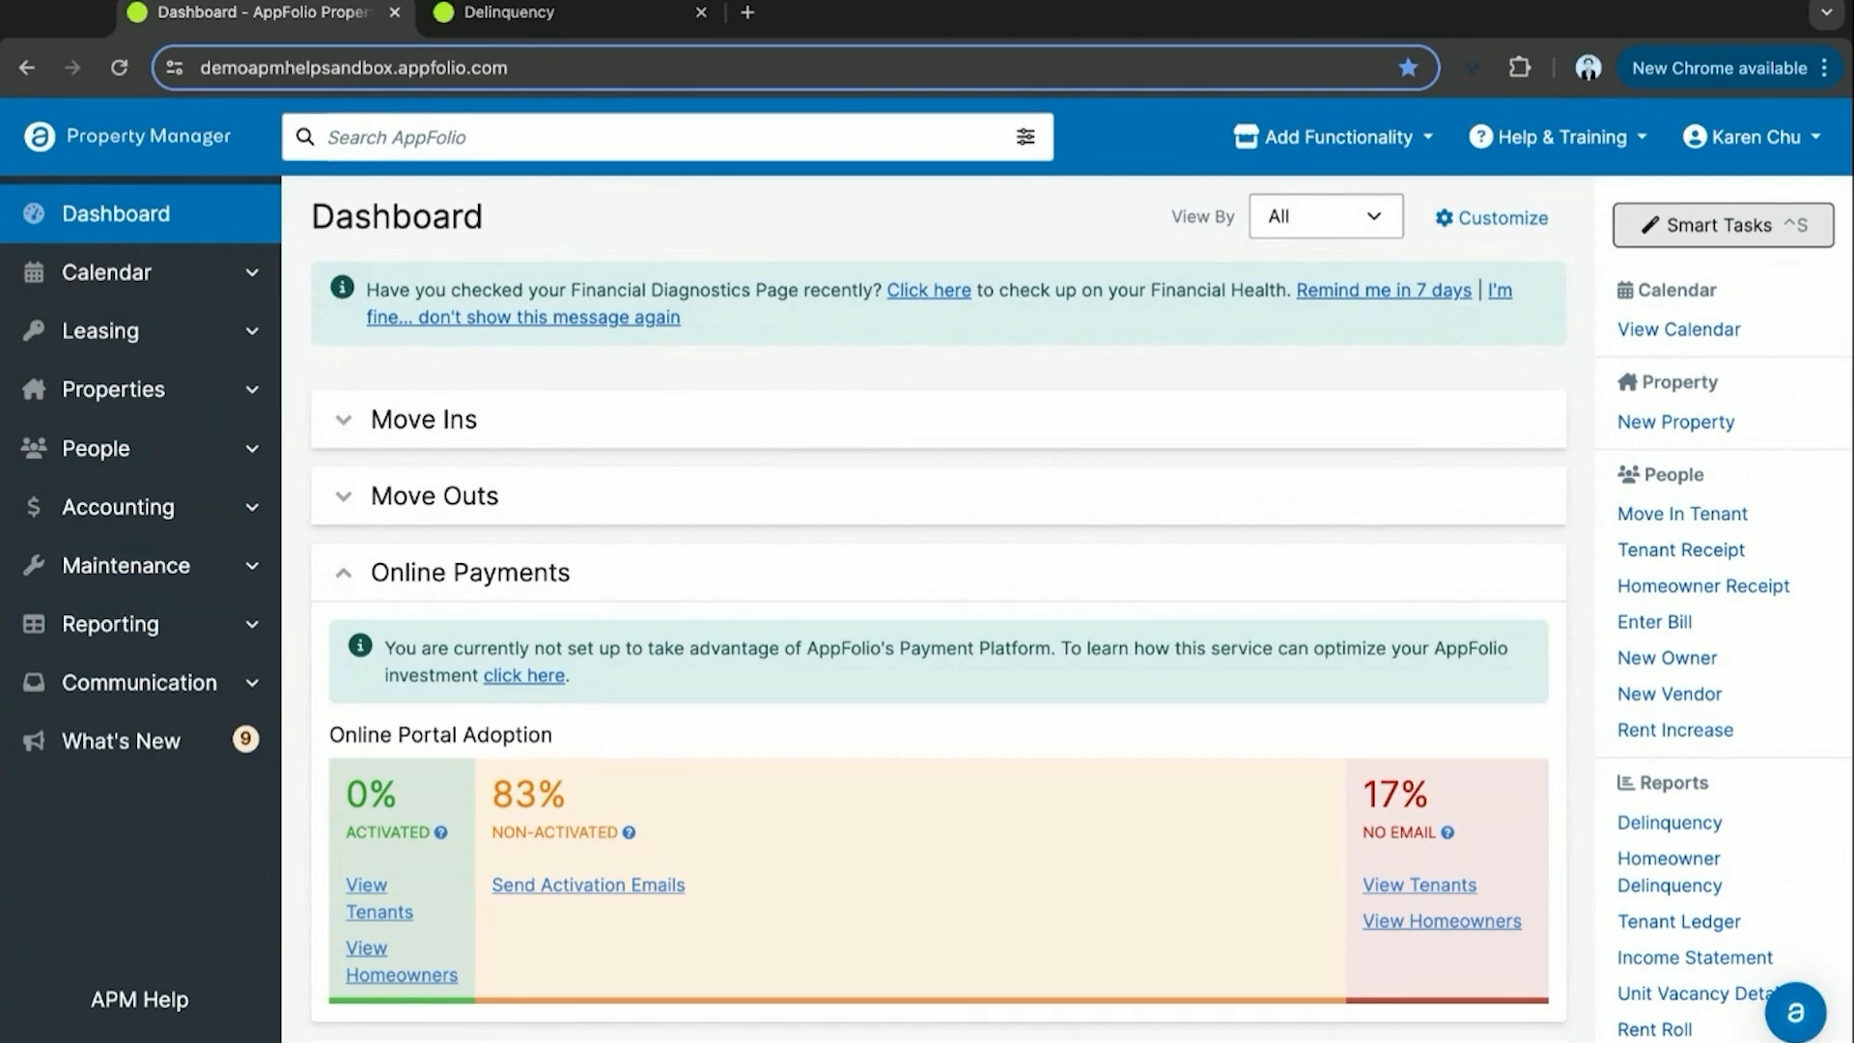
Go to the properties list and start a new property record.
click(1681, 436)
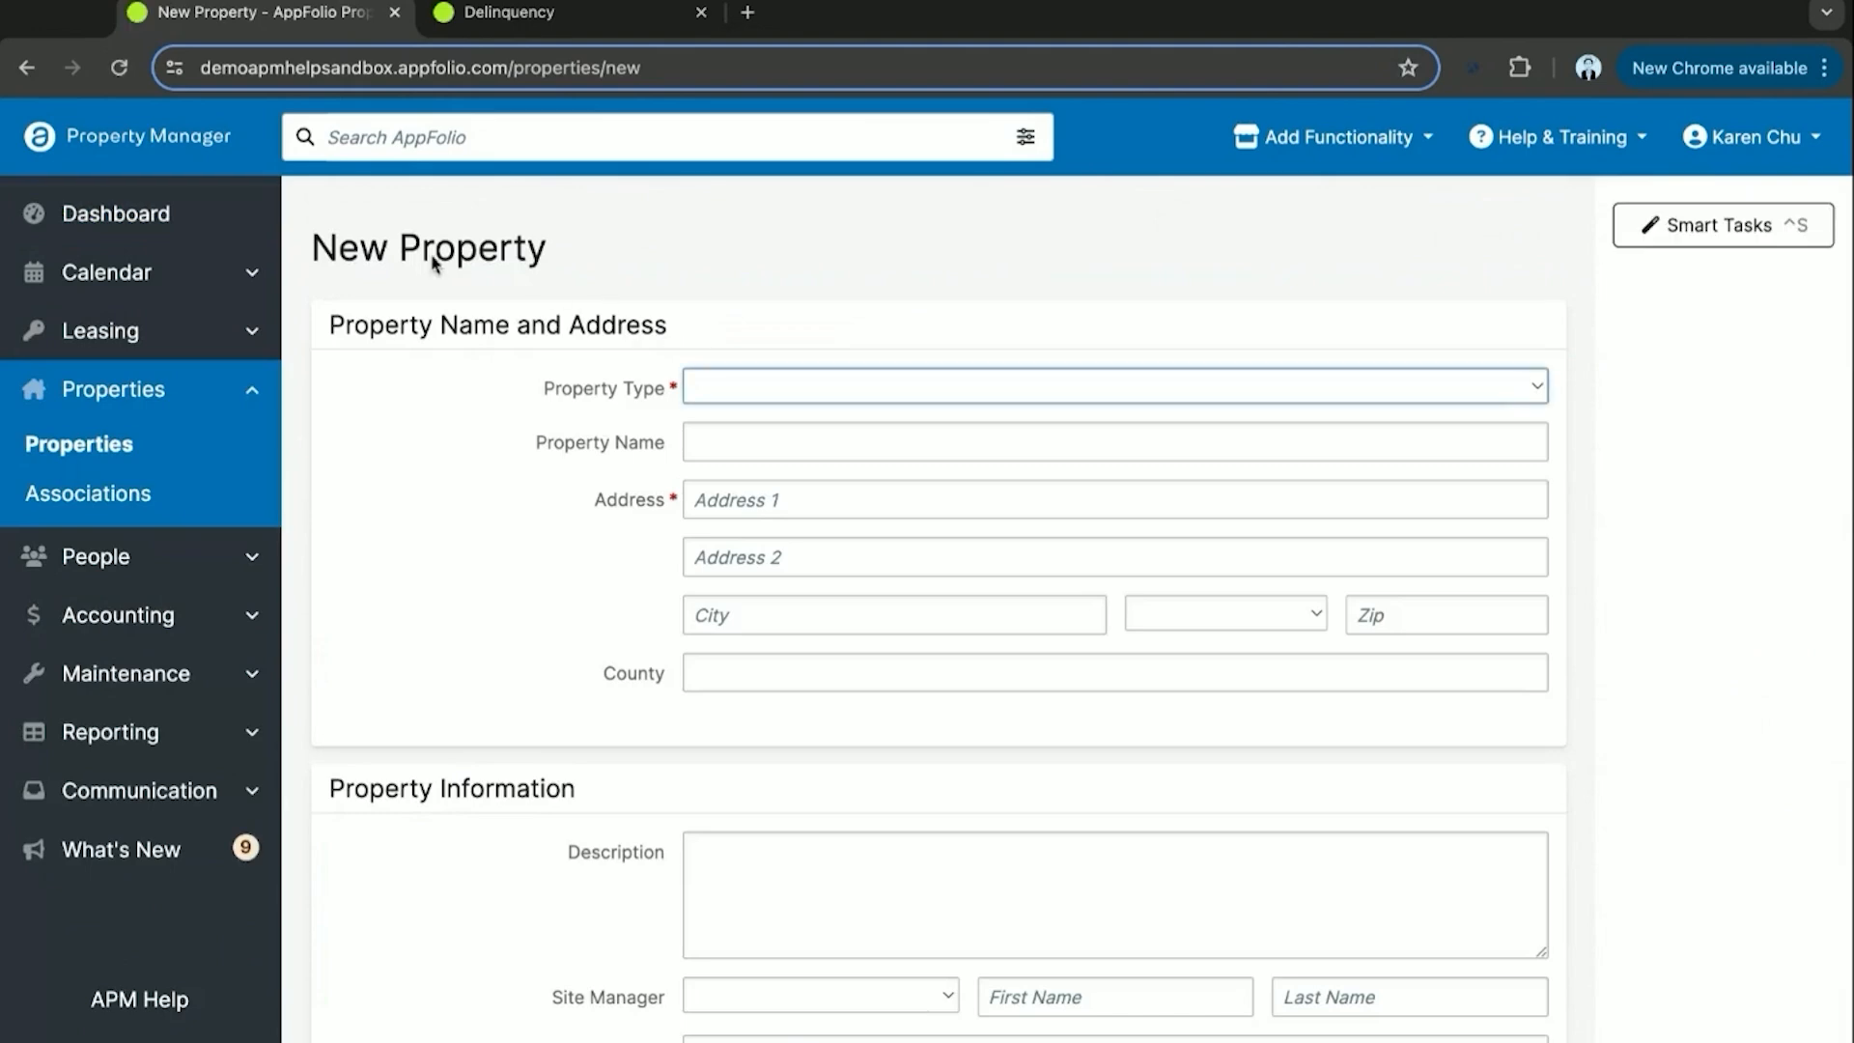
click(149, 212)
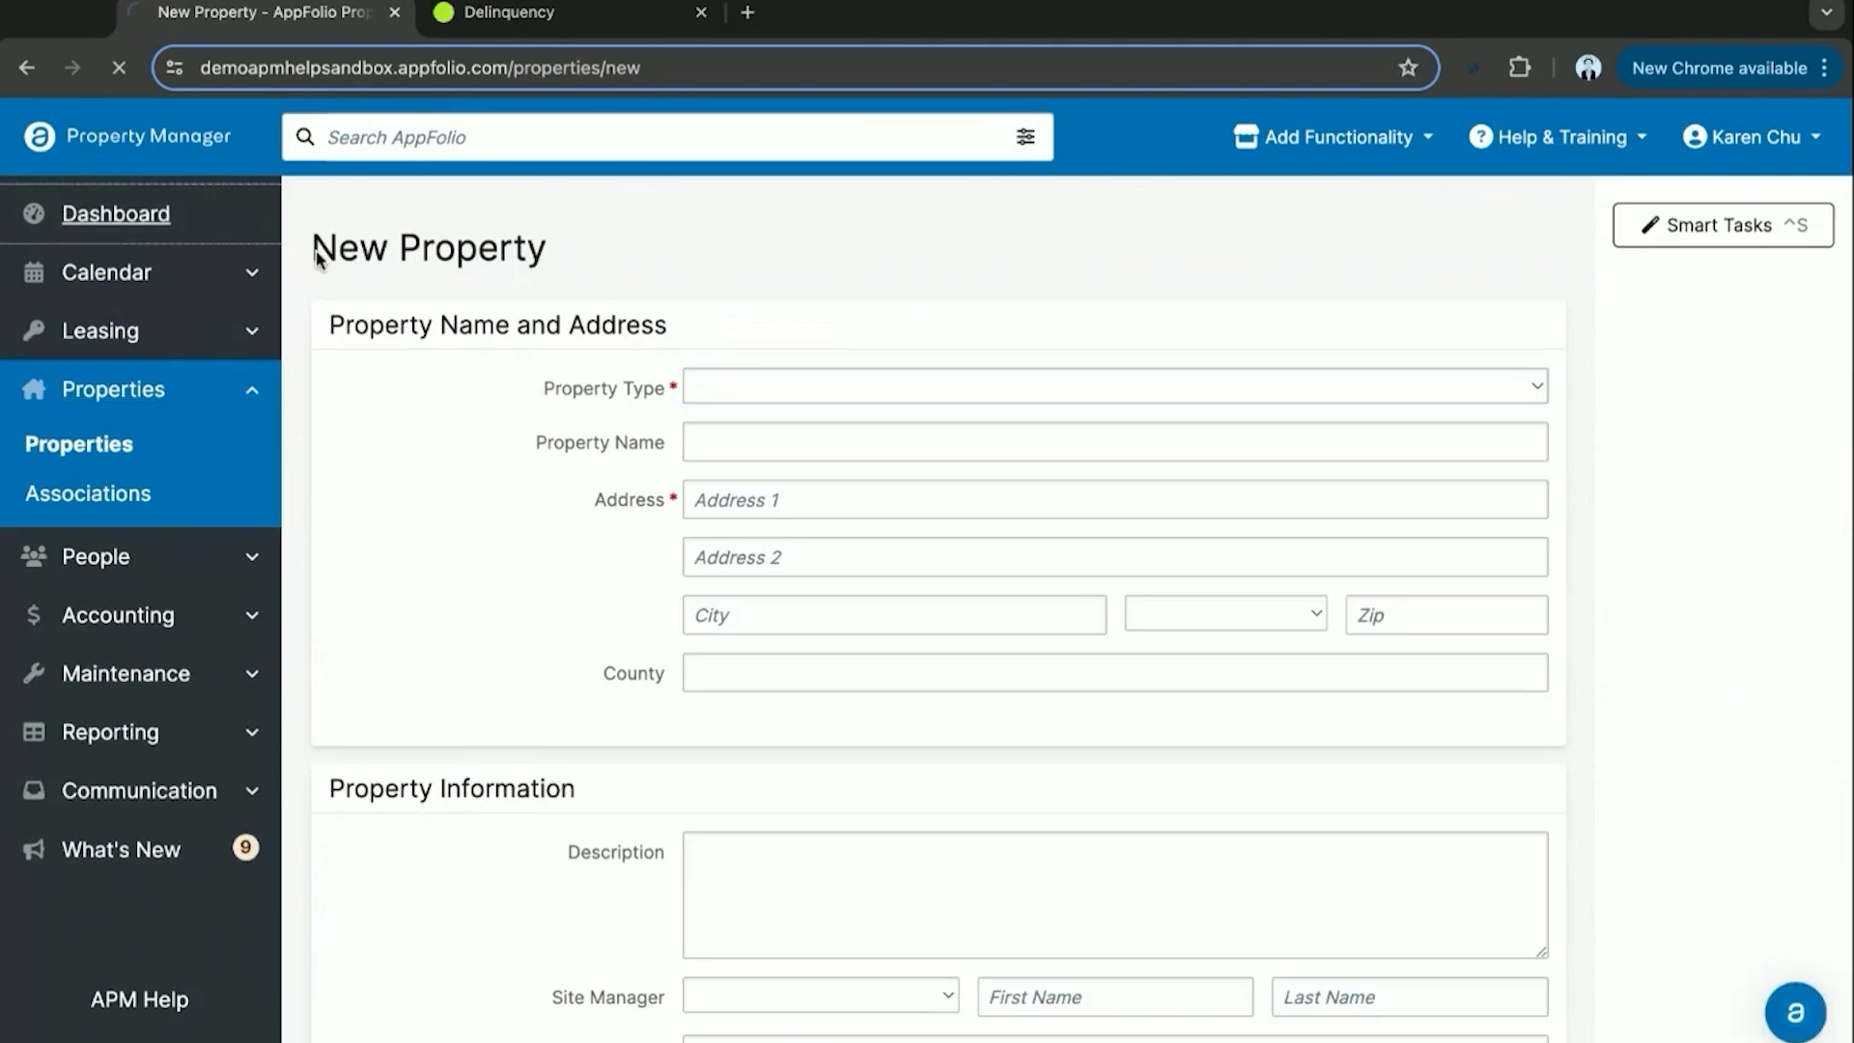
click(113, 389)
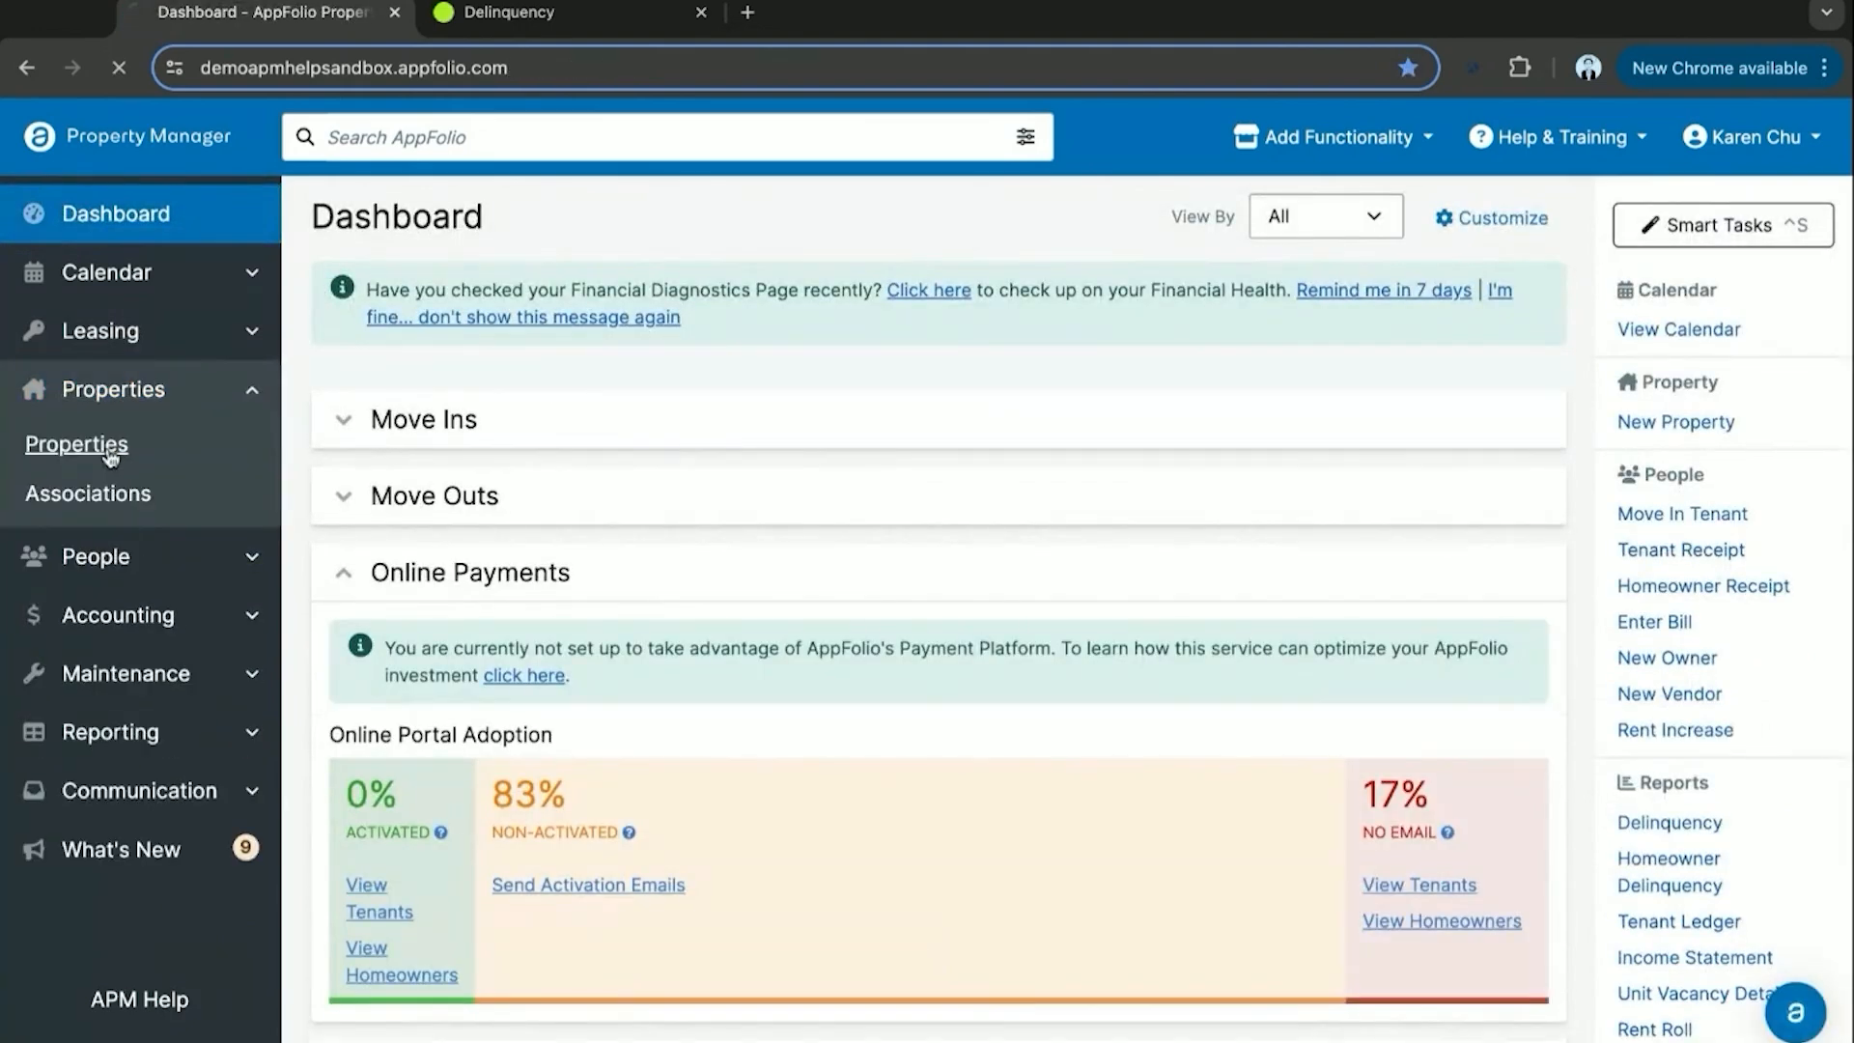
click(79, 444)
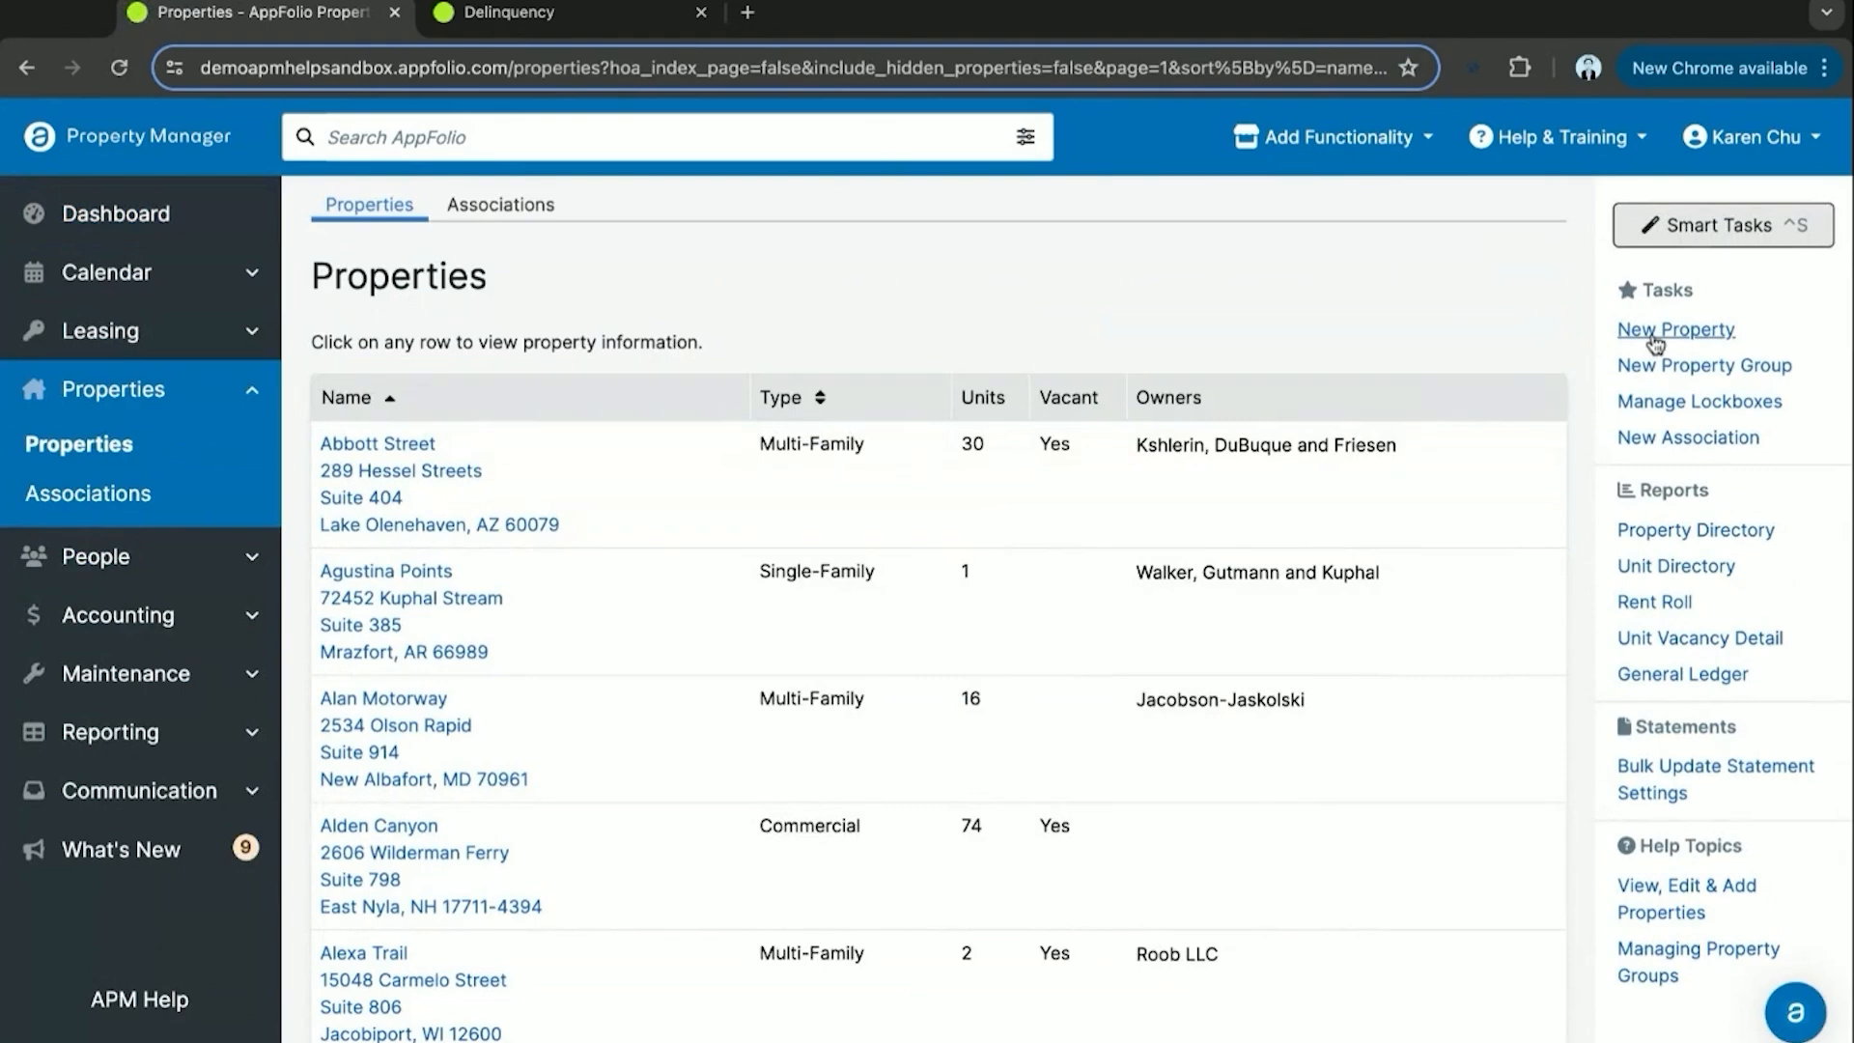
click(1653, 331)
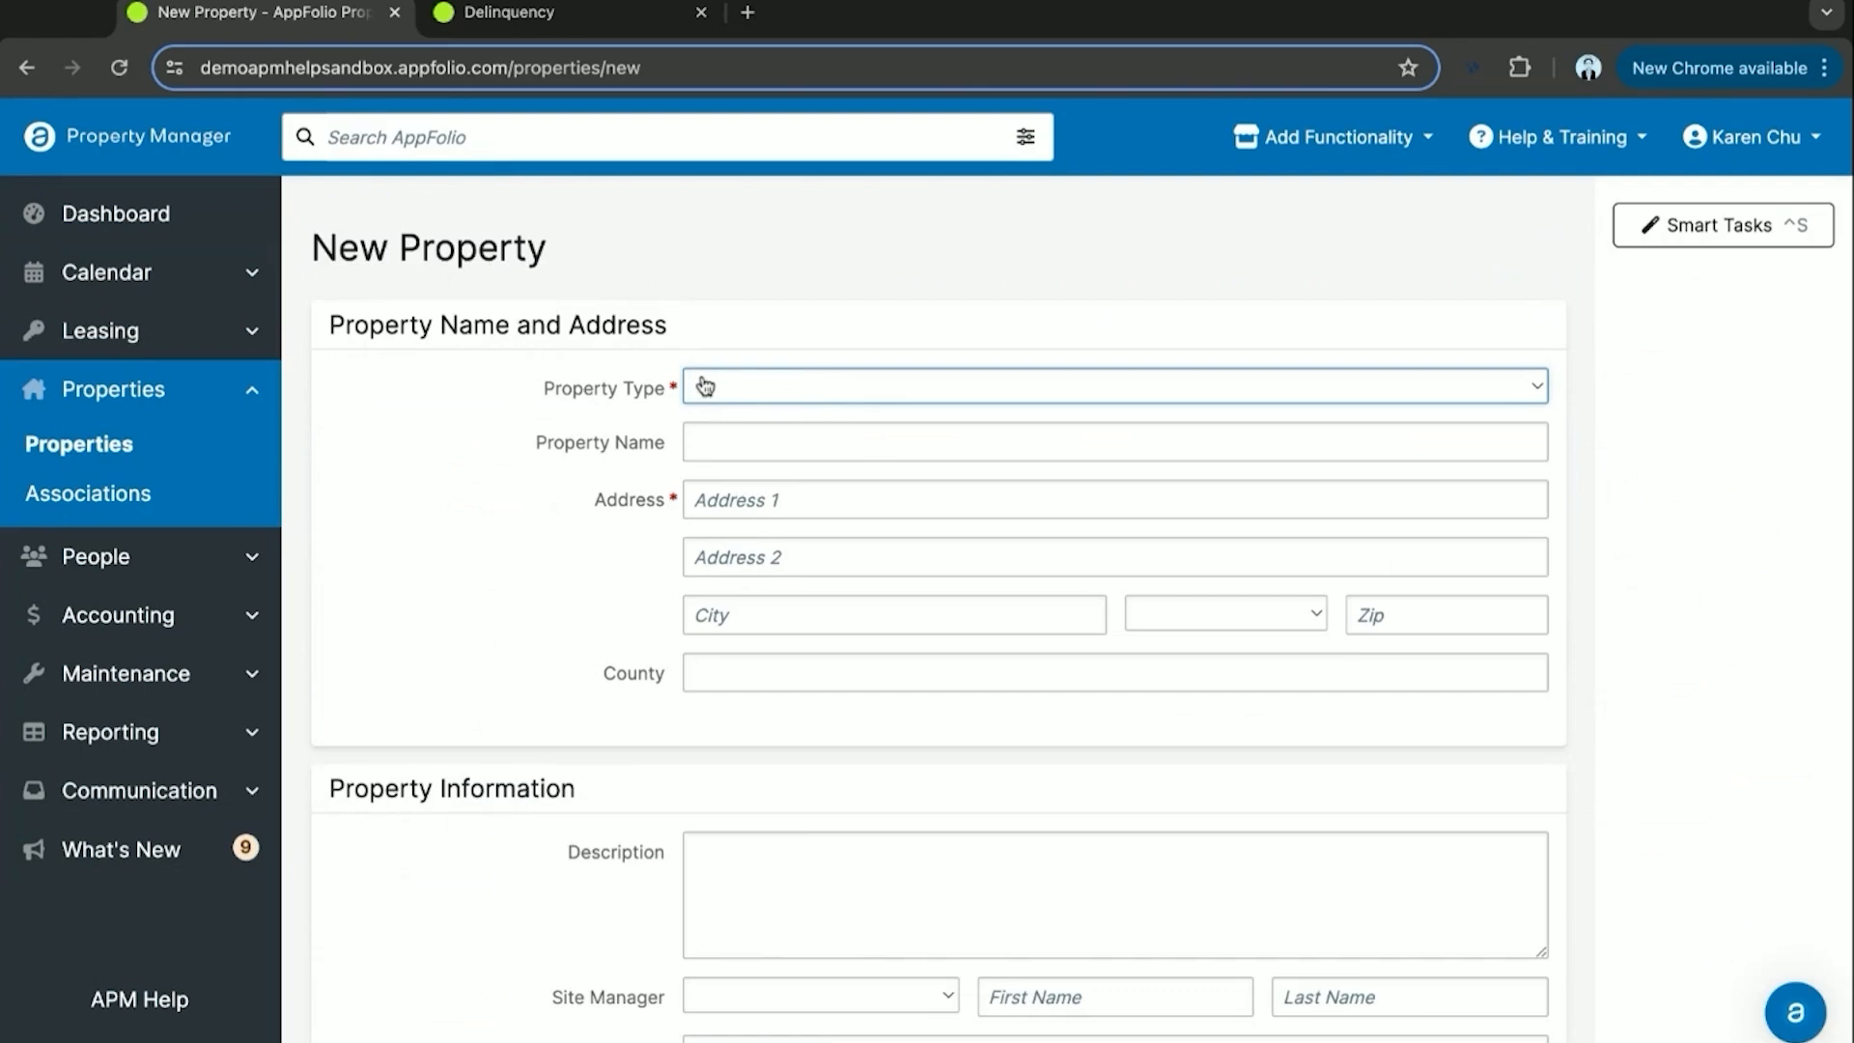
Set the property type to Multi-Family and name the property "Rivendalle Apartments".
click(706, 387)
click(592, 465)
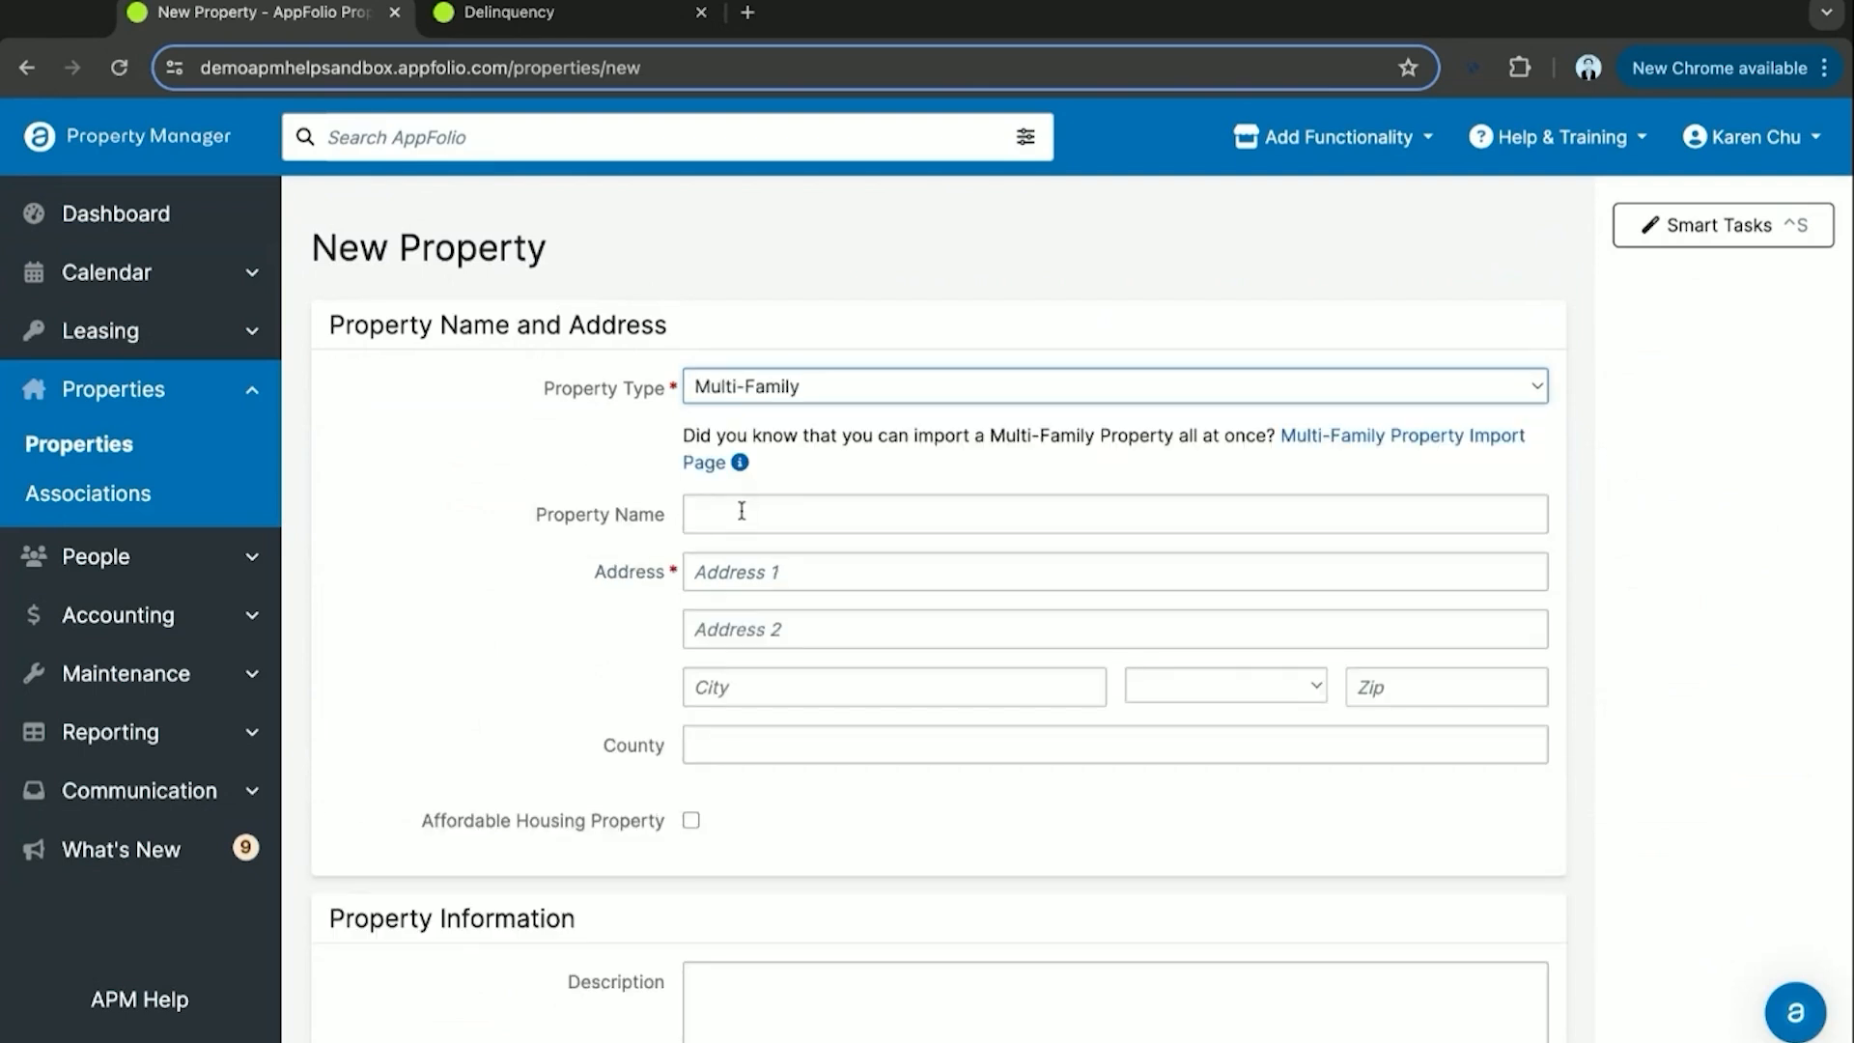
click(696, 575)
click(780, 514)
text(E)
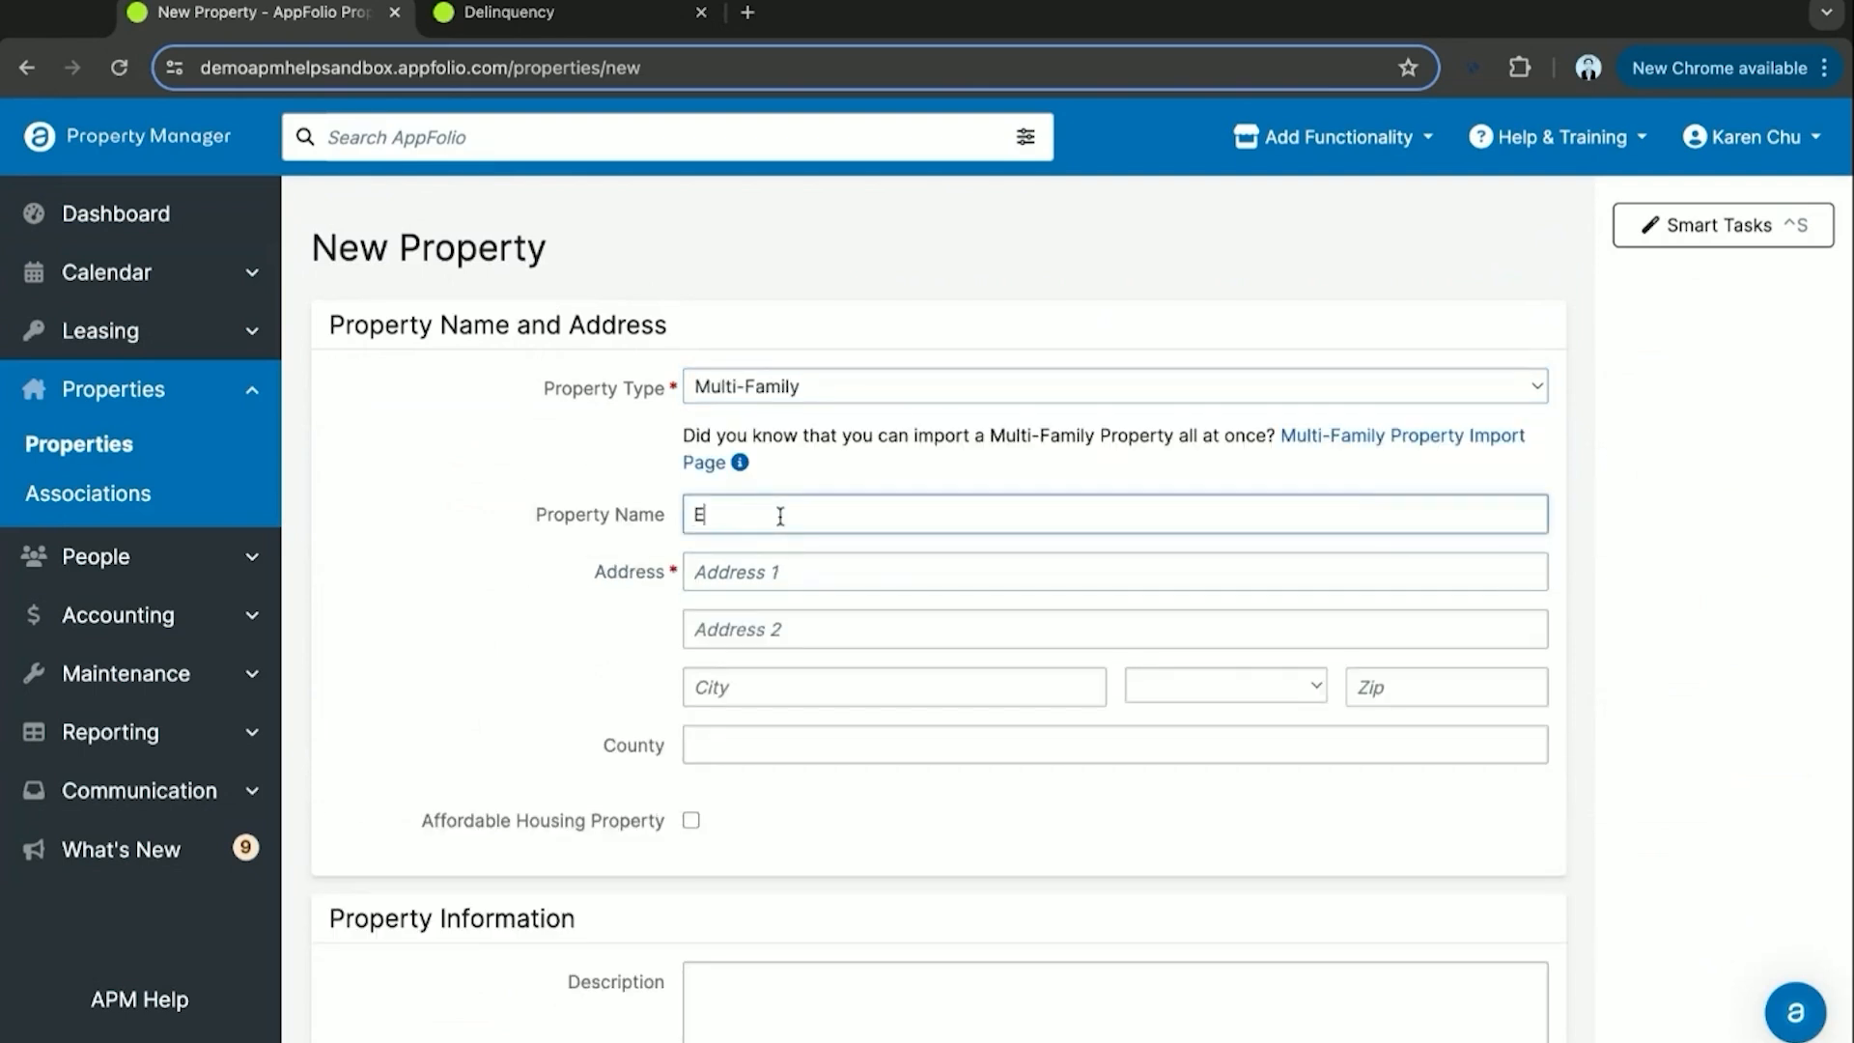
key(BackSpace)
text(Rive)
text(ndalle Apartmenets)
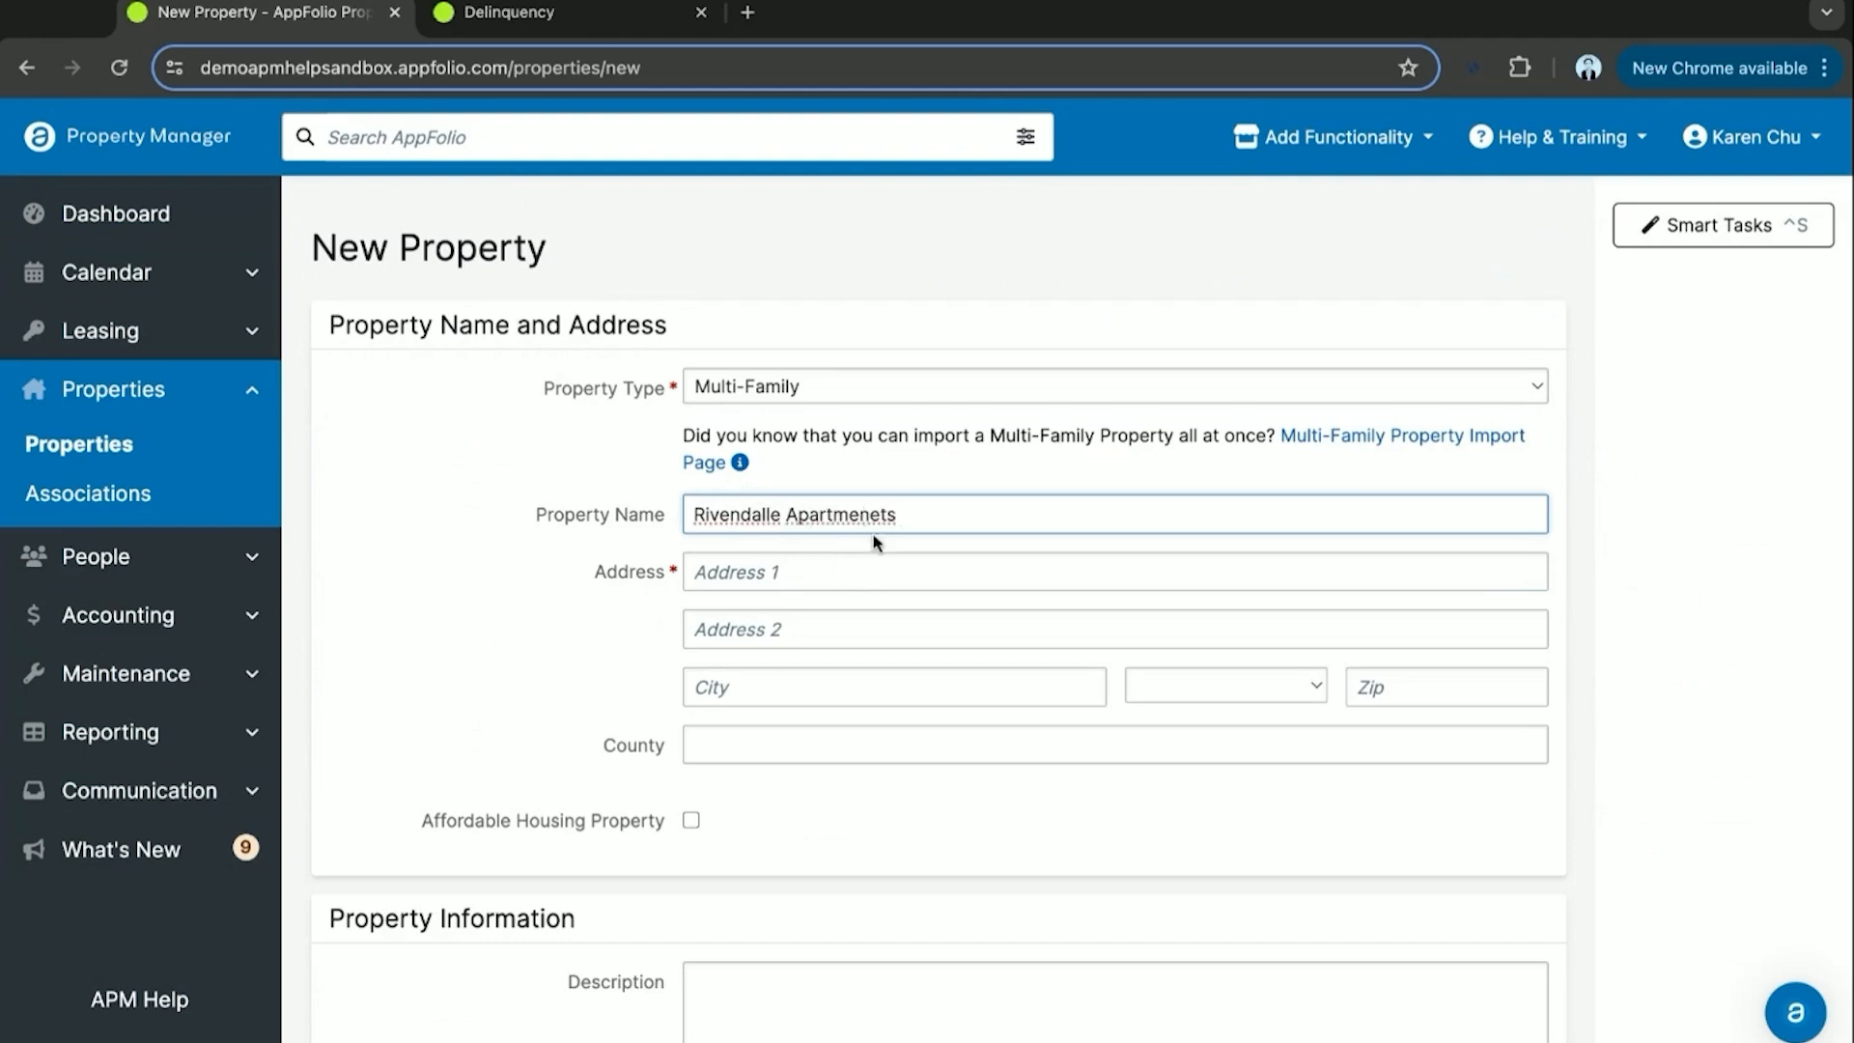
double_click(748, 515)
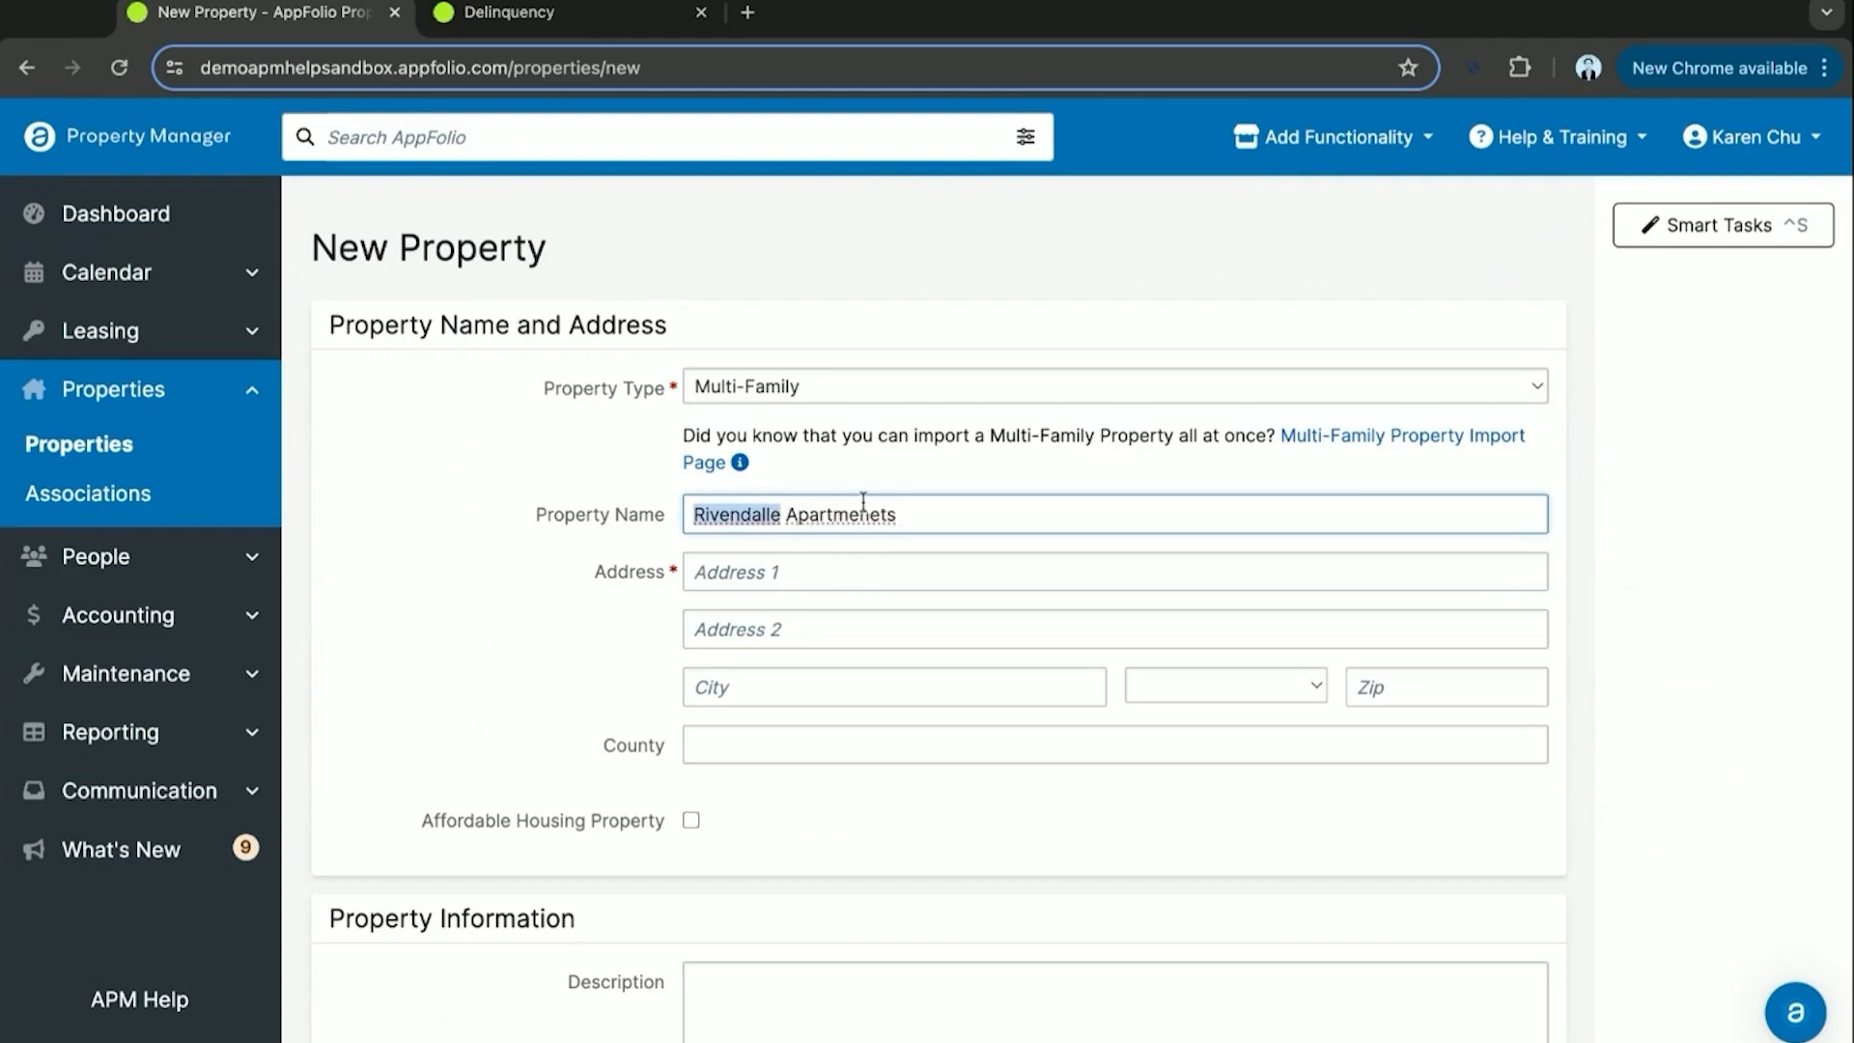
double_click(836, 515)
text(Apartments)
Fill in the property's street address, city, state and zip code.
click(750, 556)
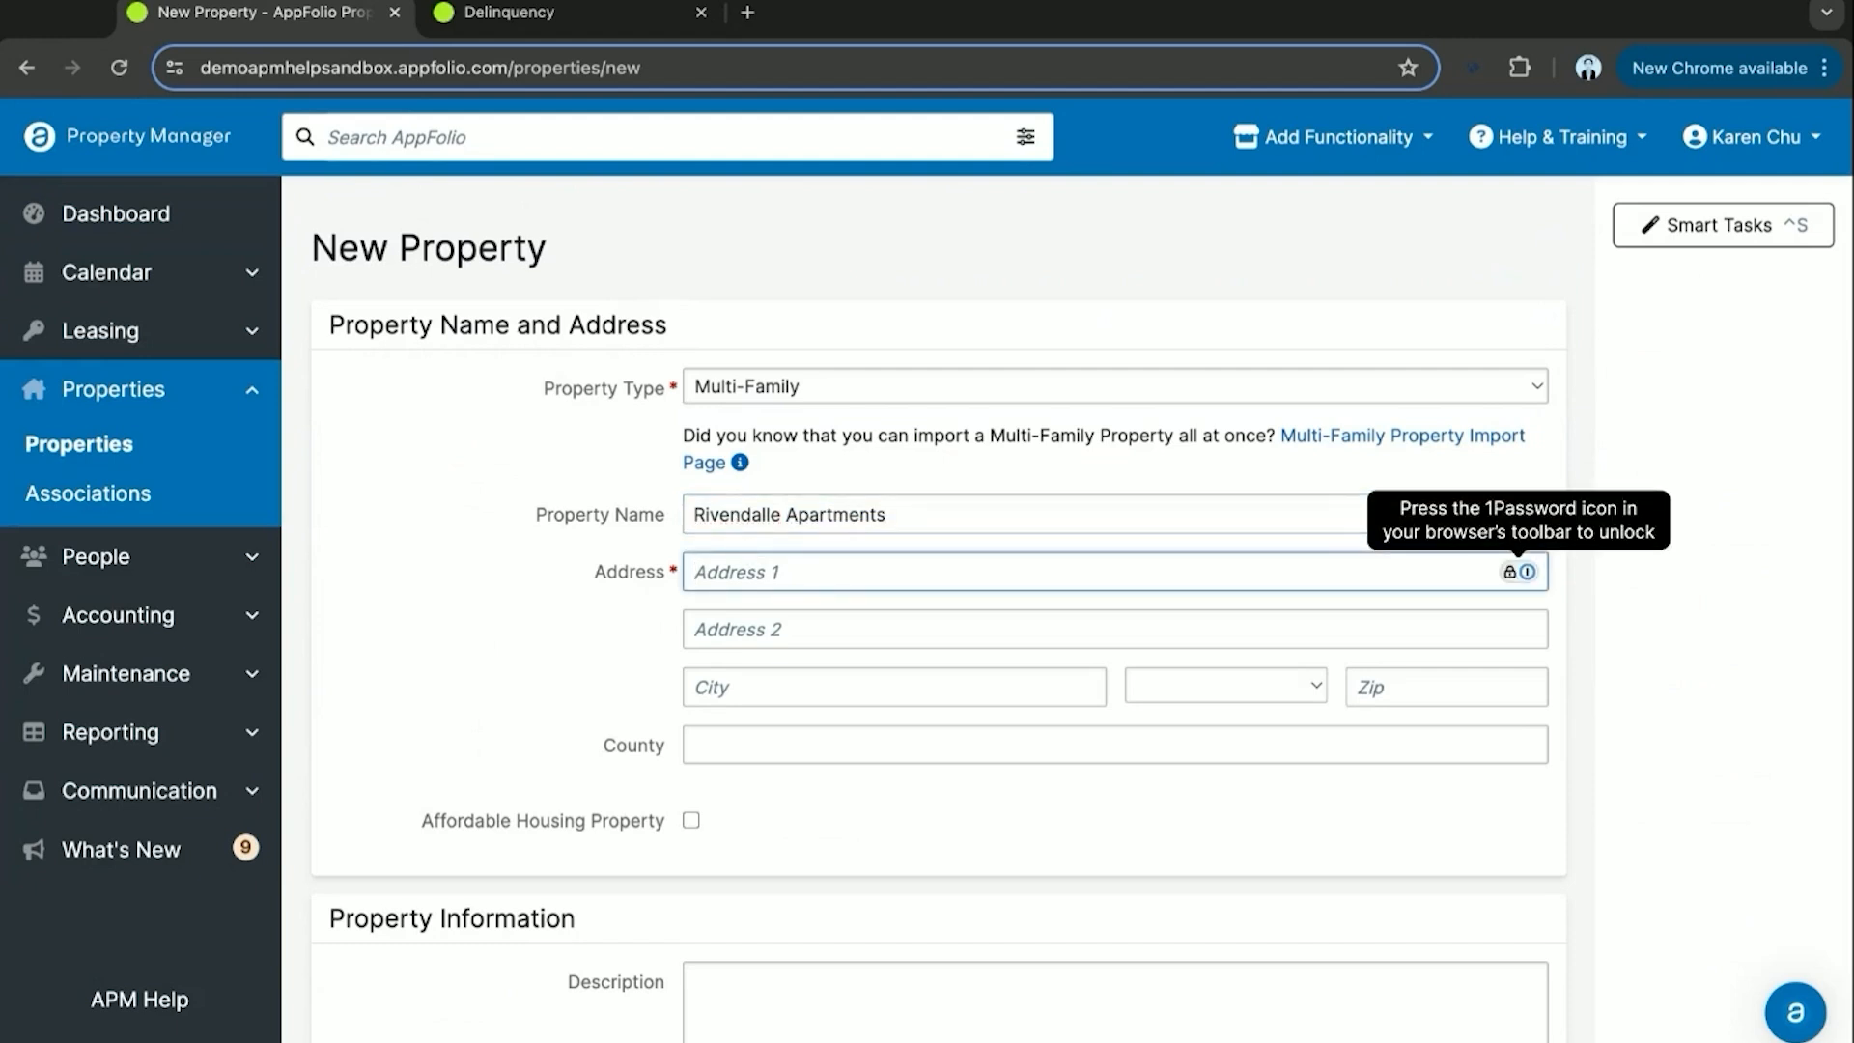
text(1234 )
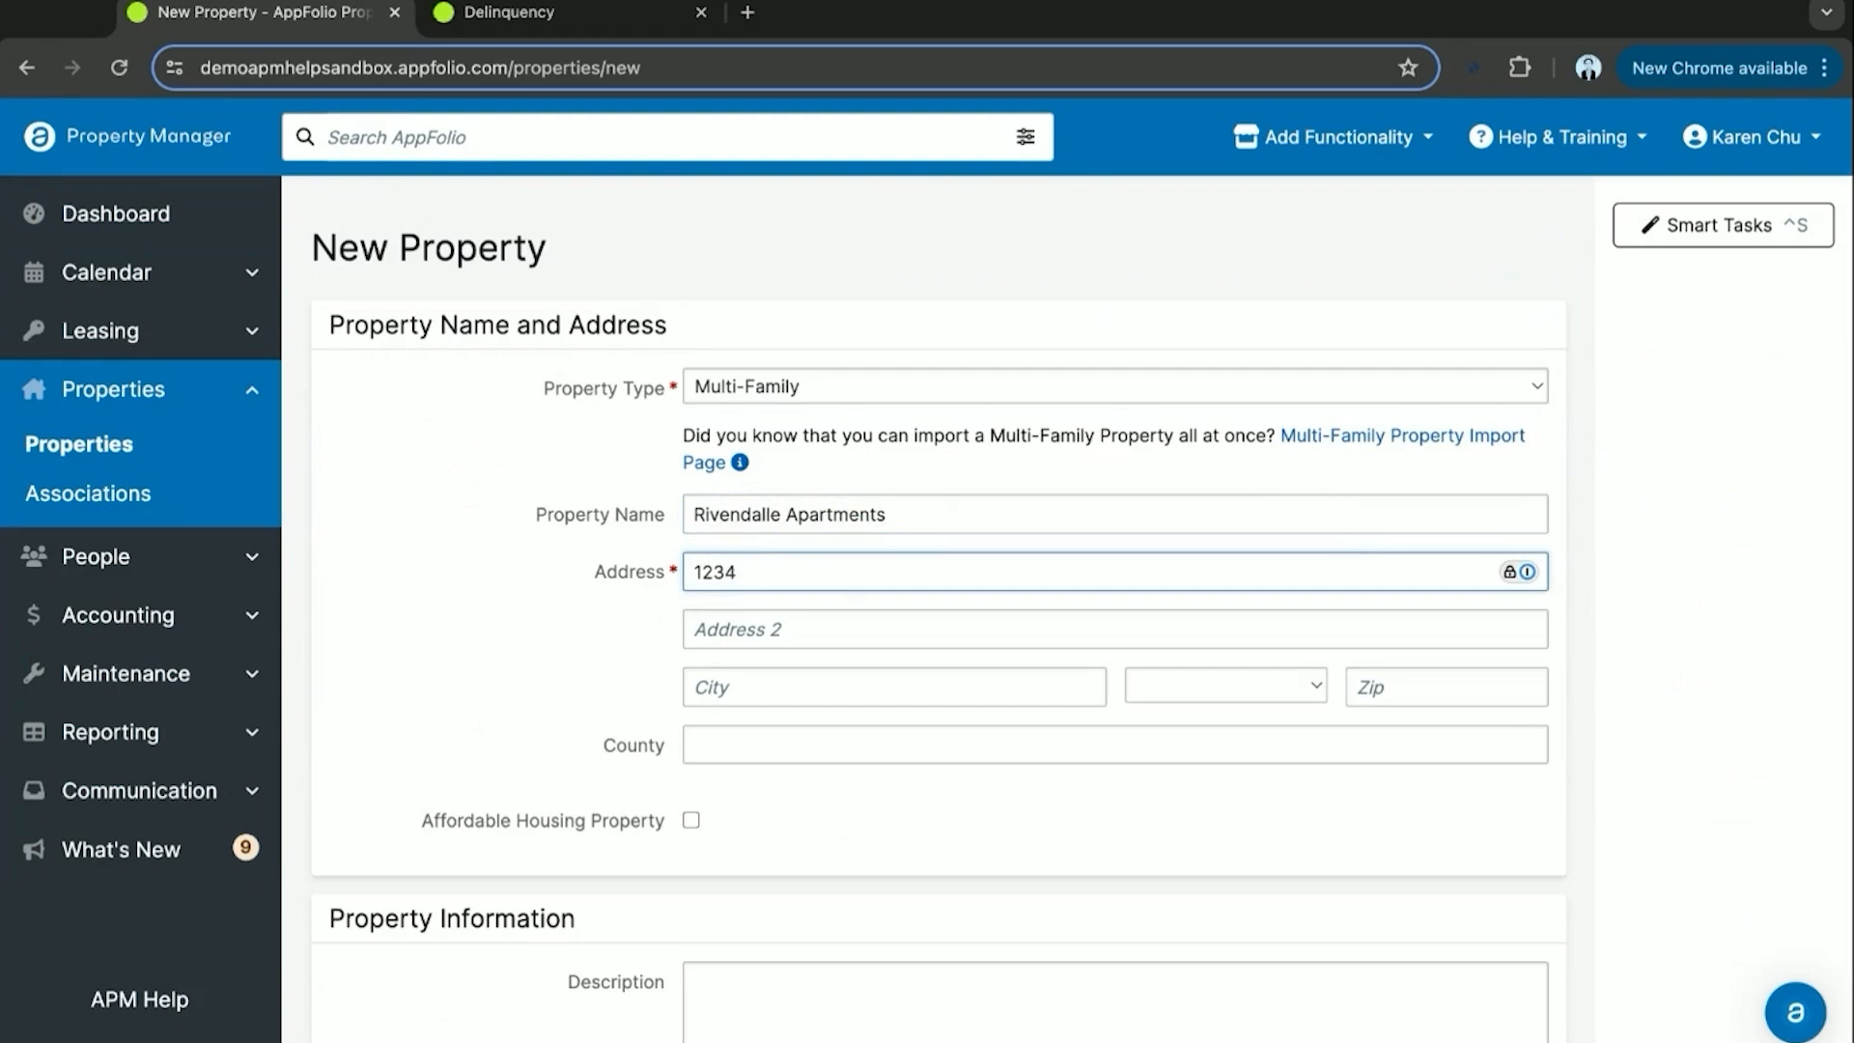
text(Rivendalle Dr)
key(Tab)
key(Tab)
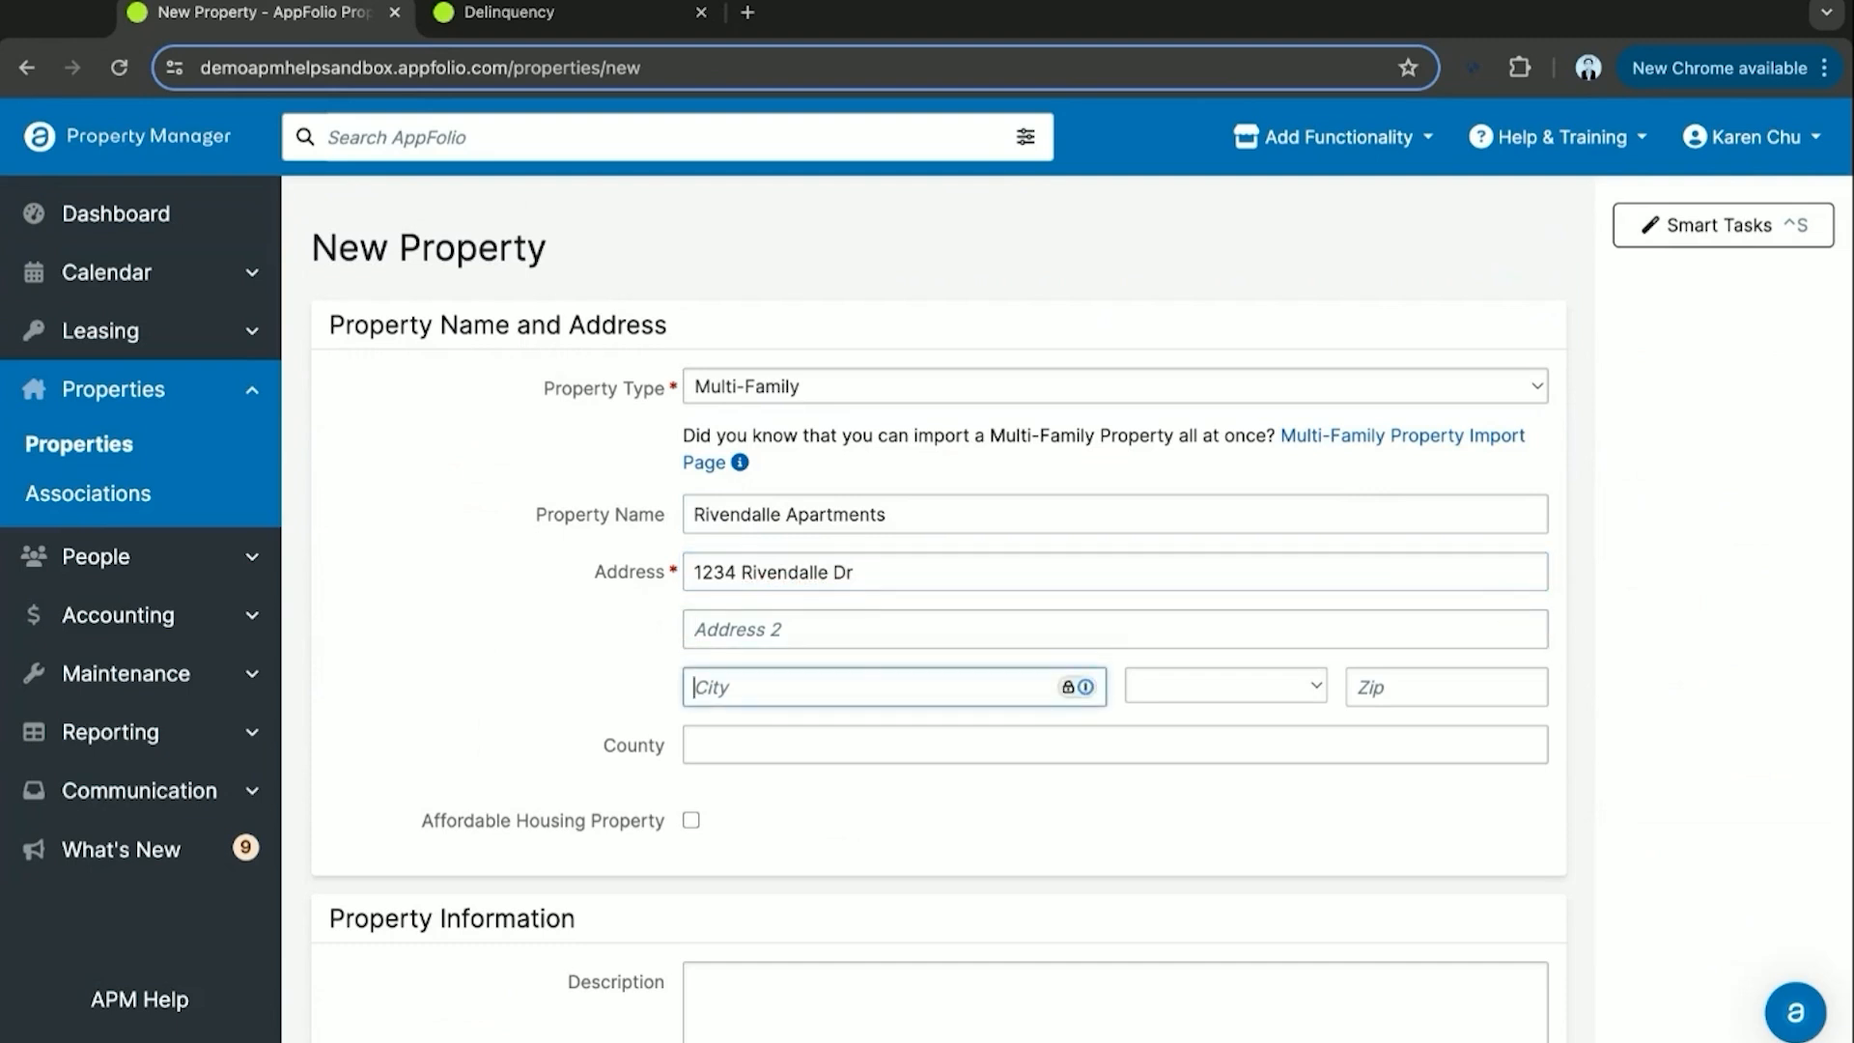
text(Dallas)
key(Tab)
key(t)
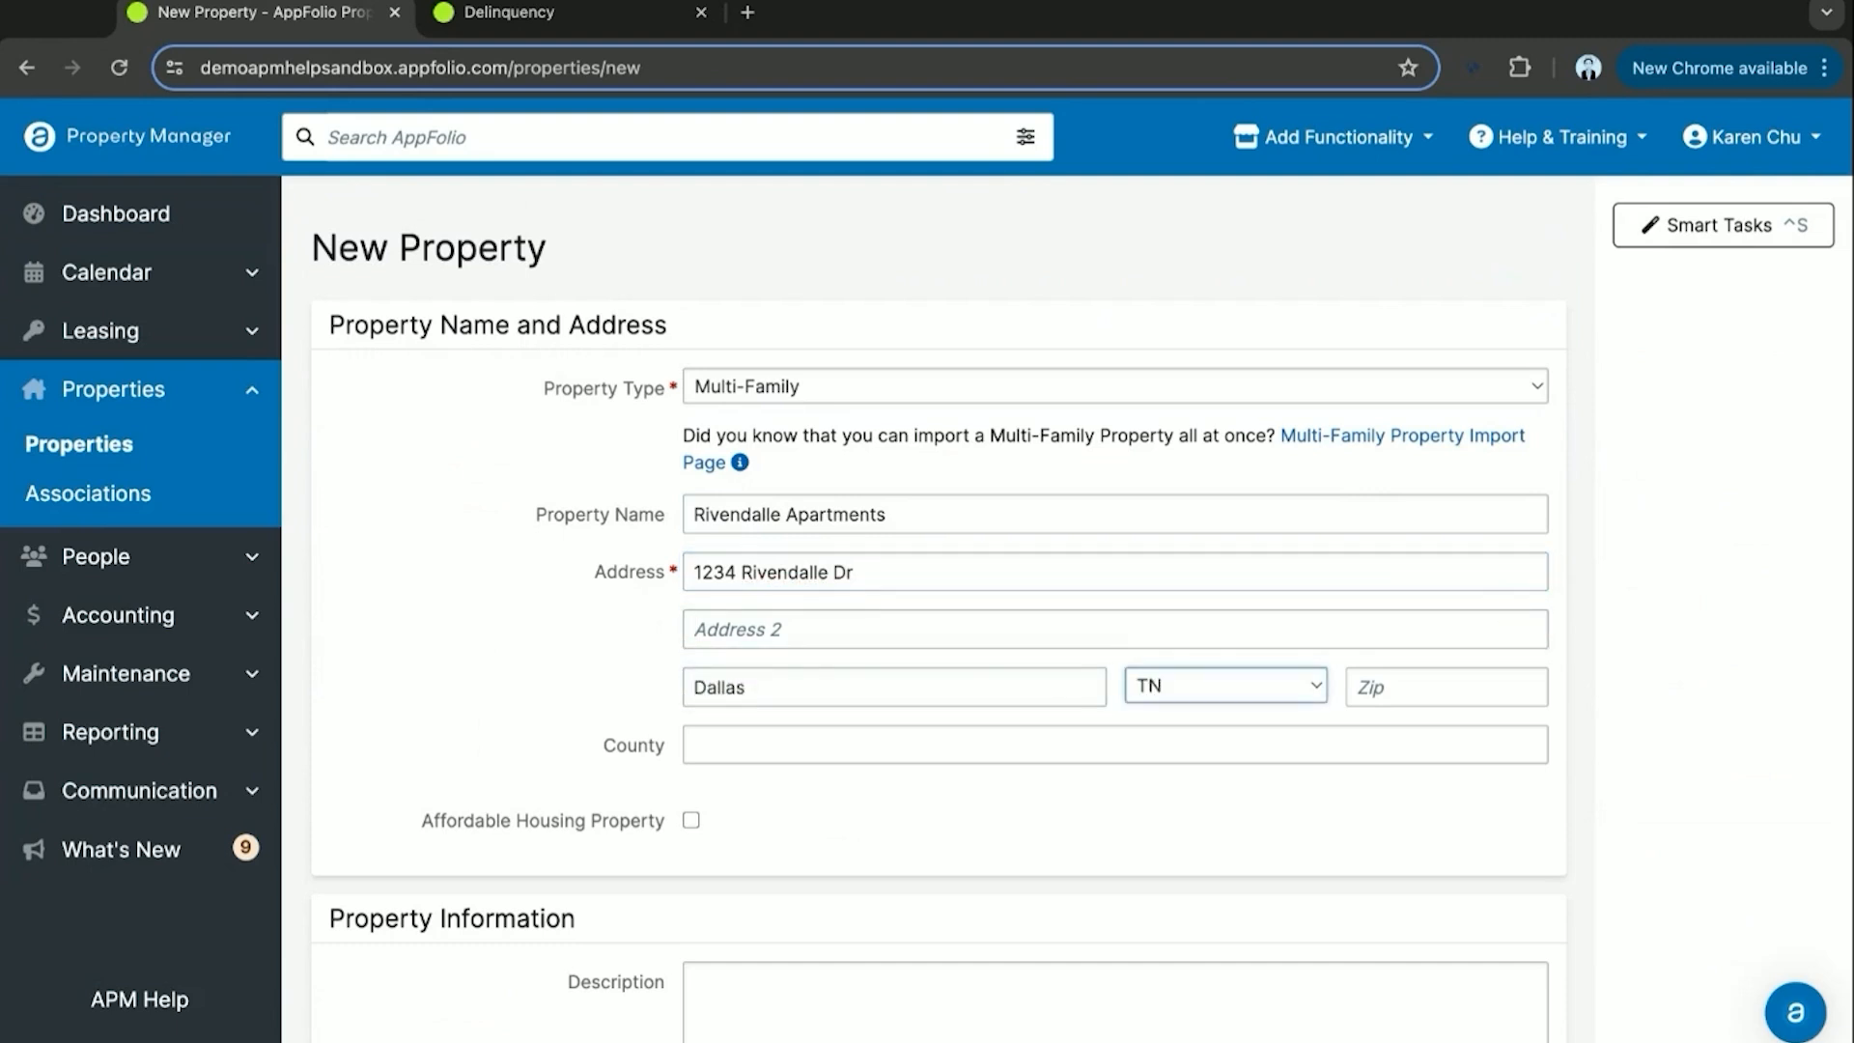
text(9)
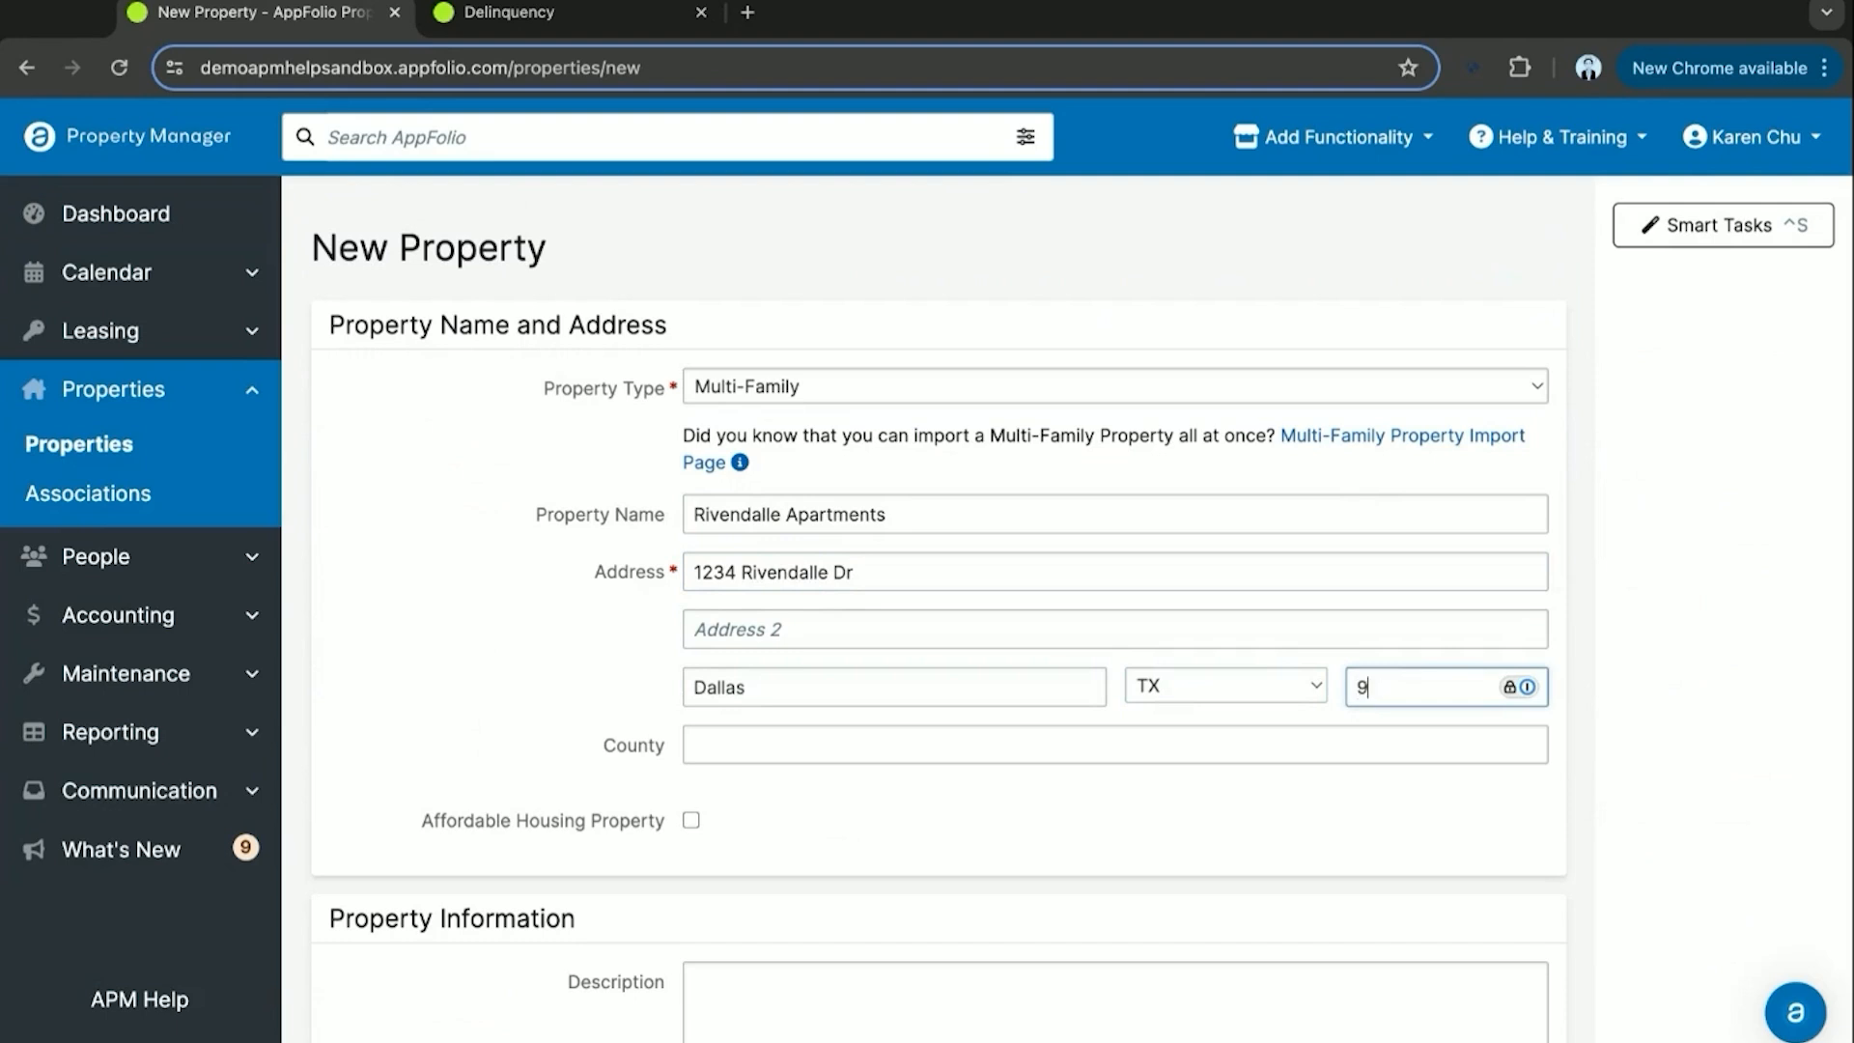
text(1345)
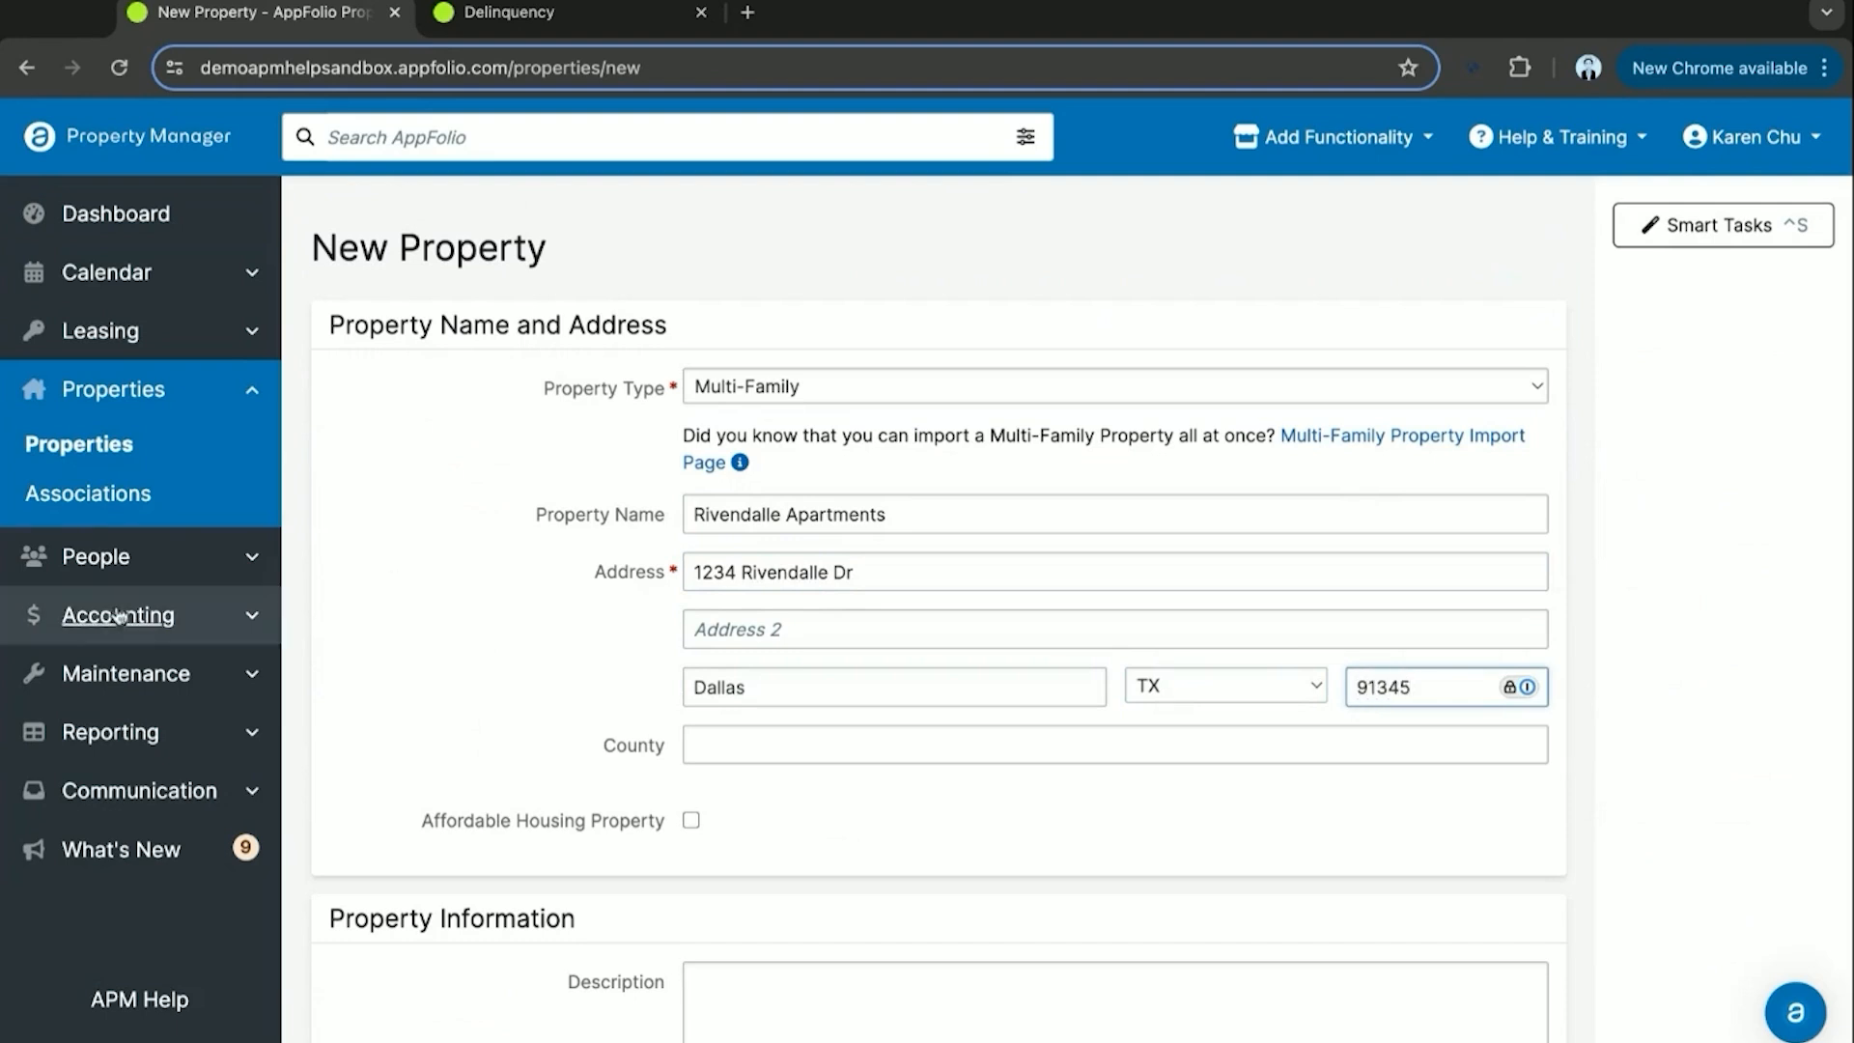
click(446, 667)
scroll(569, 659, down, 1)
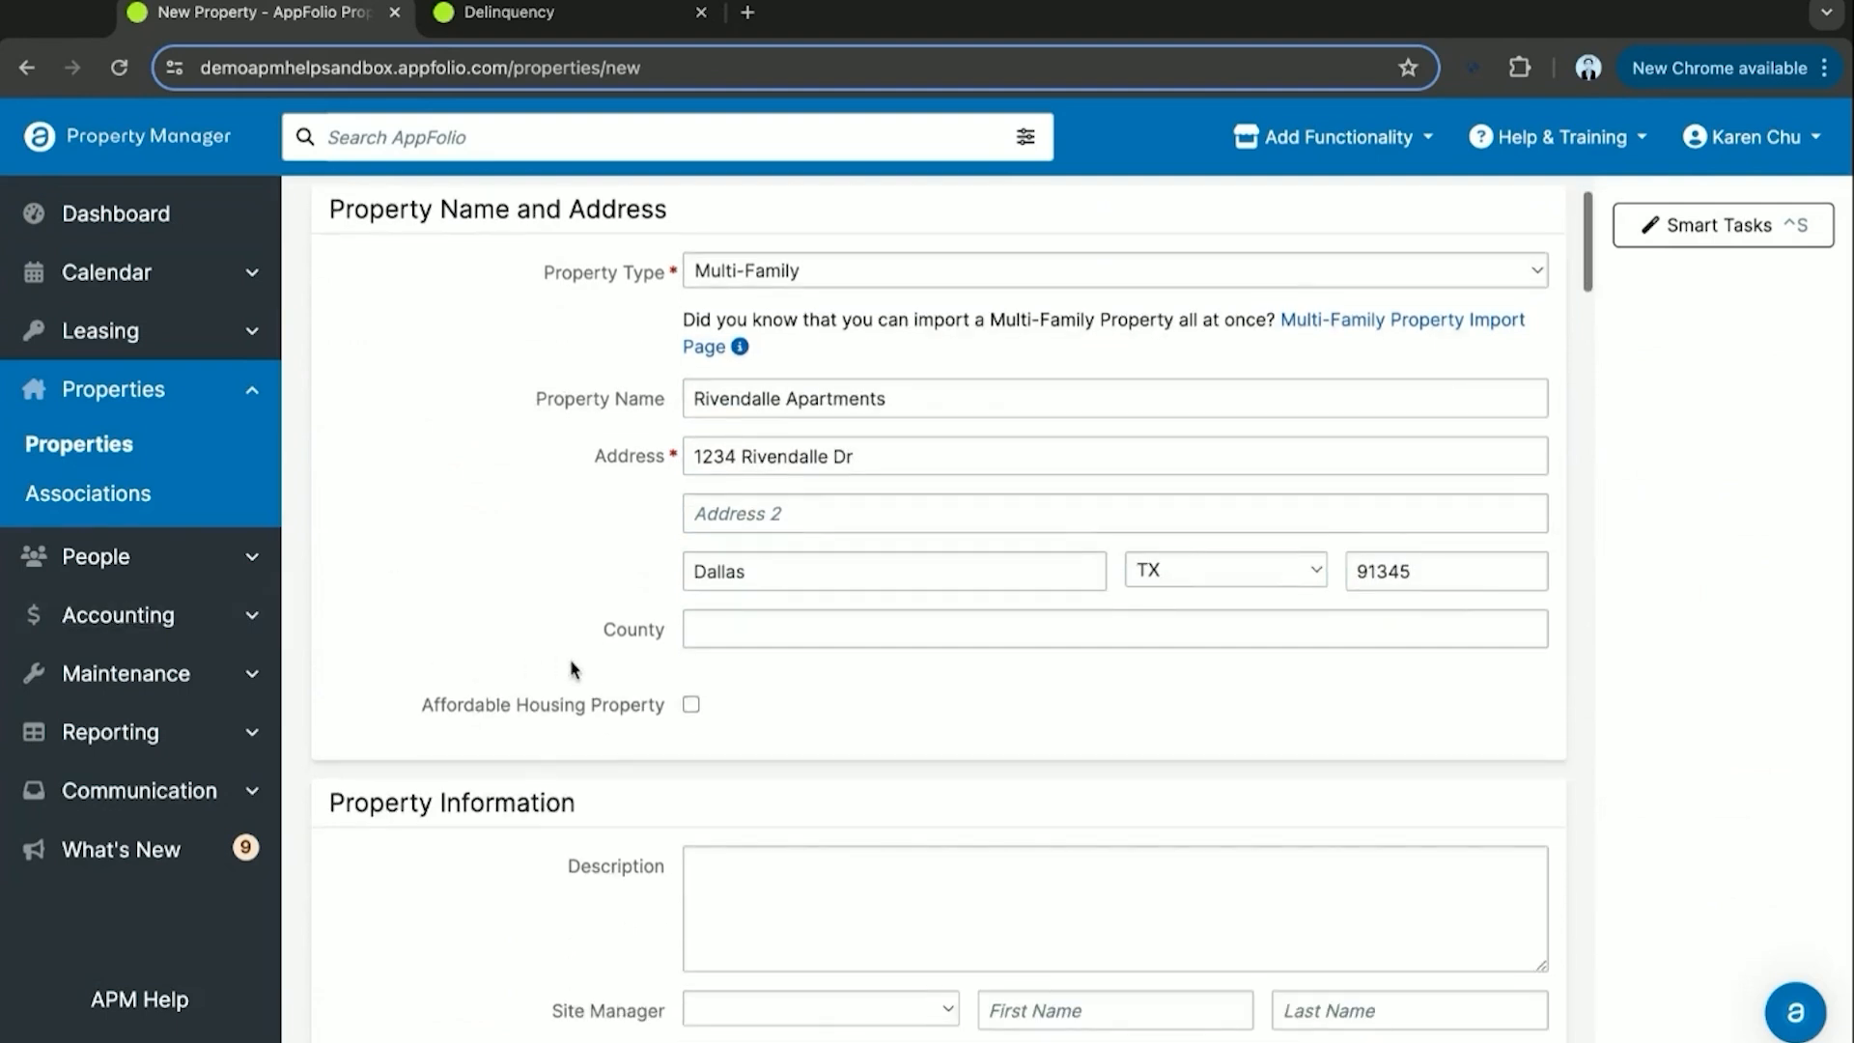
click(695, 714)
click(695, 713)
Enter "Beautiful Apartment Complex full of enchantment" as the property description.
scroll(832, 688, down, 3)
scroll(831, 684, down, 3)
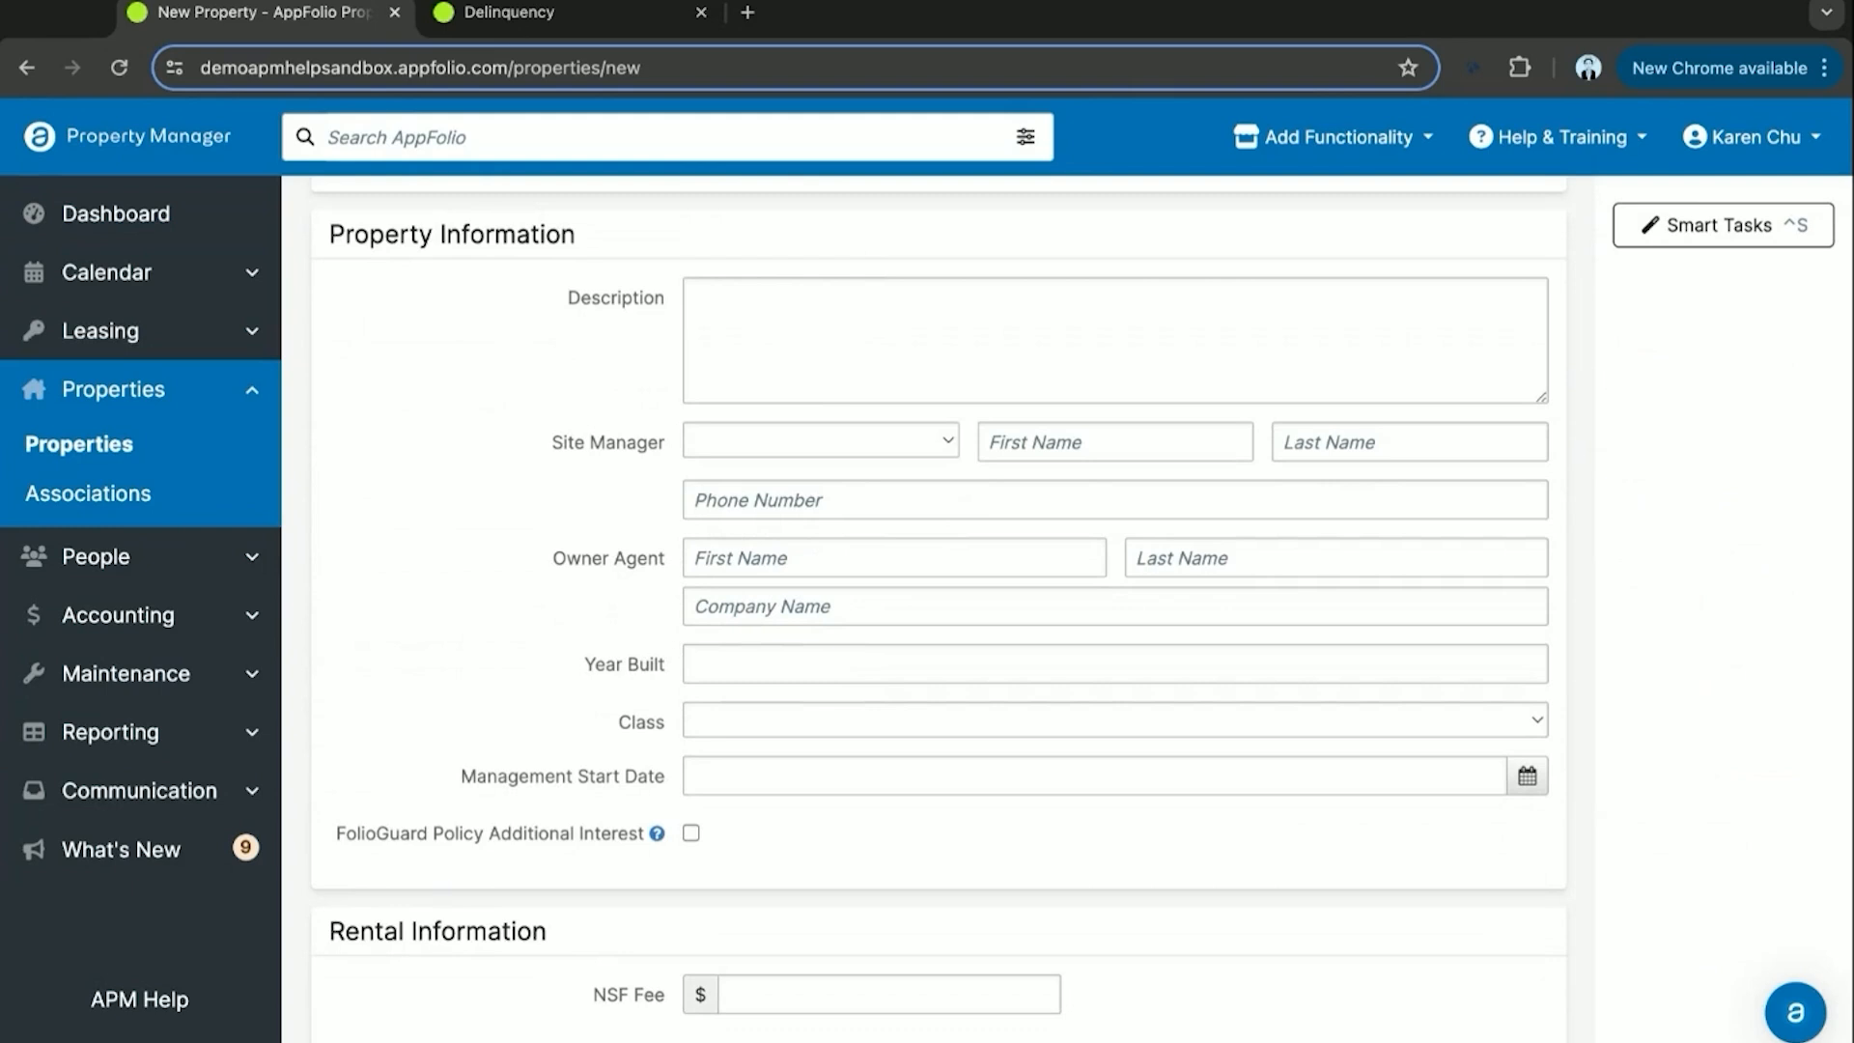
click(734, 321)
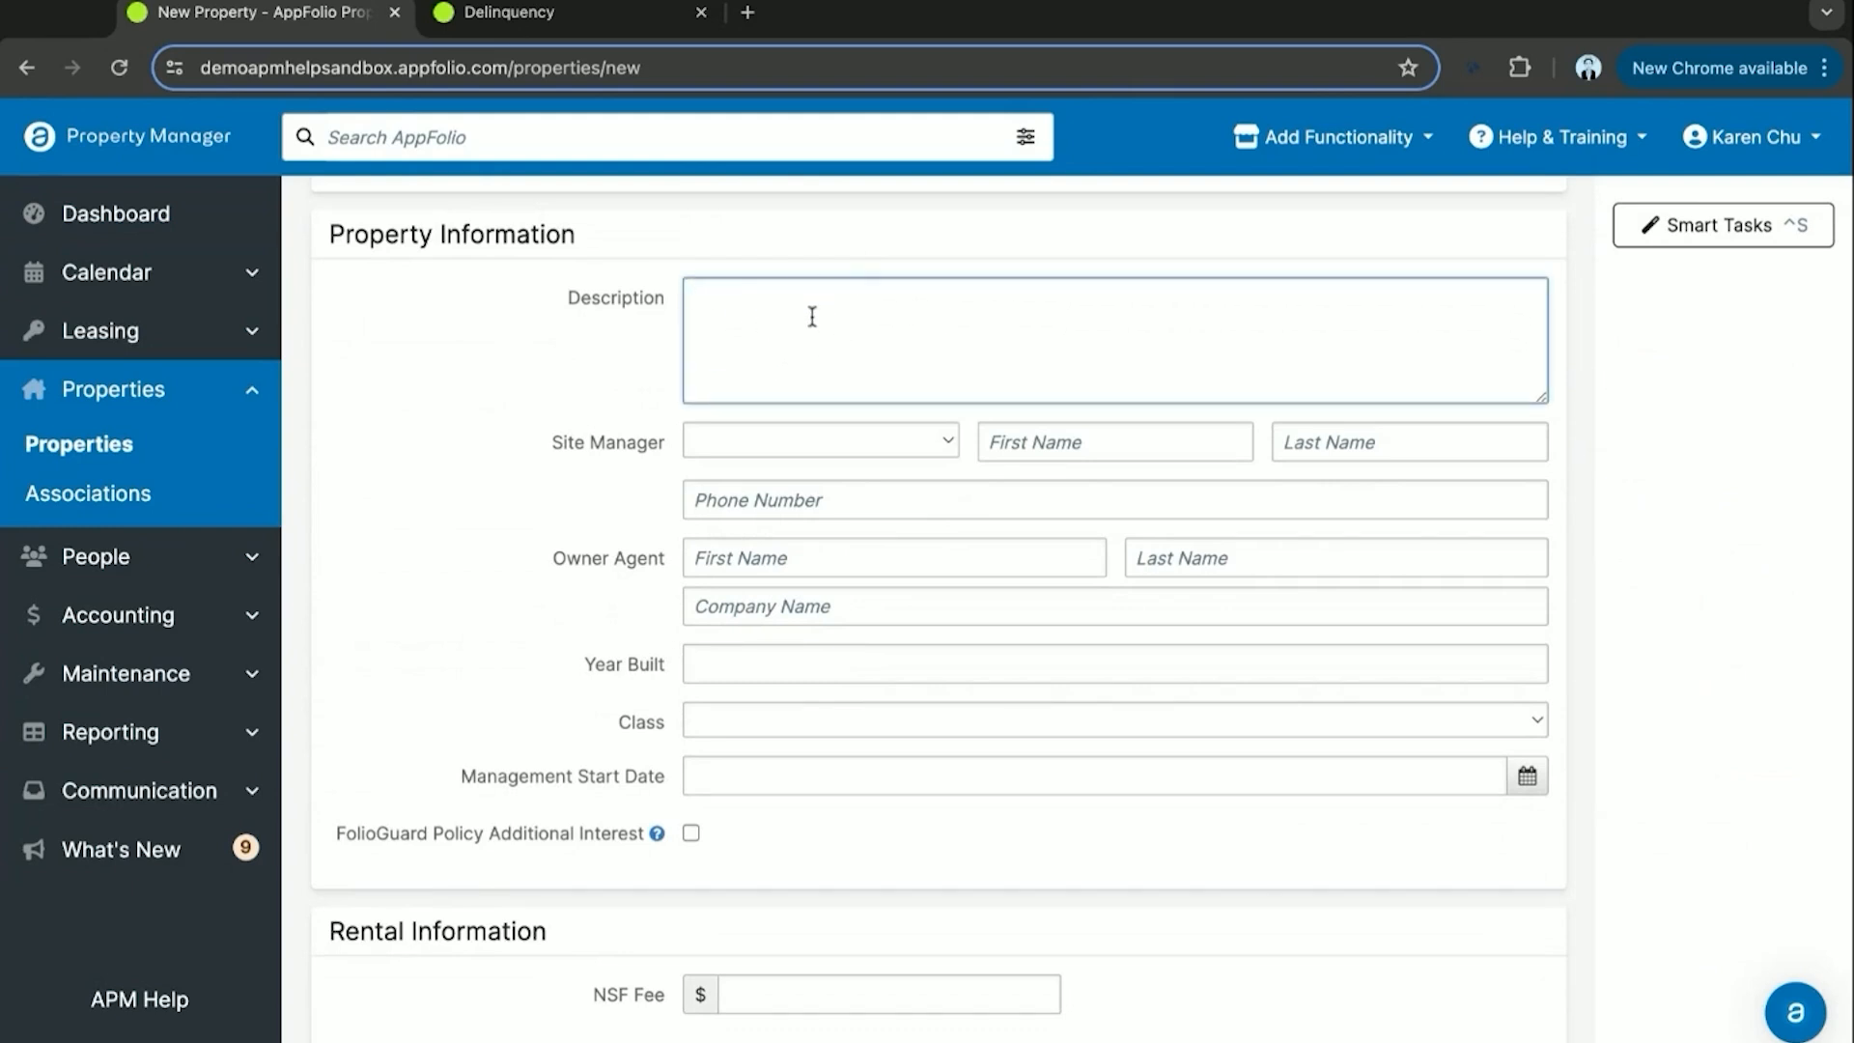
text(Beautiful Apartment Comple)
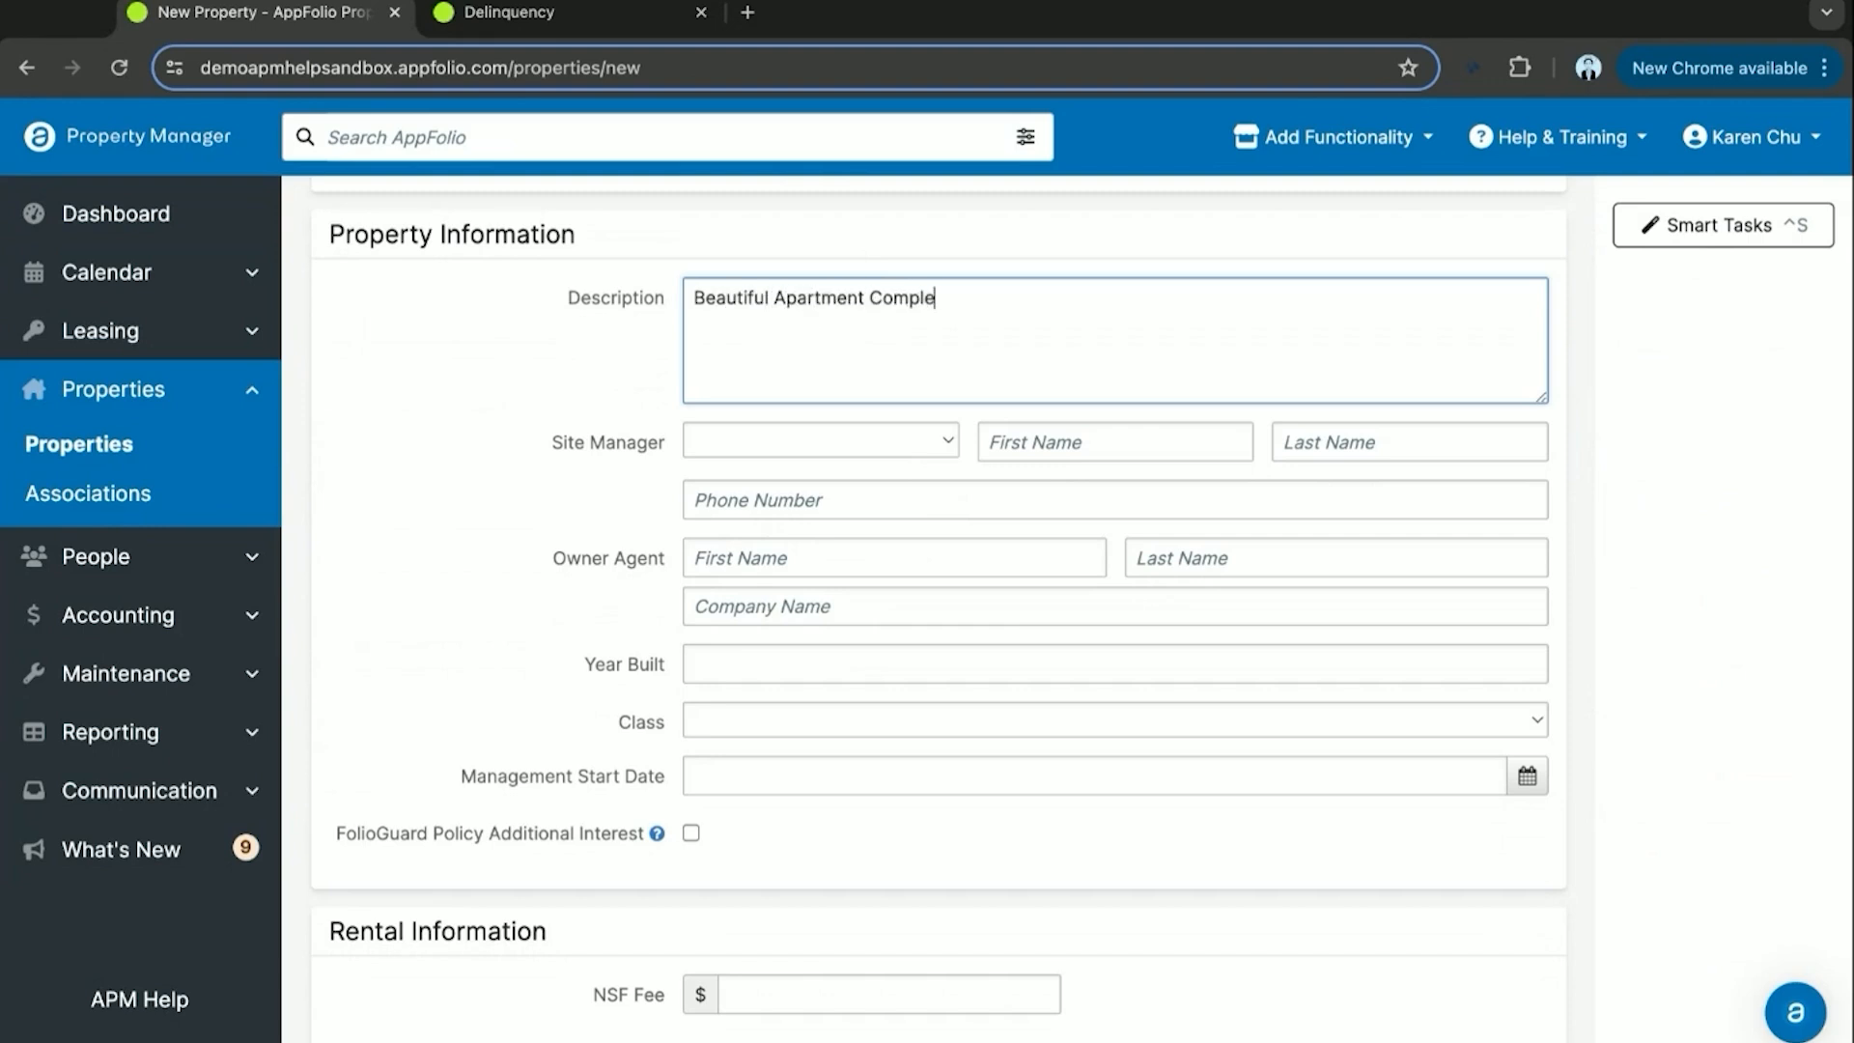
text(x full of enchantment)
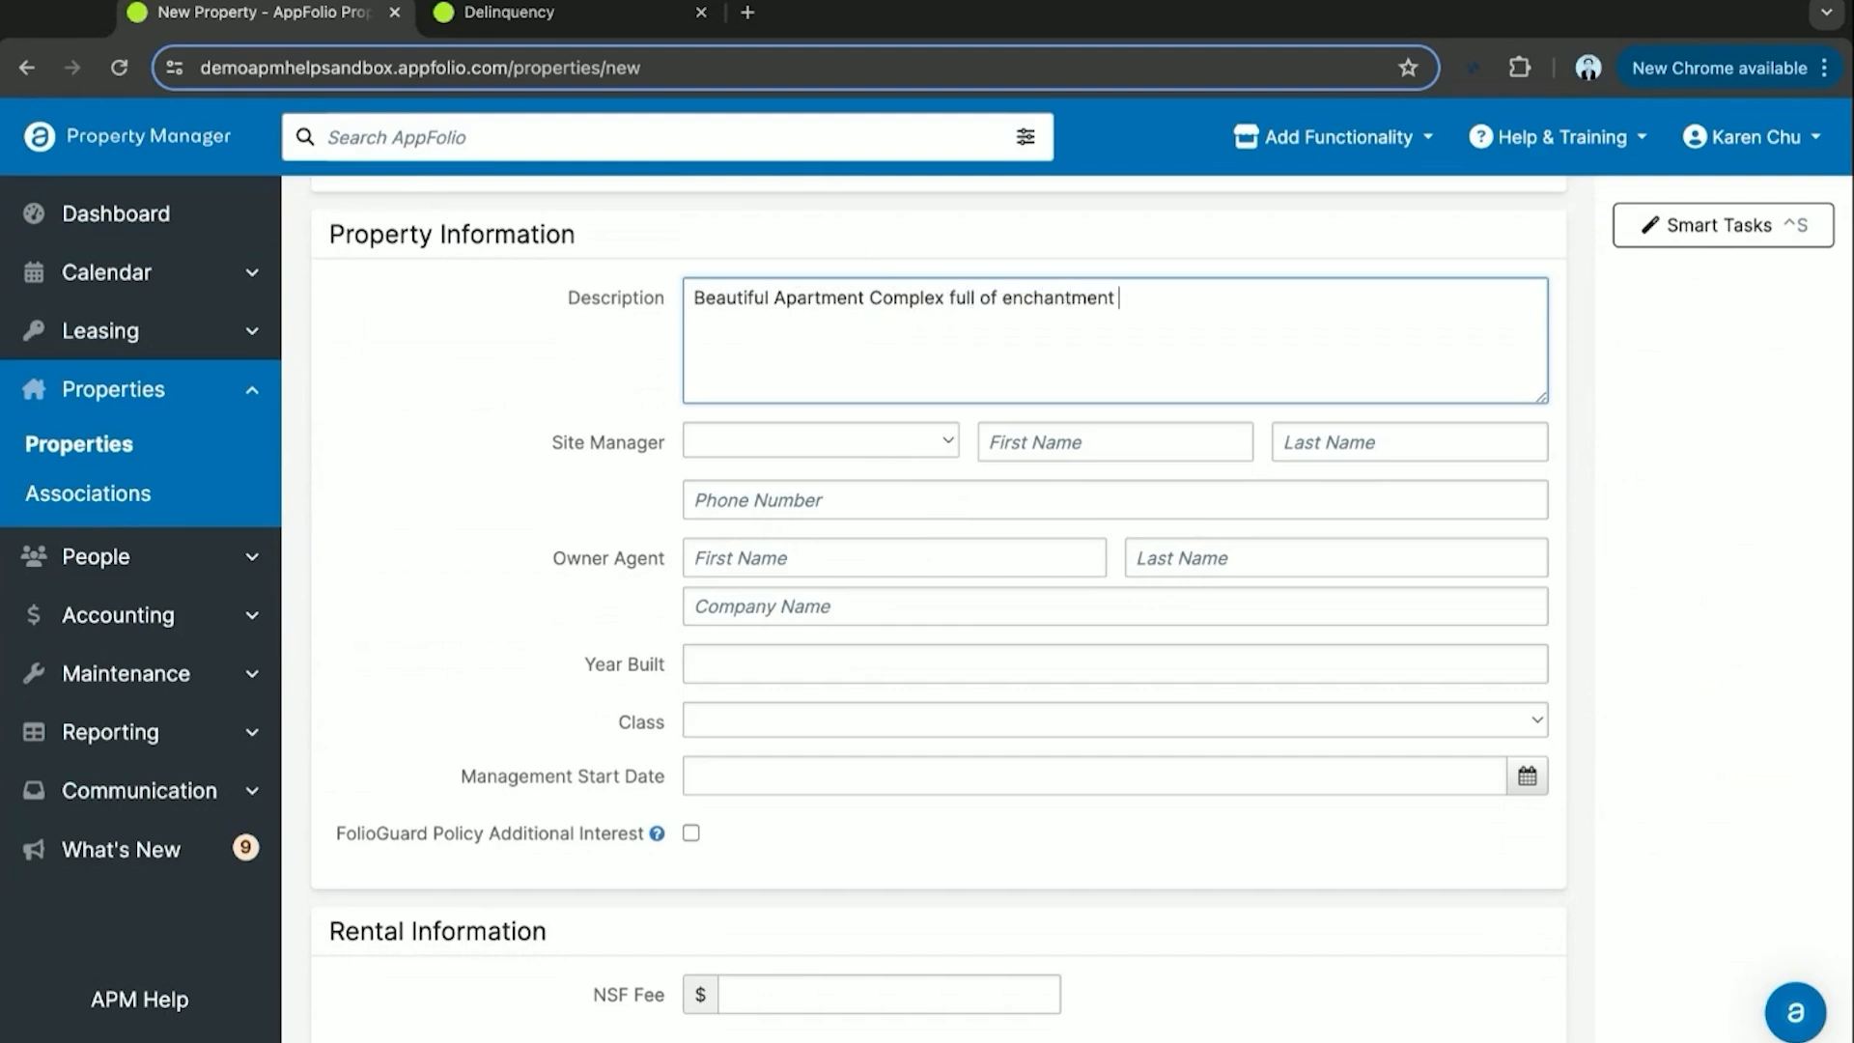
click(585, 470)
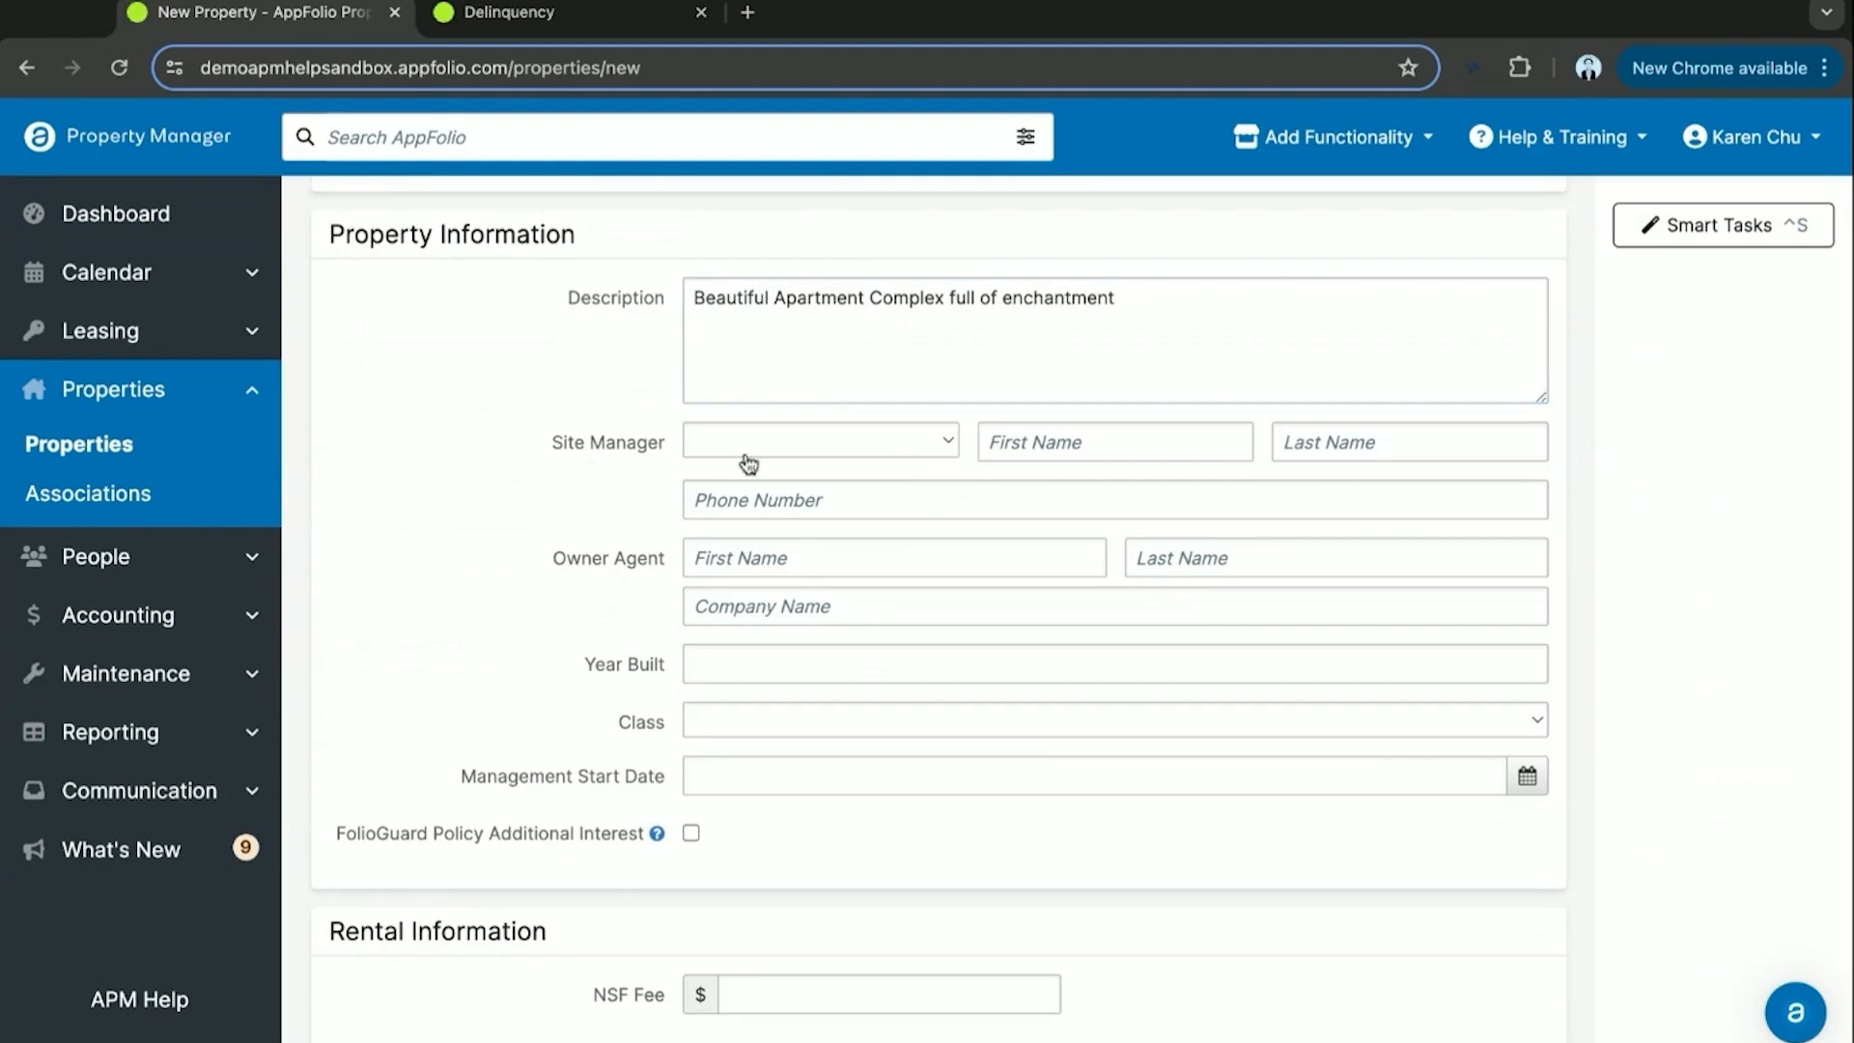
click(805, 447)
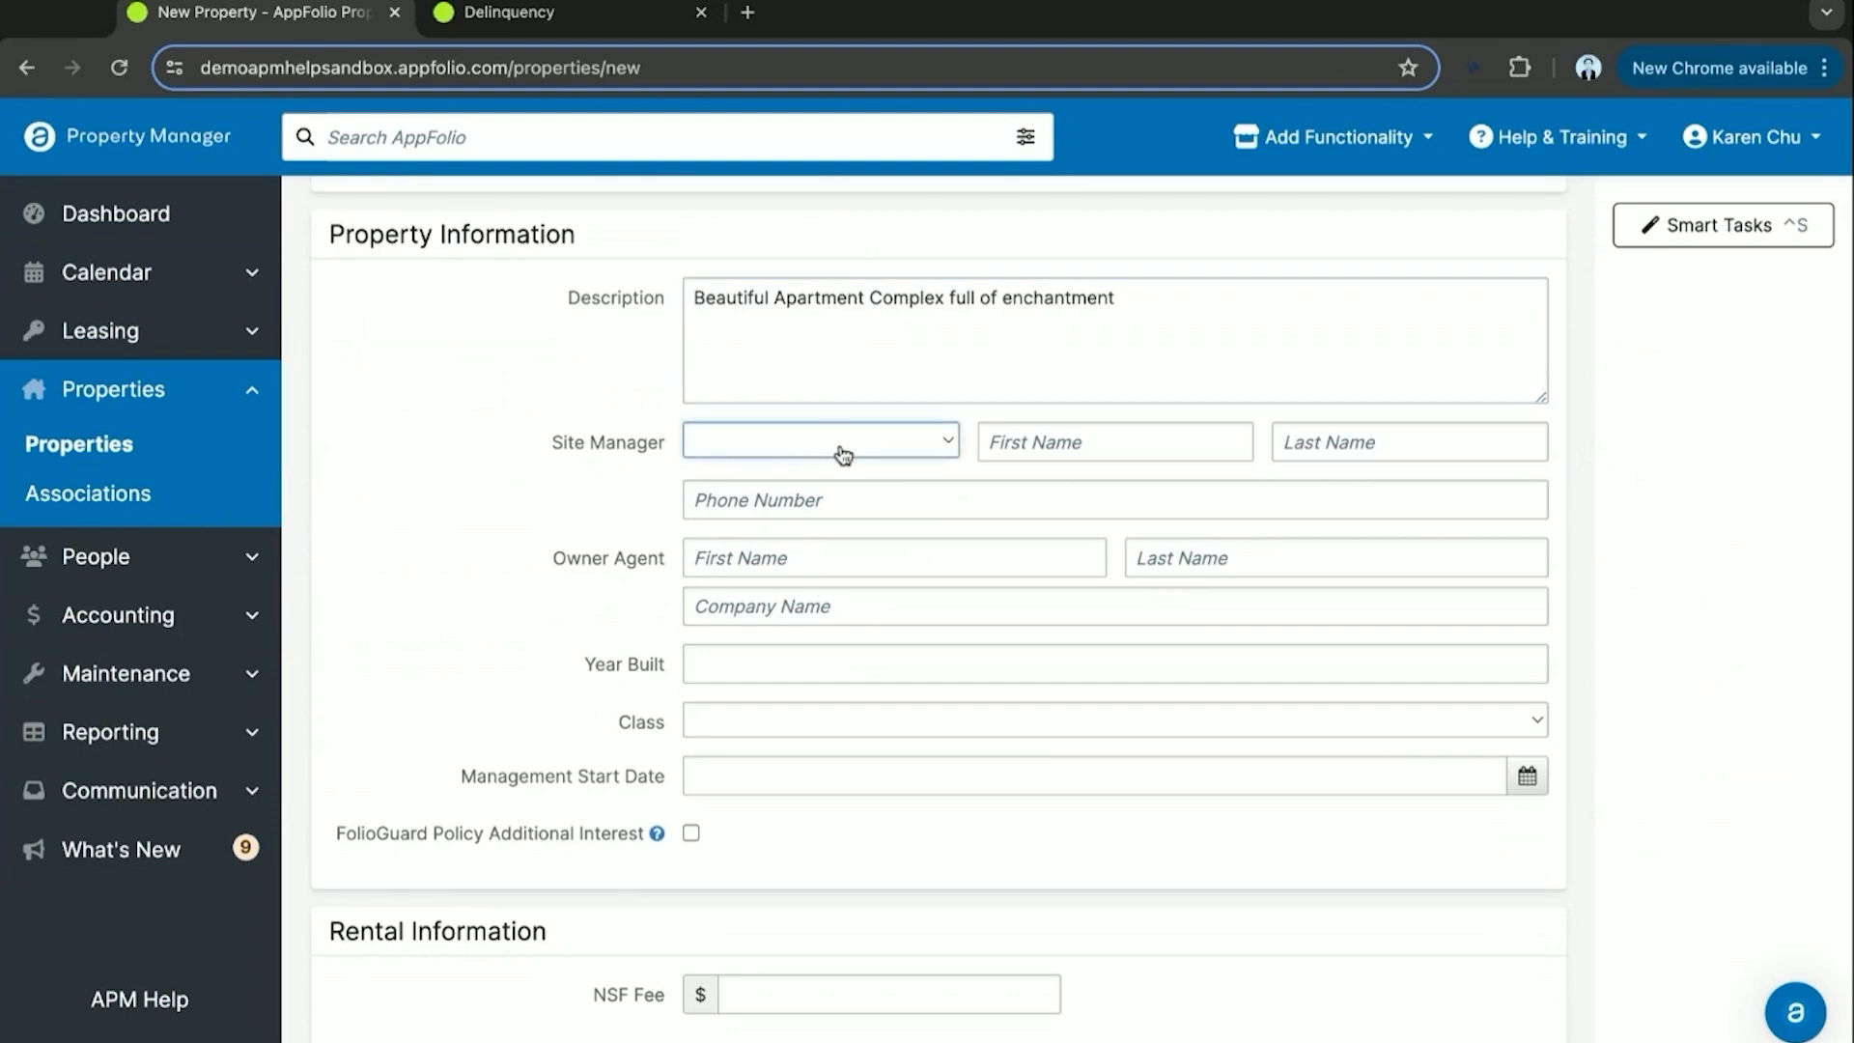
scroll(700, 533, down, 1)
click(838, 481)
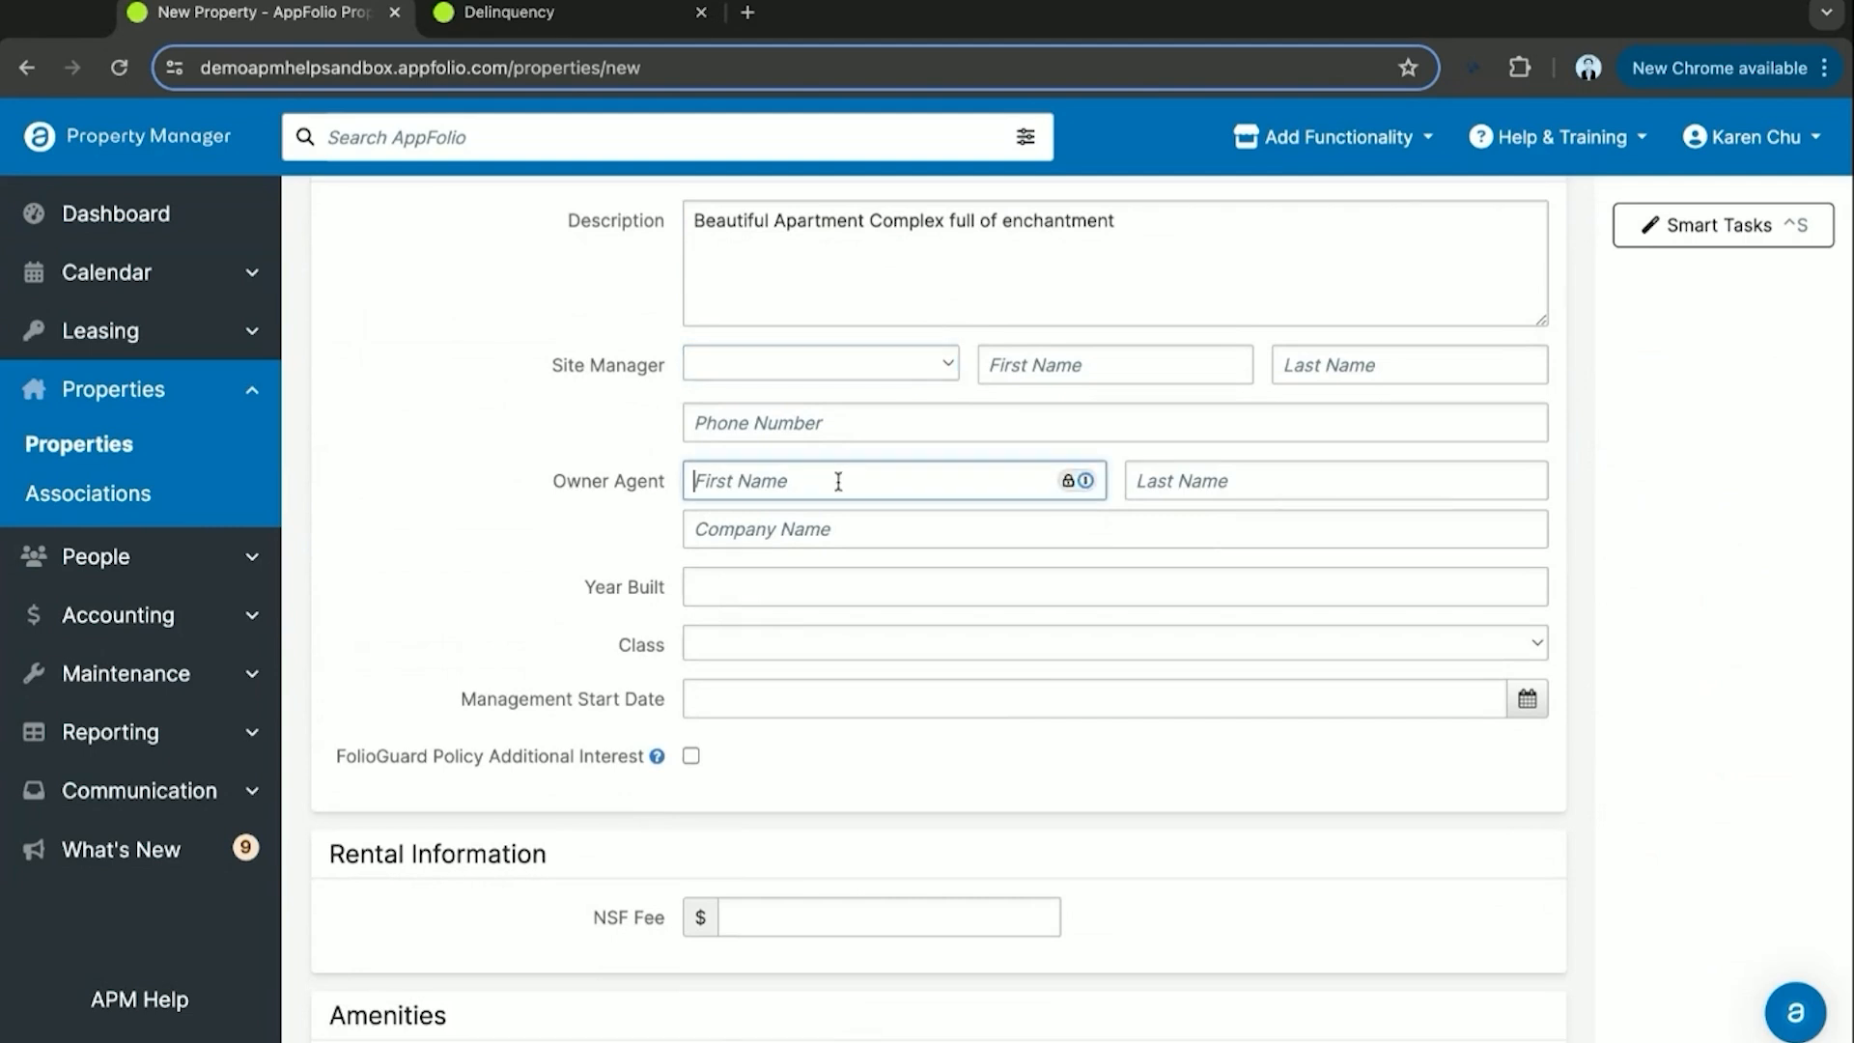
click(626, 531)
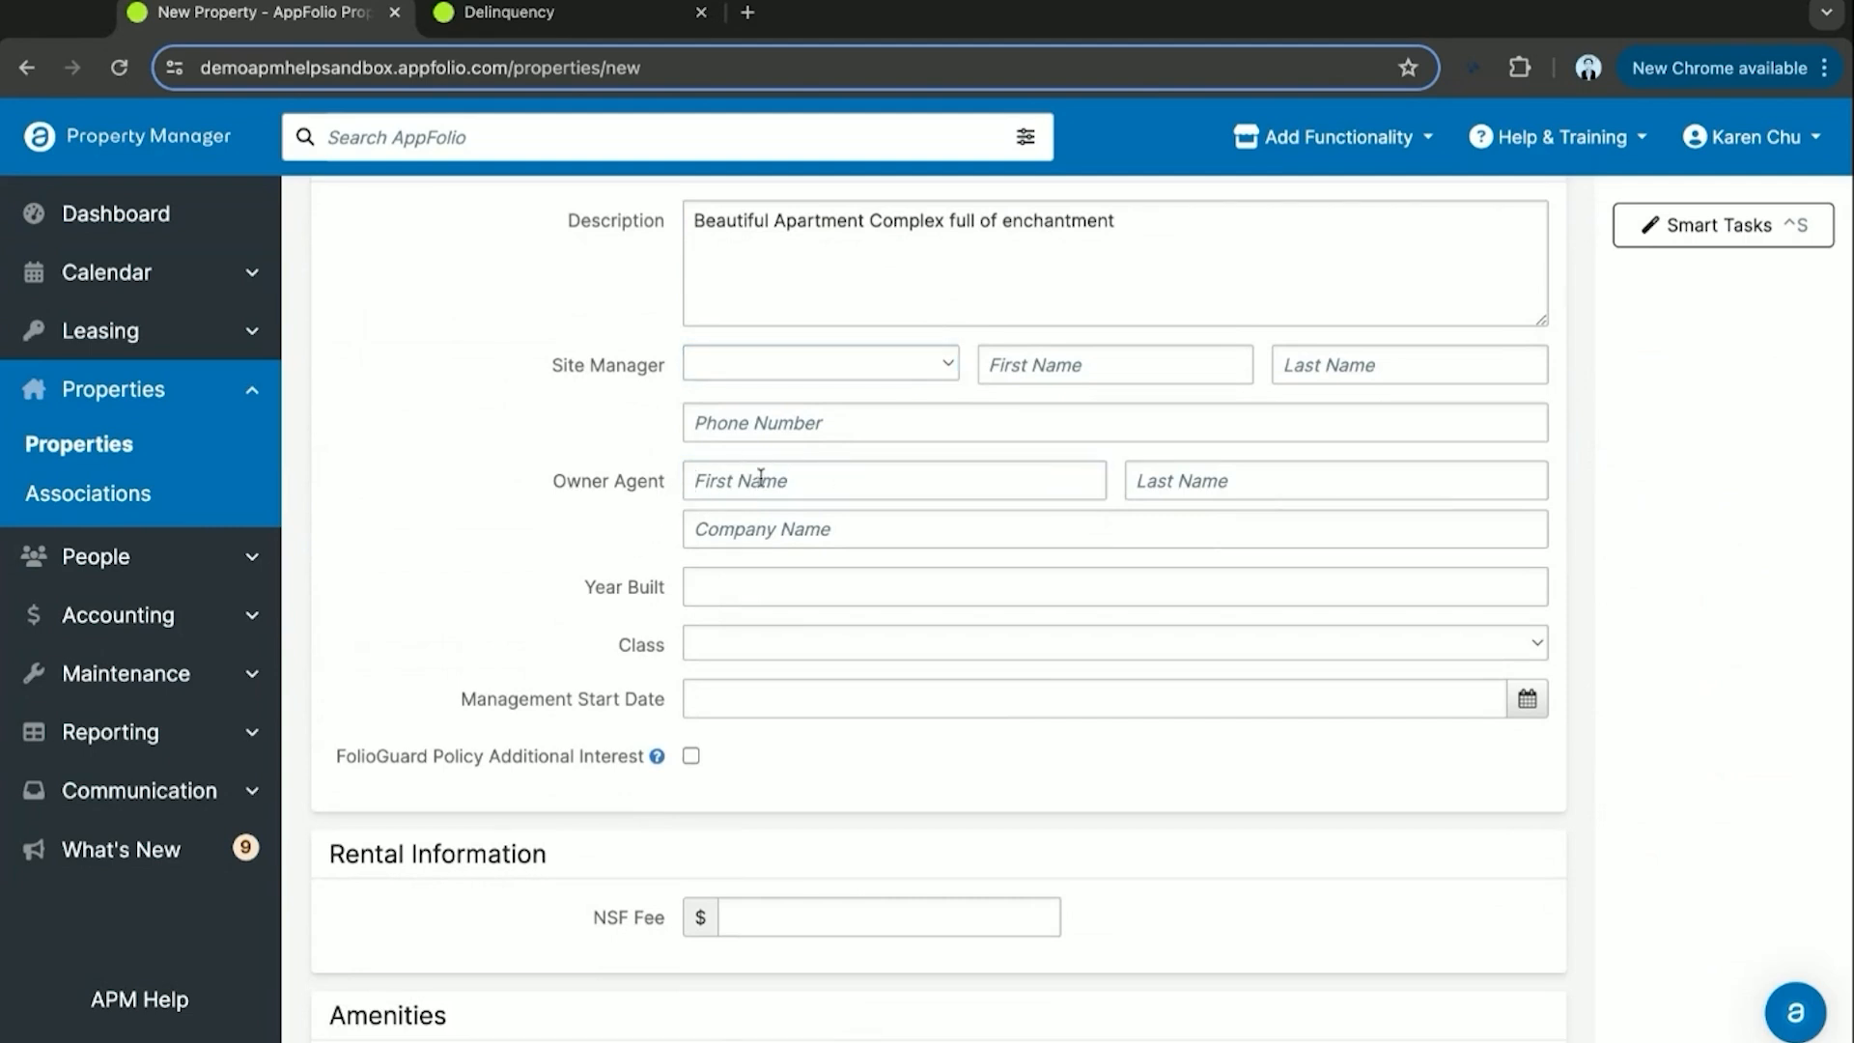
Set the year built to 1980 and the management start date to 06/28/2024.
scroll(763, 477, down, 1)
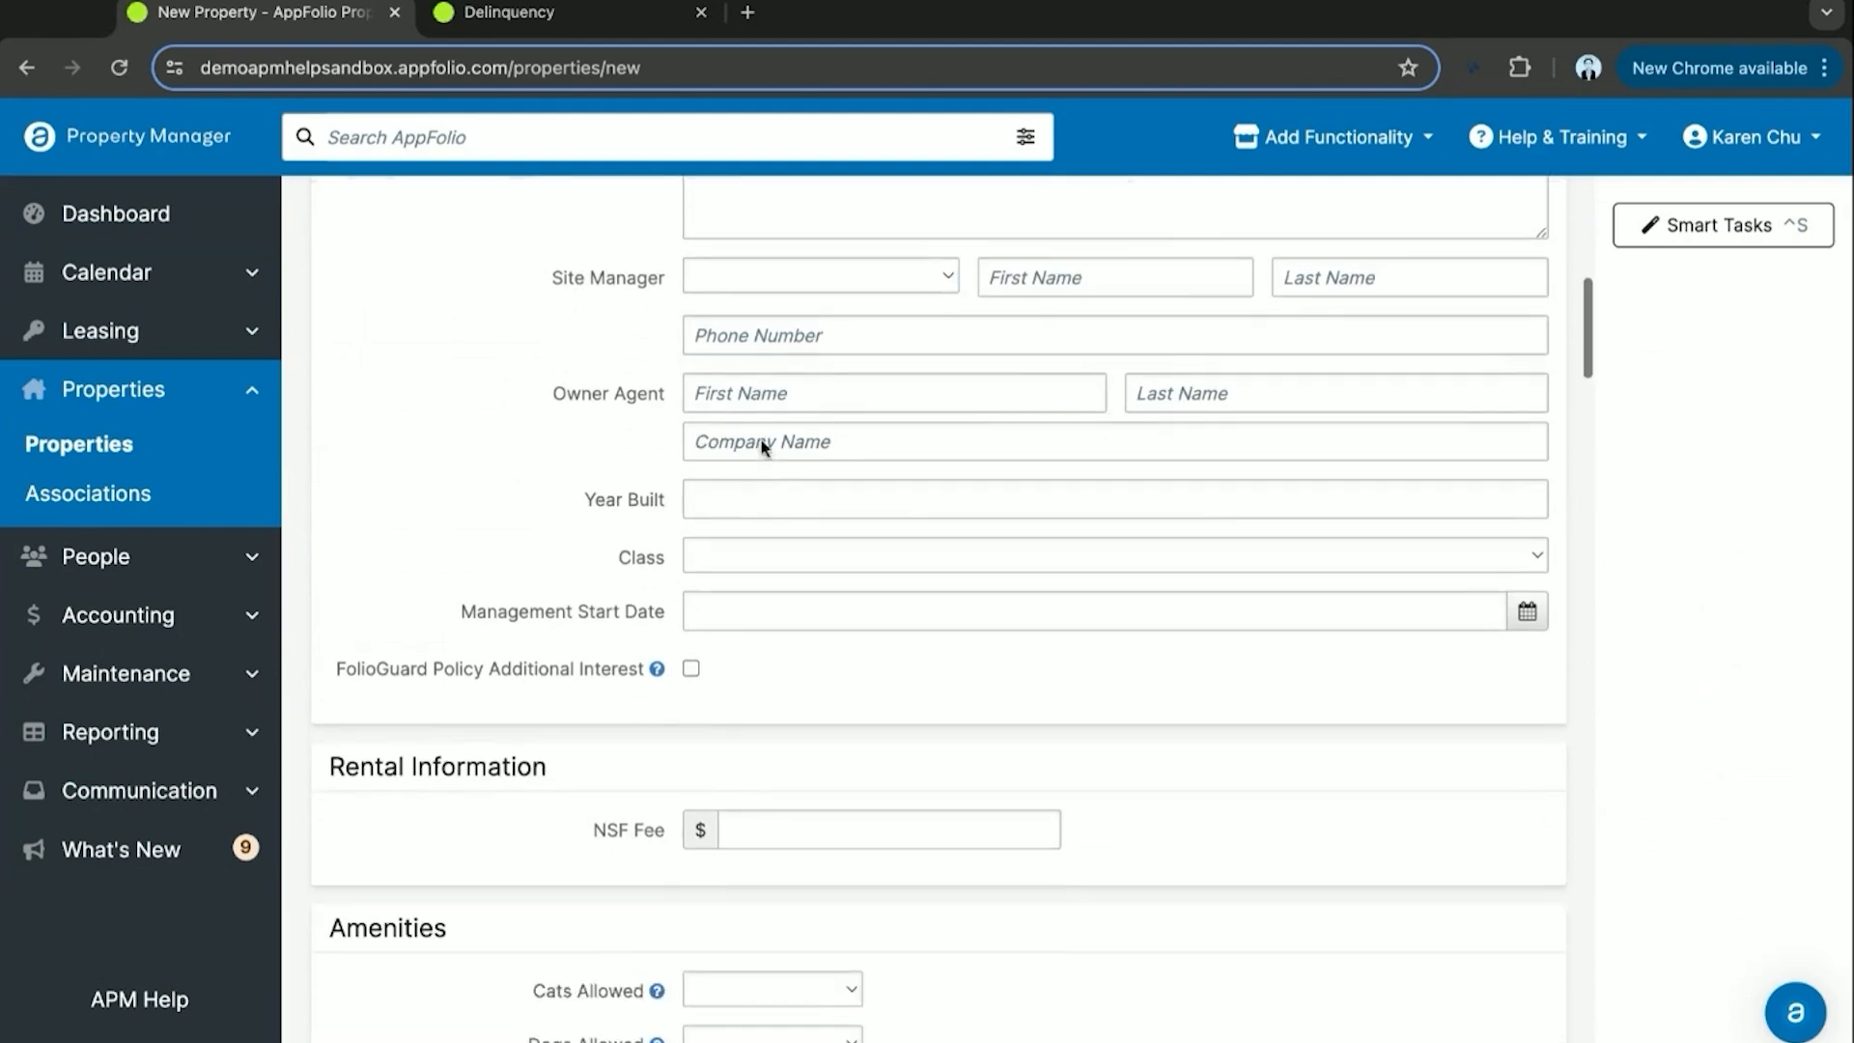
click(734, 502)
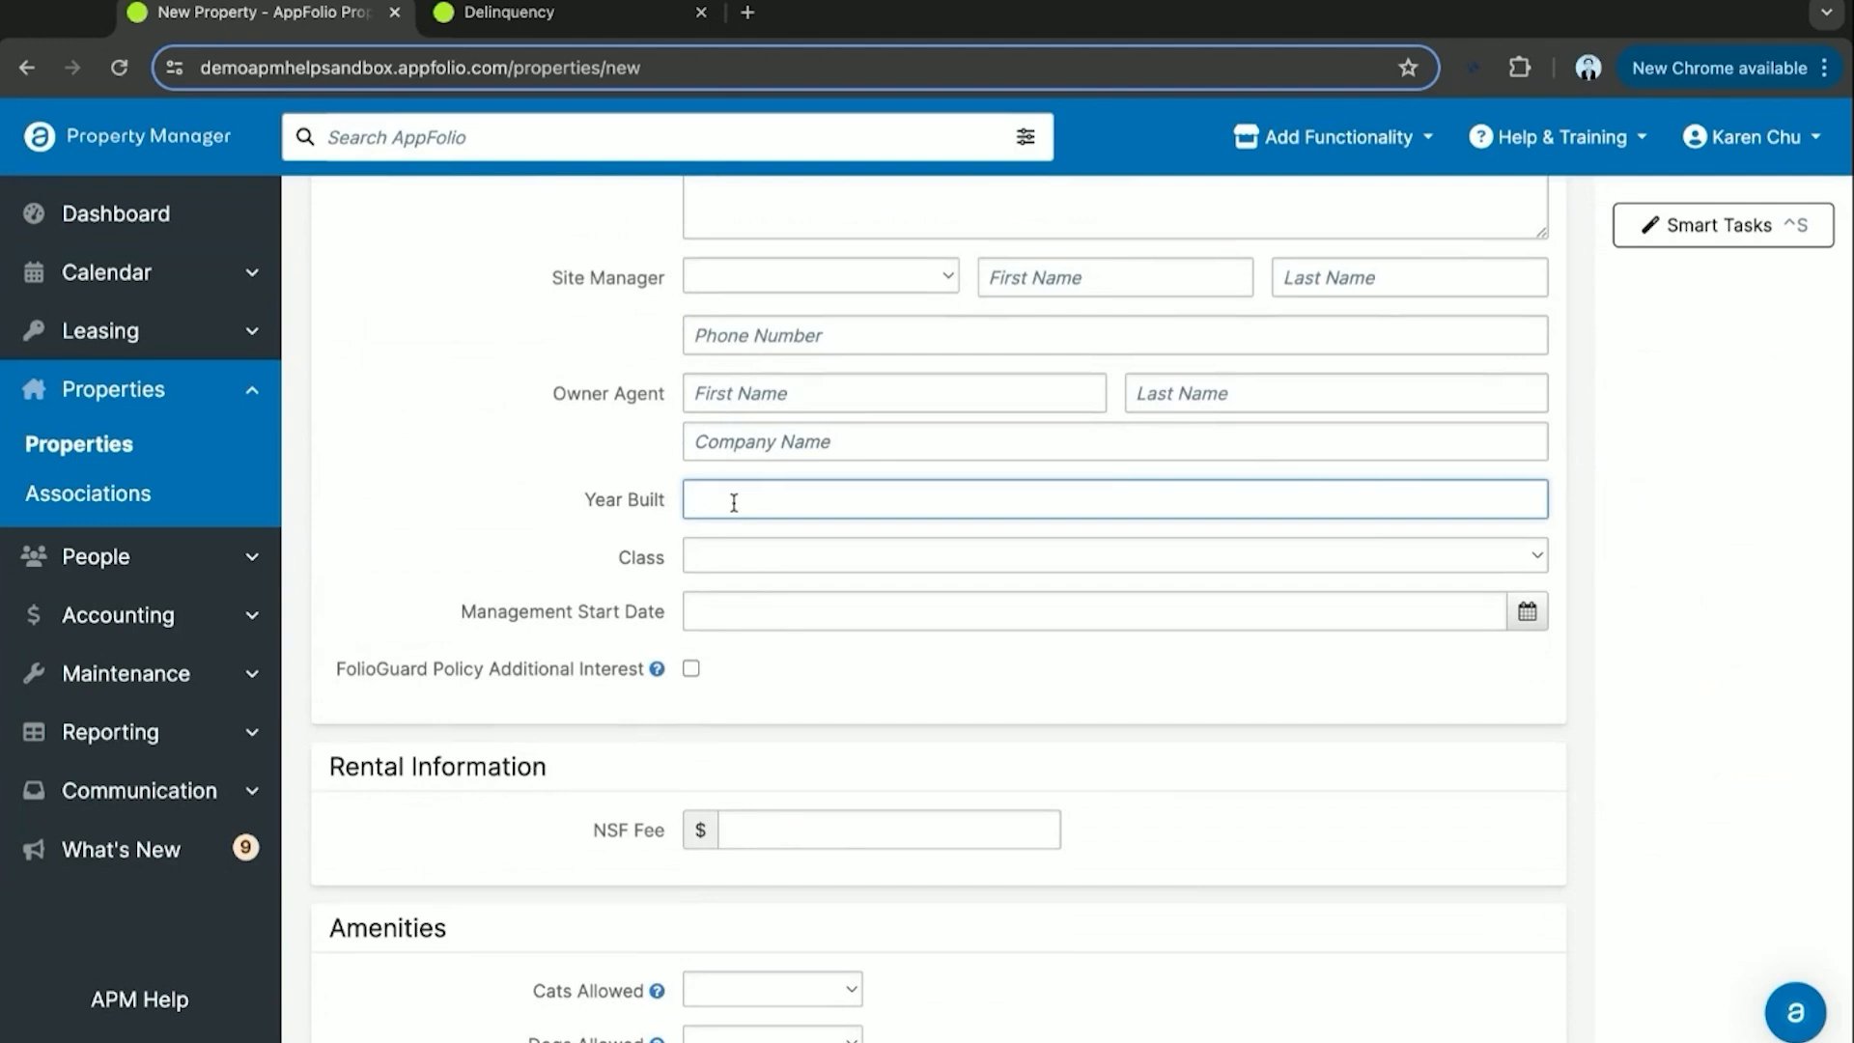
text(1980)
key(Tab)
scroll(618, 576, down, 1)
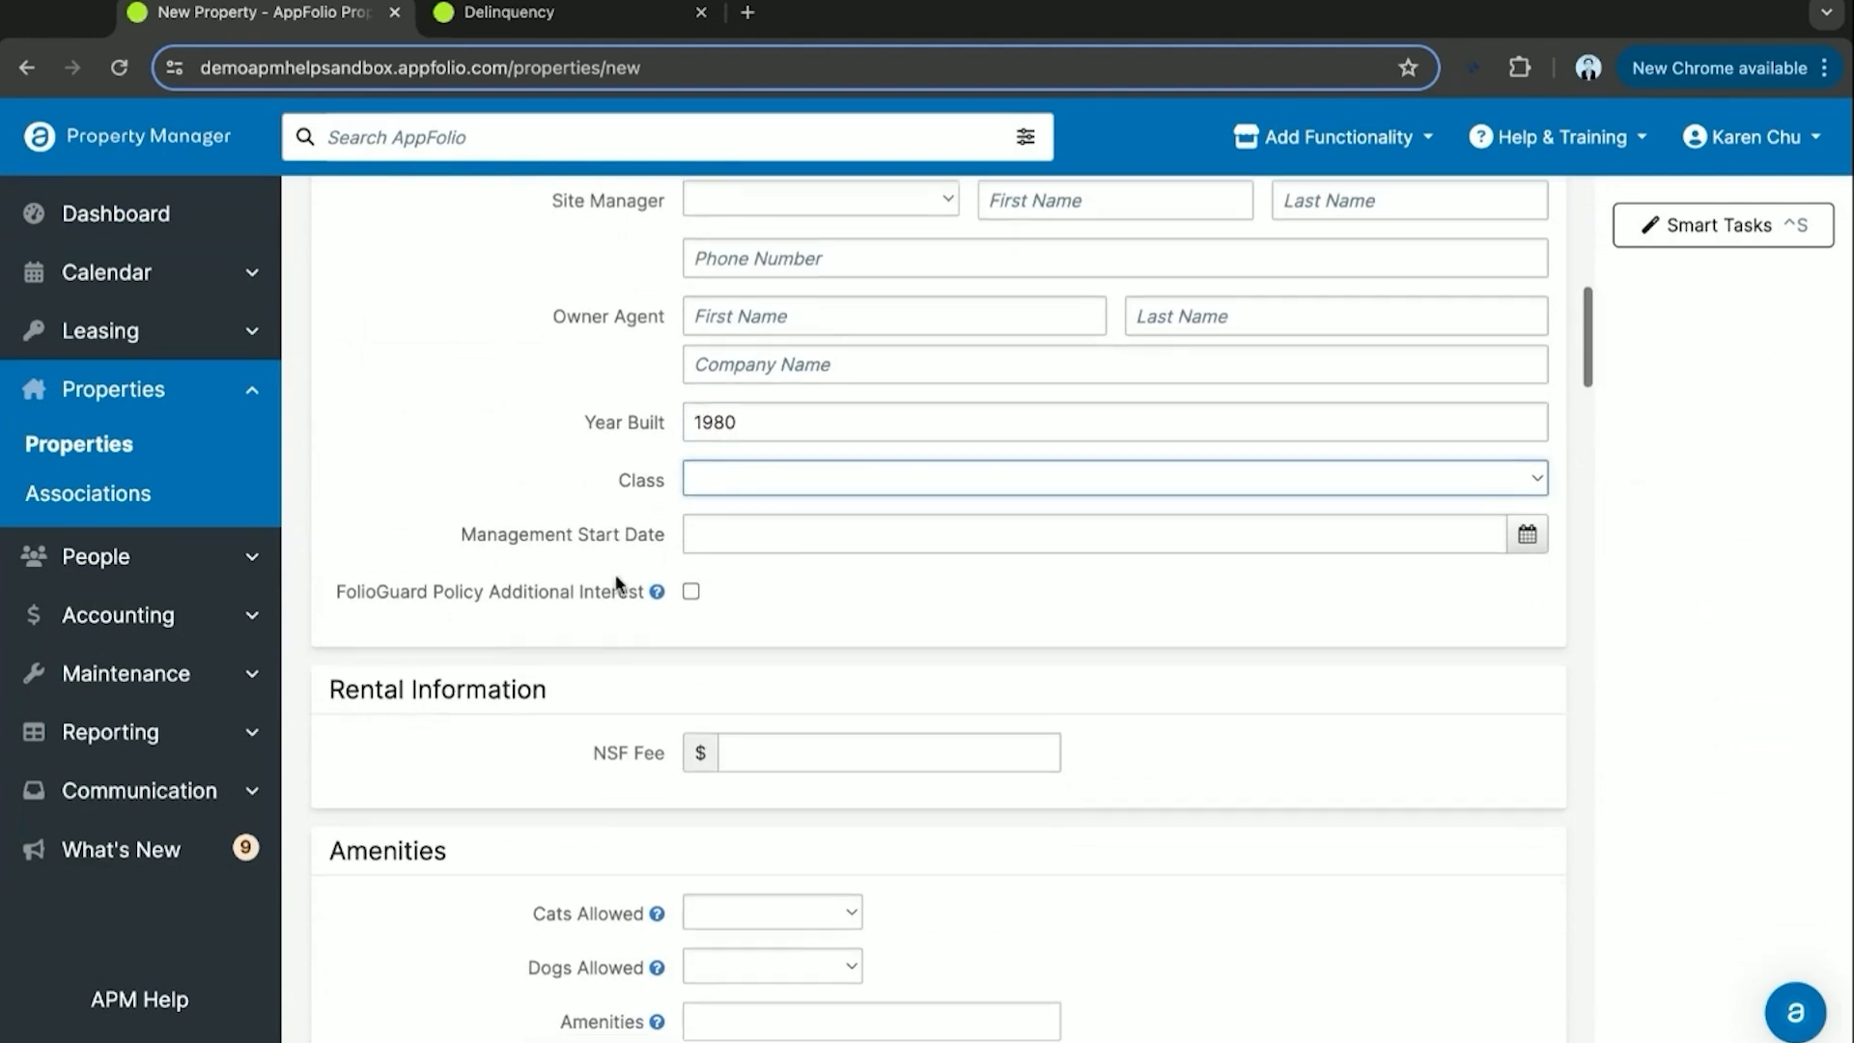
click(1524, 535)
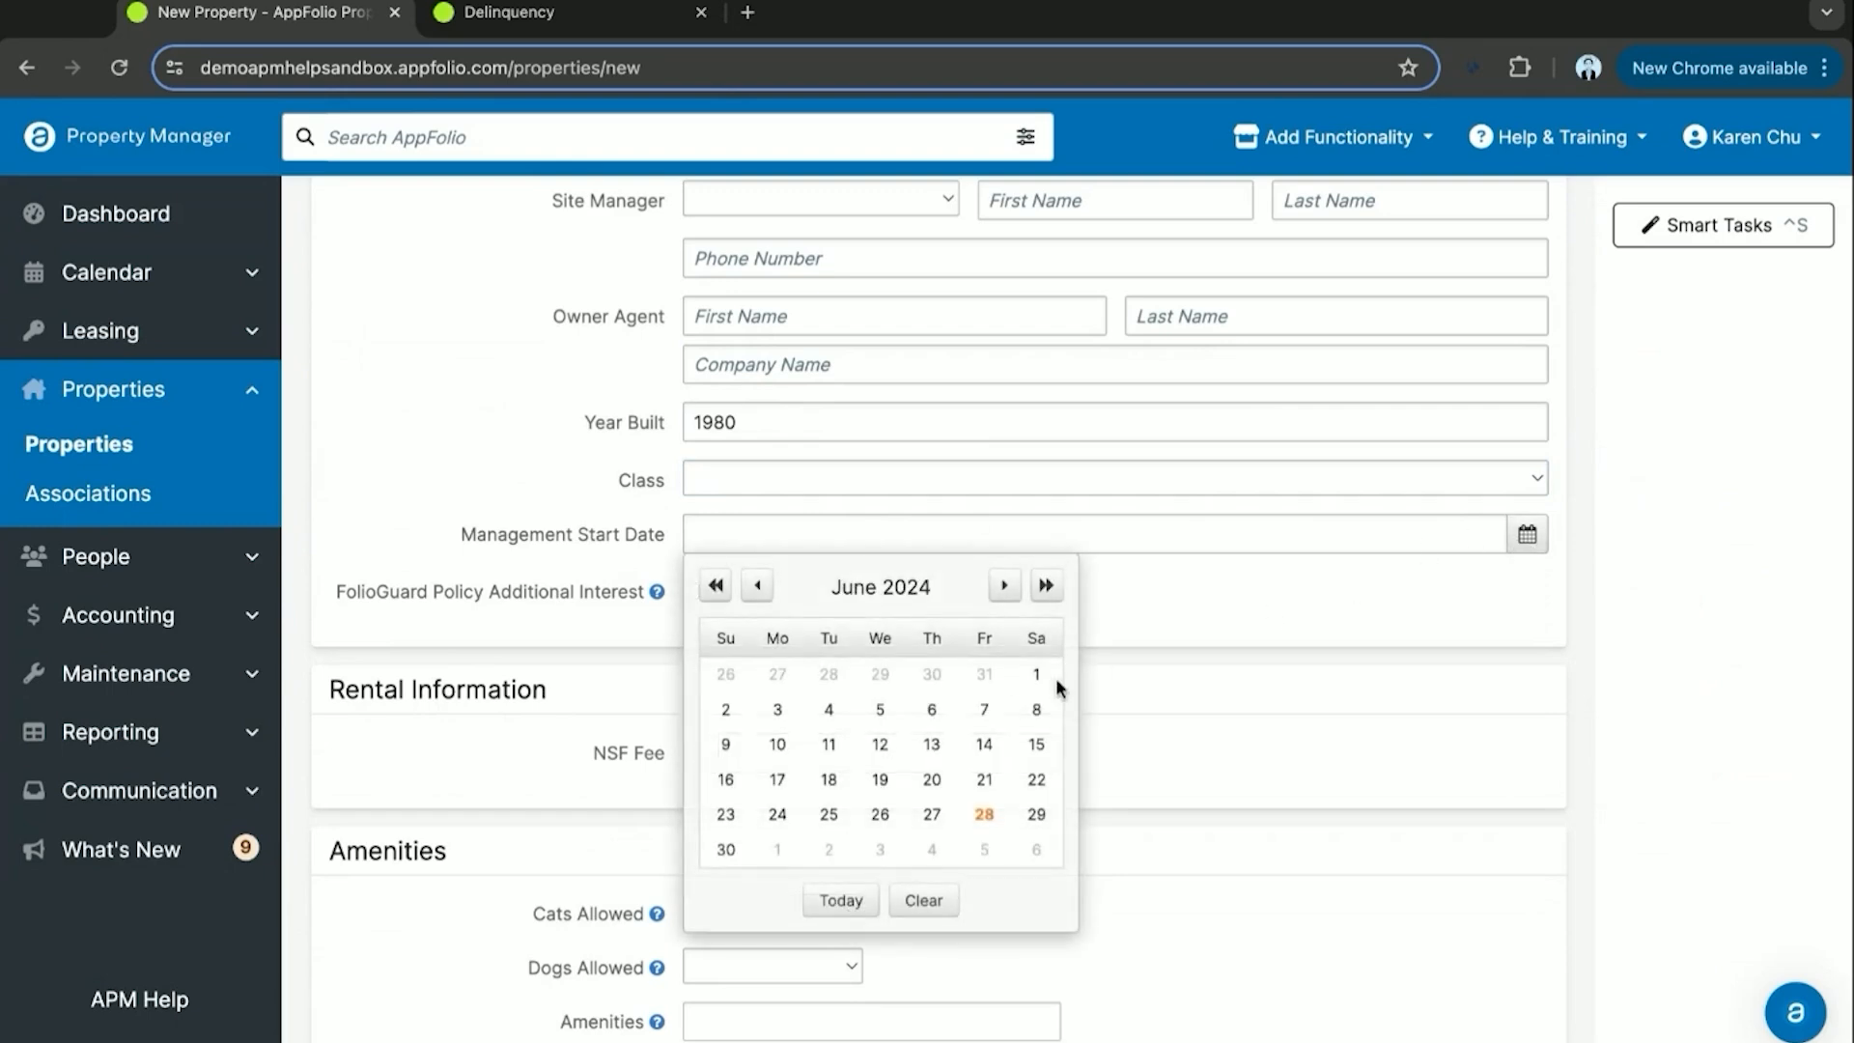
click(990, 817)
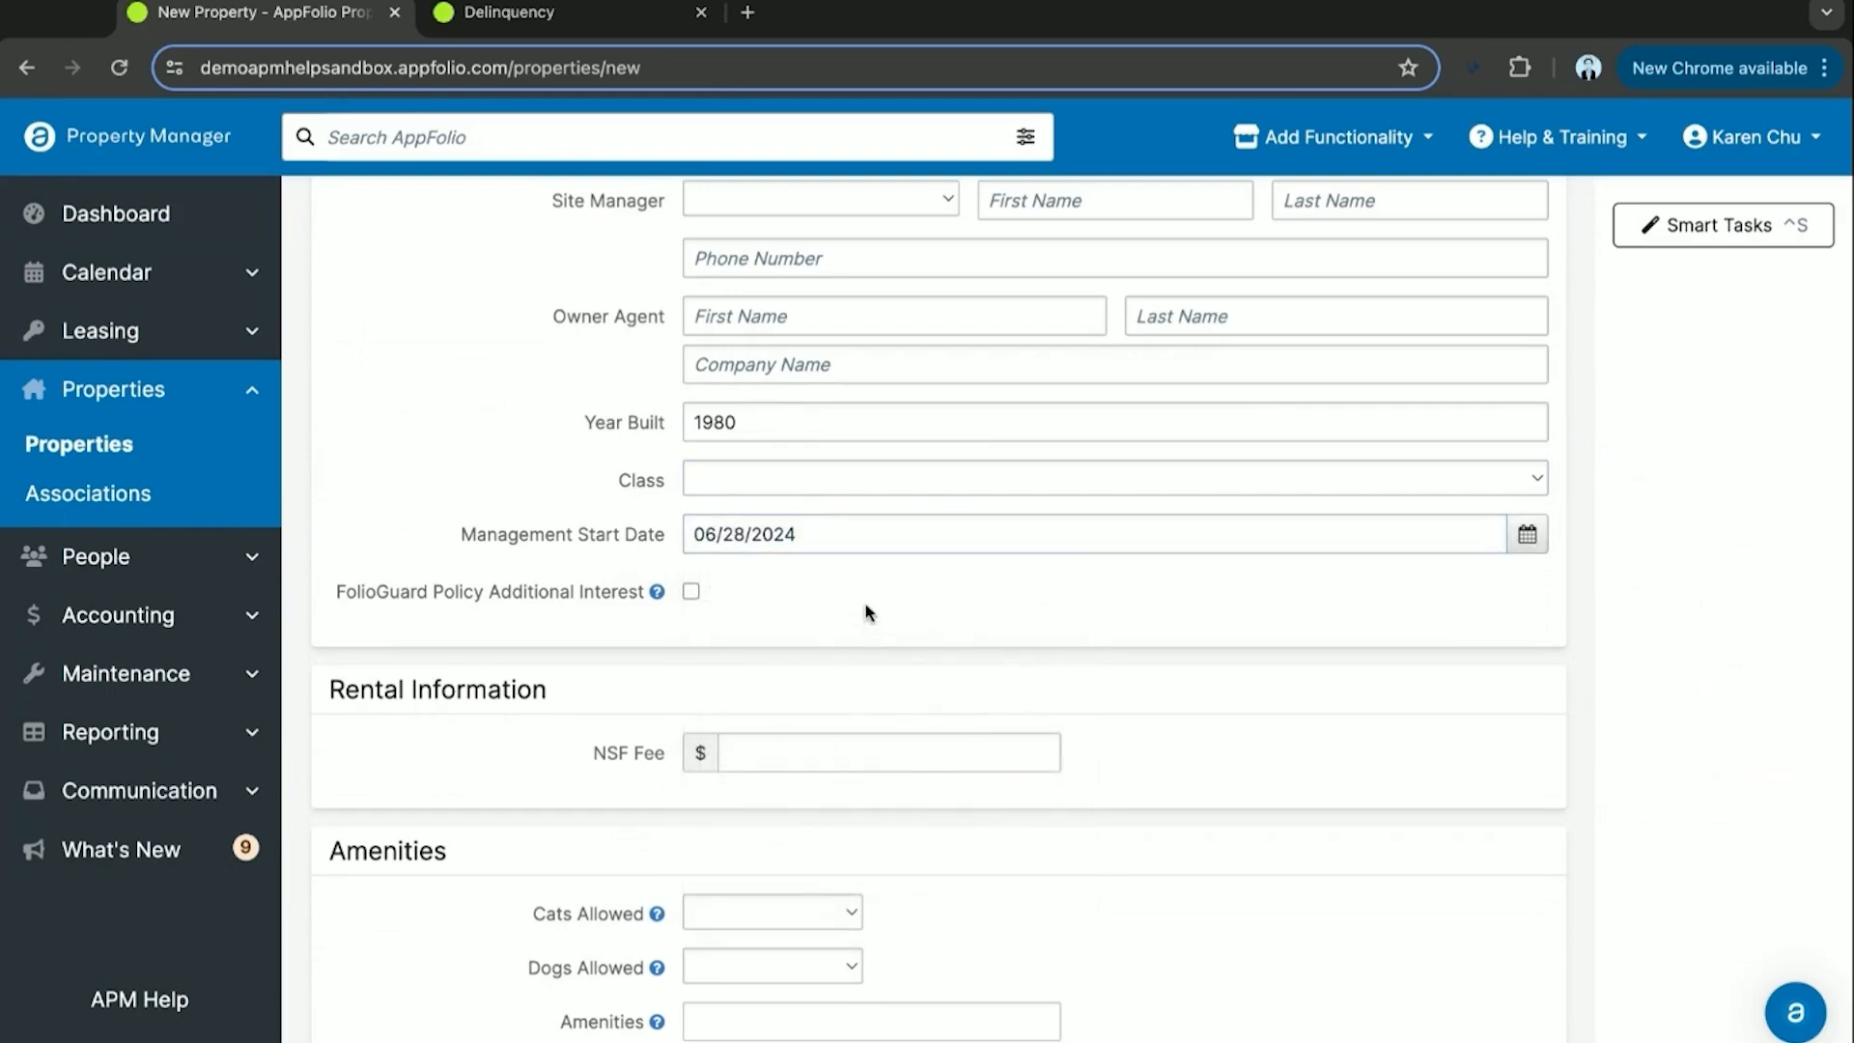
Set the NSF fee in the rental information to $35.
scroll(786, 628, down, 2)
scroll(787, 630, down, 1)
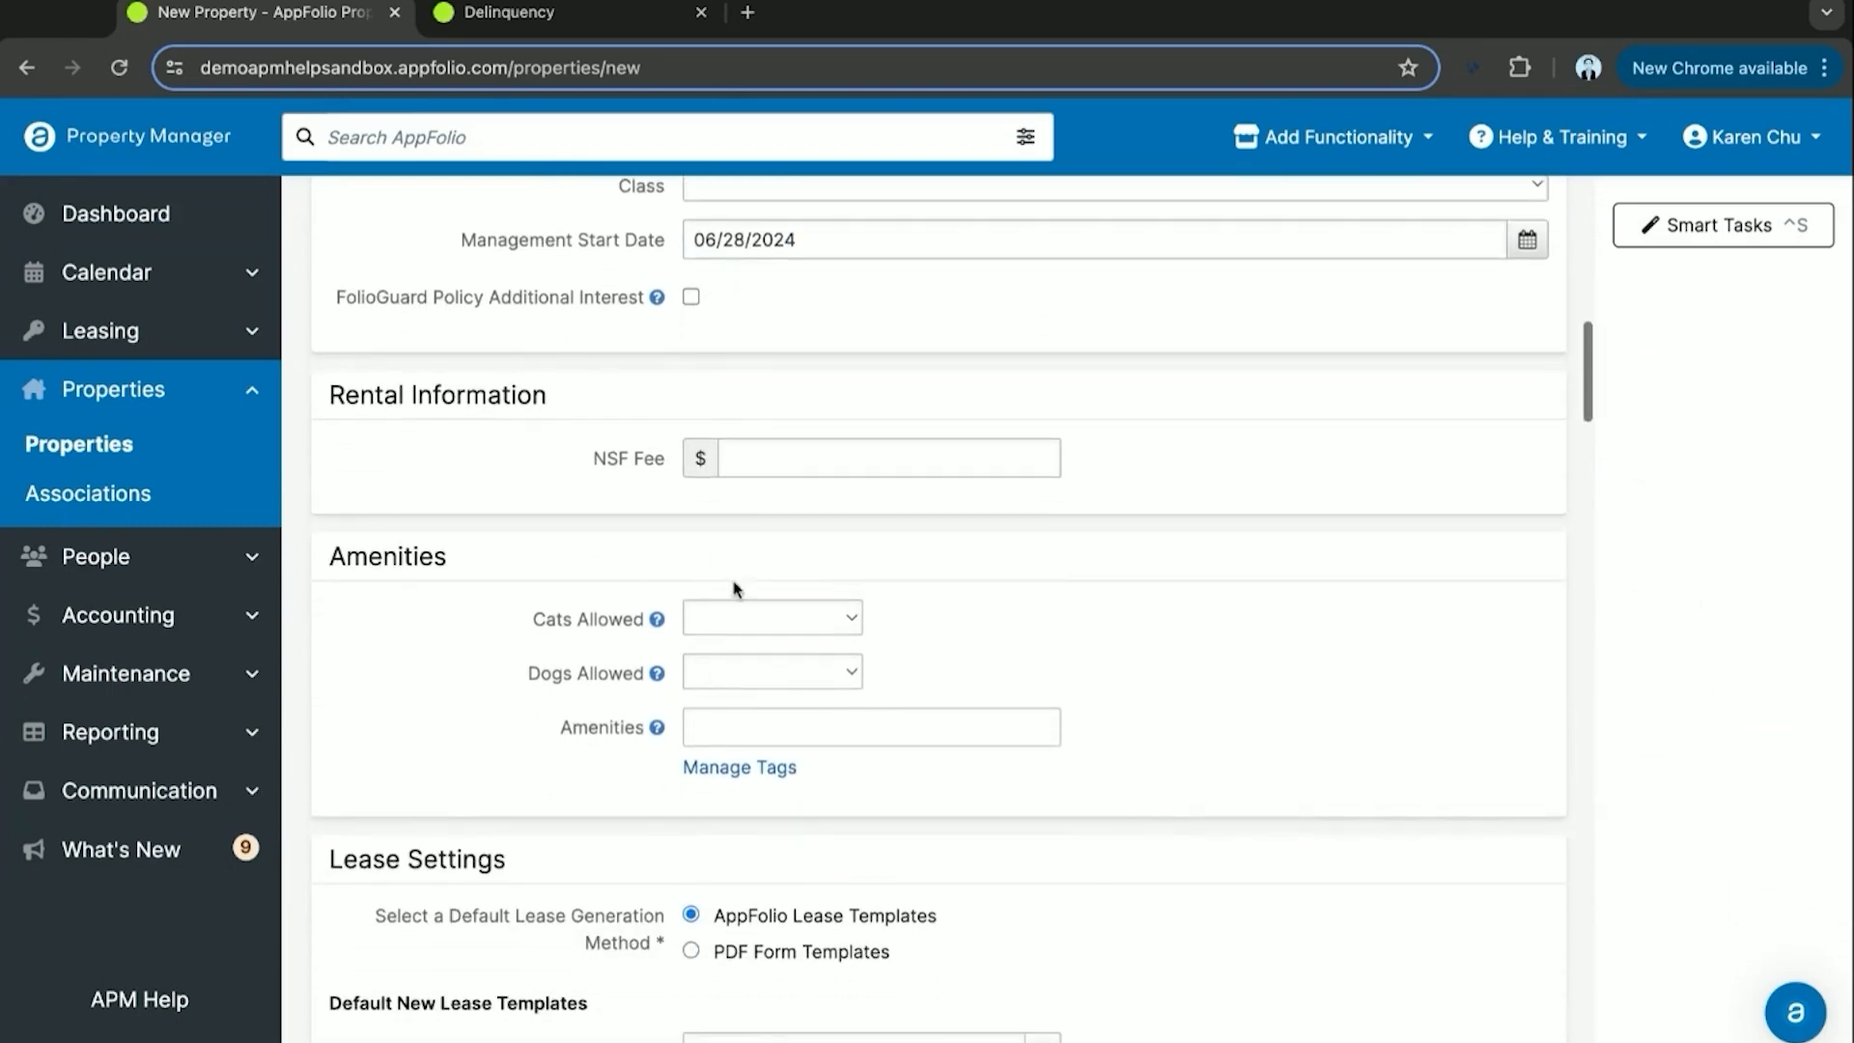
click(753, 460)
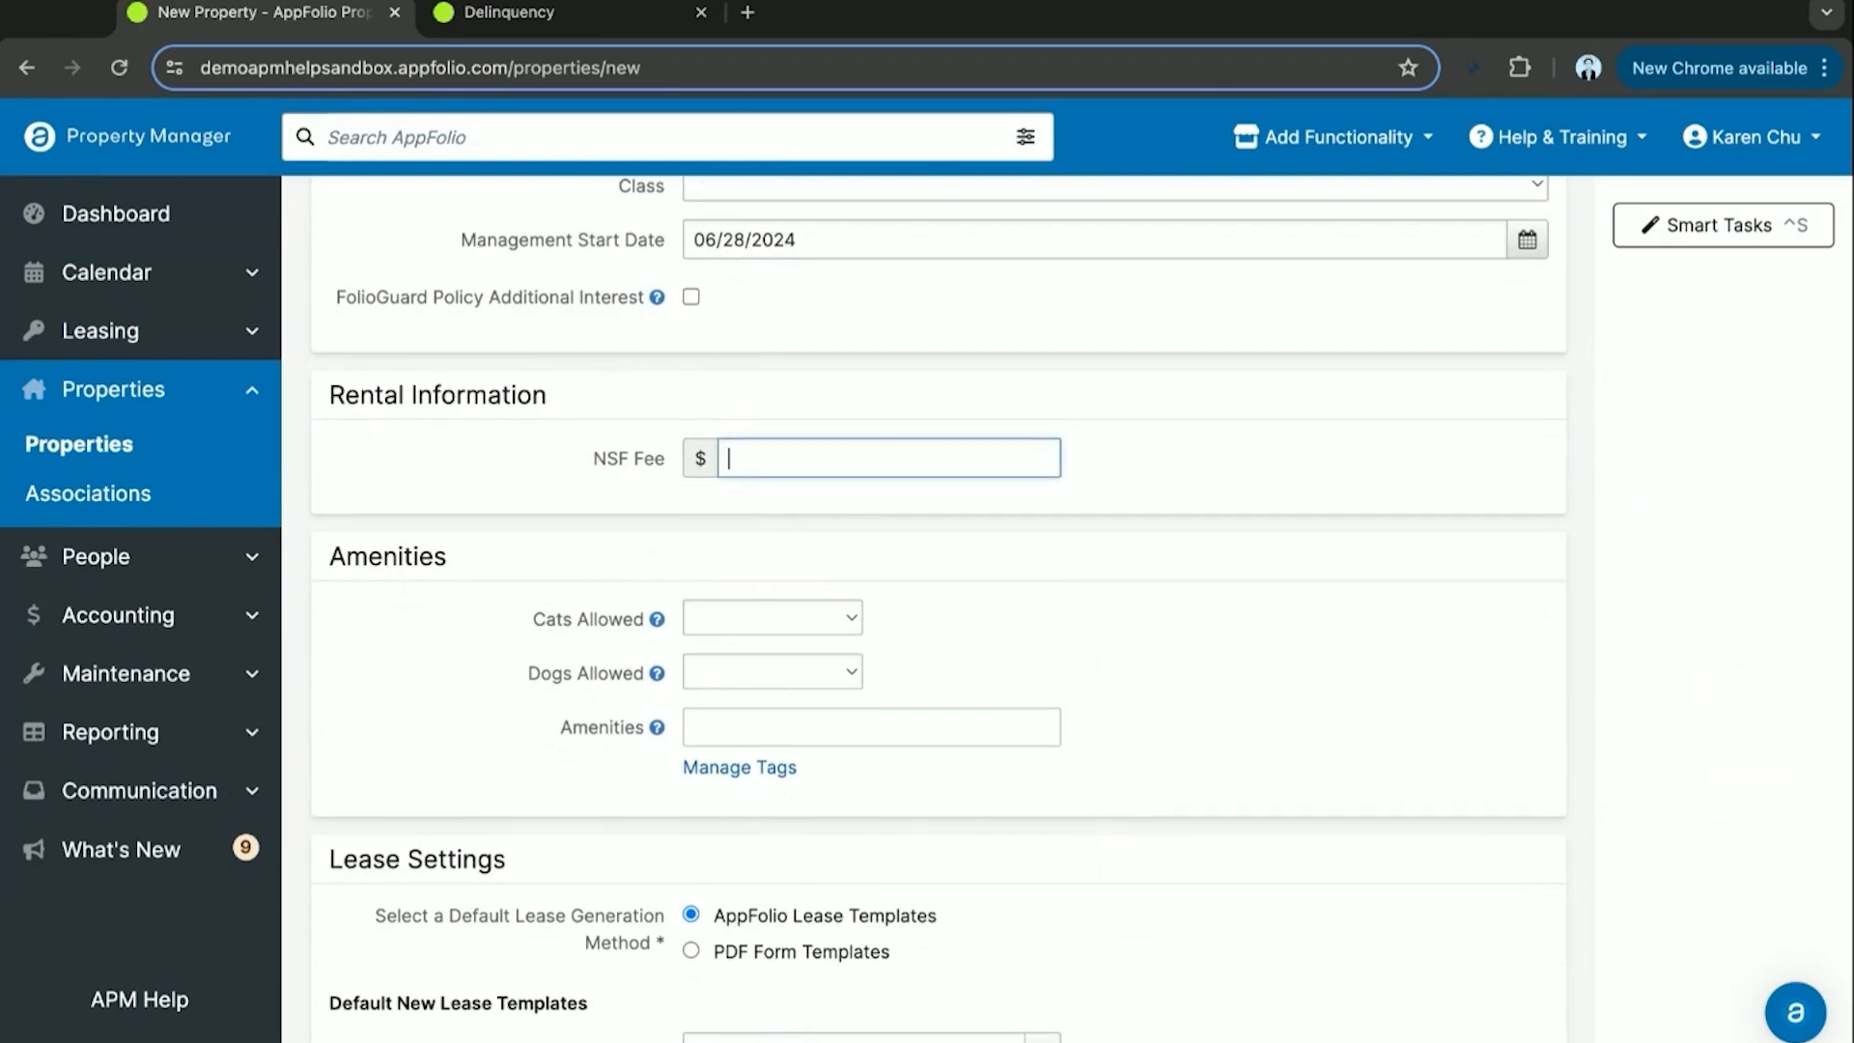
text(35)
click(736, 524)
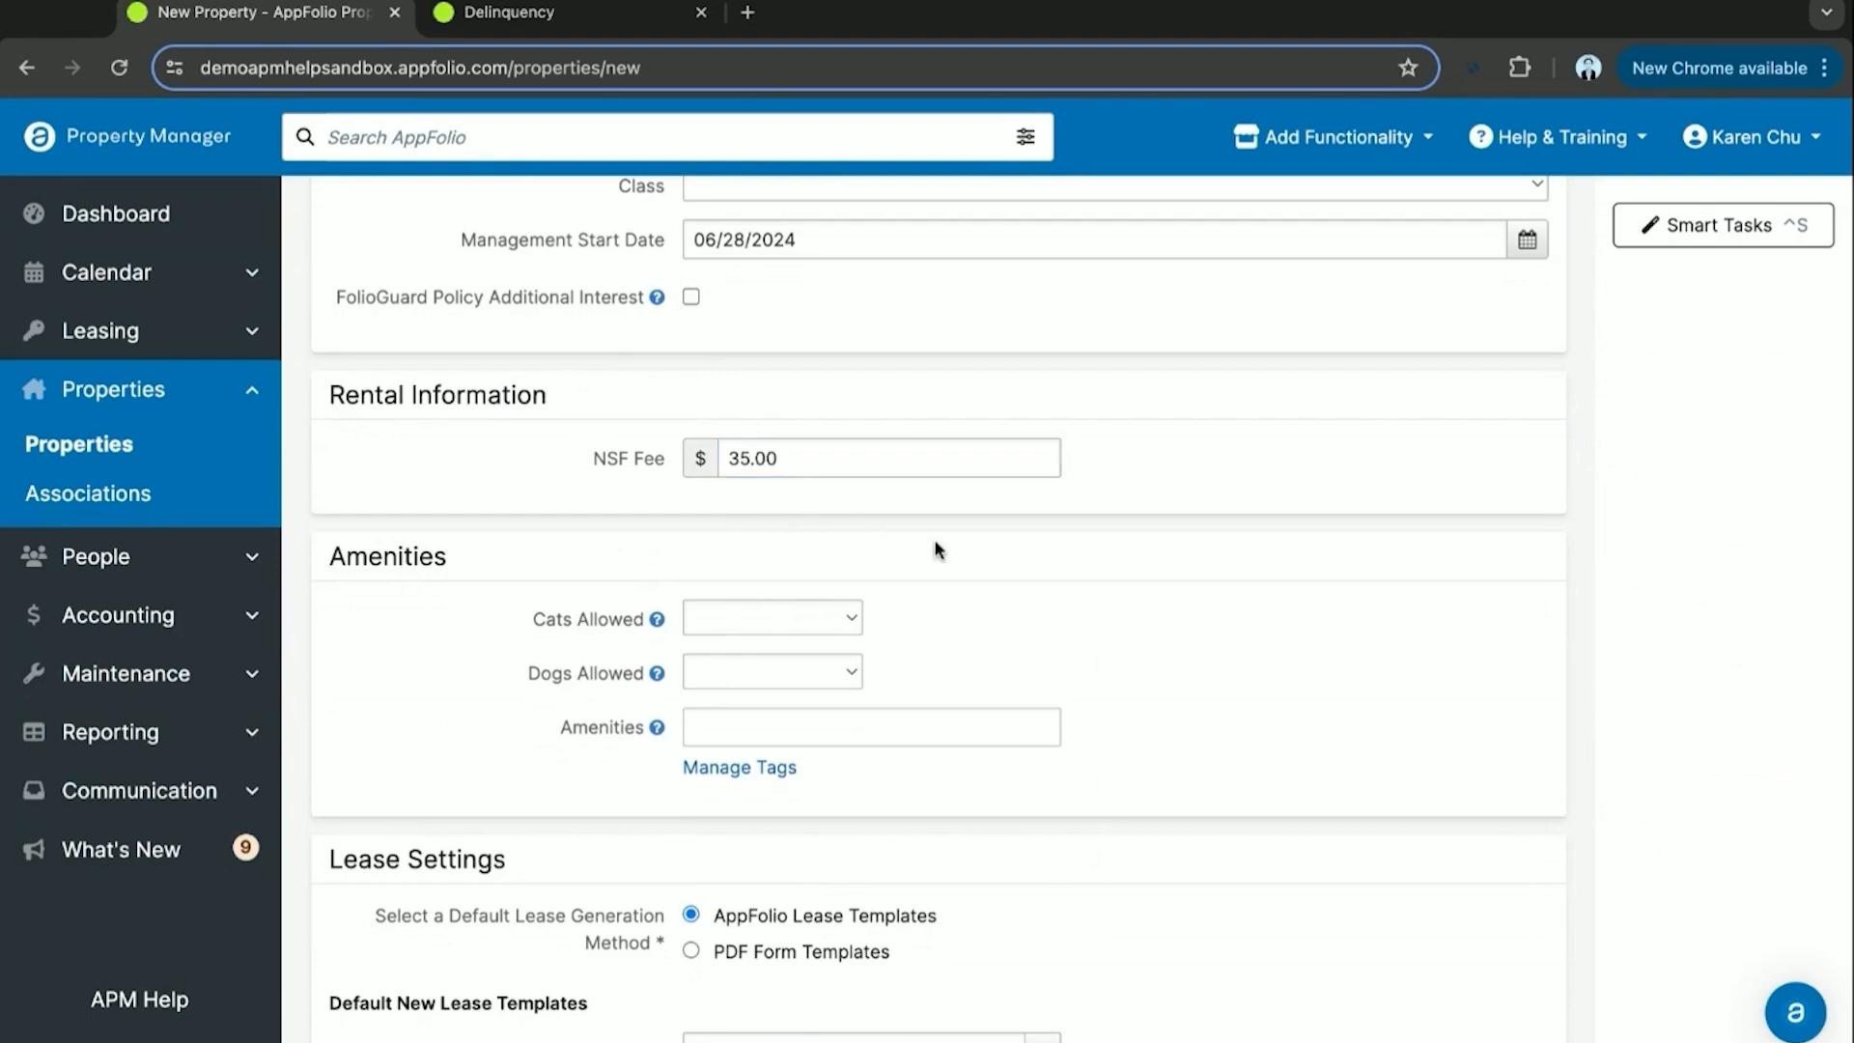
Add the existing Pool tag to the property's amenities.
scroll(936, 542, down, 2)
scroll(919, 545, down, 1)
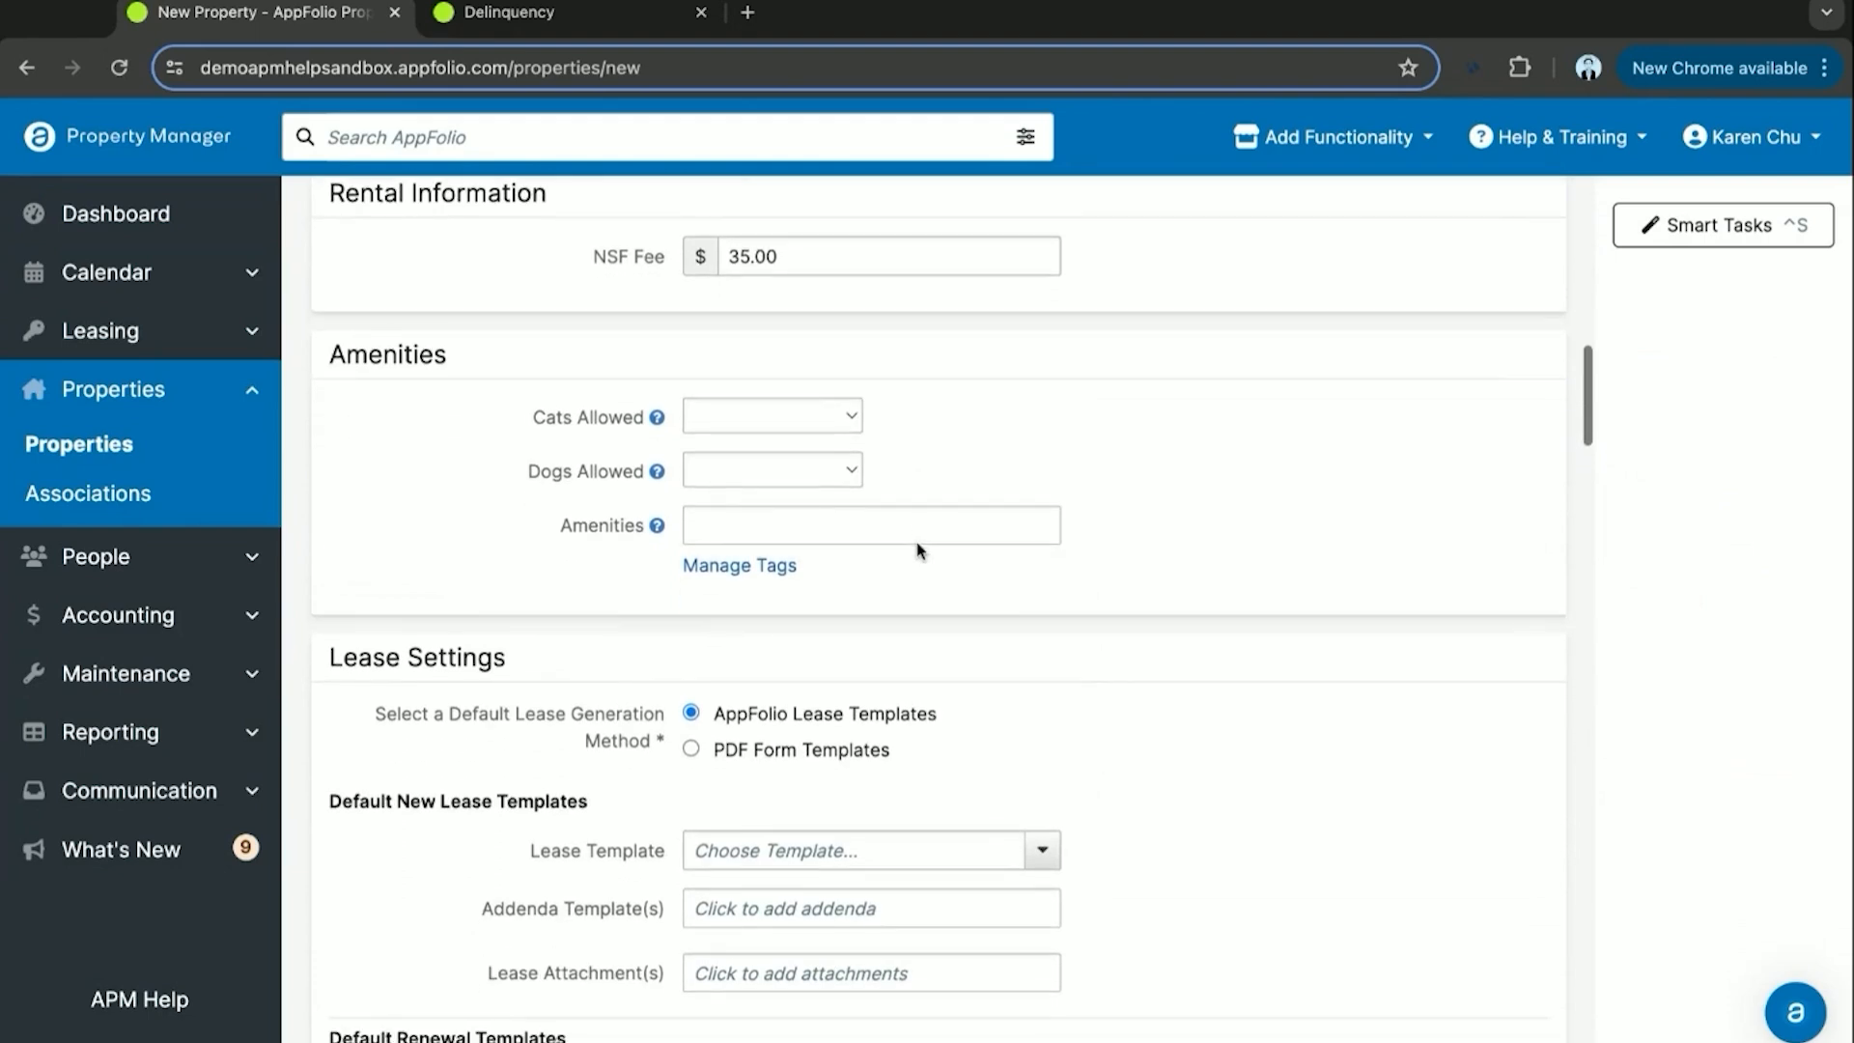
click(855, 472)
click(850, 429)
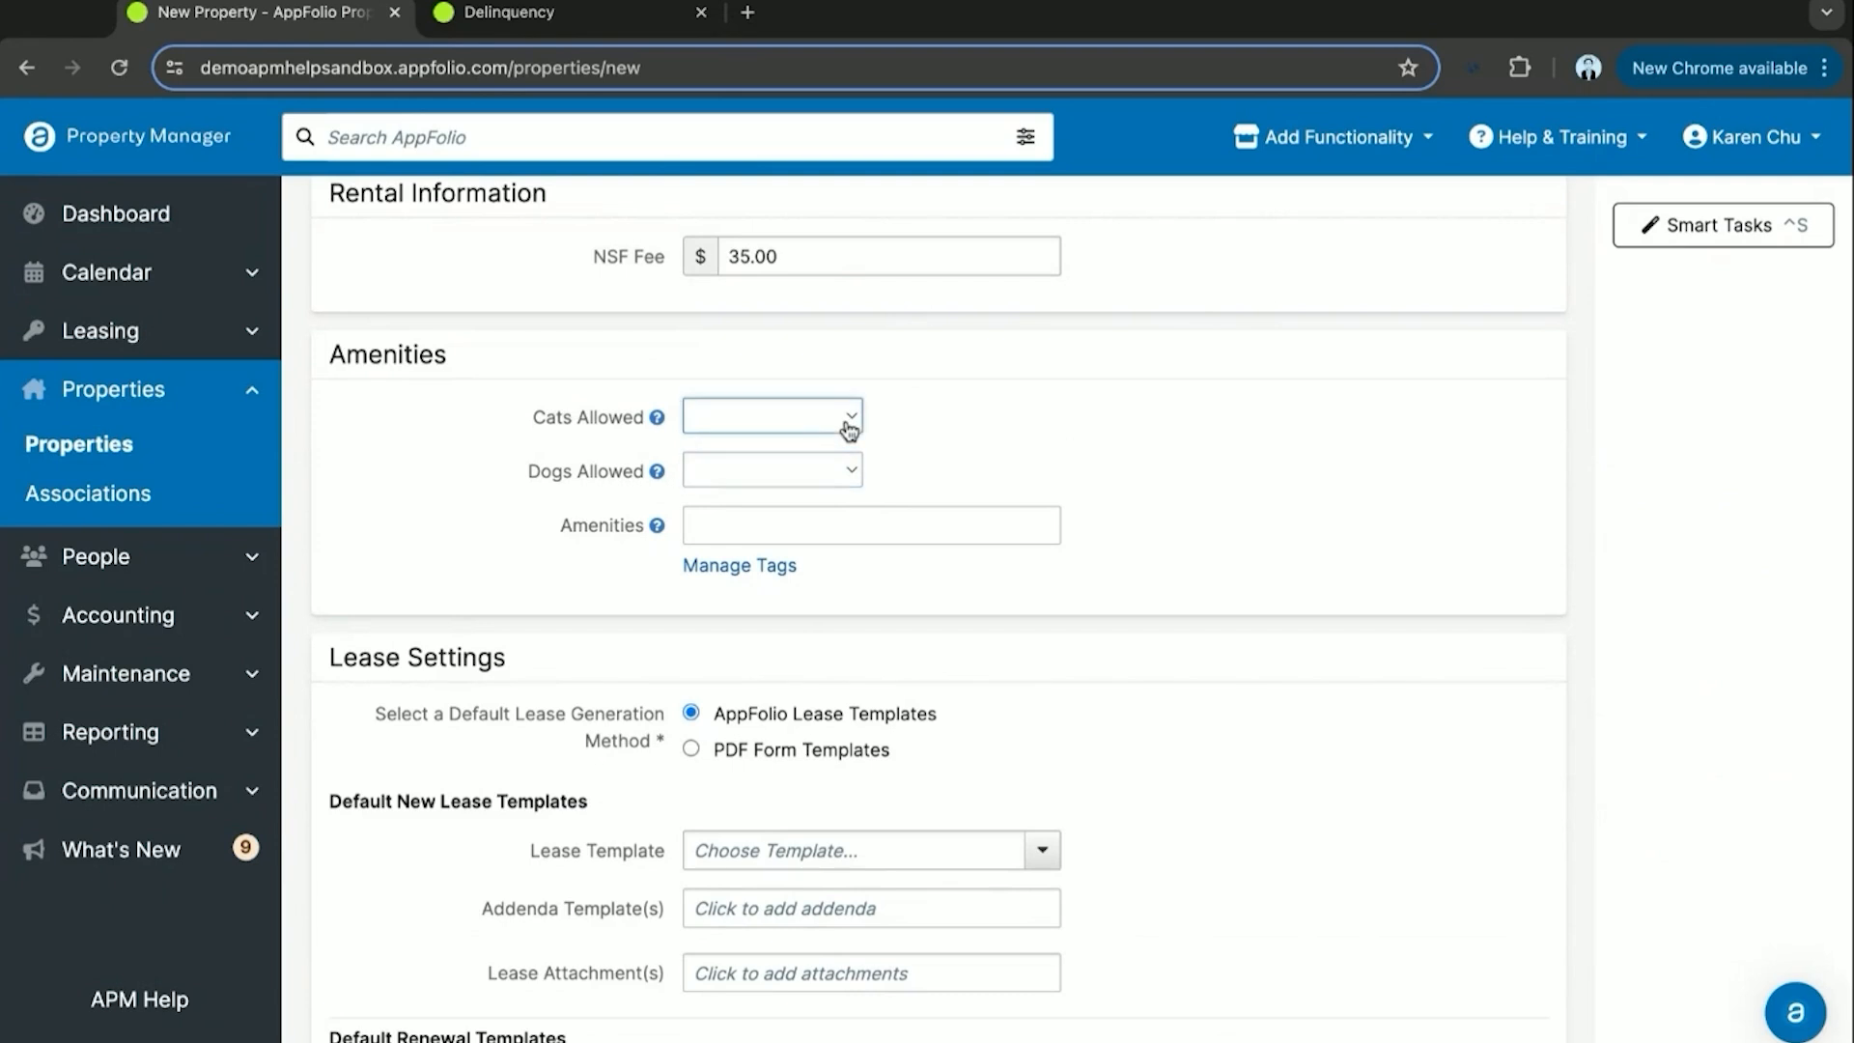
click(828, 522)
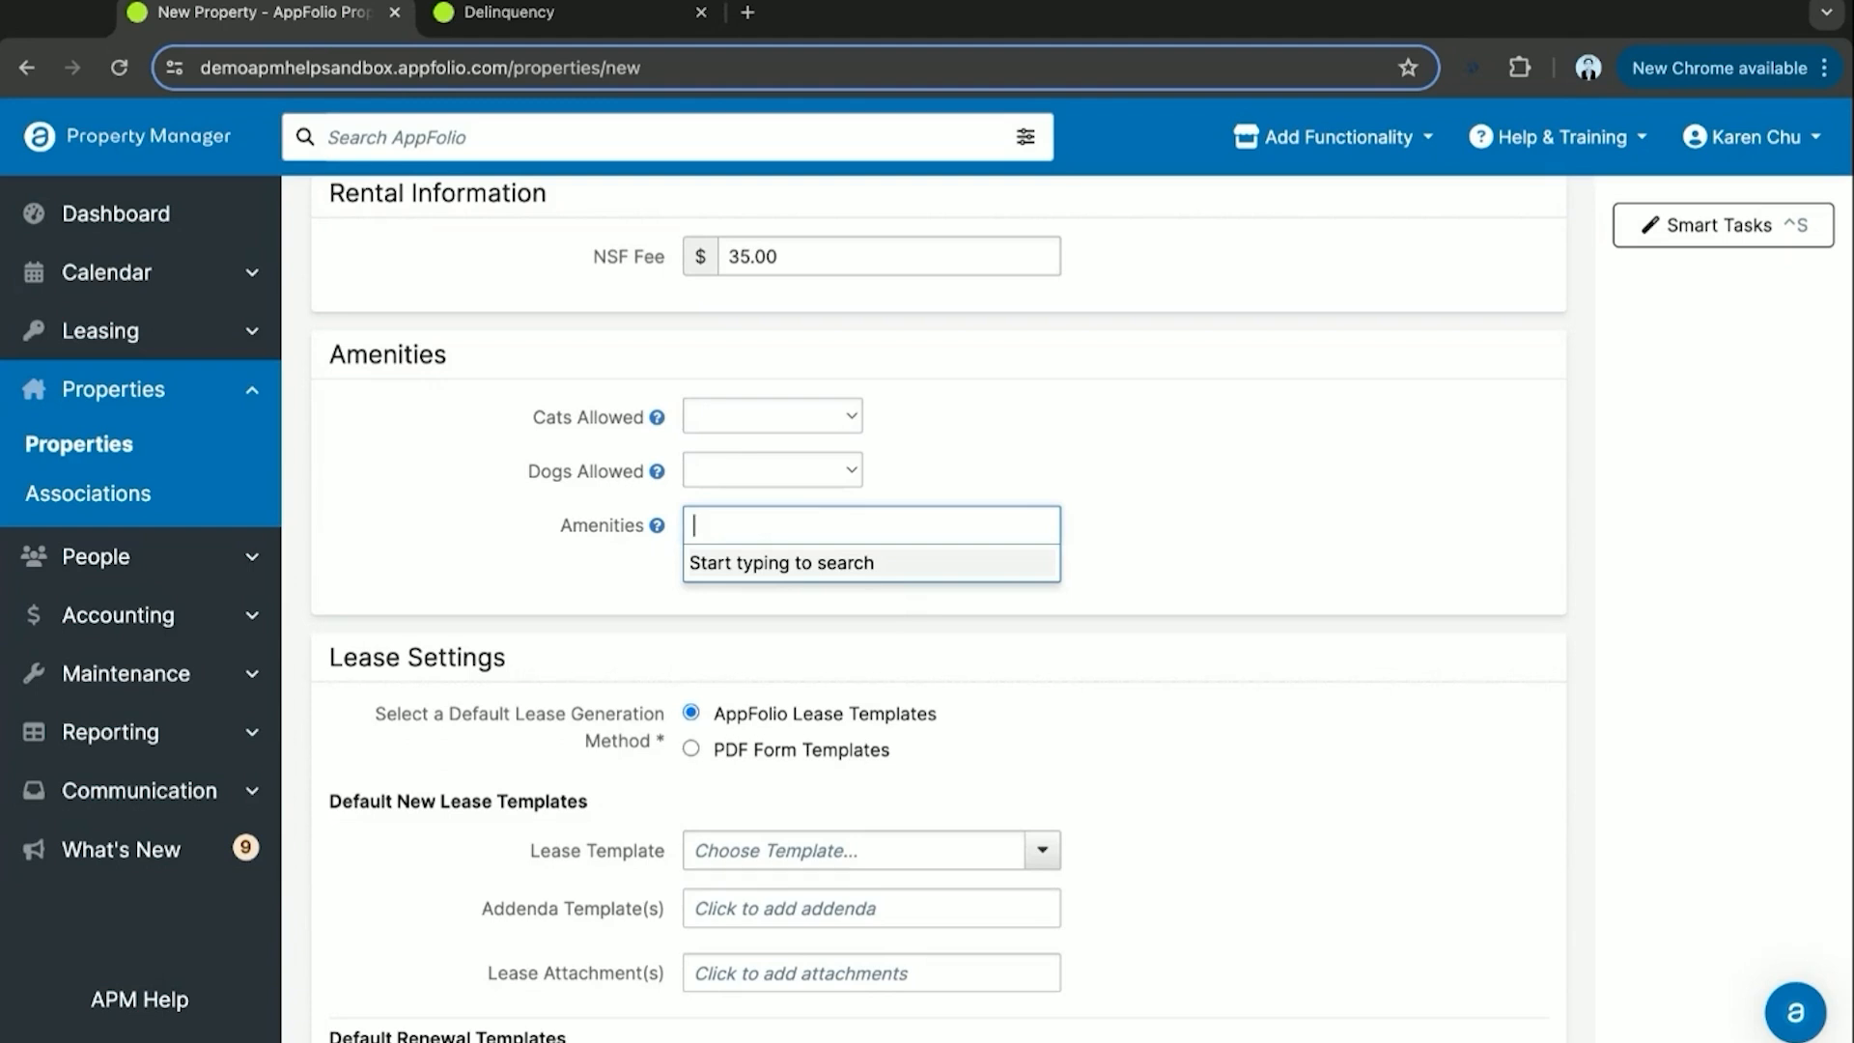
text(Poo)
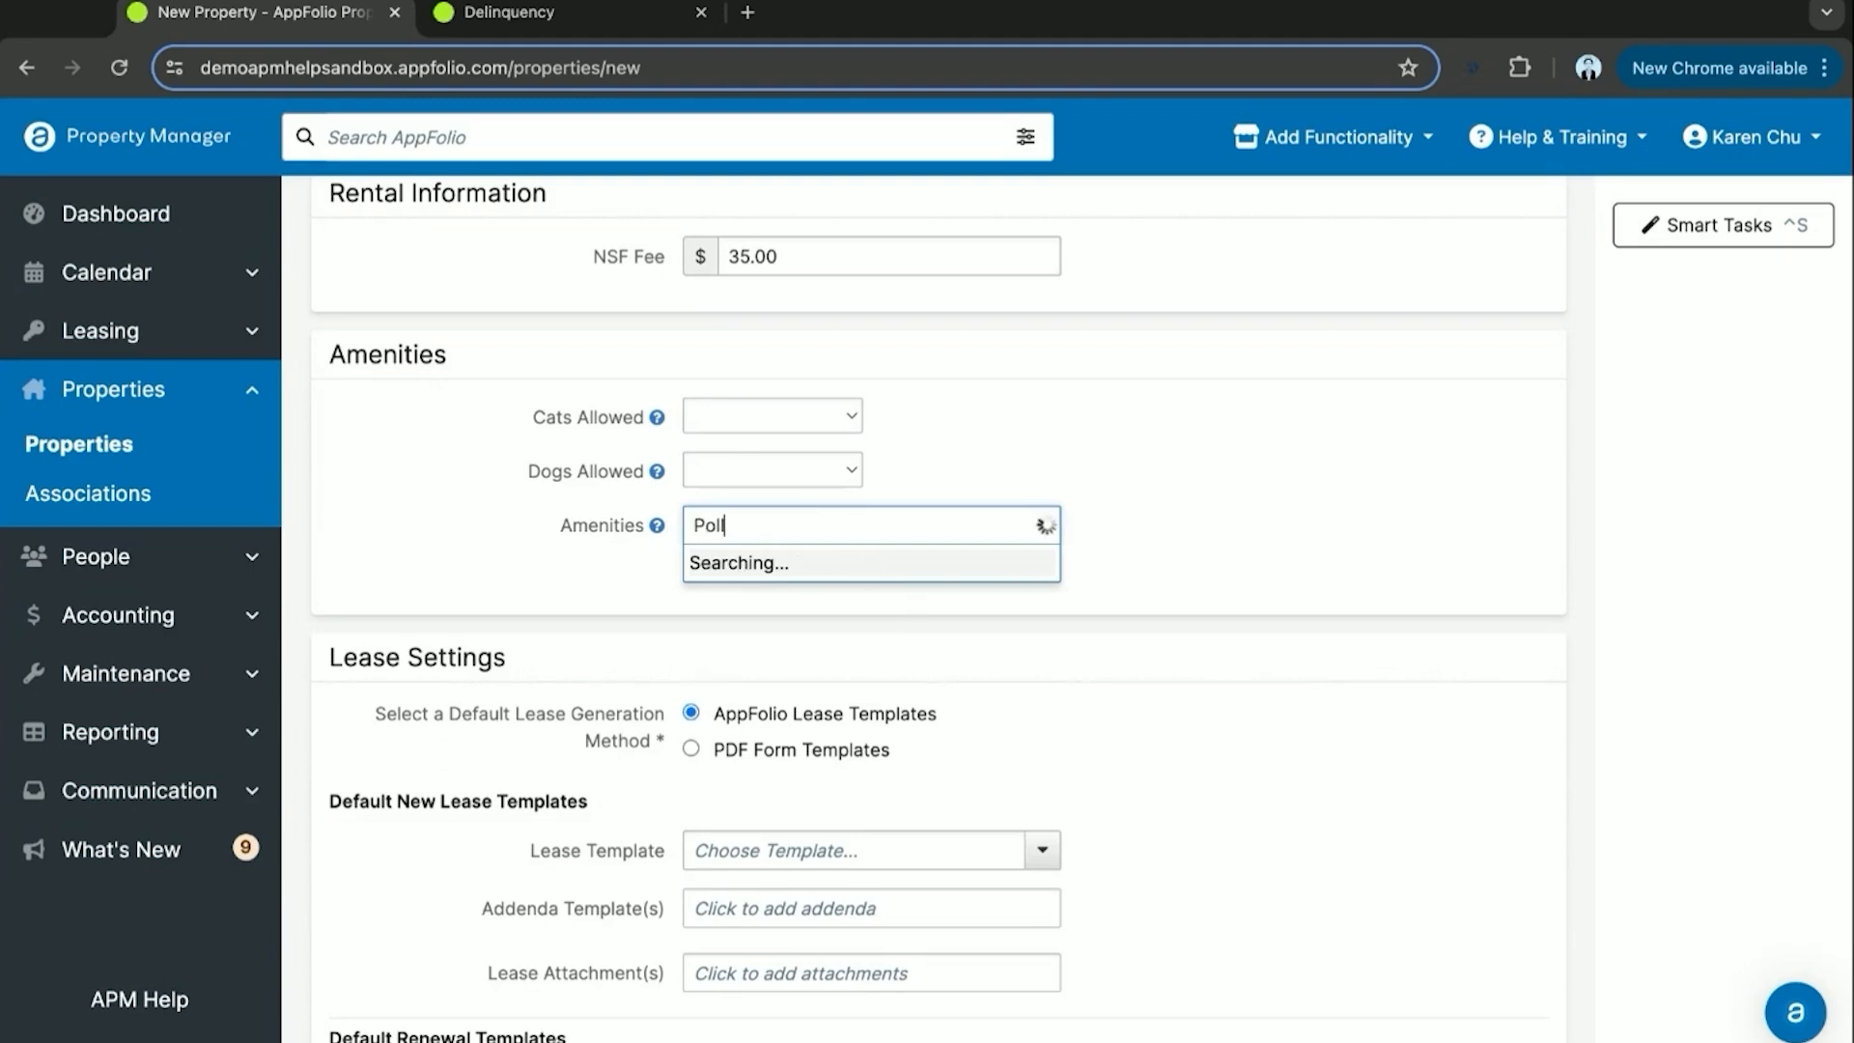
text(l)
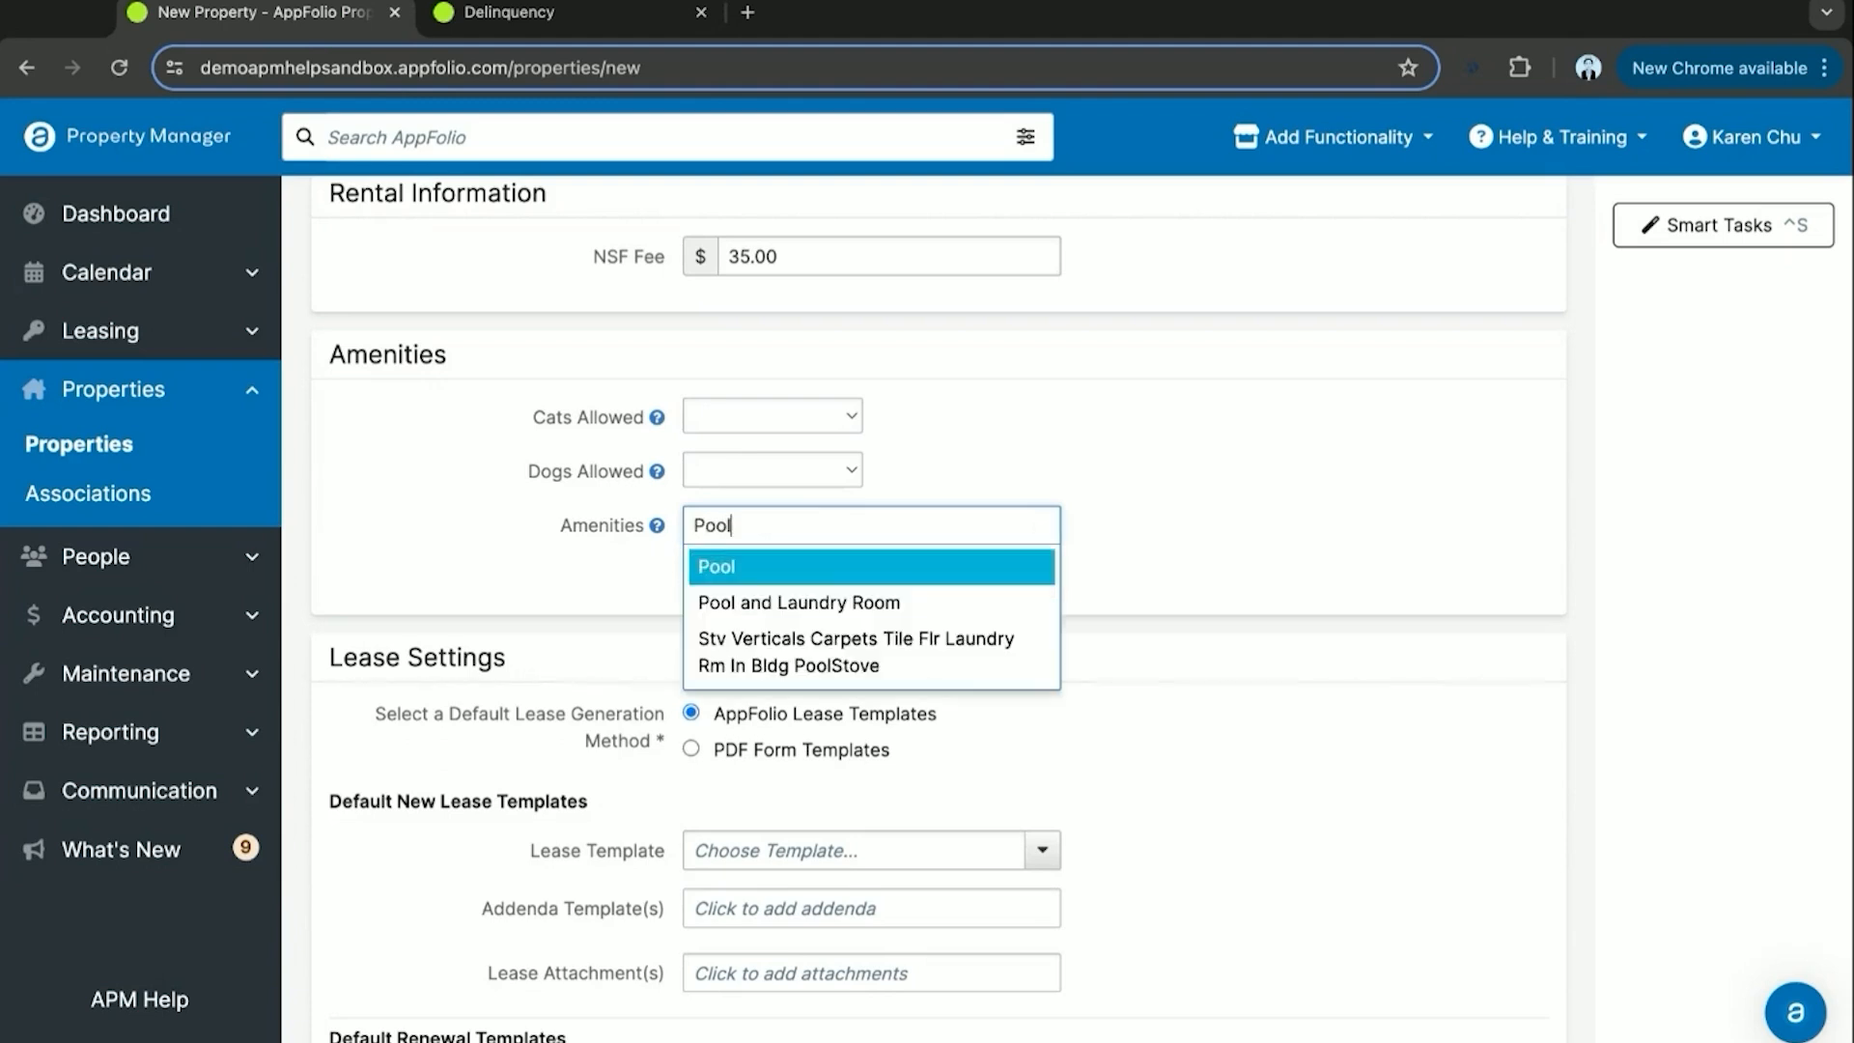
key(Return)
Add Onsite Laundry and Parking to the property's amenities.
text(laundr)
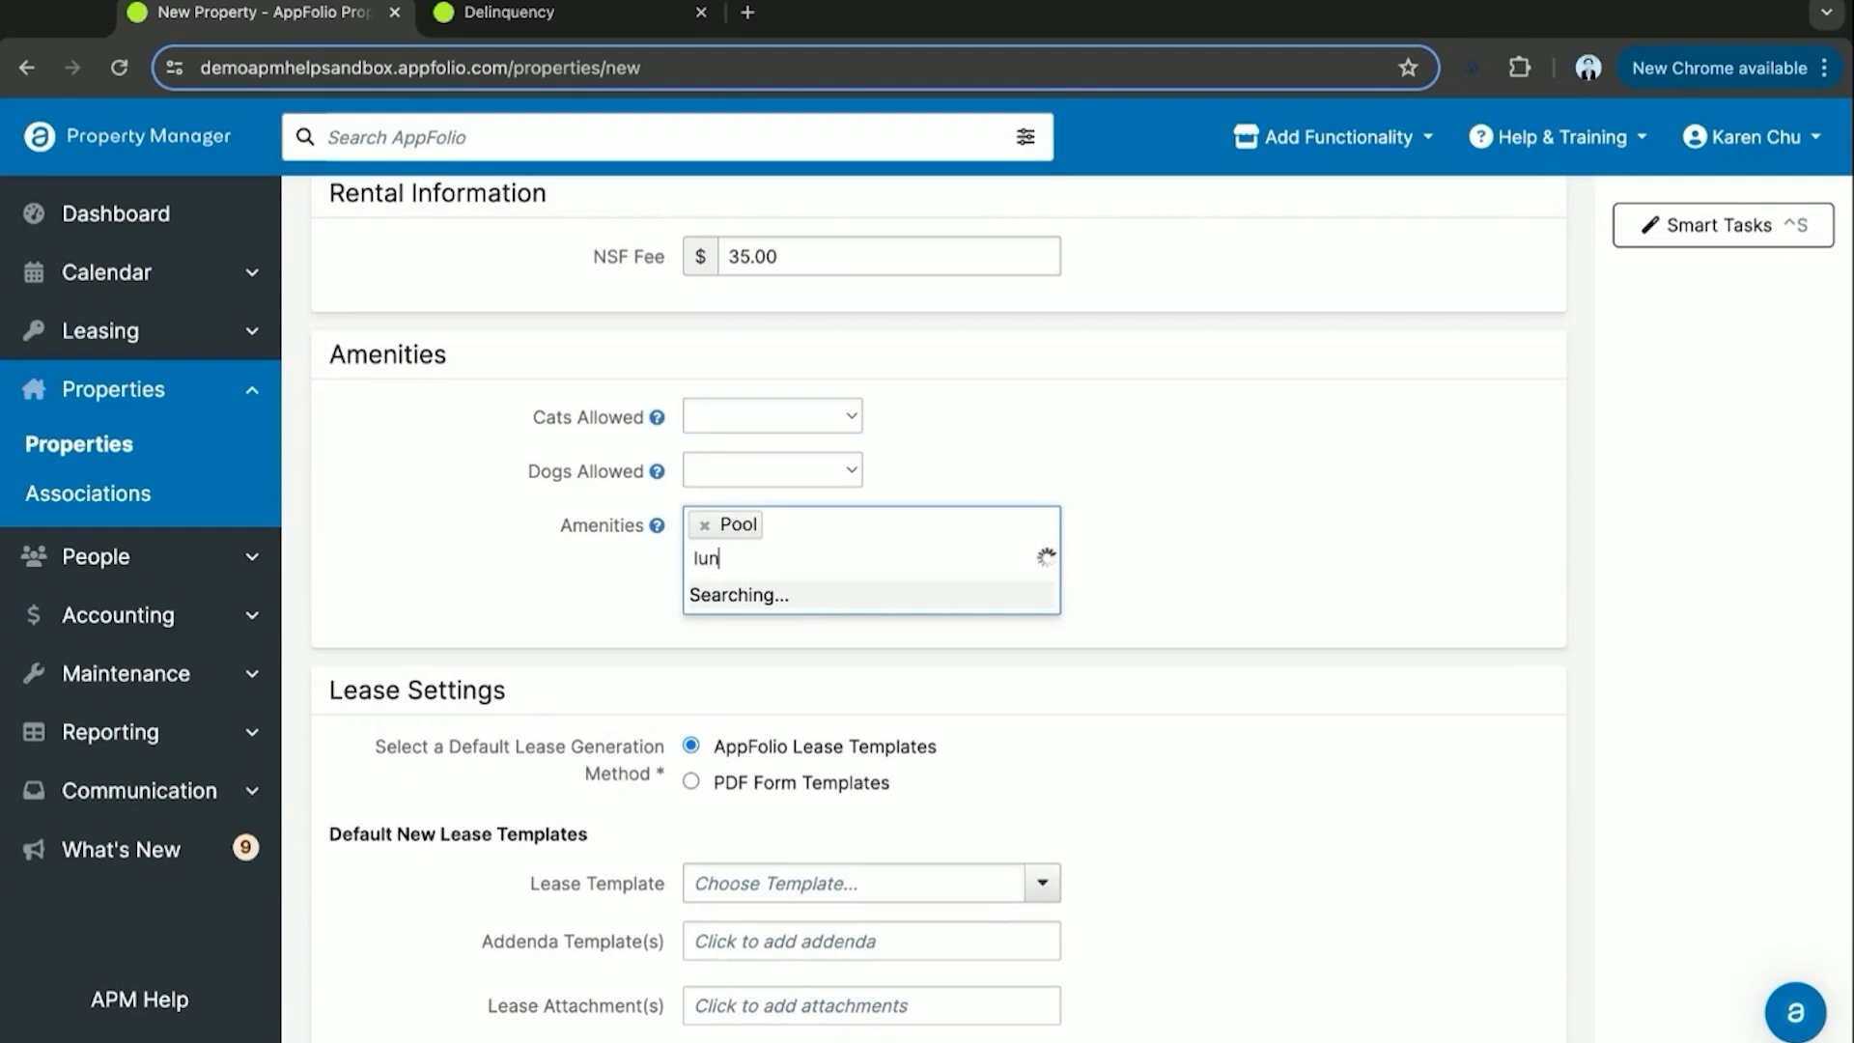
text(y)
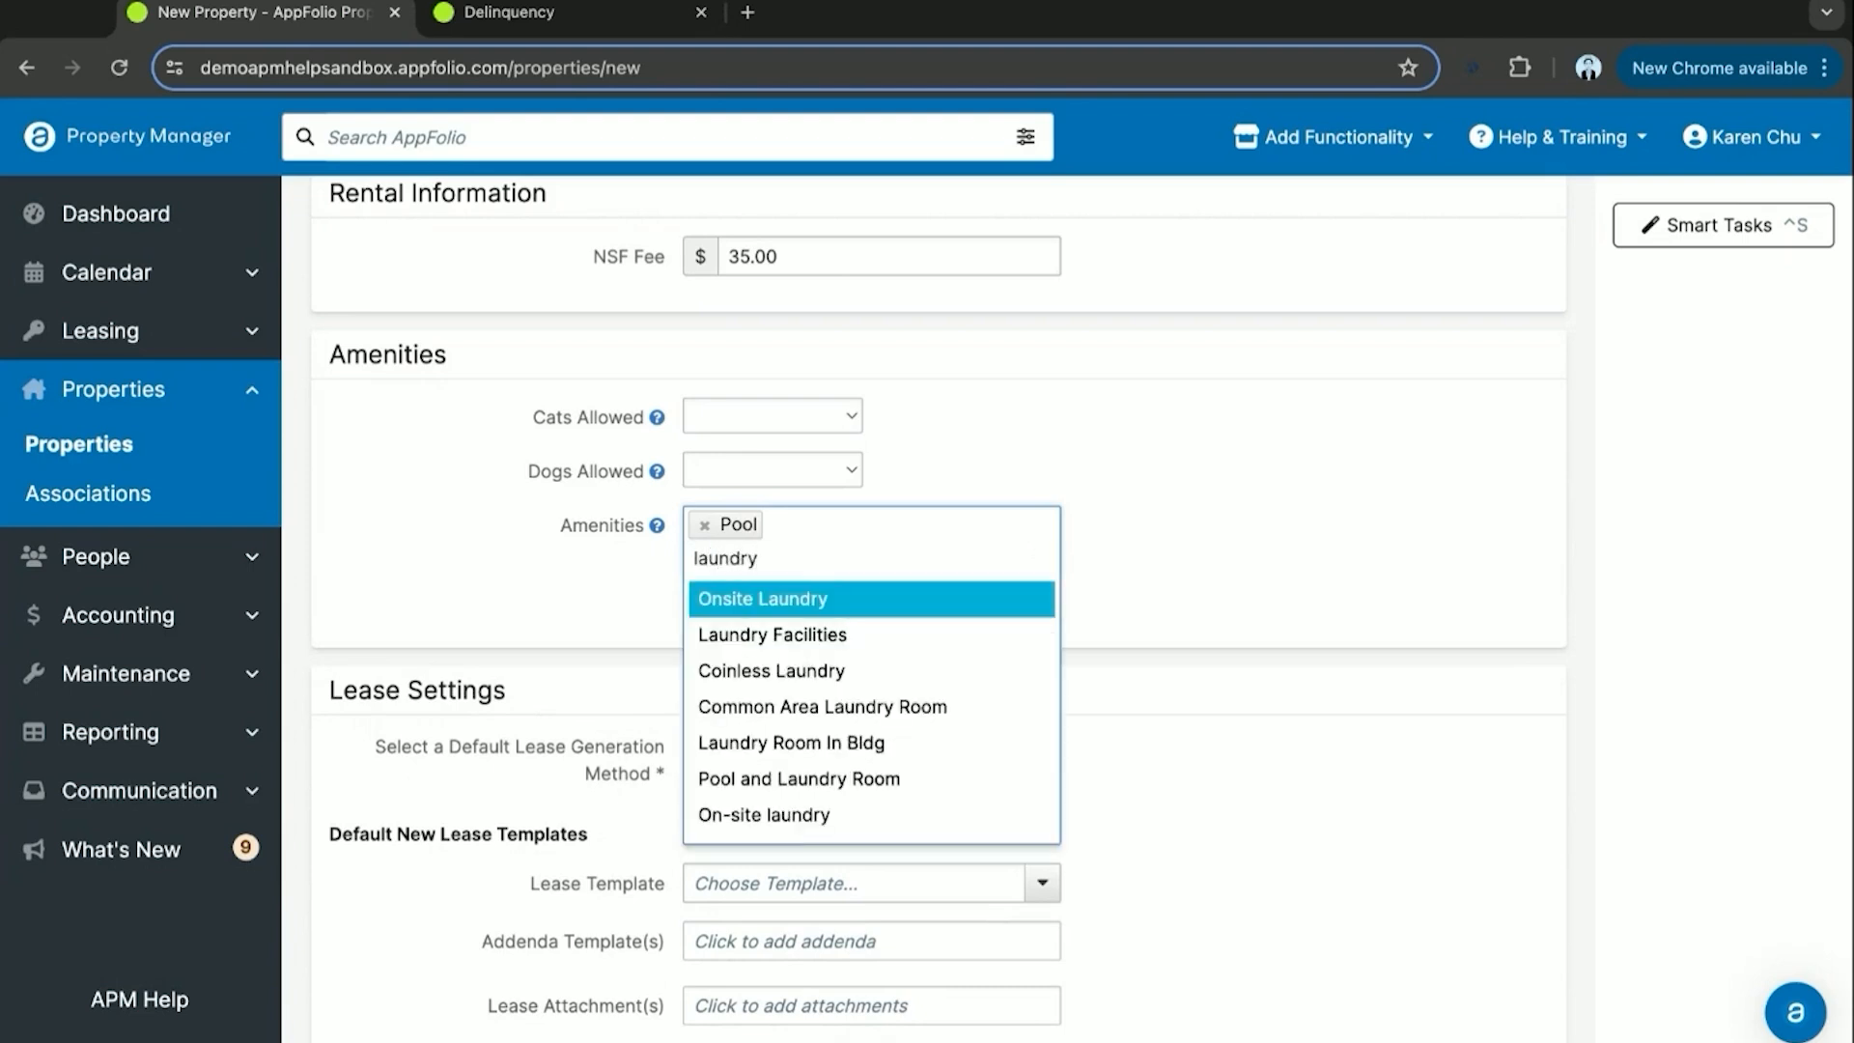
click(863, 597)
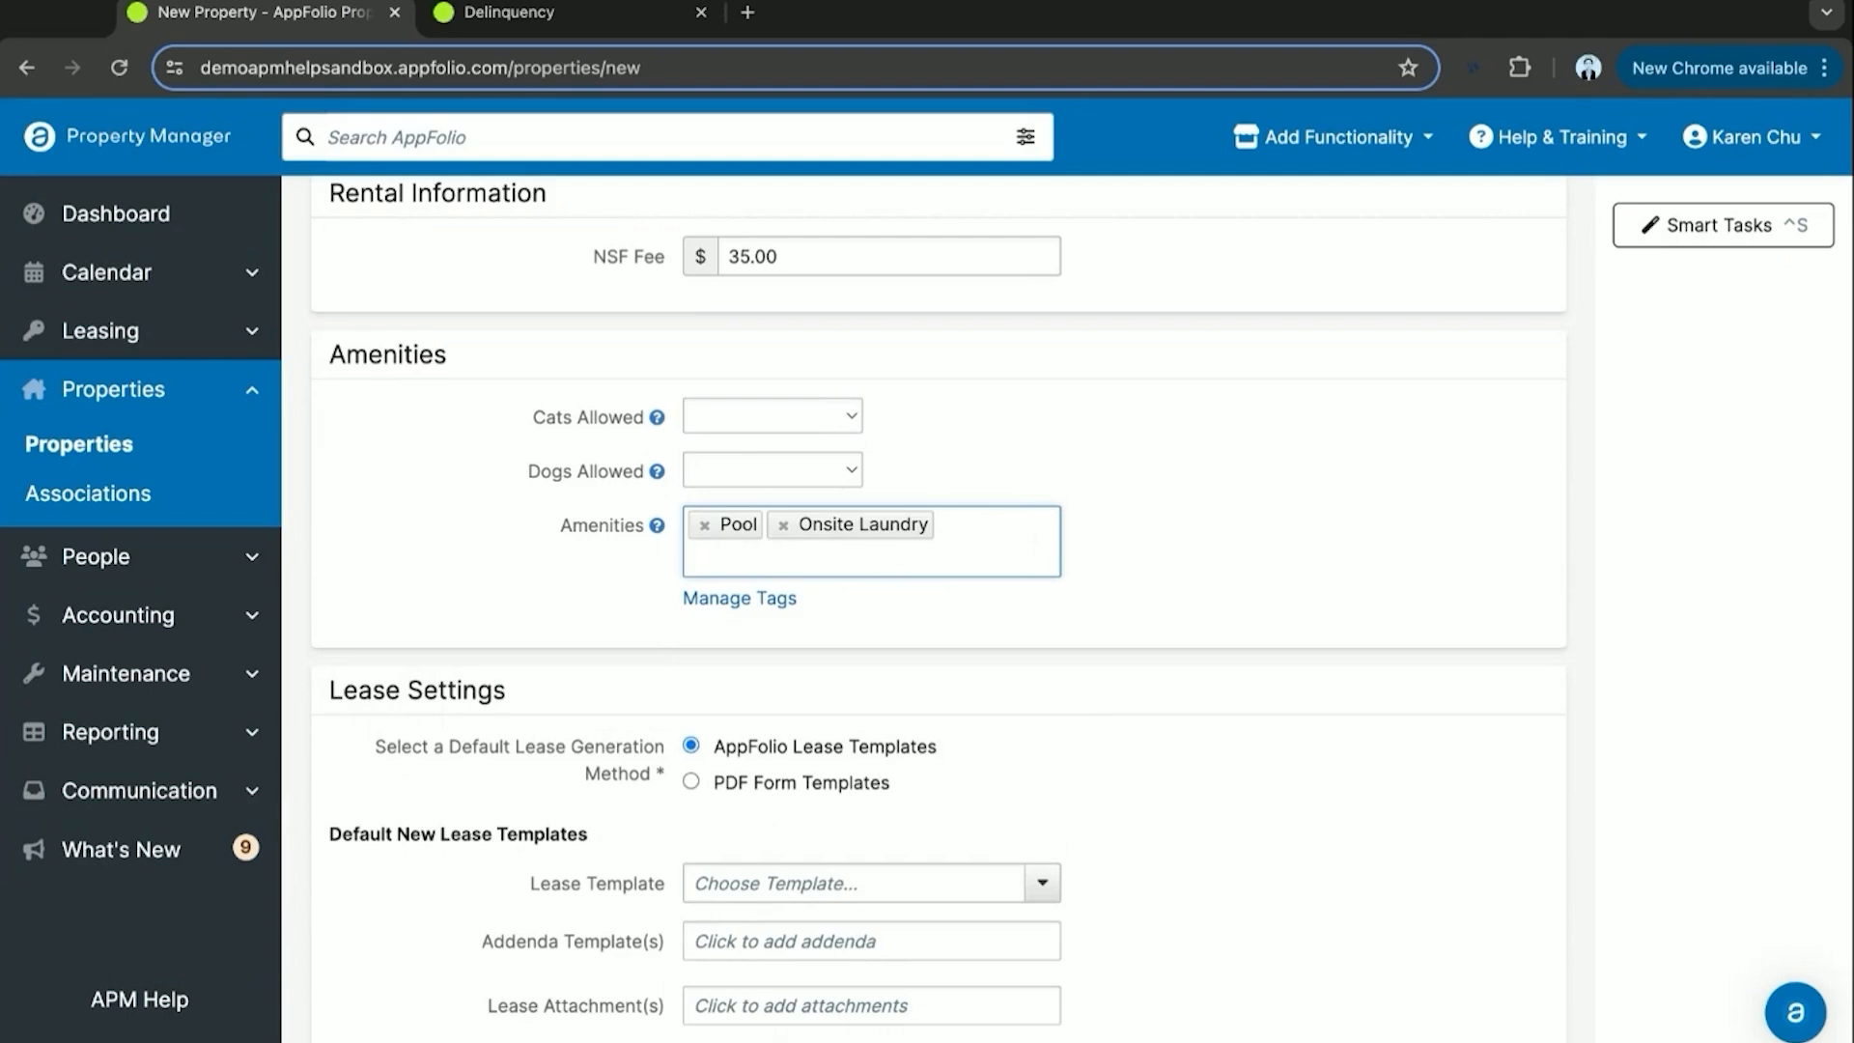
text(m)
key(BackSpace)
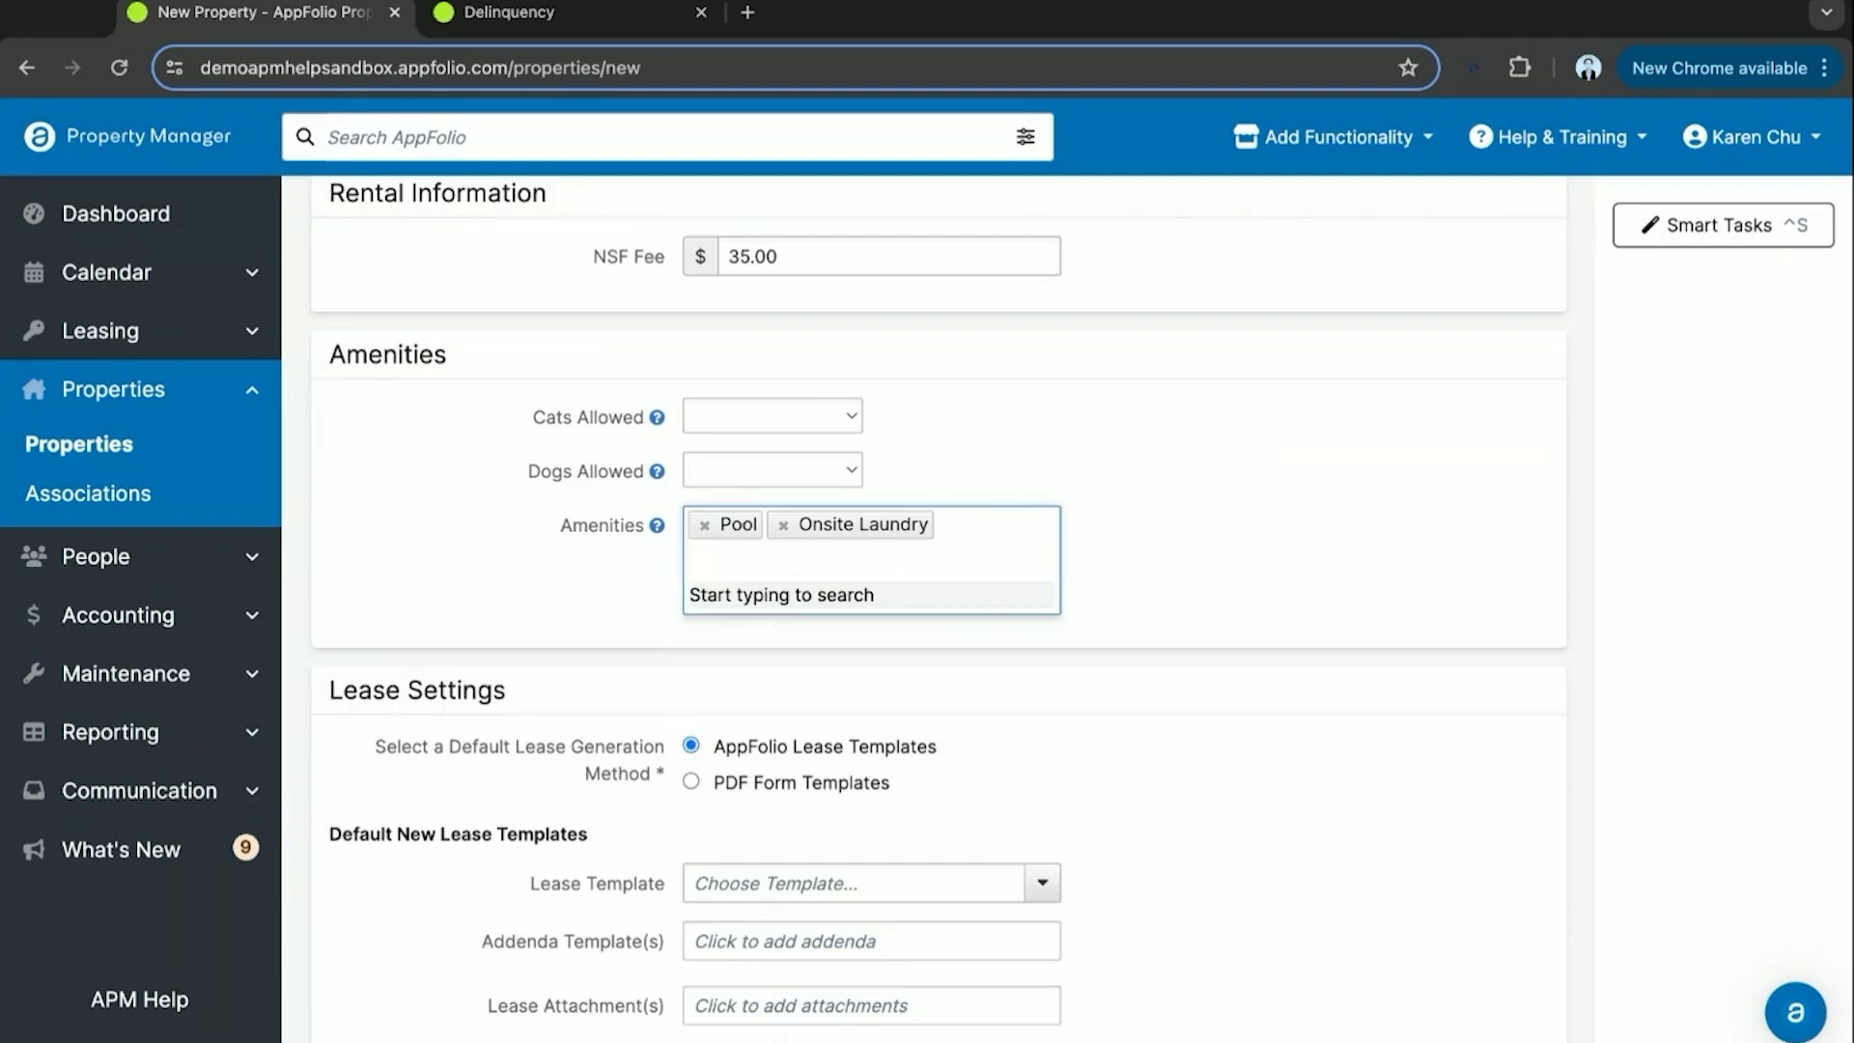
text(parking)
key(Return)
Examine the lease settings, including the template choices for new leases, renewals and month-to-month renewals.
scroll(973, 682, down, 2)
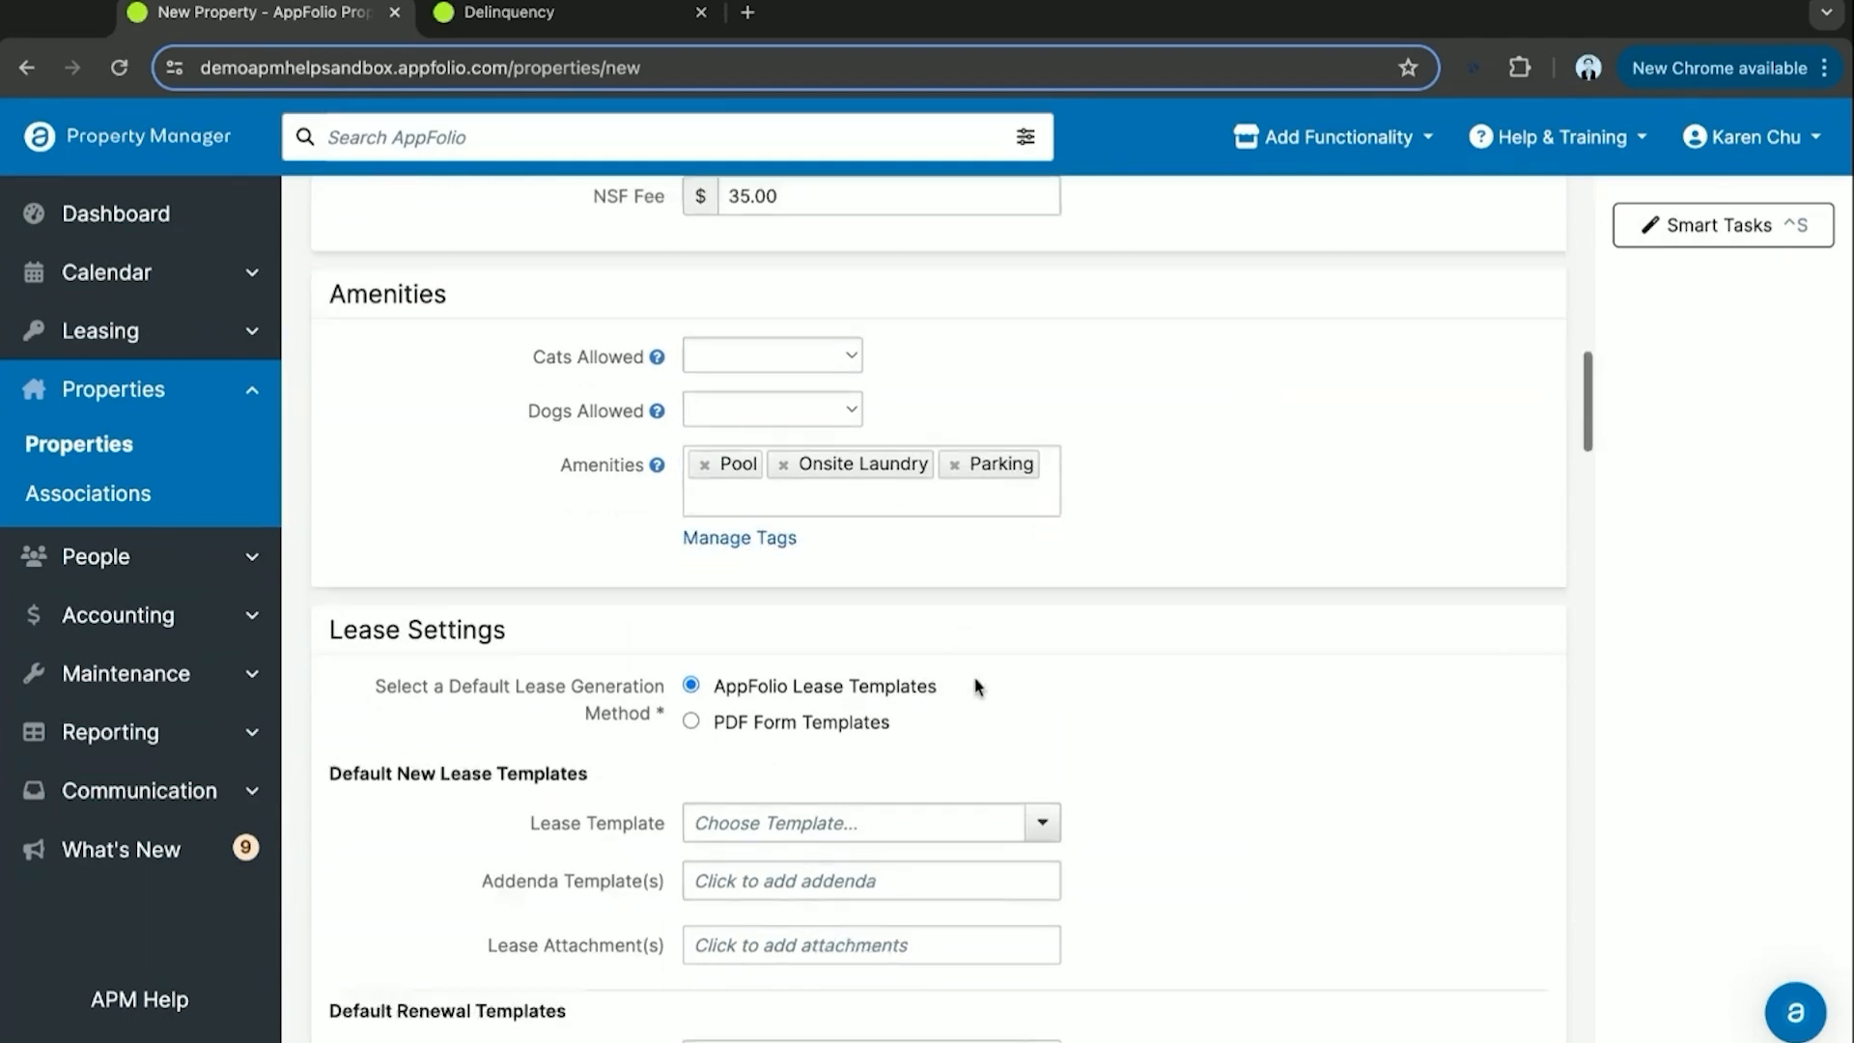
scroll(1084, 591, down, 2)
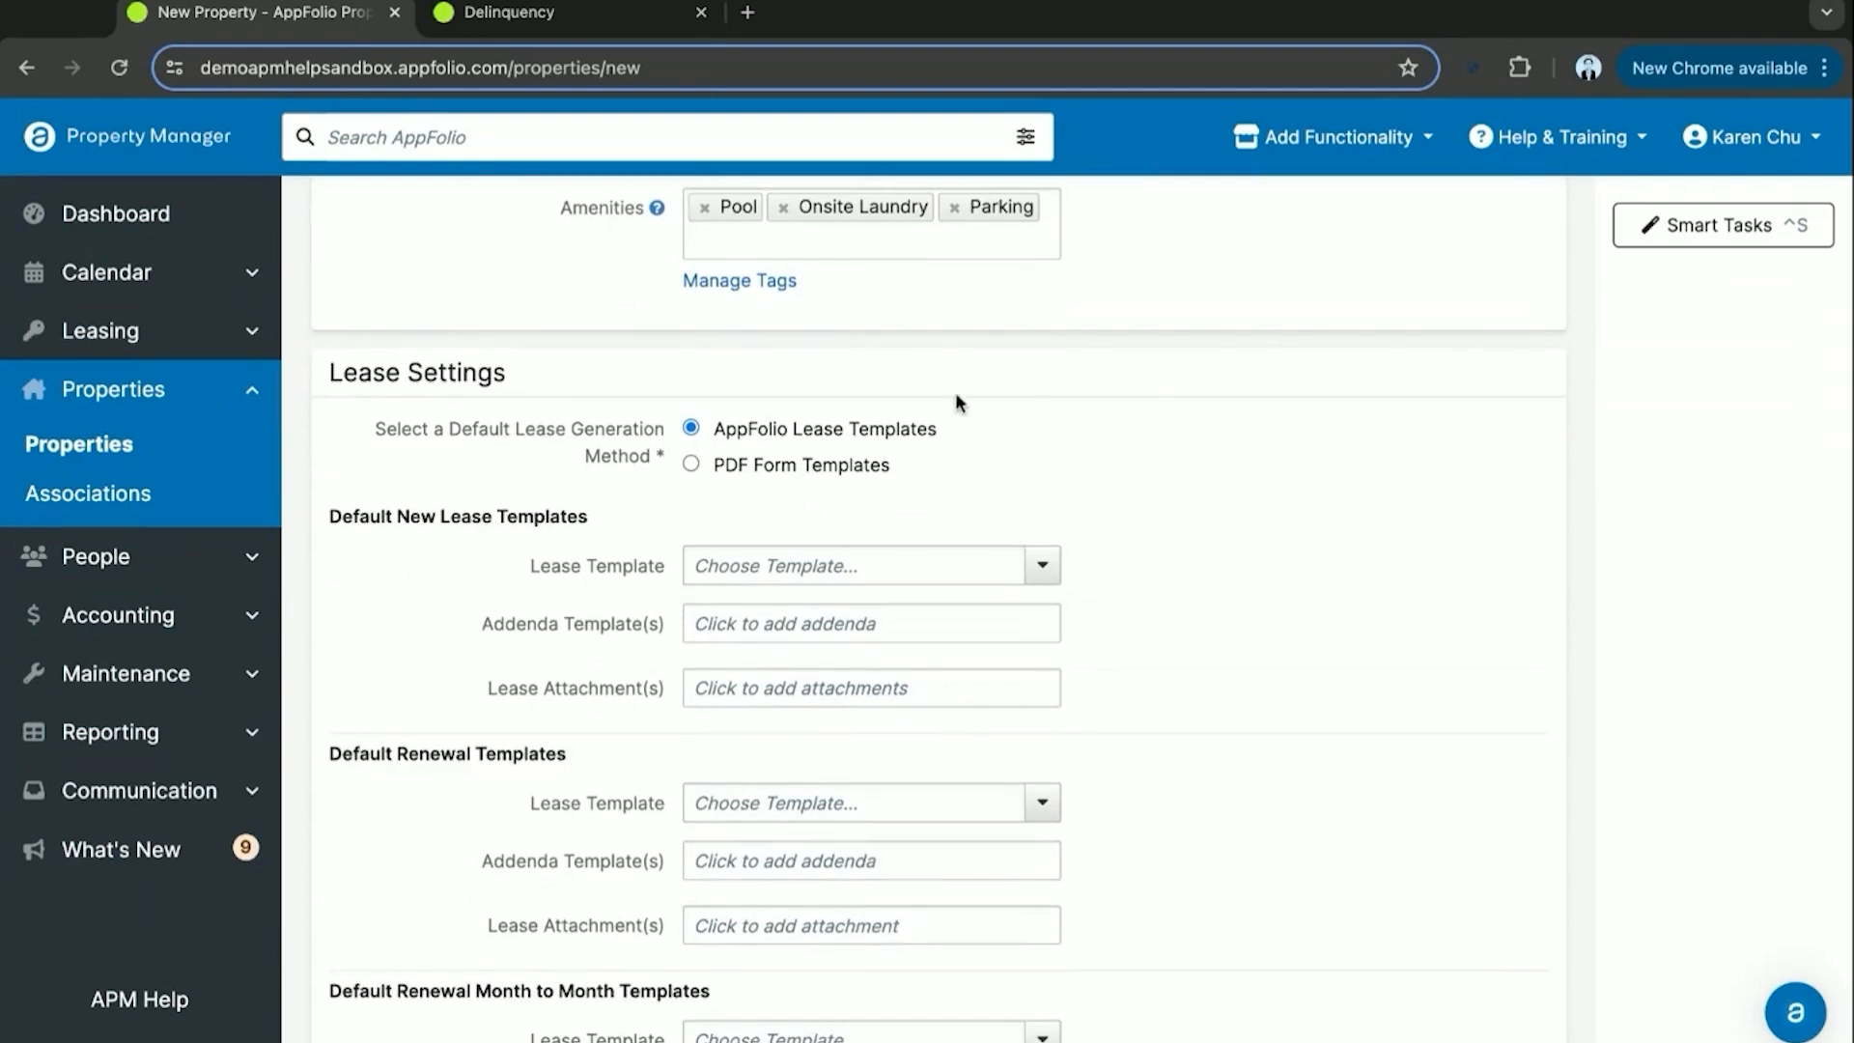
scroll(1043, 489, down, 1)
click(861, 489)
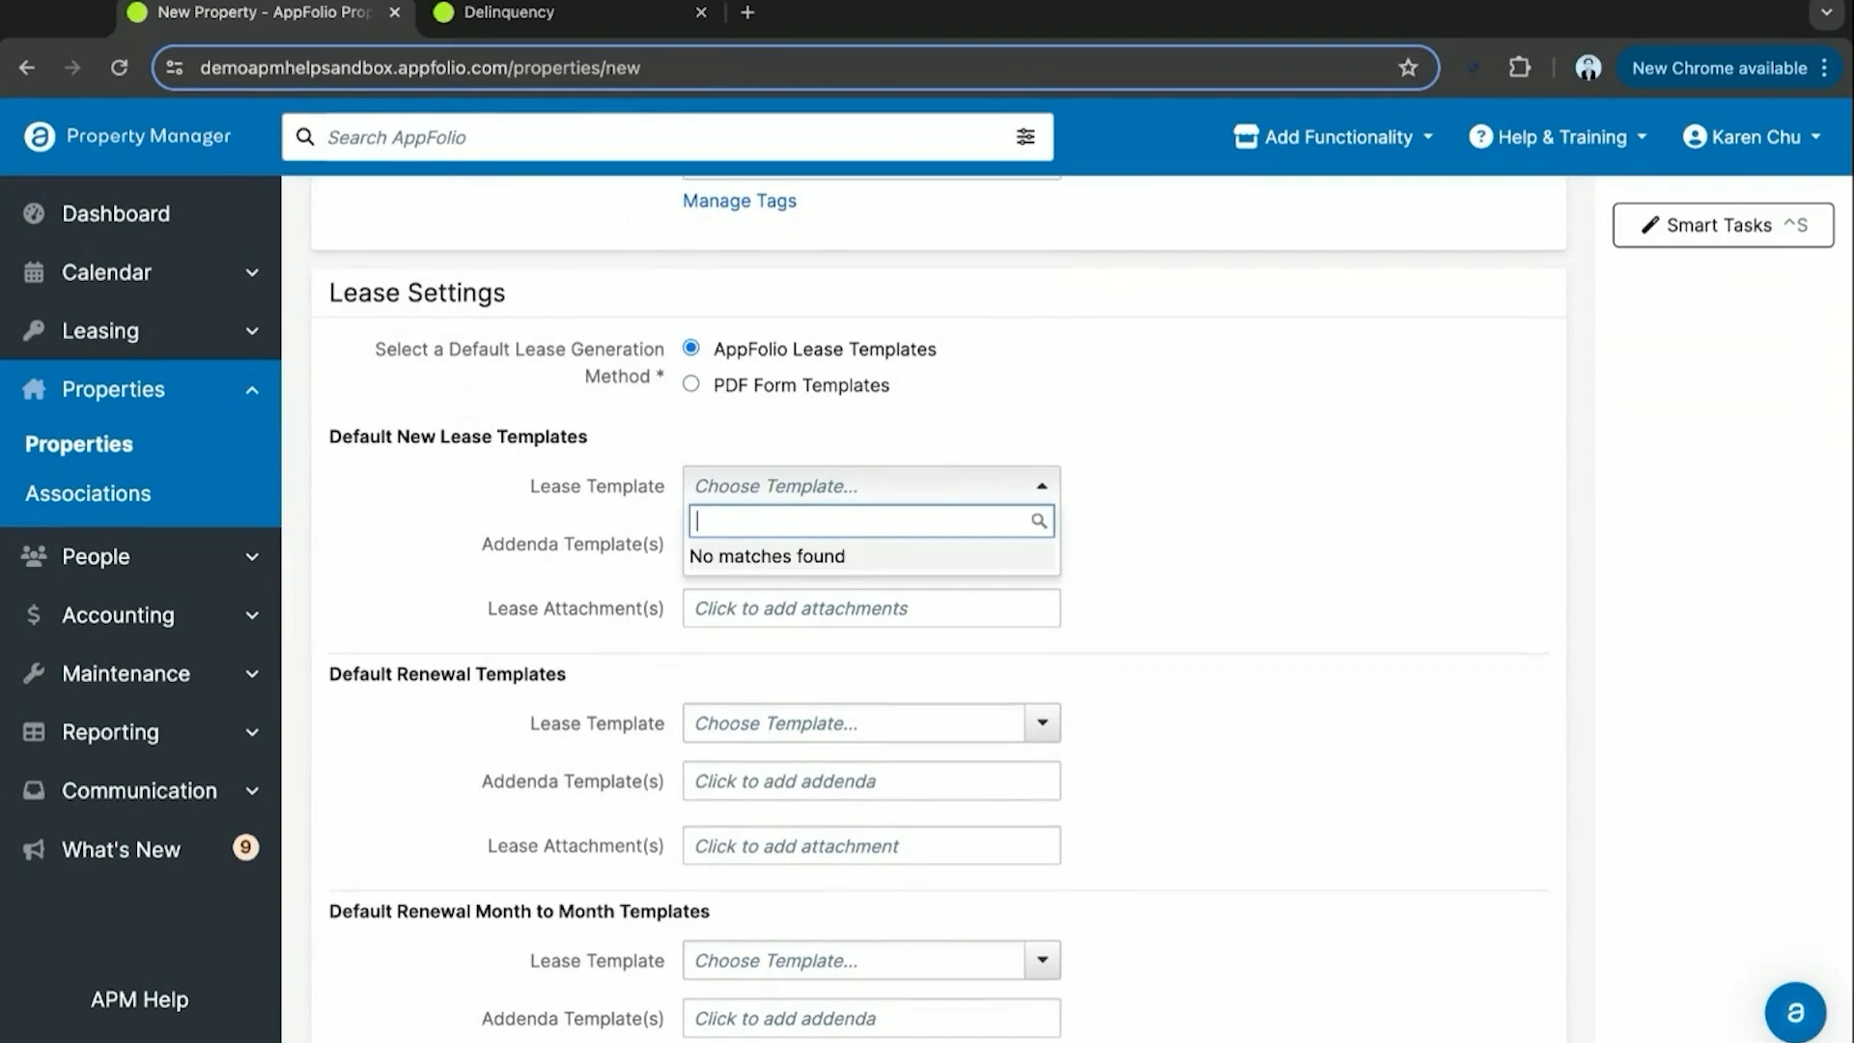
click(1188, 467)
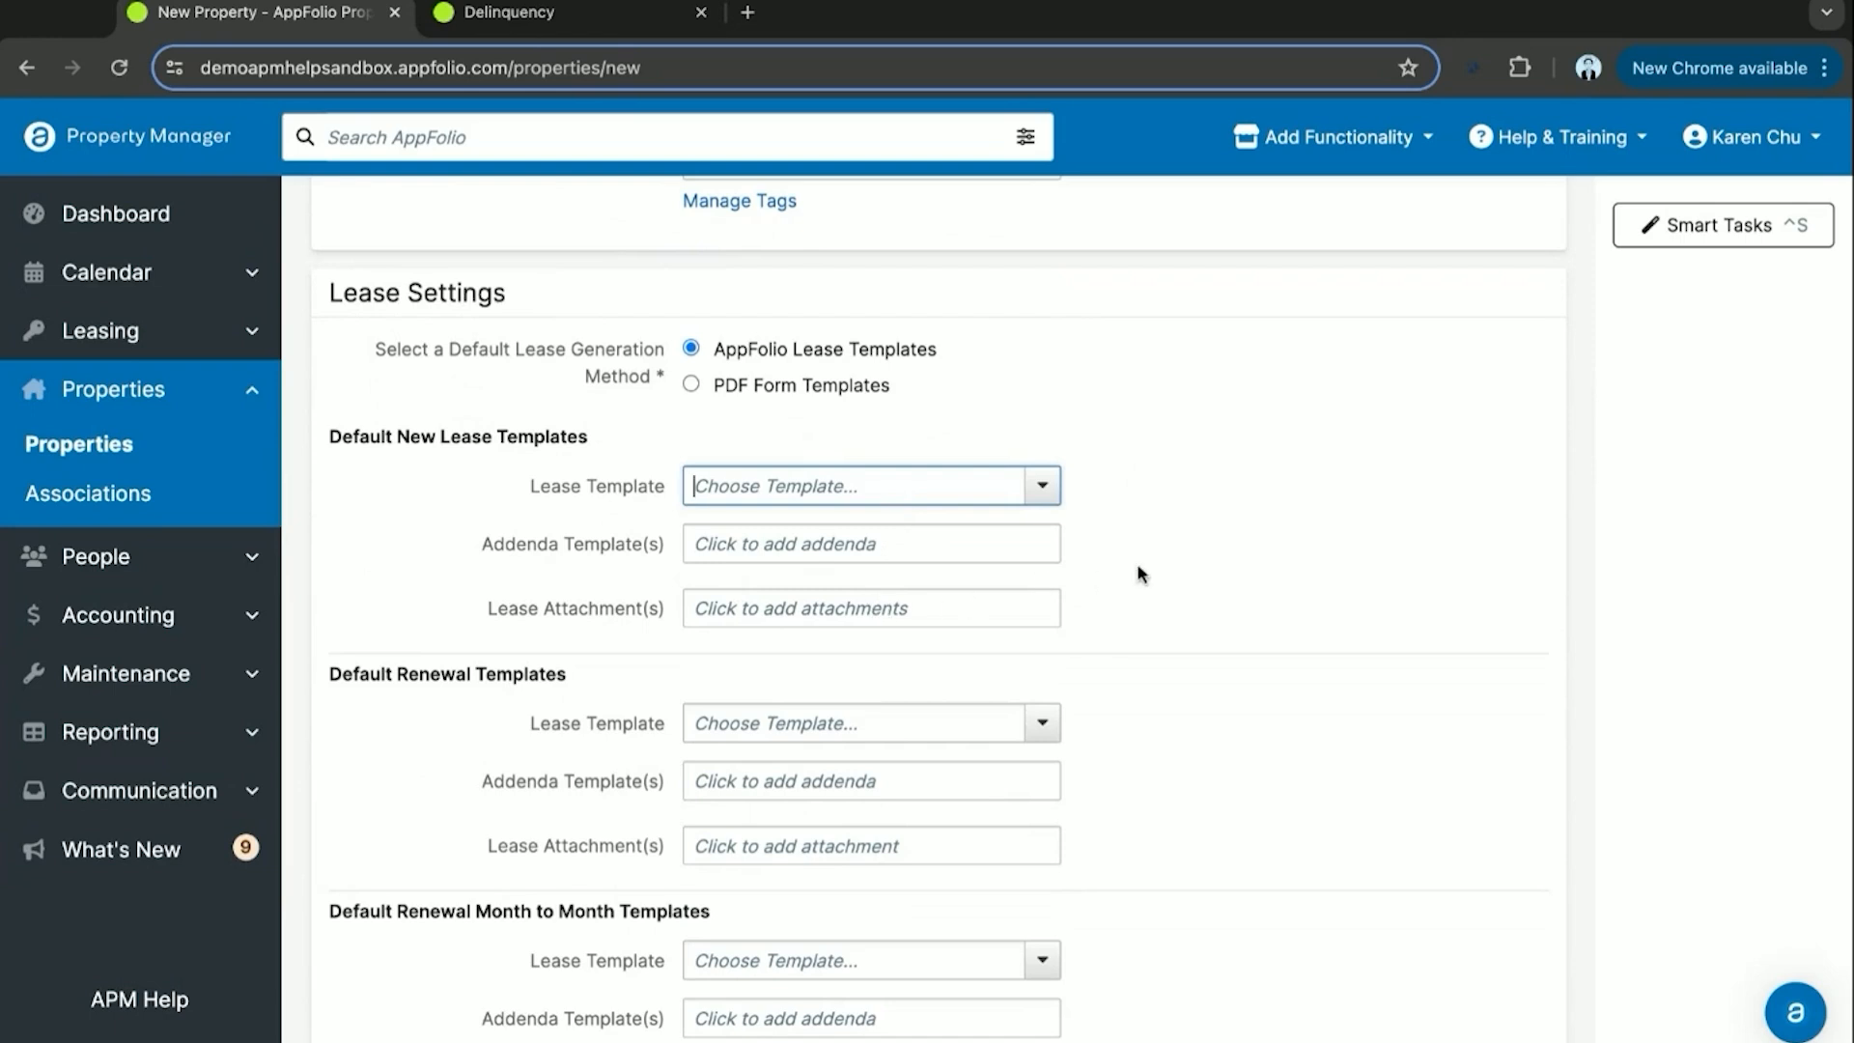
scroll(1117, 600, down, 1)
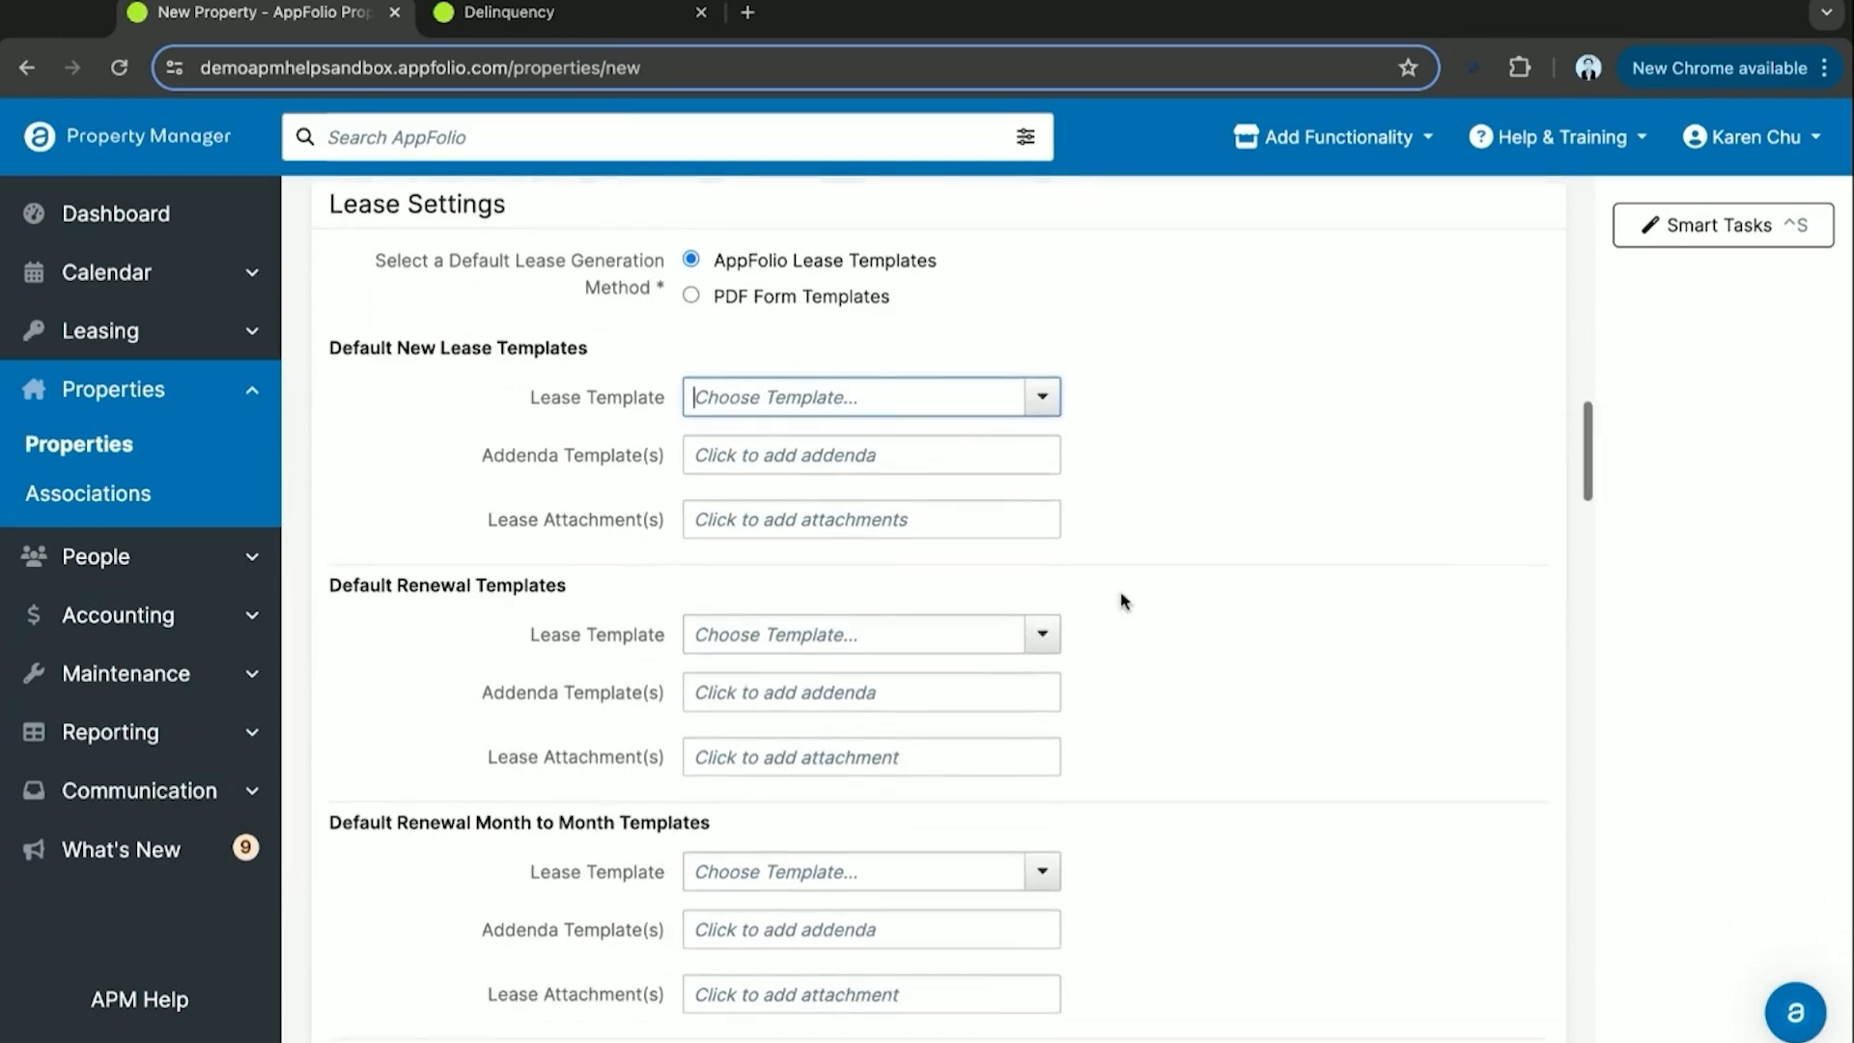
scroll(1117, 600, down, 1)
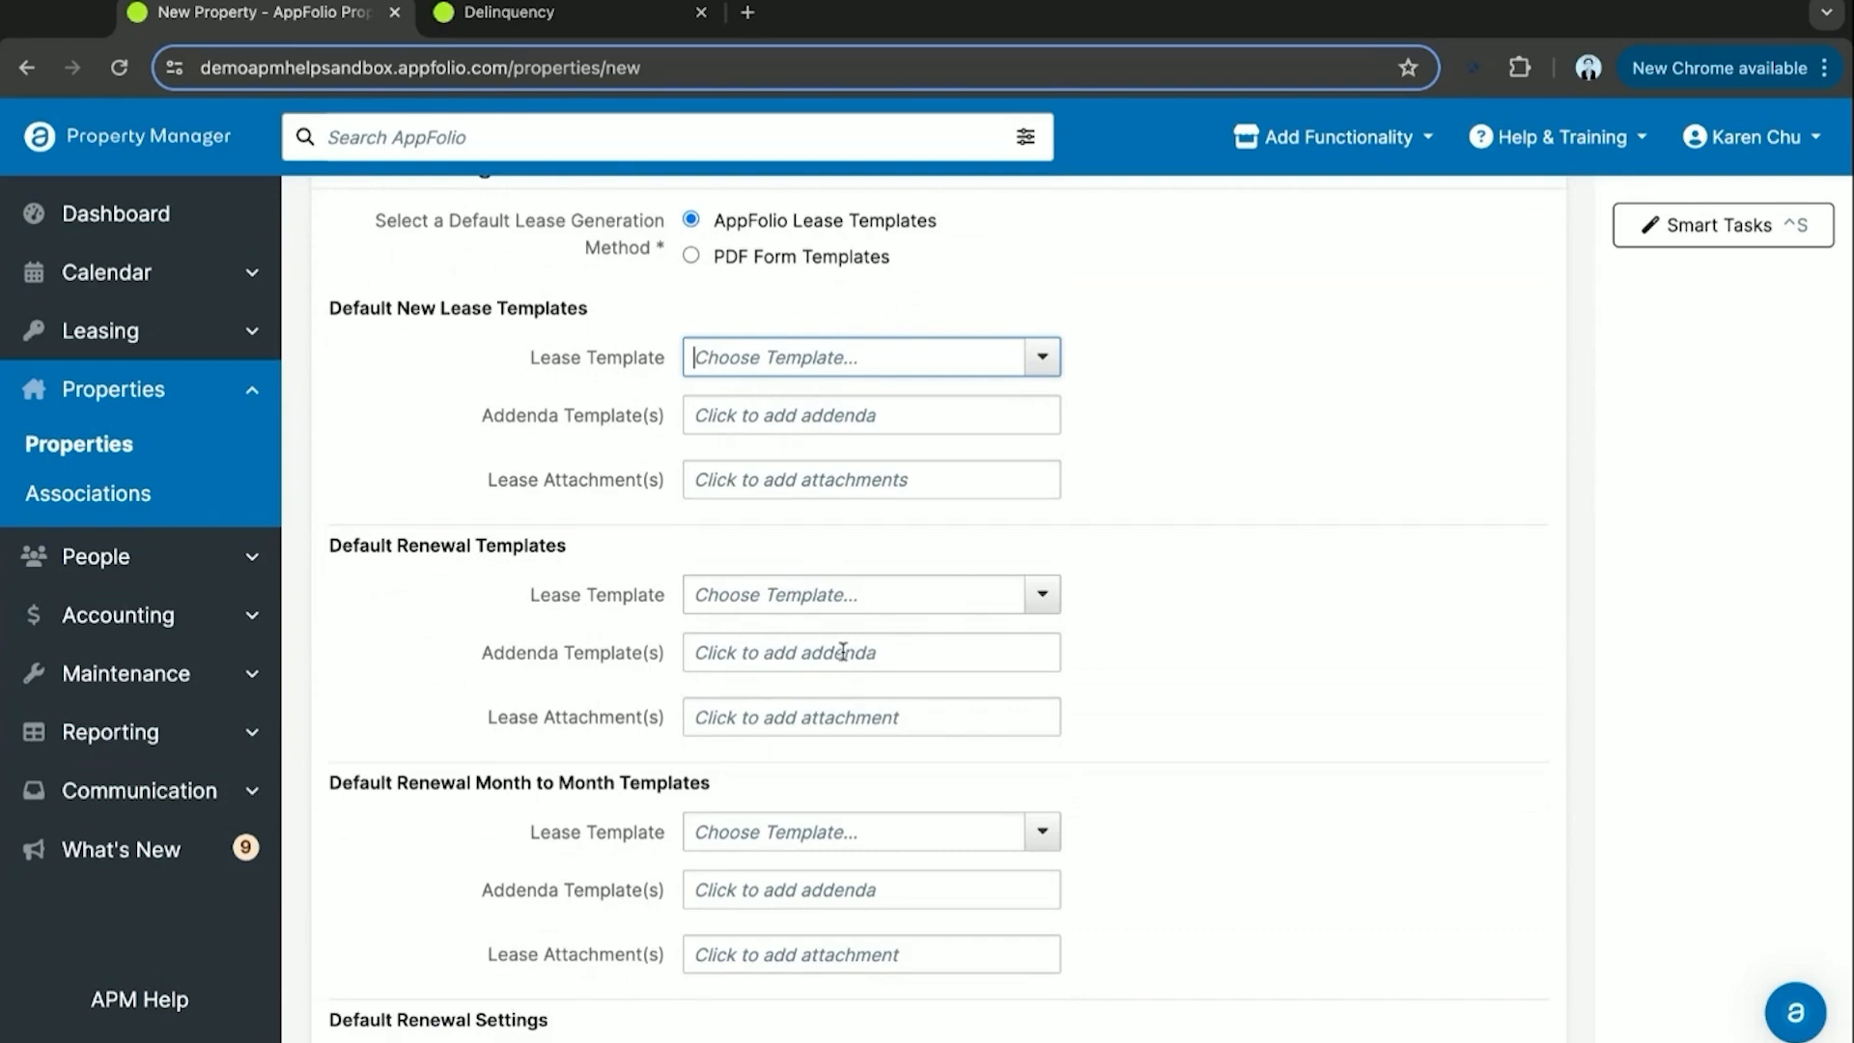
scroll(846, 642, down, 1)
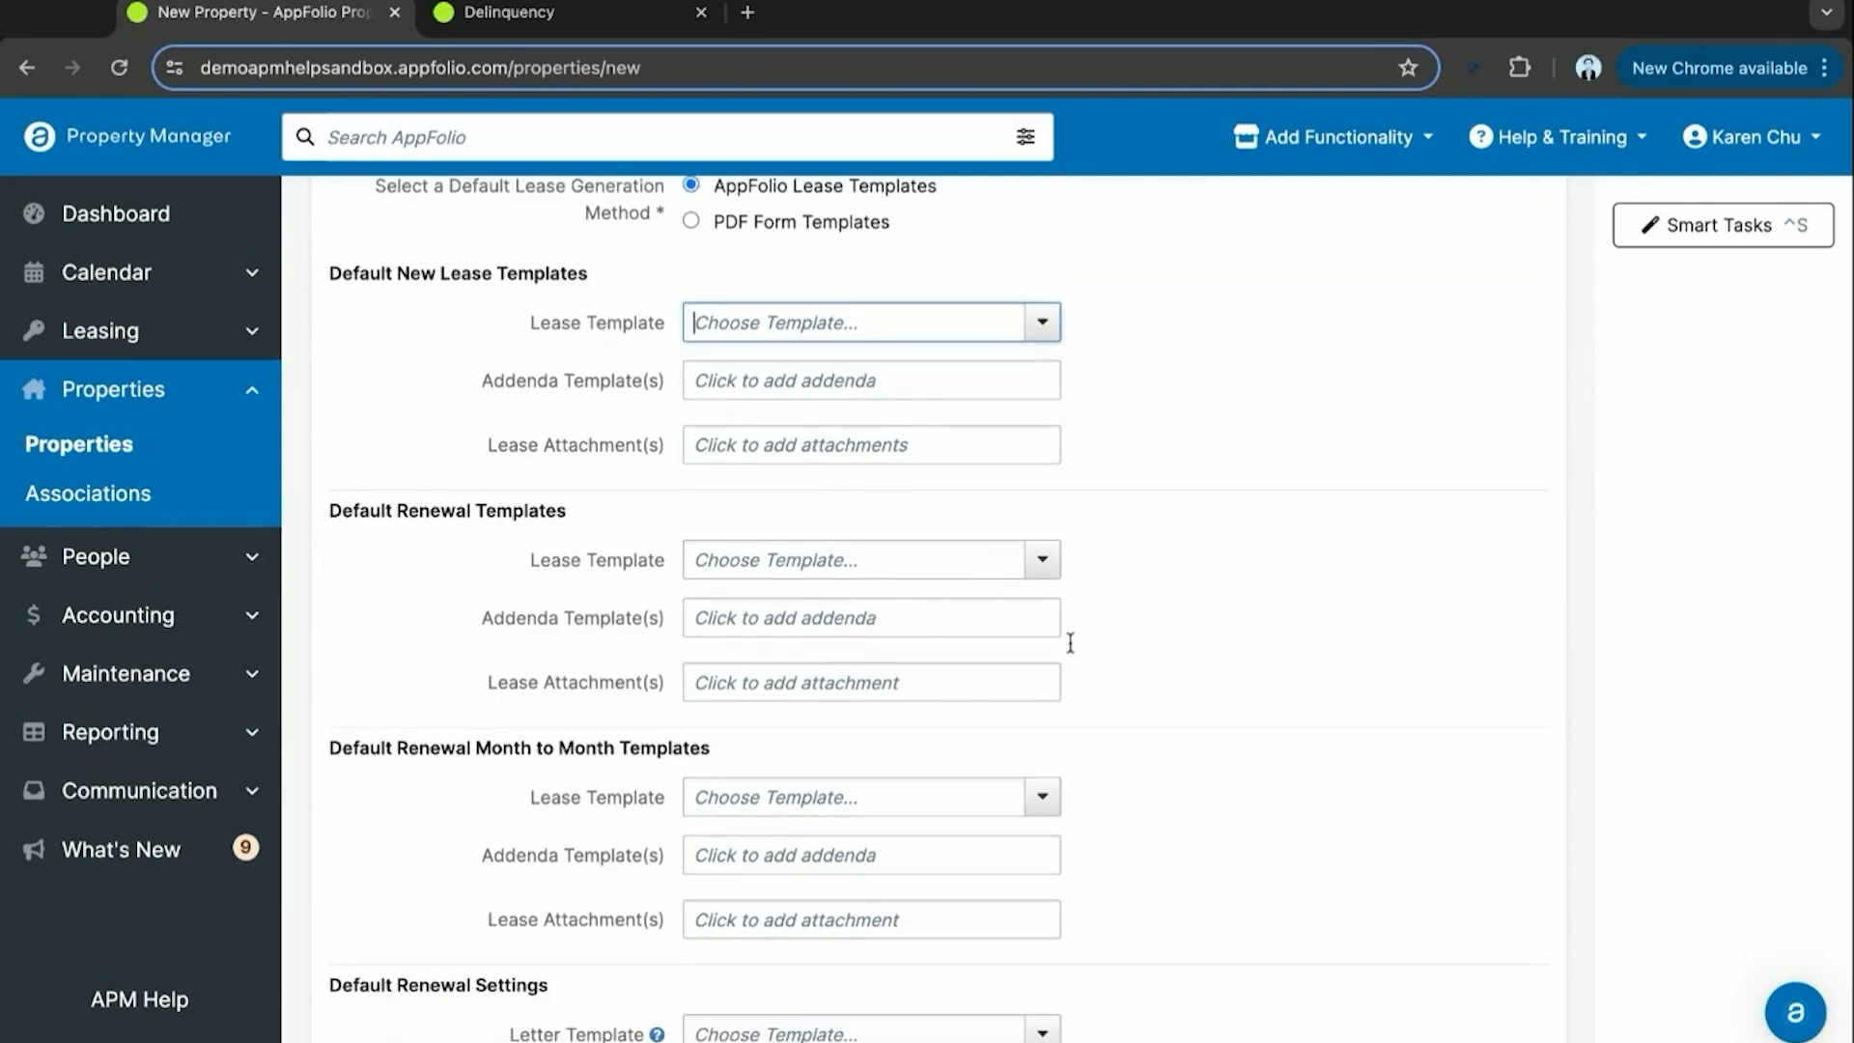
scroll(1159, 654, down, 2)
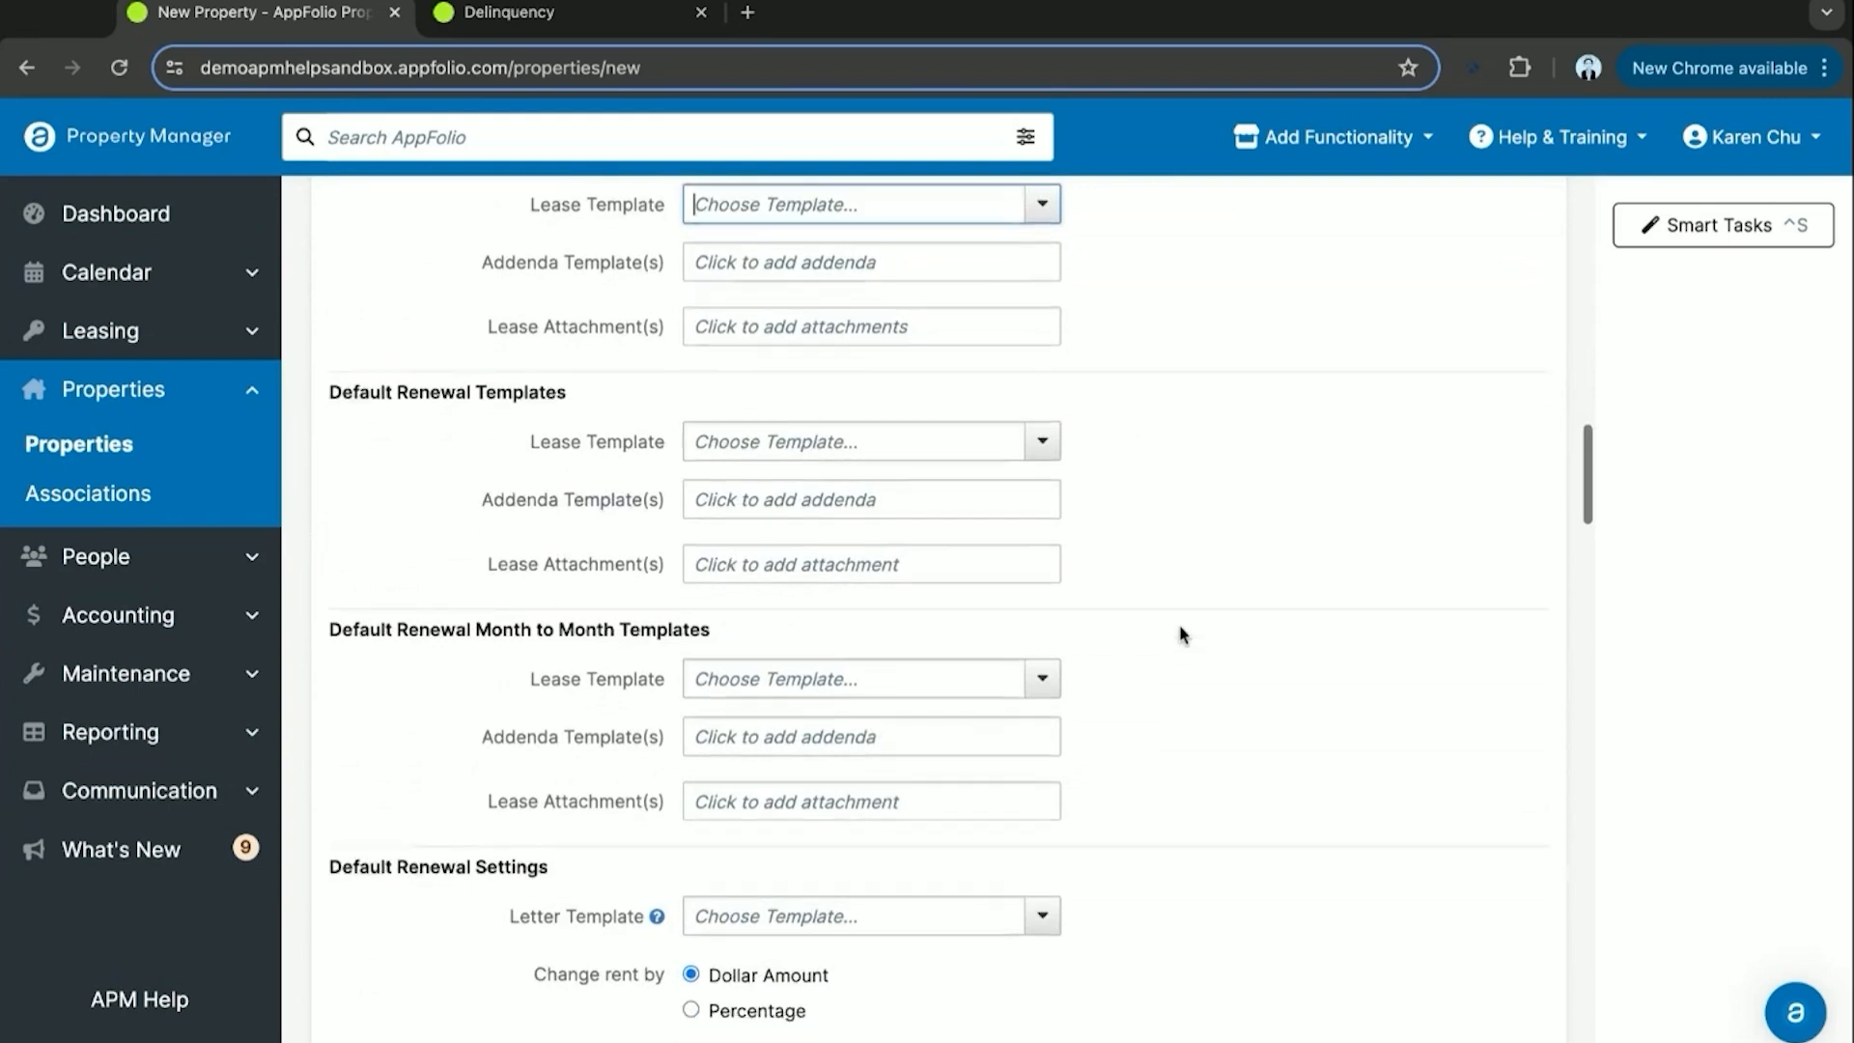
Set the default renewal settings to change rent by percentage.
scroll(1182, 634, down, 5)
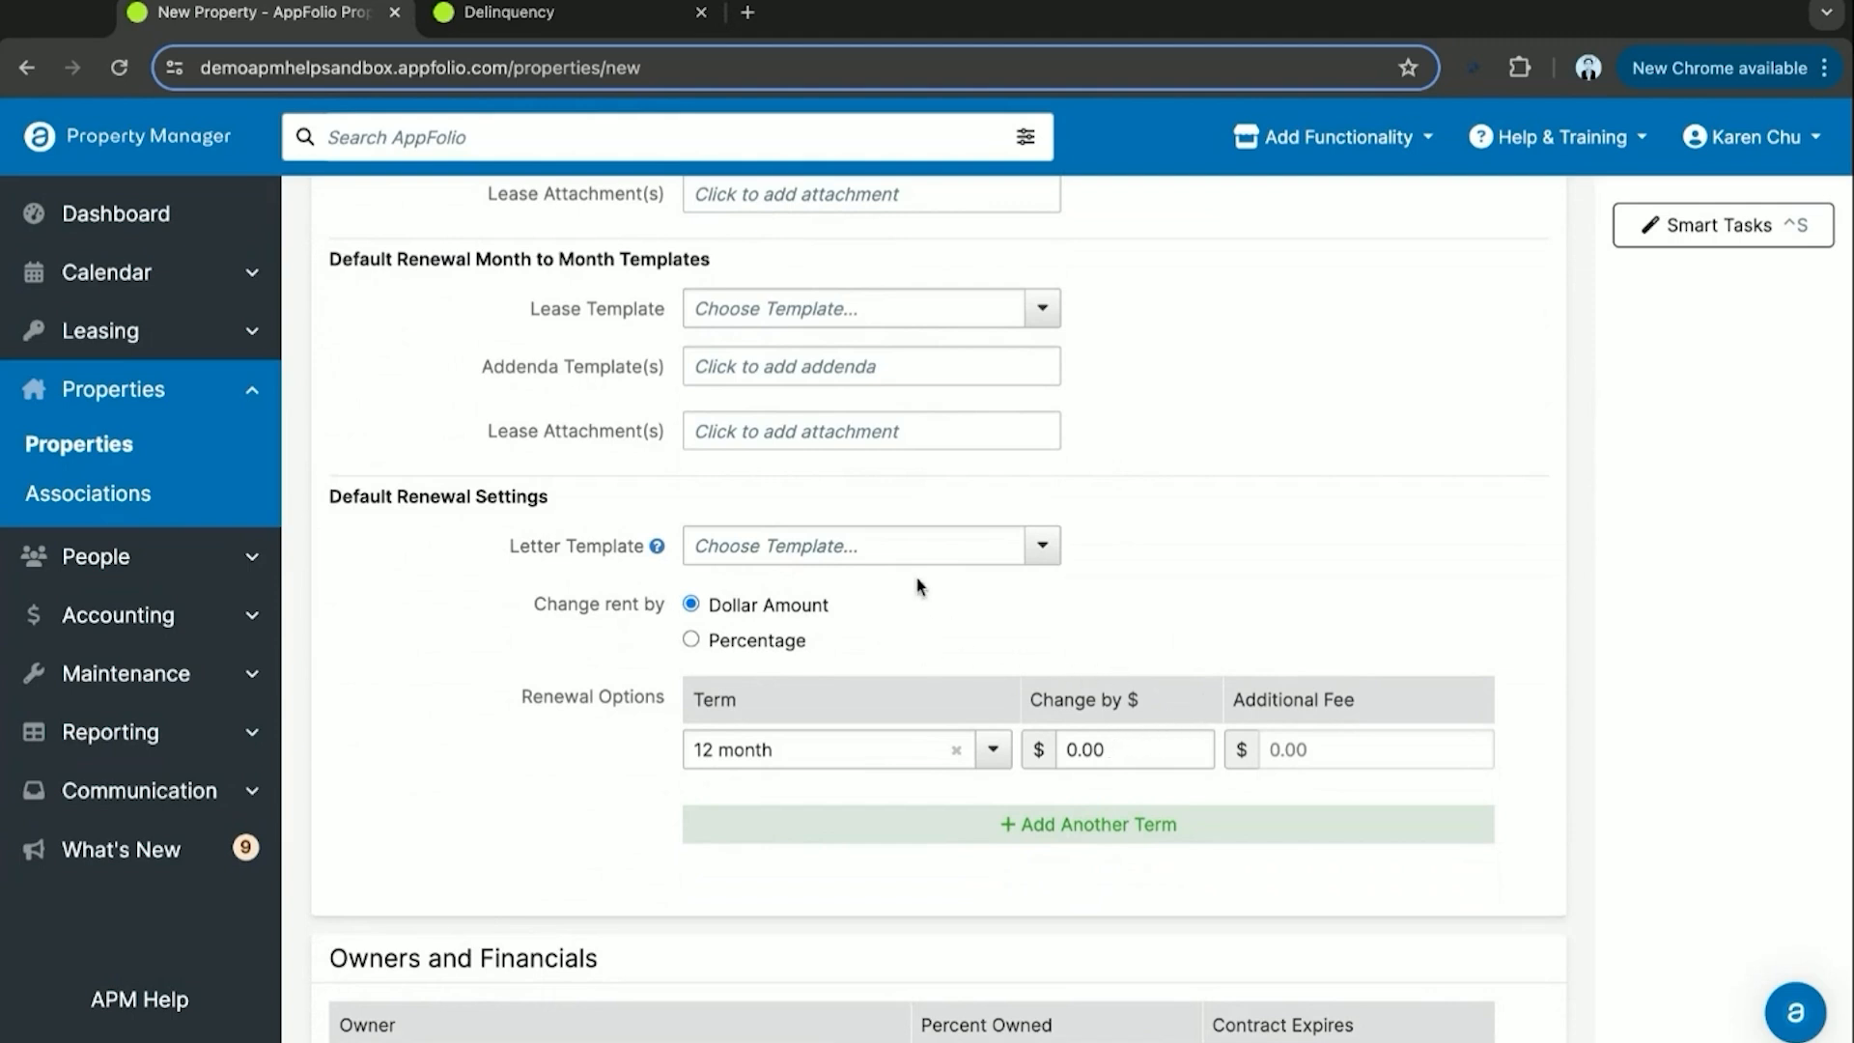
click(691, 646)
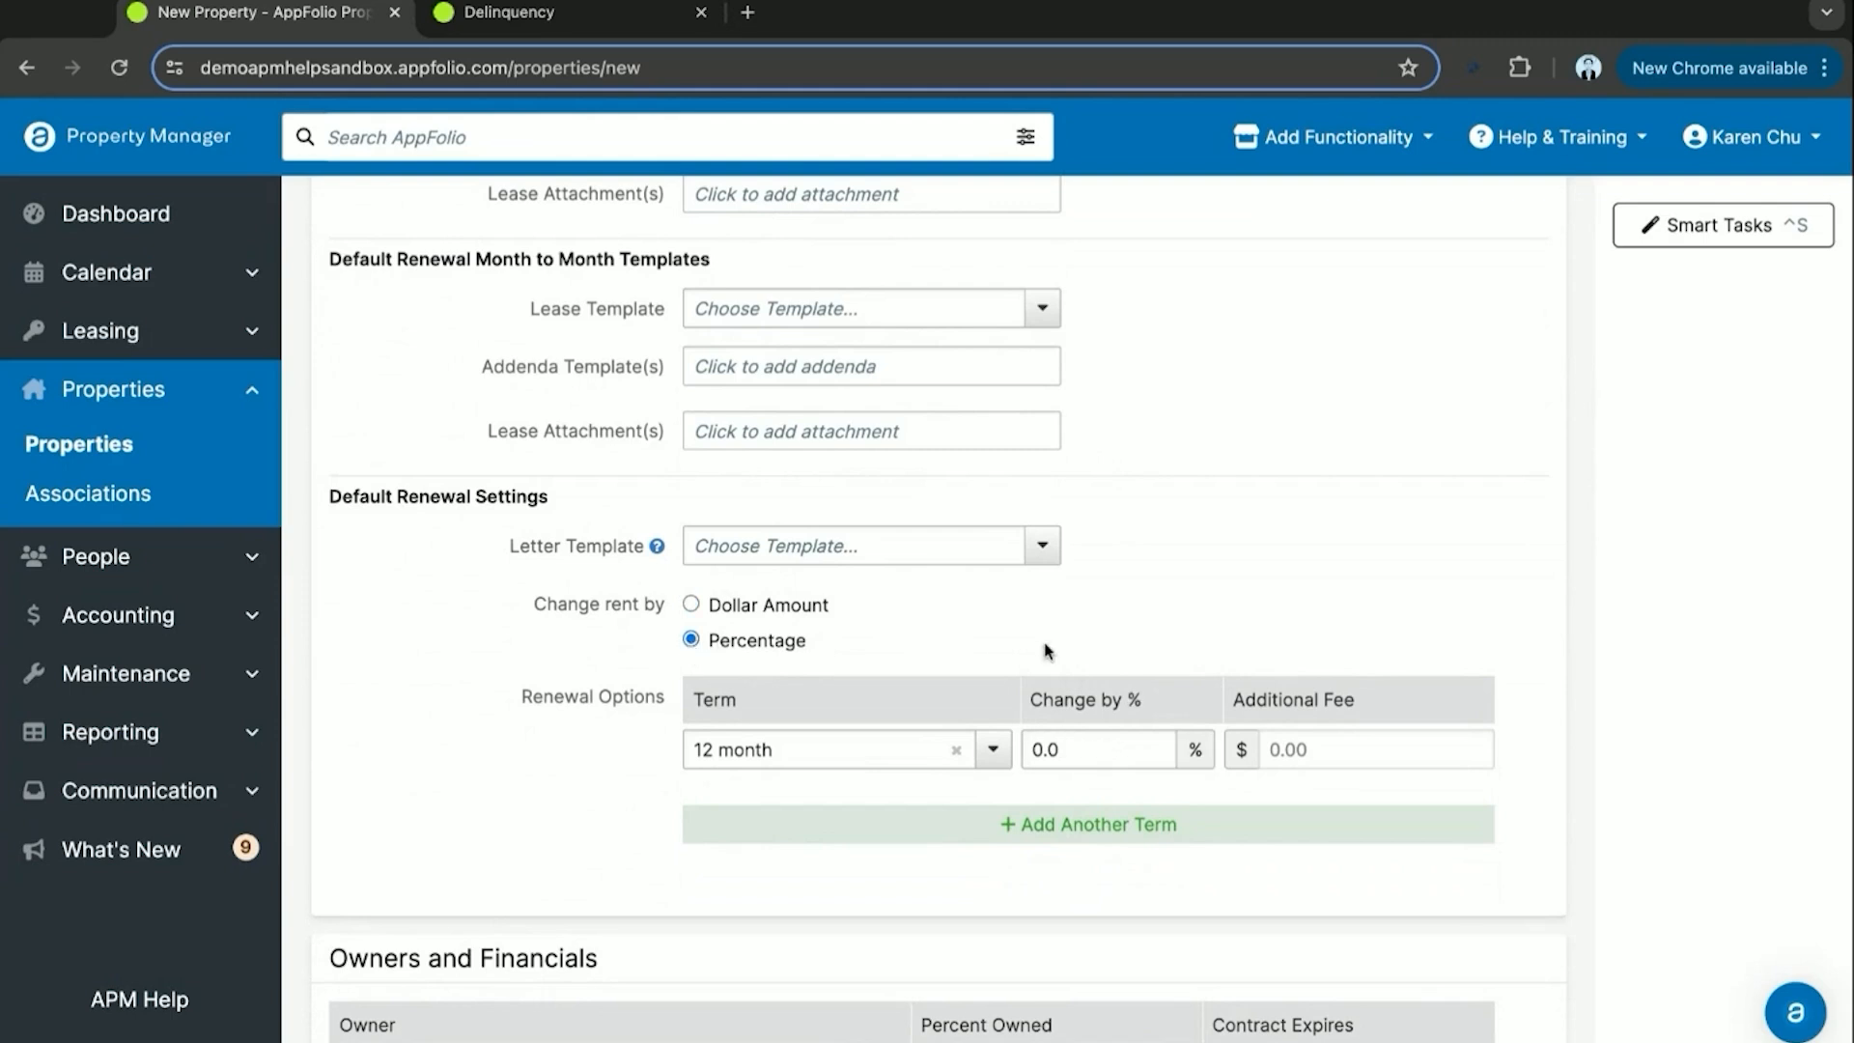
click(1096, 749)
click(692, 606)
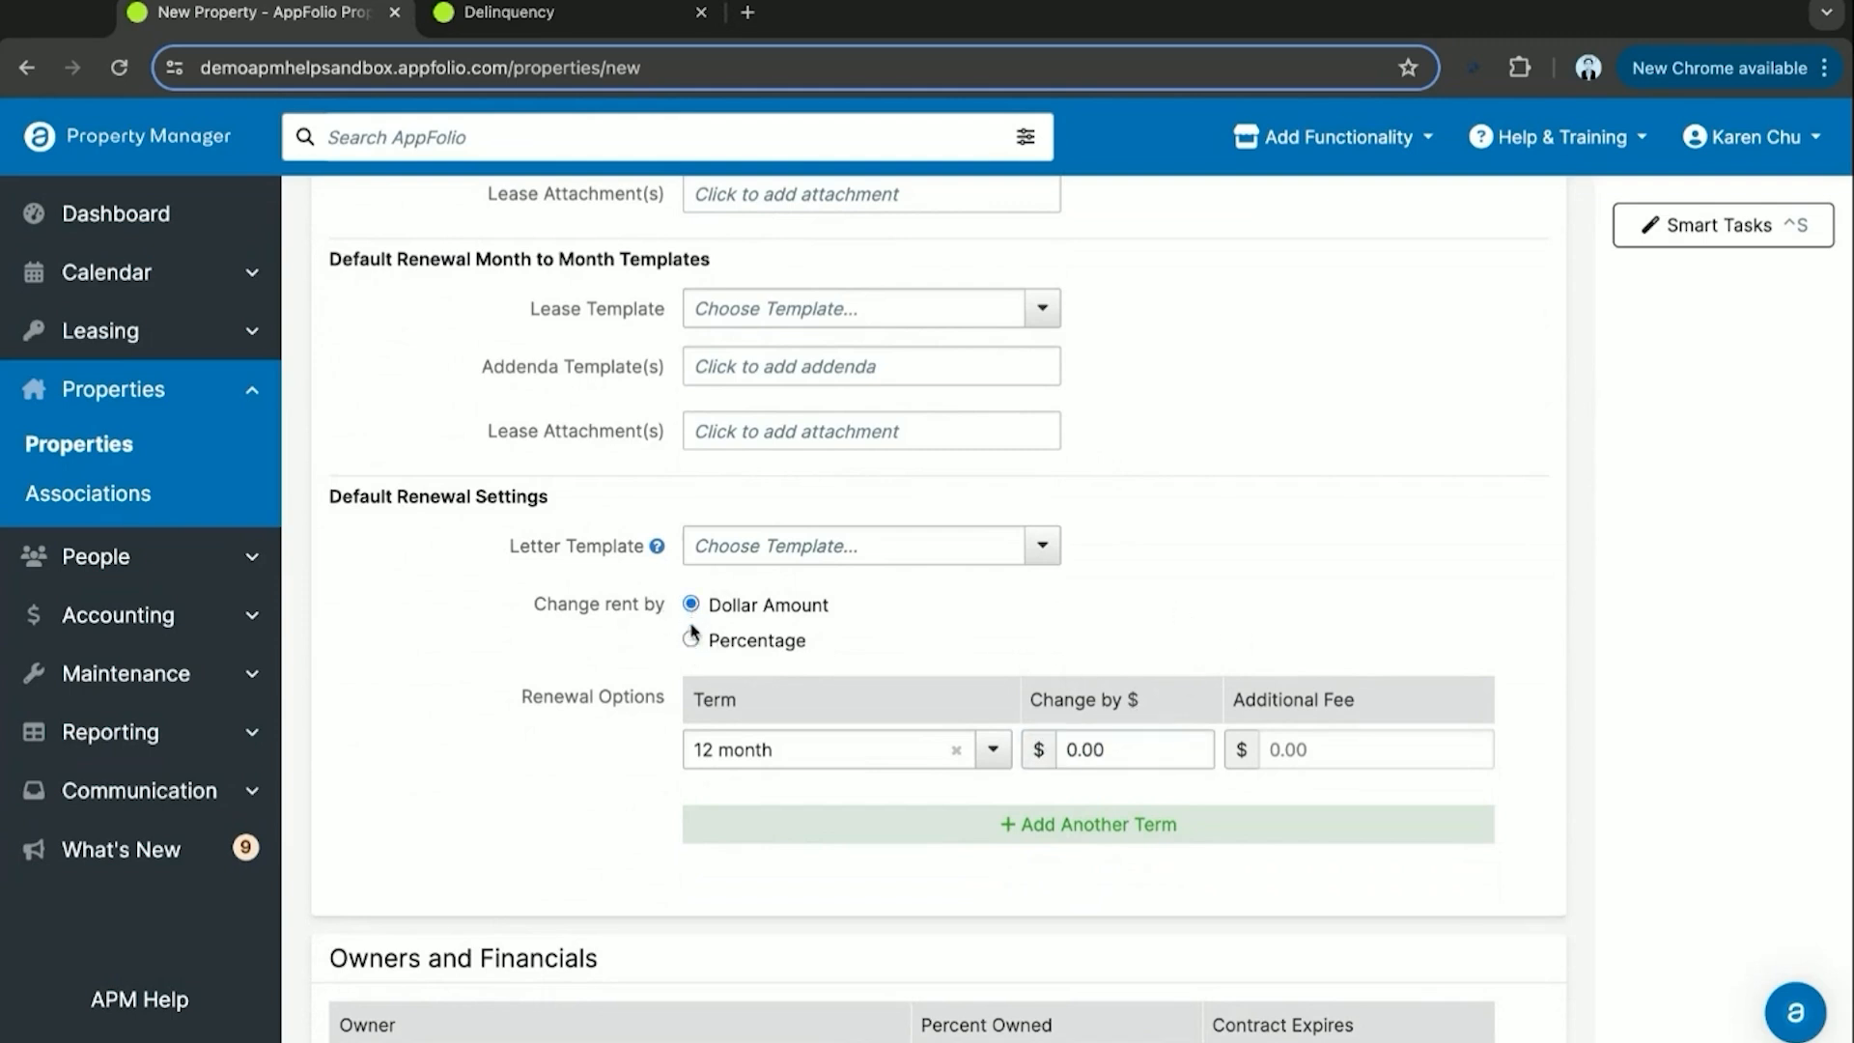
click(691, 639)
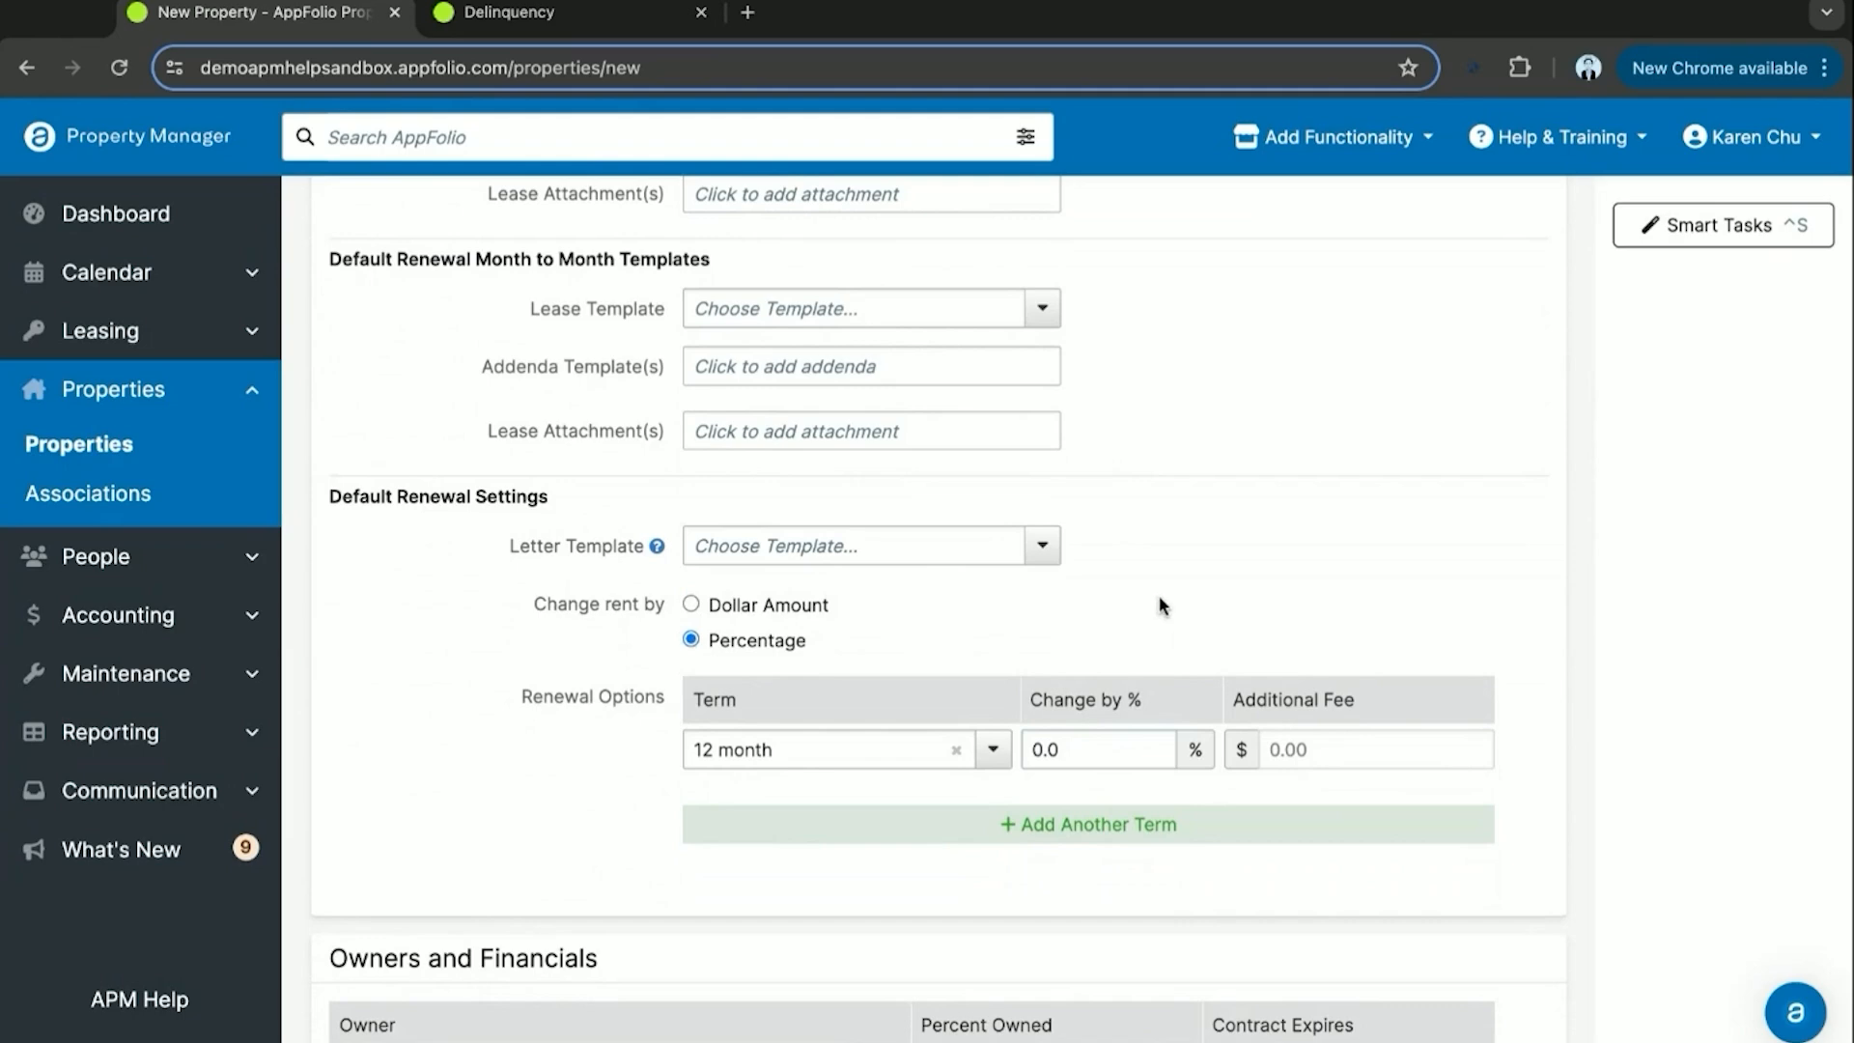
Search the owners for "sm" and assign Smaug Real Estate as the property's owner.
scroll(1161, 605, down, 1)
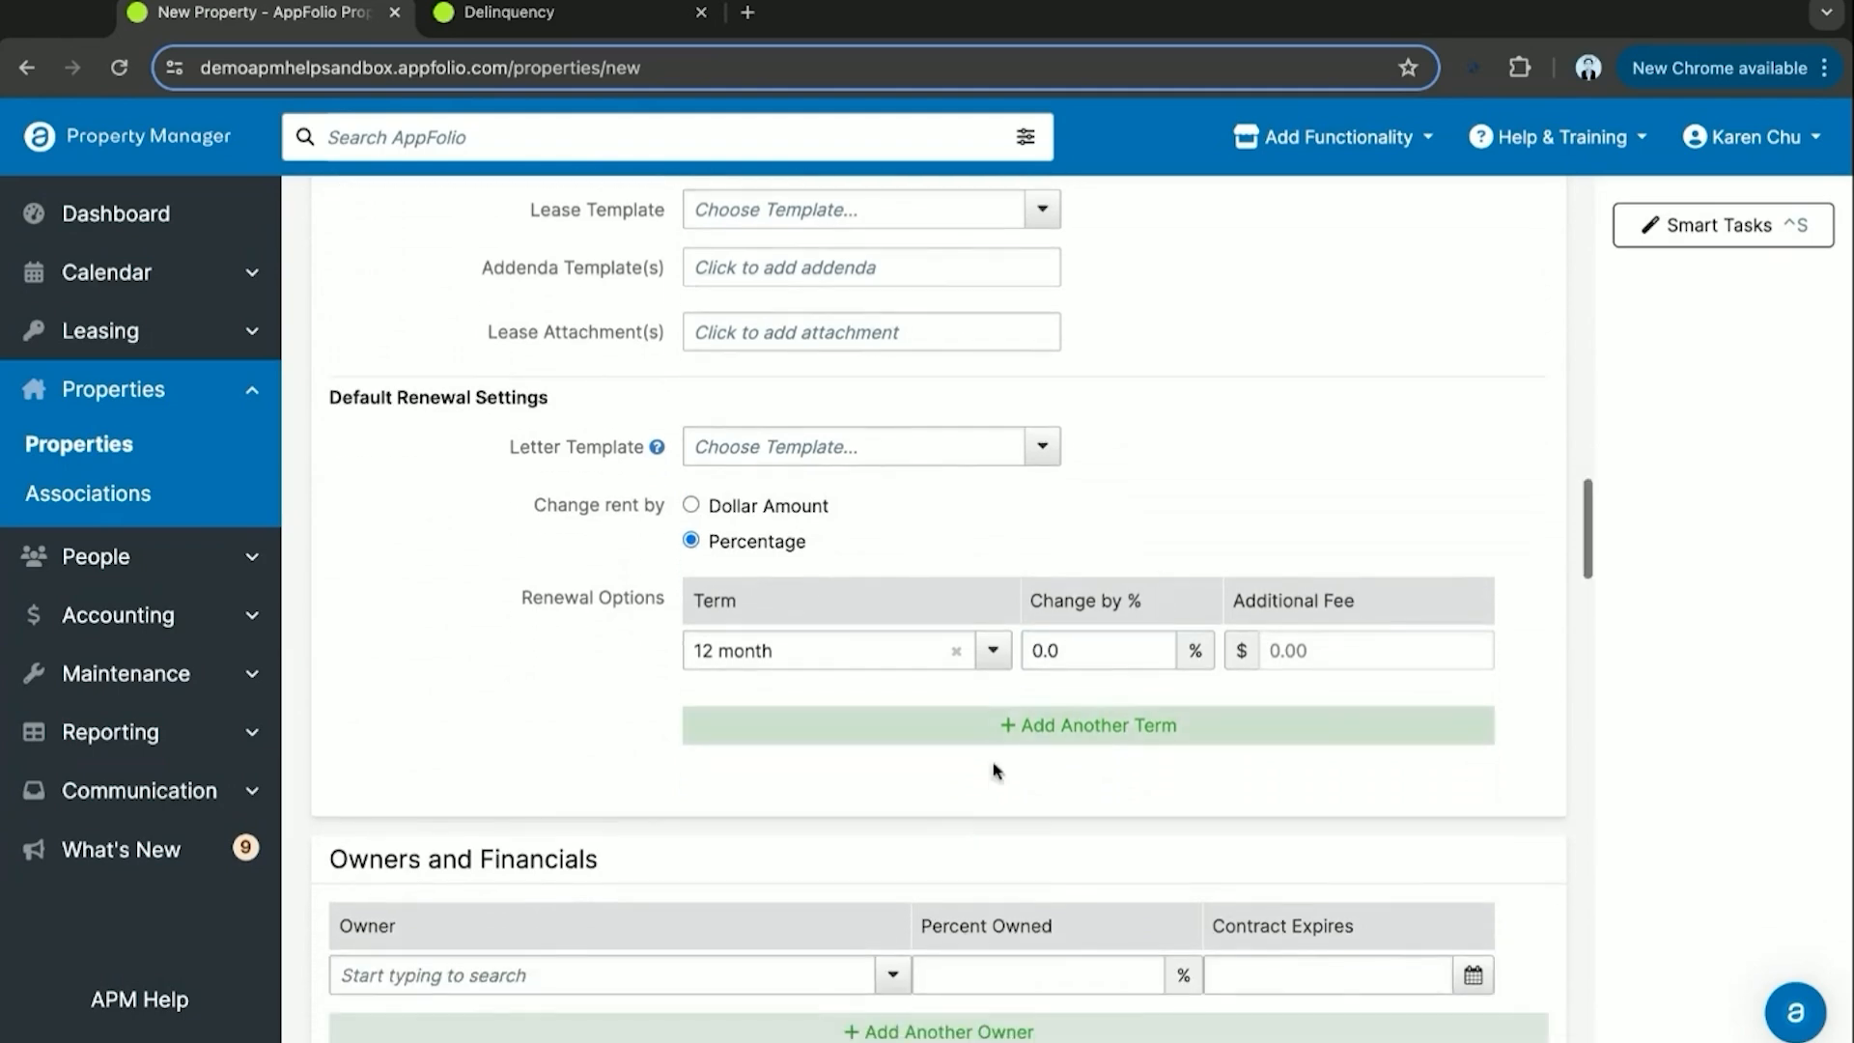
scroll(947, 807, down, 3)
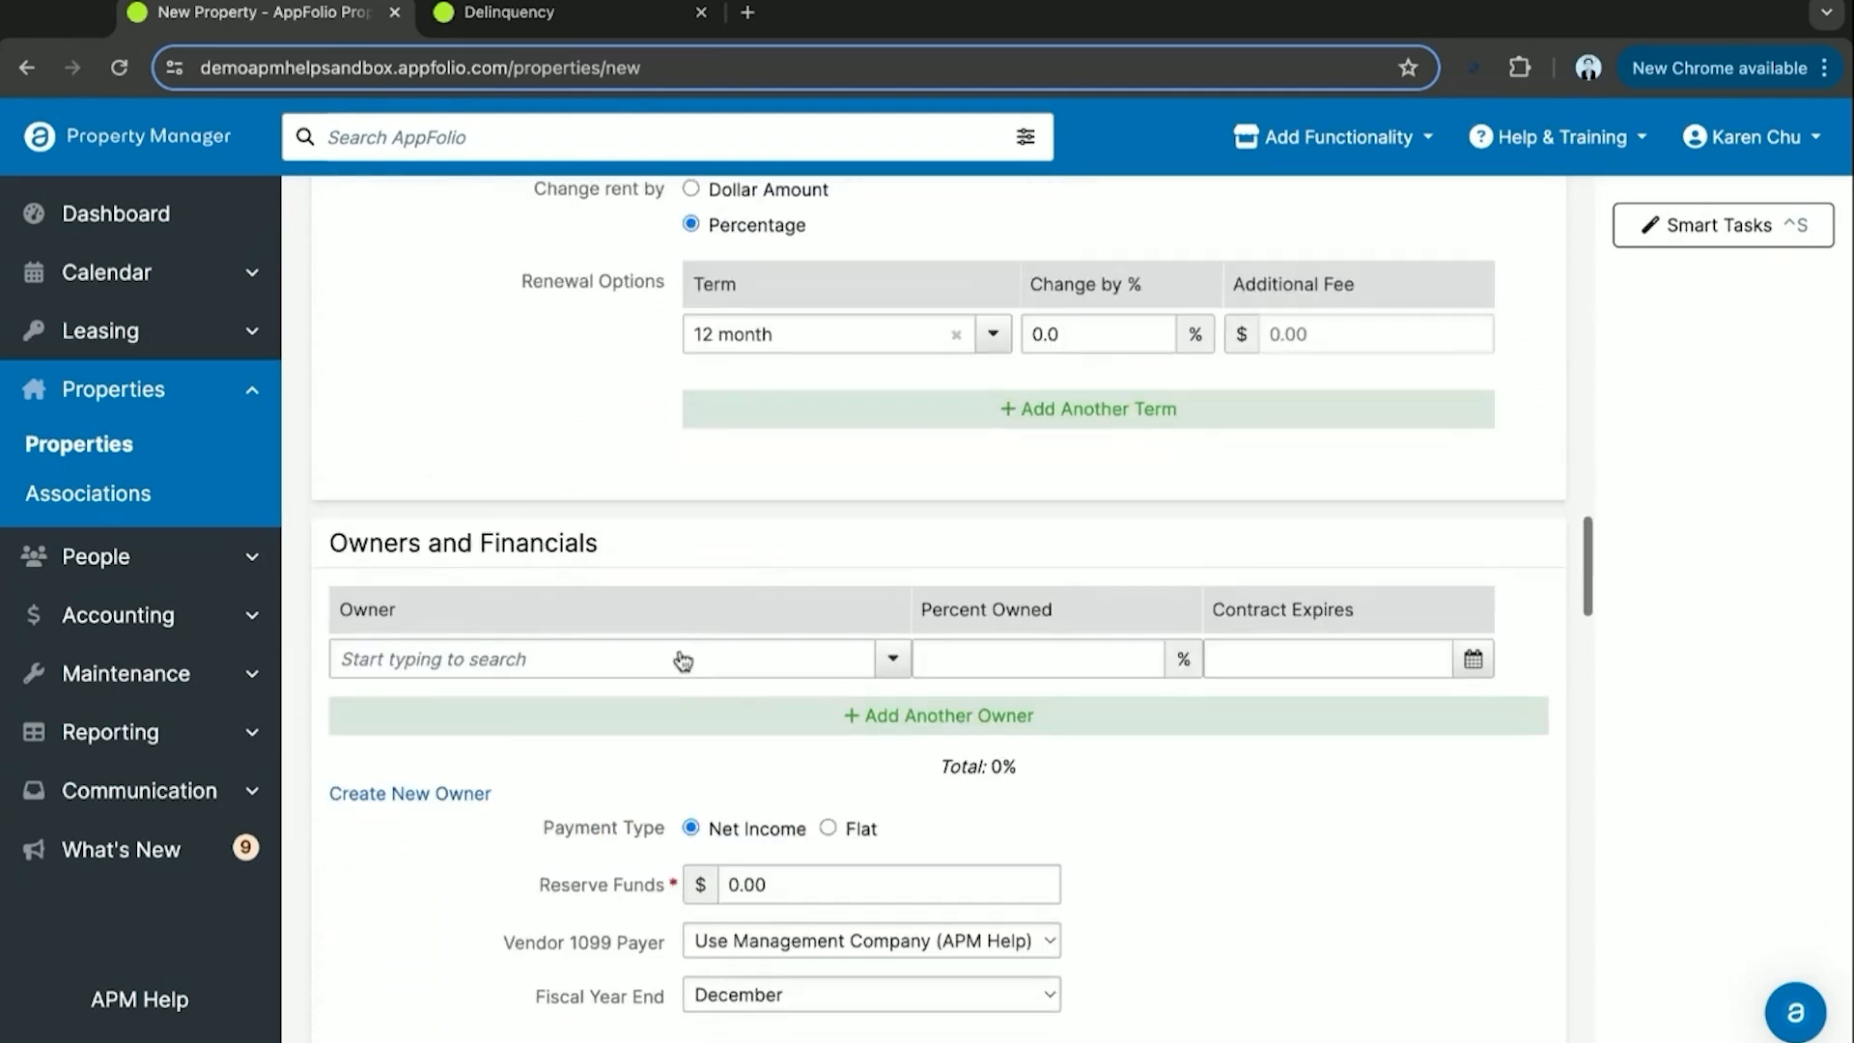
scroll(732, 612, down, 1)
click(715, 584)
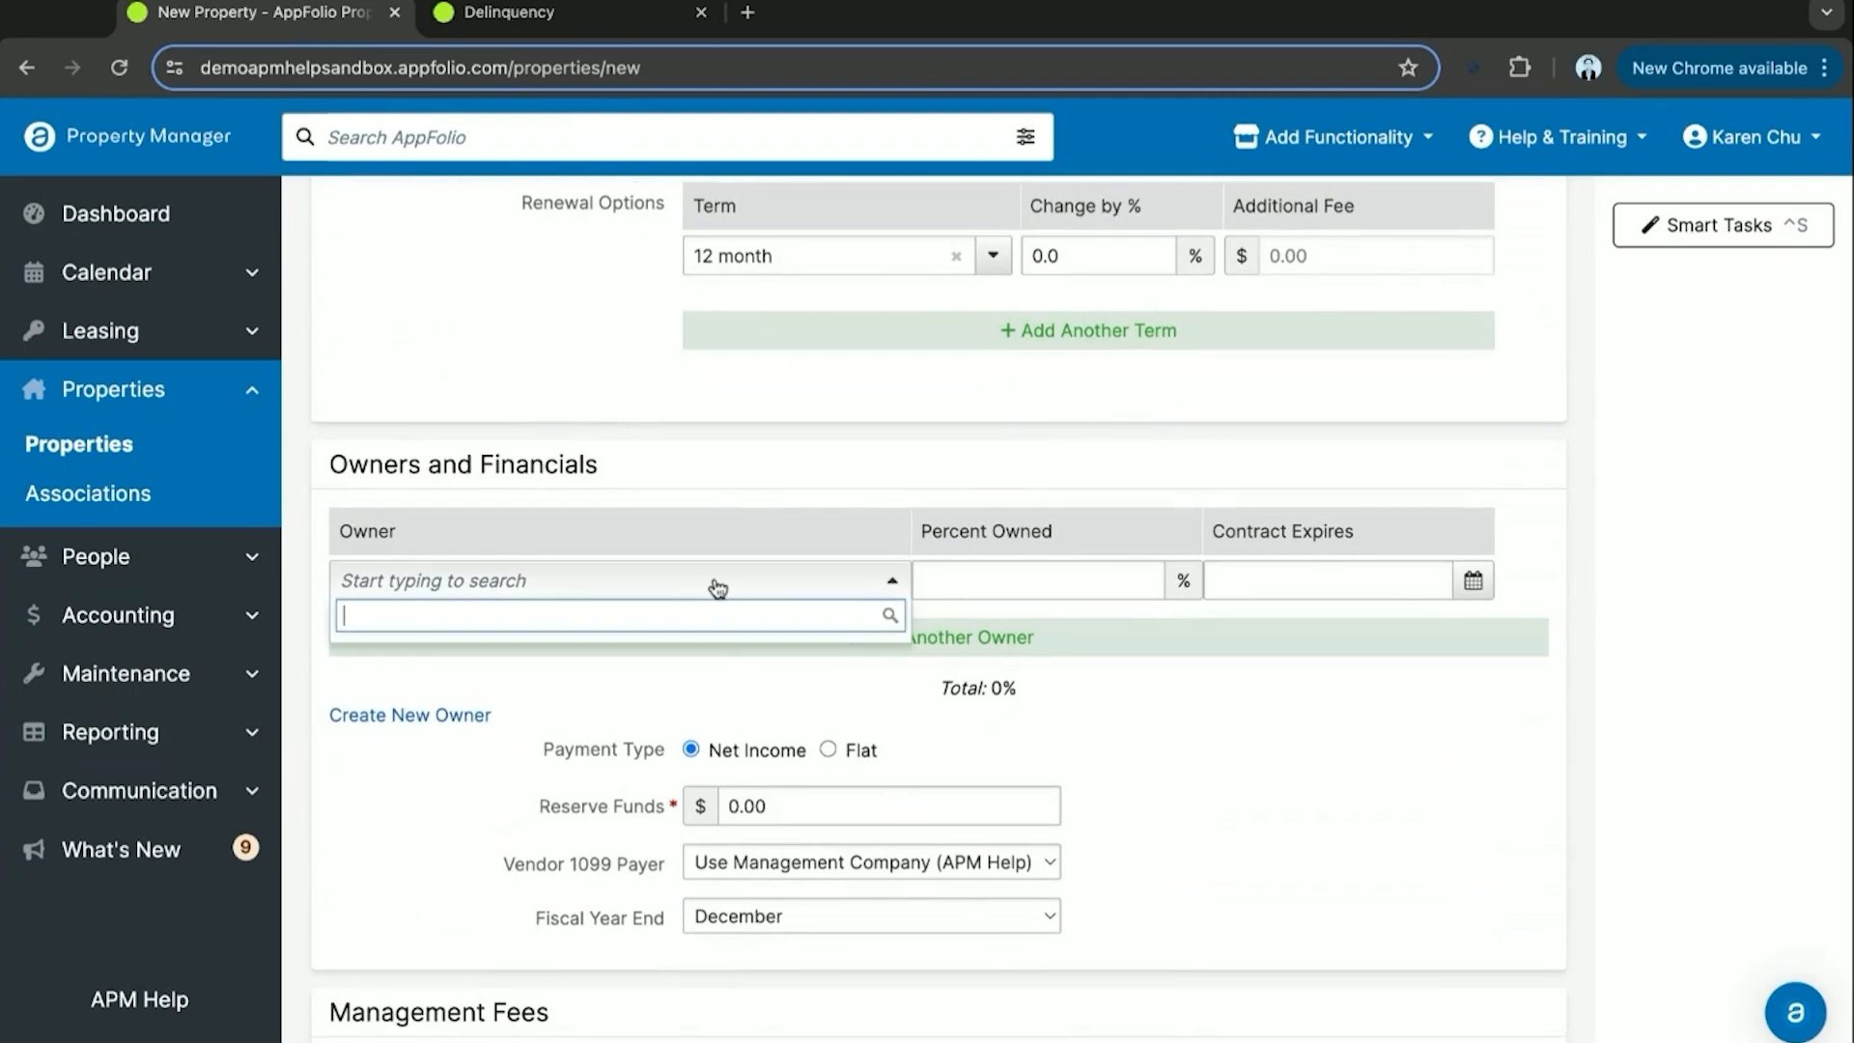
text(sm)
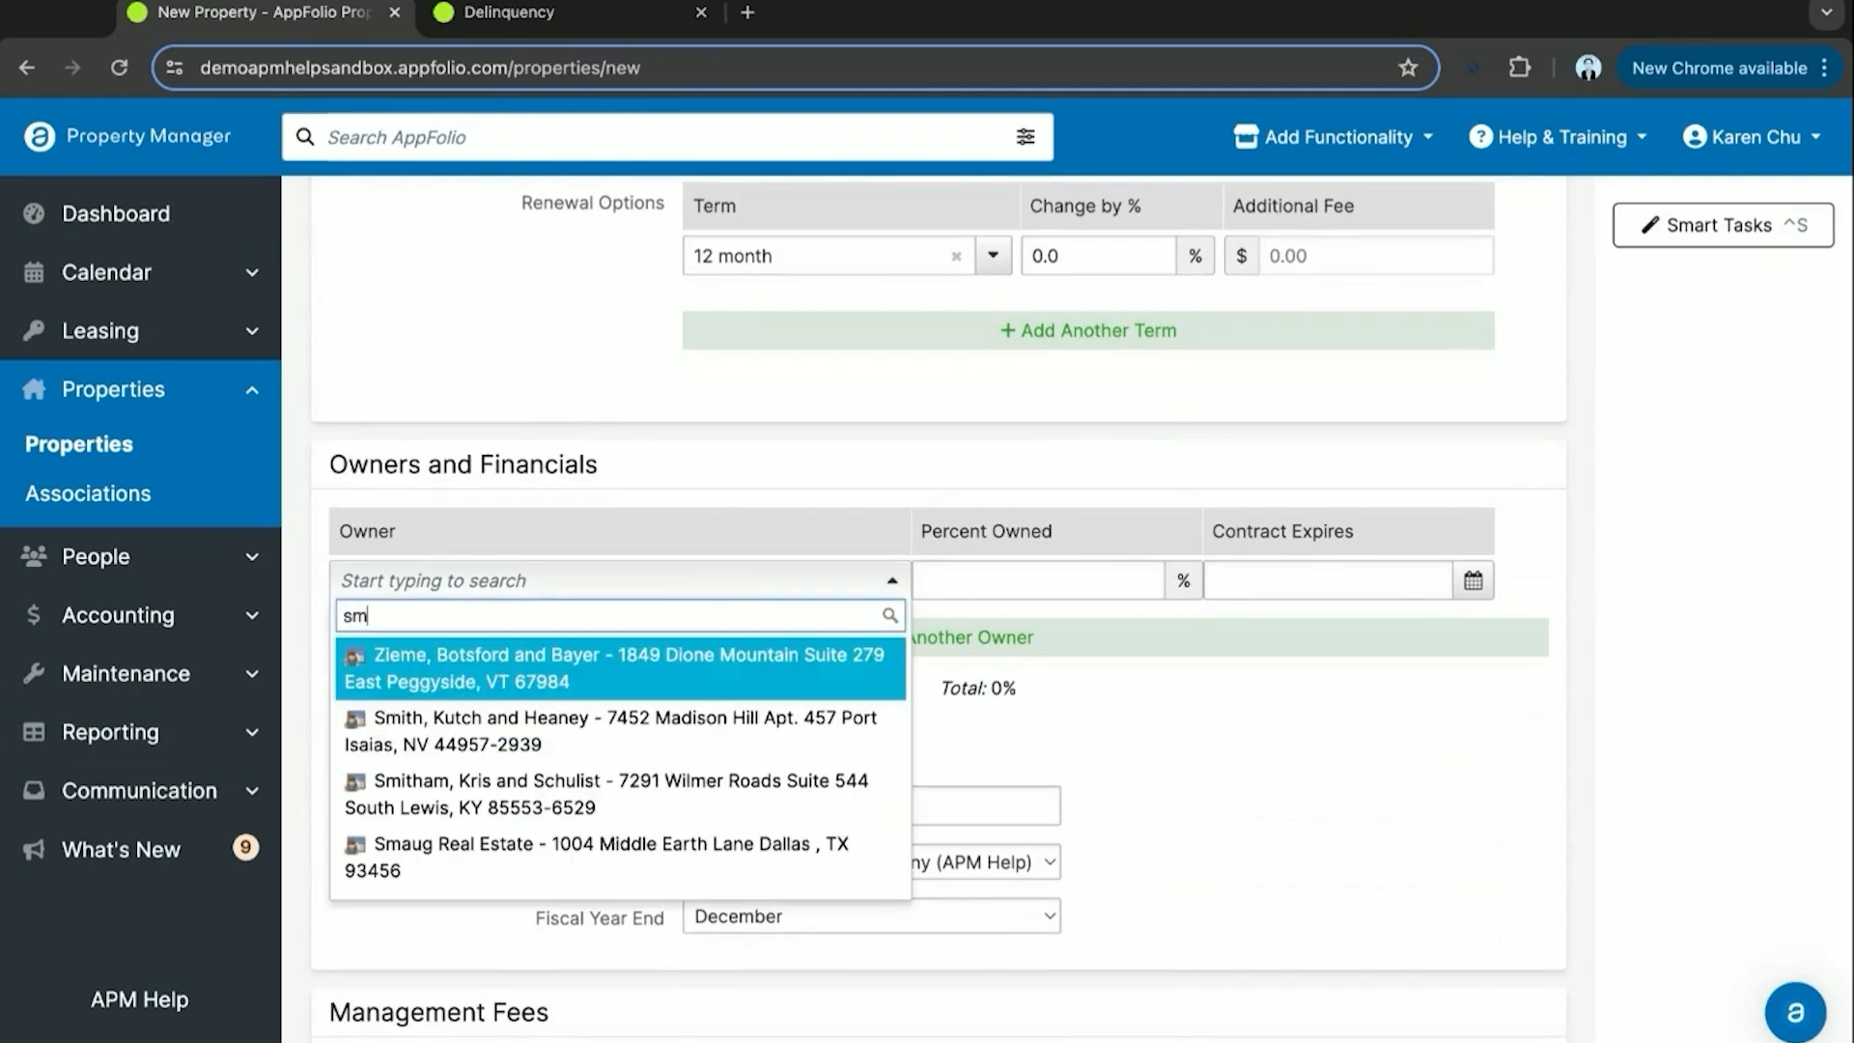
key(Down)
key(Down)
key(Down)
key(Return)
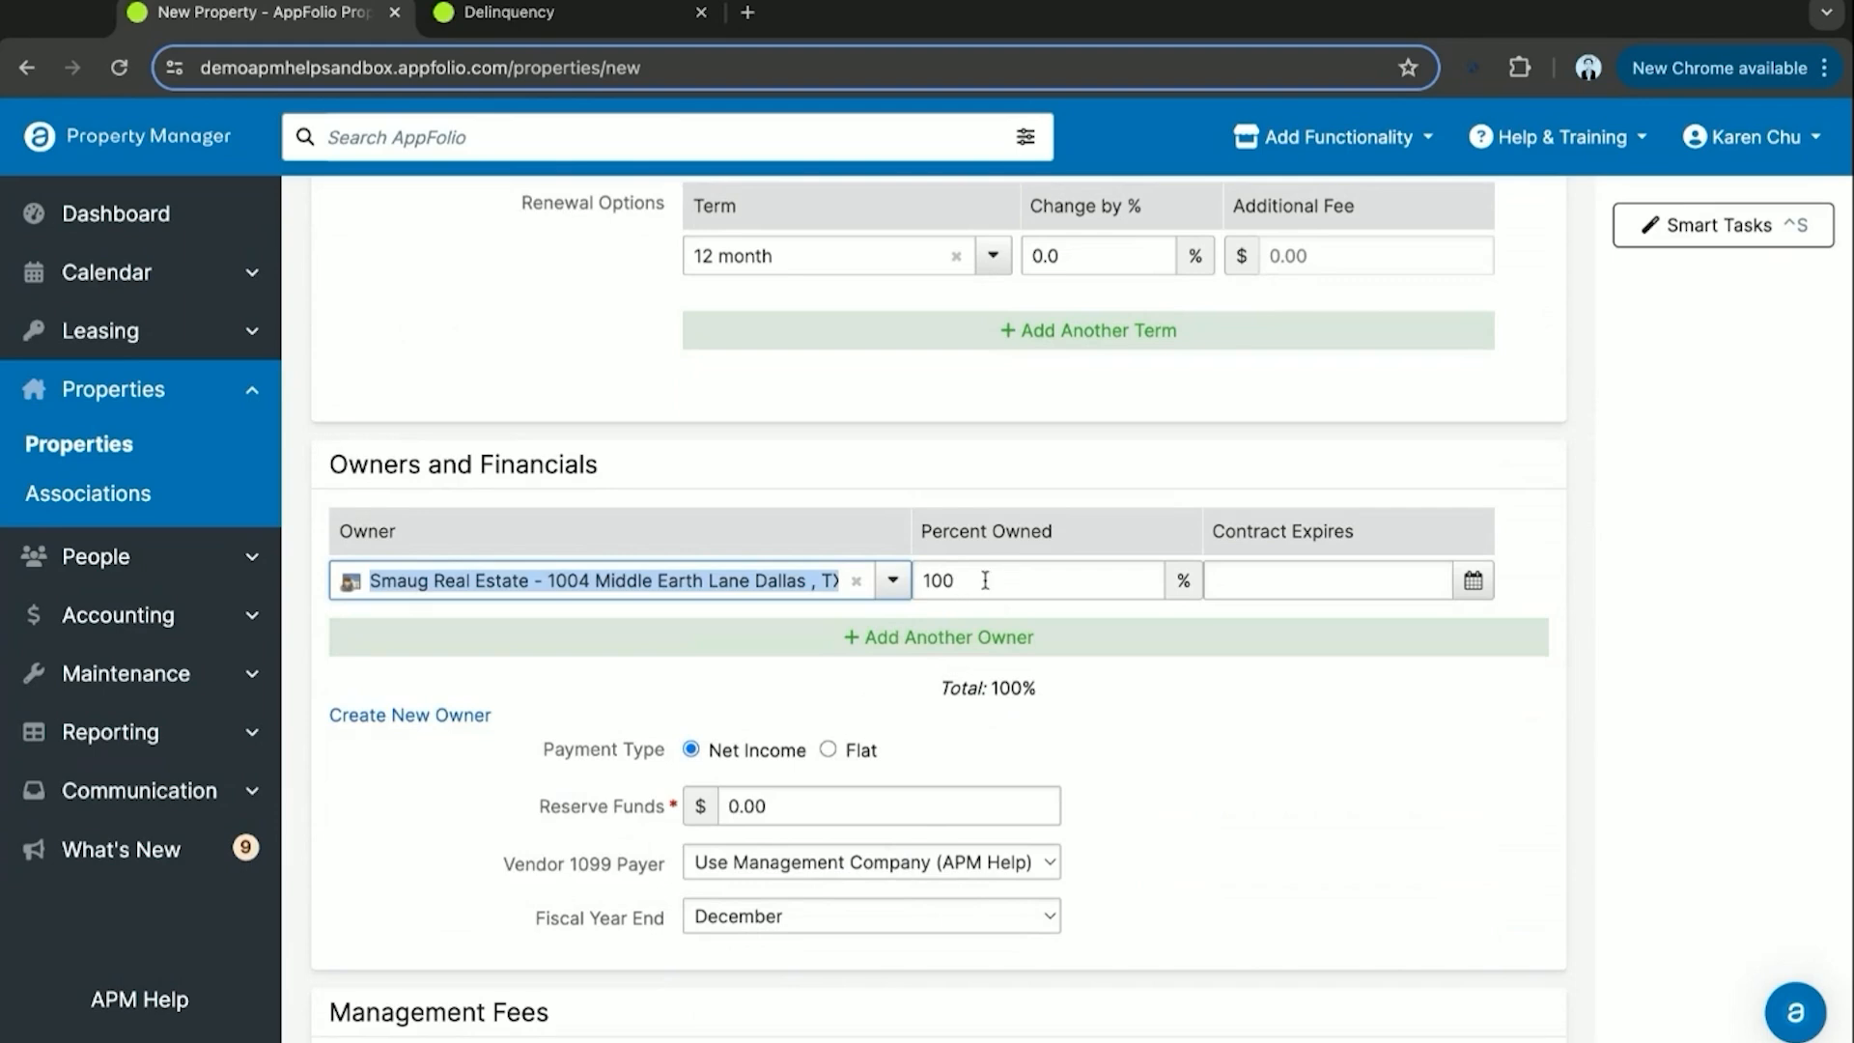
Set the owner's contract expiration date to 06/30/2026.
click(1473, 585)
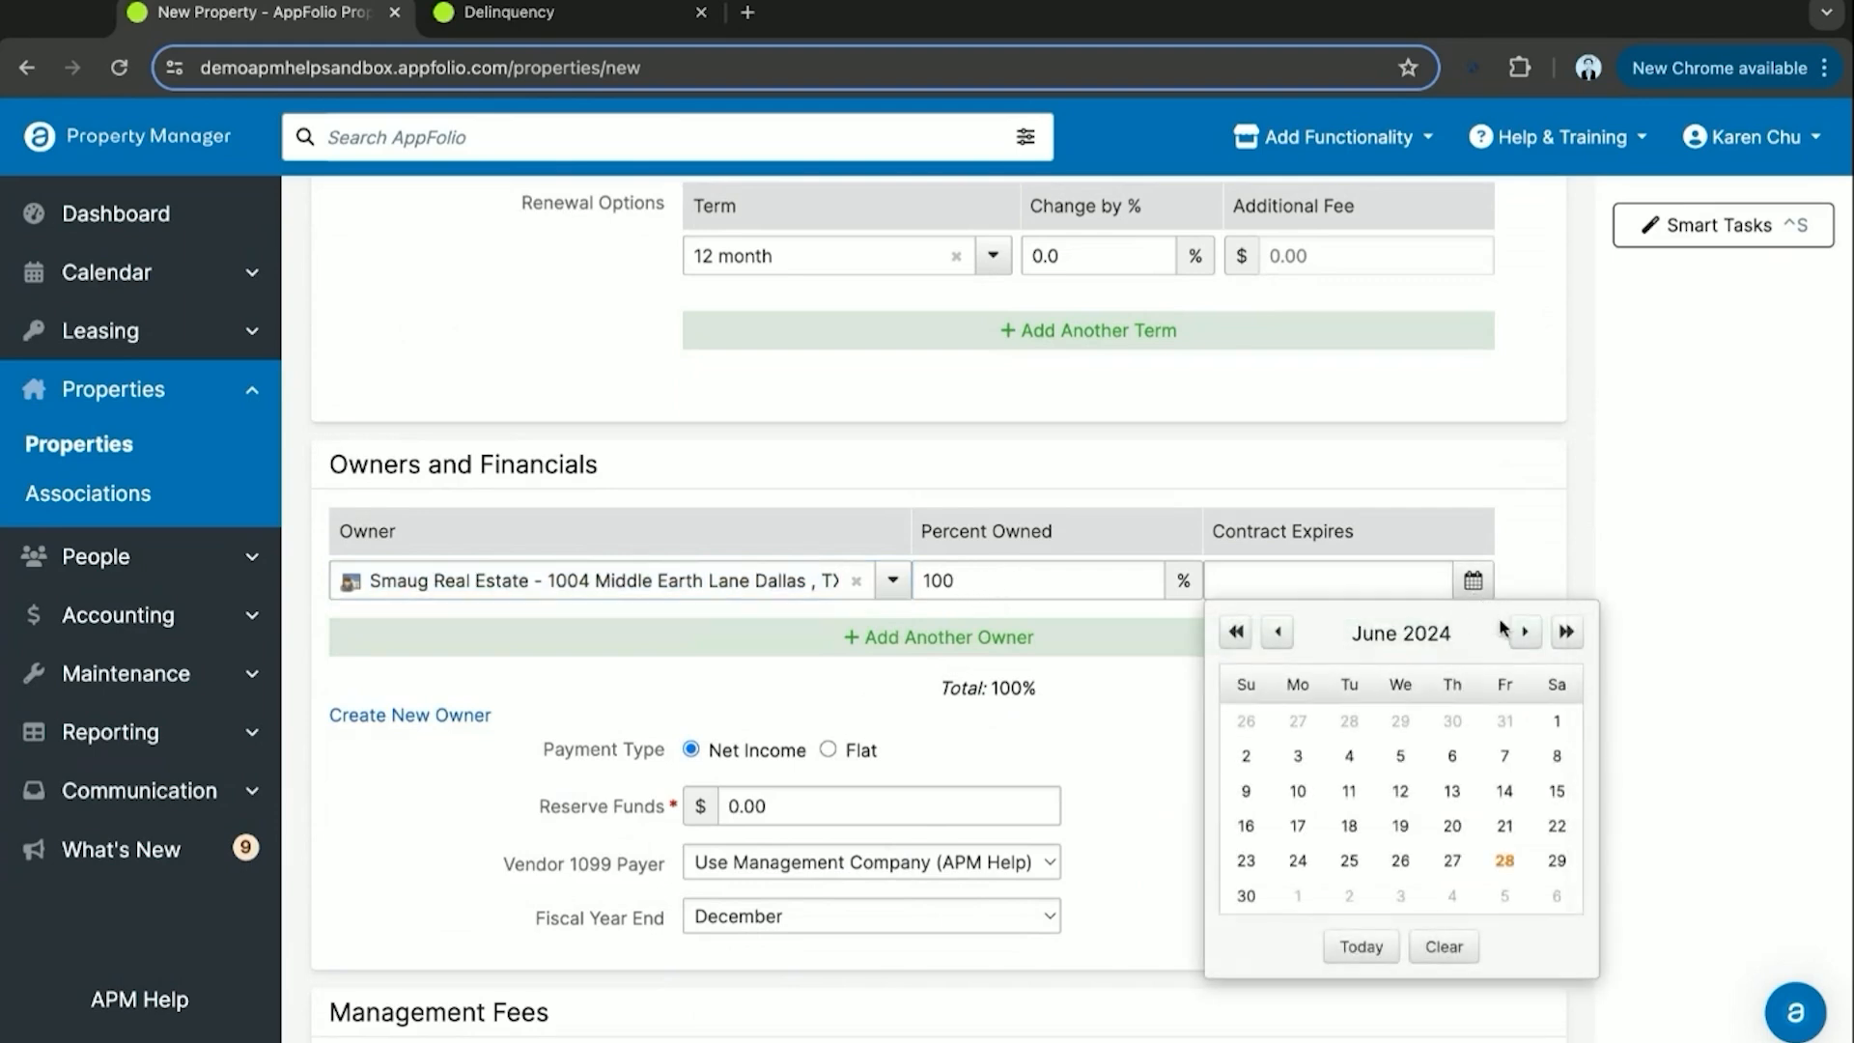
click(1567, 633)
click(1567, 632)
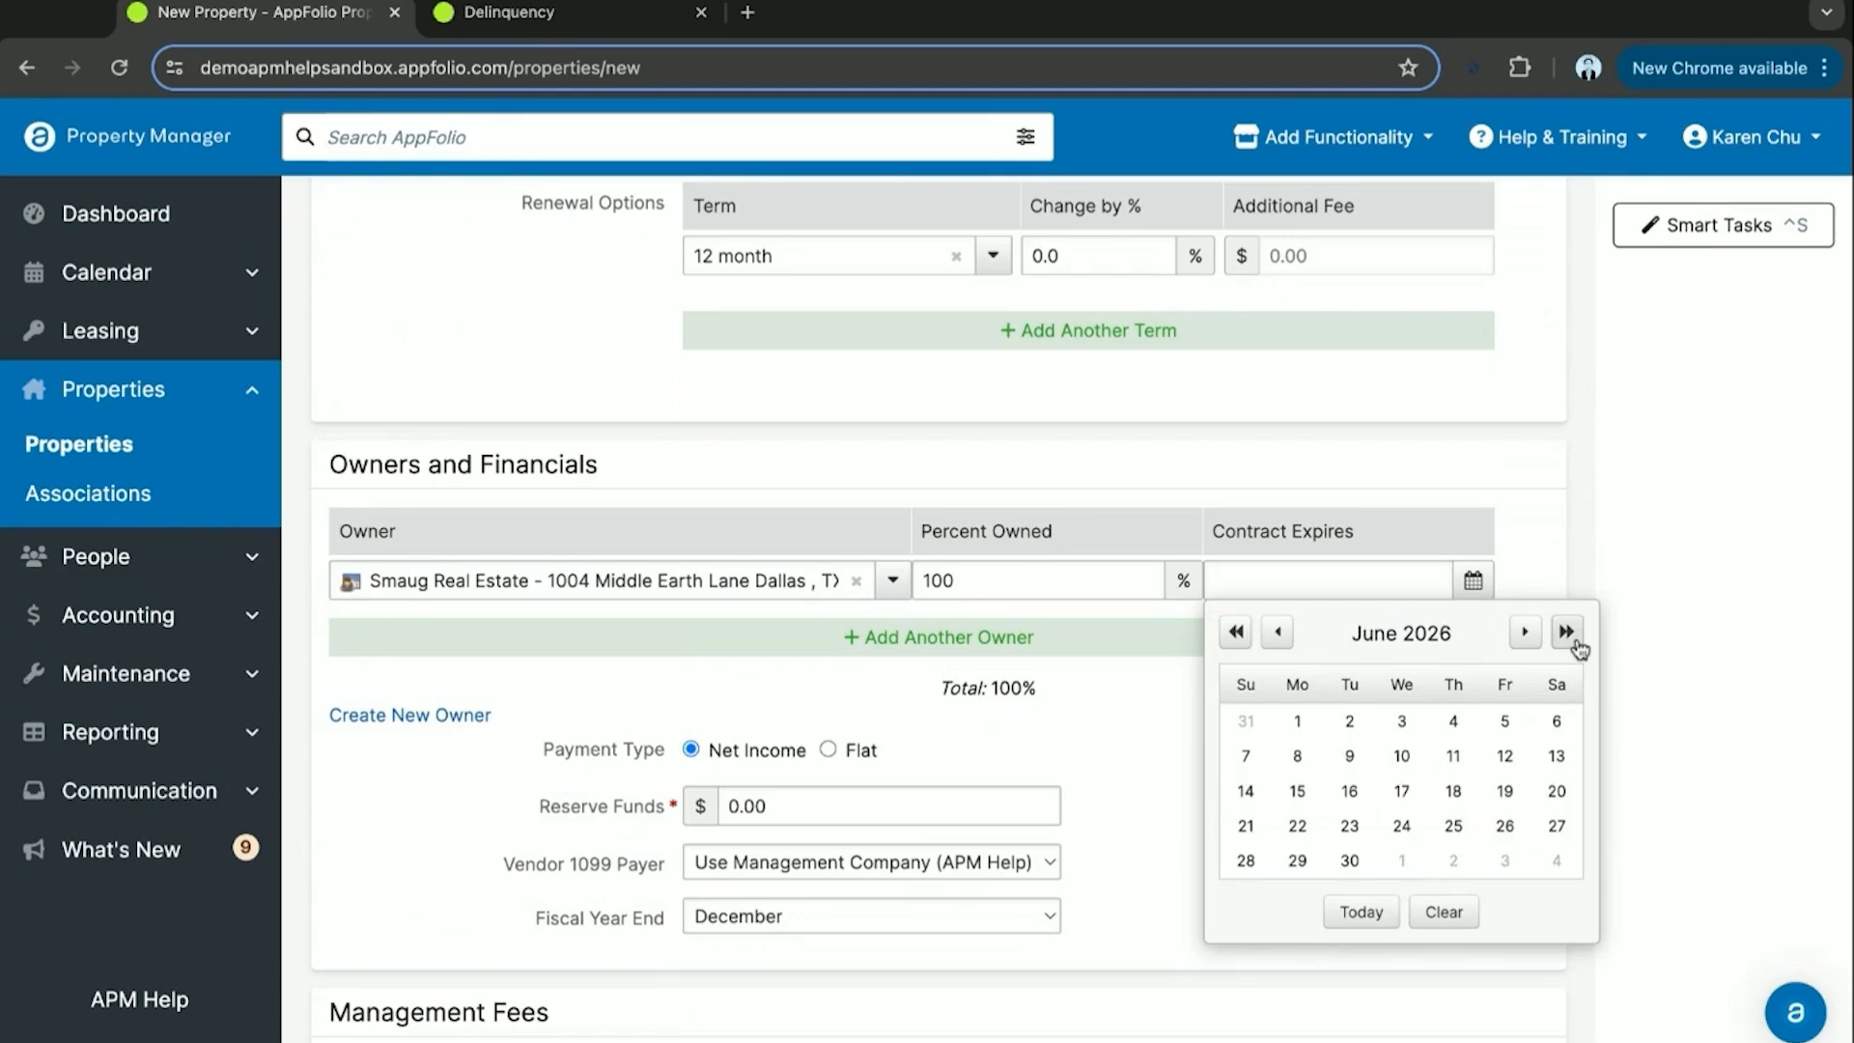
click(1350, 863)
Set the property's reserve funds to $300.00 in the owners and financials section.
scroll(875, 710, down, 1)
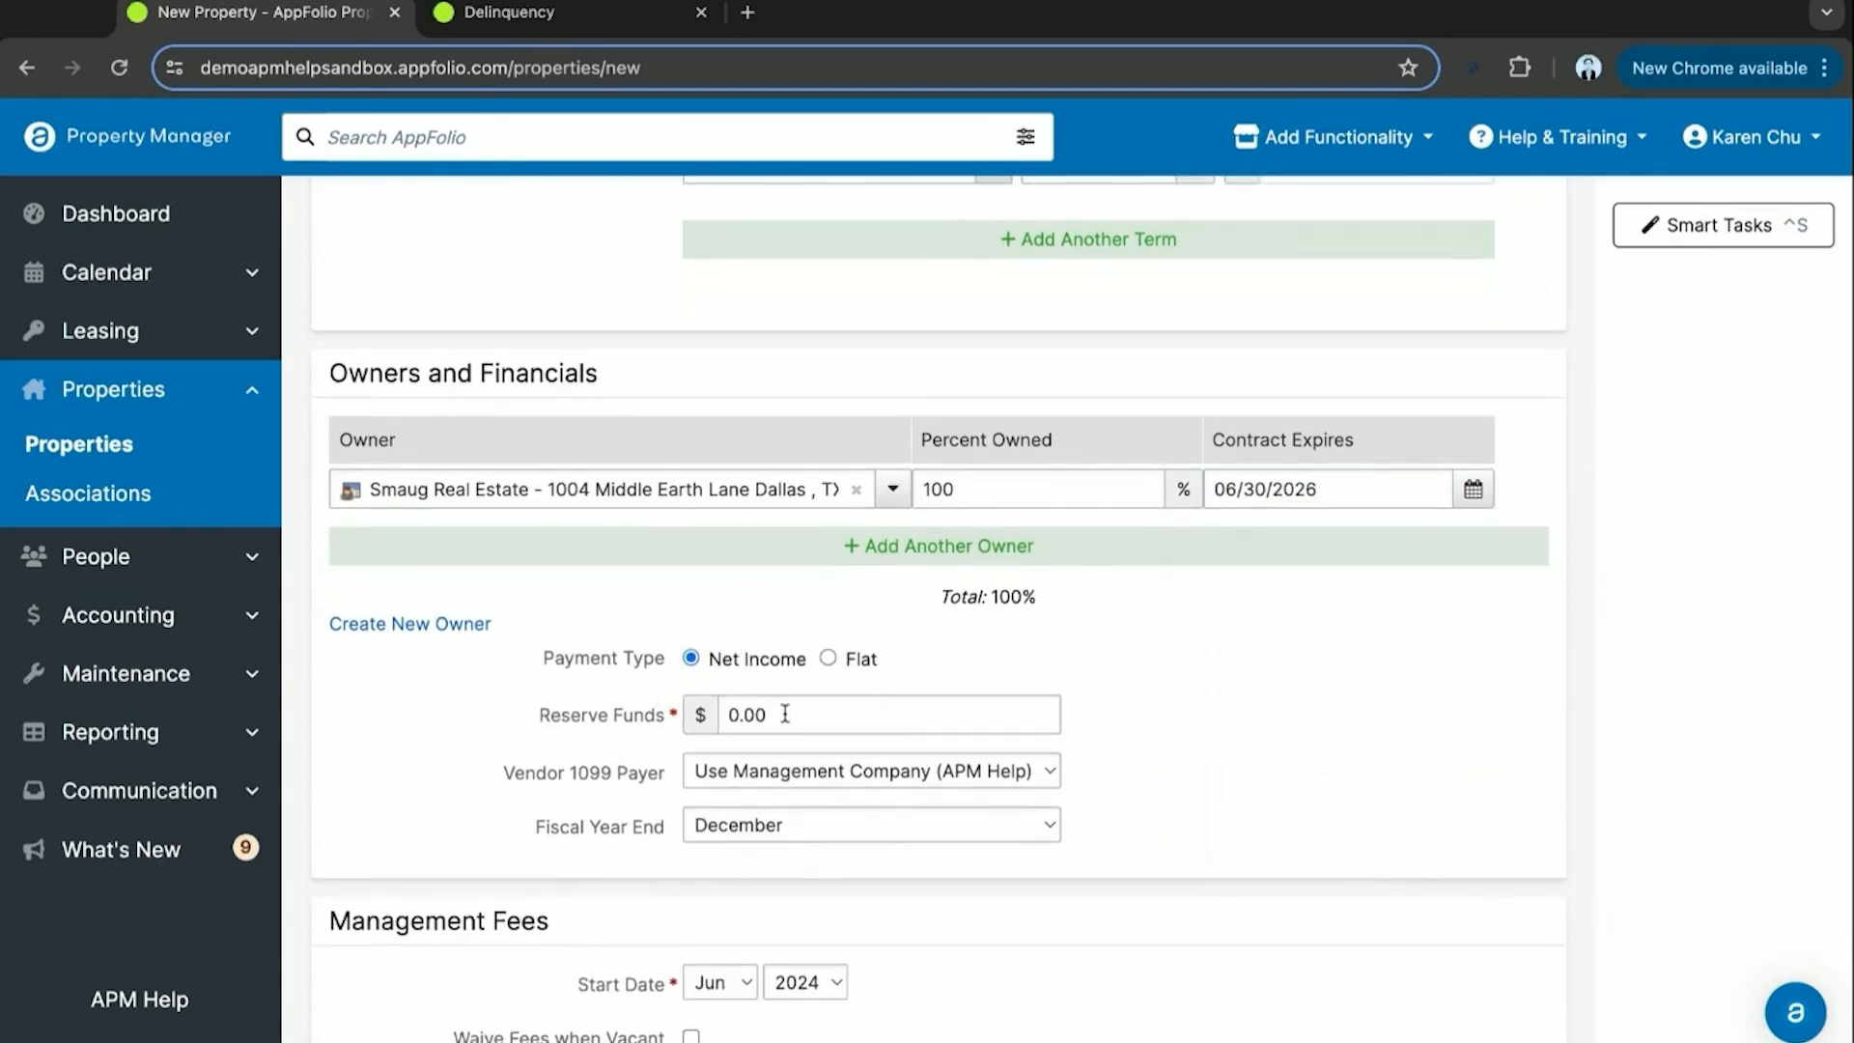
click(763, 716)
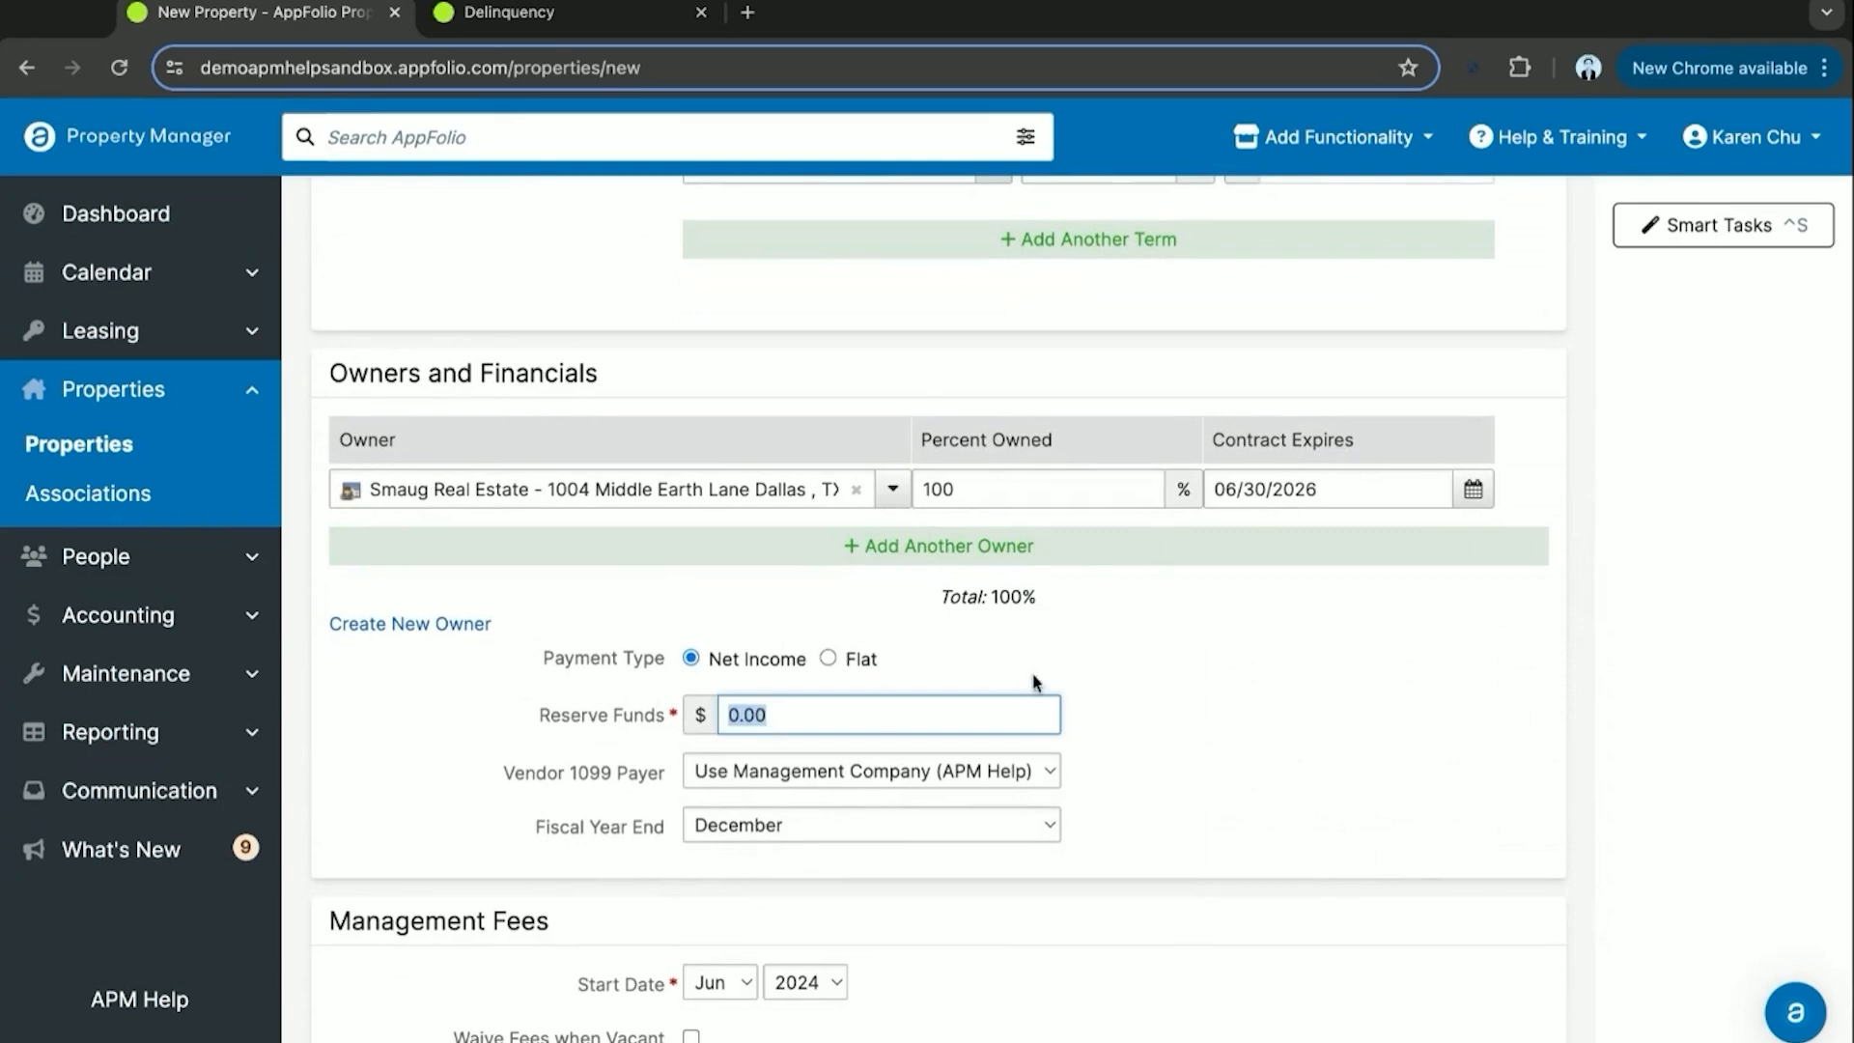
text(300.00)
click(1221, 671)
click(811, 722)
click(1111, 676)
scroll(995, 671, down, 1)
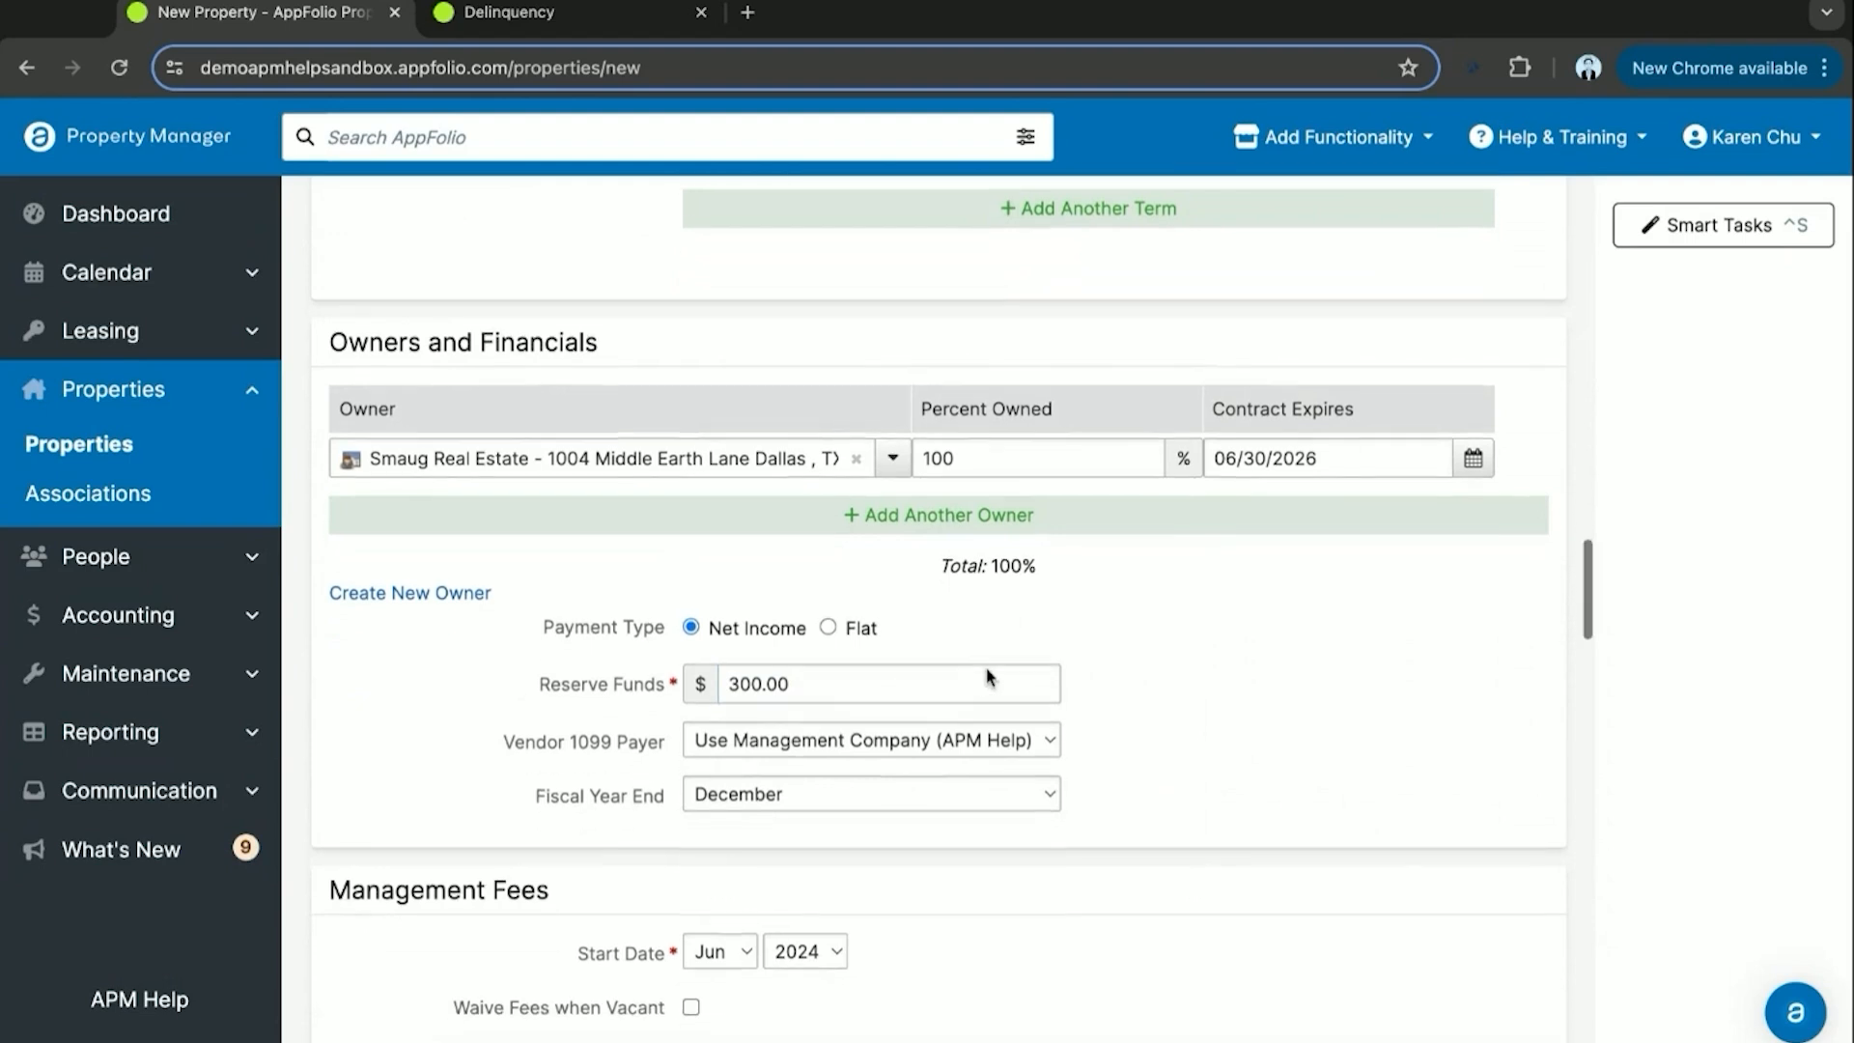
Change the owner payment type to Flat with a payment amount of $1,000.
scroll(1079, 602, down, 1)
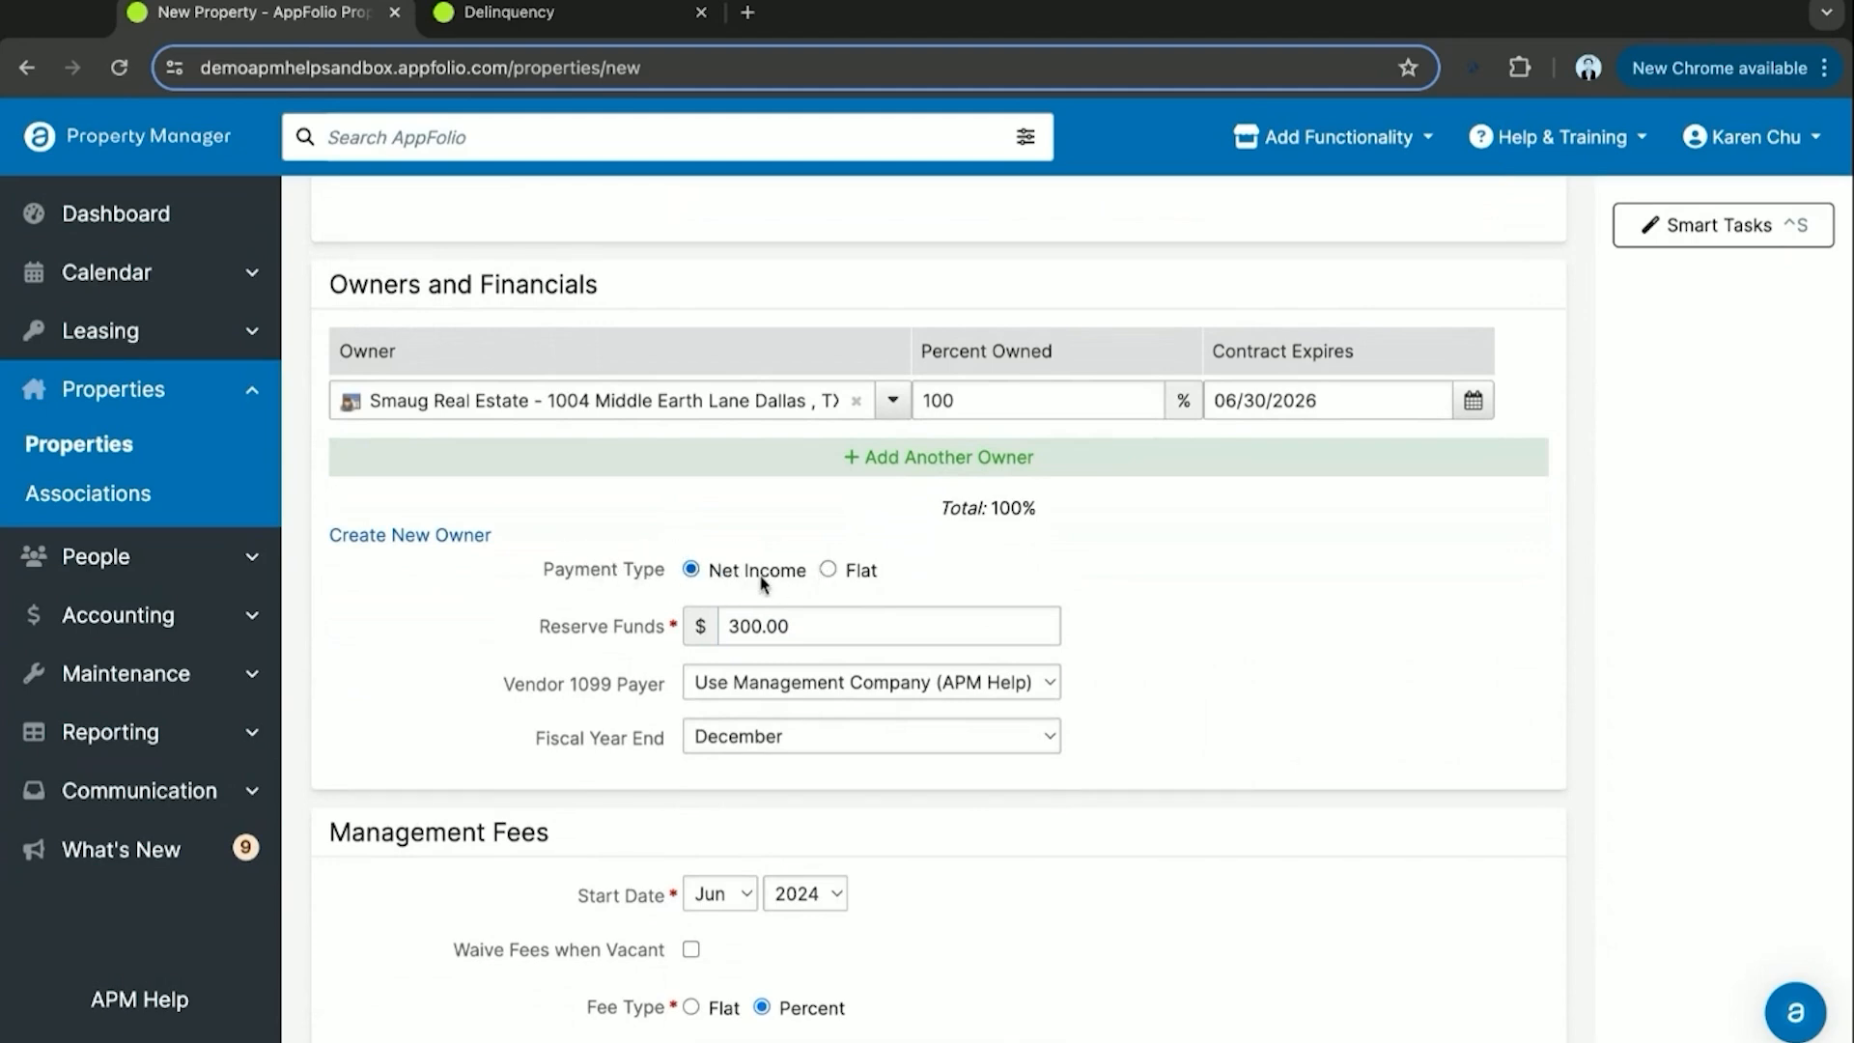
click(828, 570)
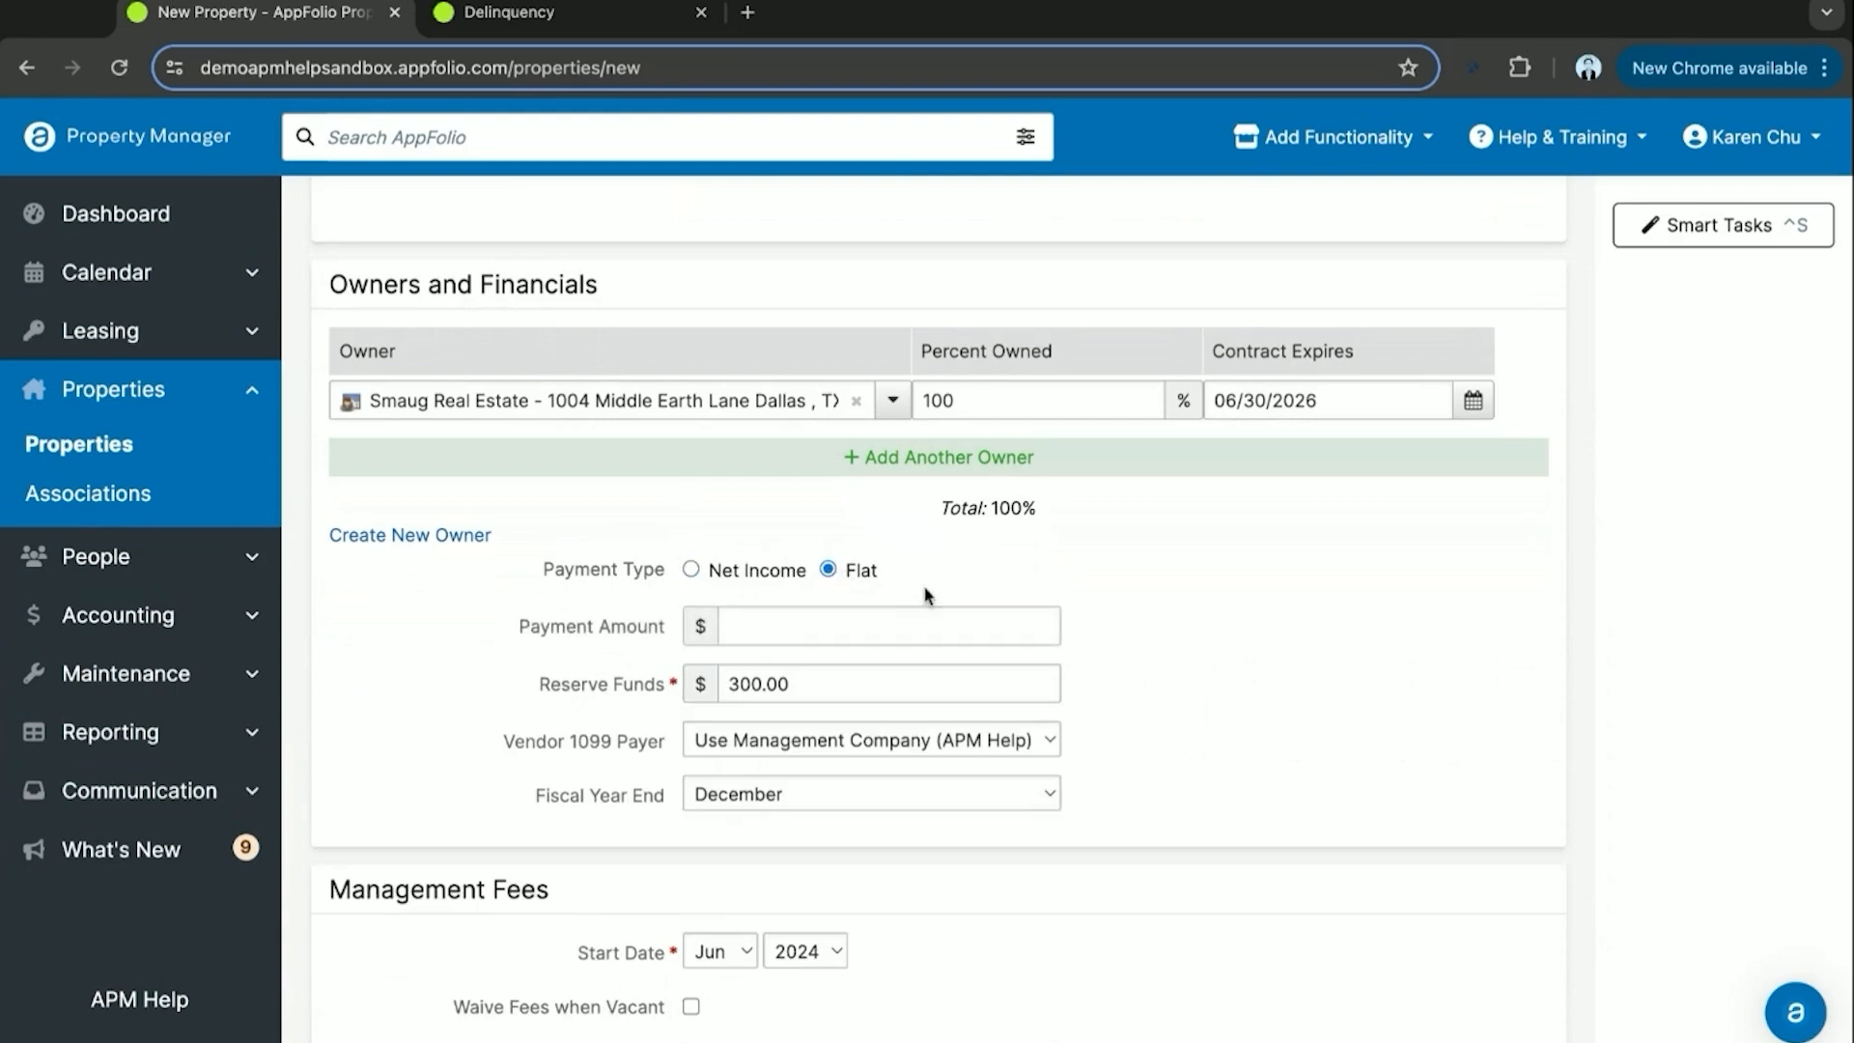
click(828, 620)
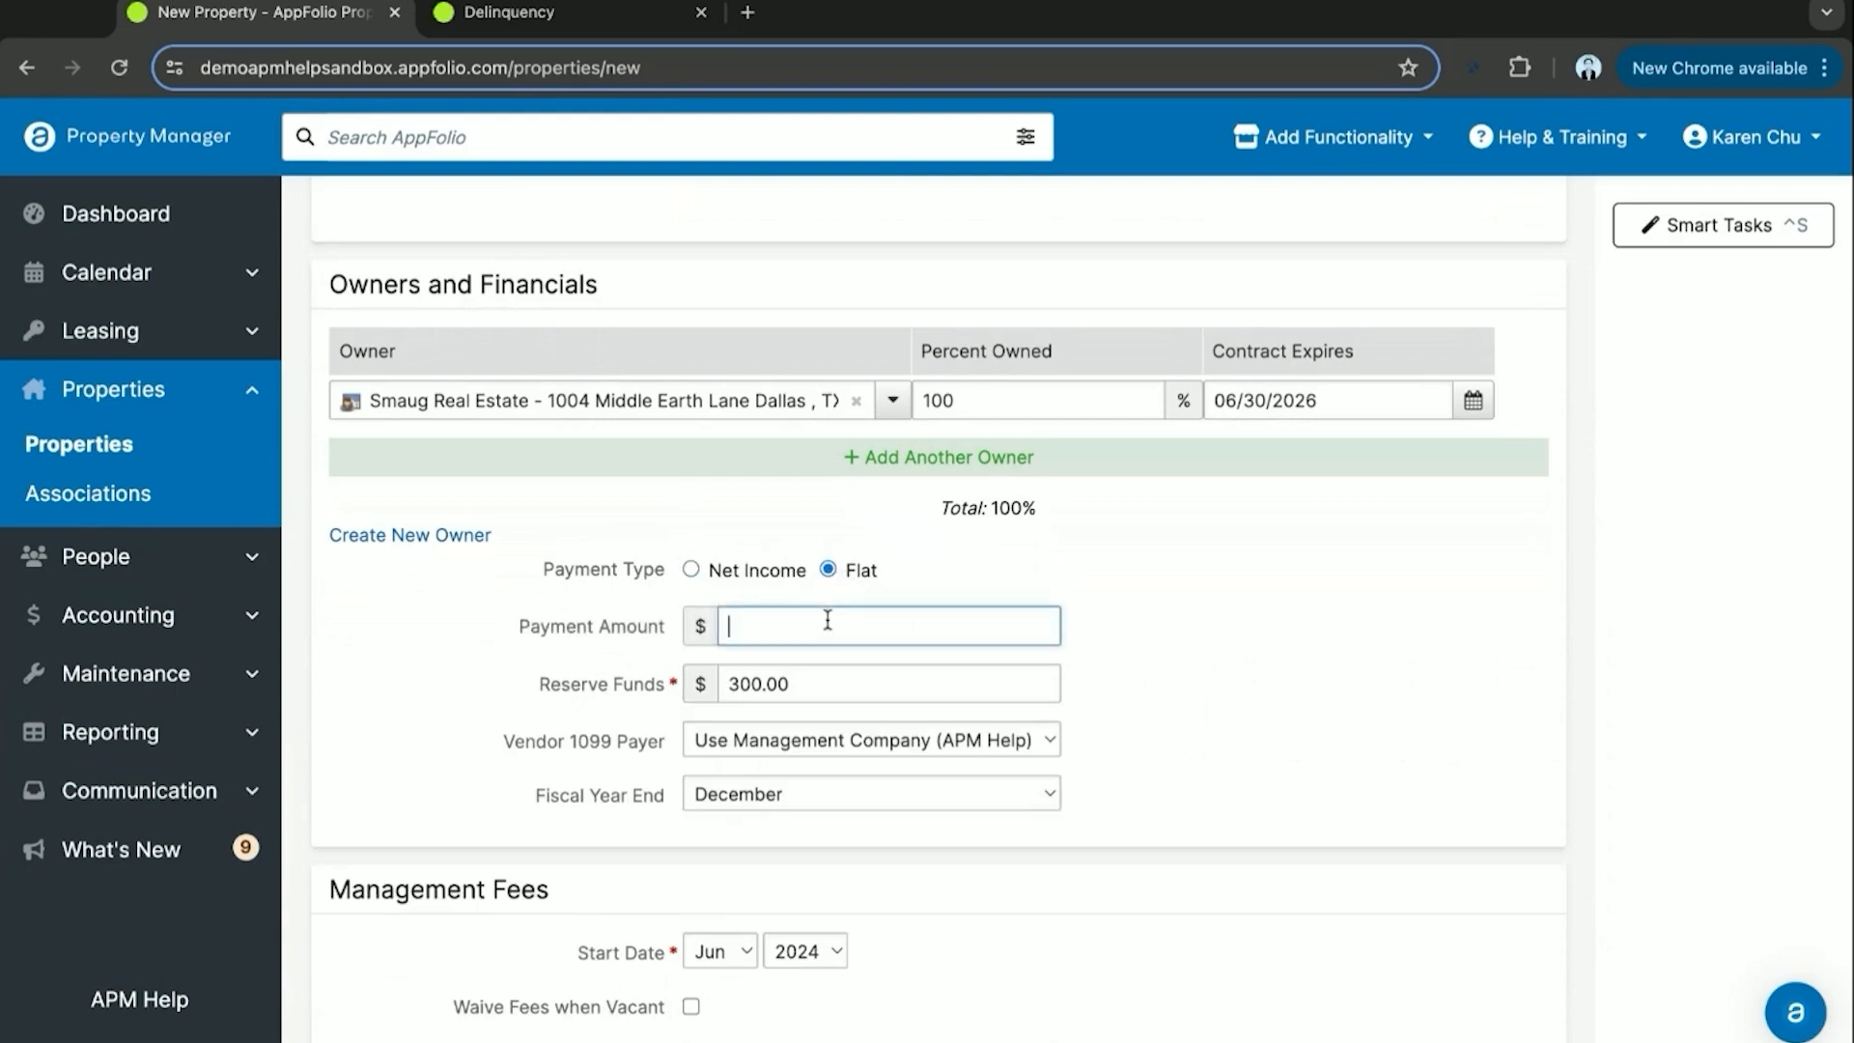
text(1,000)
click(1173, 648)
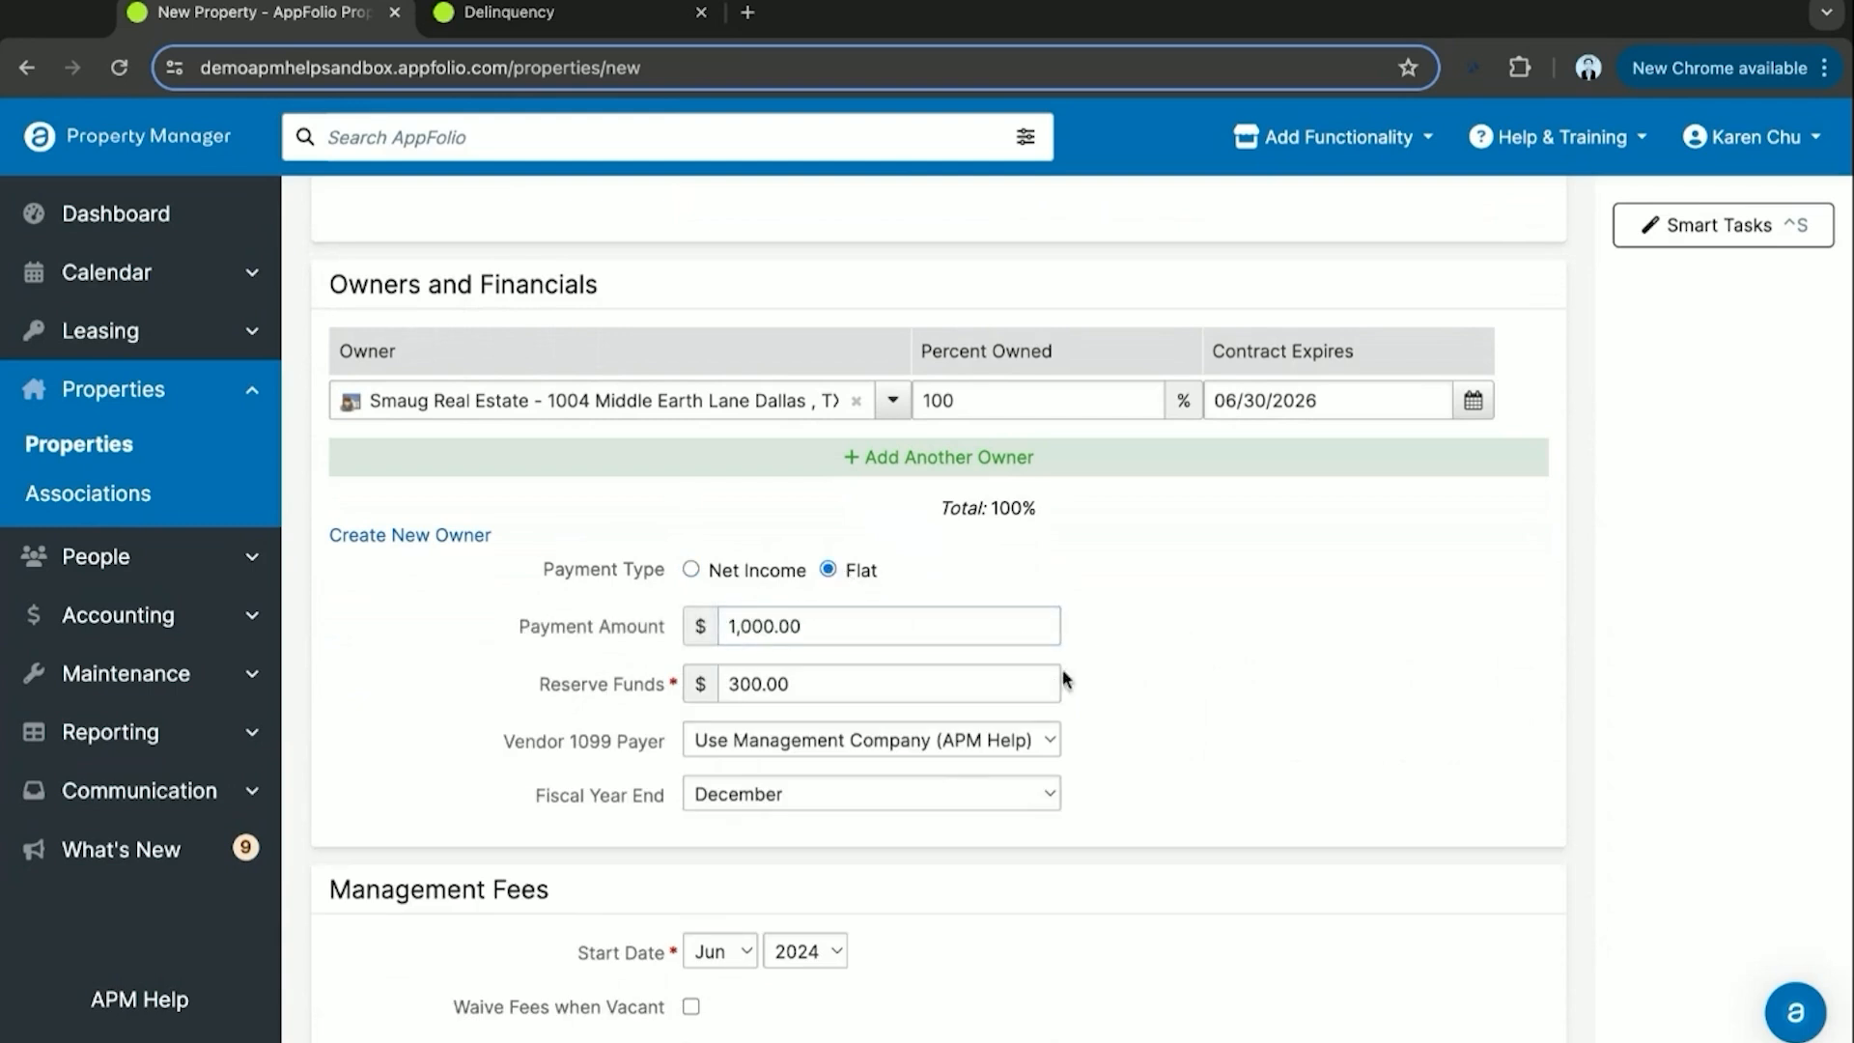
Review the vendor 1099 payer and fiscal year end settings, keeping December as the fiscal year end.
scroll(658, 670, down, 3)
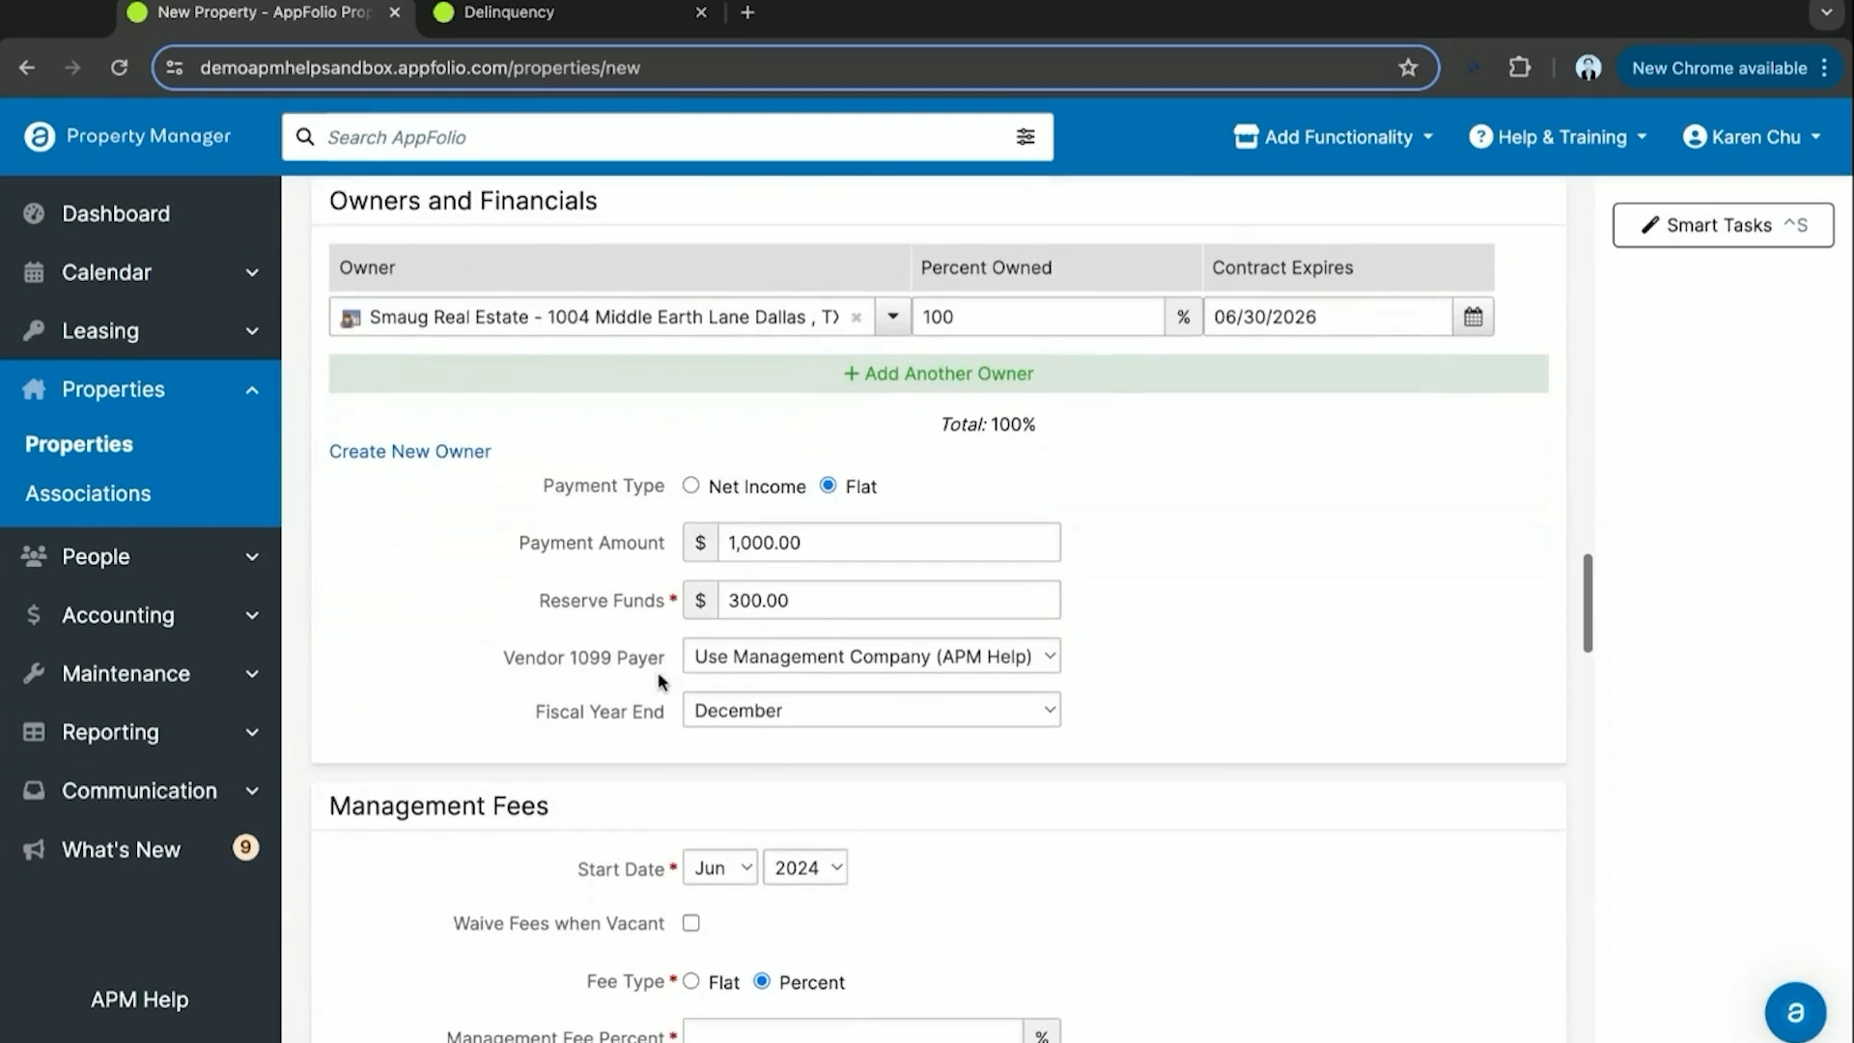
scroll(621, 749, down, 1)
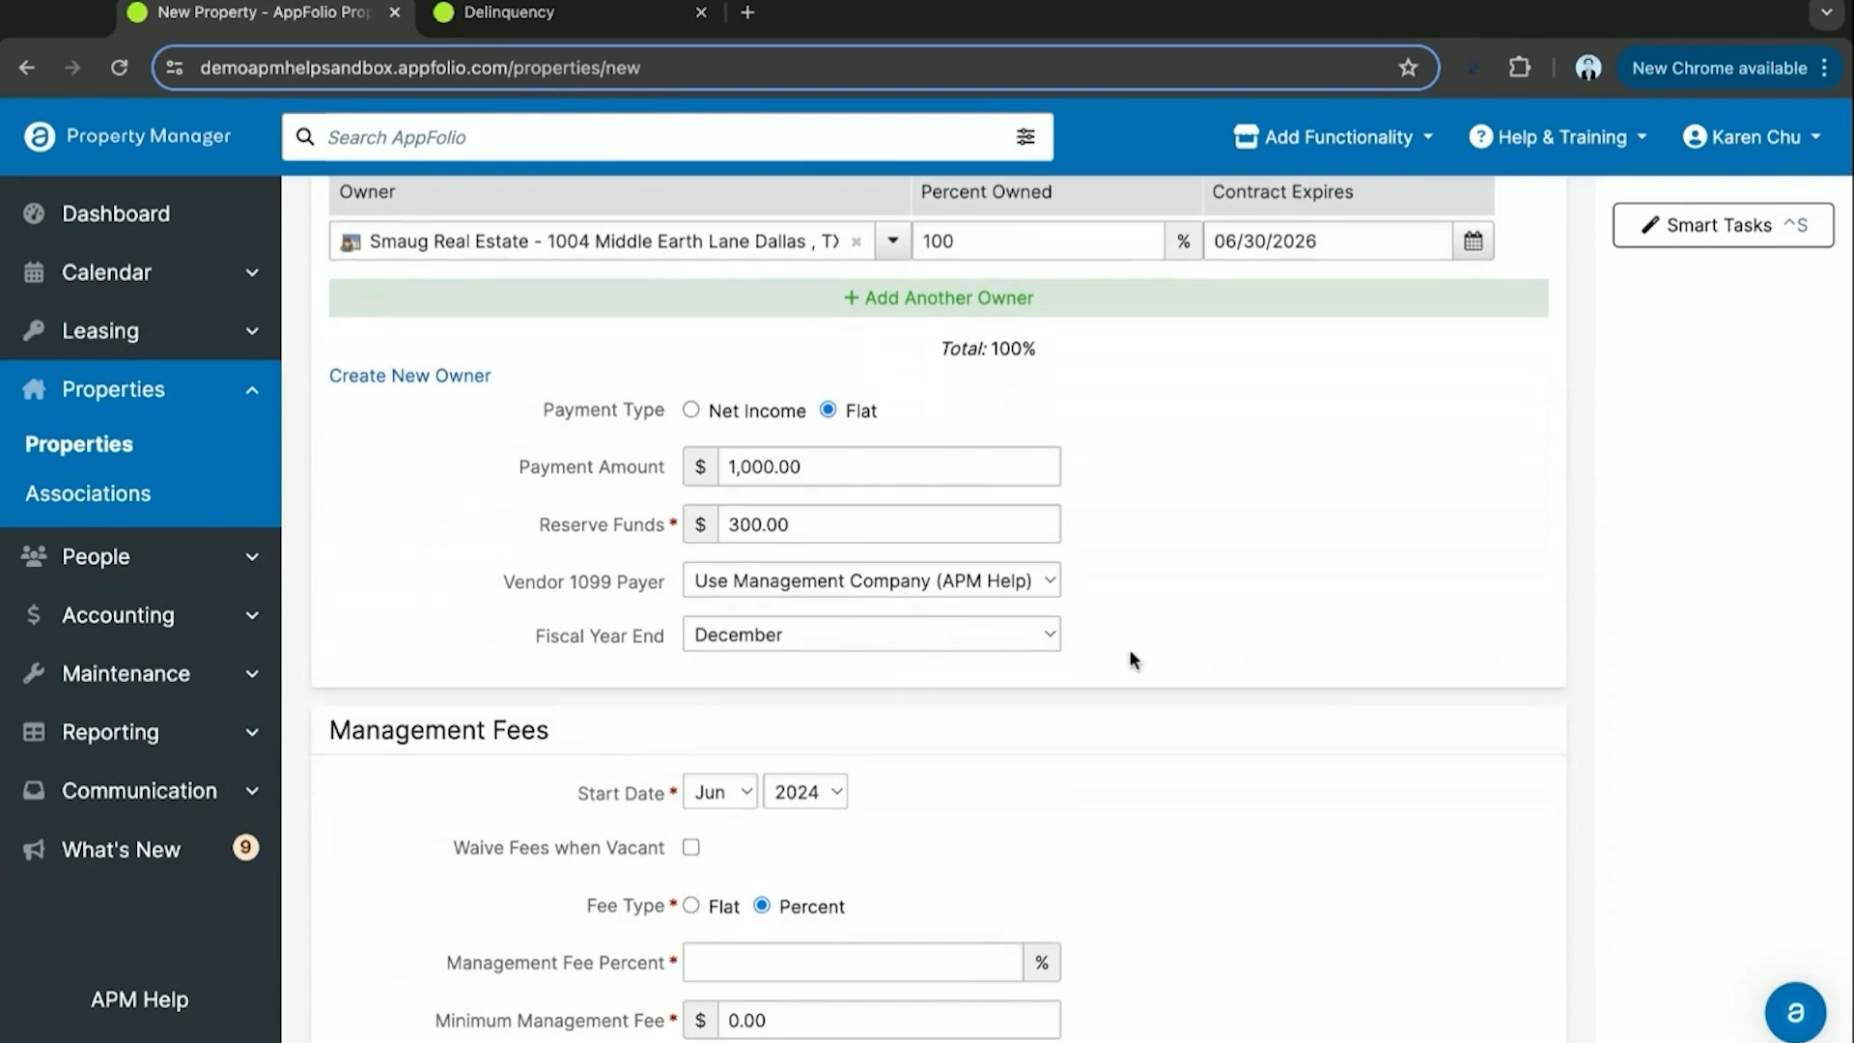
scroll(1128, 649, down, 1)
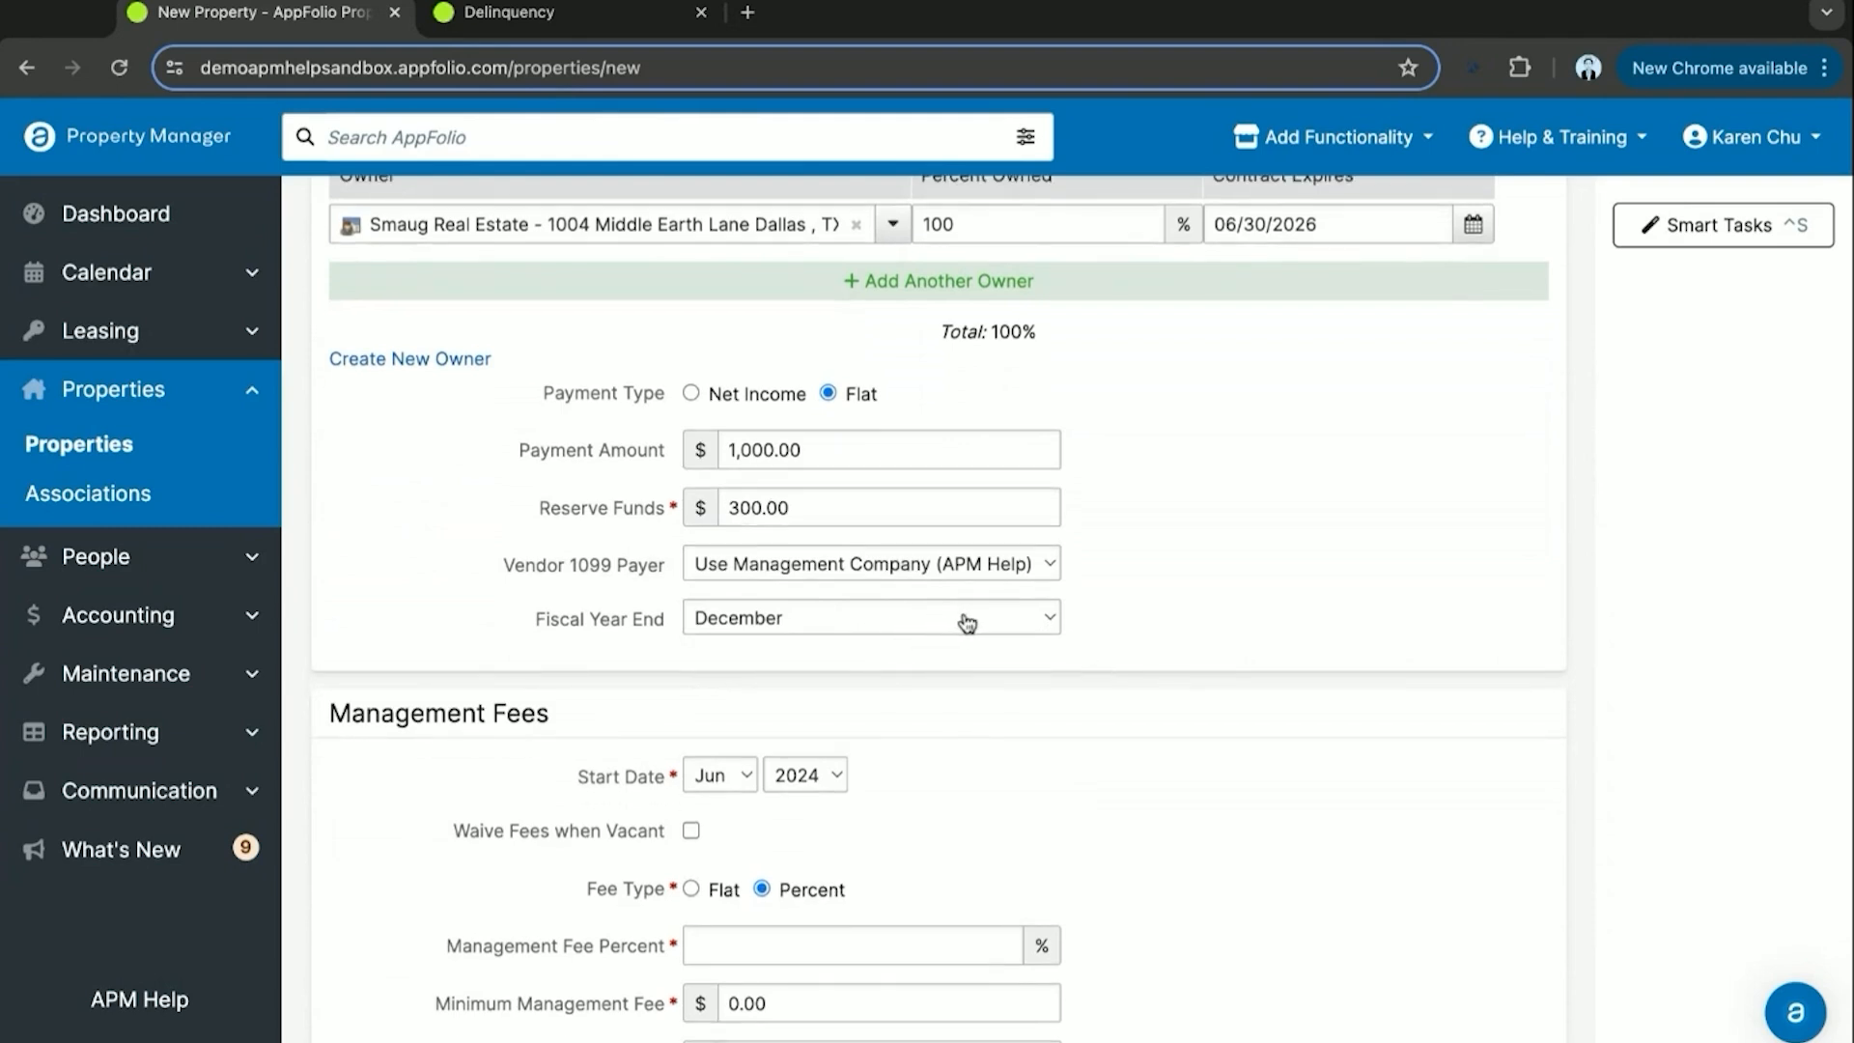
click(967, 621)
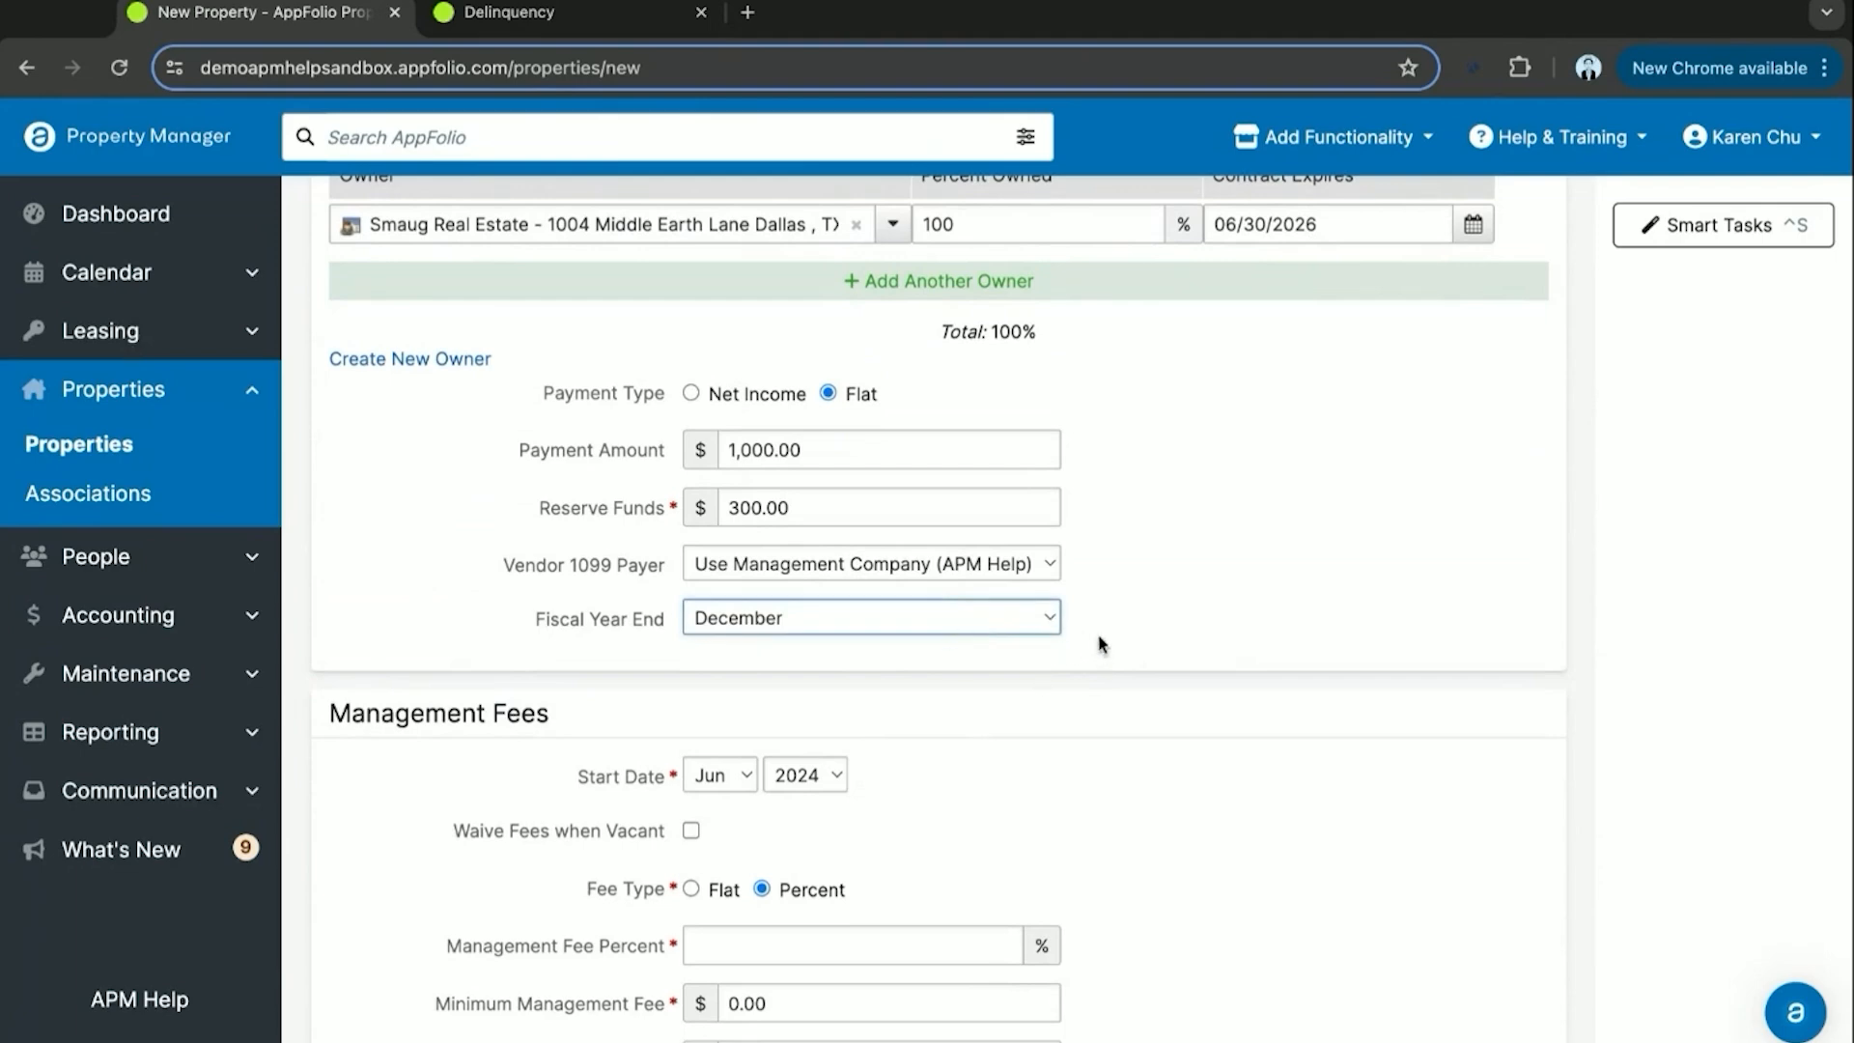
scroll(1101, 641, down, 1)
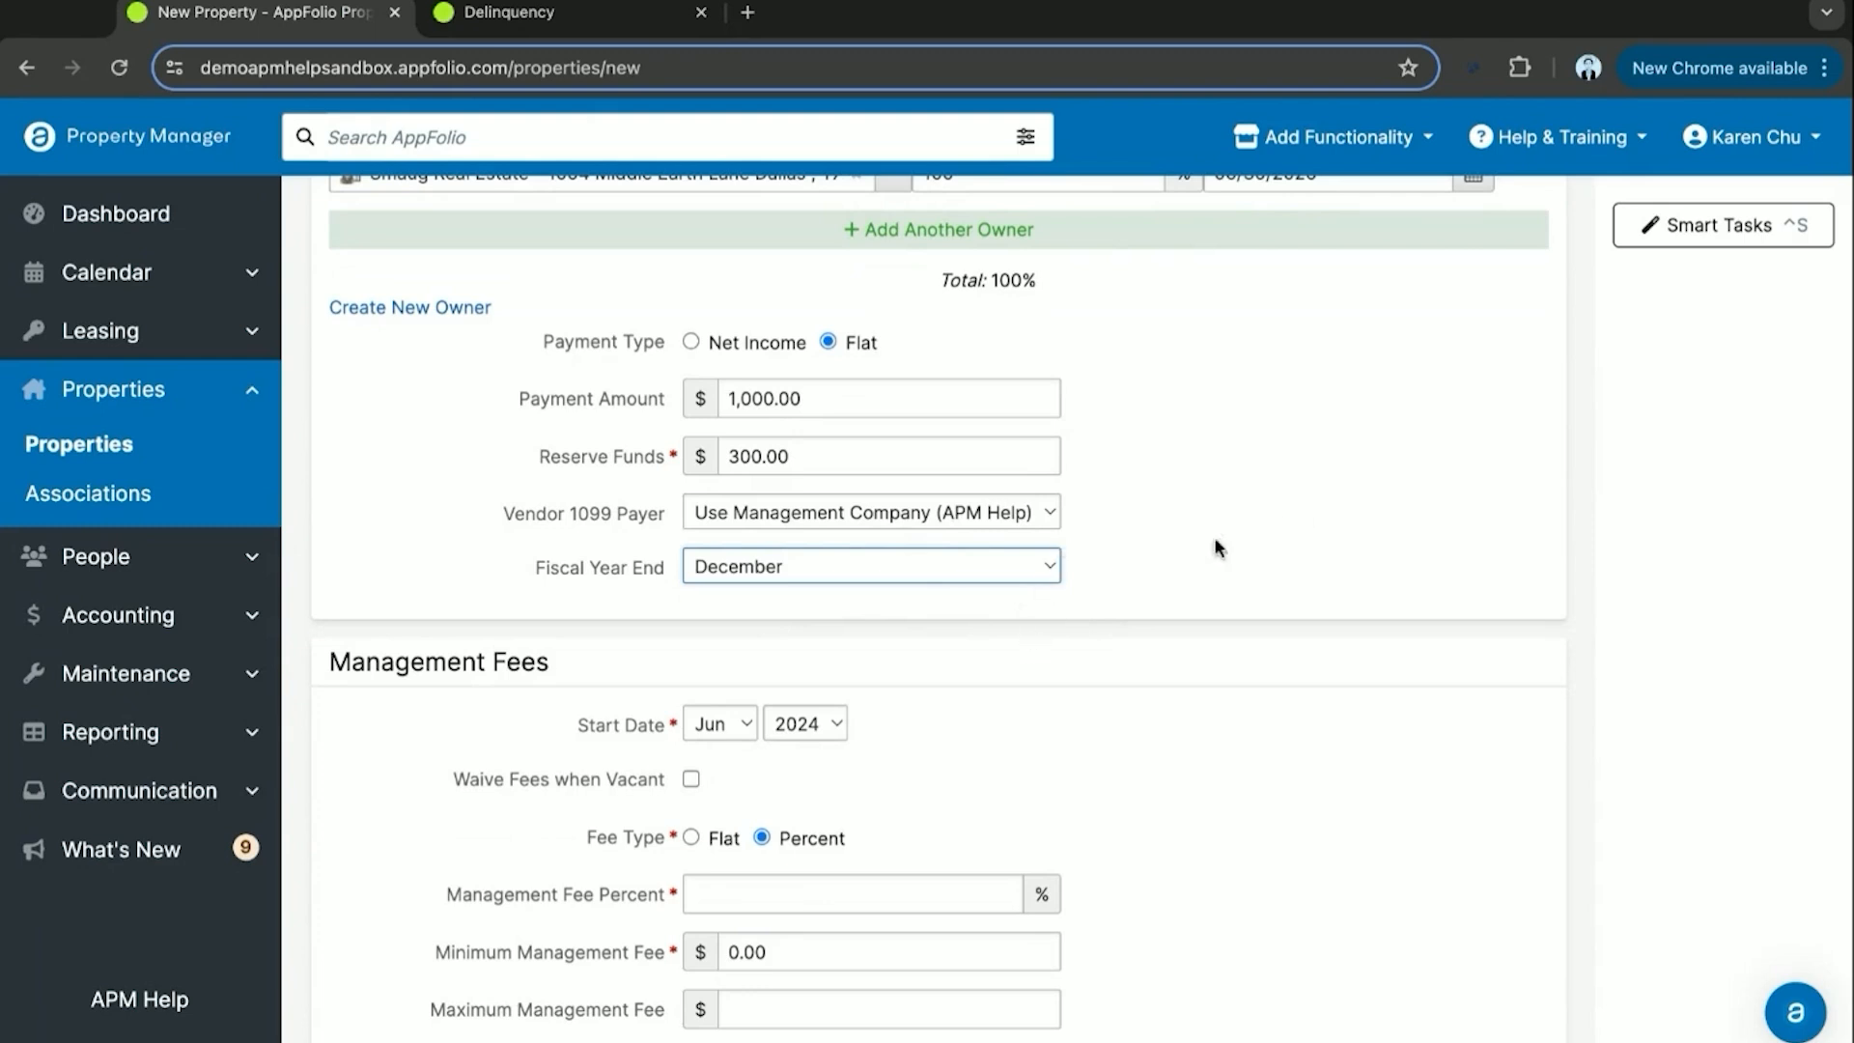
Set the management fee start date to May 2024 and waive the fees when units are vacant.
scroll(1088, 621, down, 3)
scroll(1088, 621, down, 2)
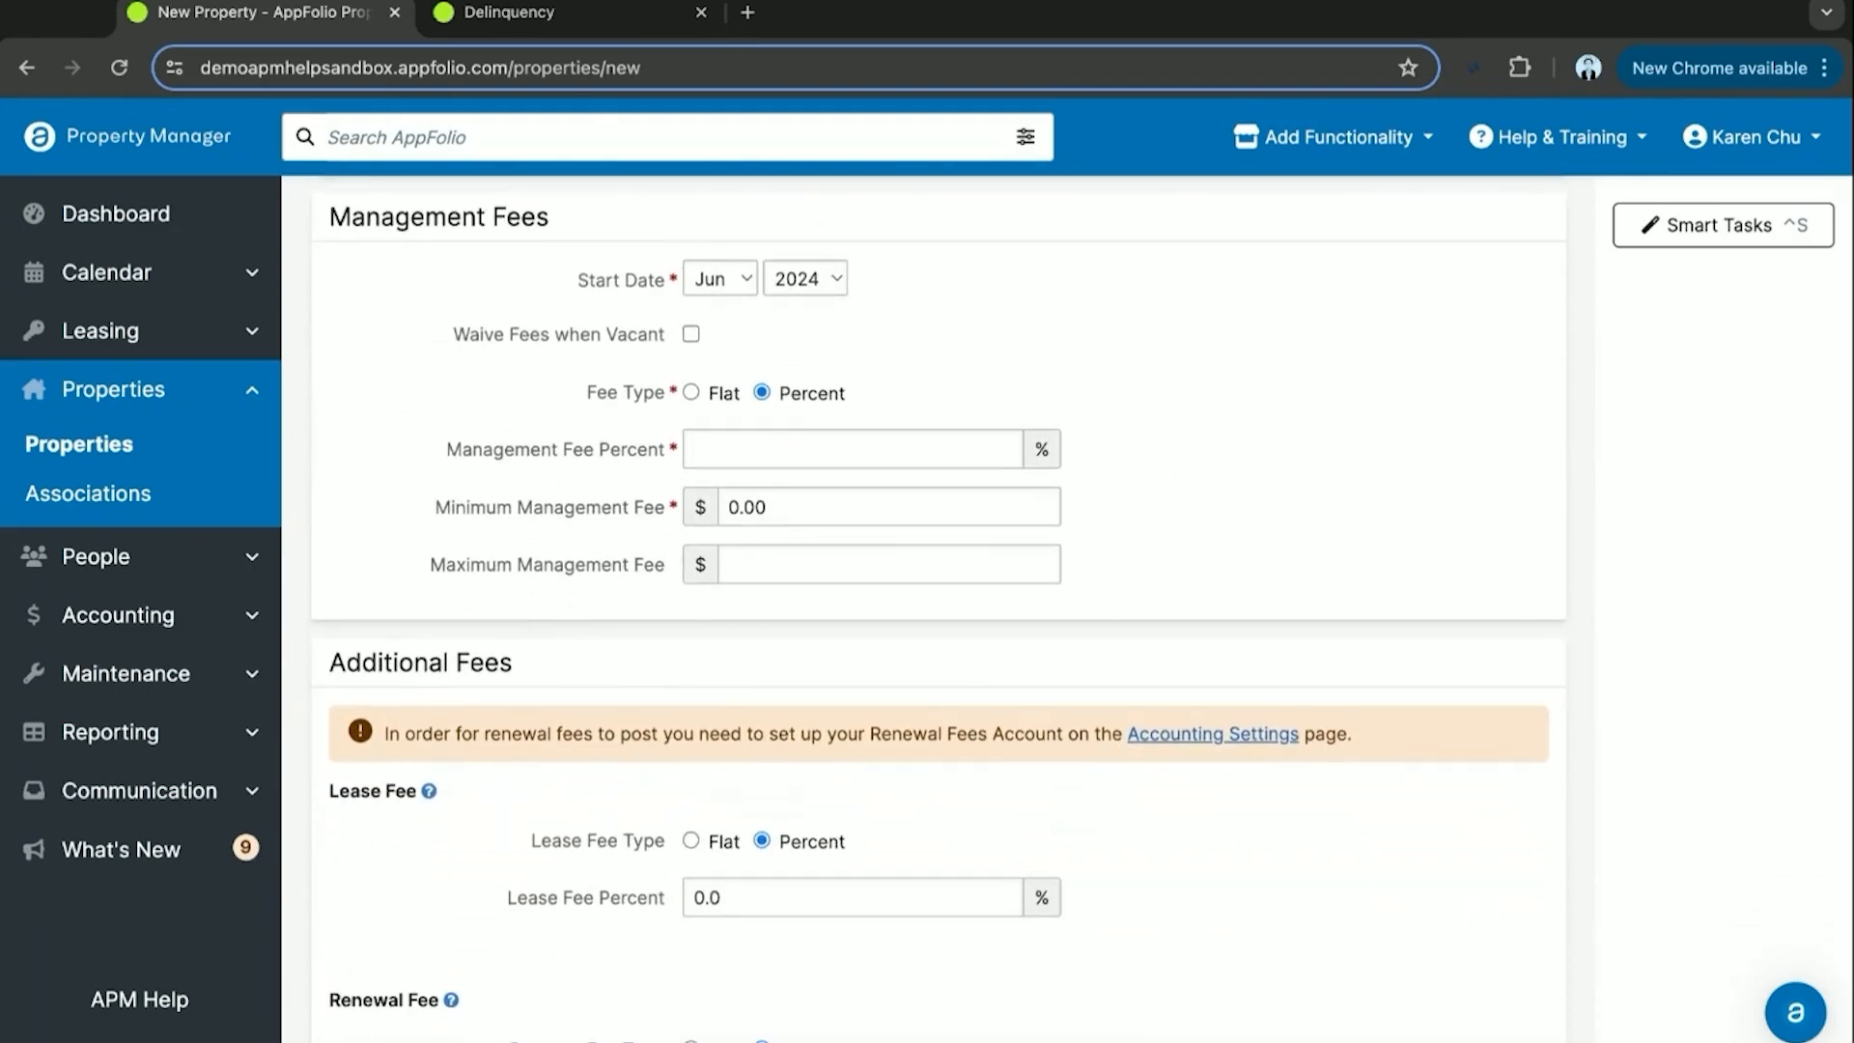
click(742, 290)
click(742, 290)
click(690, 334)
Keep the management fee type as Percent, with a 5% management fee and a $50.00 minimum management fee.
click(724, 393)
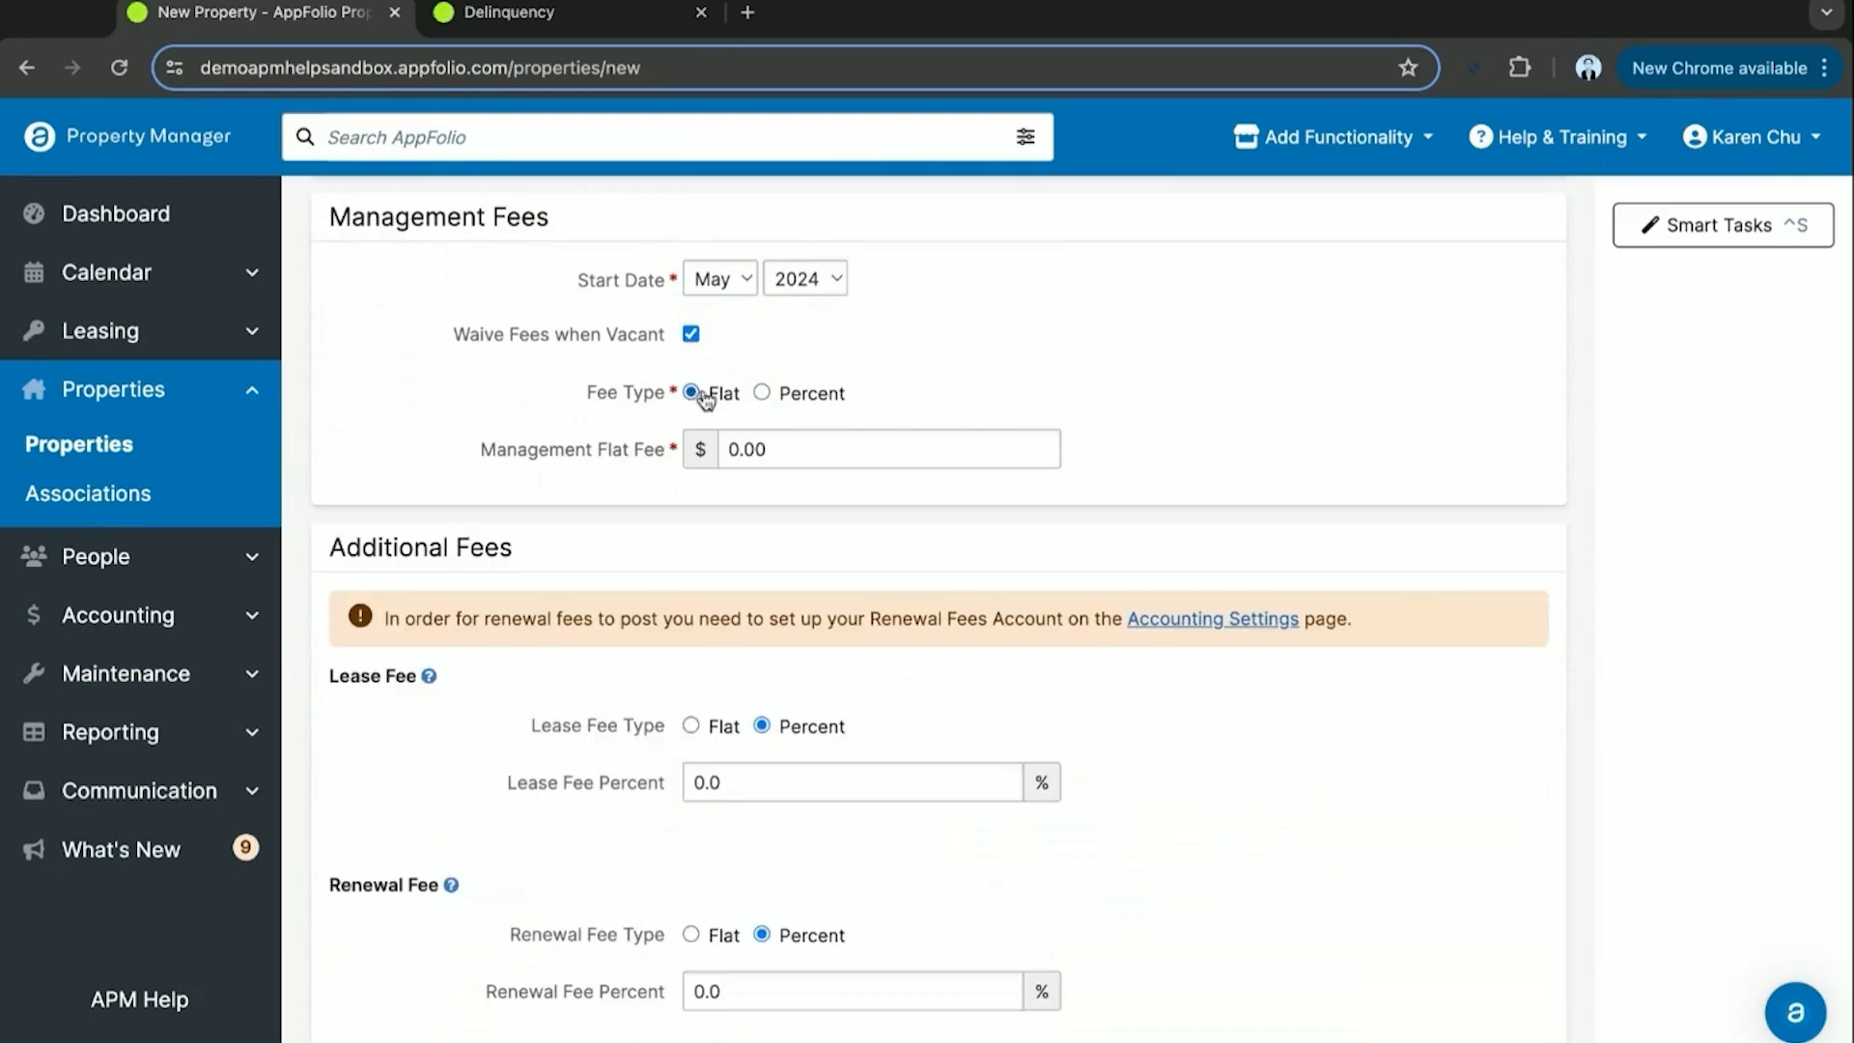
click(760, 394)
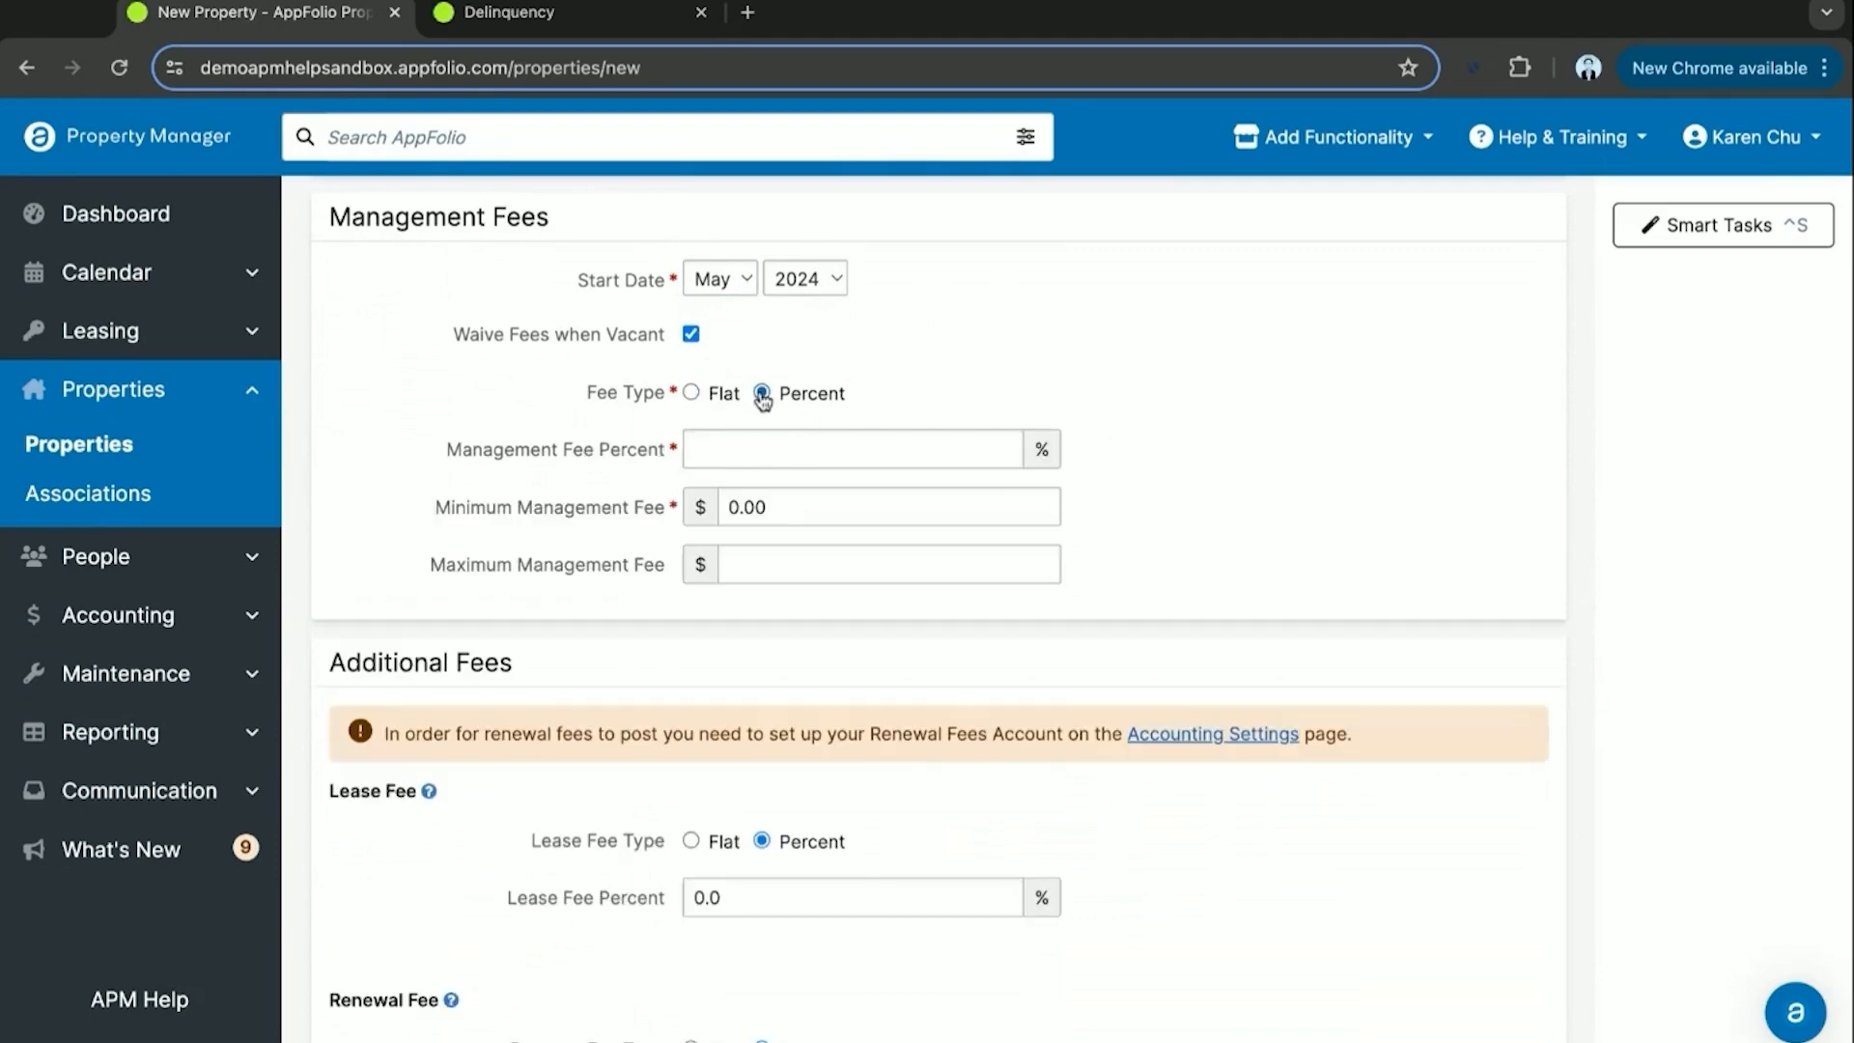
scroll(902, 416, down, 1)
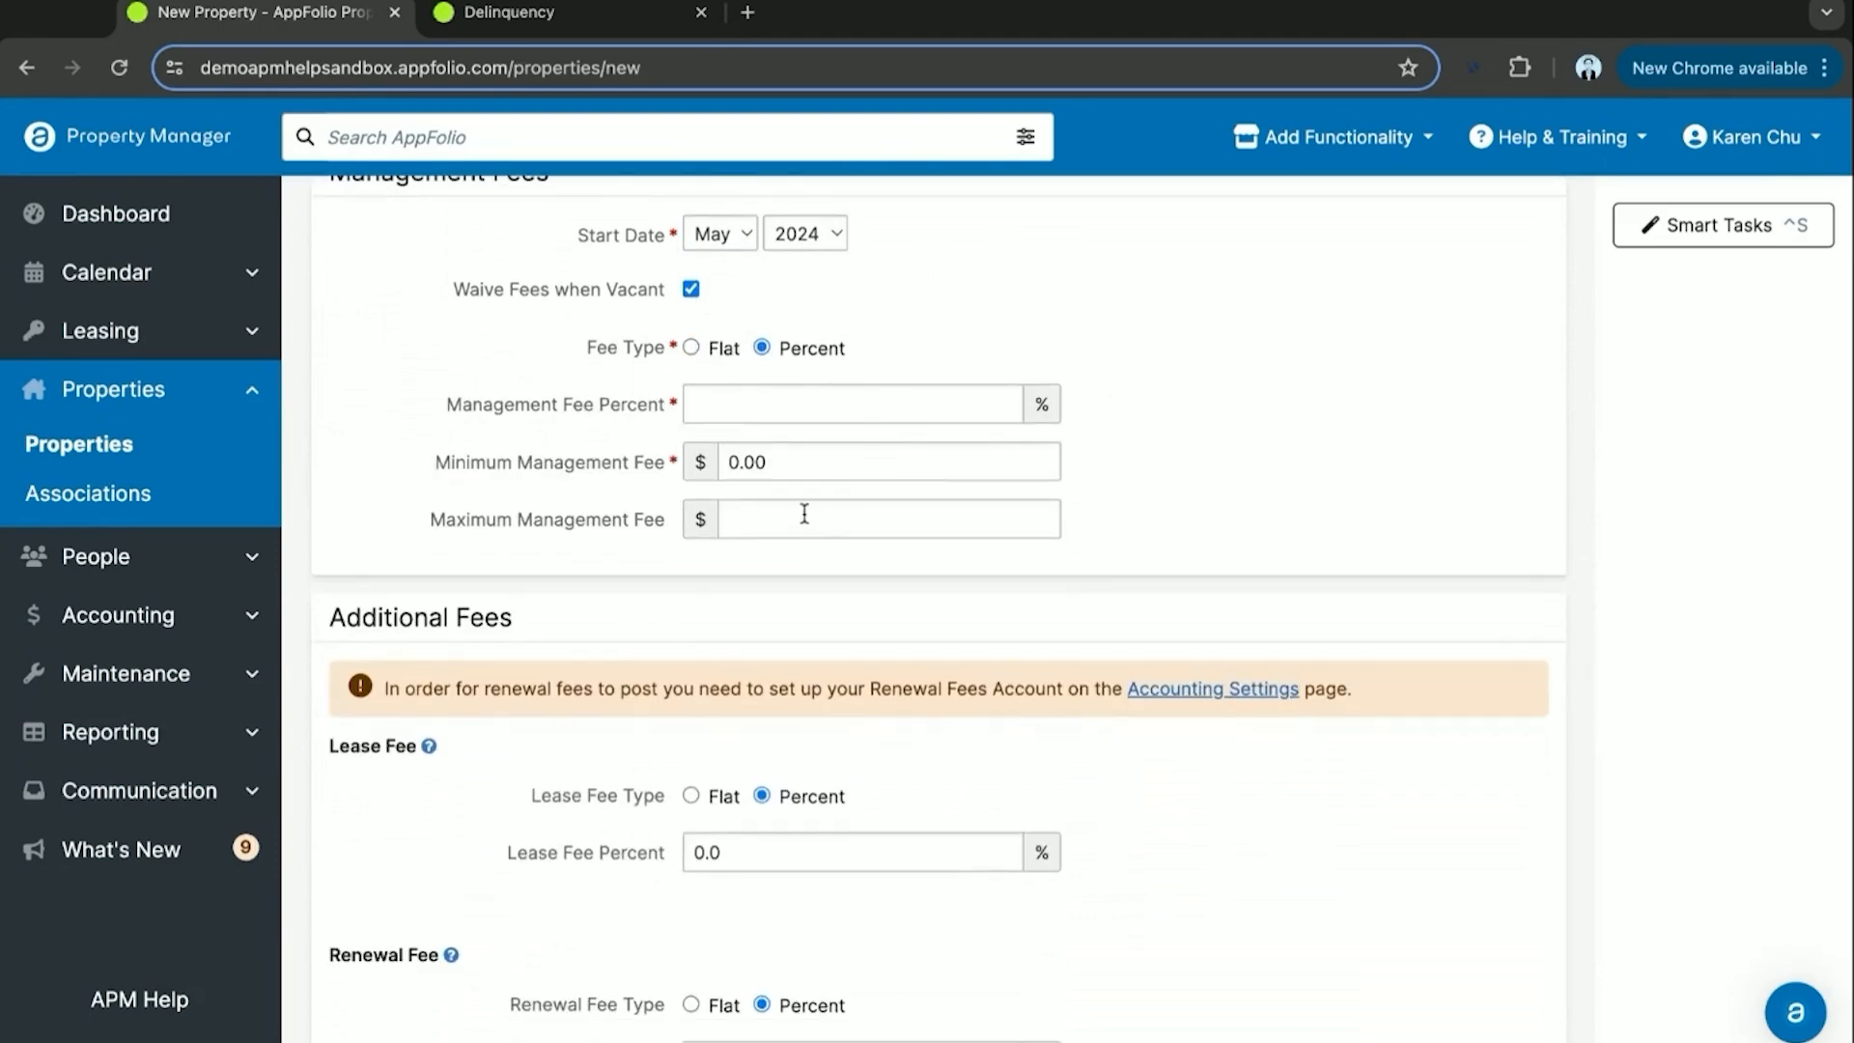
click(747, 401)
click(781, 521)
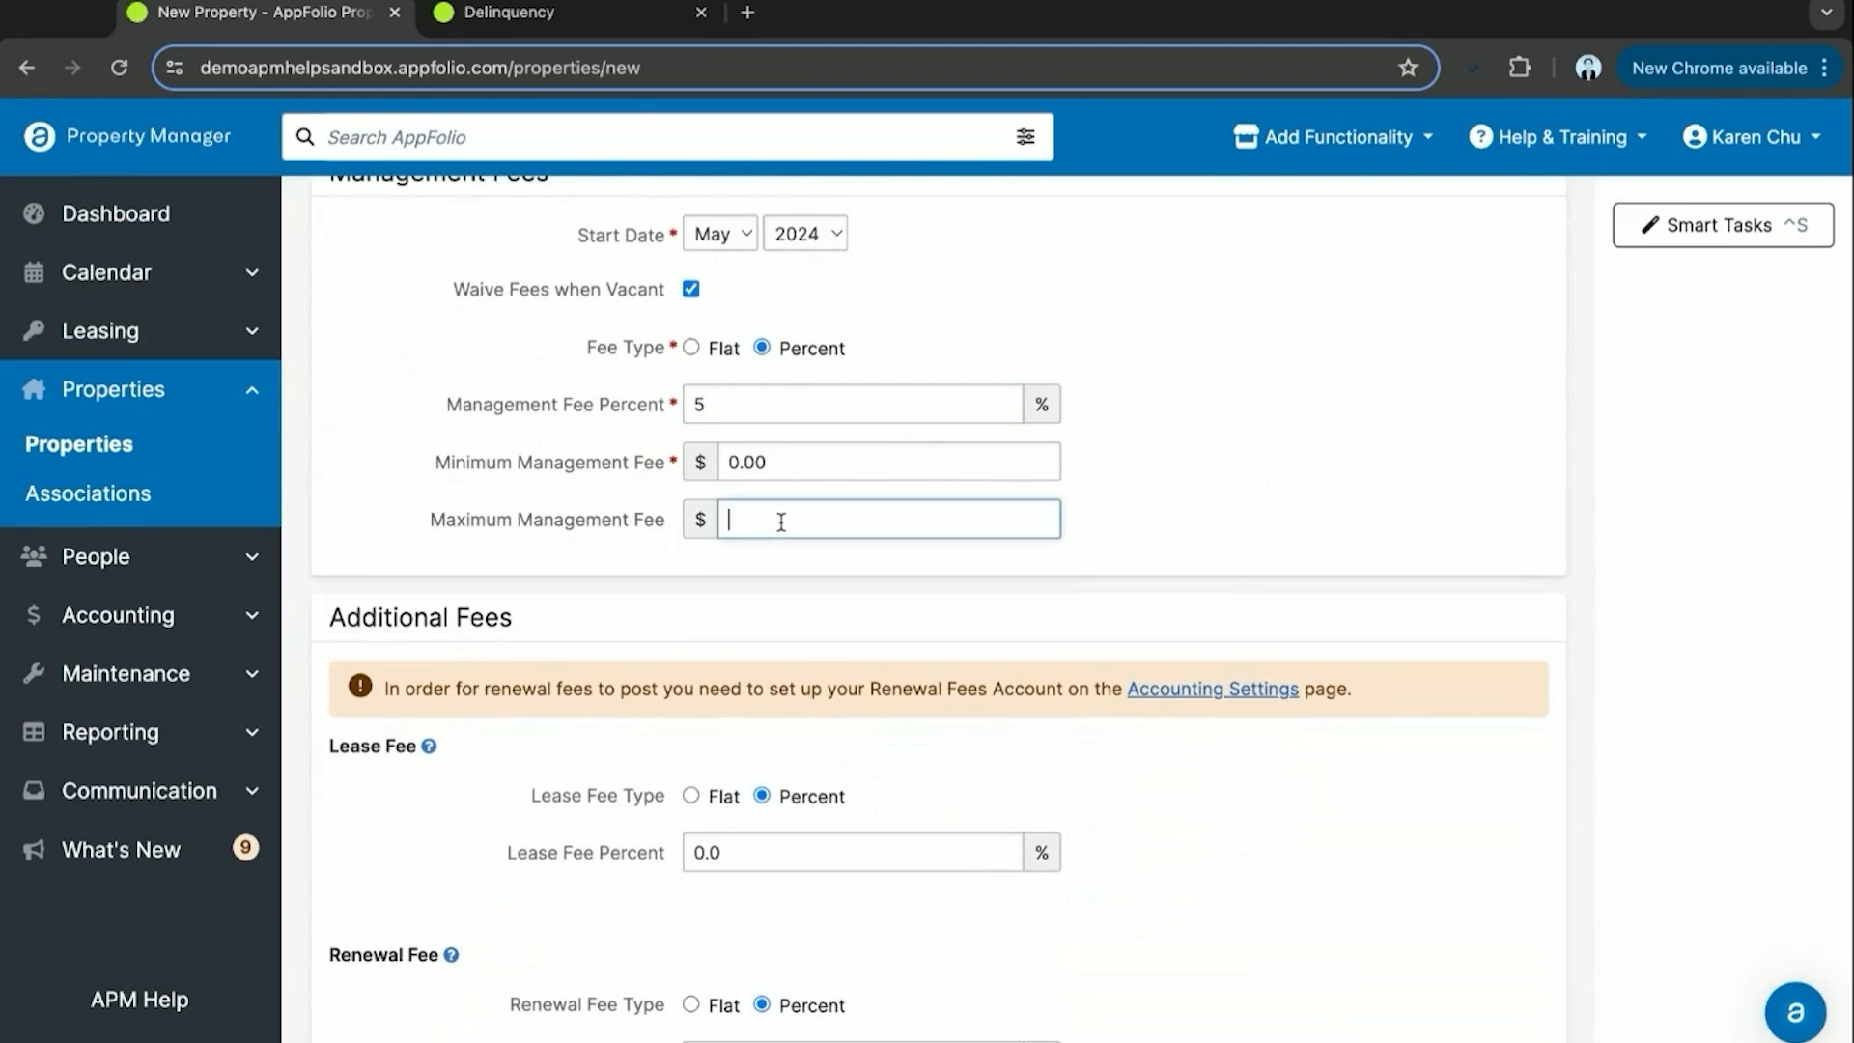
double_click(769, 463)
text(50)
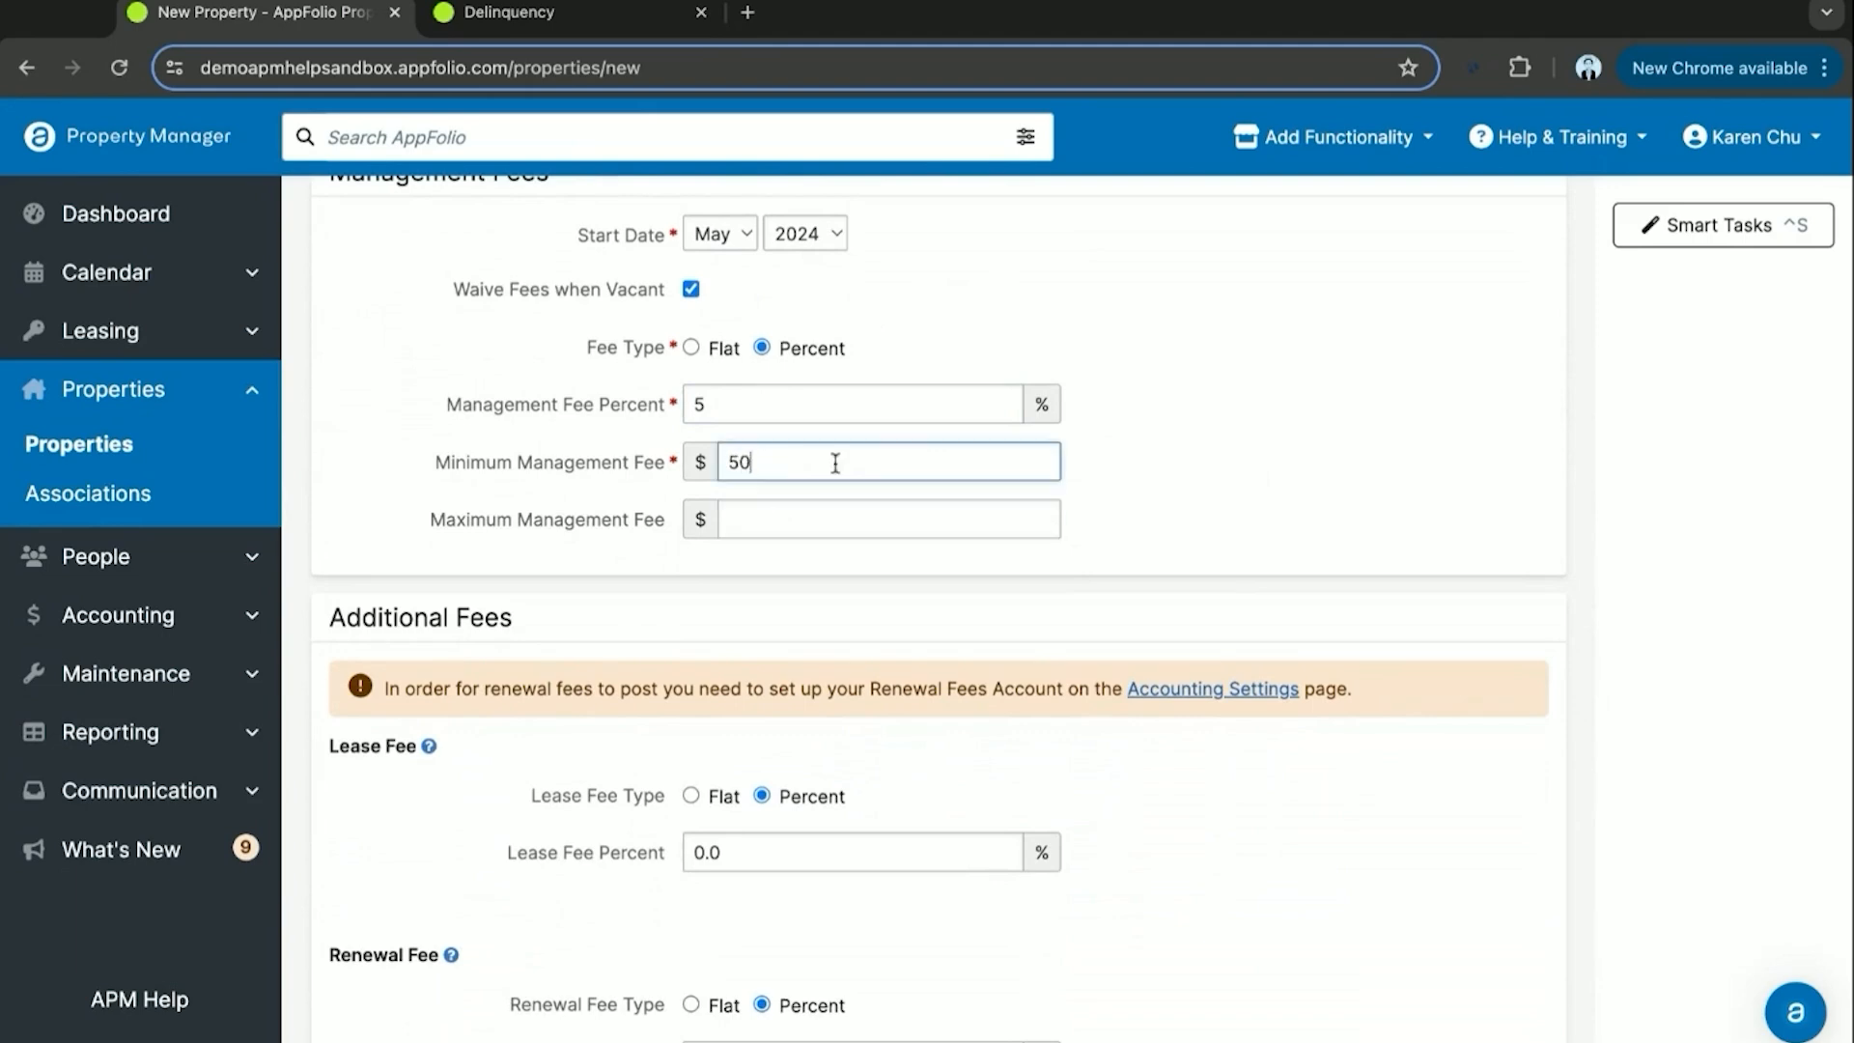
click(1145, 477)
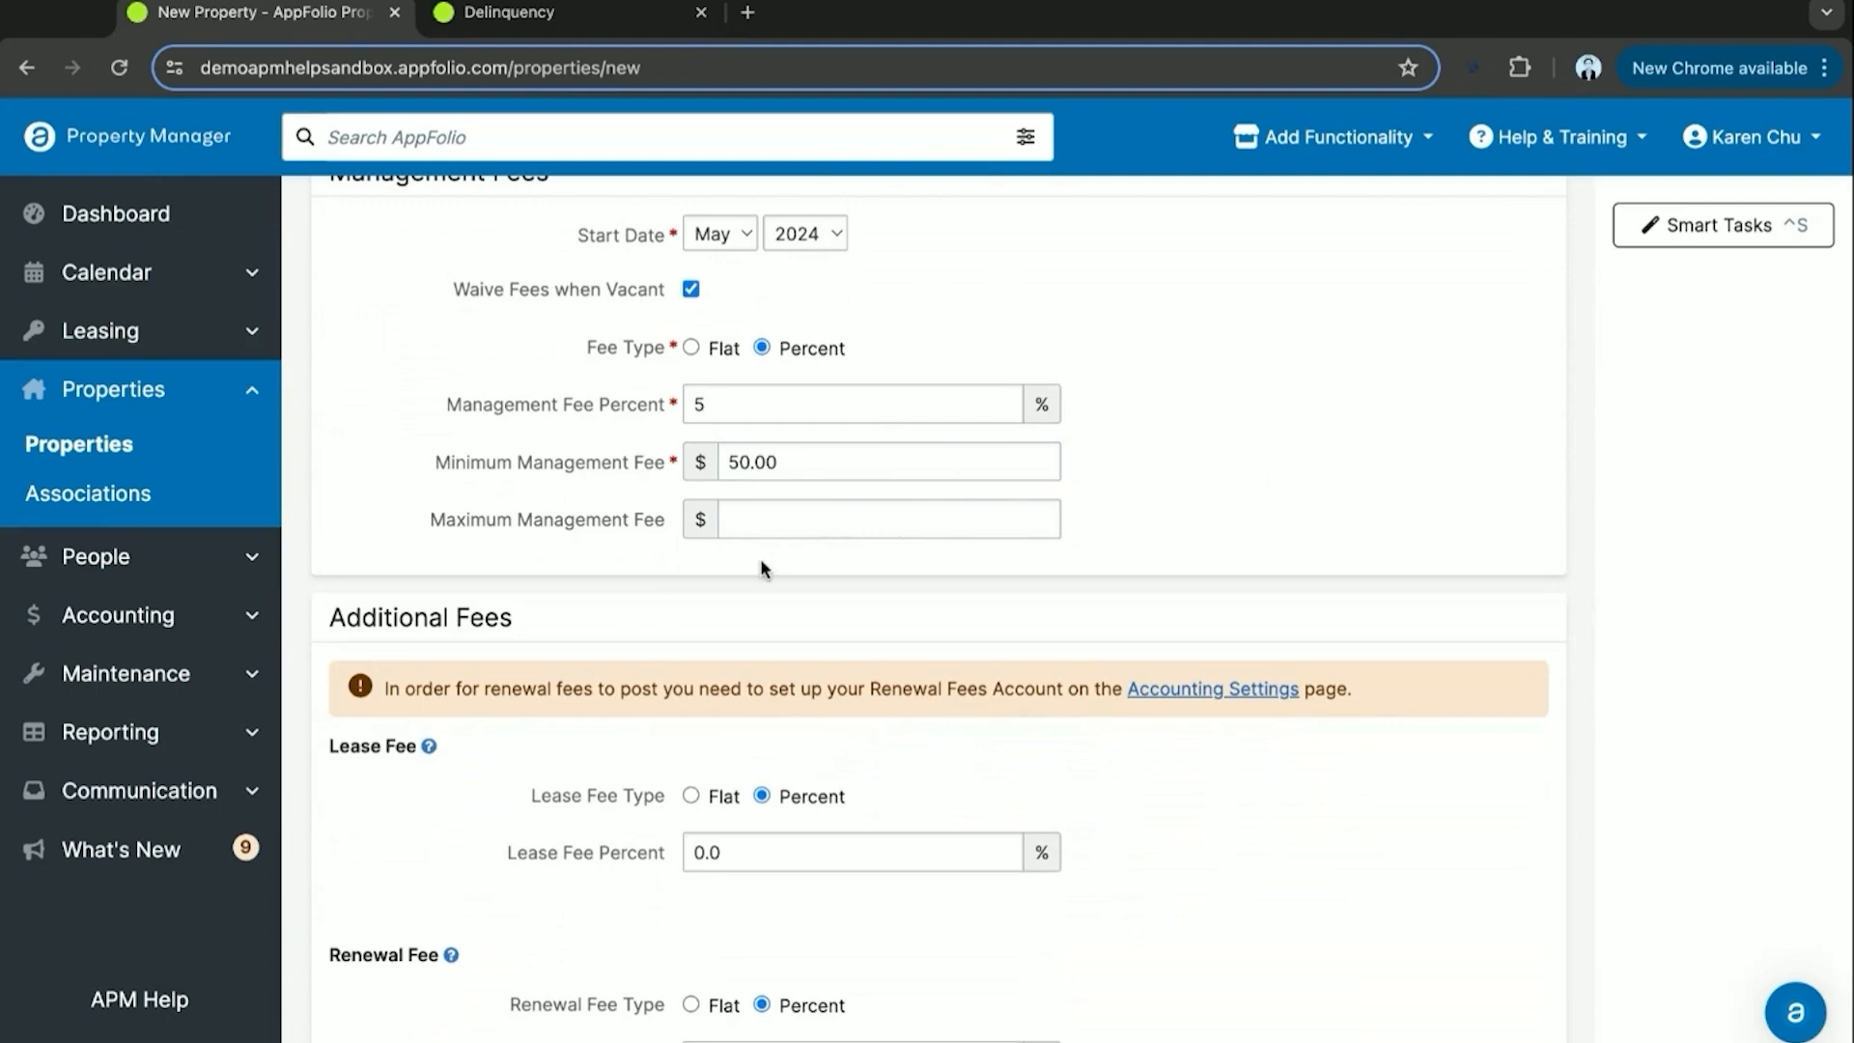
Change the lease fee type to Flat in the additional fees section.
scroll(761, 560, down, 3)
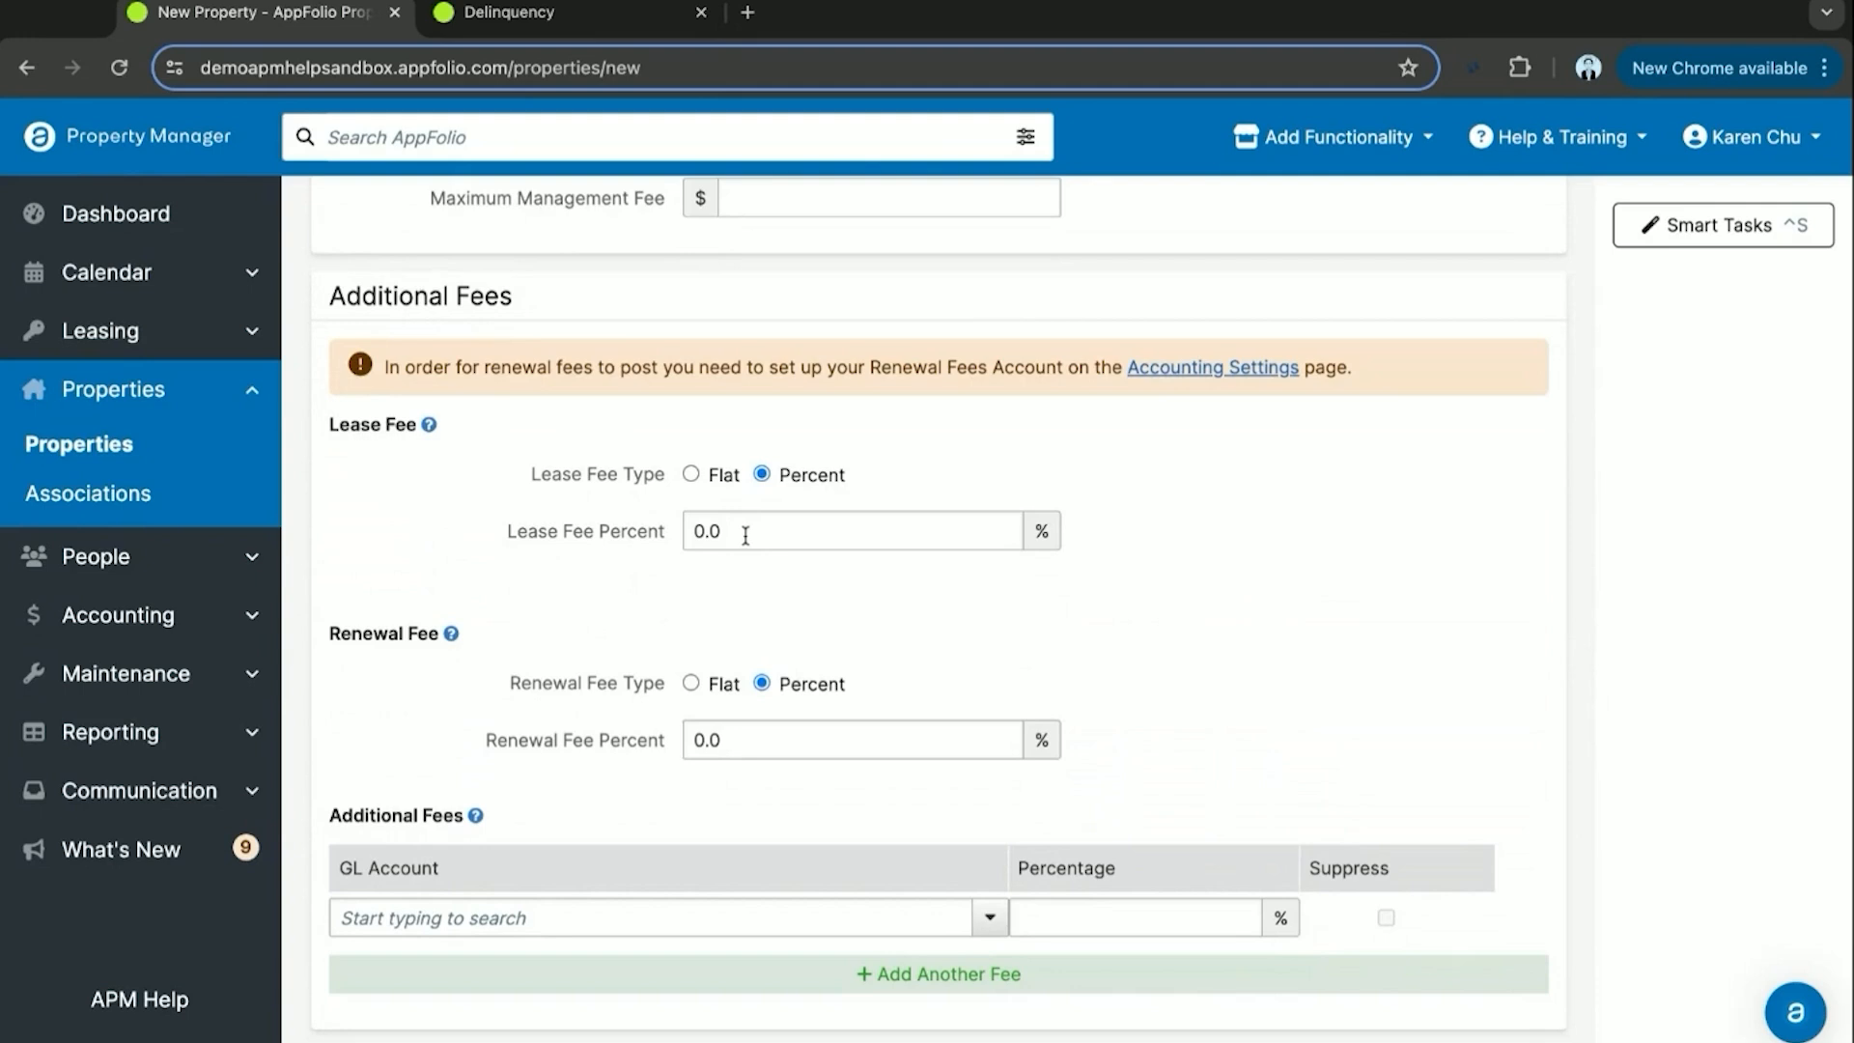
click(691, 476)
scroll(705, 587, down, 1)
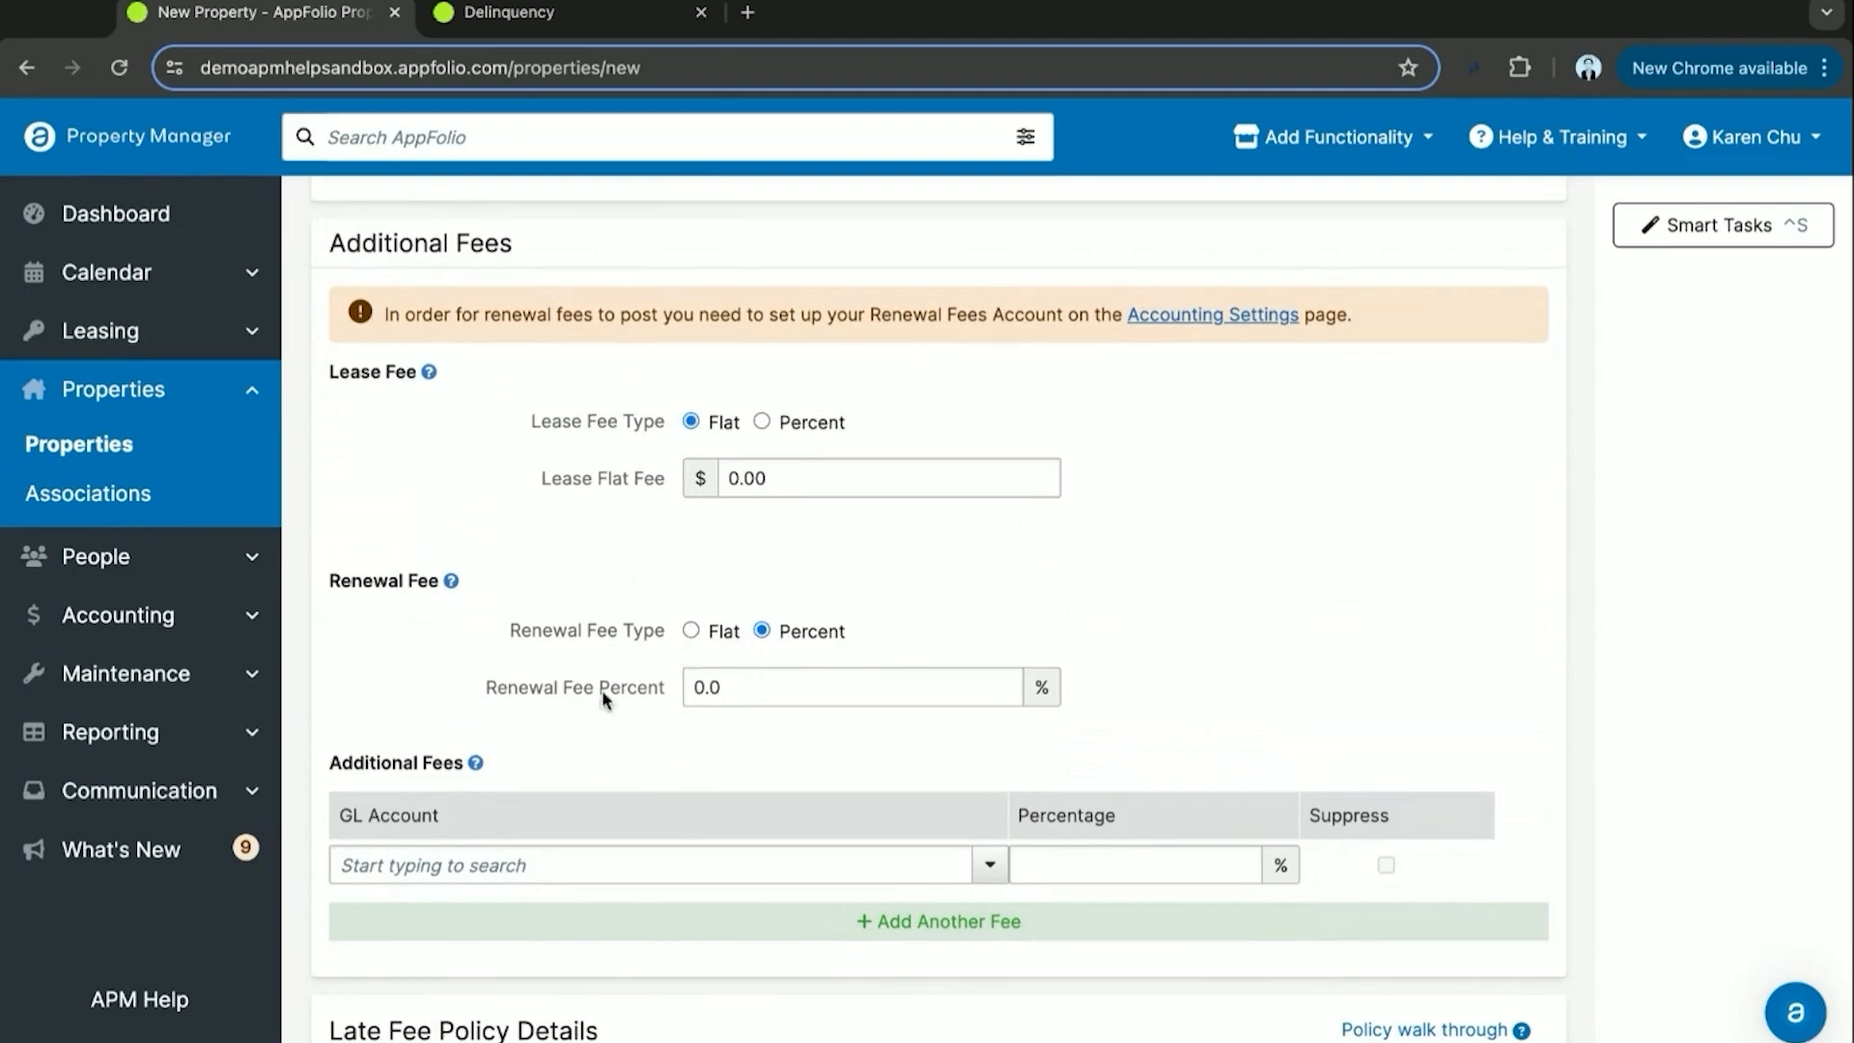
Search the additional fee GL accounts for "late" and select 56100: Late Charges.
scroll(606, 687, down, 2)
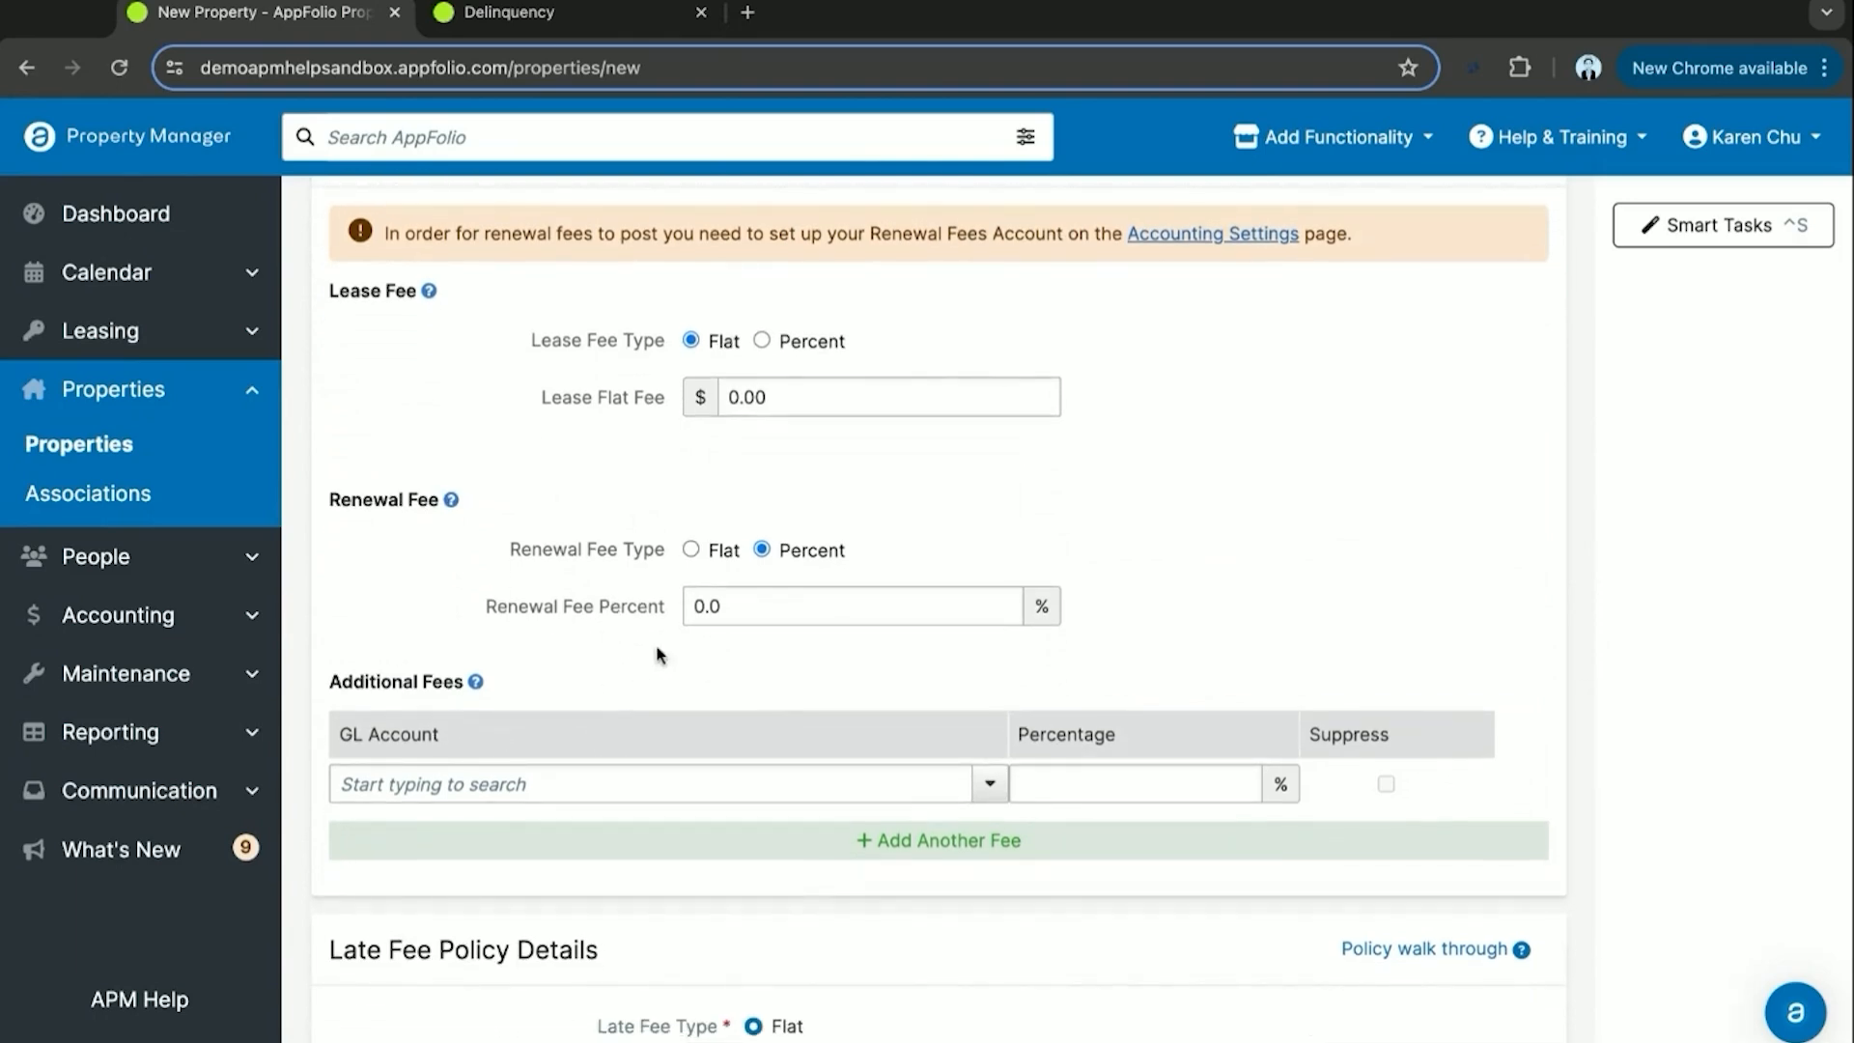
scroll(654, 662, down, 2)
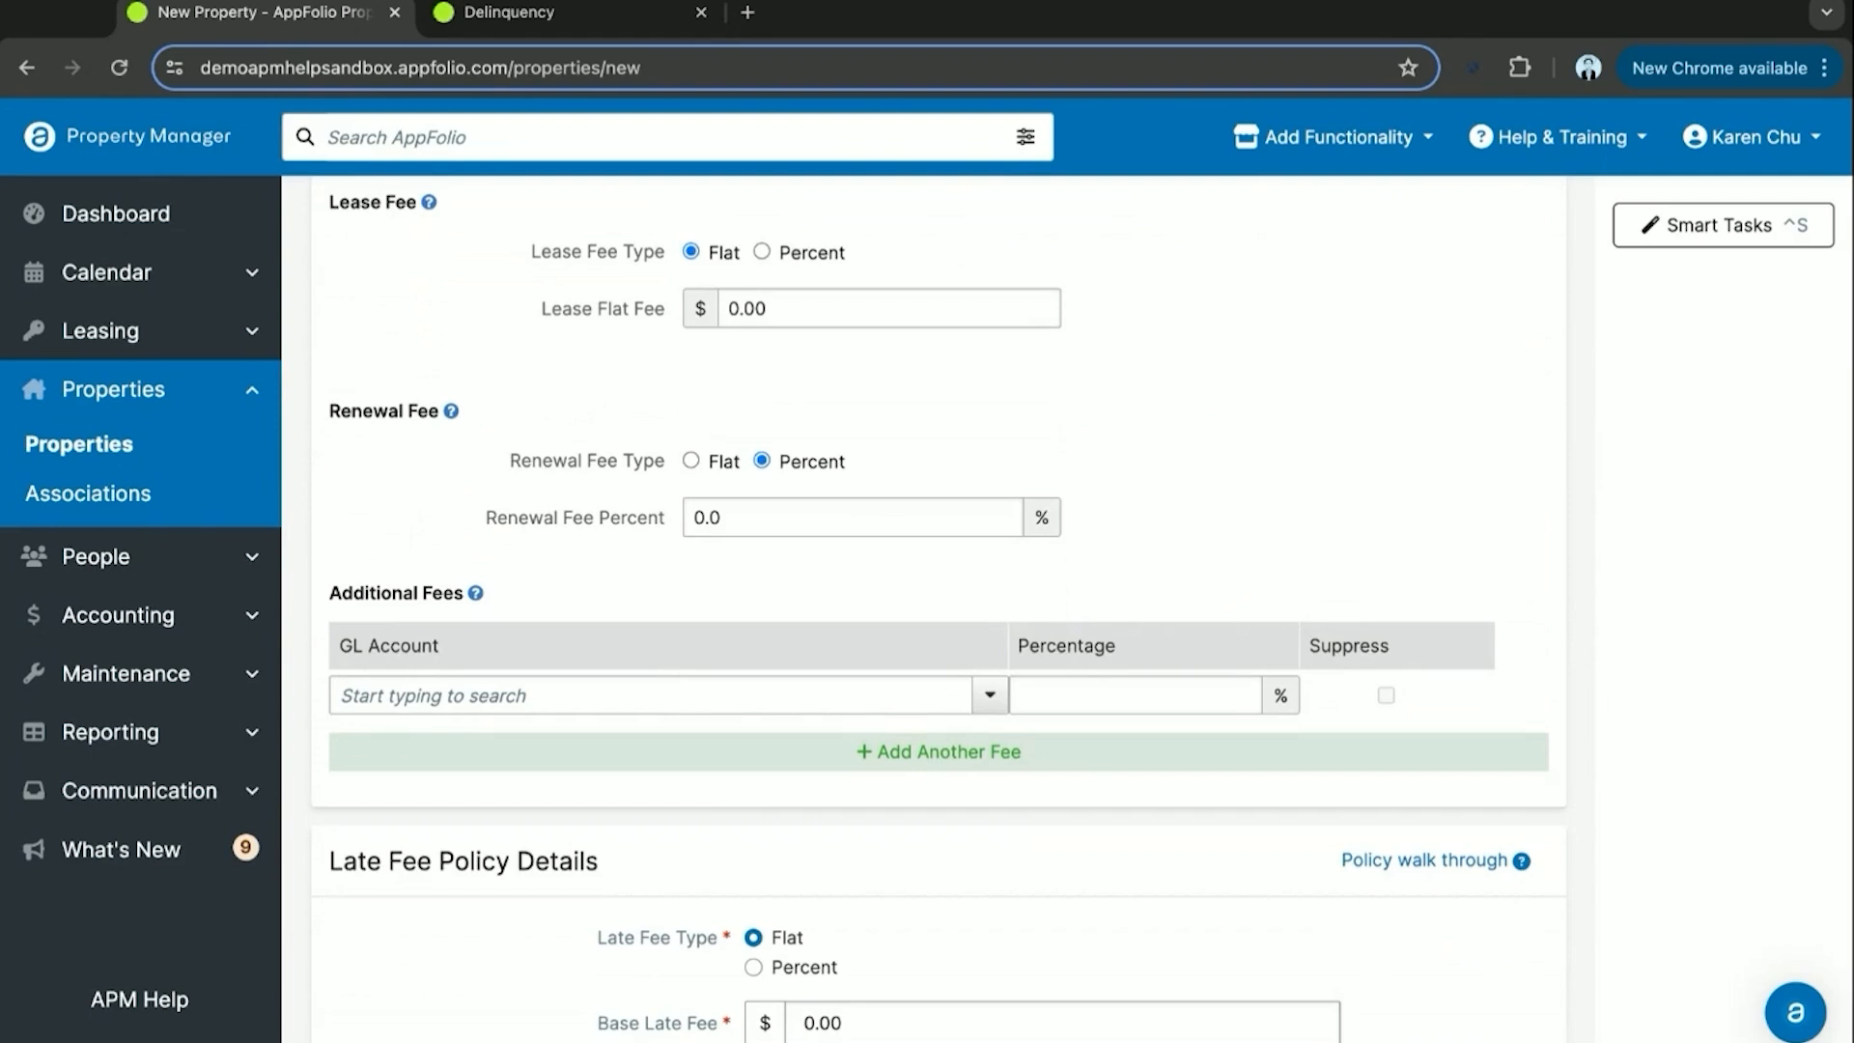
click(647, 695)
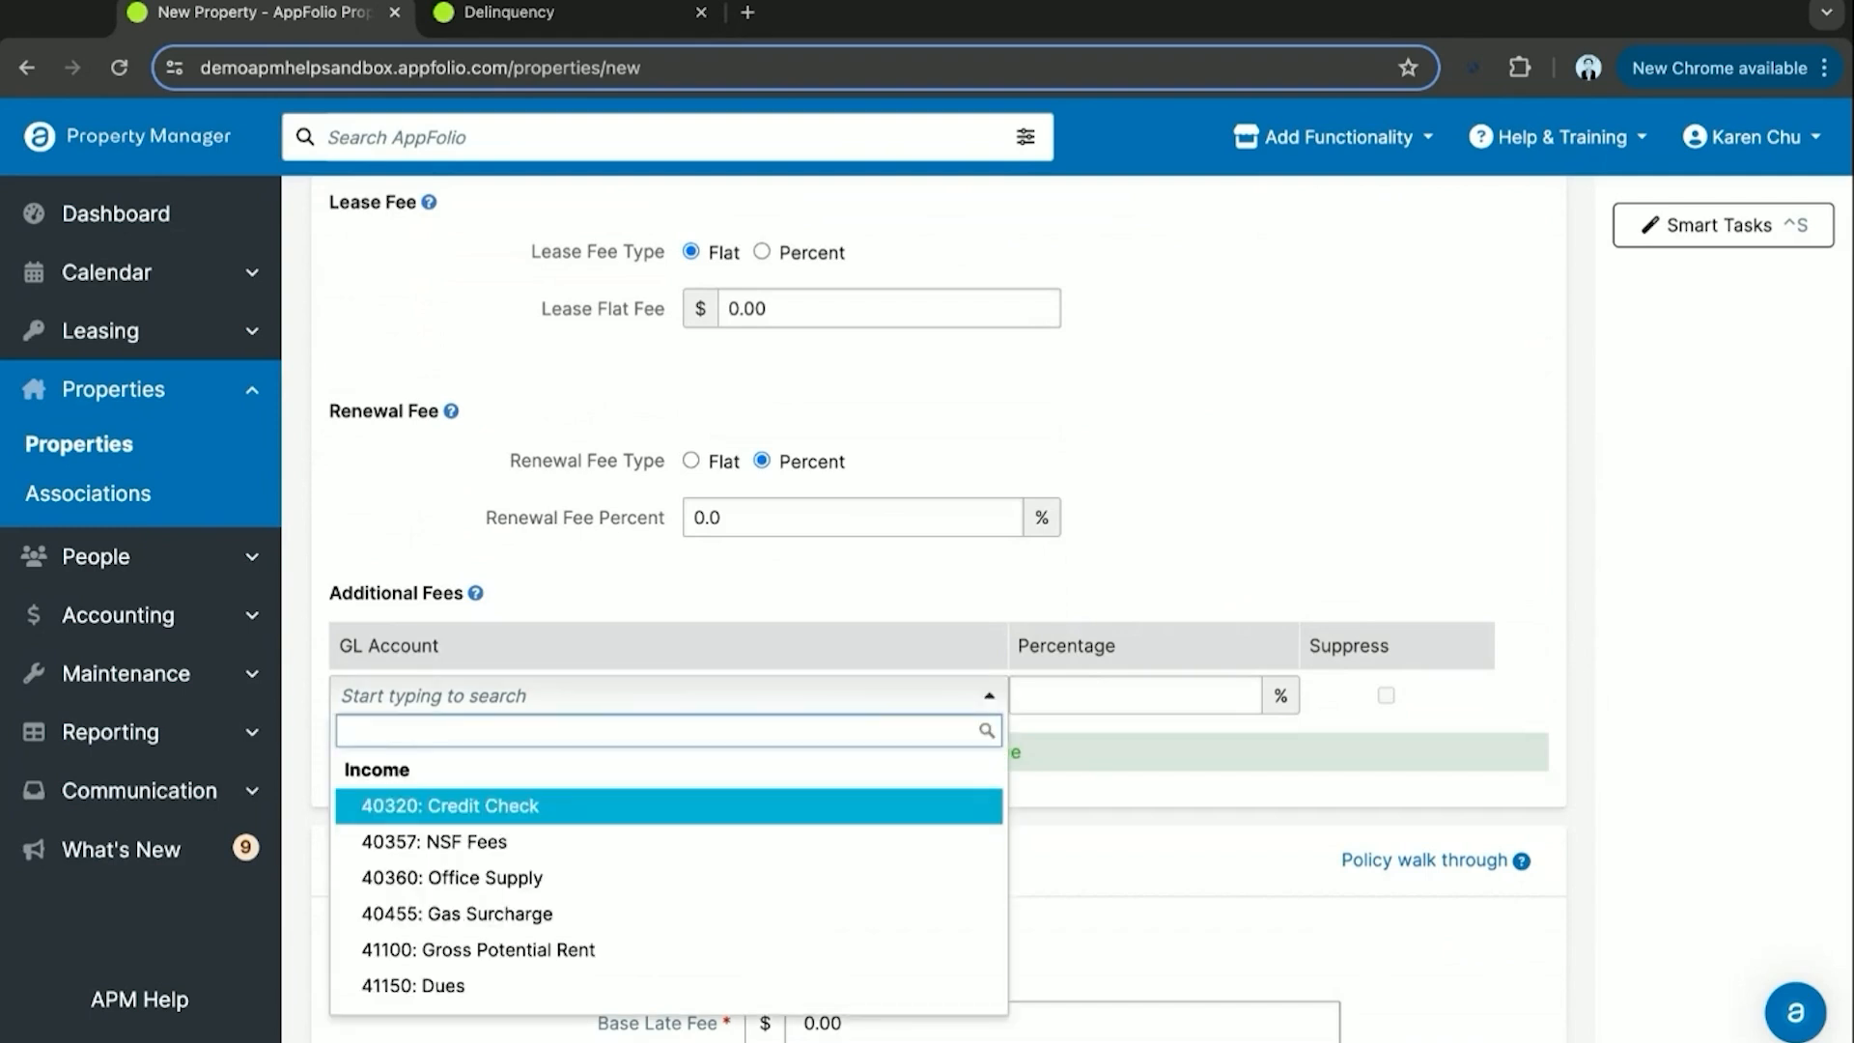
text(late)
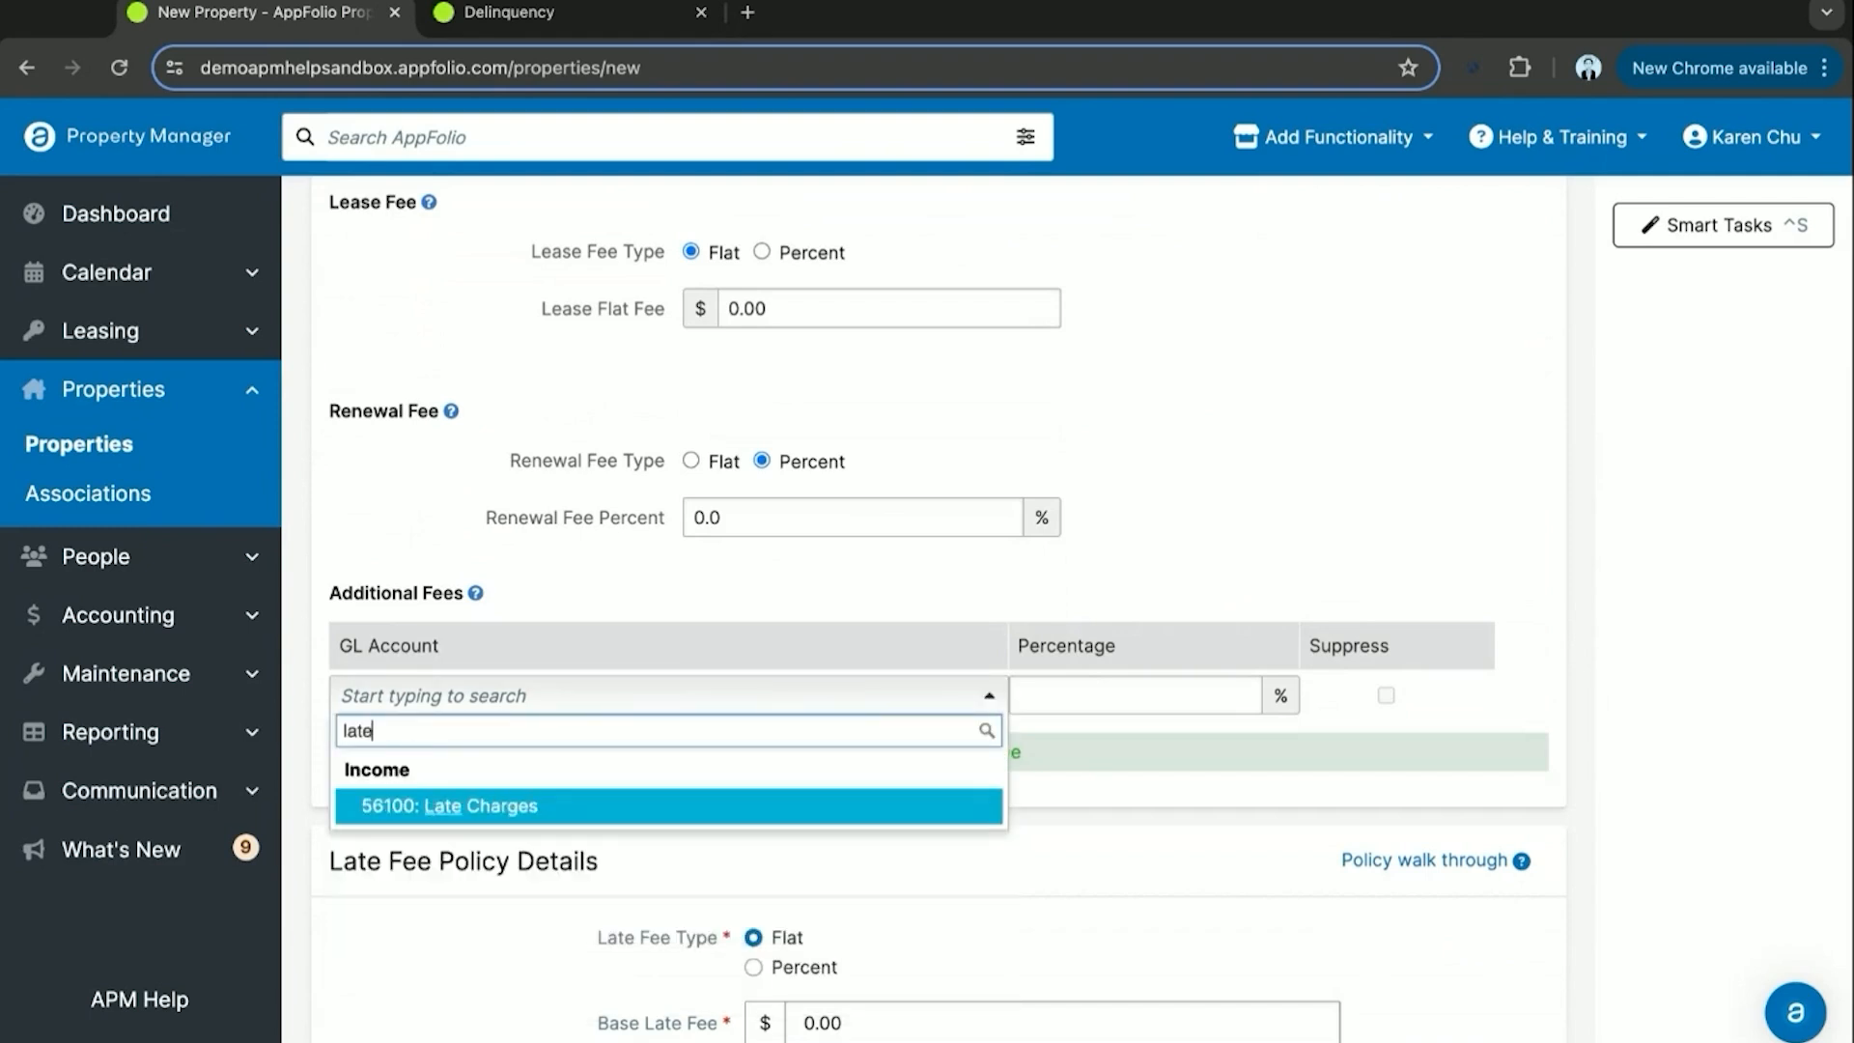
key(Return)
Add a second additional fee row using the GL account 59100: Application Fees.
click(711, 754)
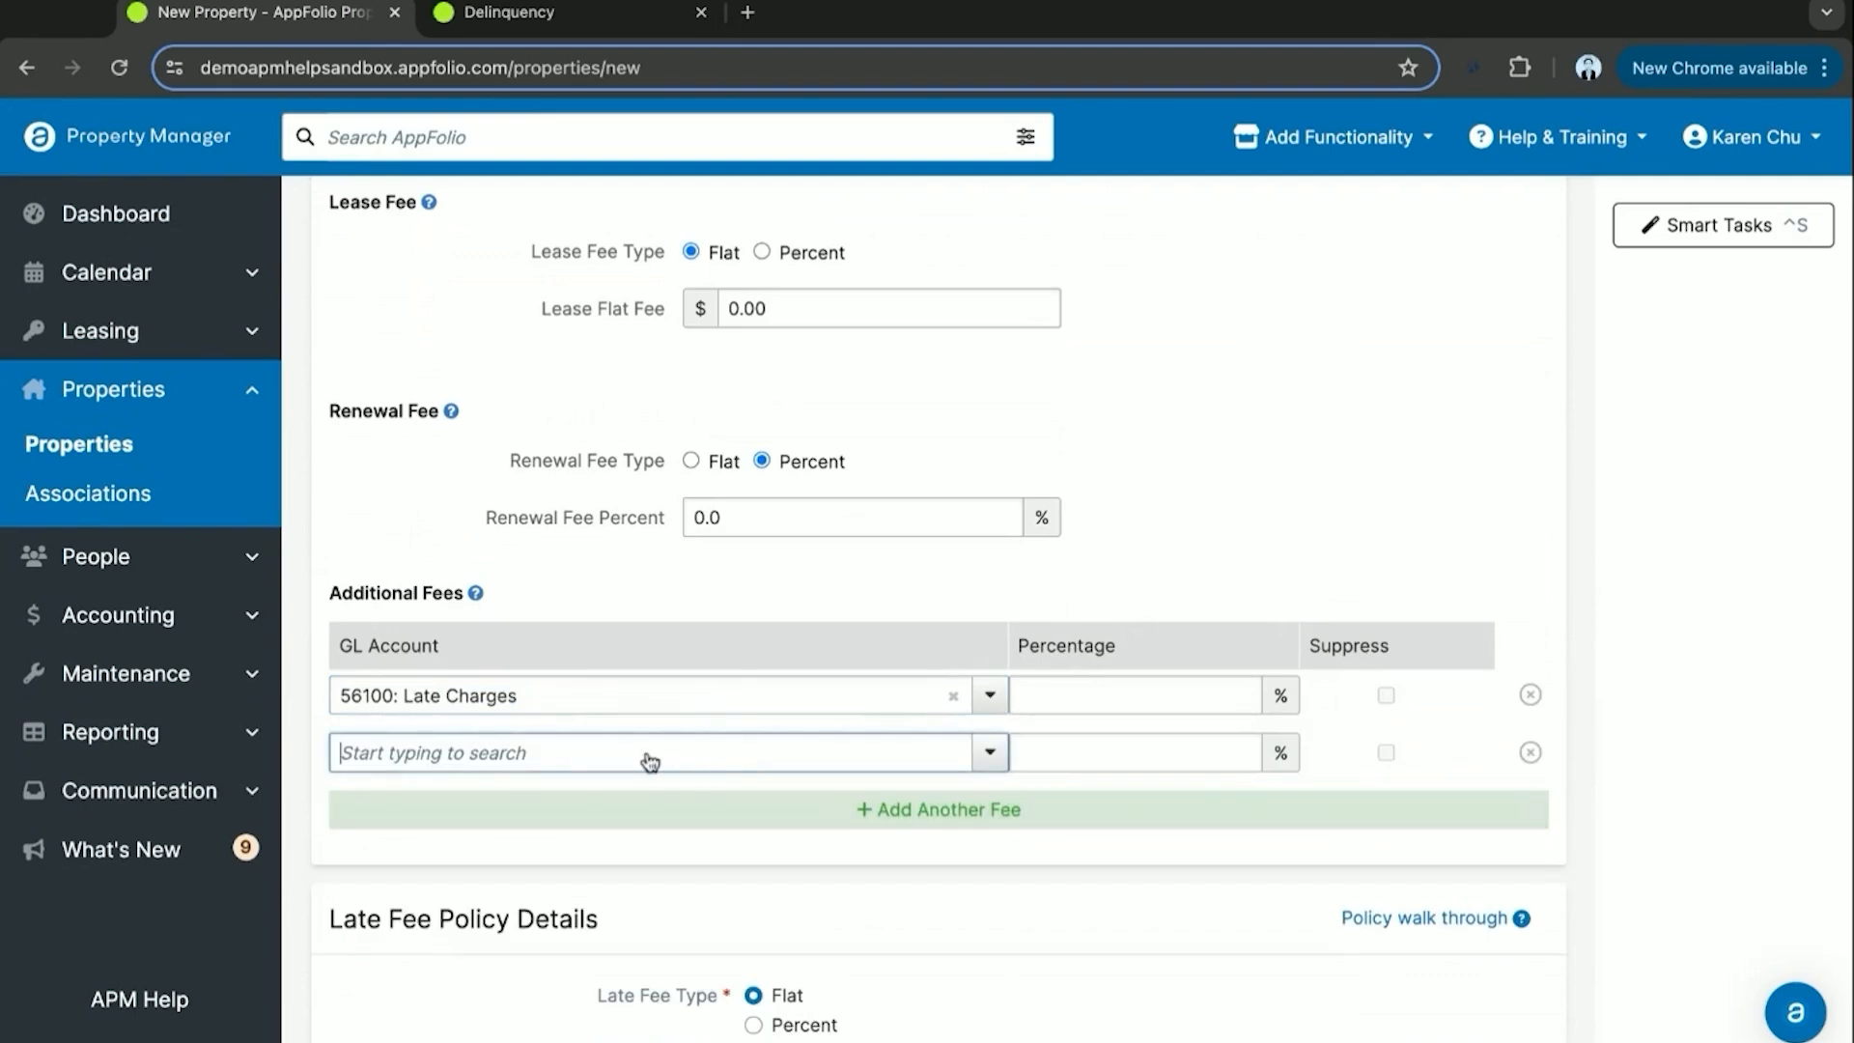
click(642, 758)
text(appli)
key(Return)
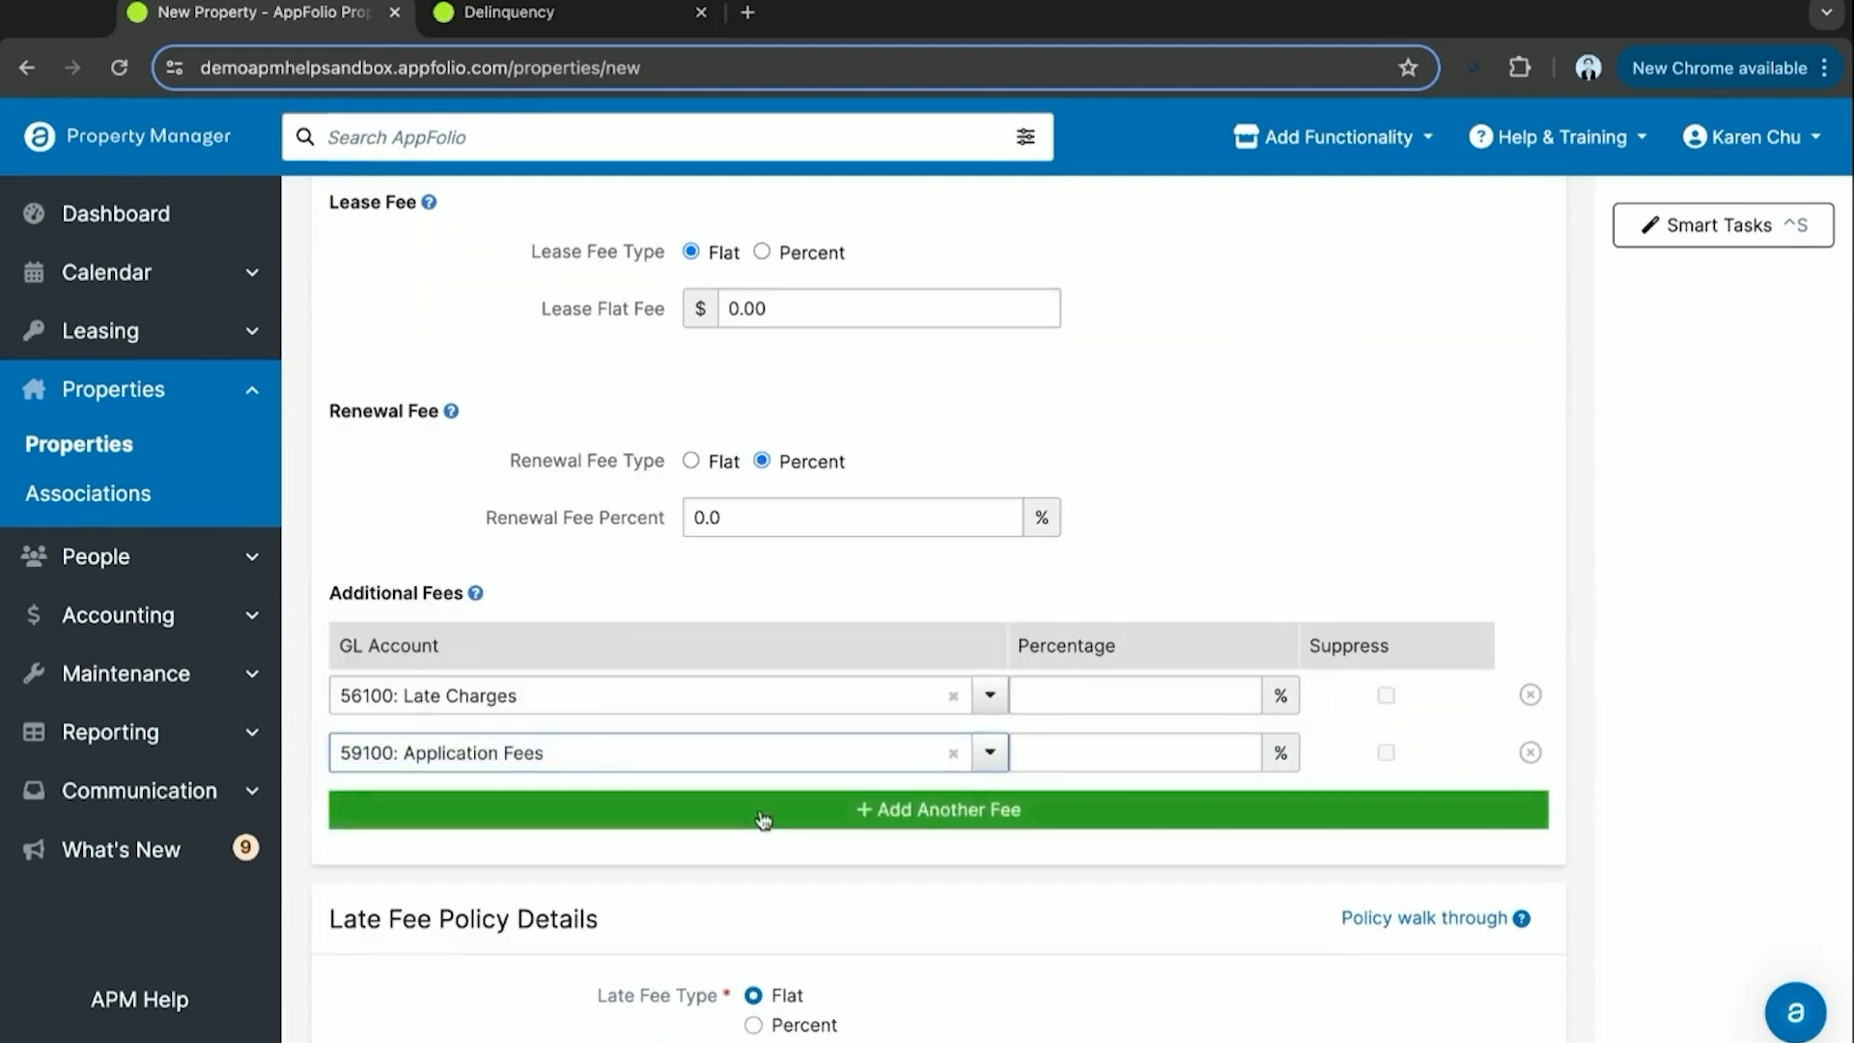
Add a third additional fee row and try searching its GL account for "ma", leaving the account blank.
click(761, 816)
click(641, 801)
text(m)
key(BackSpace)
key(BackSpace)
key(BackSpace)
key(BackSpace)
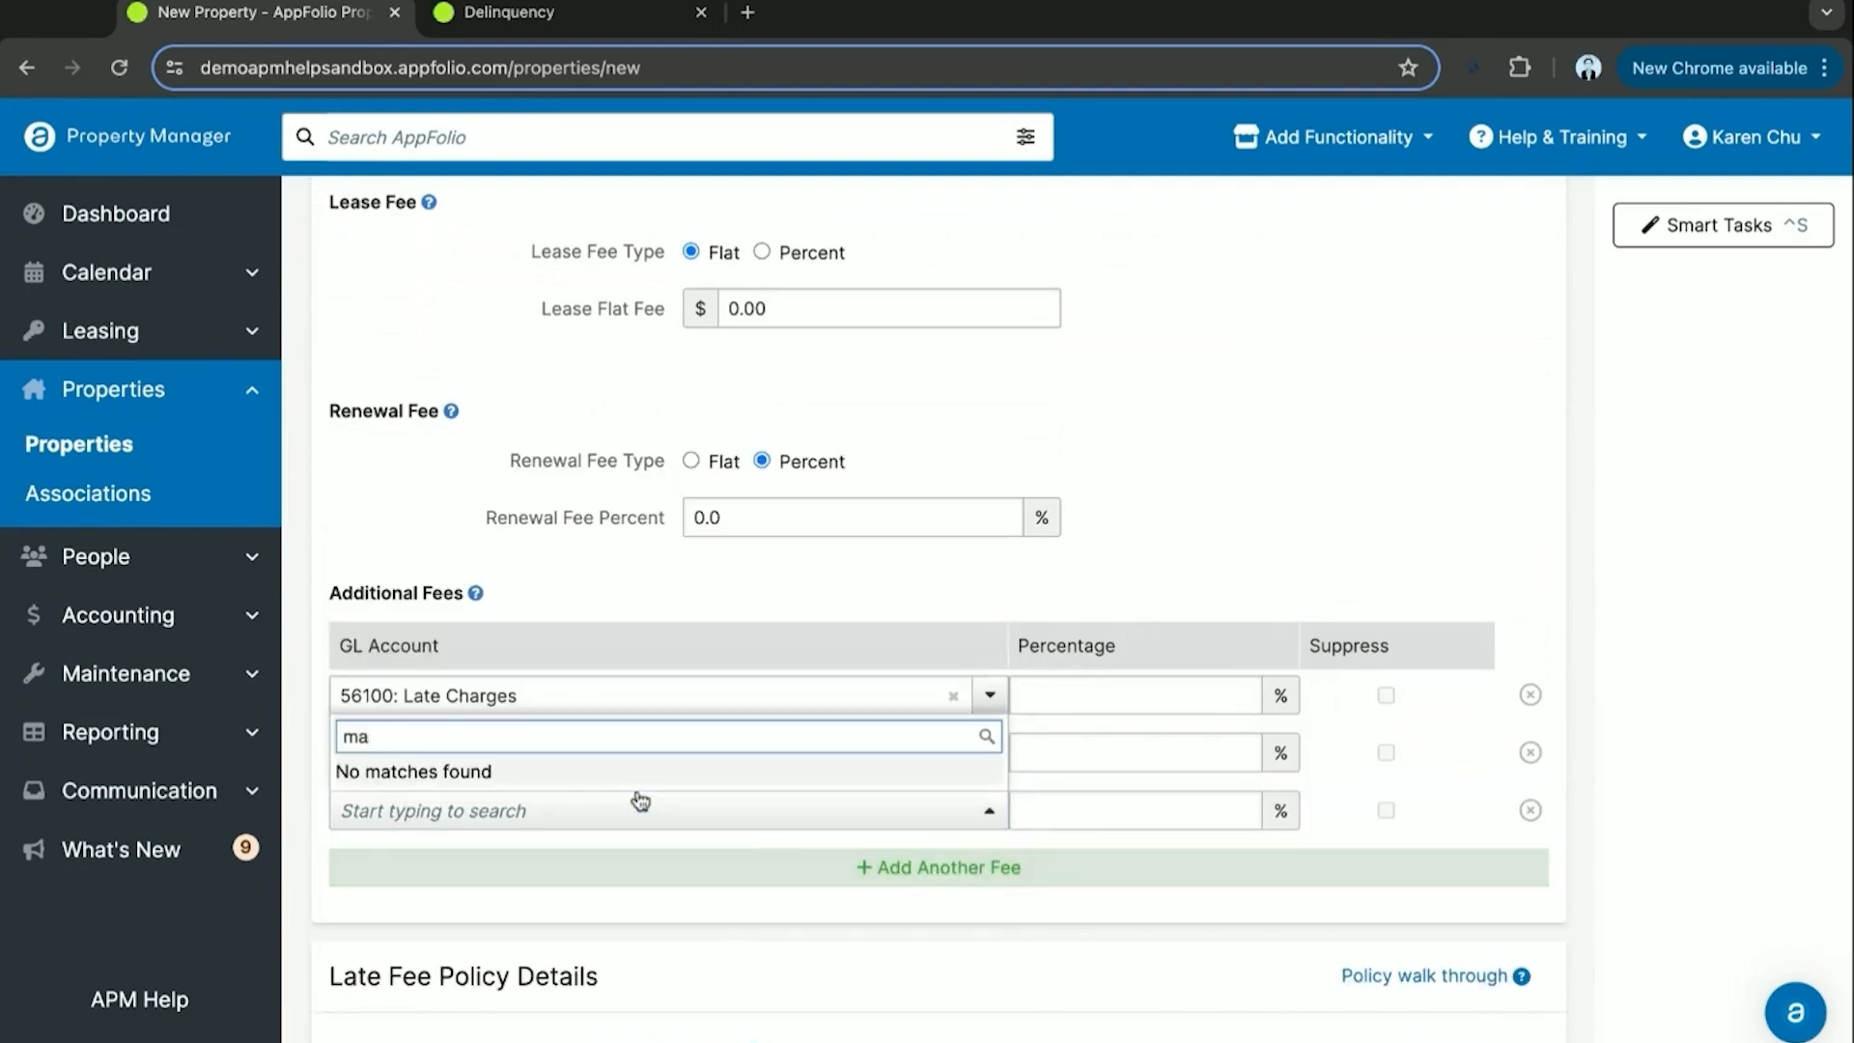
click(1291, 502)
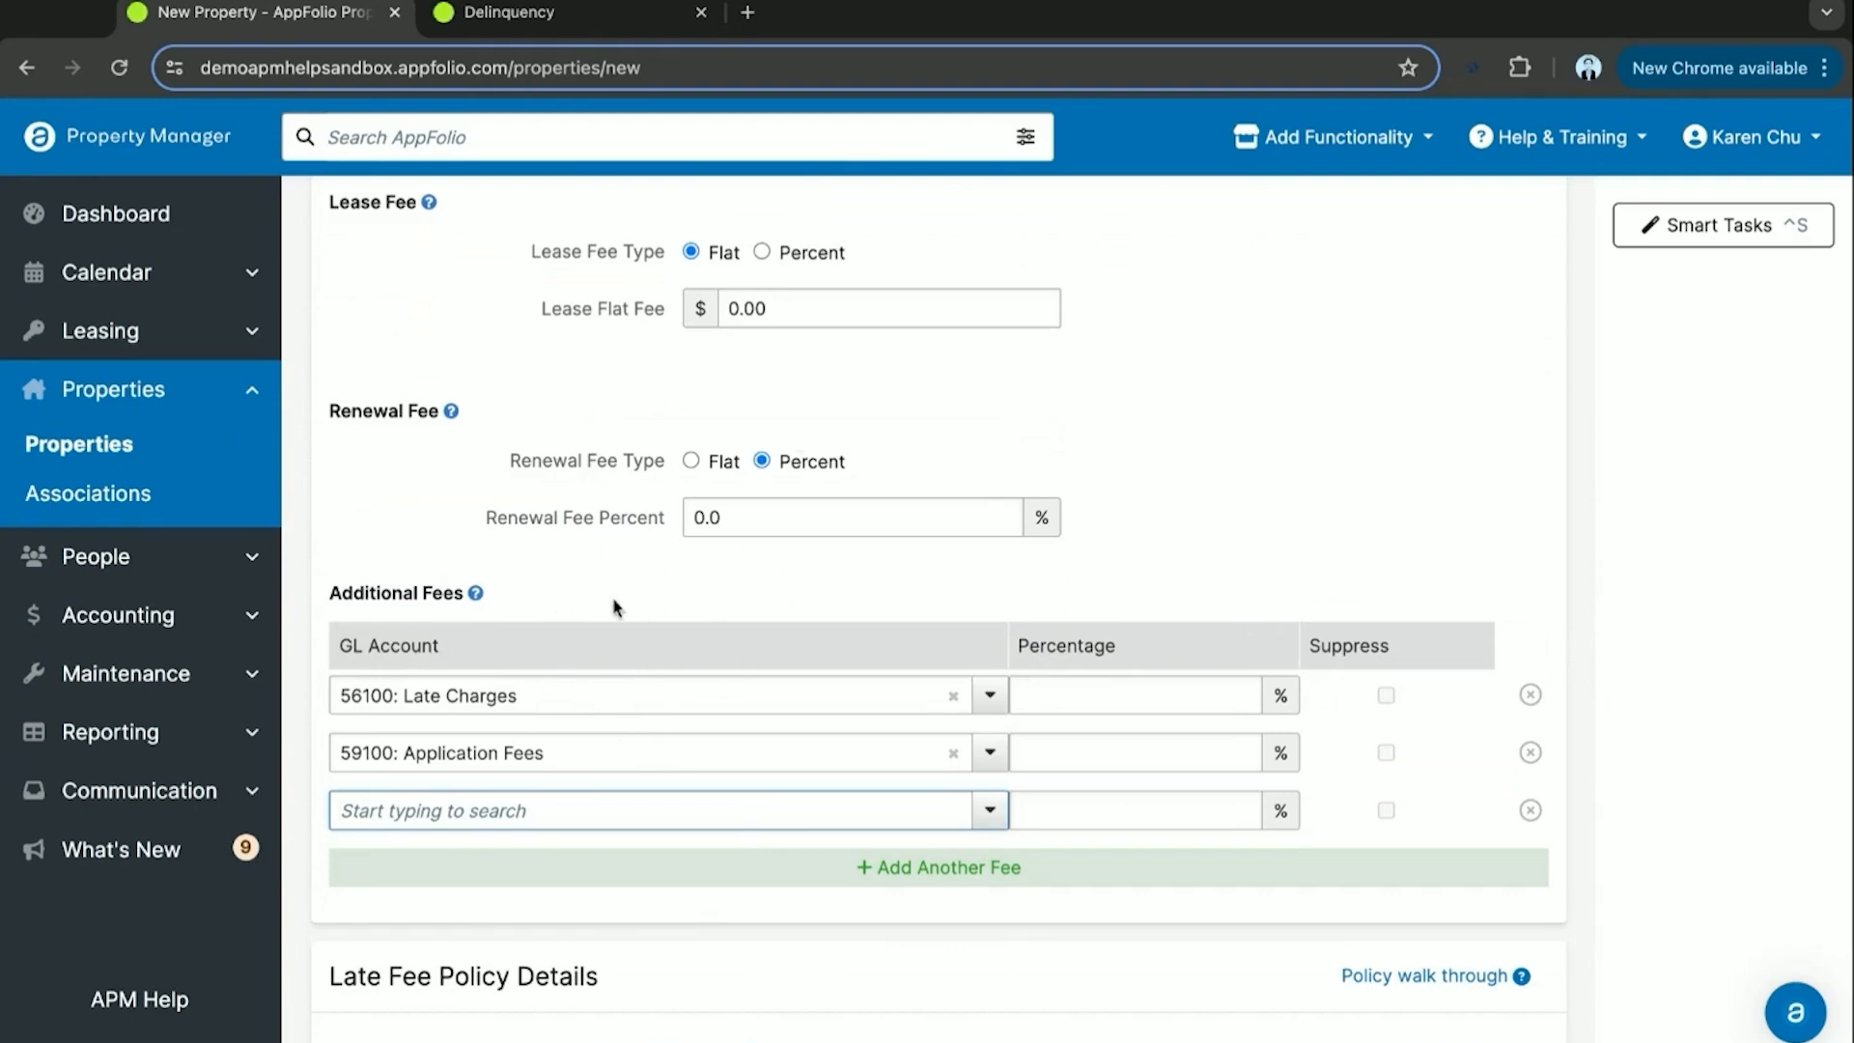
Set the Late Charges fee percentage to 100 and mark that fee as suppressed.
click(1178, 690)
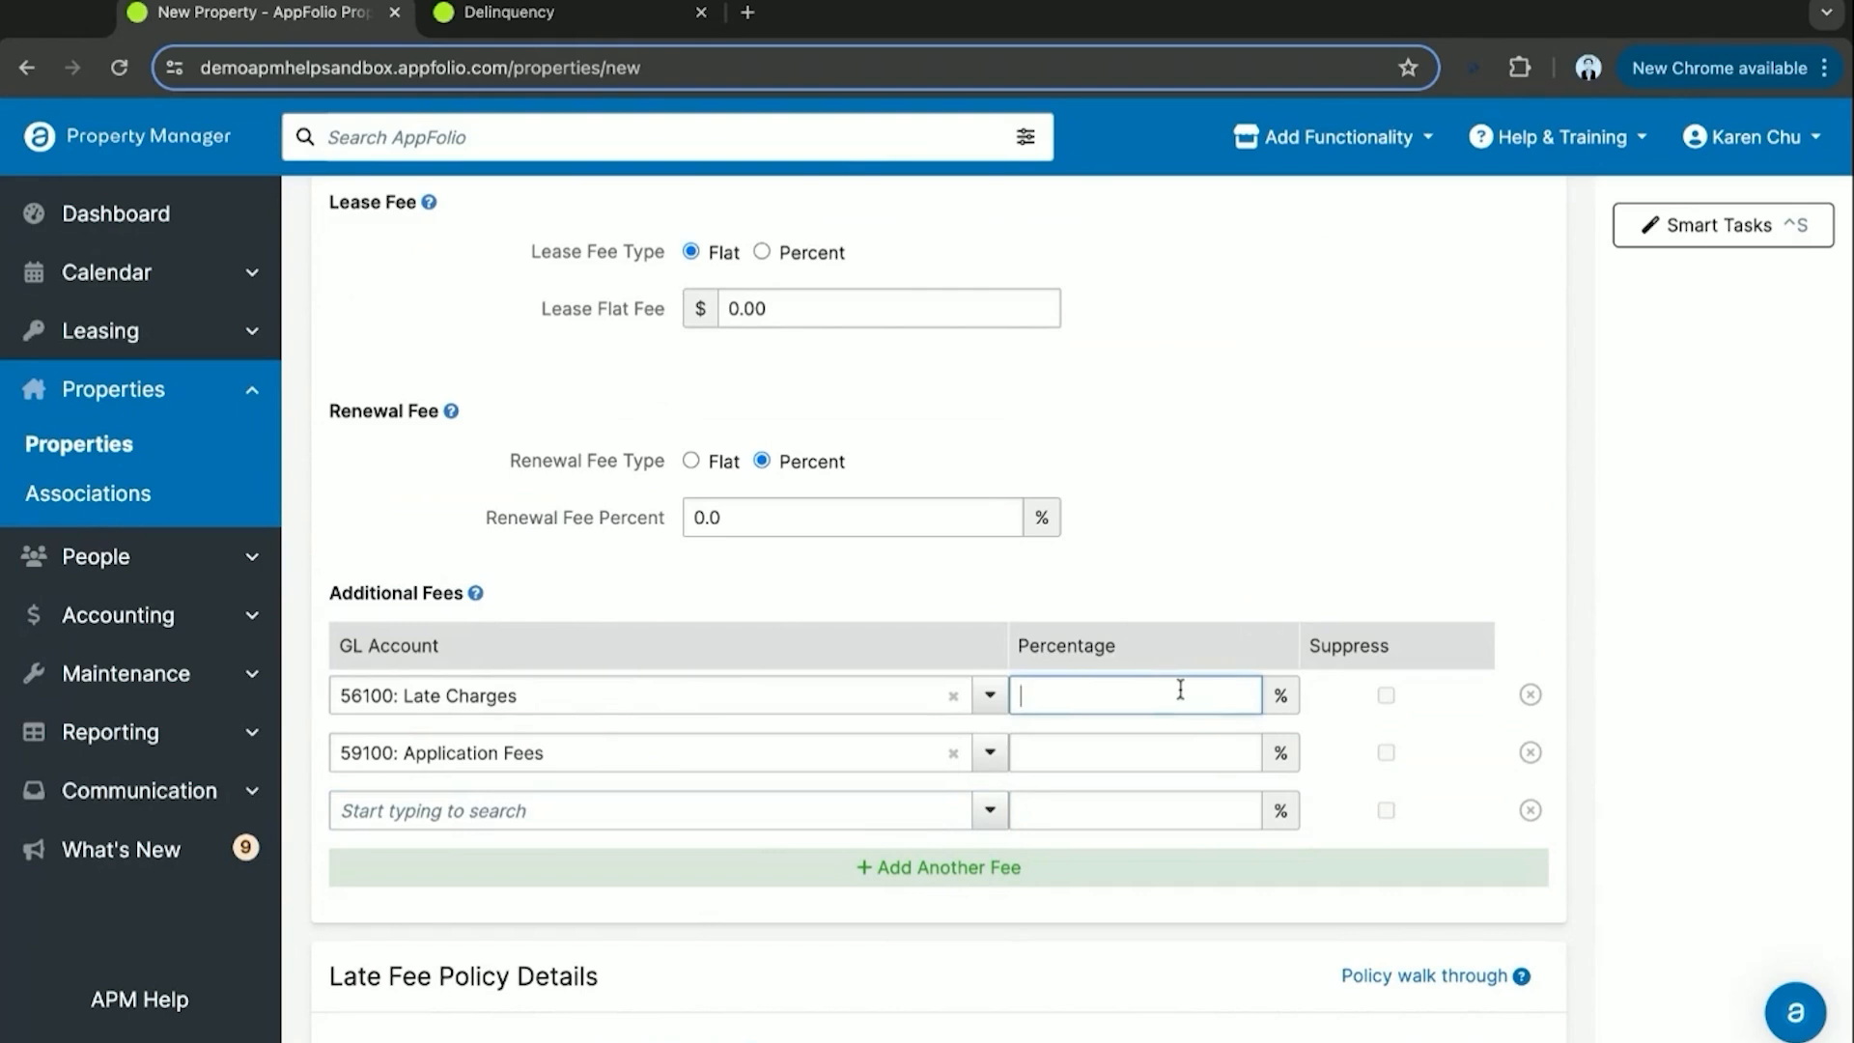
text(100)
click(1382, 533)
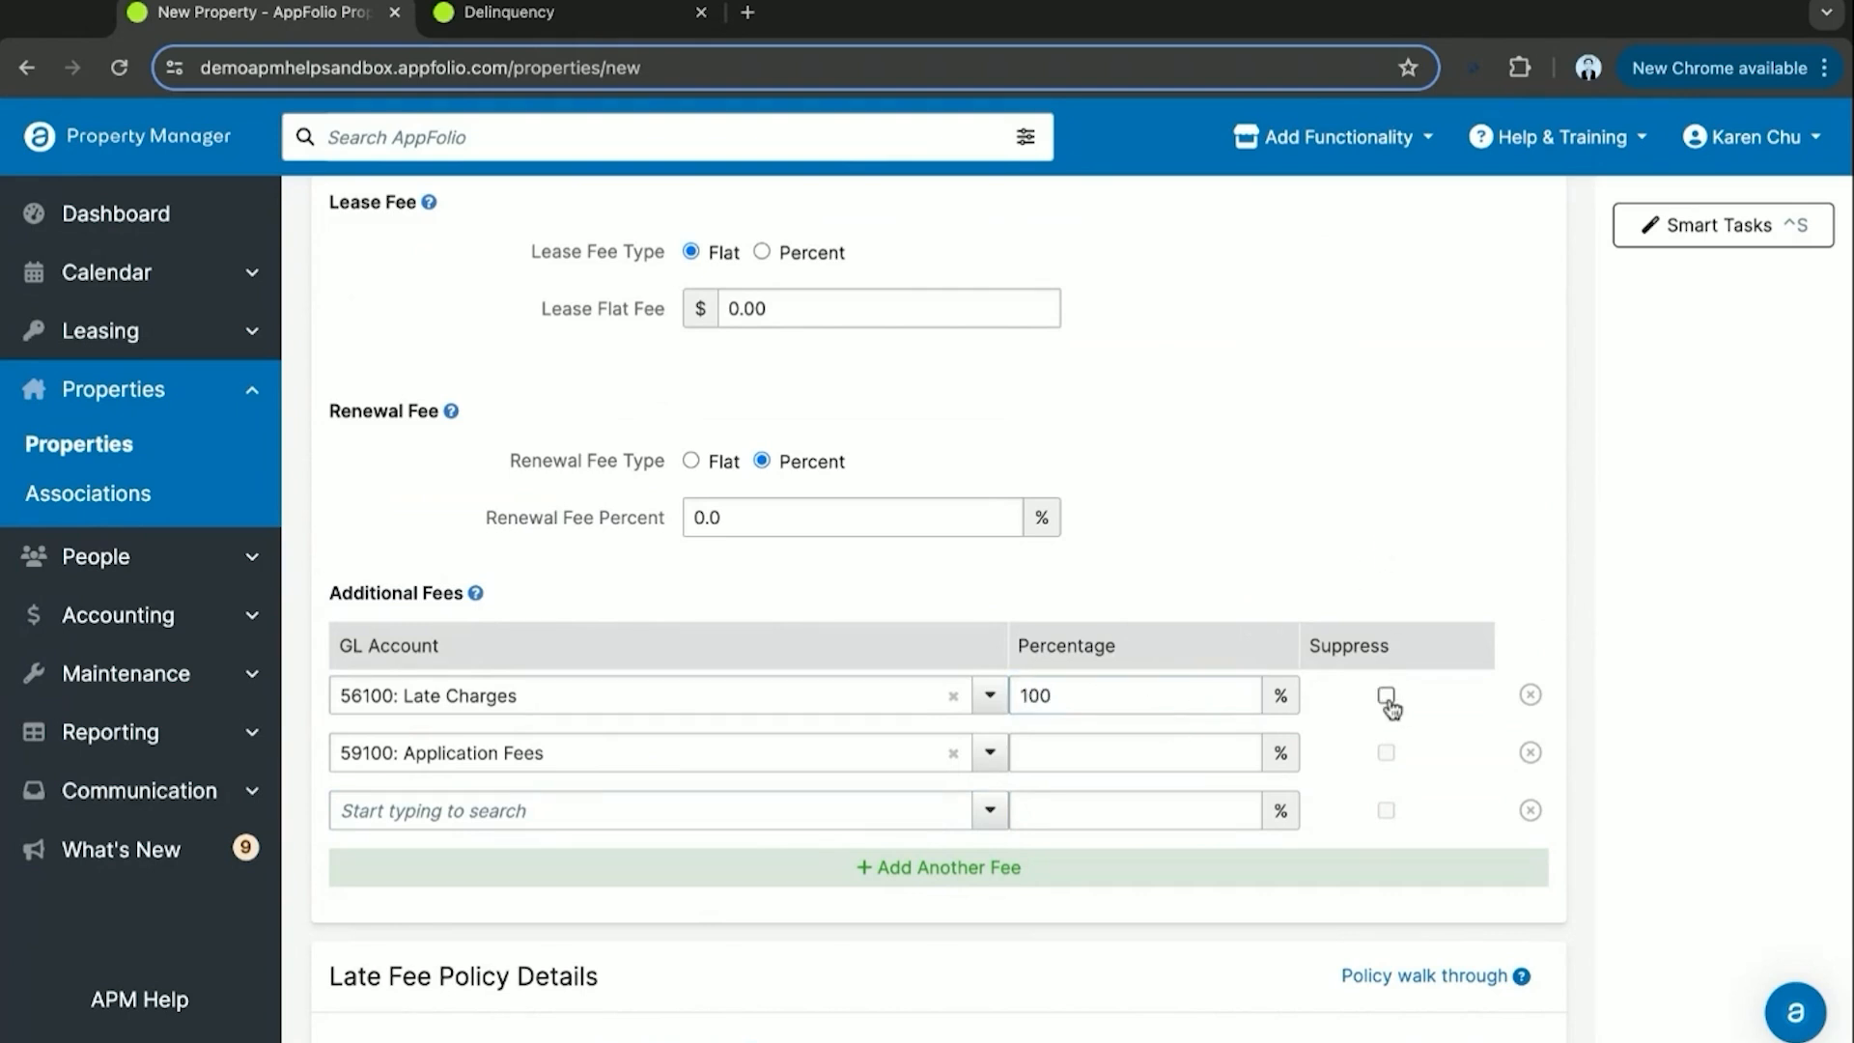
click(1387, 698)
Set the Application Fees percentage to 100 and mark that fee as suppressed.
click(1072, 751)
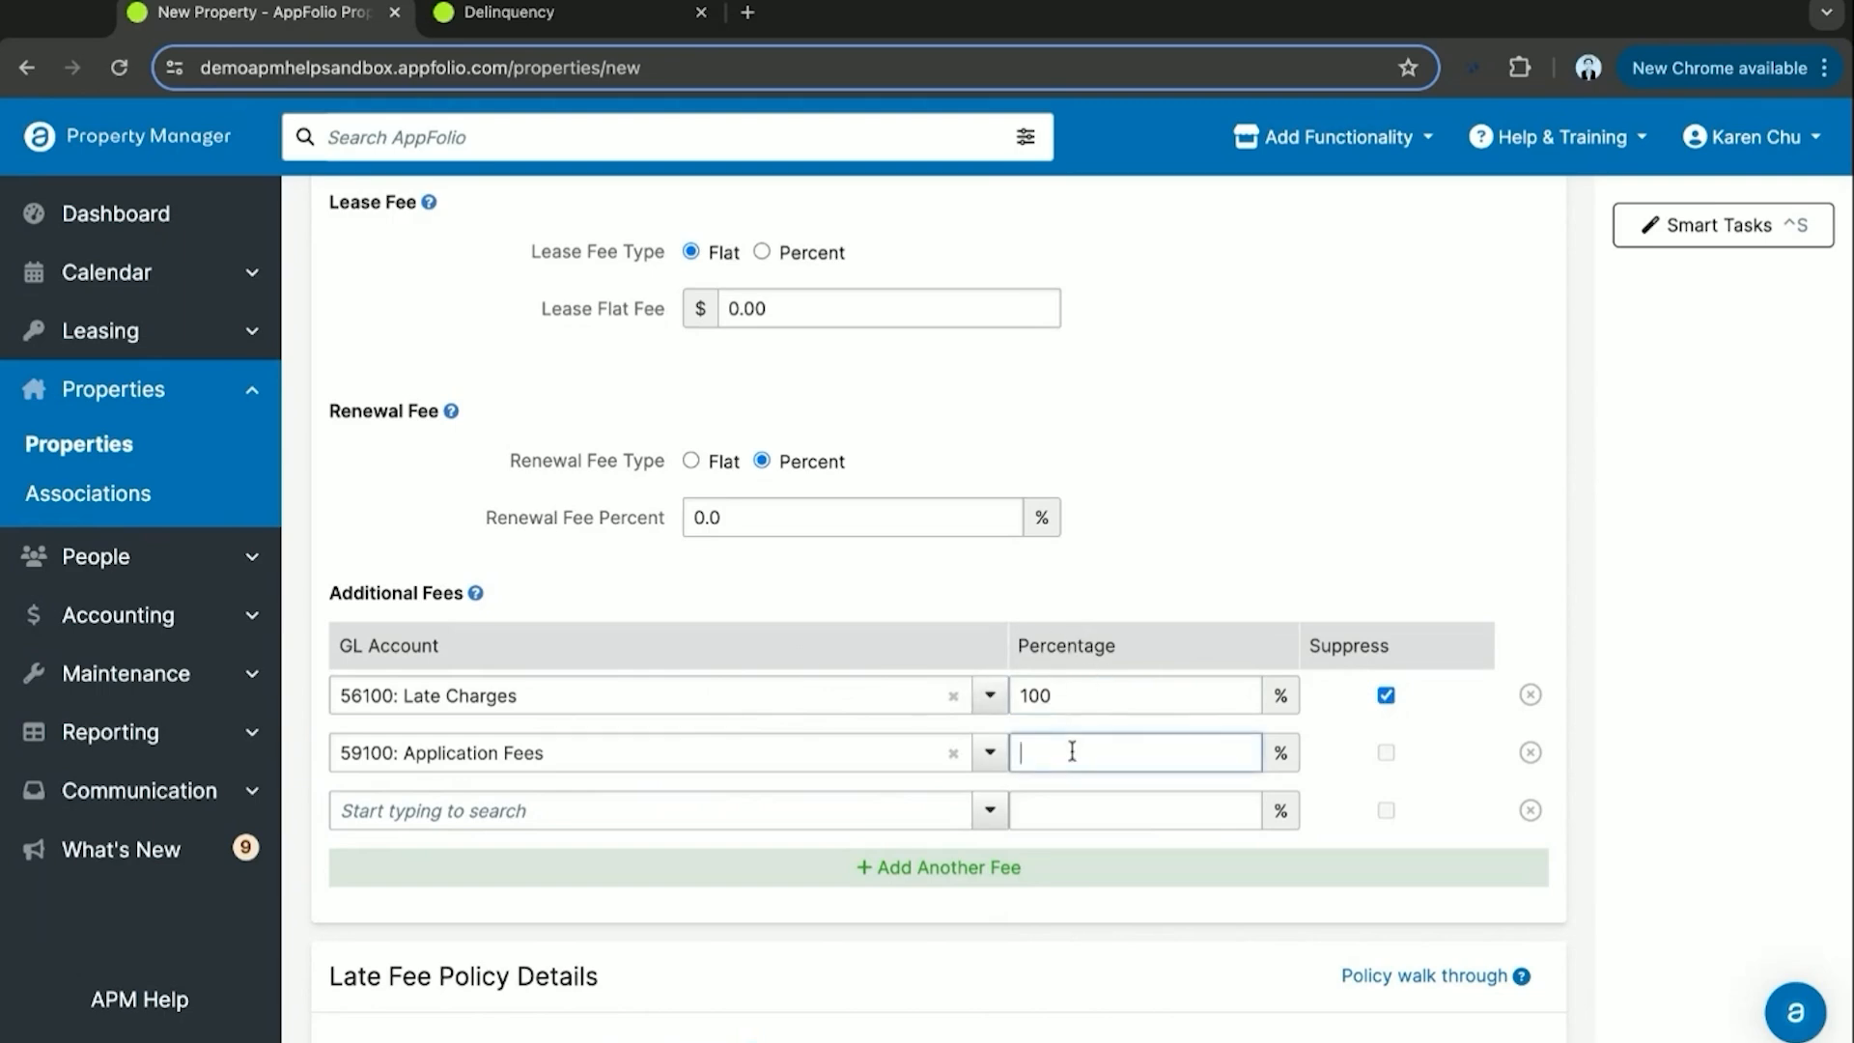
text(1000)
key(BackSpace)
click(1386, 752)
Compare the Percent and Flat late fee types in the late fee policy, leaving Flat selected.
scroll(1278, 518, down, 2)
scroll(1072, 809, down, 5)
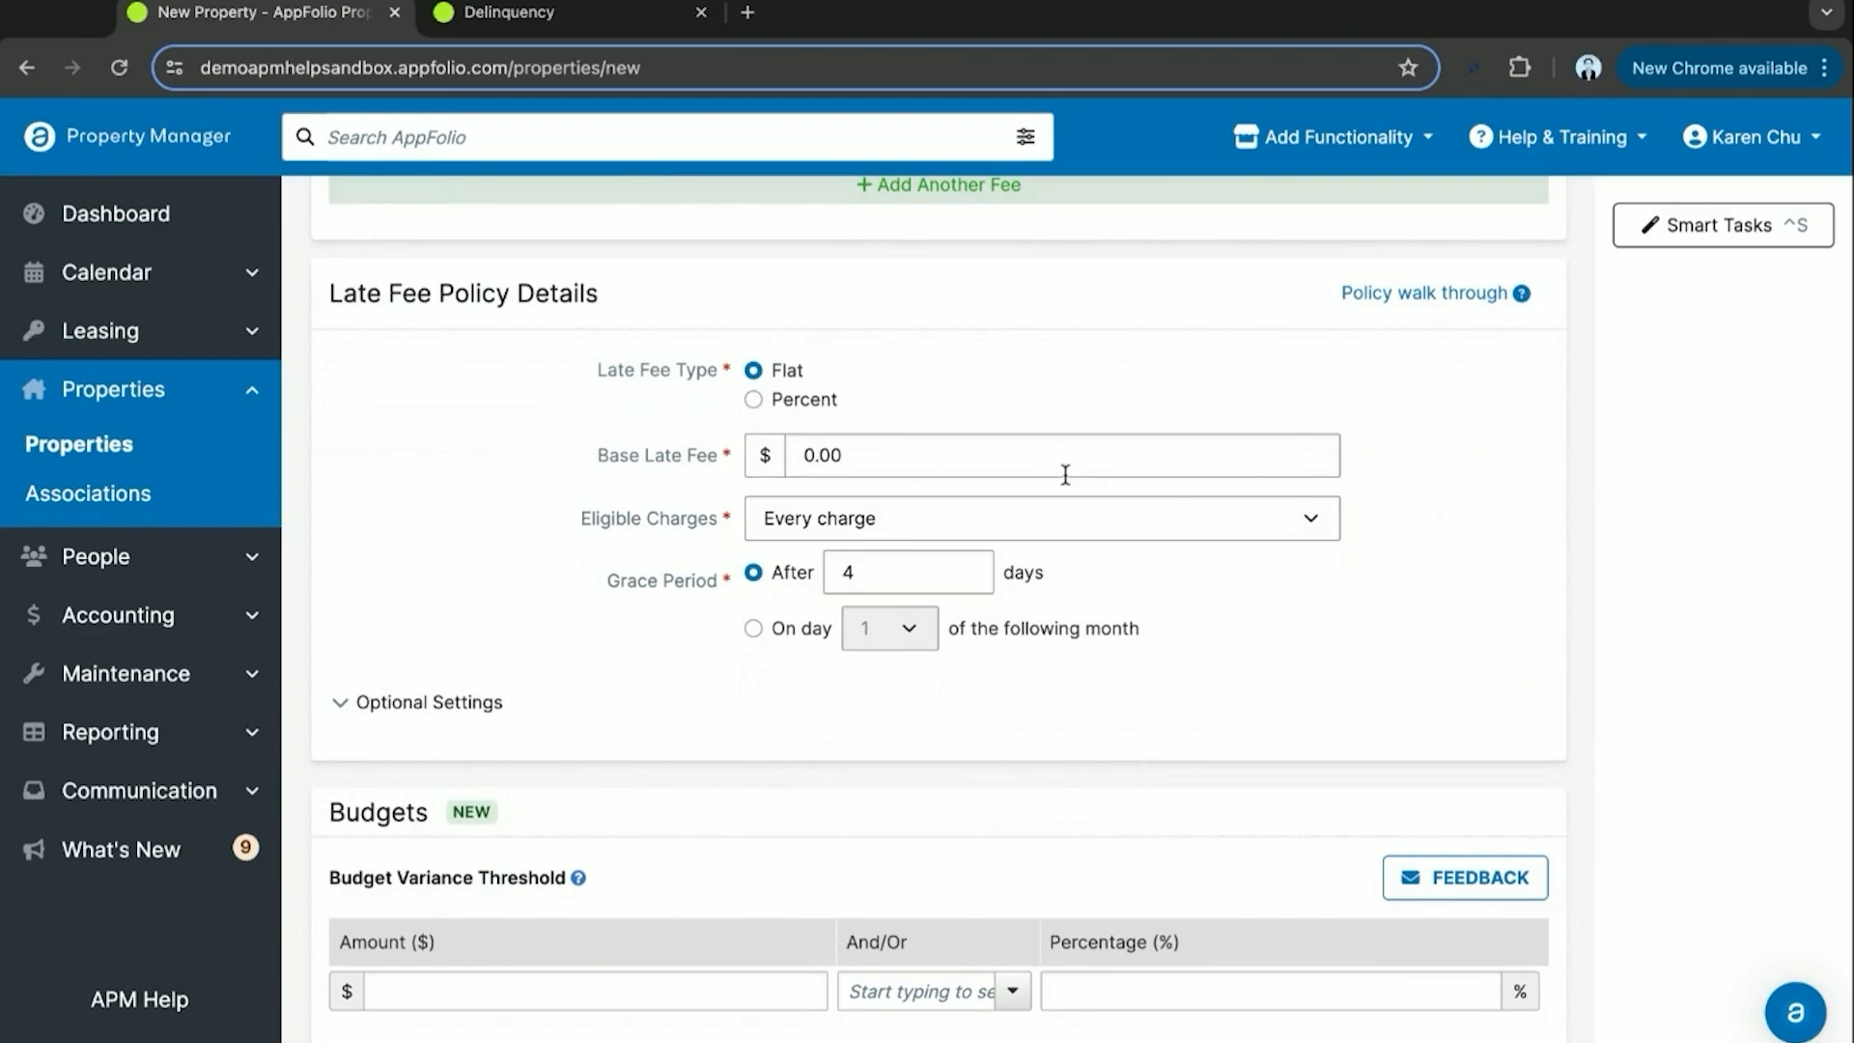
click(753, 401)
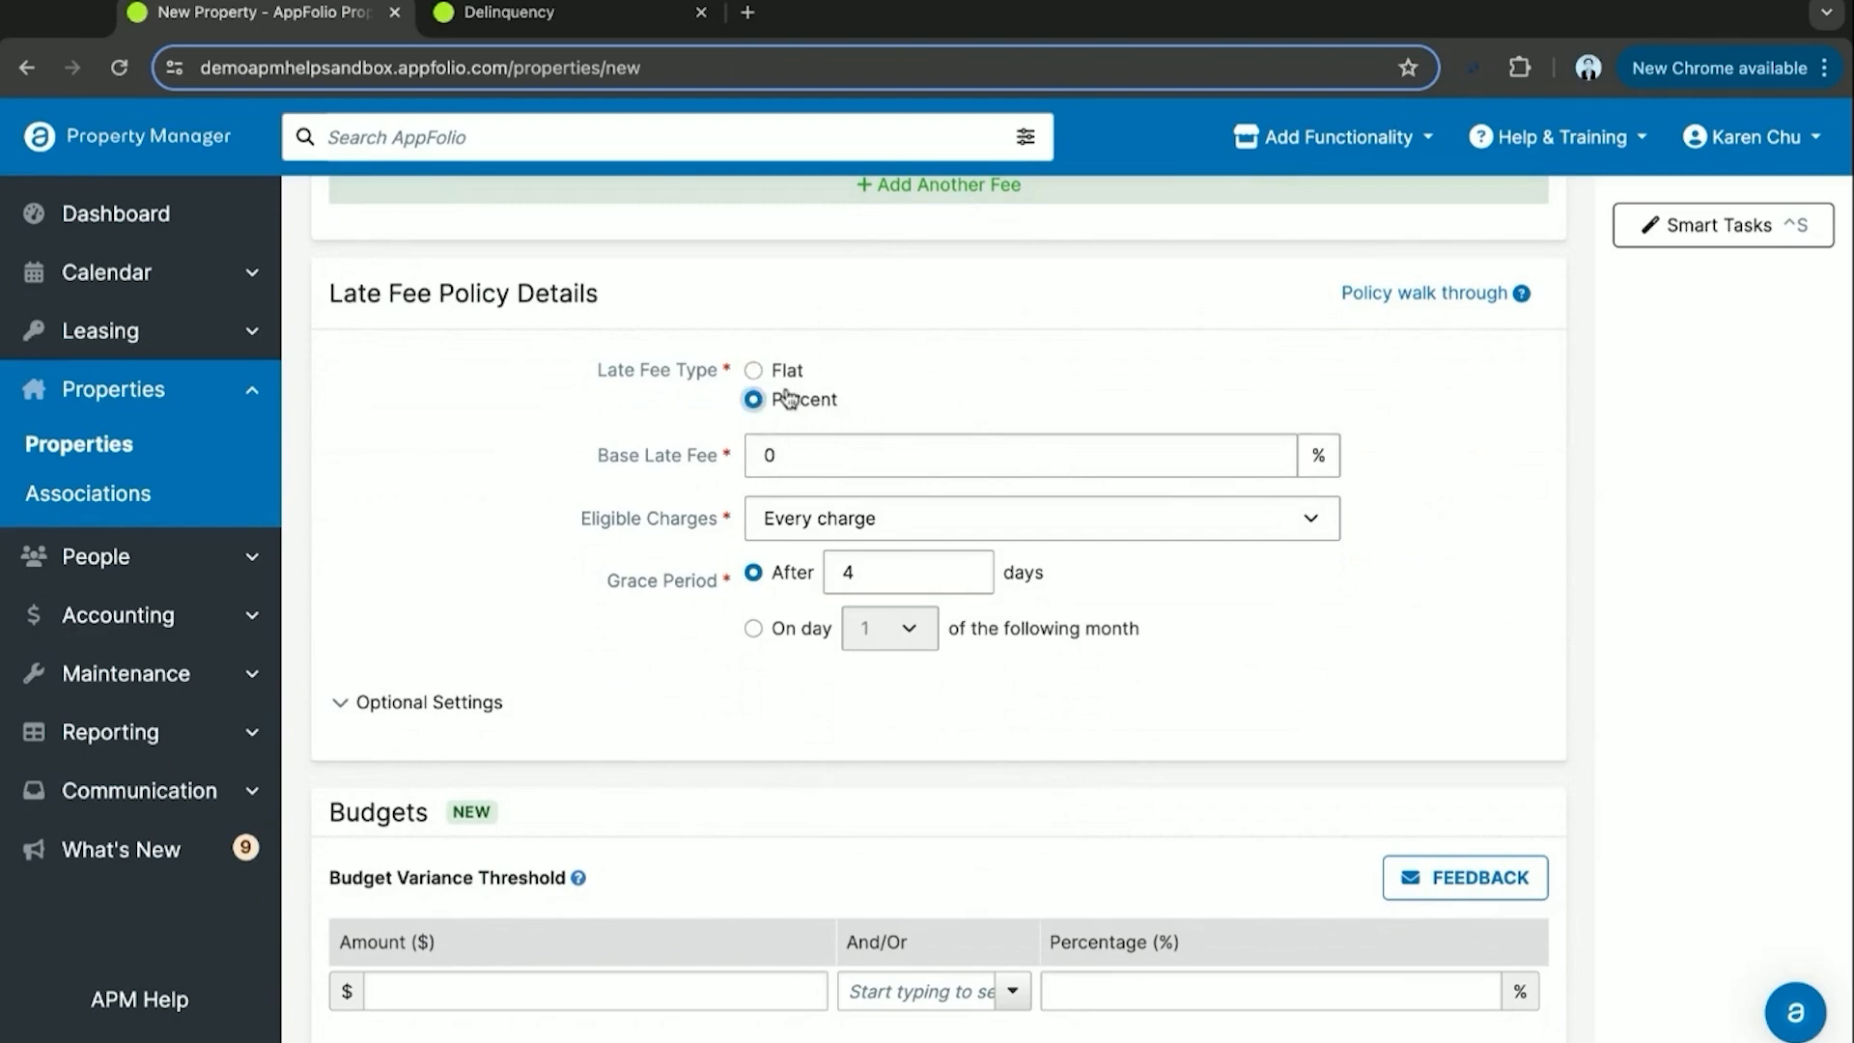
click(753, 369)
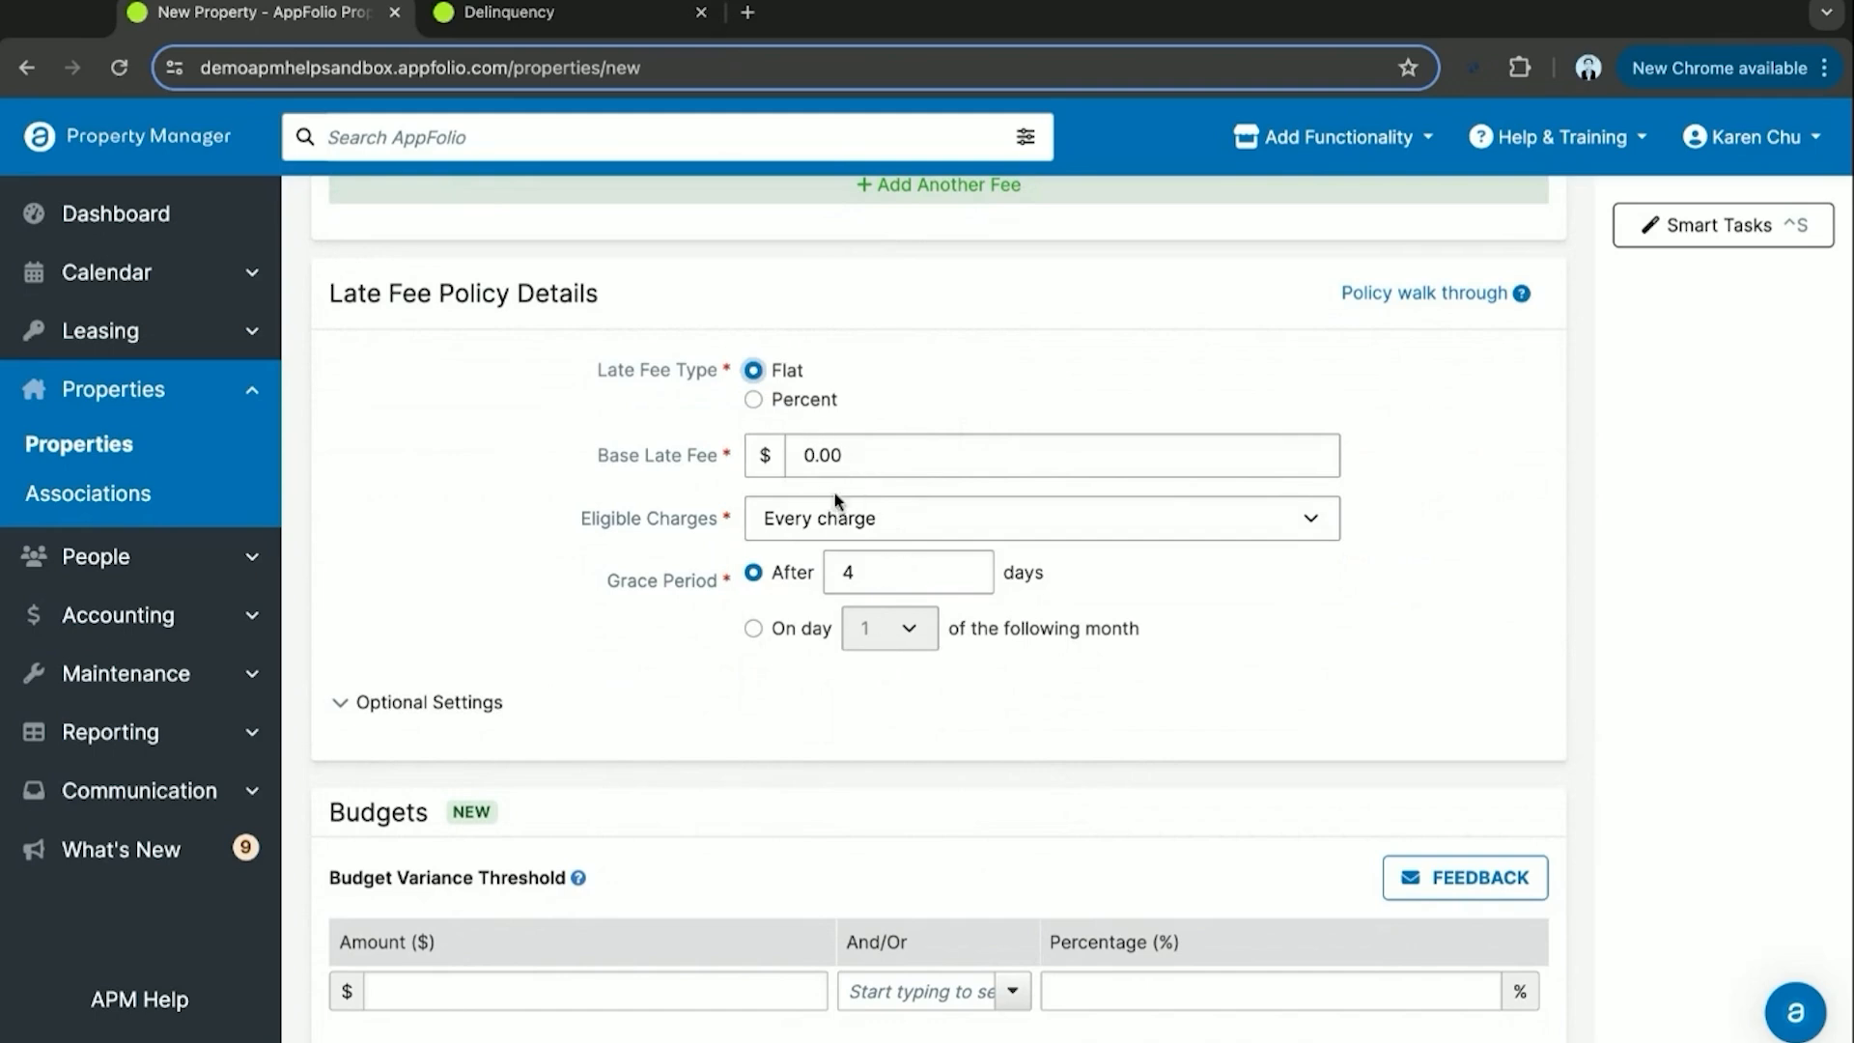
Review the budget variance threshold, maintenance information, property groups and bank accounts sections of the property form.
scroll(681, 678, down, 1)
scroll(680, 677, down, 4)
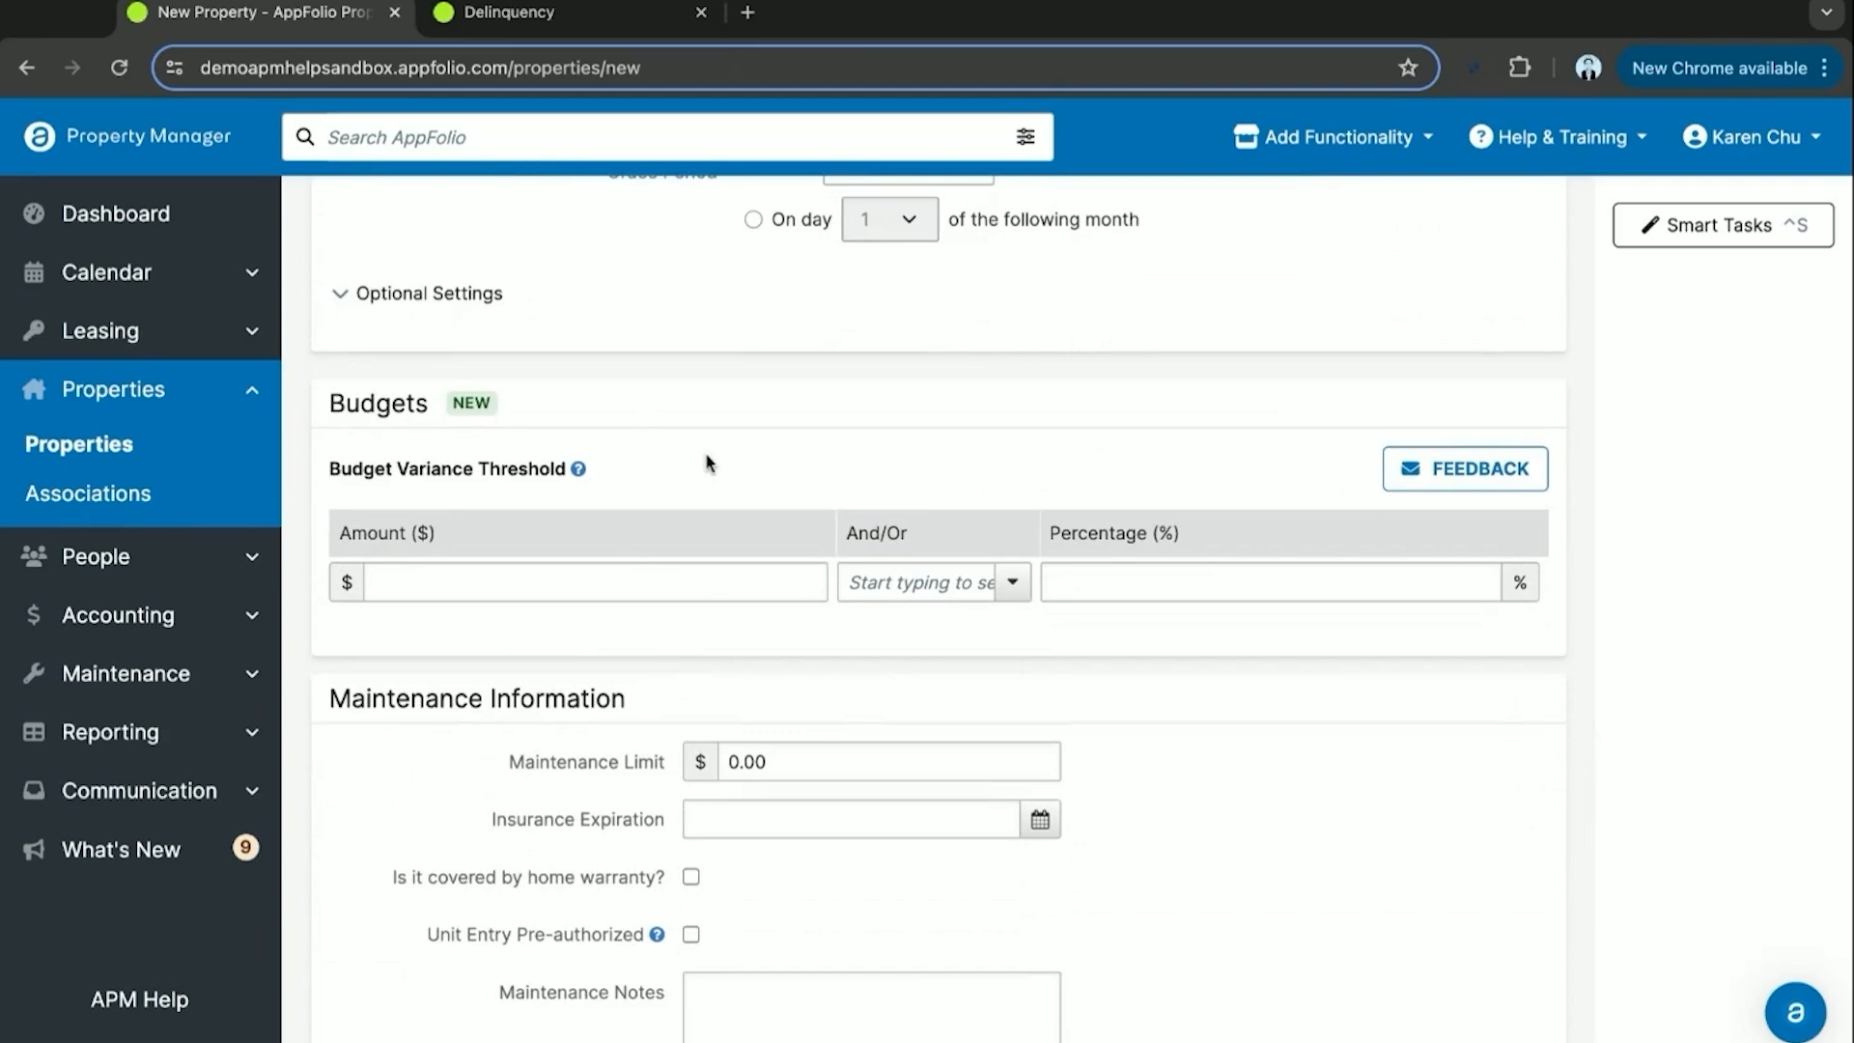
scroll(708, 464, down, 1)
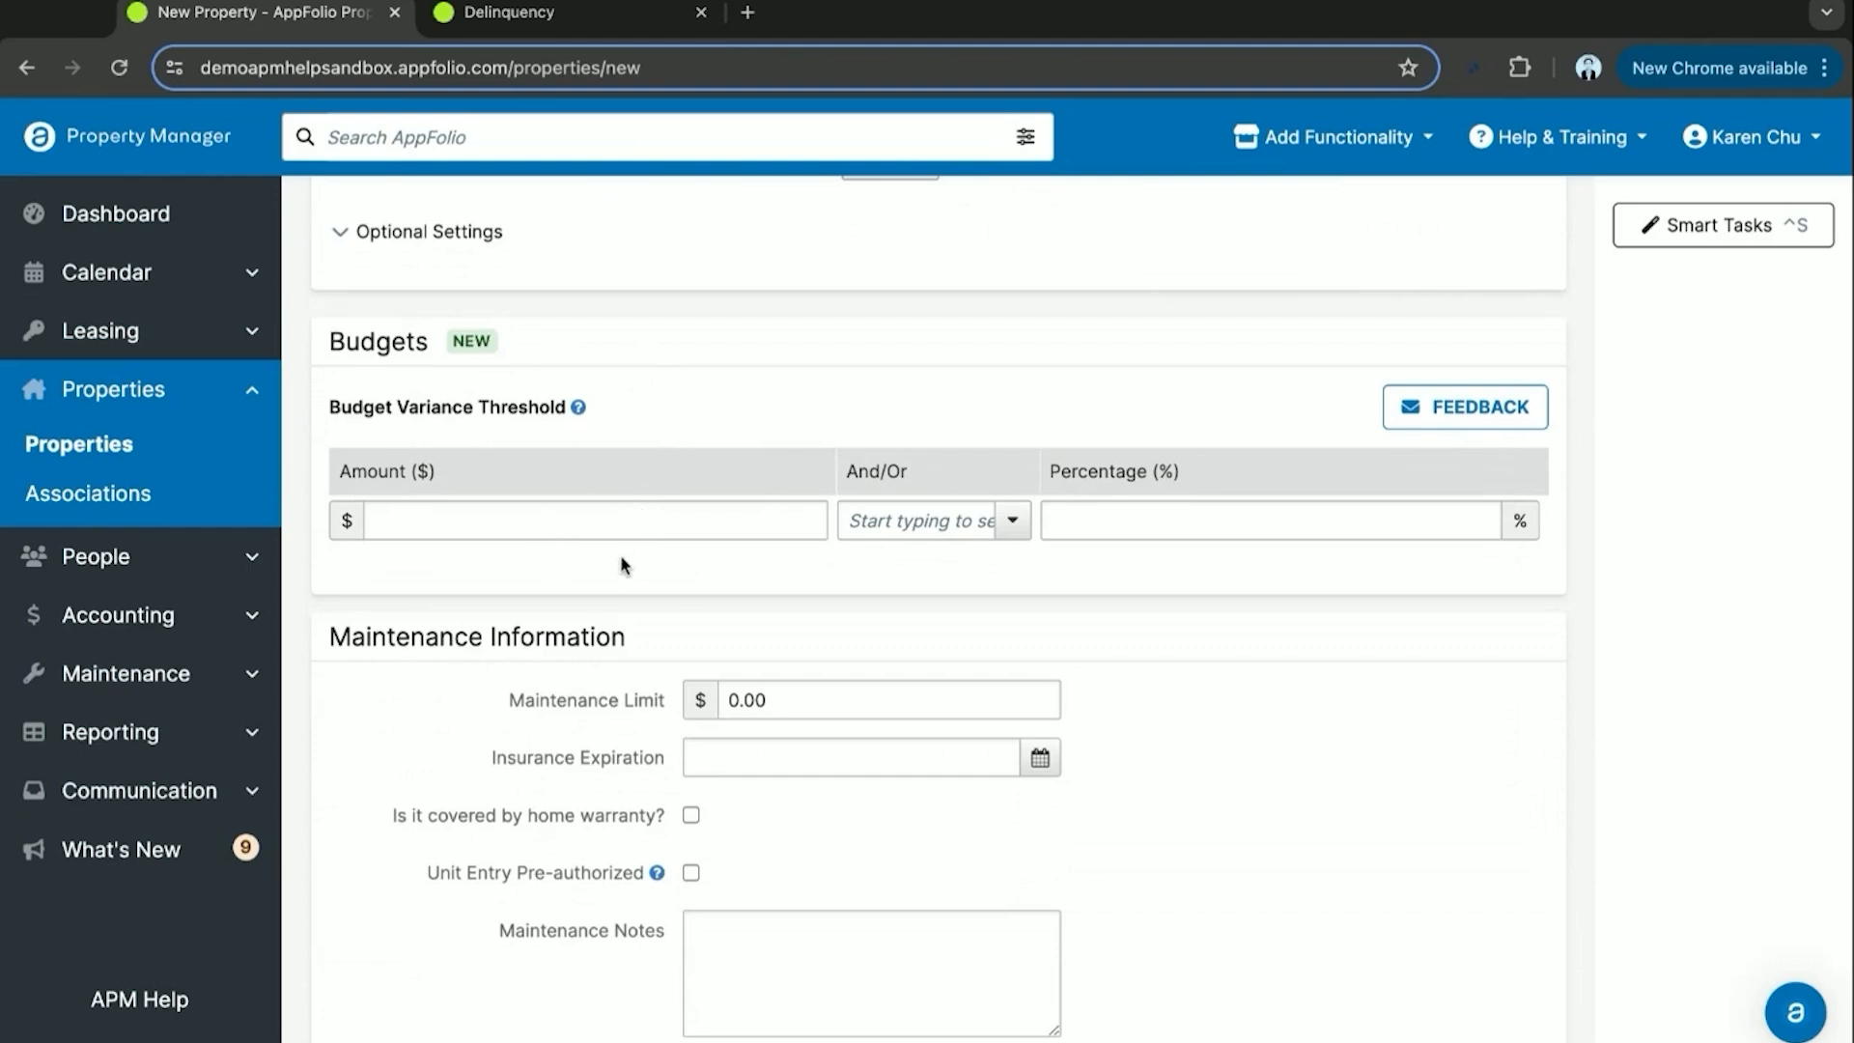
scroll(604, 577, down, 5)
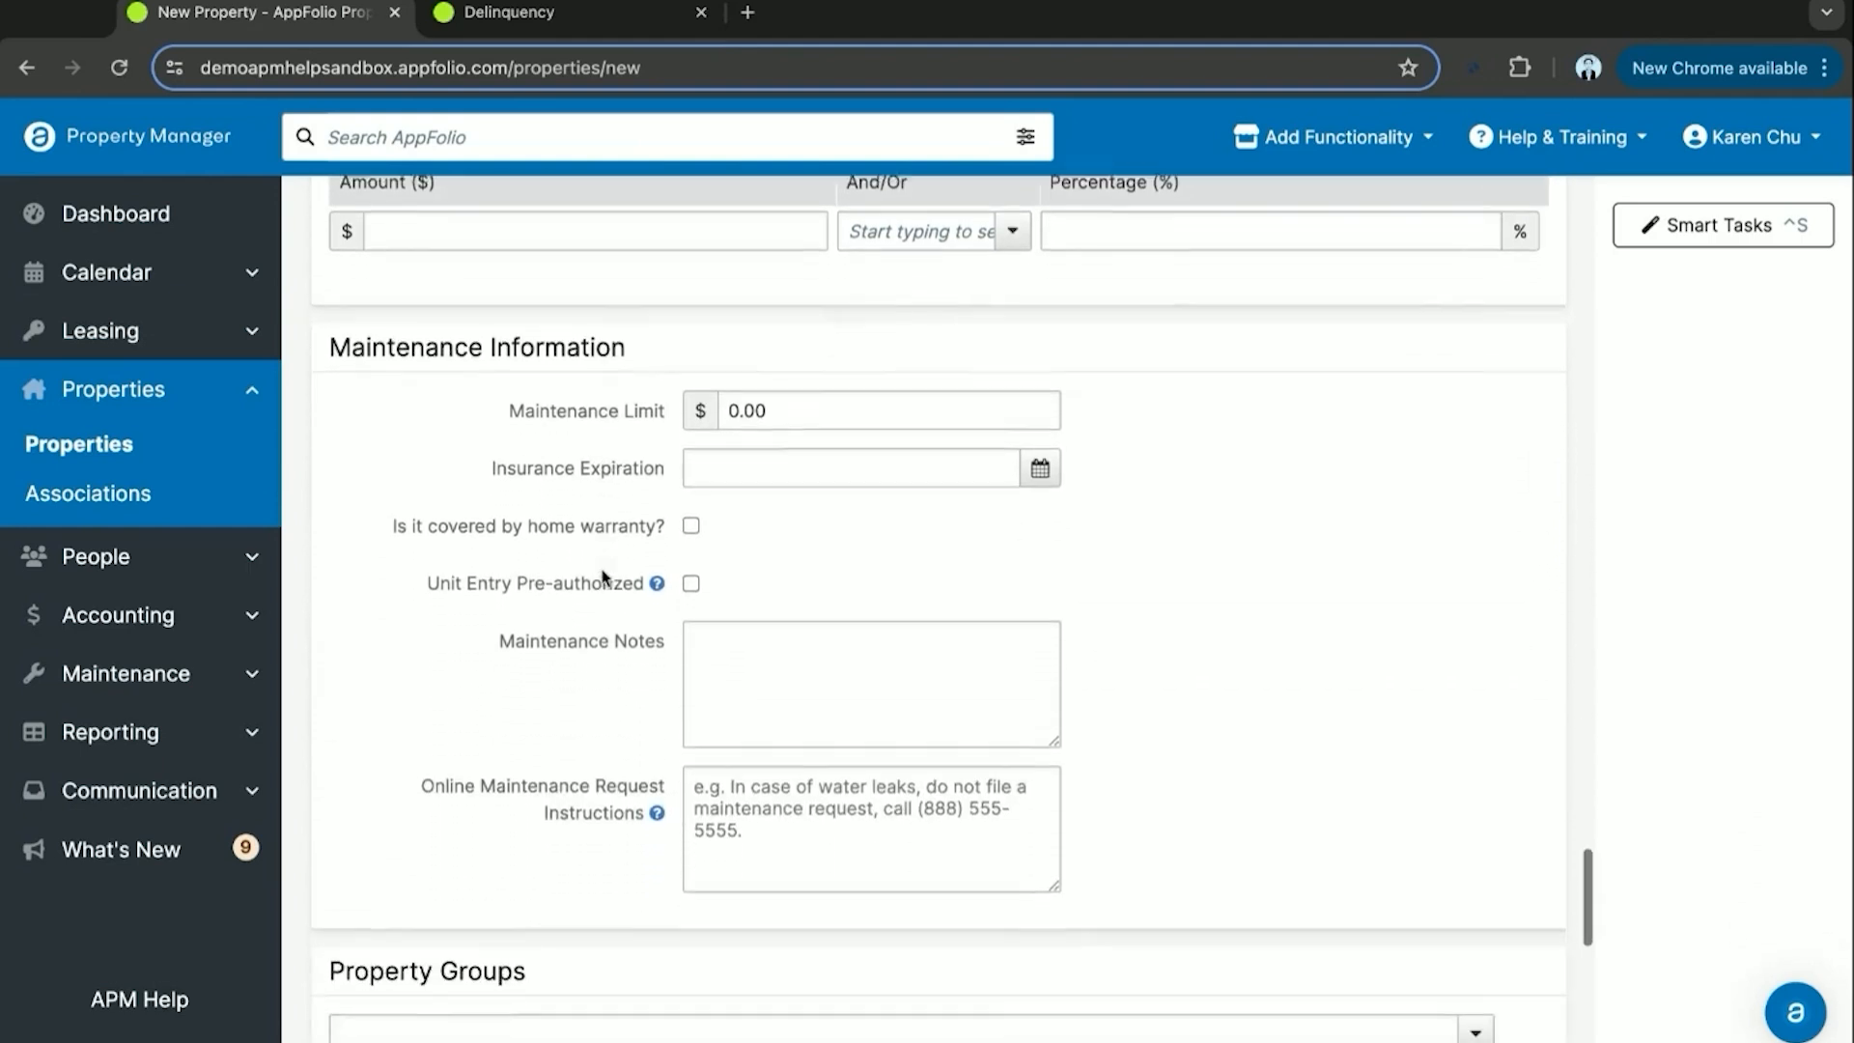
scroll(937, 608, down, 2)
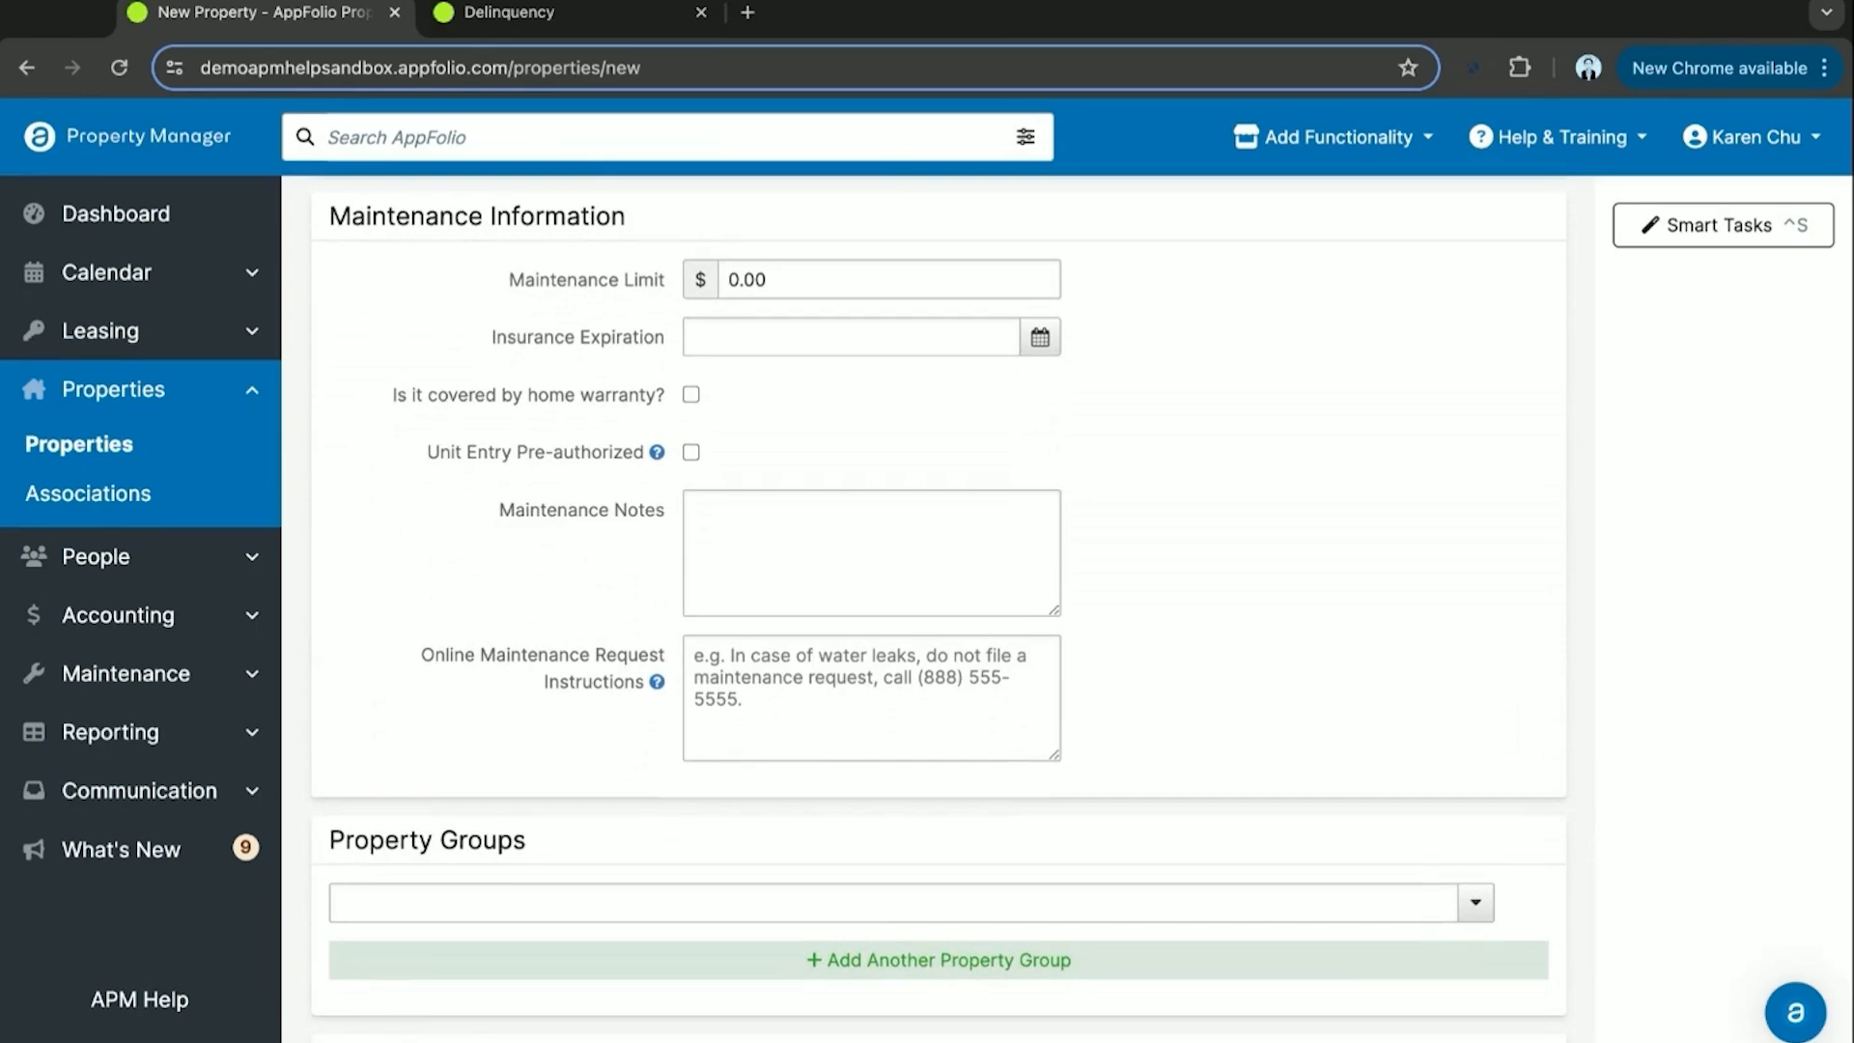
click(779, 282)
click(1124, 444)
click(817, 275)
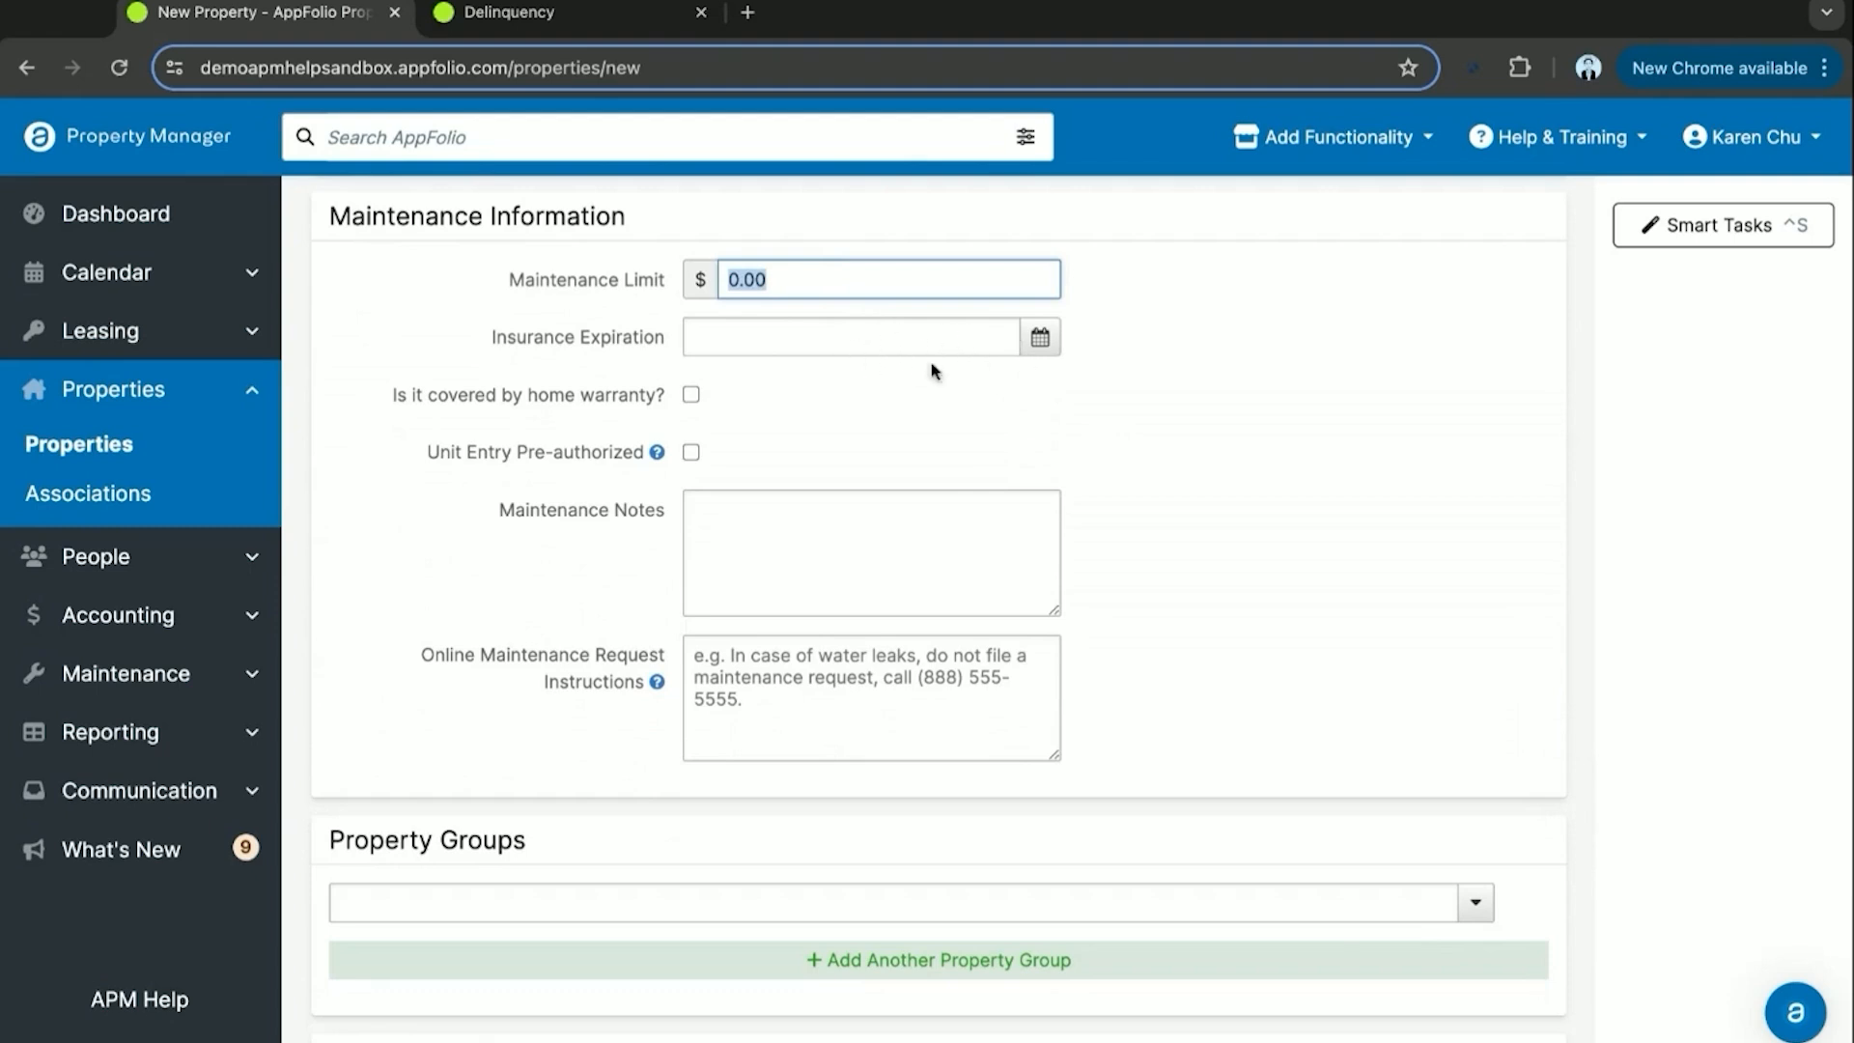
scroll(749, 416, down, 2)
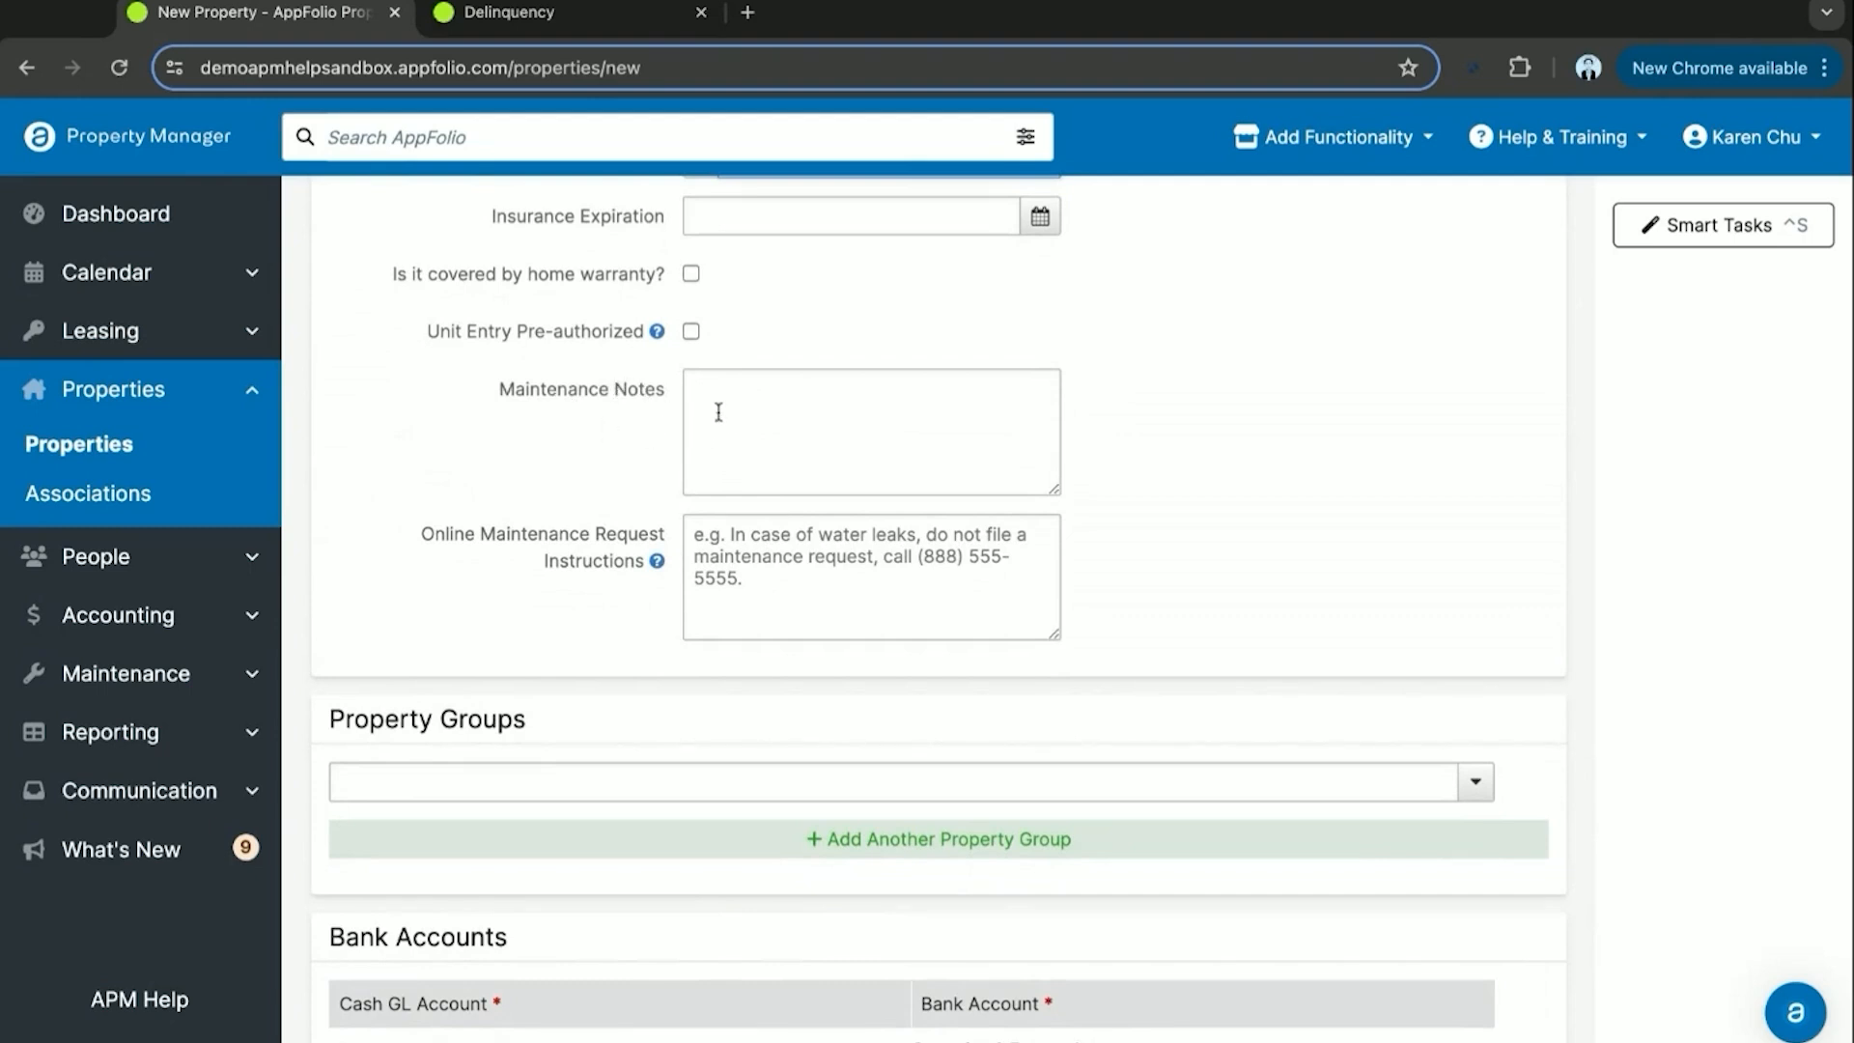
scroll(652, 441, down, 5)
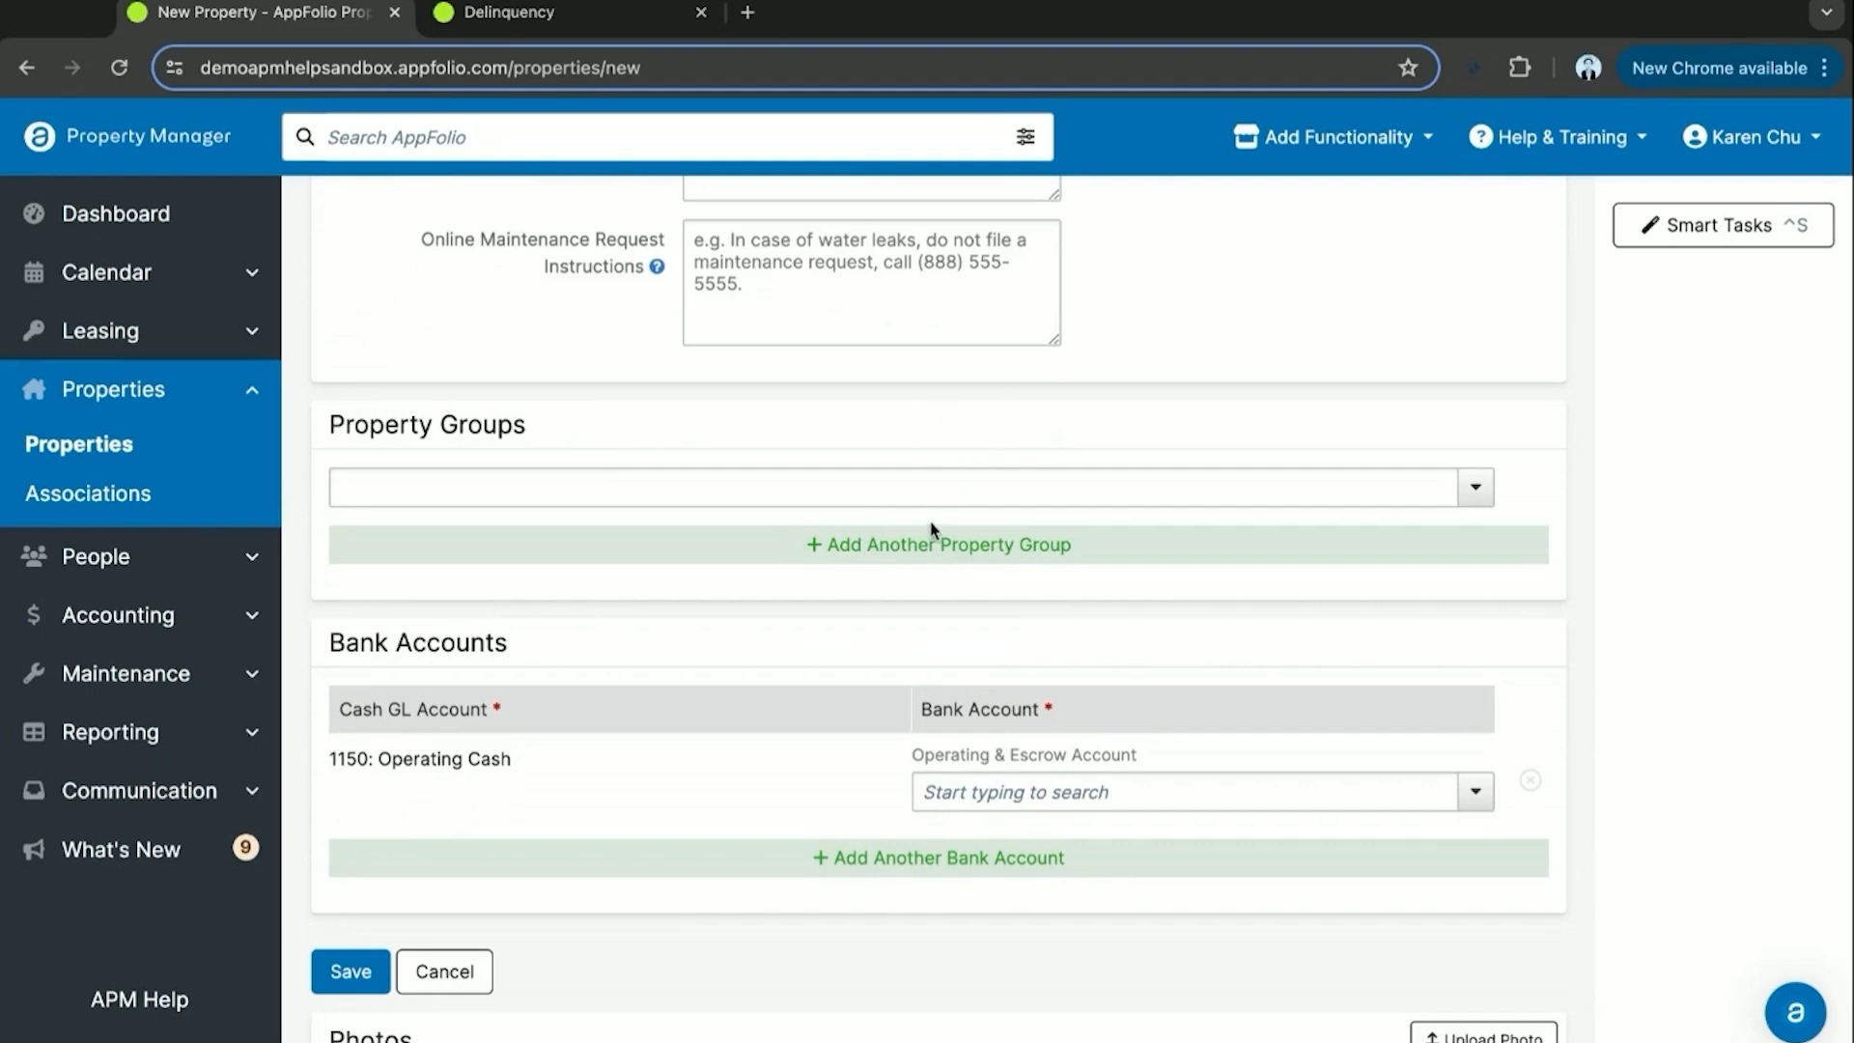
Search the bank account choices for 1150: Operating Cash for "rent" and clear the search.
scroll(933, 527, down, 2)
scroll(959, 599, down, 1)
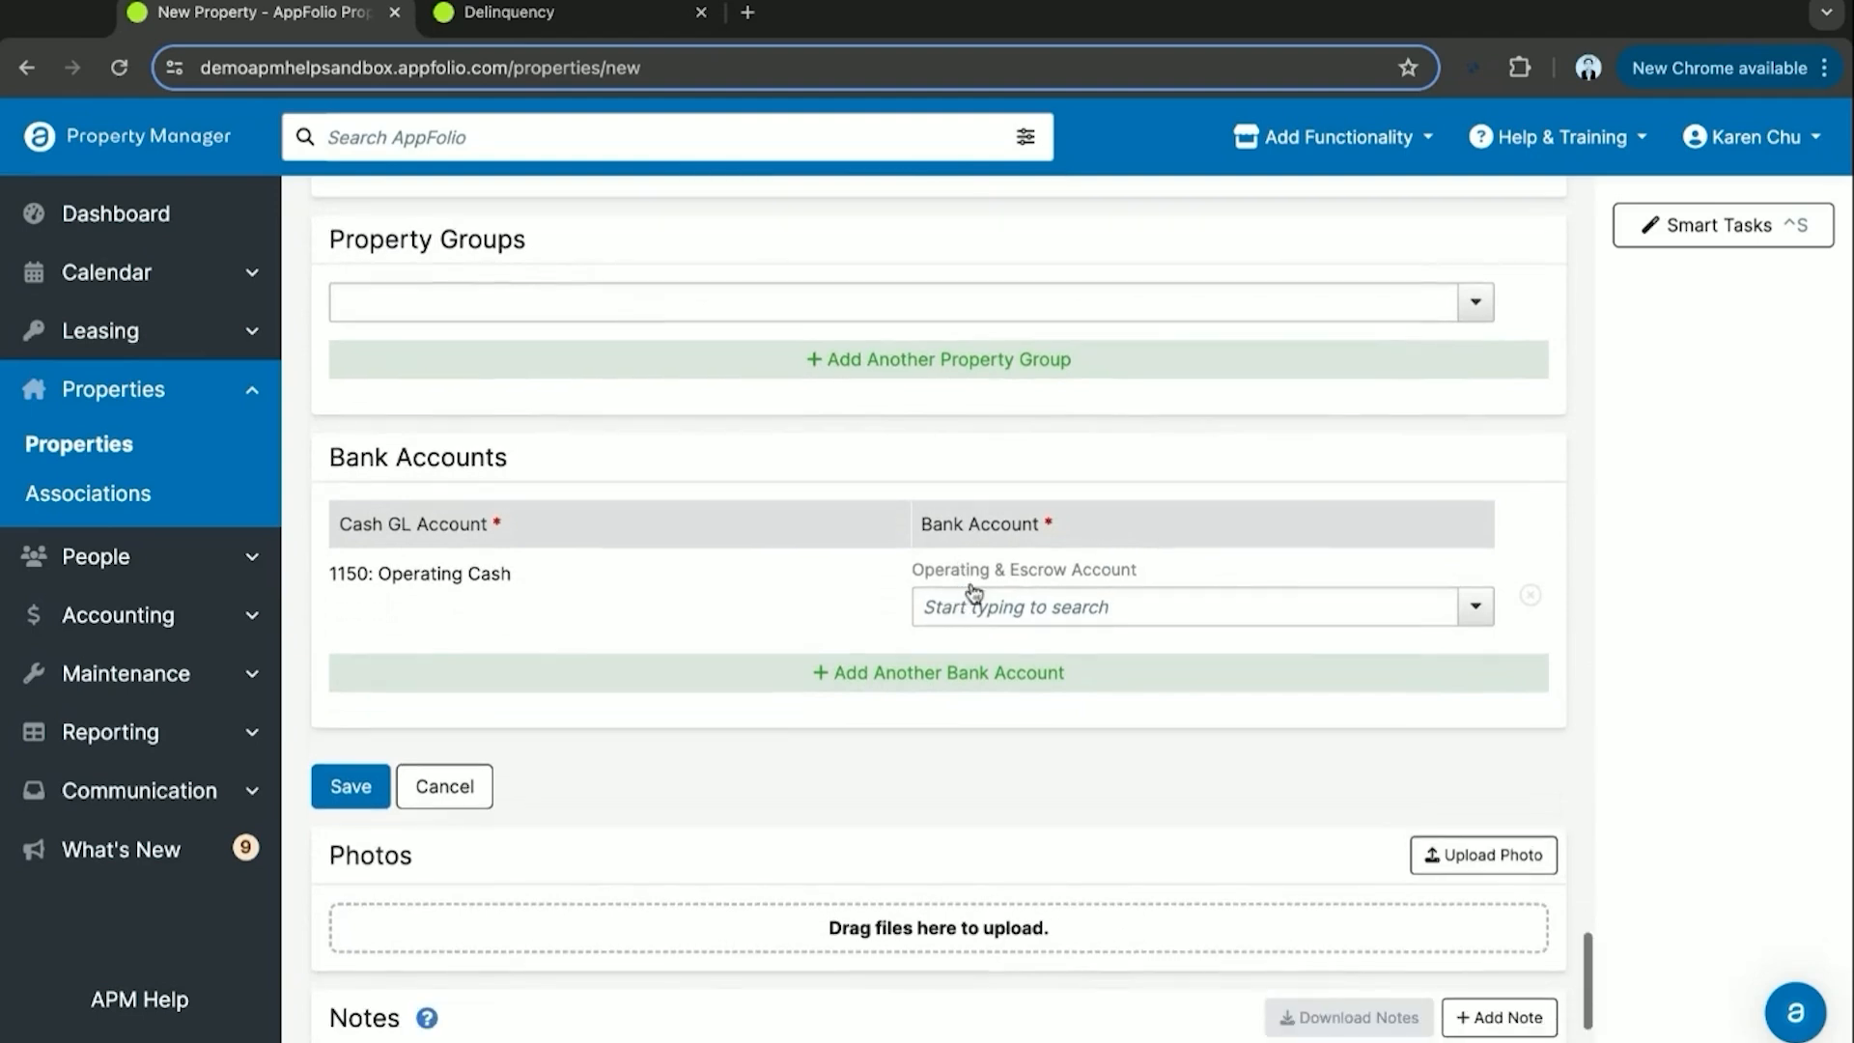
click(1094, 618)
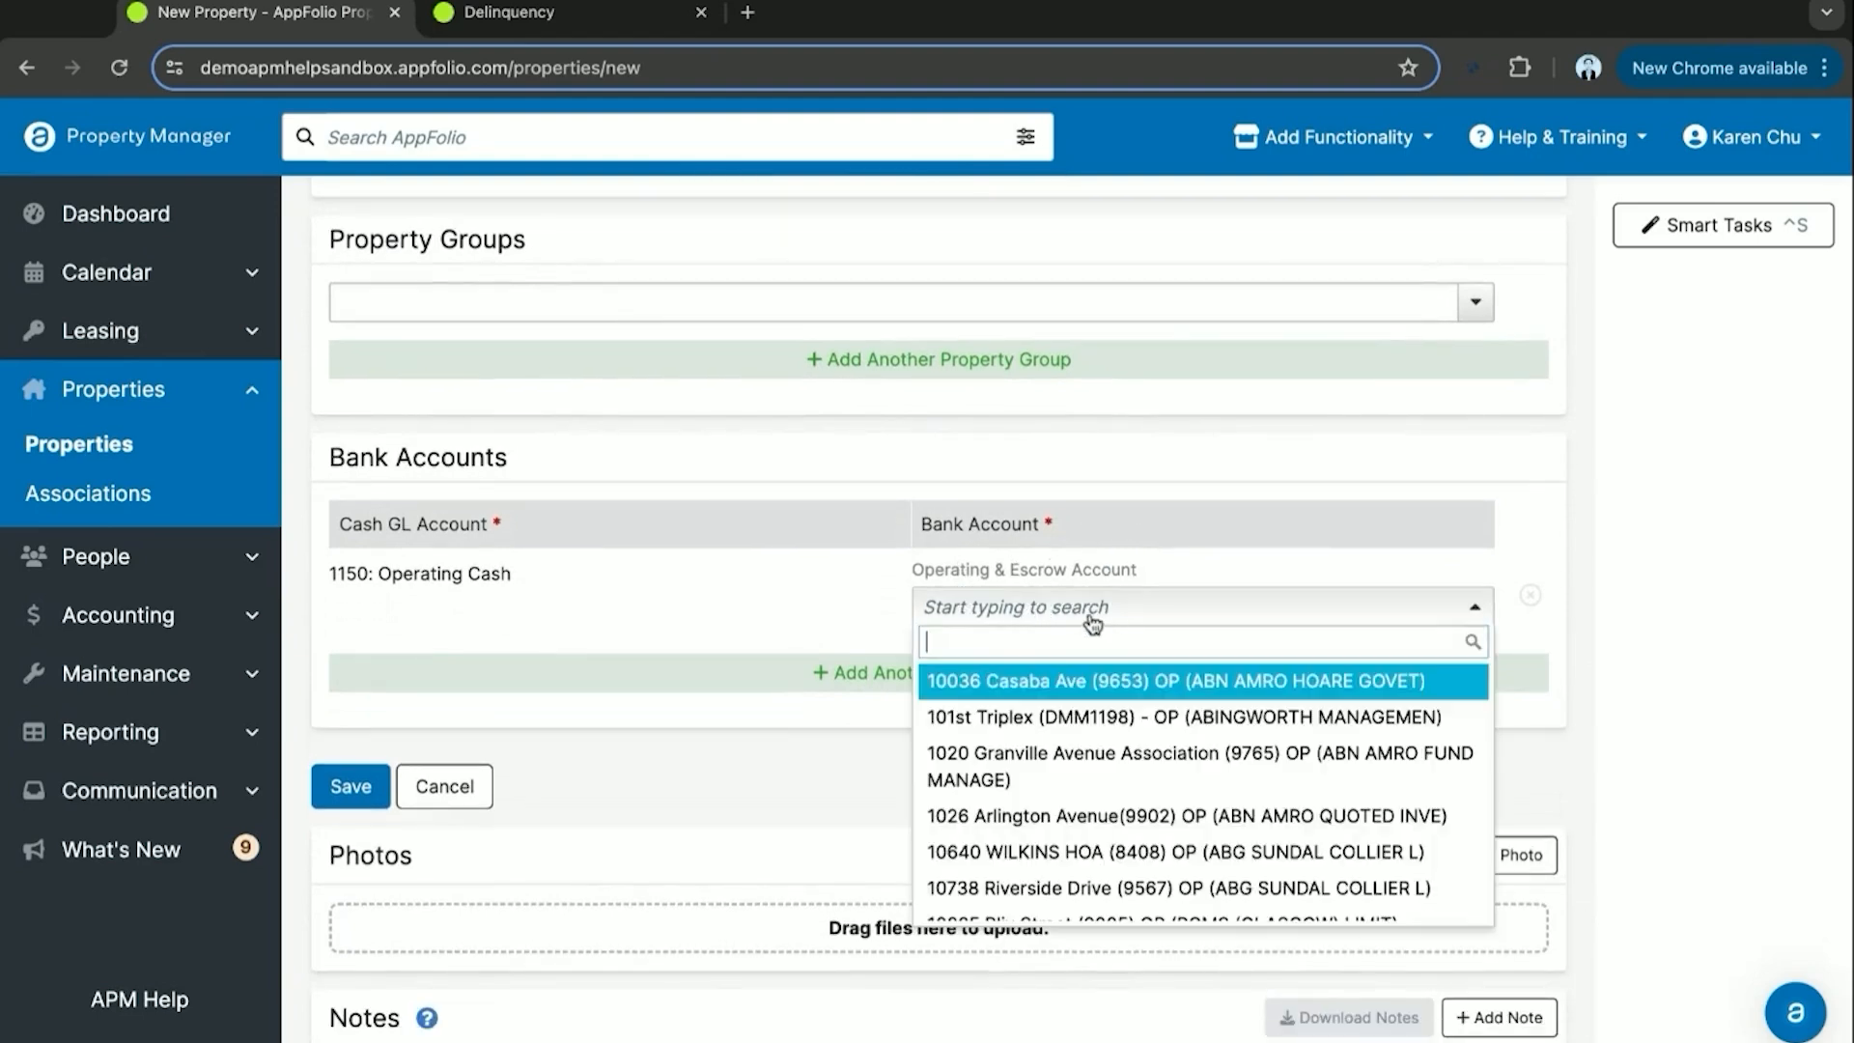
text(rent)
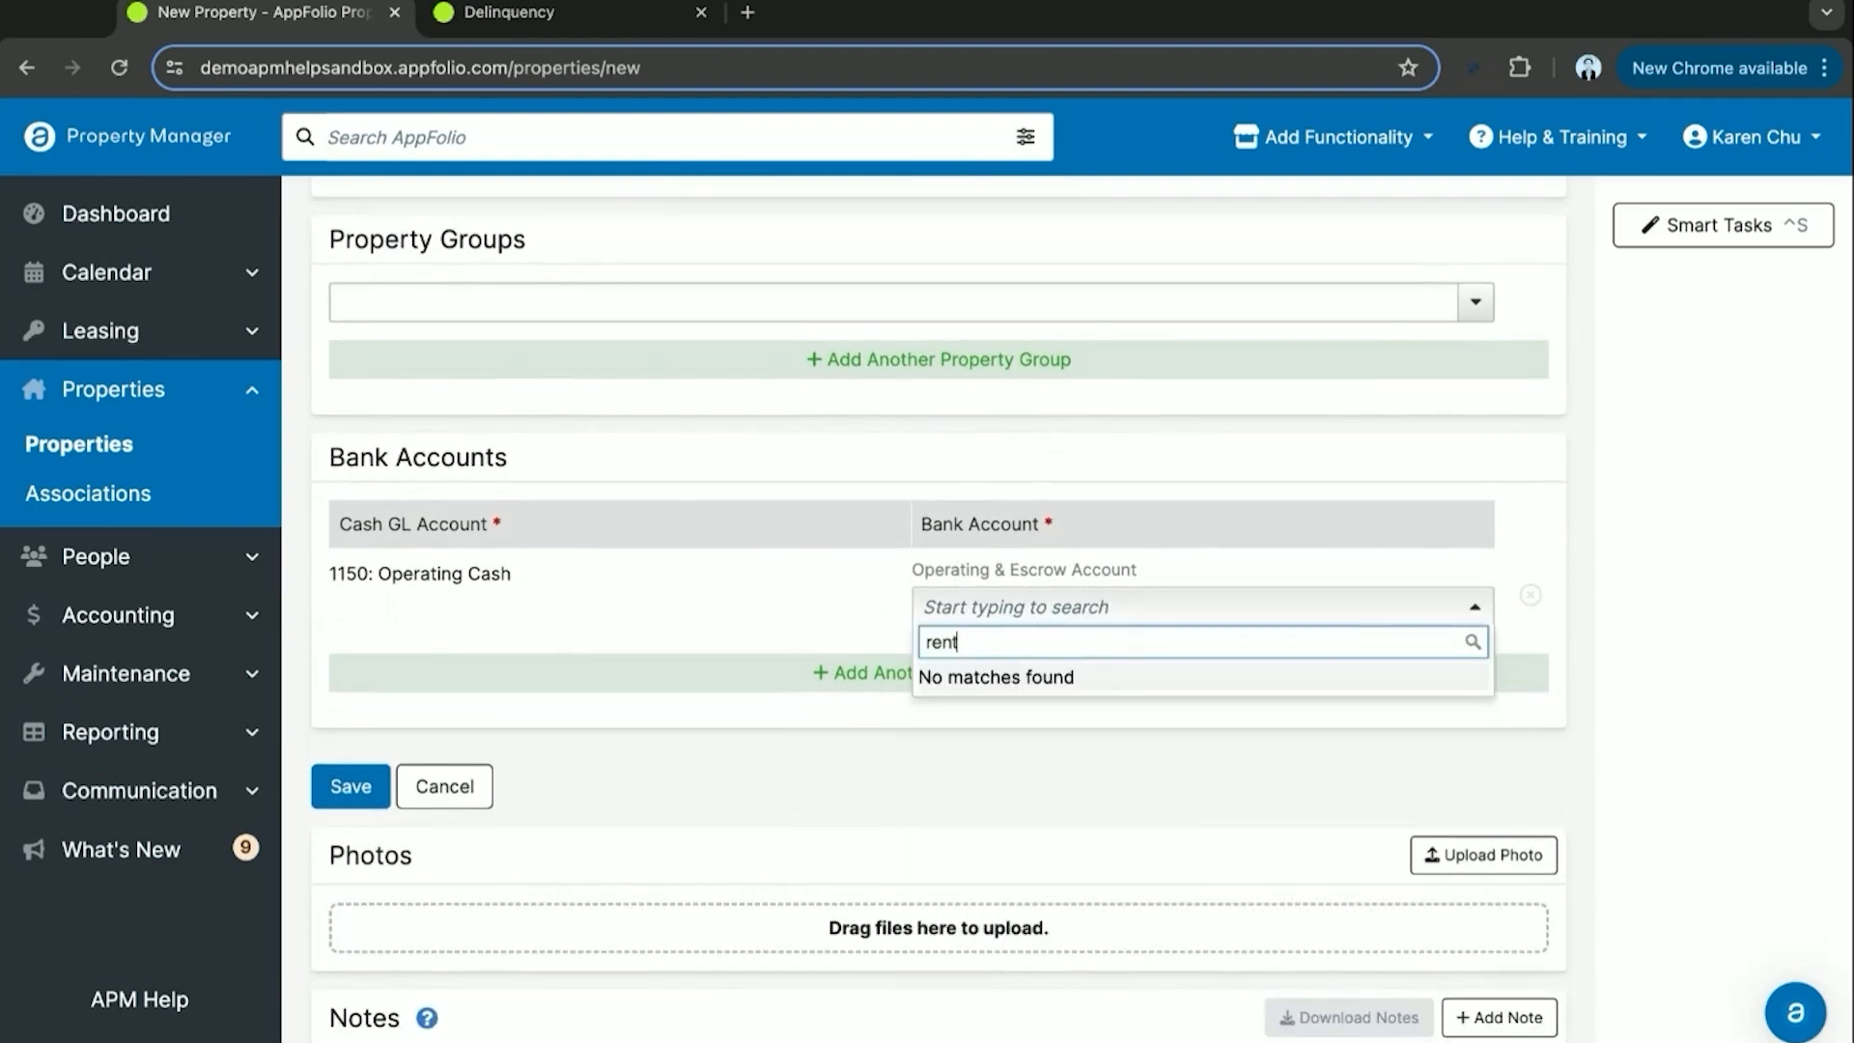
key(BackSpace)
key(BackSpace)
key(BackSpace)
key(BackSpace)
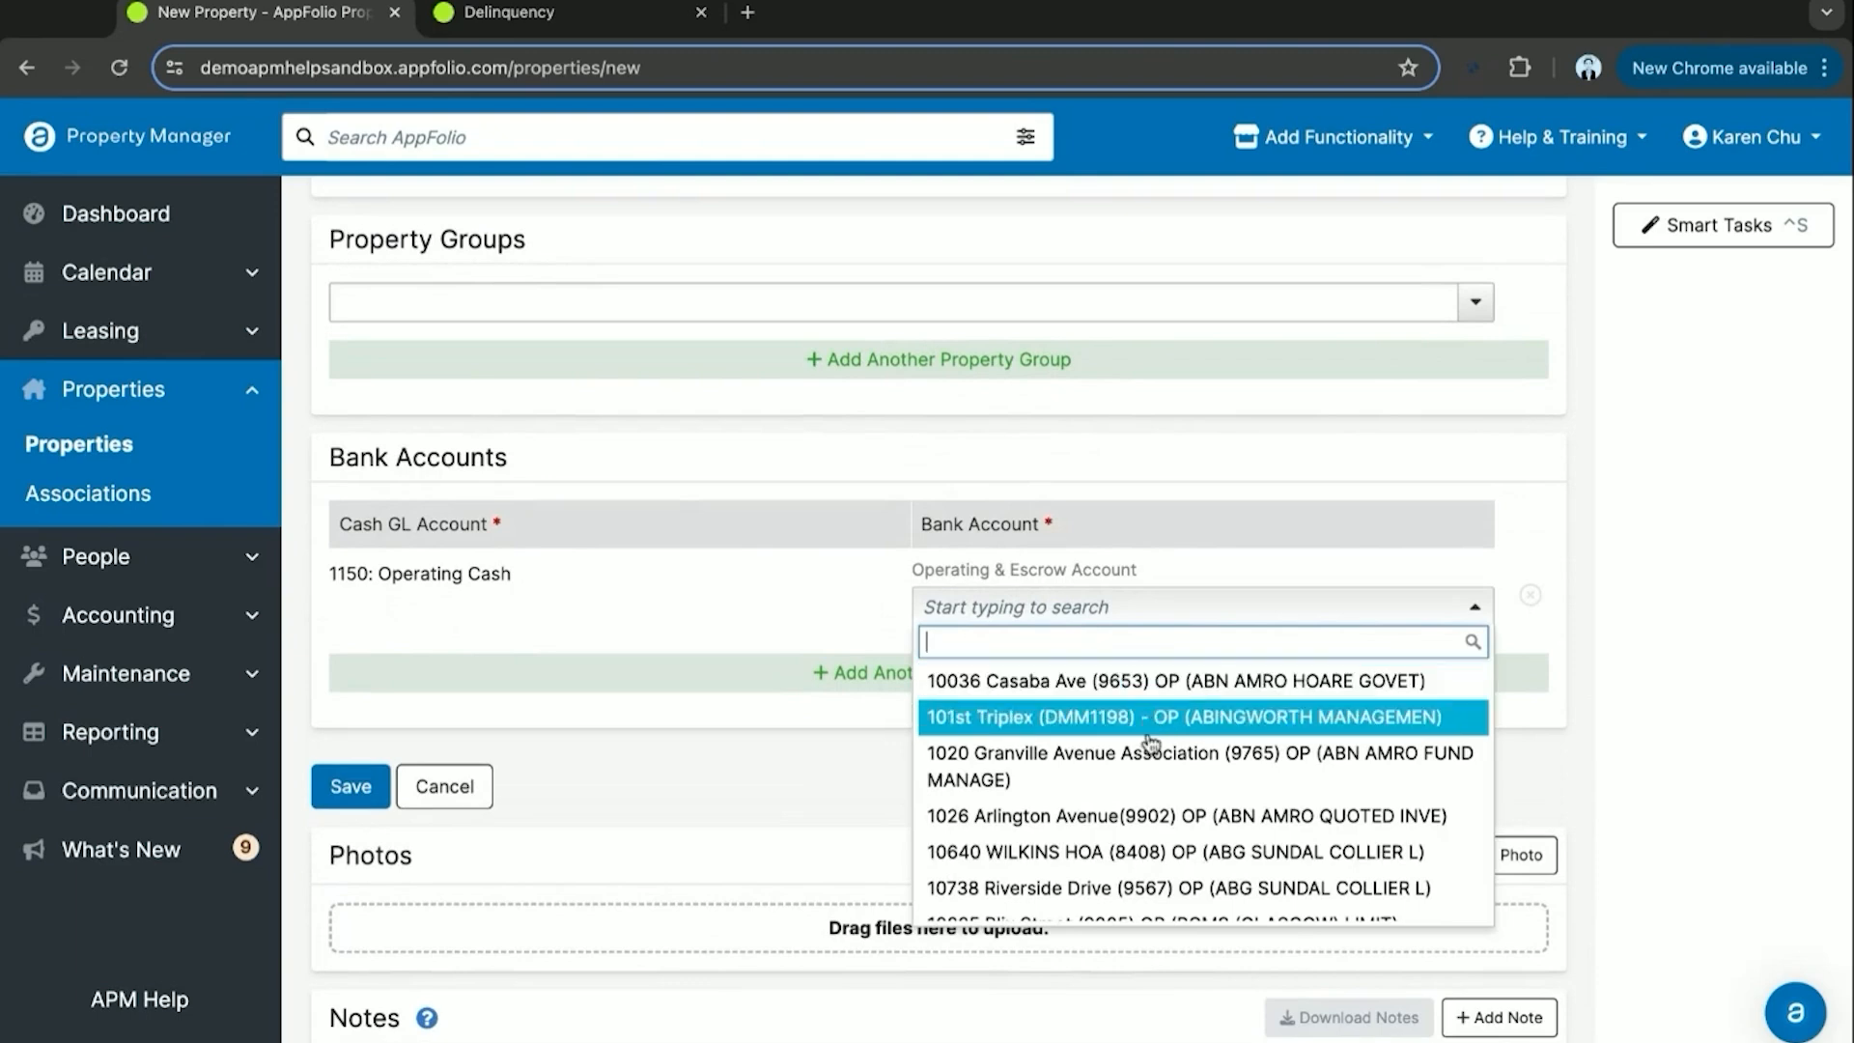
Assign the 1235 Yale Street HOA OP (SANTANDER UK PLC) bank account to 1150: Operating Cash and save the property.
scroll(1149, 744, down, 2)
scroll(1149, 744, down, 10)
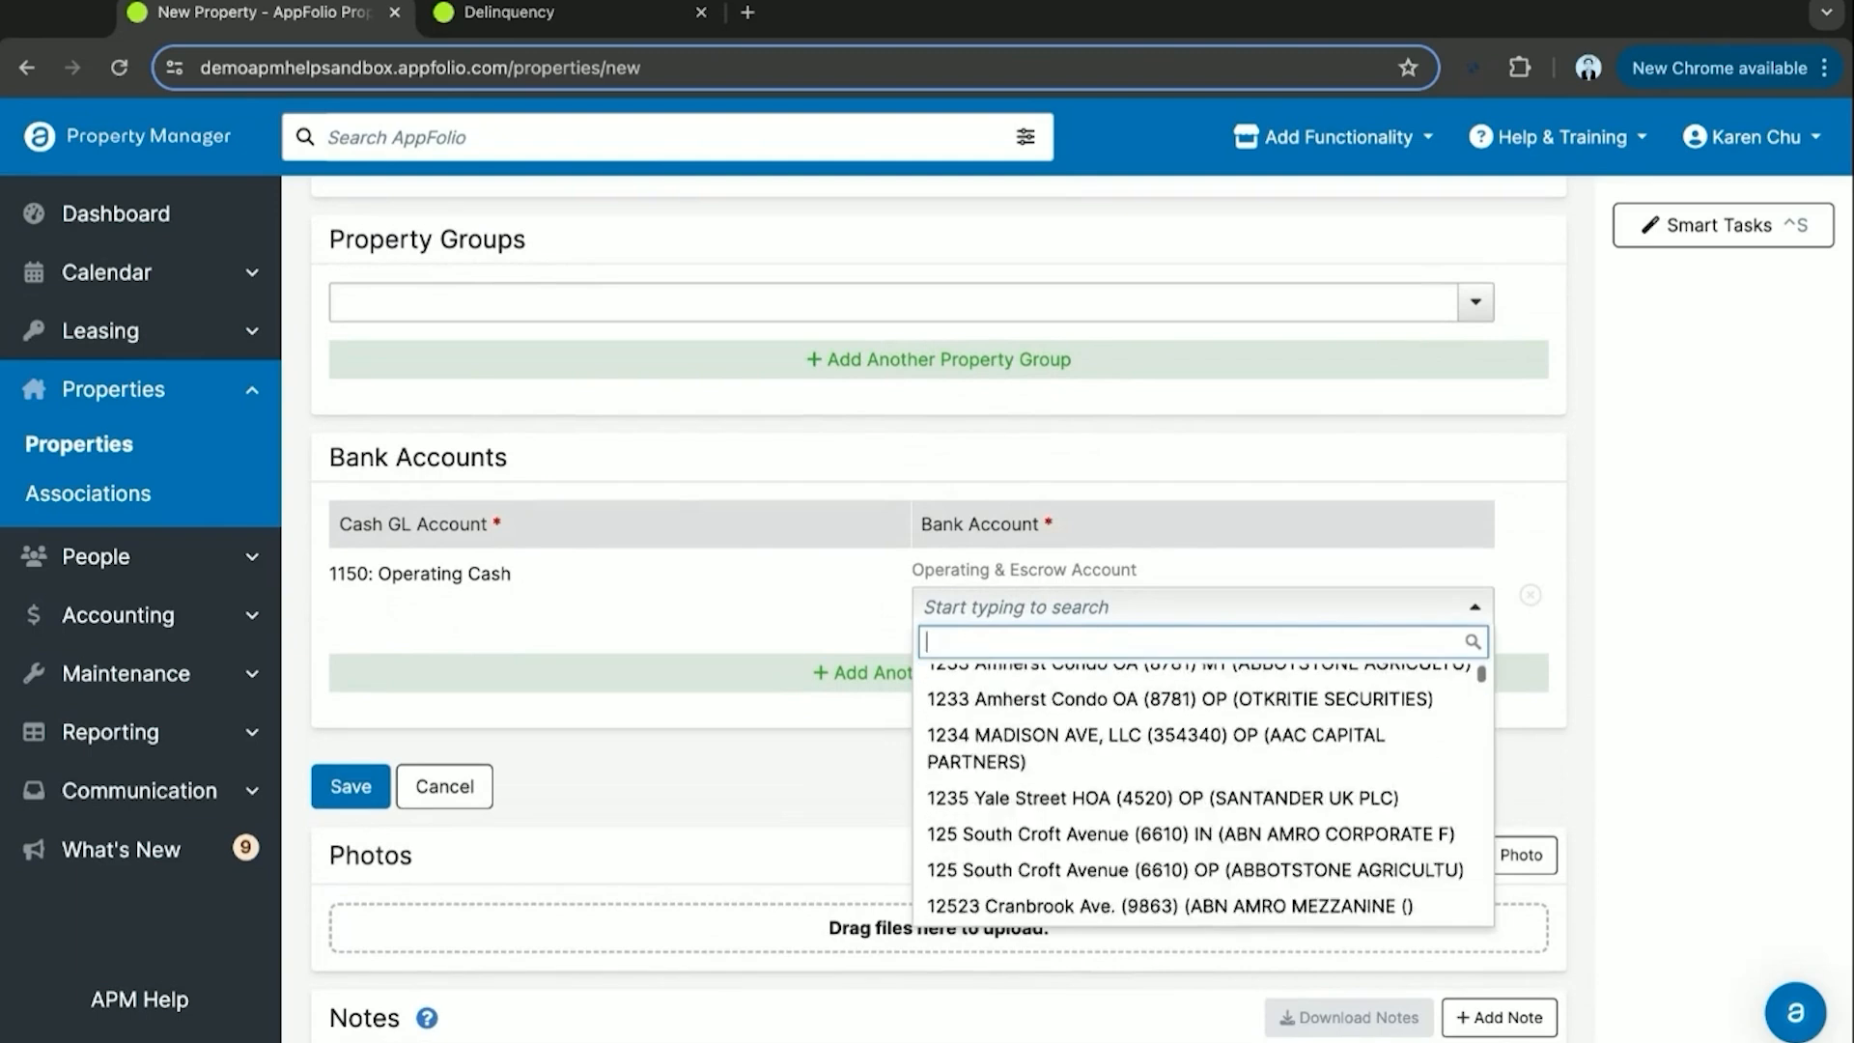
click(1143, 720)
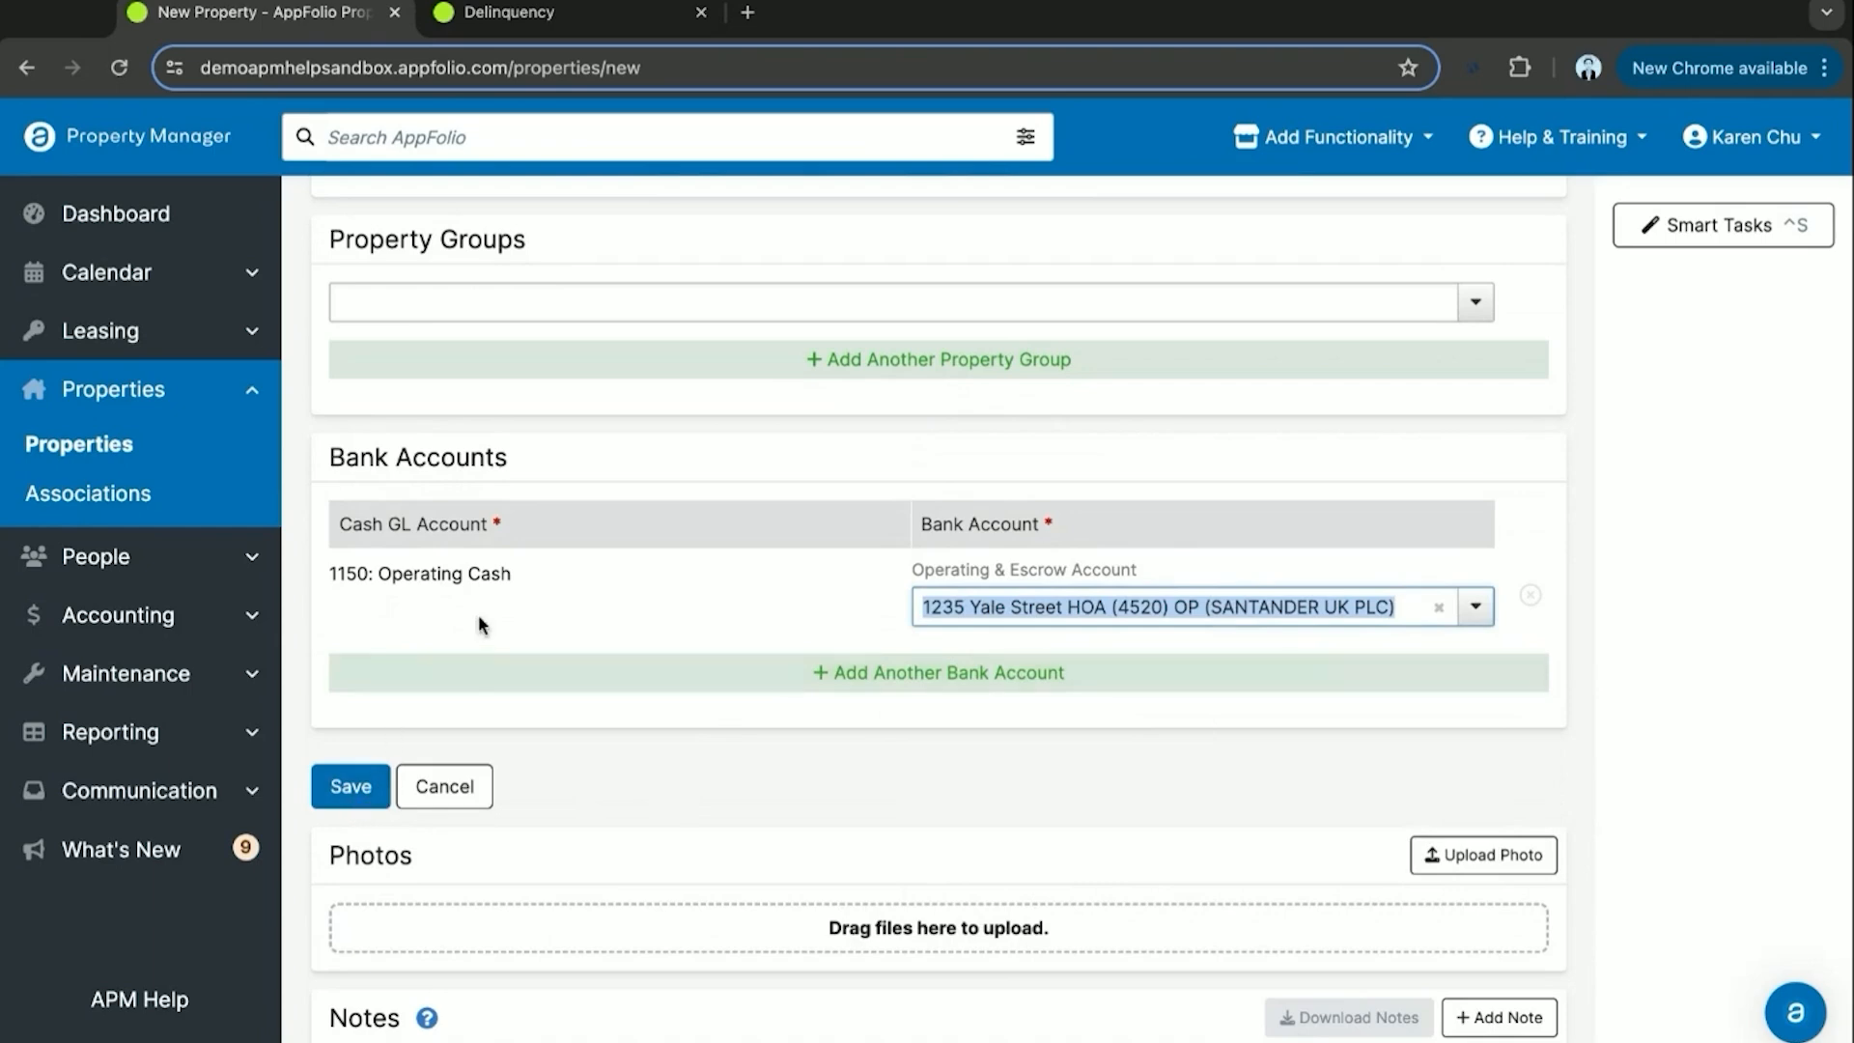
click(370, 790)
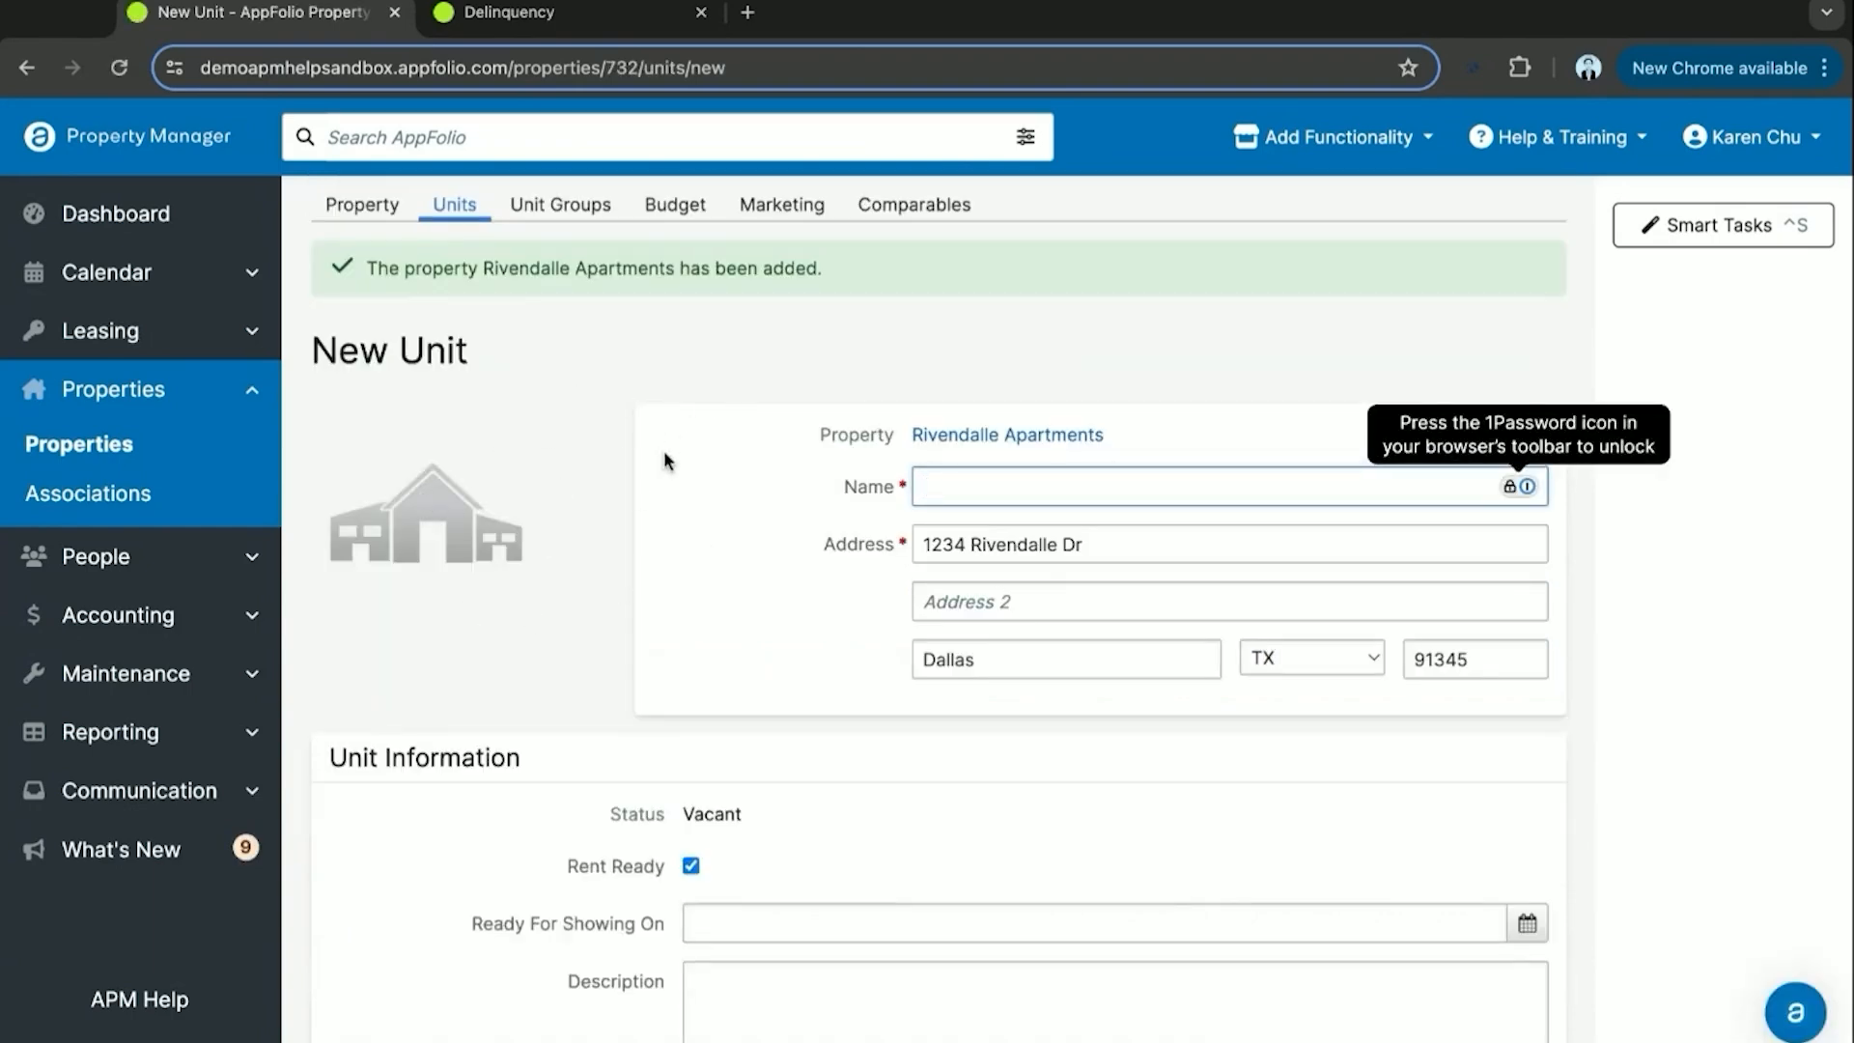
Name the new unit Rivendalle Unit 1.
scroll(676, 439, down, 2)
scroll(666, 497, up, 1)
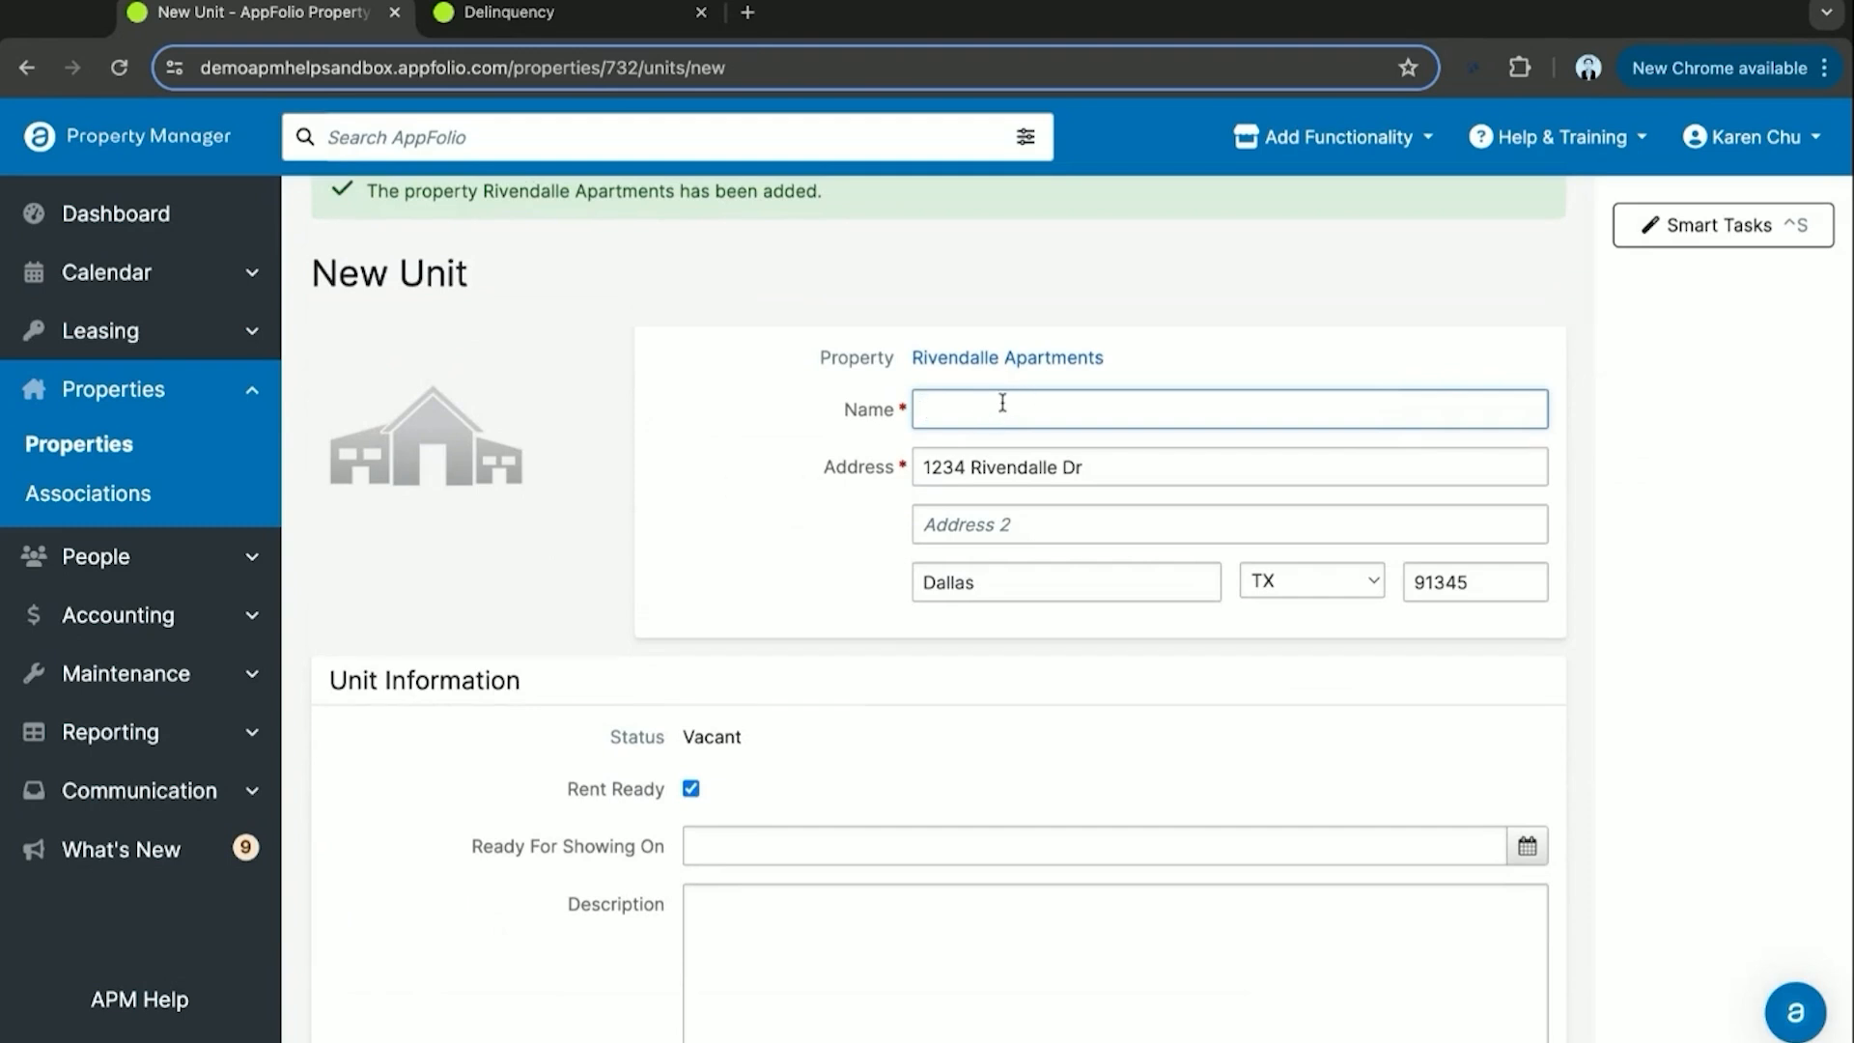
text(Rivendalle Unit 1)
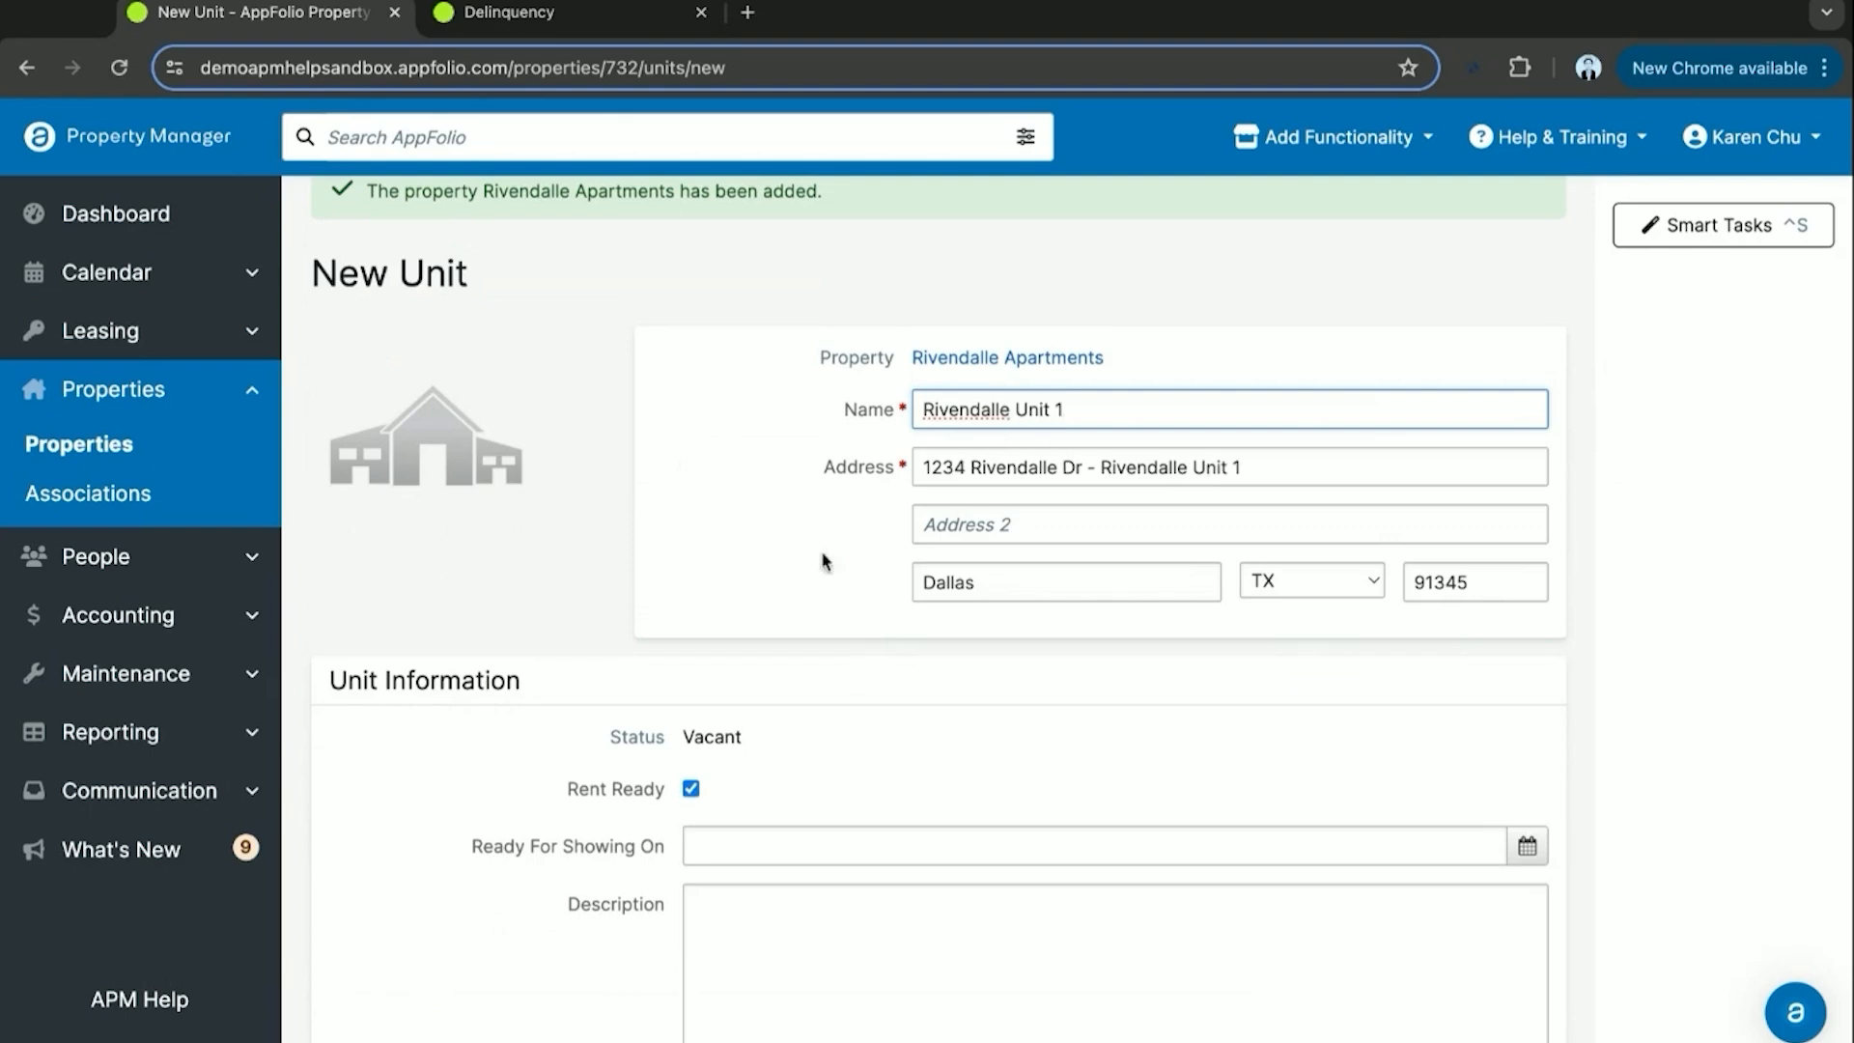
click(773, 569)
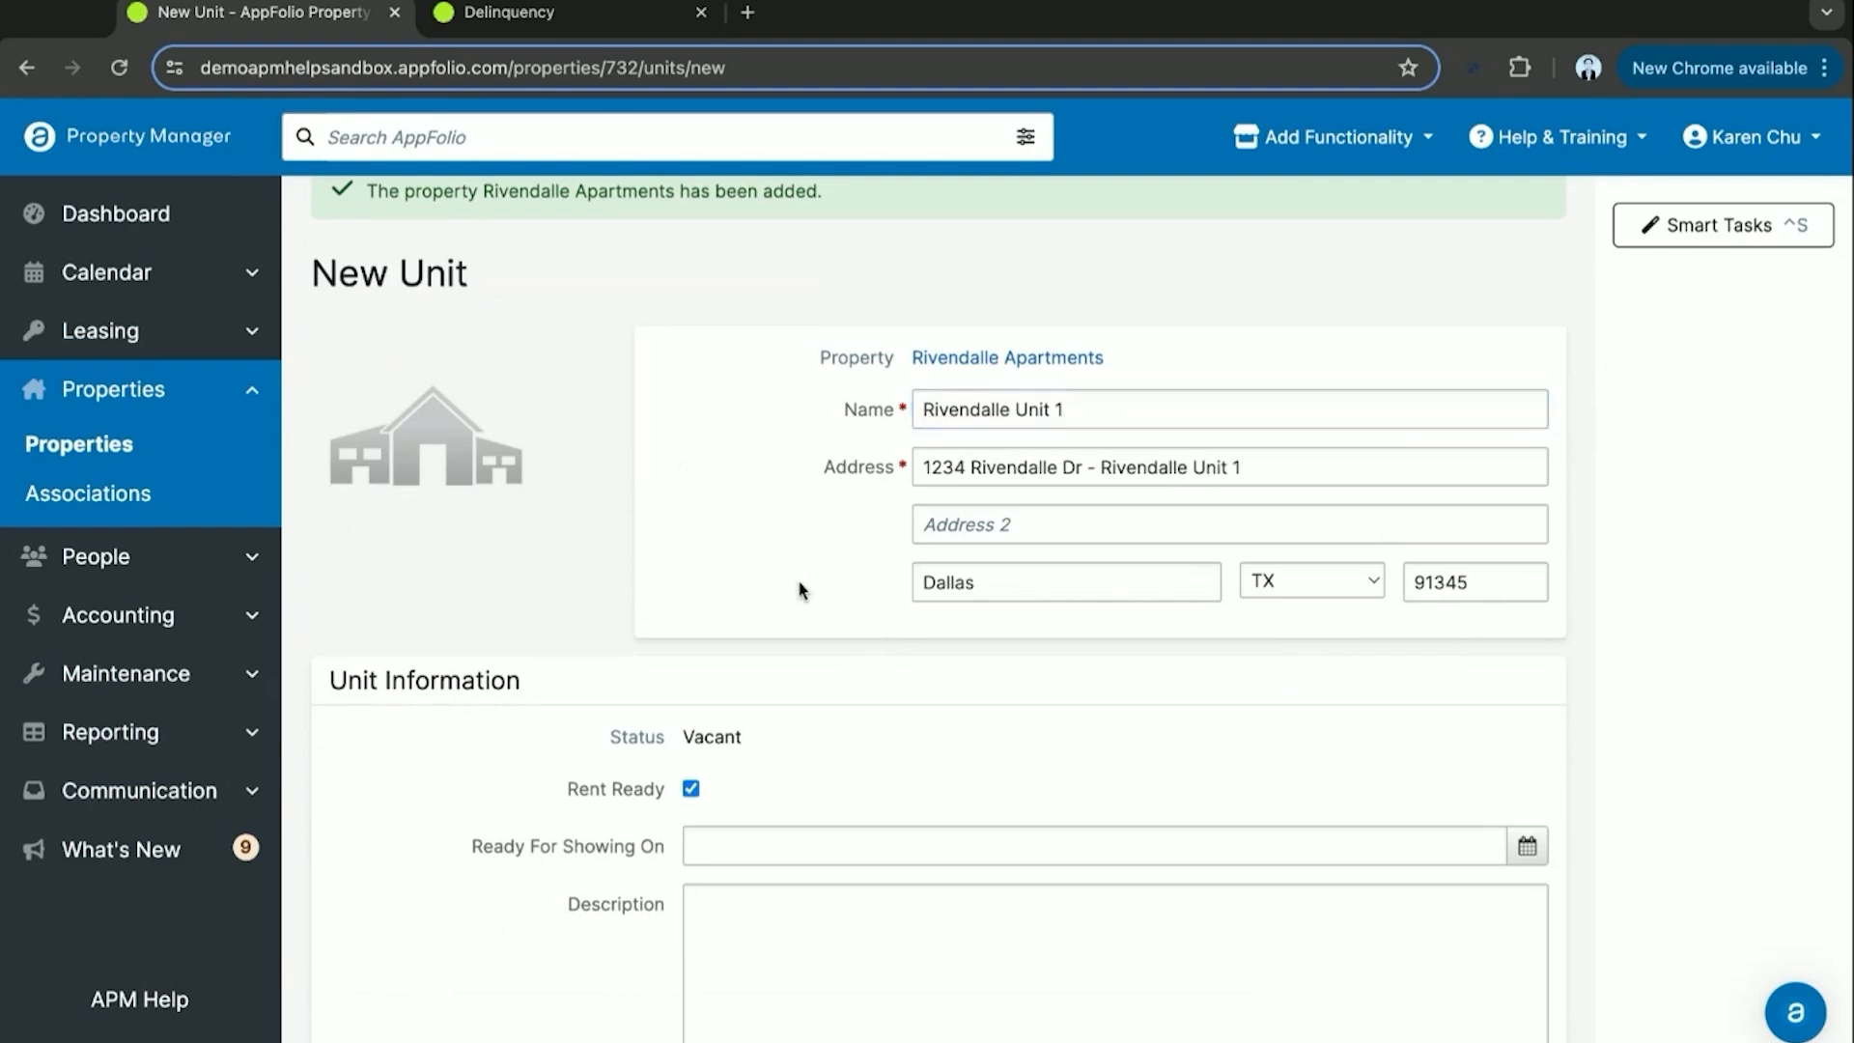
Set the unit's Ready For Showing On date to 06/28/2024.
scroll(799, 589, down, 2)
scroll(798, 588, down, 1)
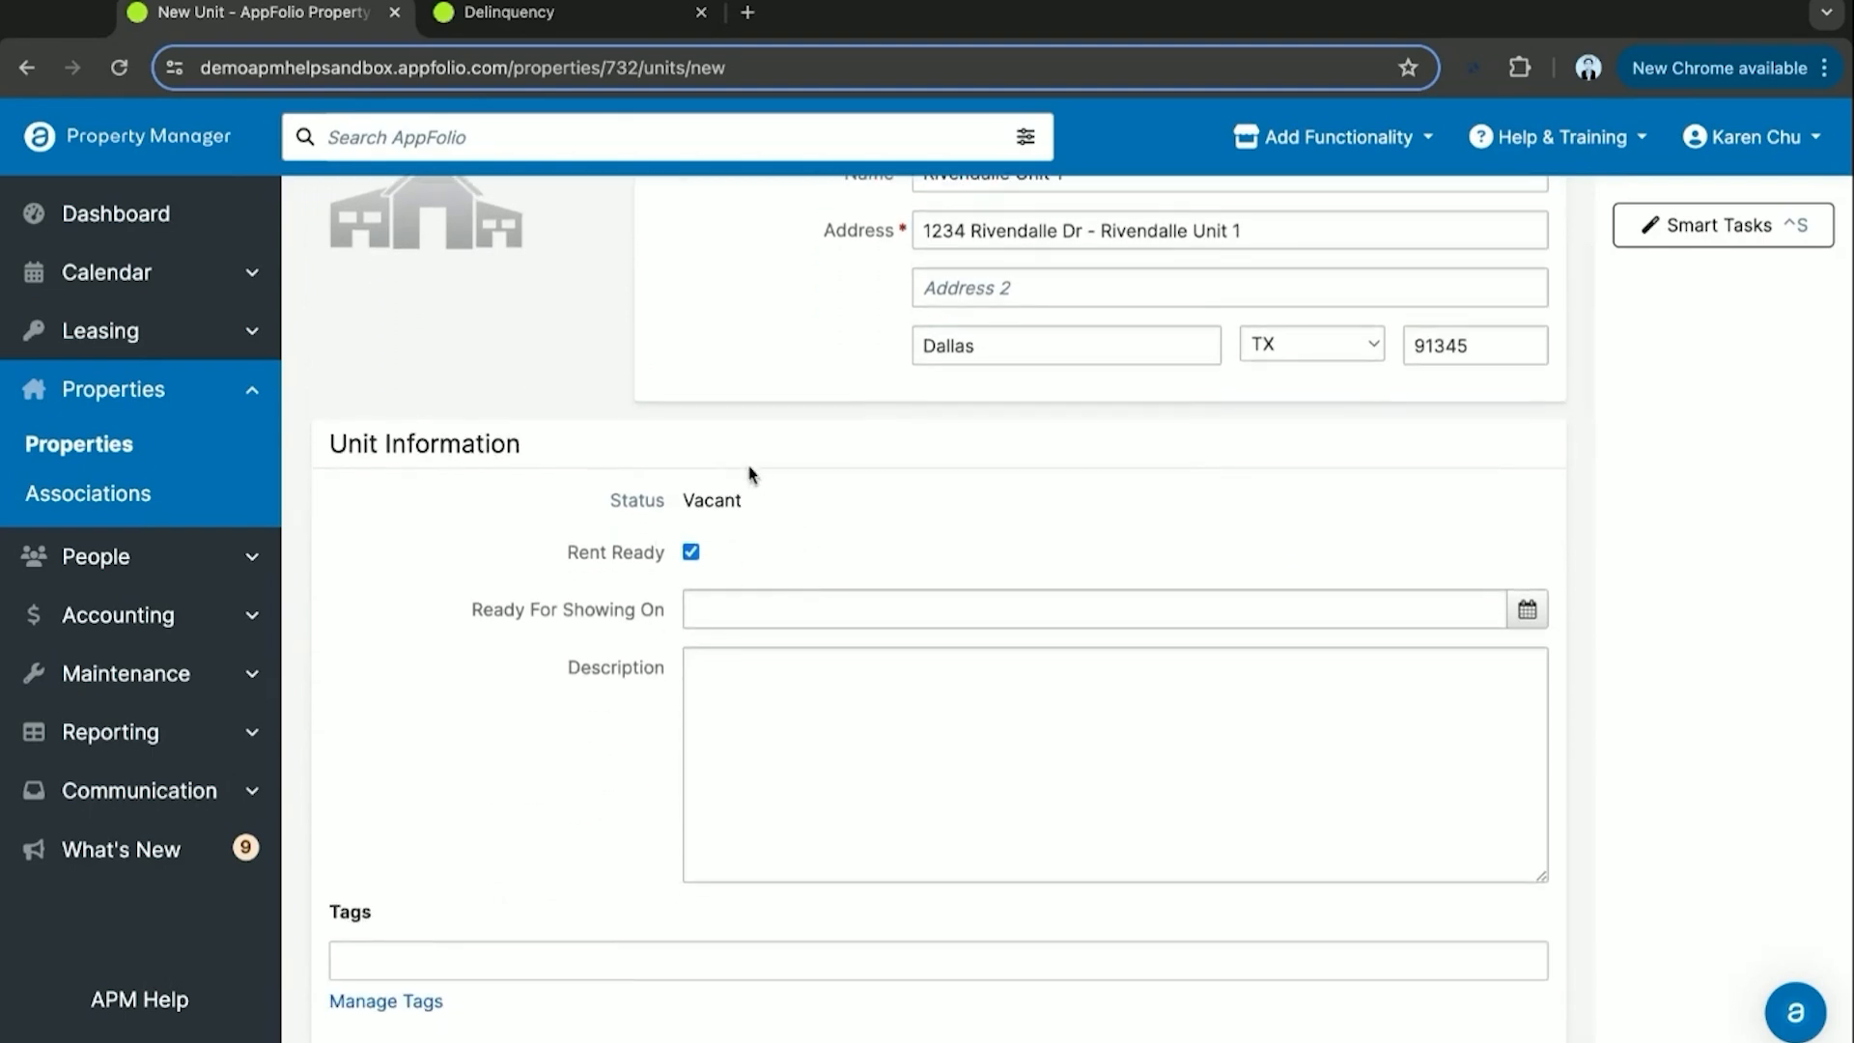
scroll(790, 417, down, 1)
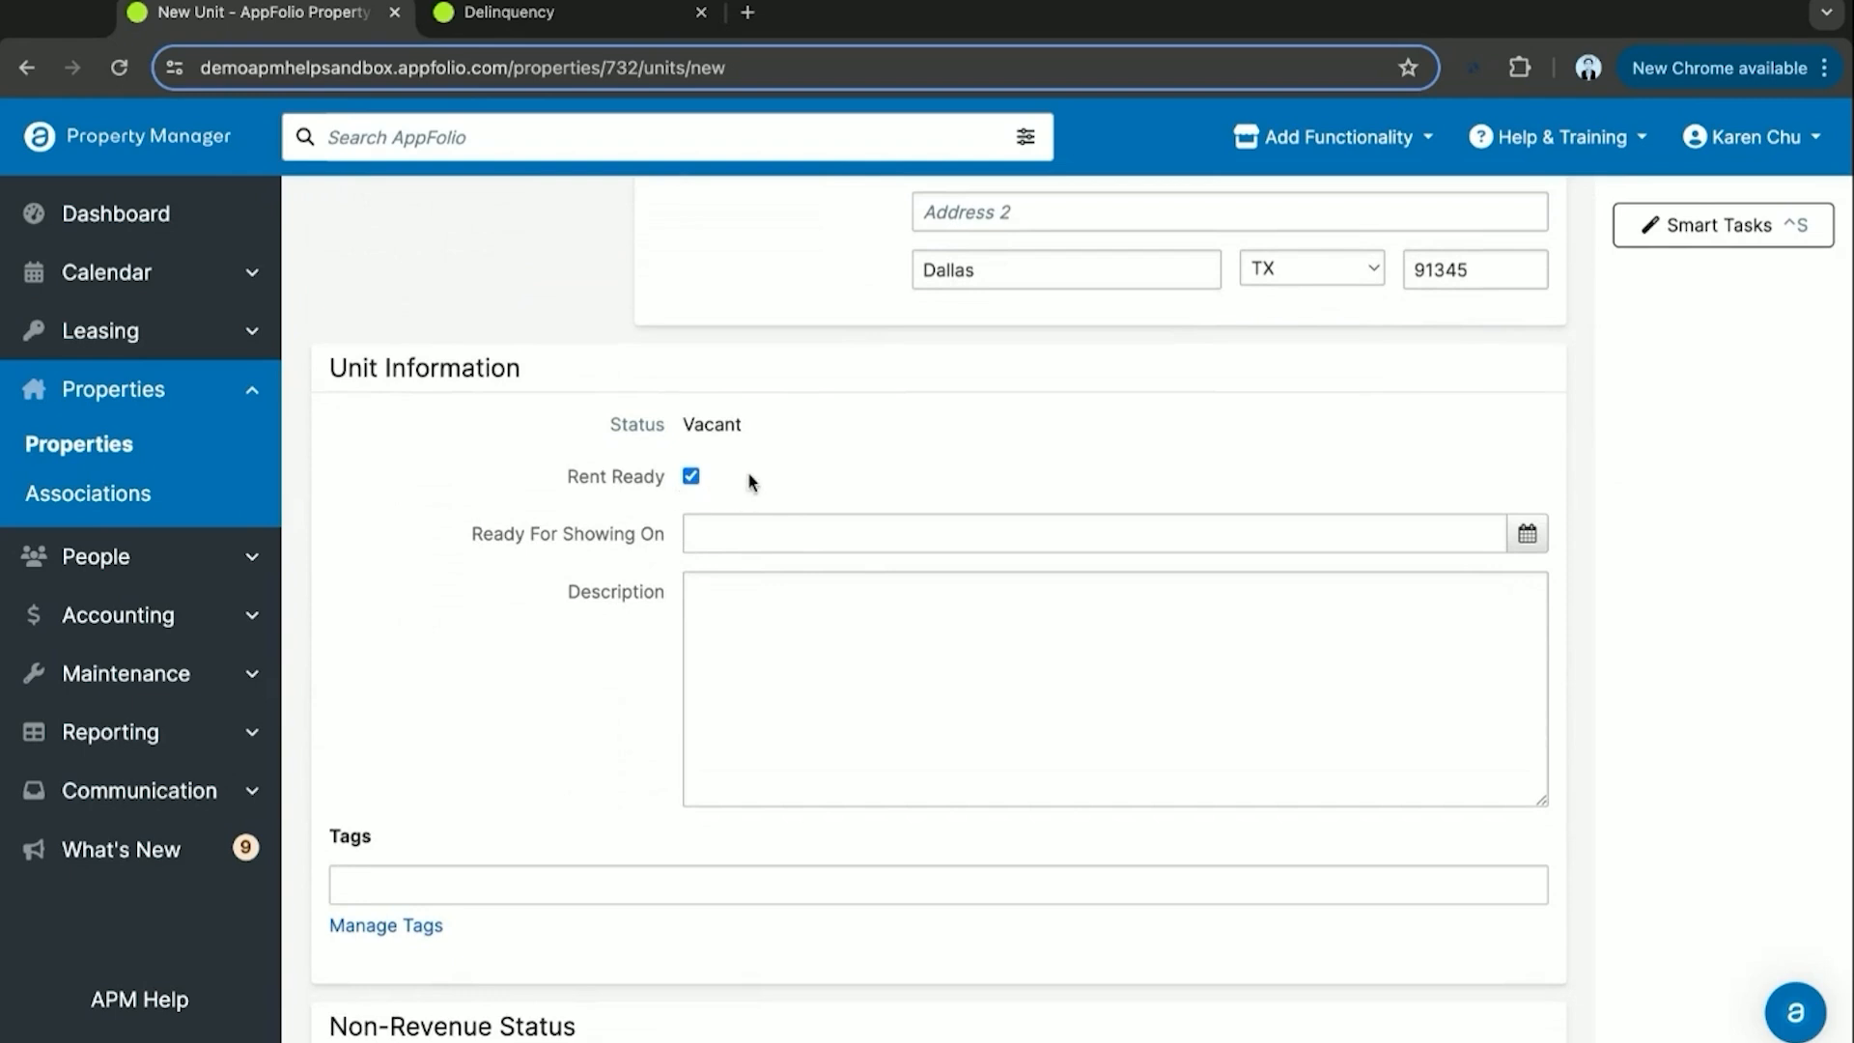
scroll(749, 475, down, 1)
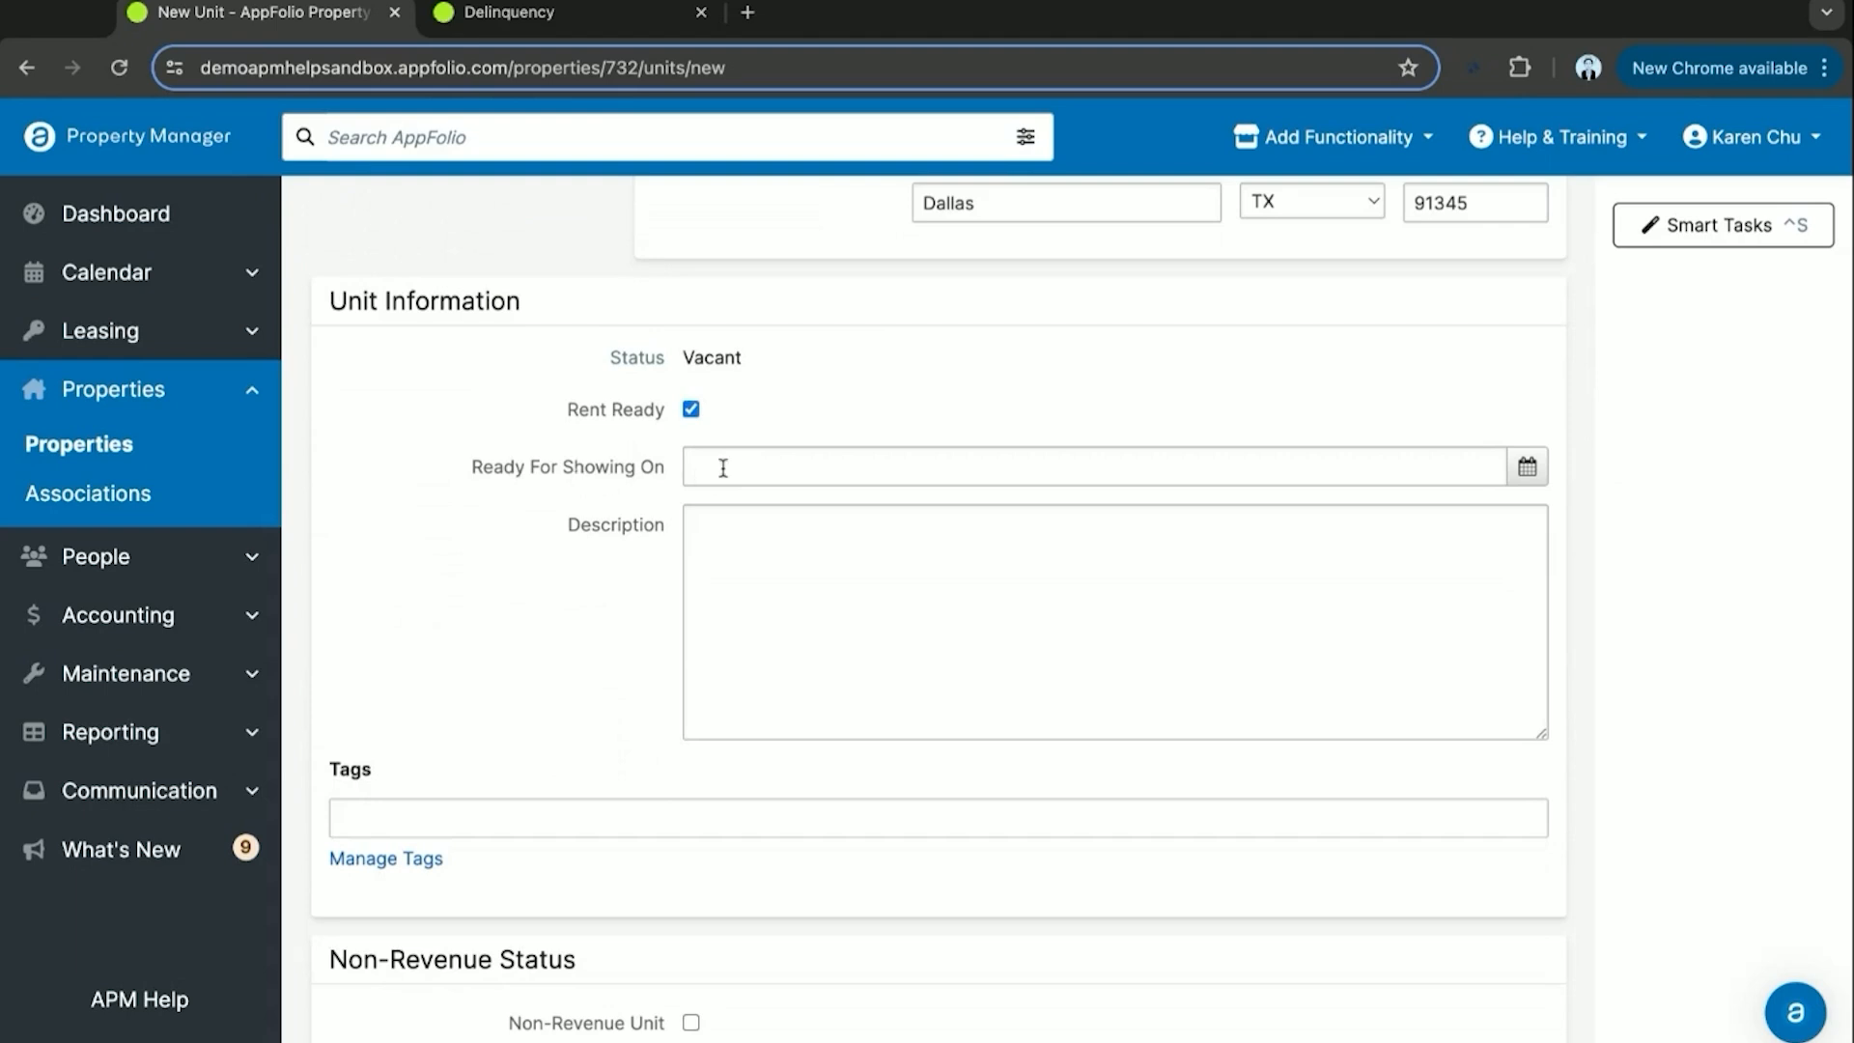
click(1530, 468)
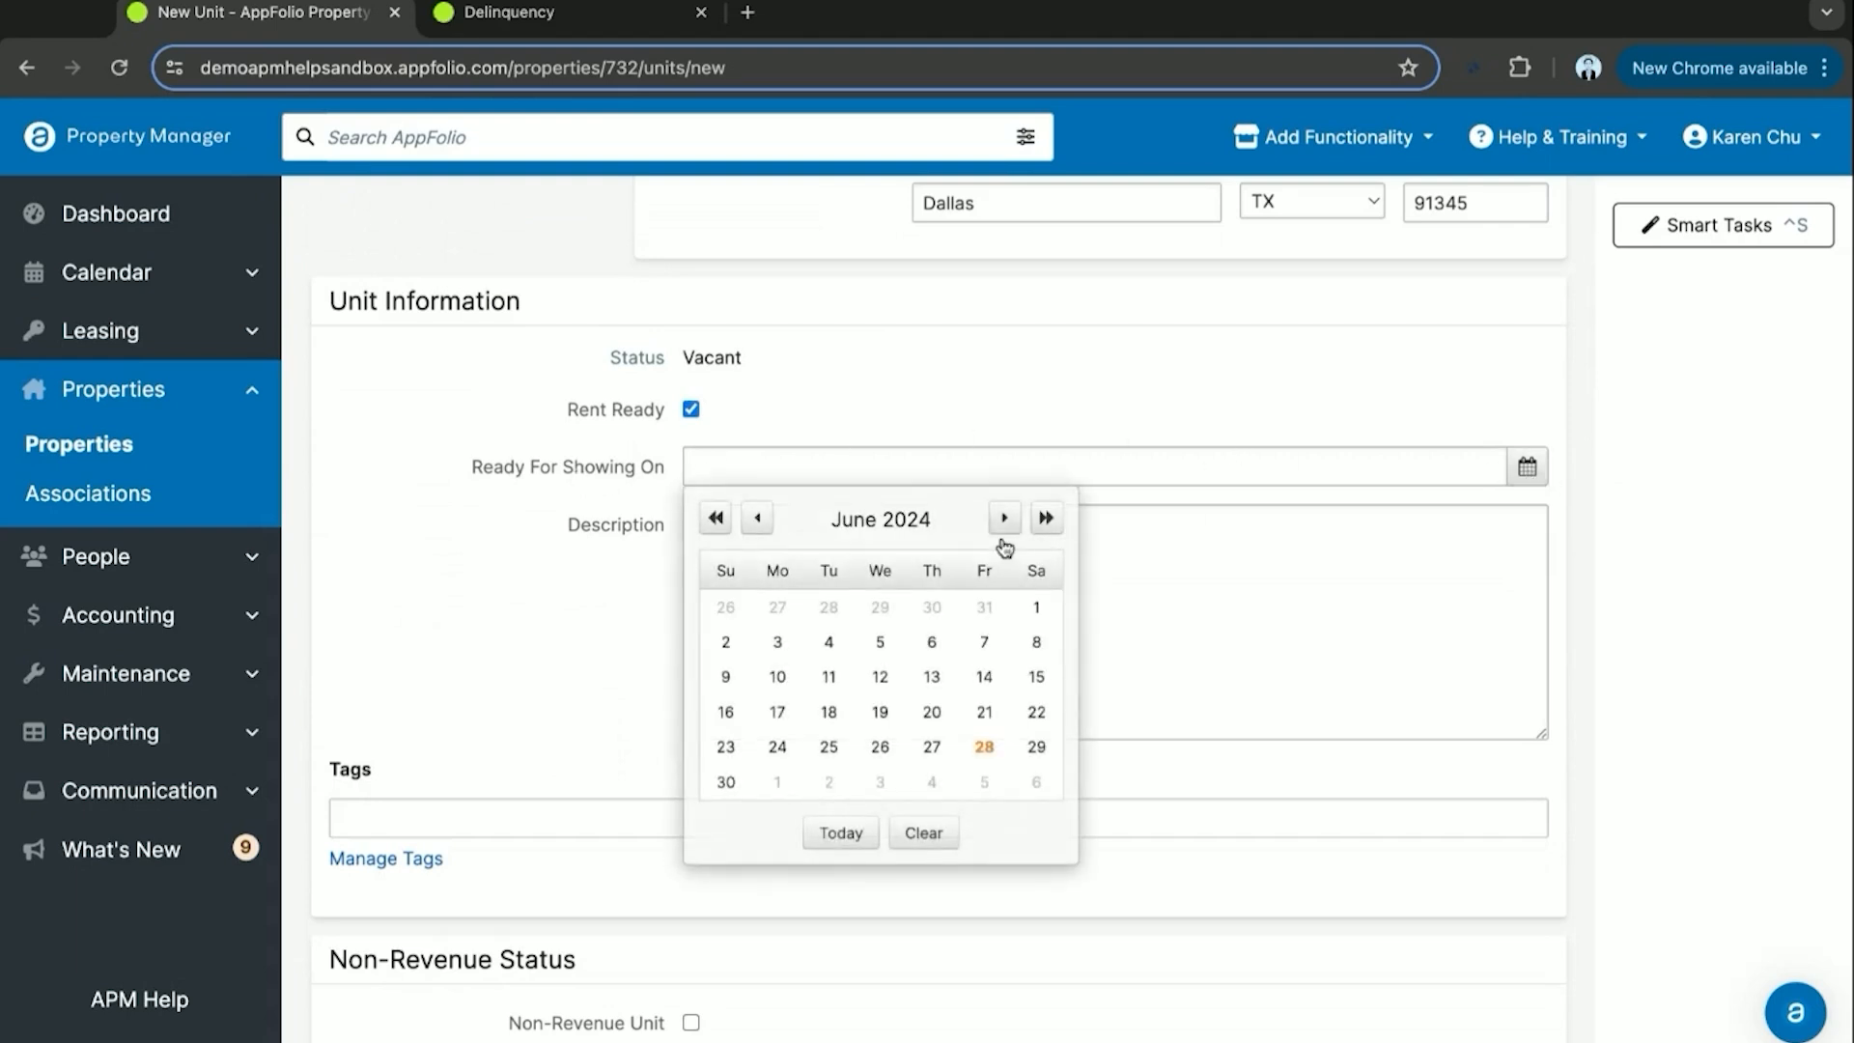
click(984, 746)
Switch on the Non-Revenue Unit option to inspect its type and start date fields, and switch it off again.
scroll(593, 613, down, 2)
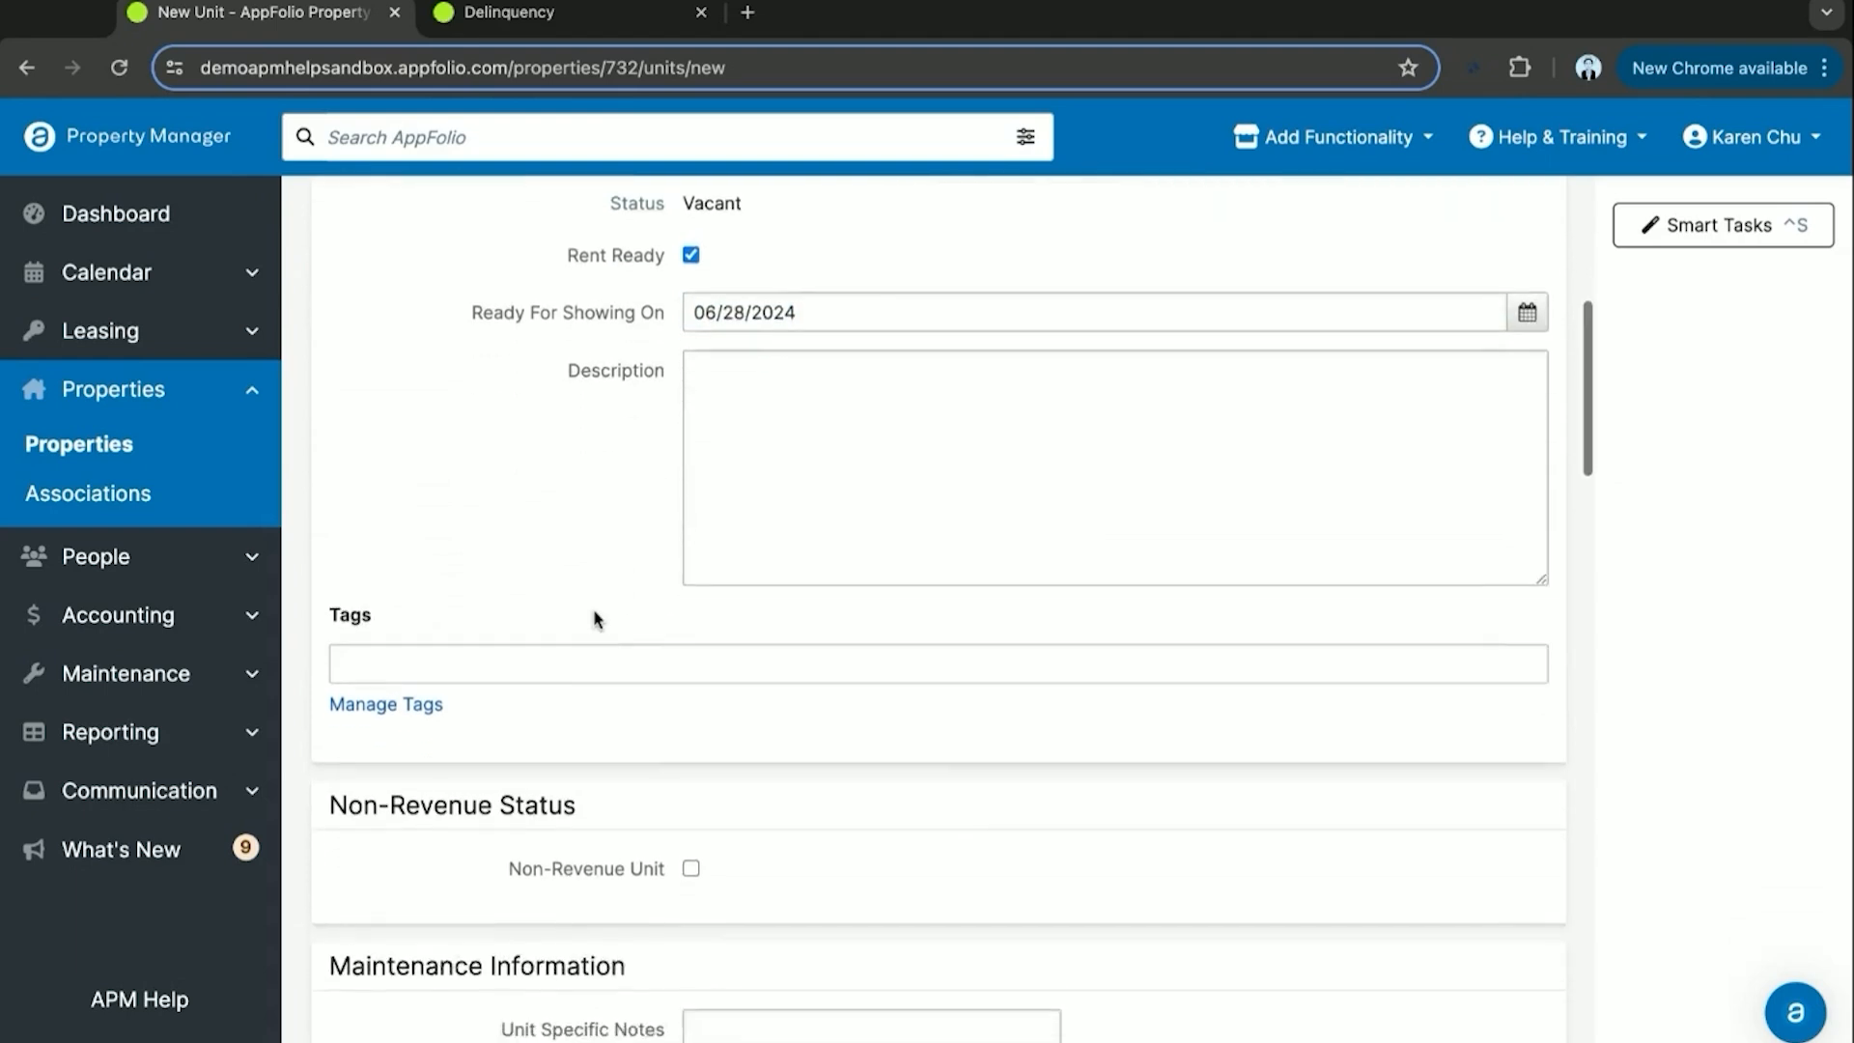
scroll(594, 612, down, 2)
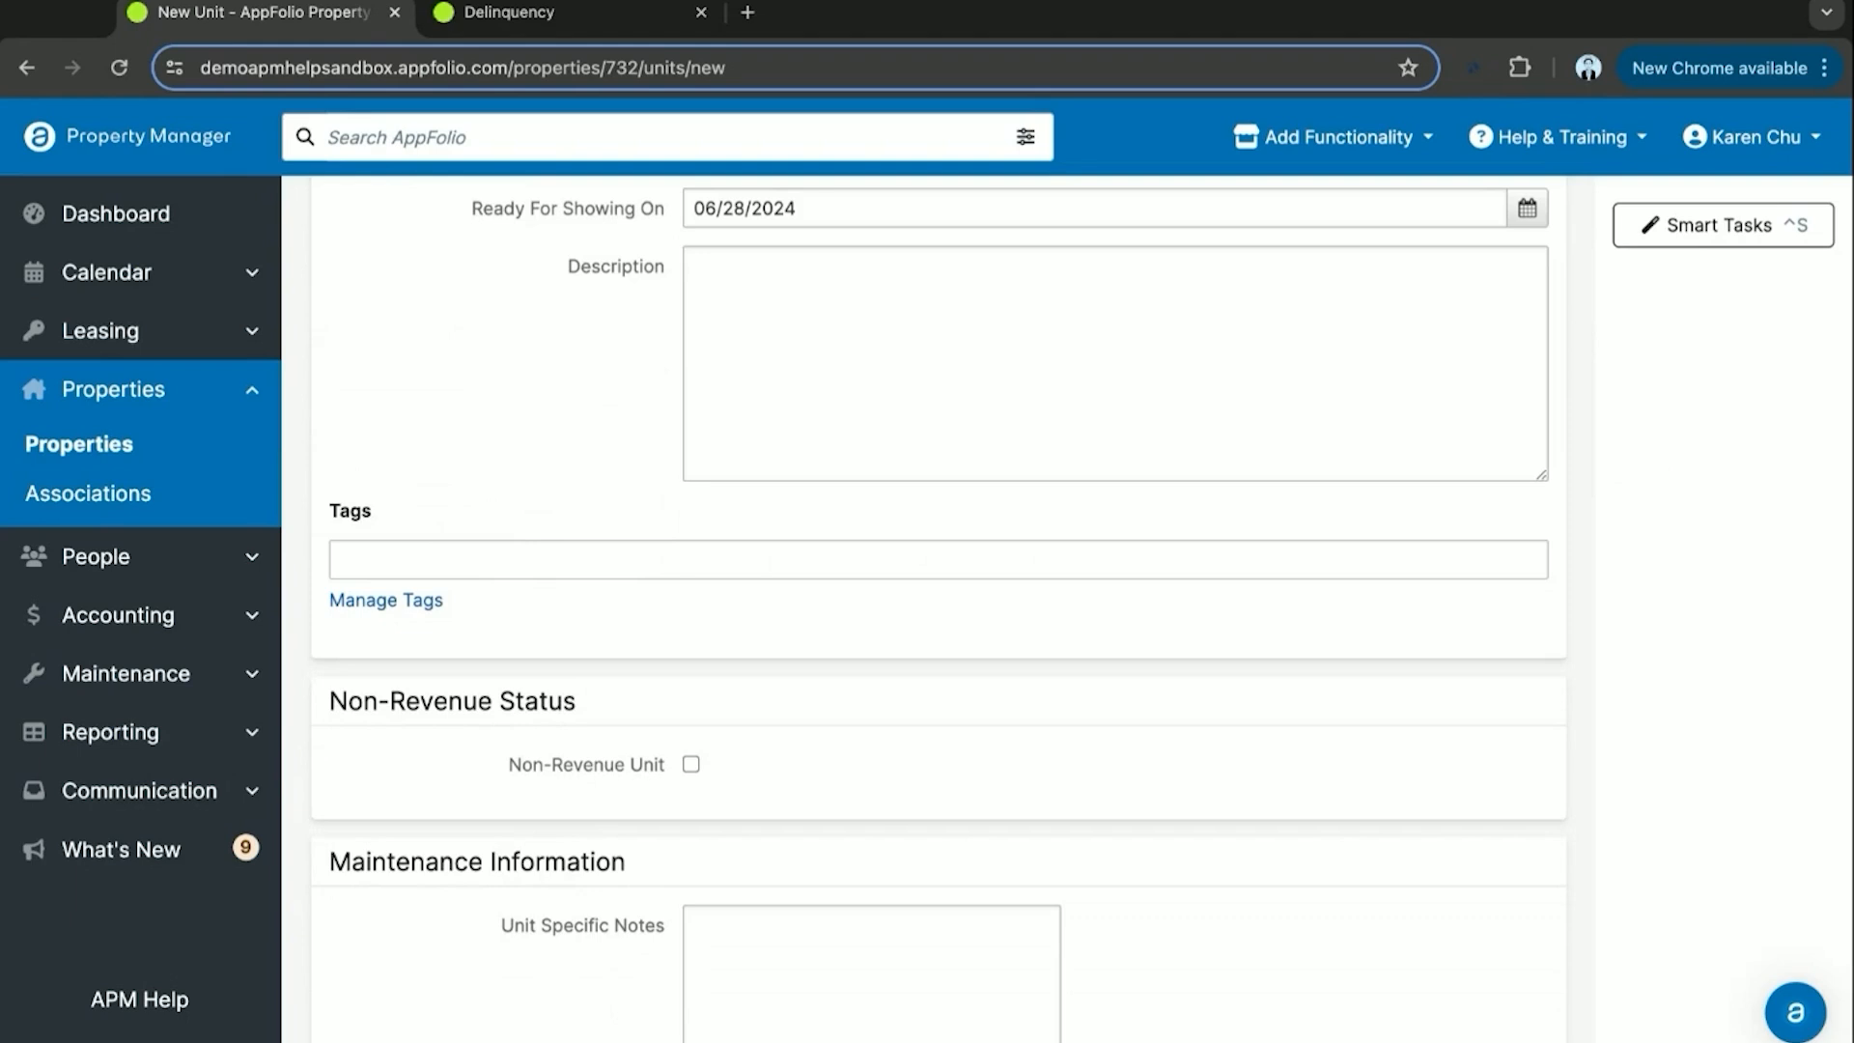
scroll(678, 612, down, 2)
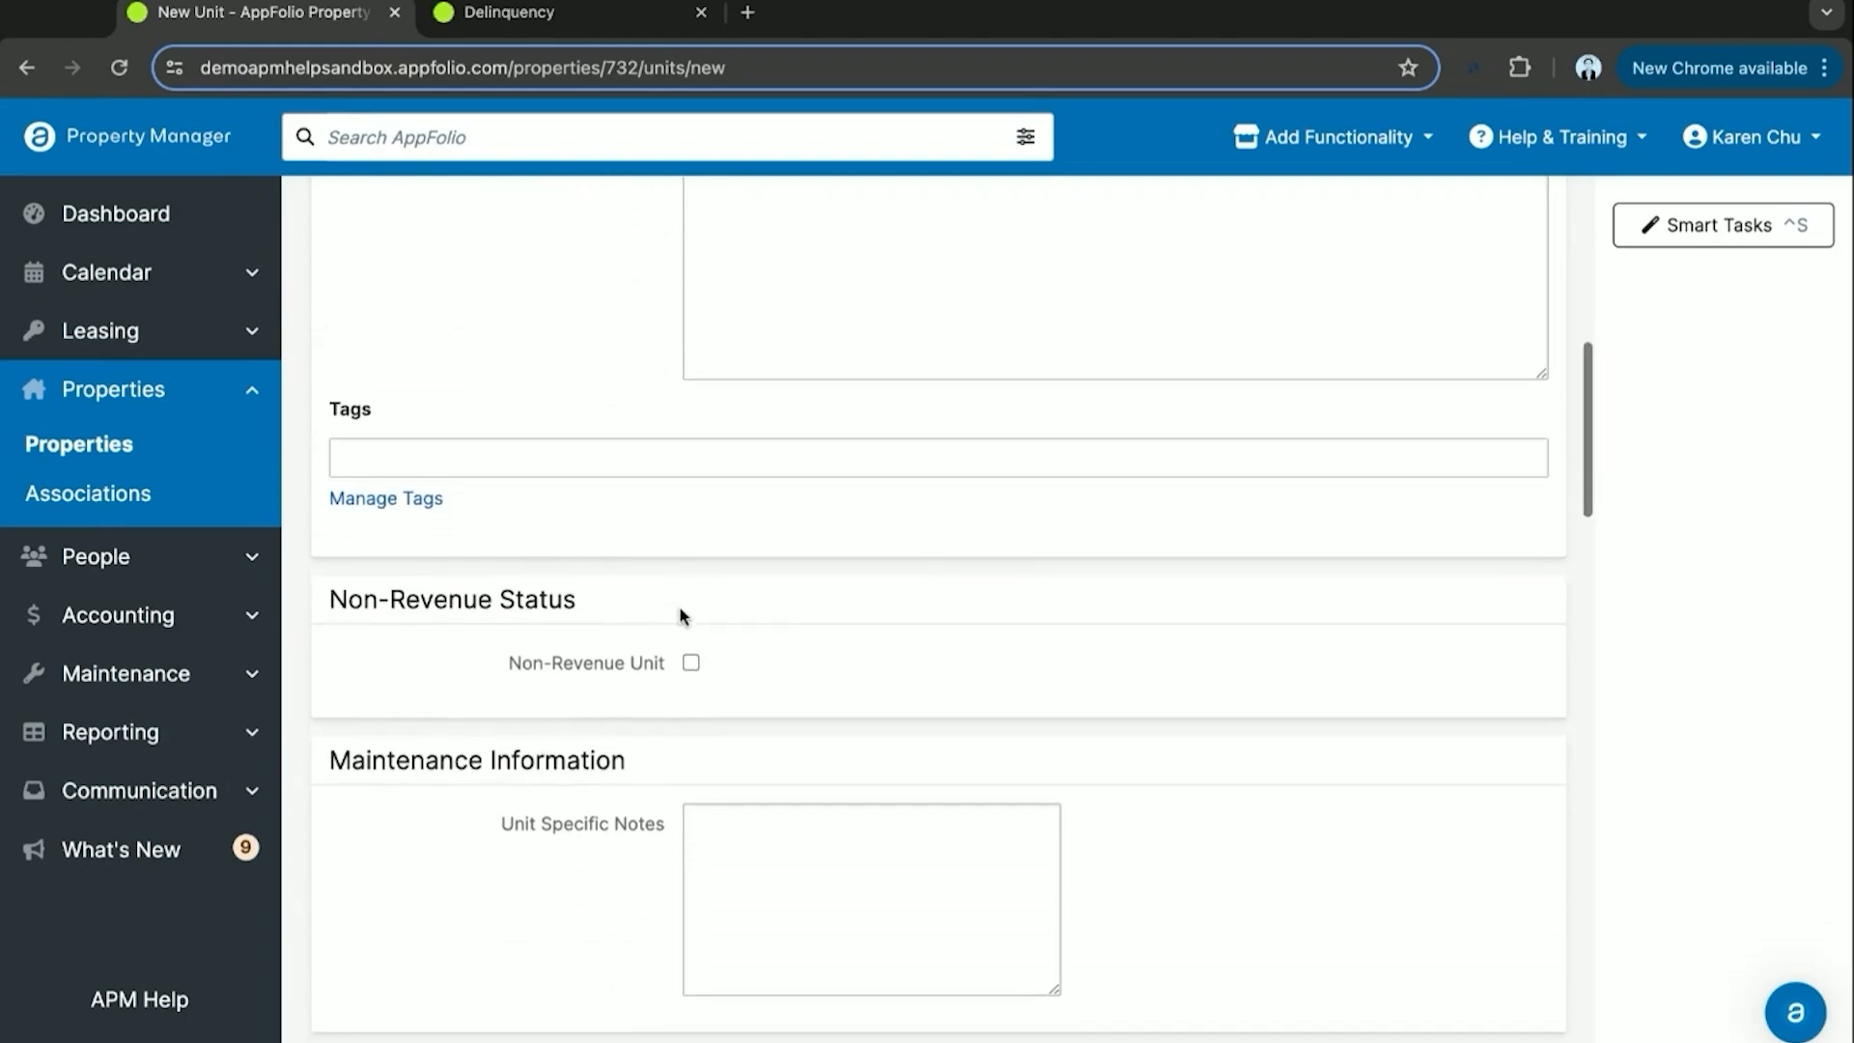
scroll(778, 625, down, 2)
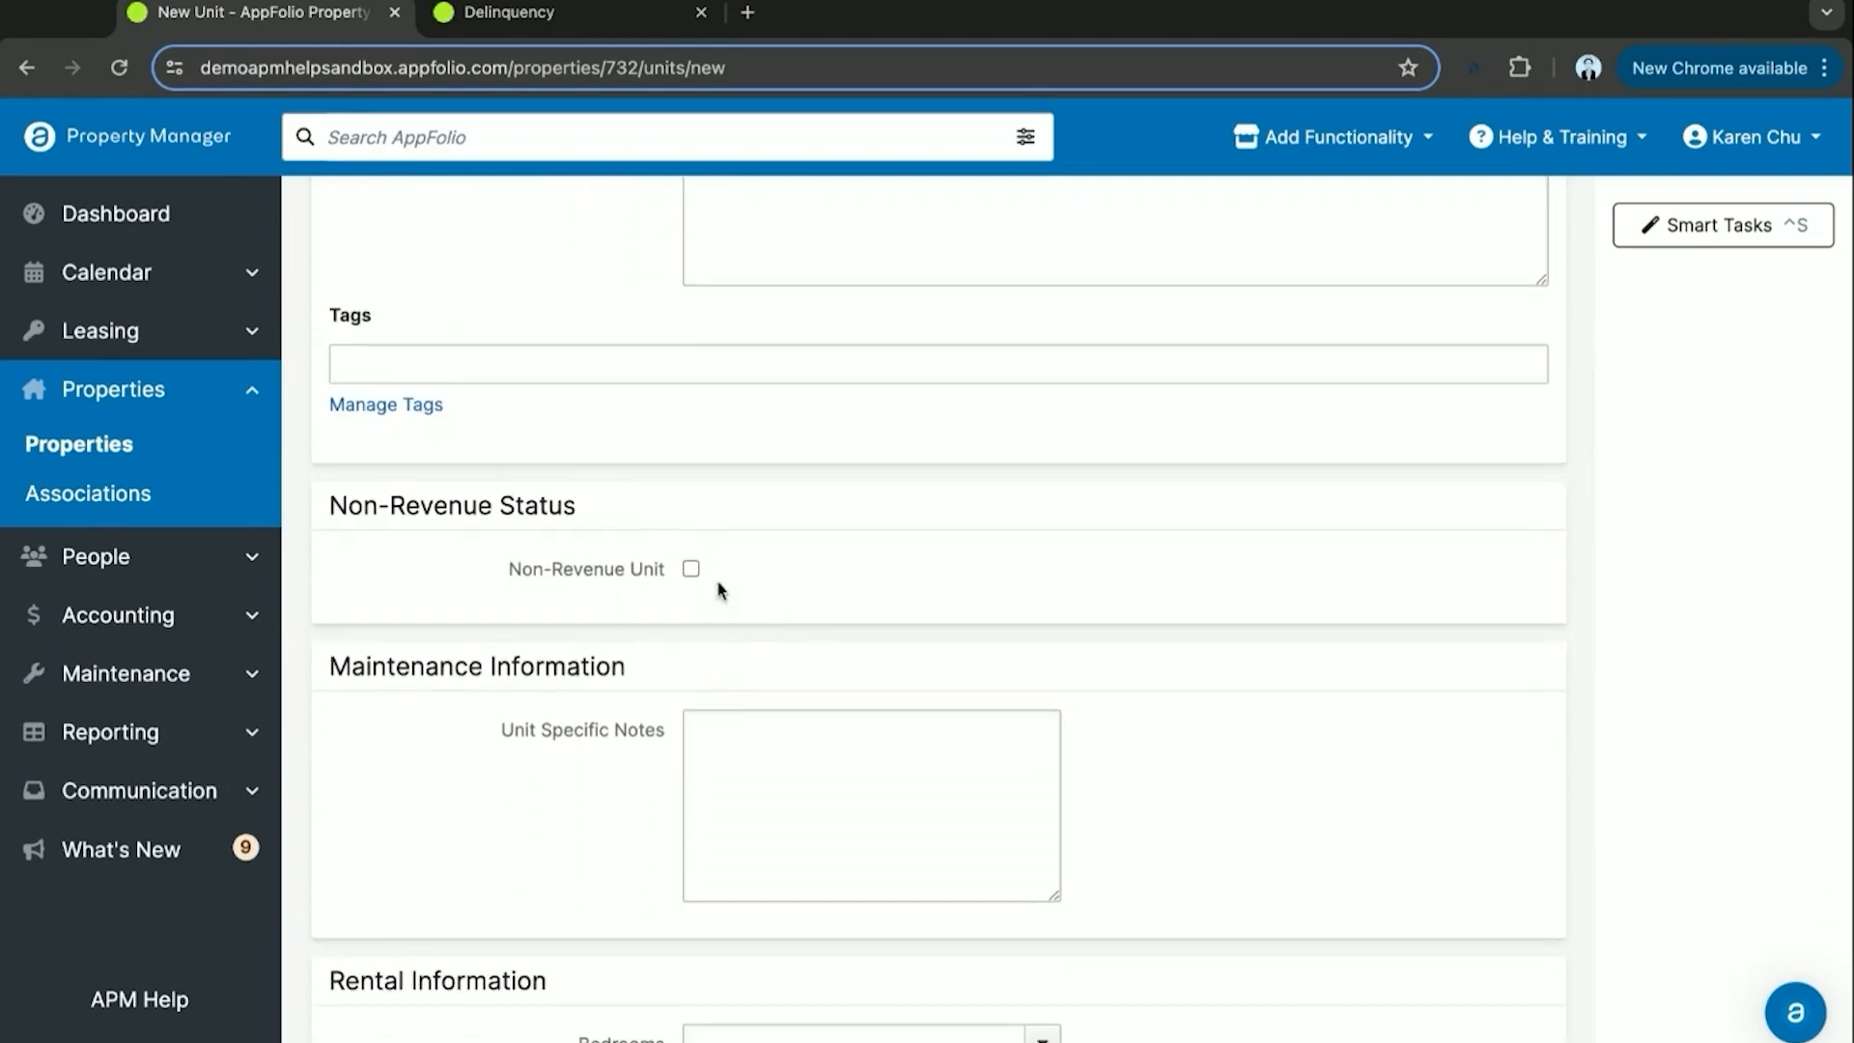
scroll(728, 597, down, 3)
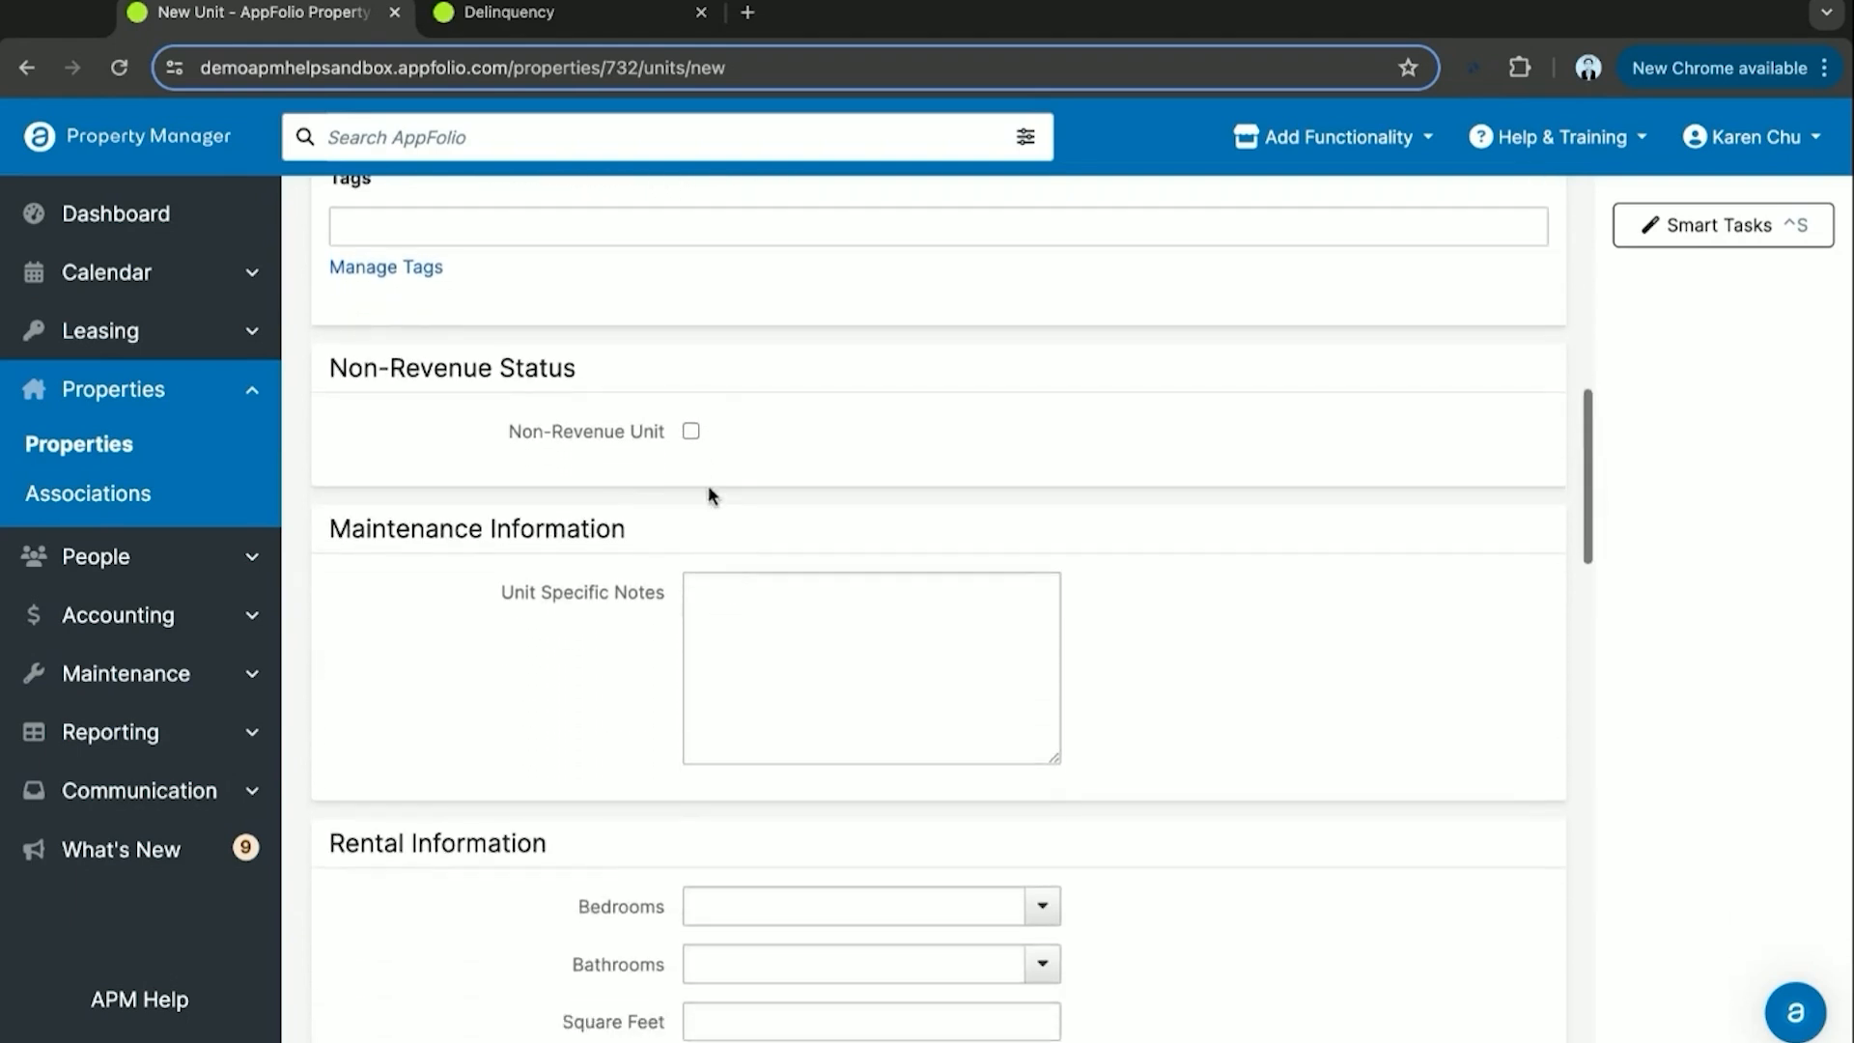
click(691, 433)
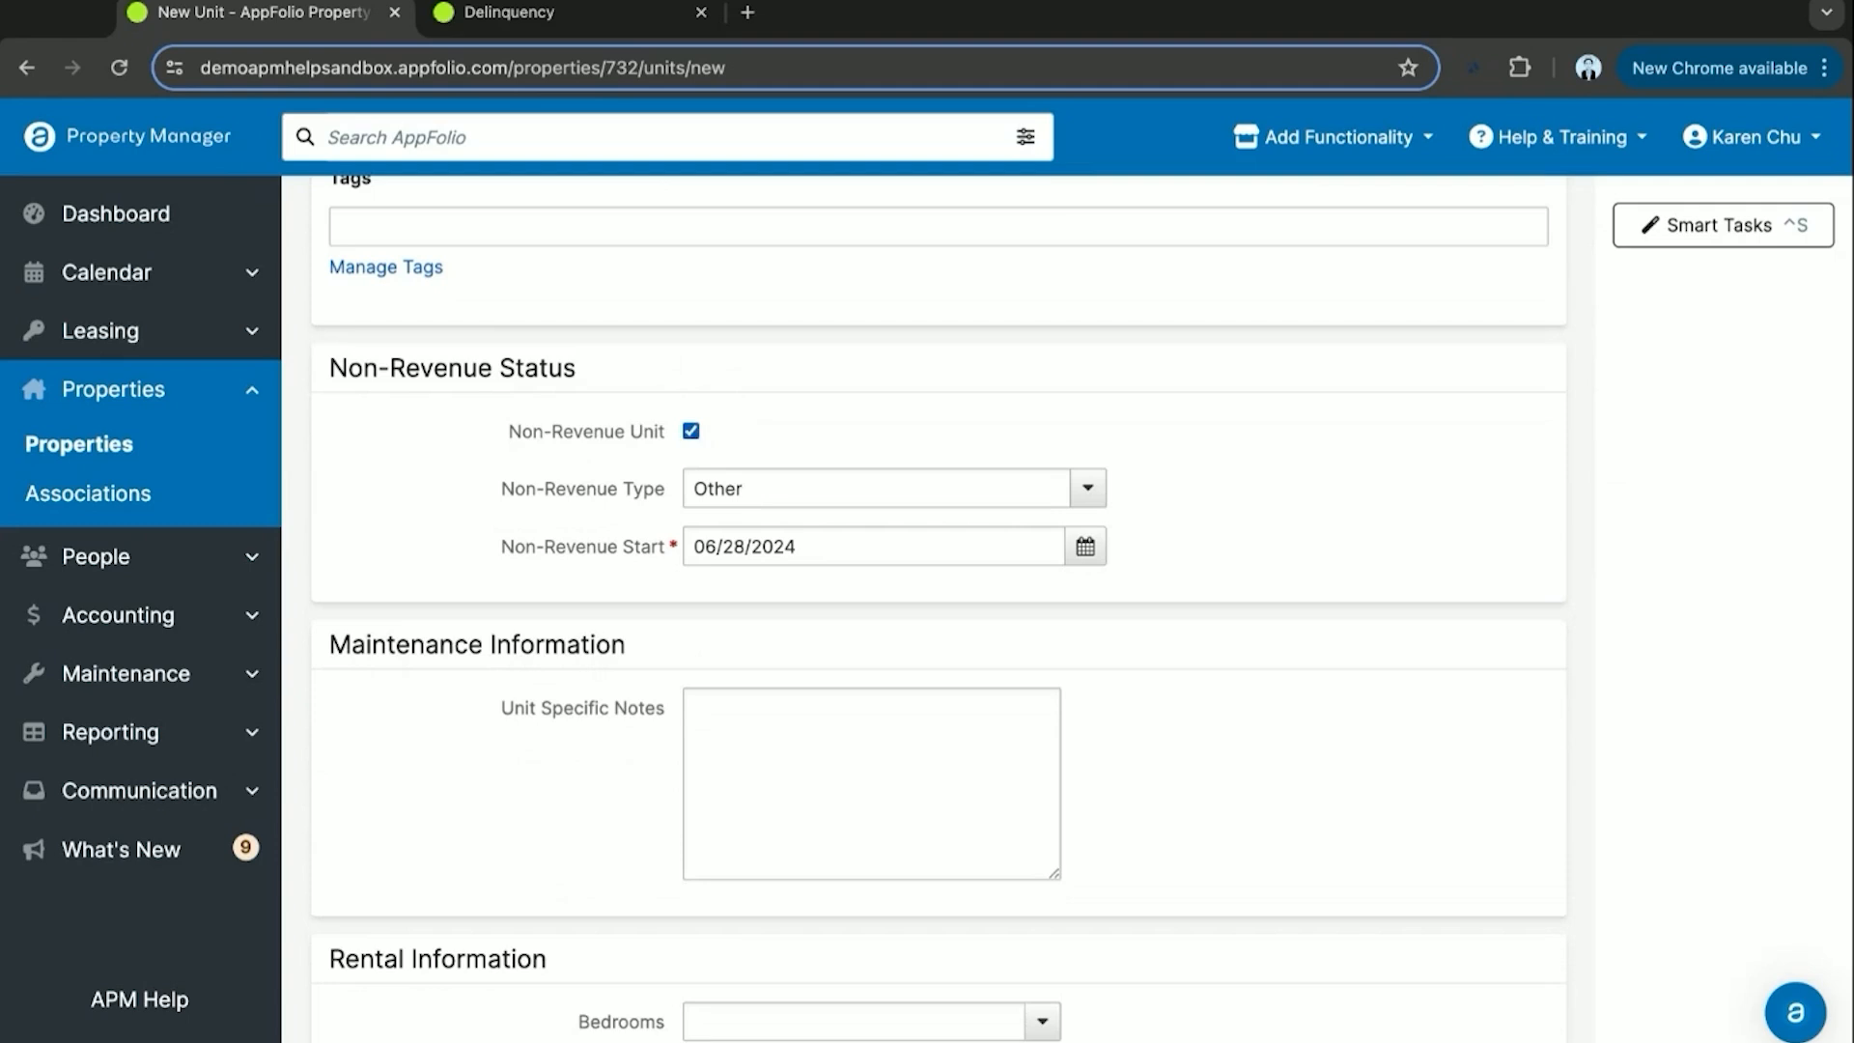
click(690, 431)
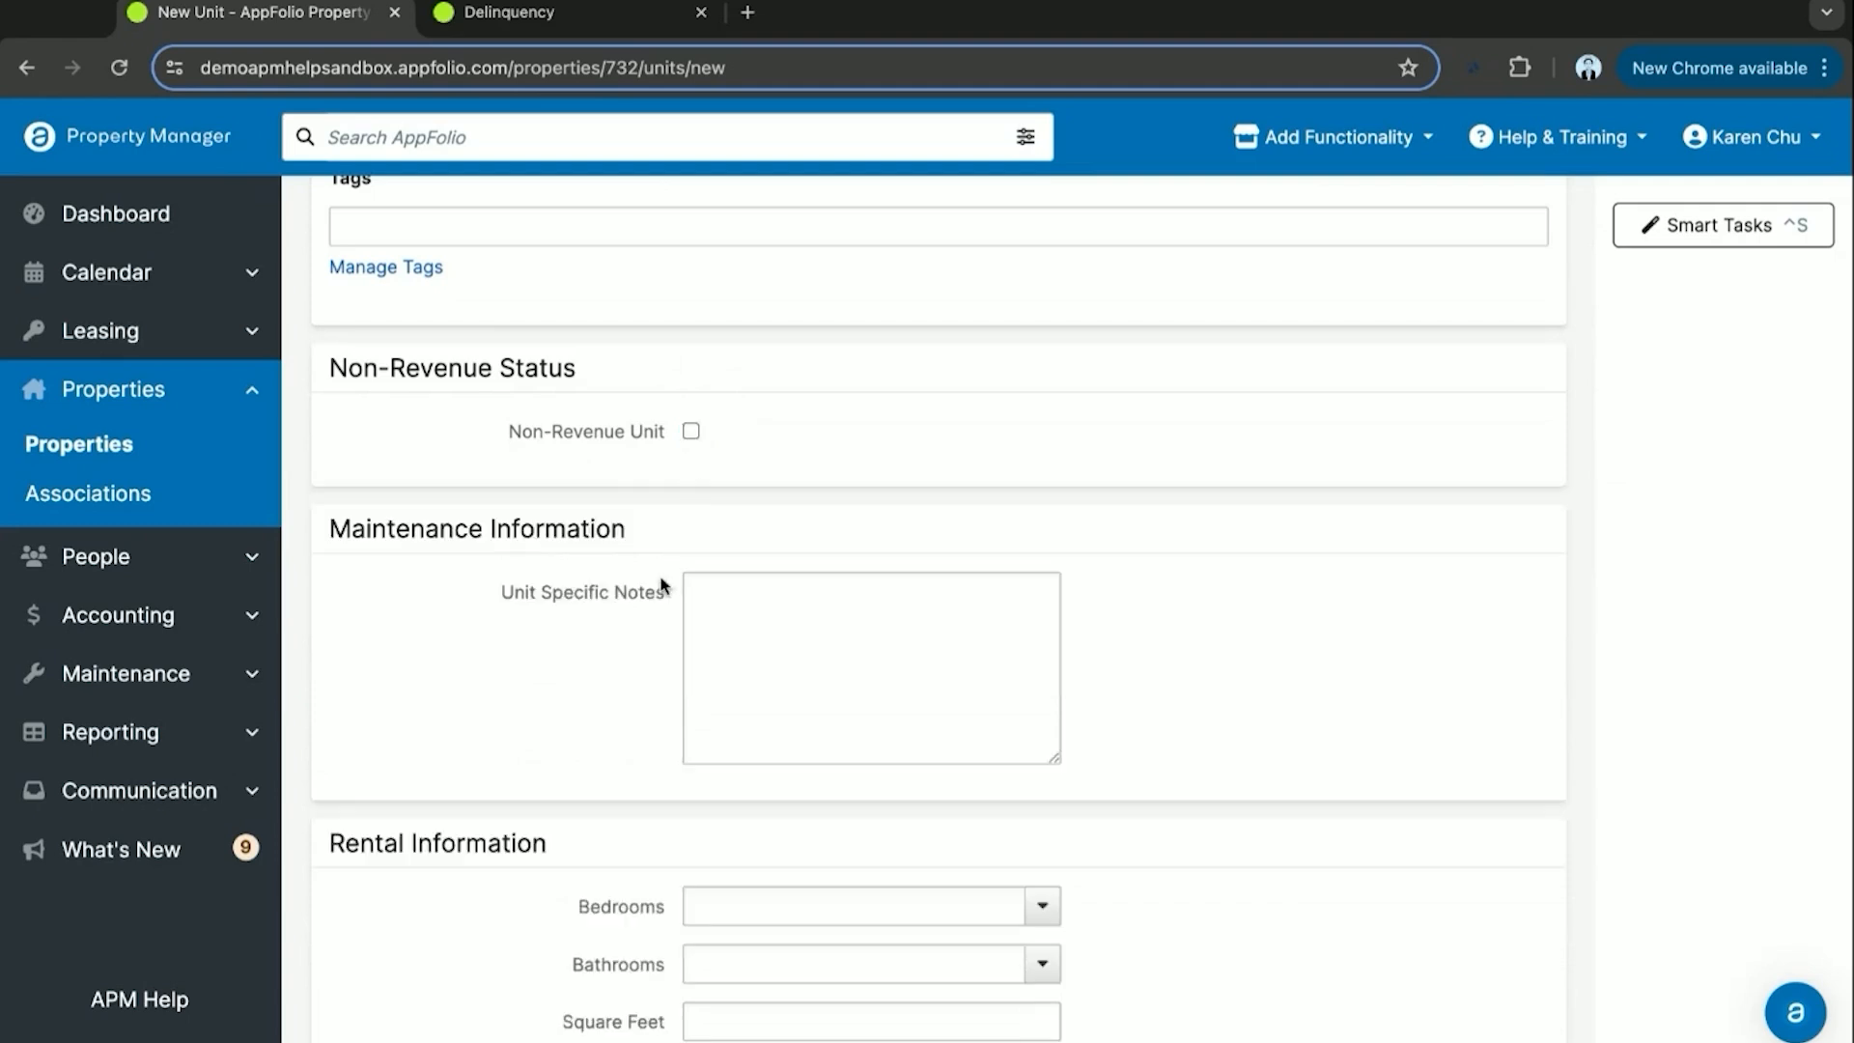
Set the unit's rental information to 2 bedrooms and 1.0 bathrooms.
scroll(779, 584, down, 2)
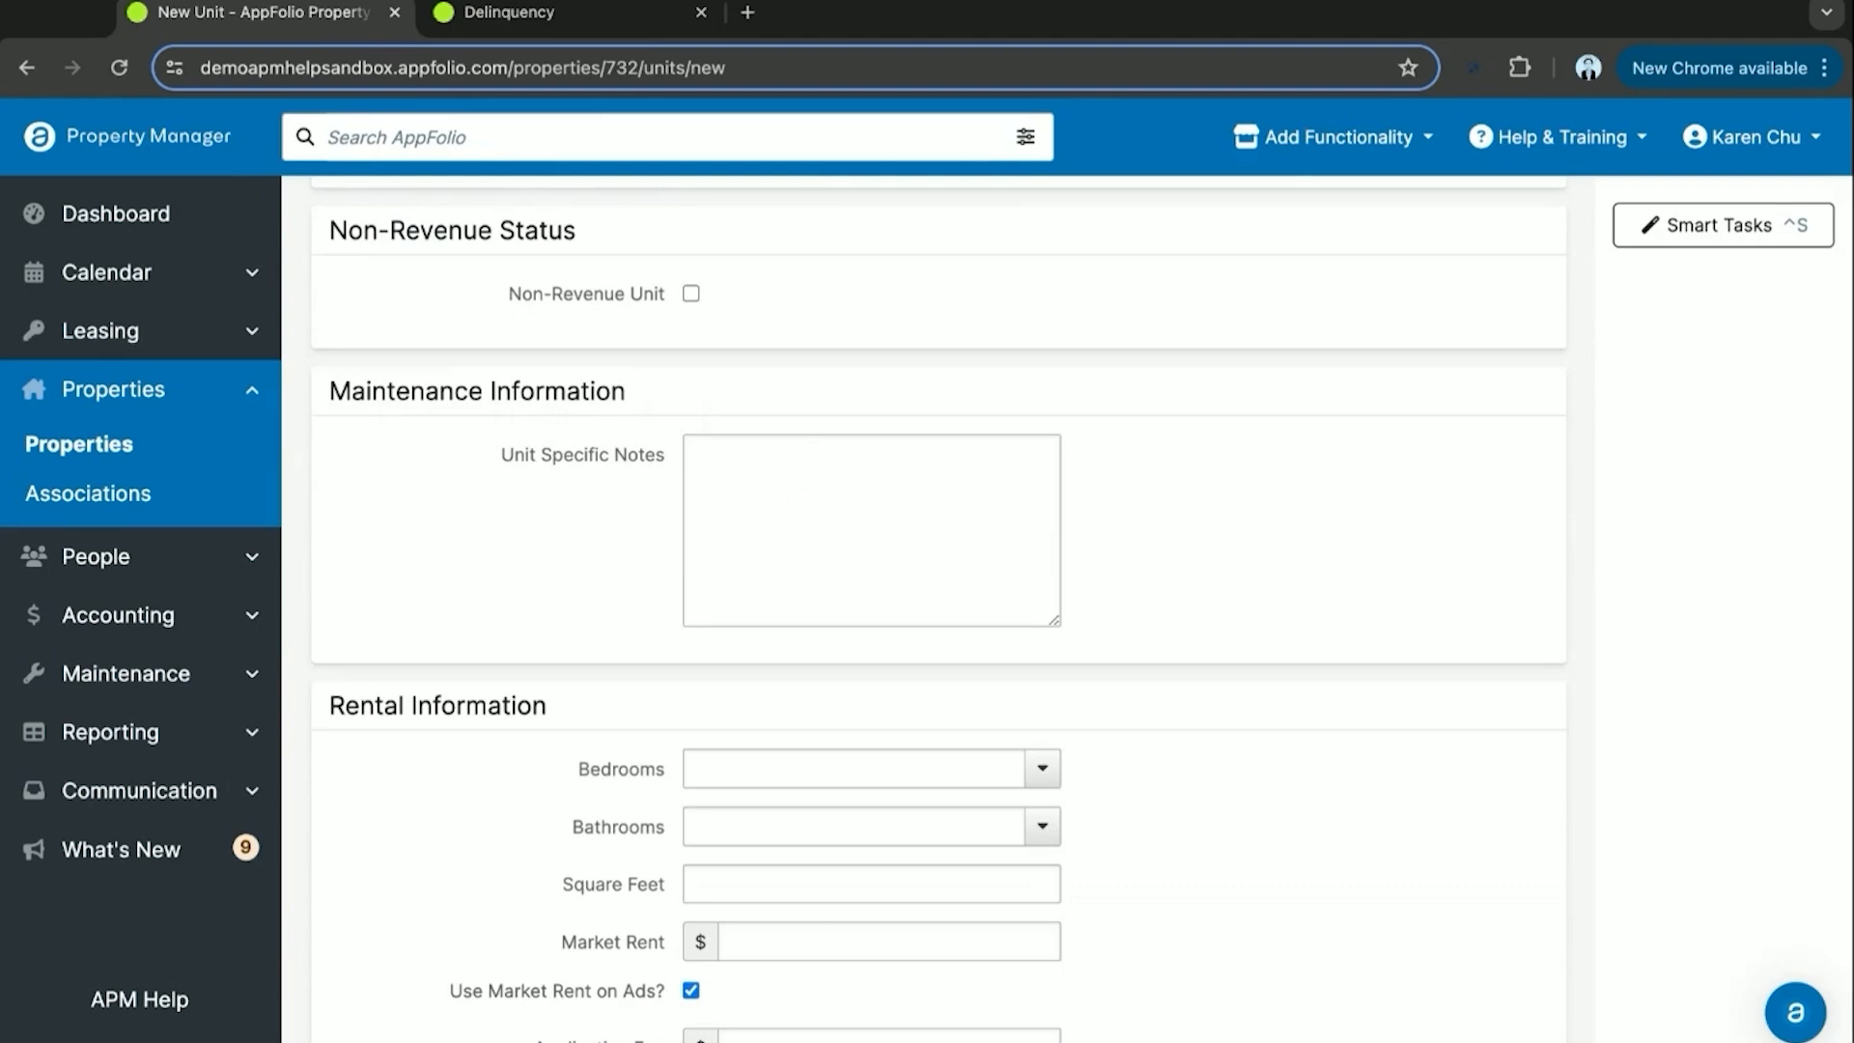
scroll(637, 564, down, 3)
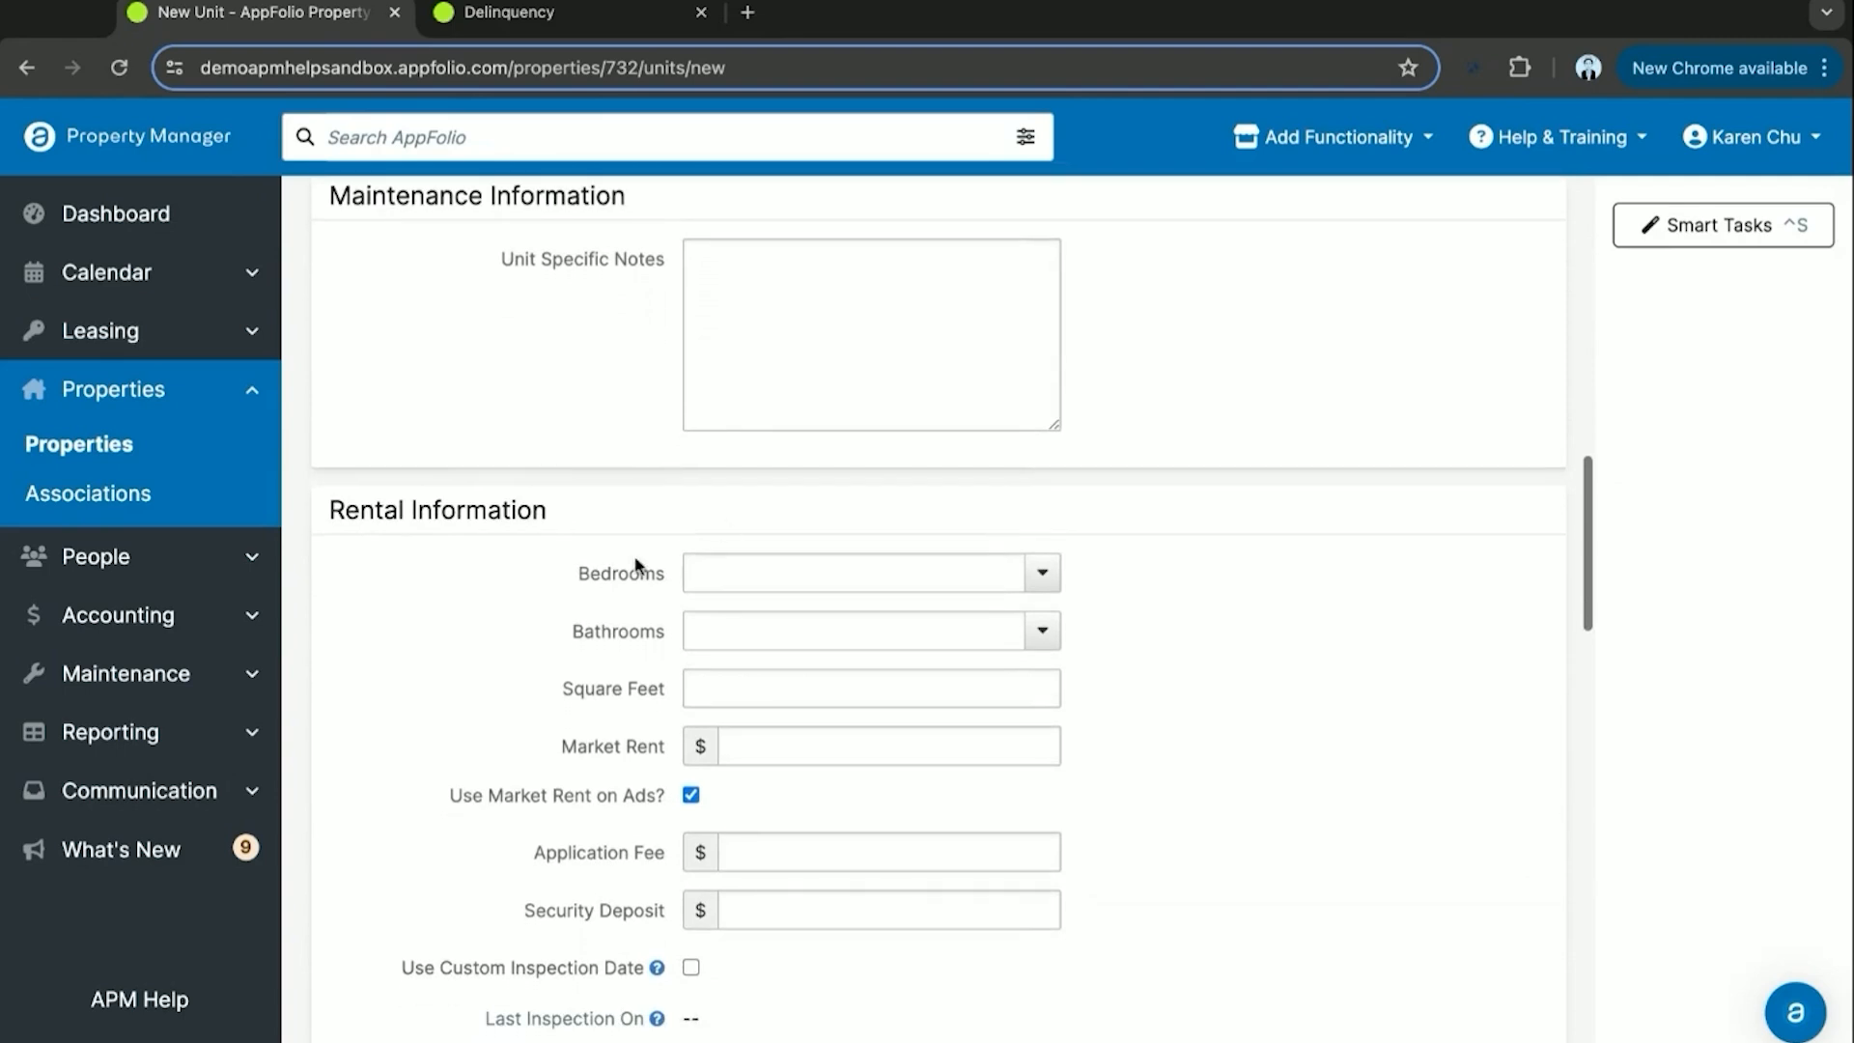
scroll(566, 599, down, 5)
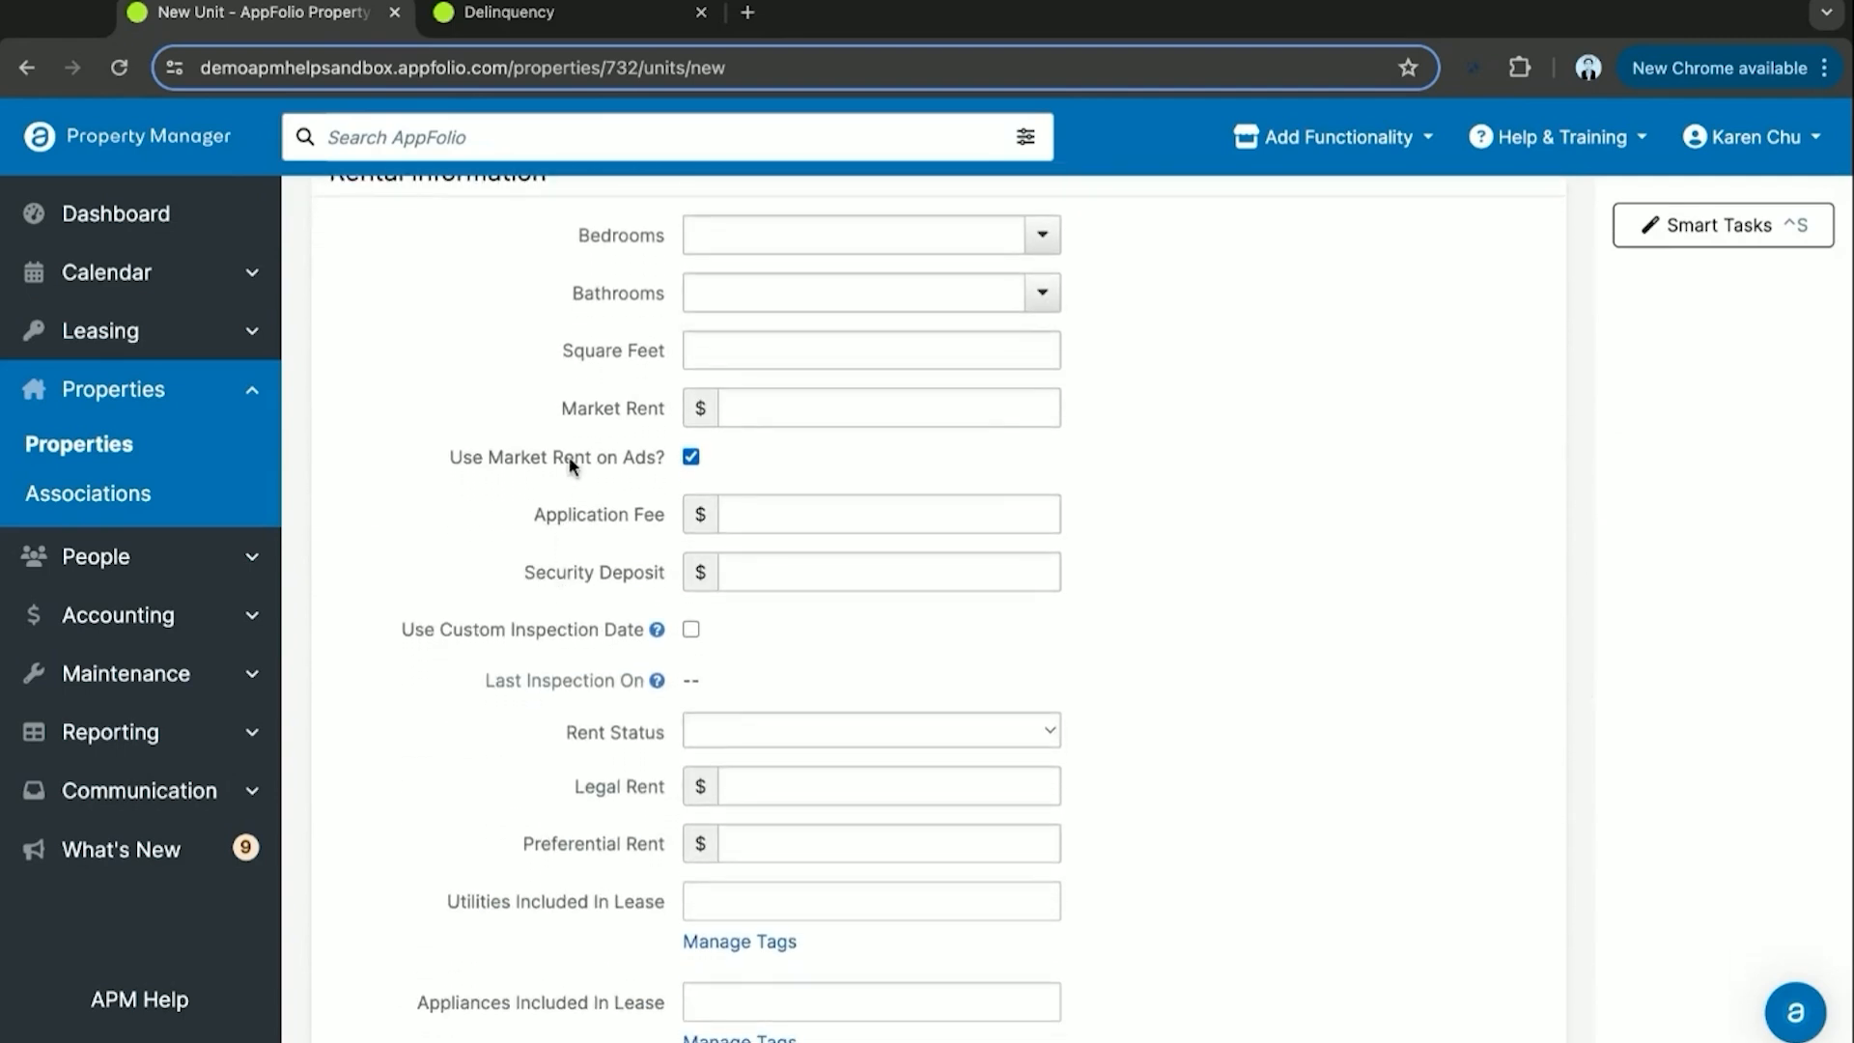
scroll(570, 464, up, 1)
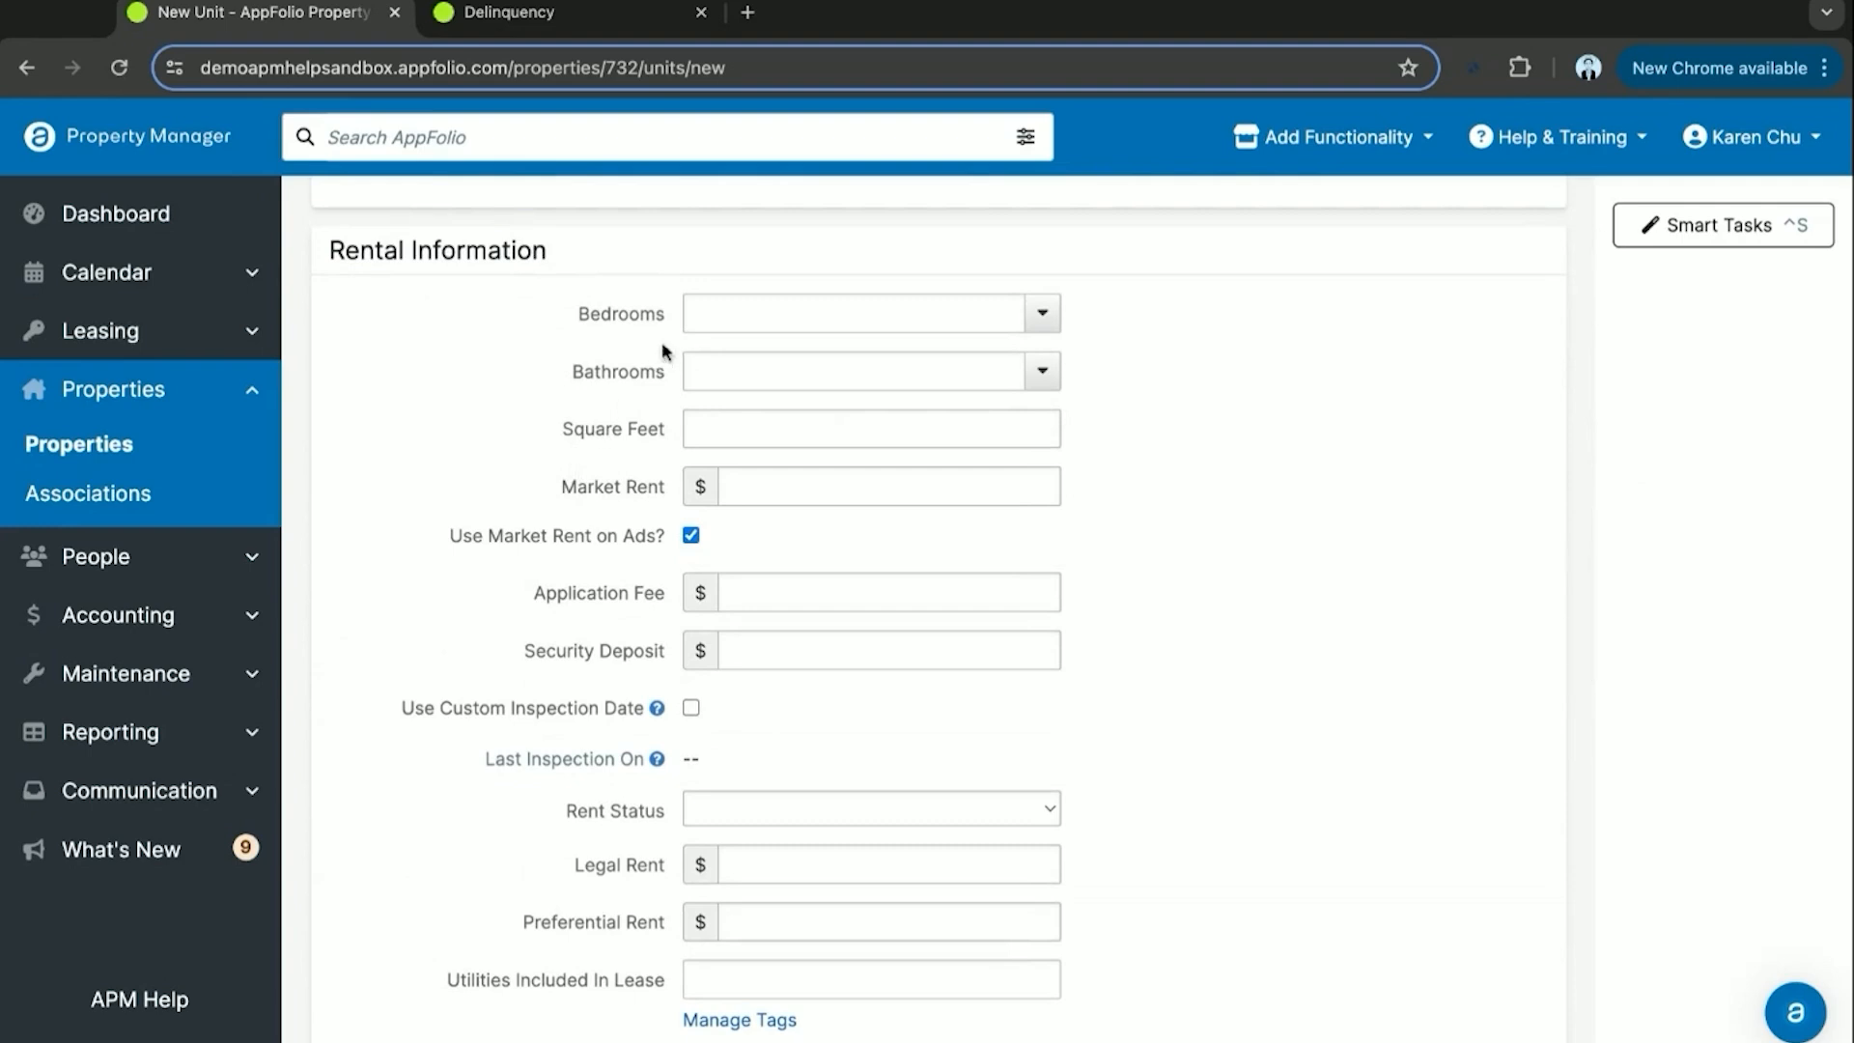
click(748, 315)
click(752, 463)
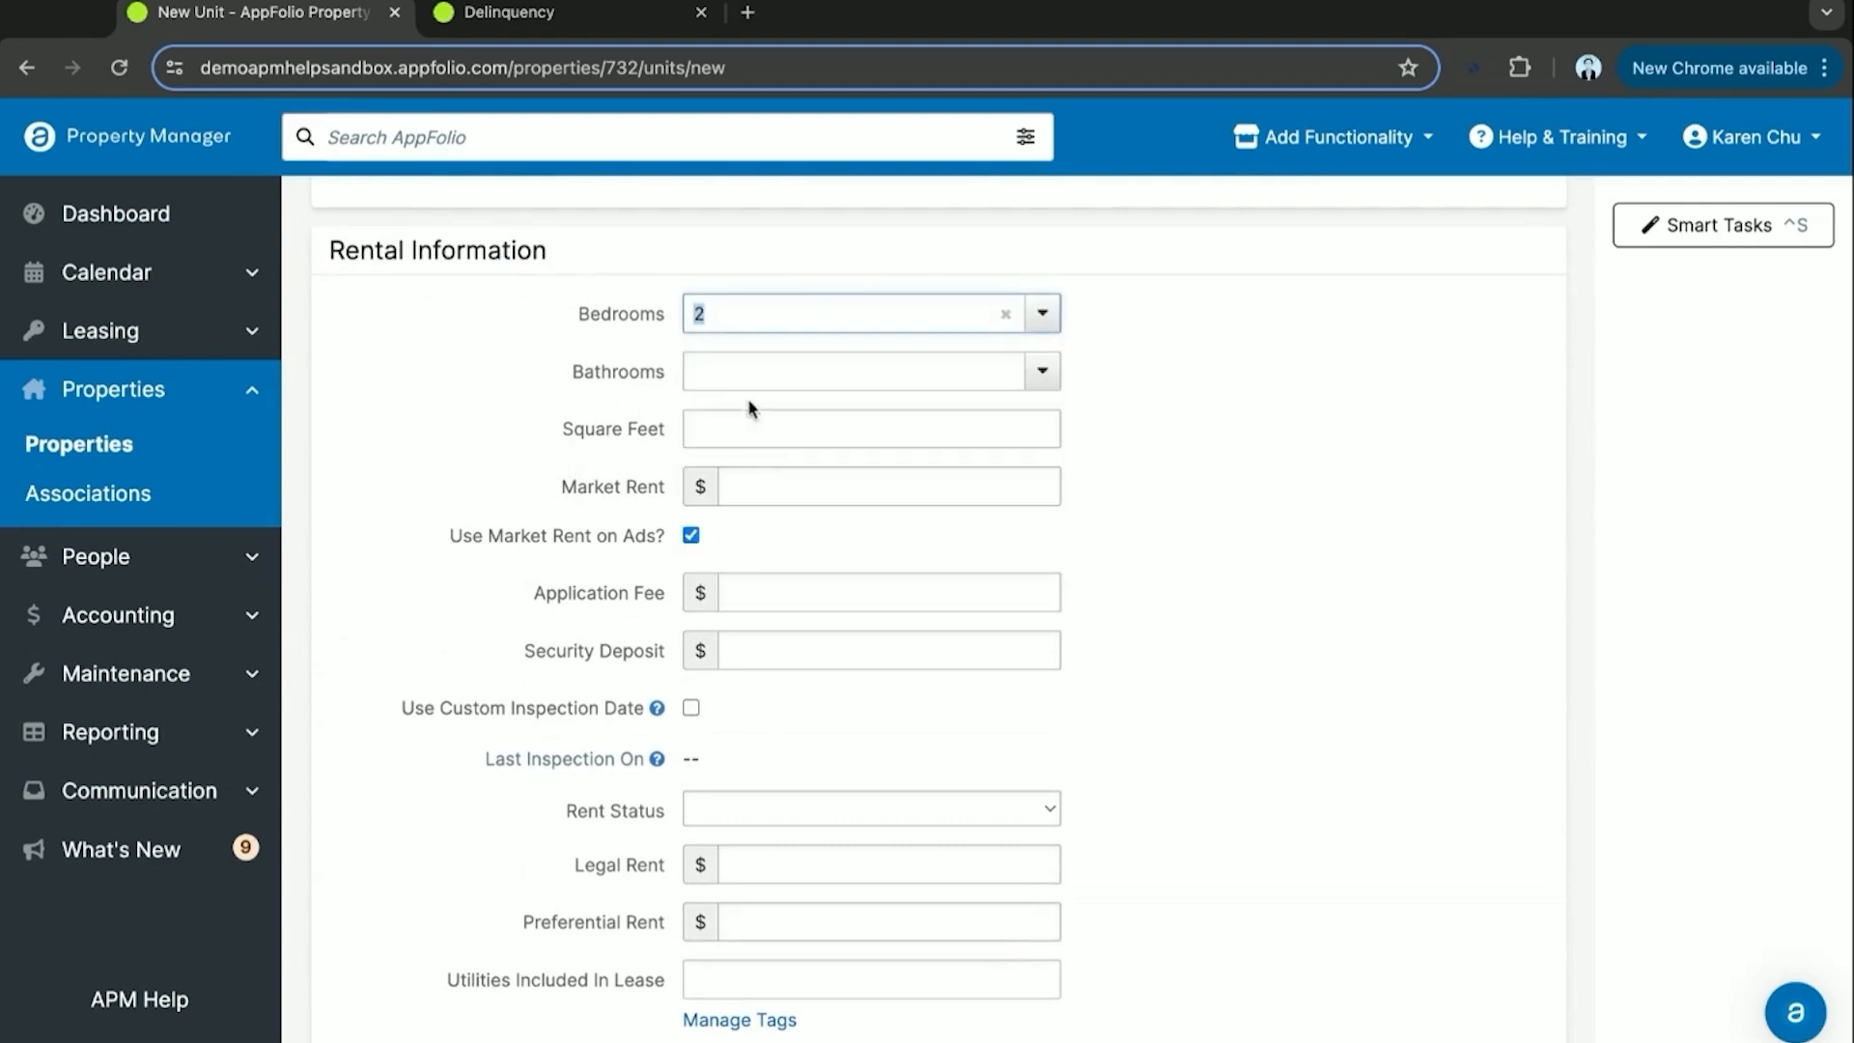
click(751, 385)
click(771, 518)
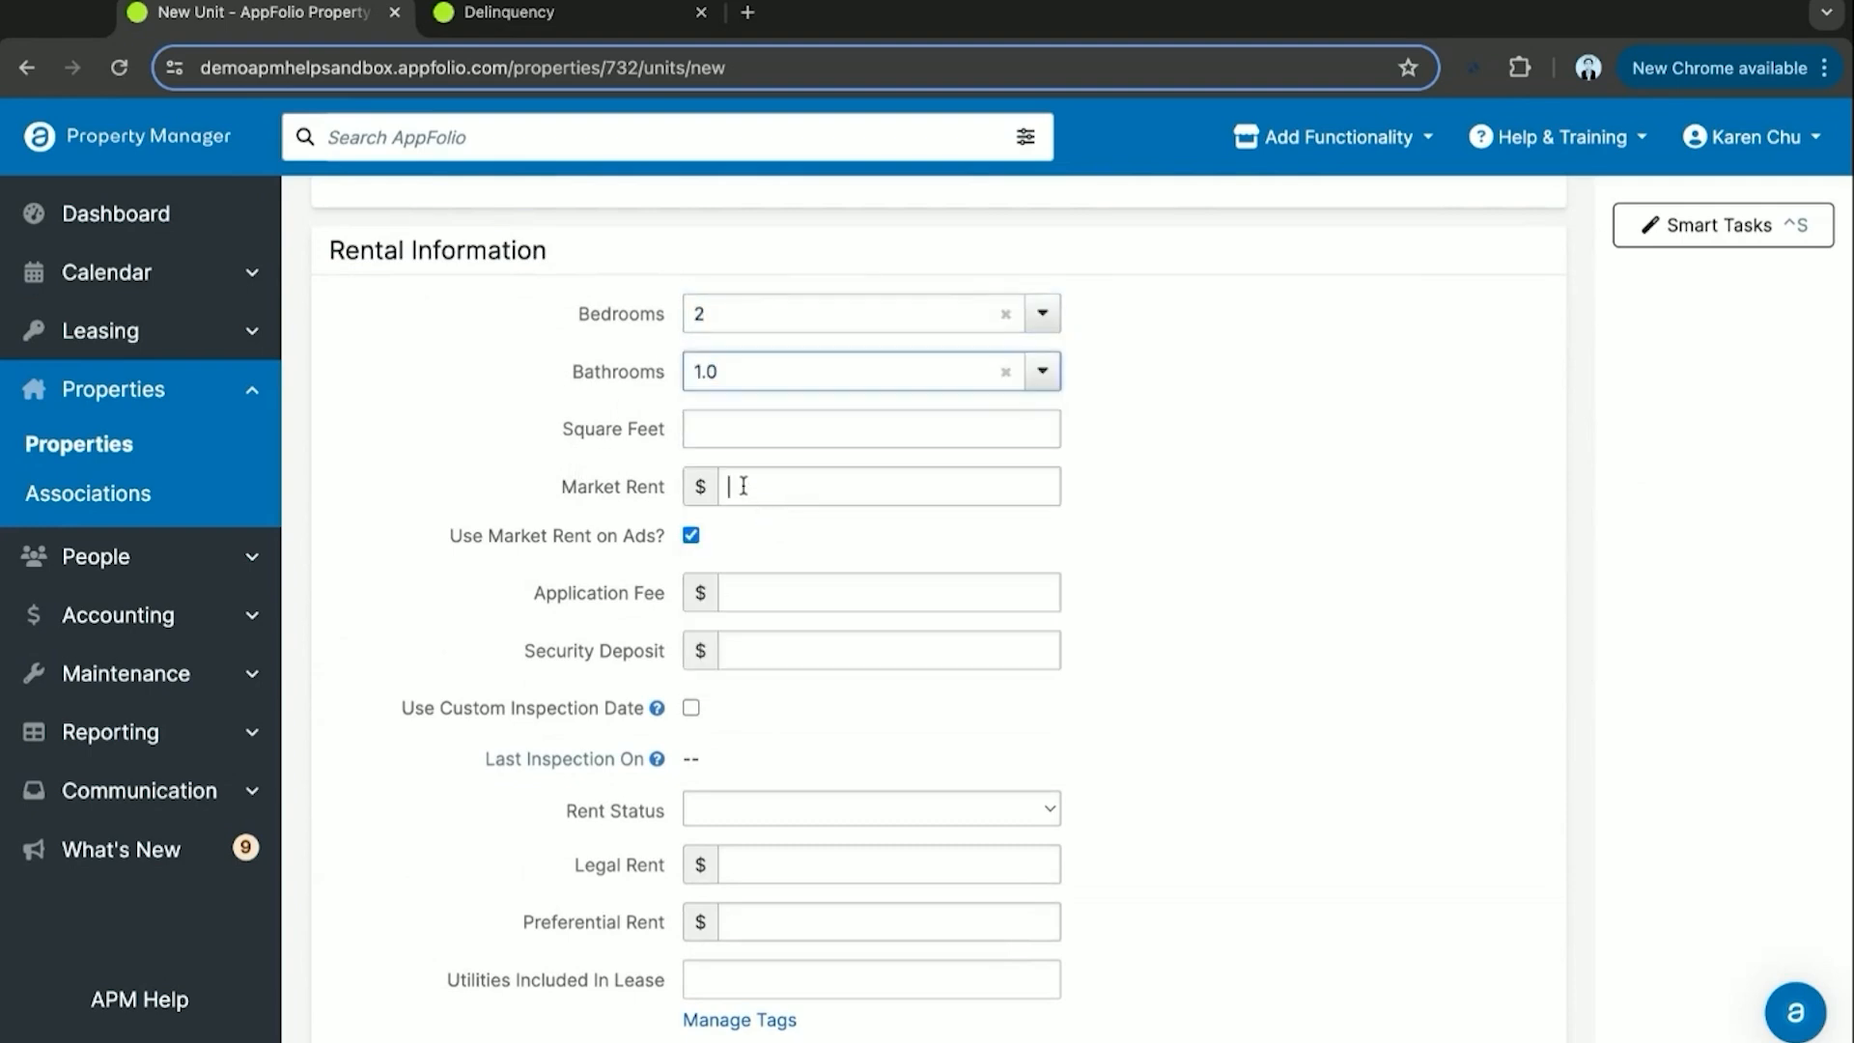
Set the unit's market rent to $4,000 and its application fee to $45.
click(744, 486)
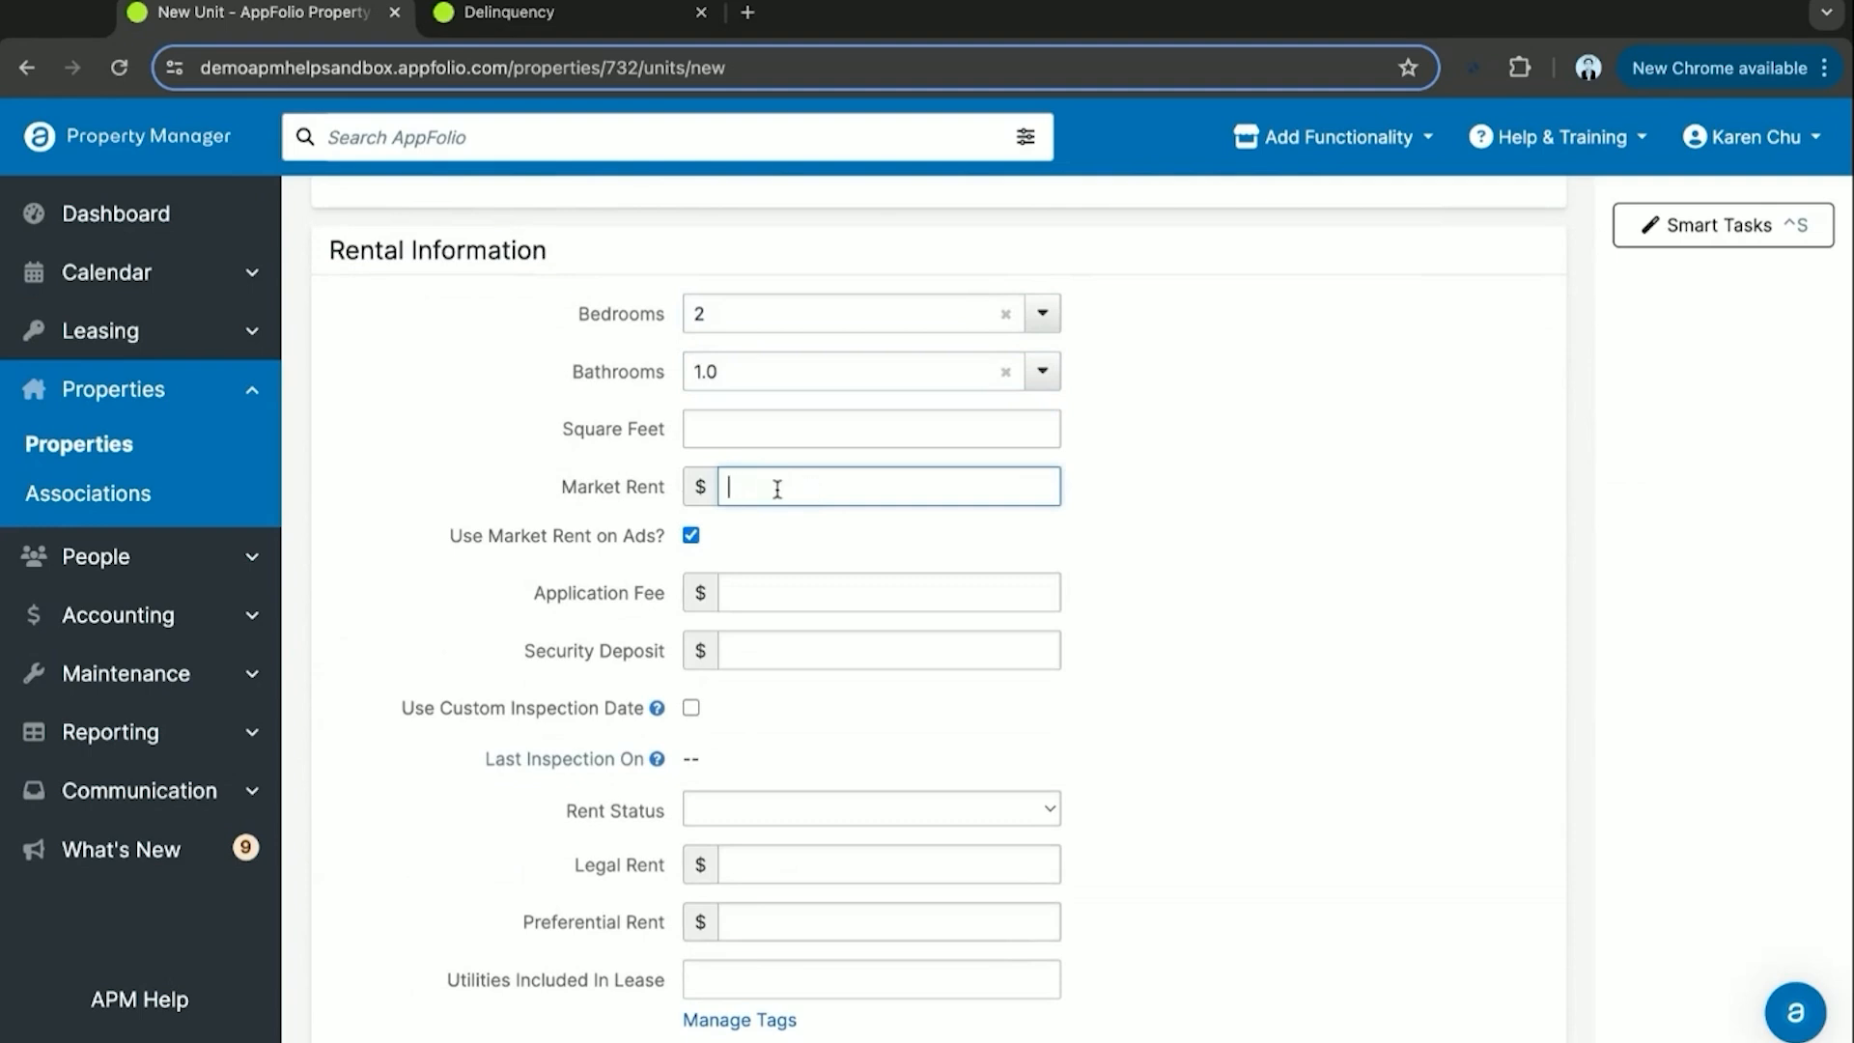
text(4000)
click(879, 591)
scroll(965, 536, down, 1)
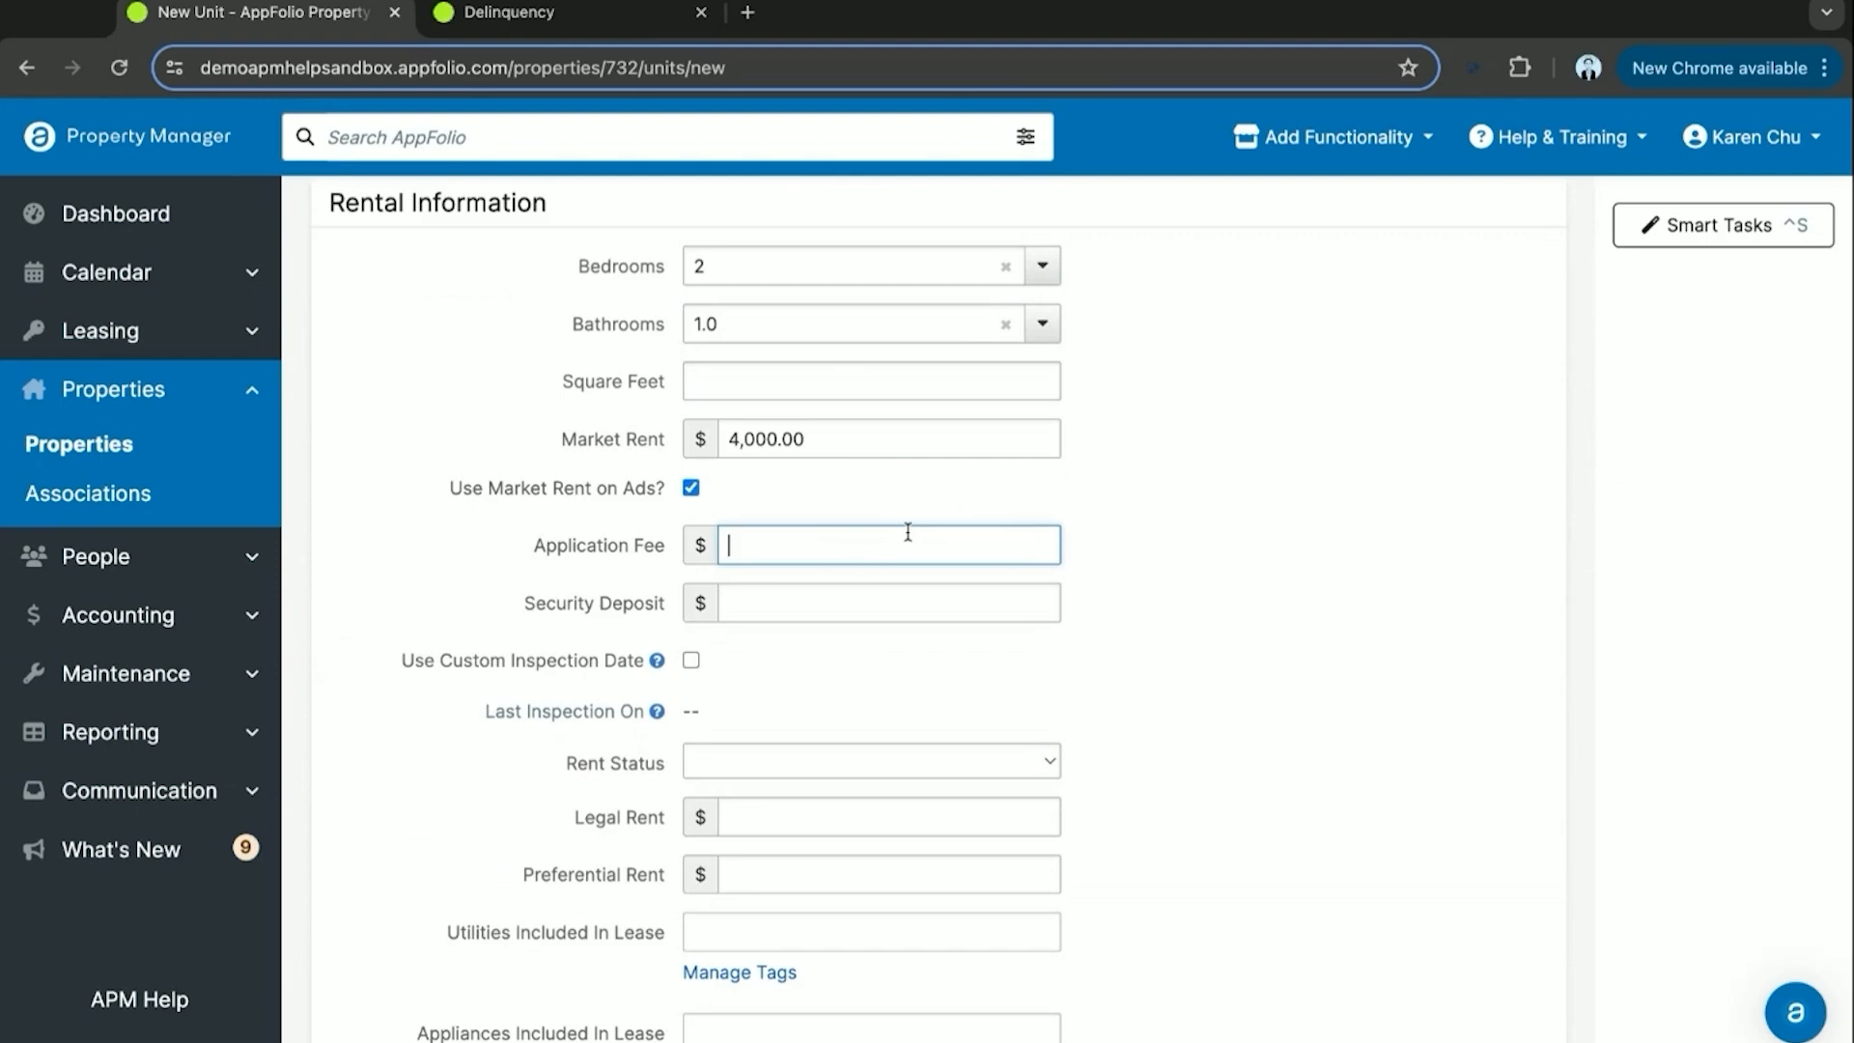
text(45)
click(1120, 701)
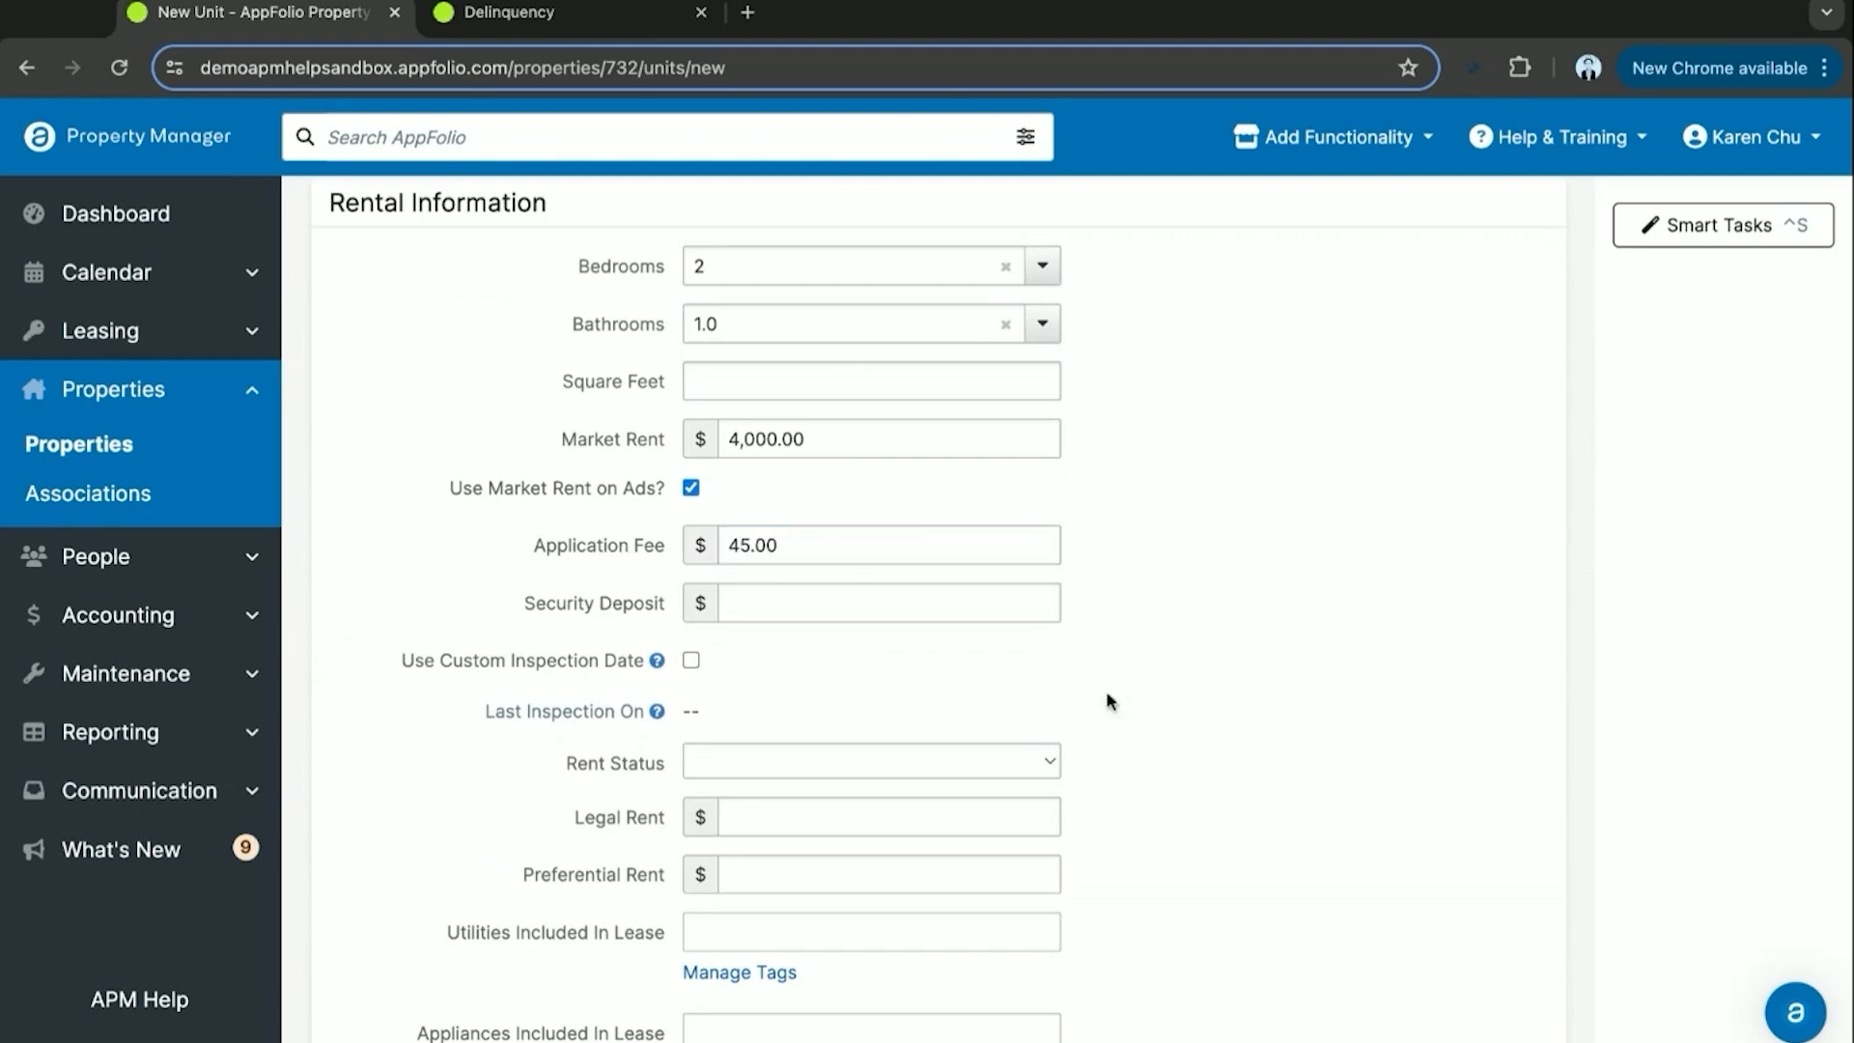
Set the unit's security deposit to $1,500.
scroll(915, 656, down, 1)
click(793, 539)
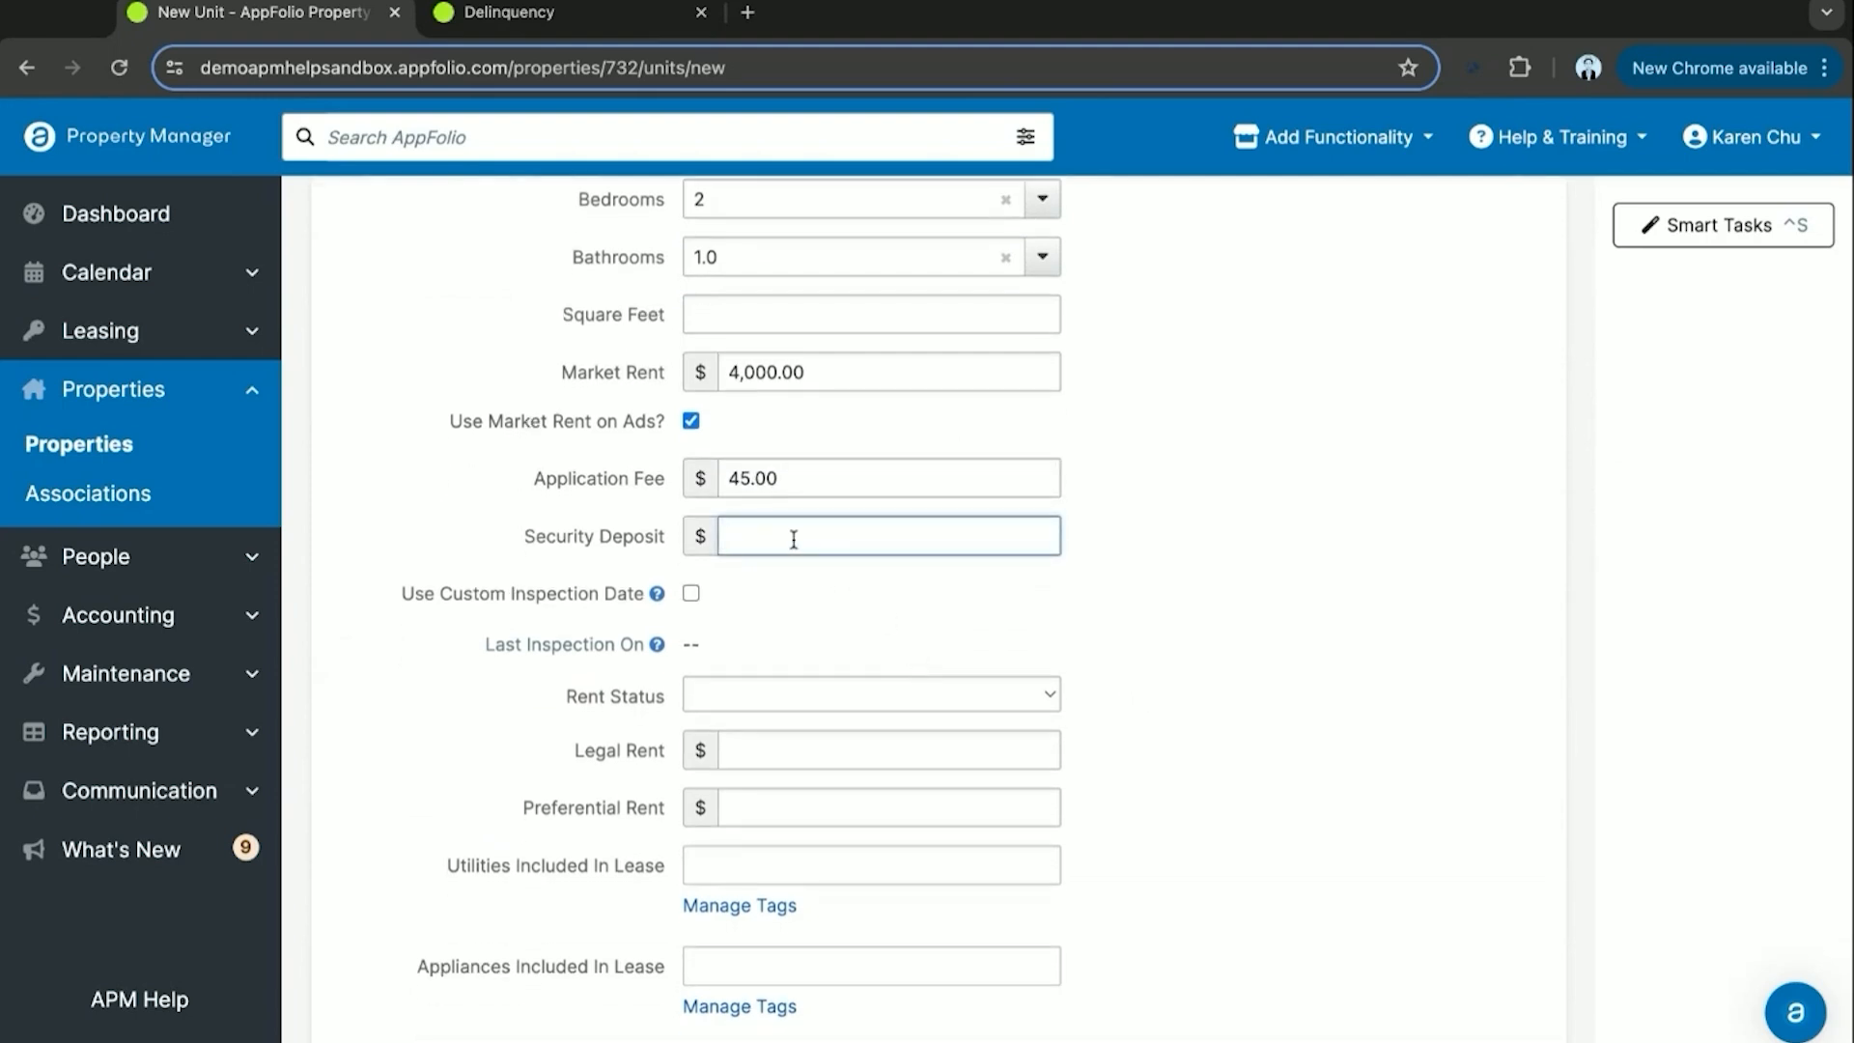
text(1500)
click(906, 593)
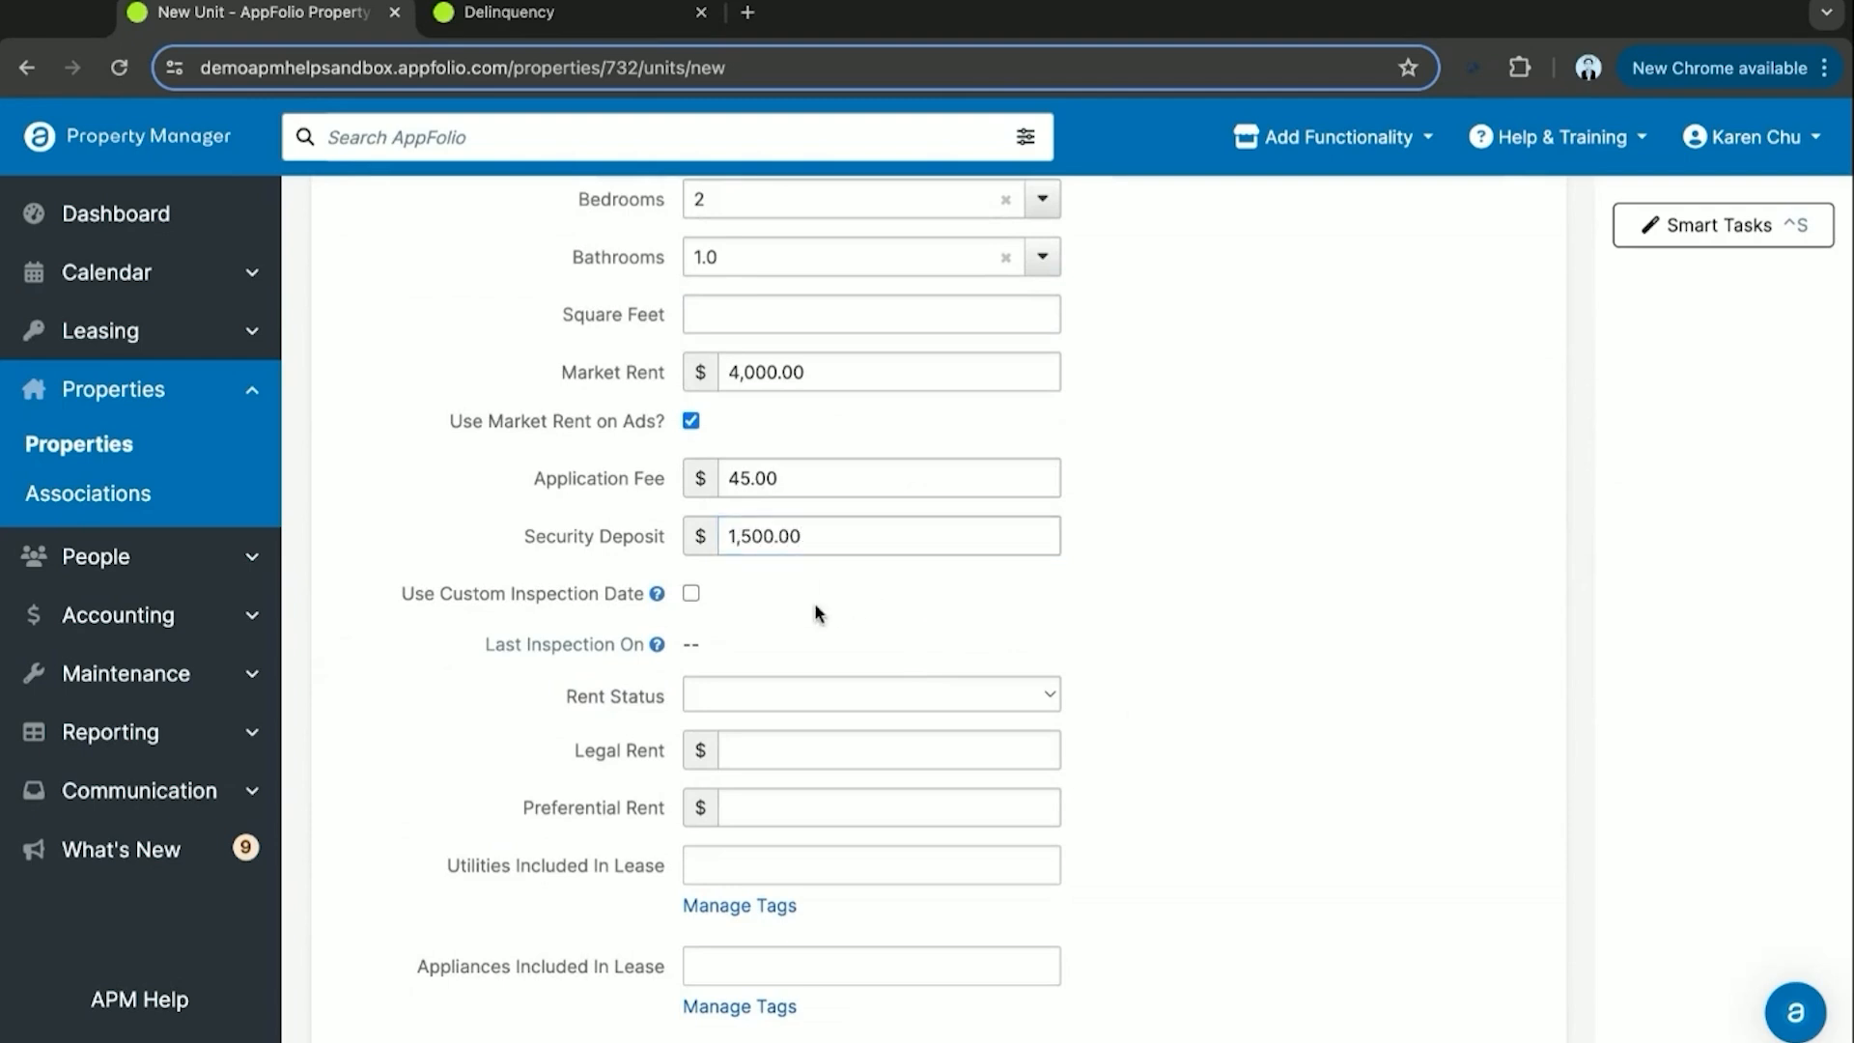
Open the Rent Status choices in the unit's rental information.
scroll(814, 603, down, 2)
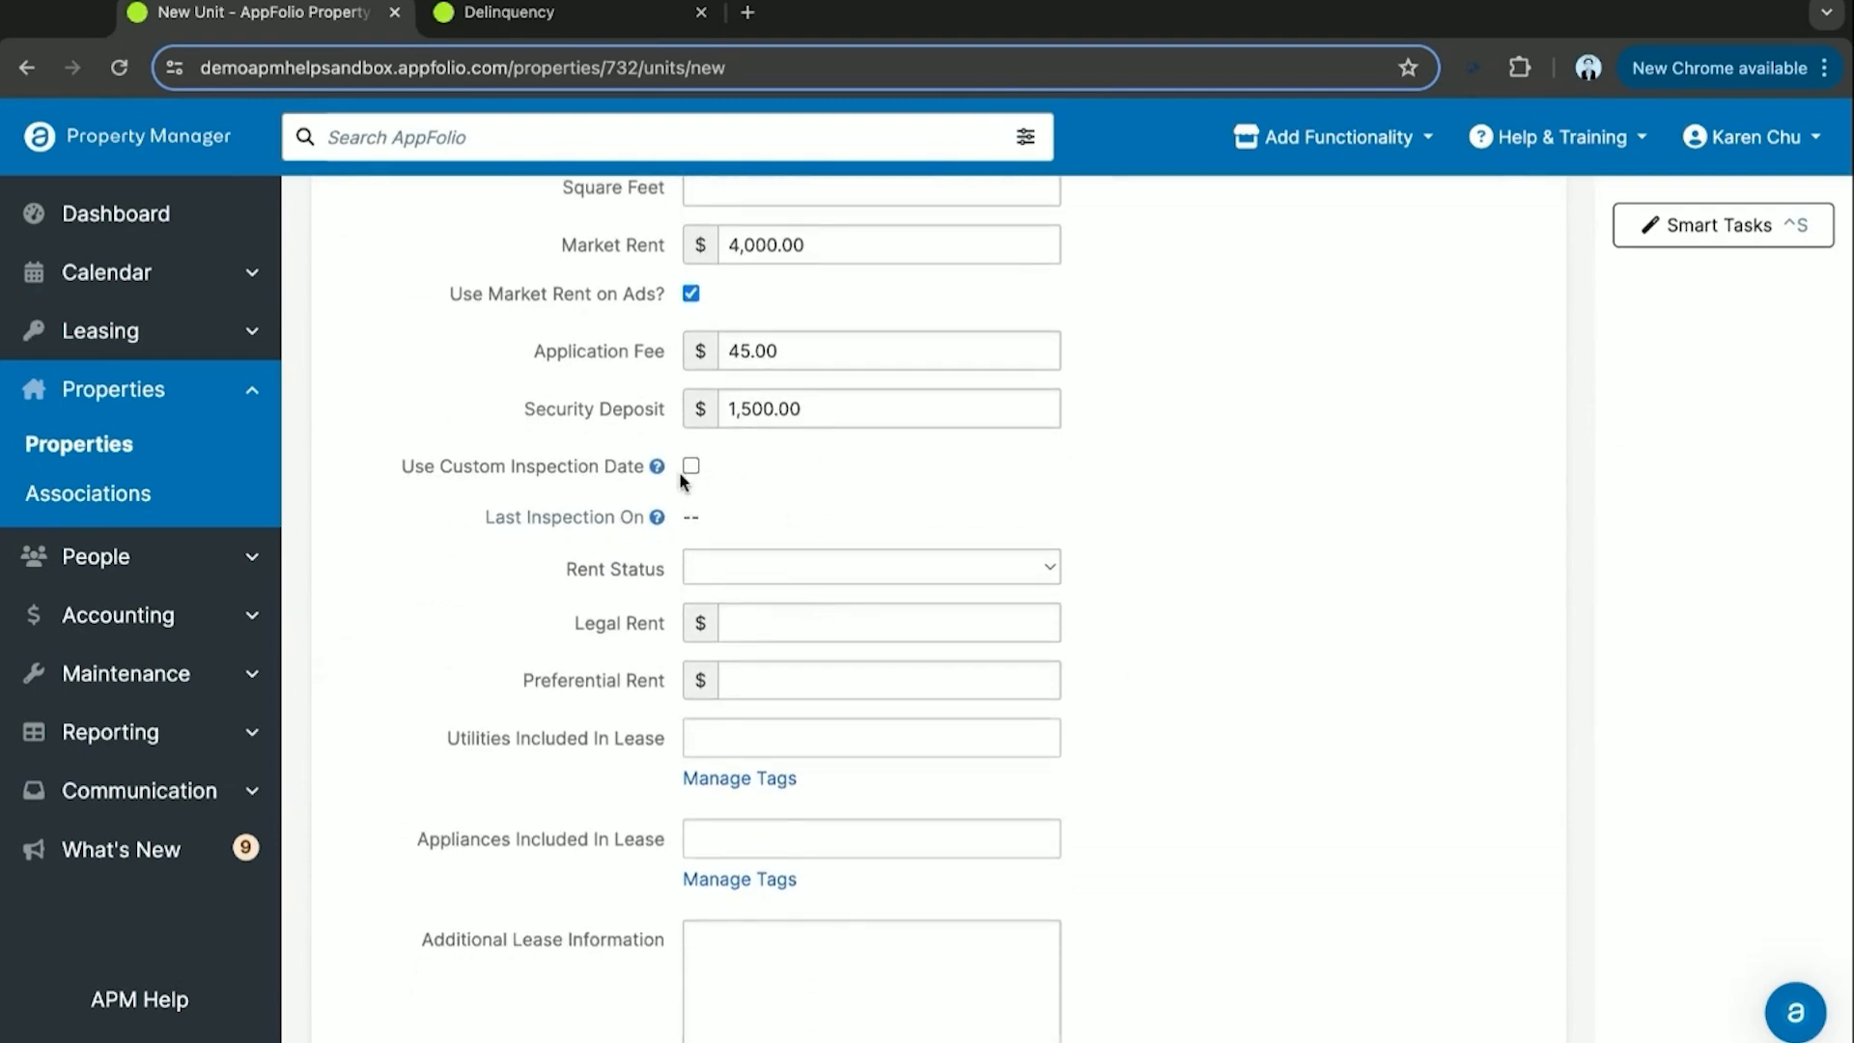
scroll(703, 507, down, 1)
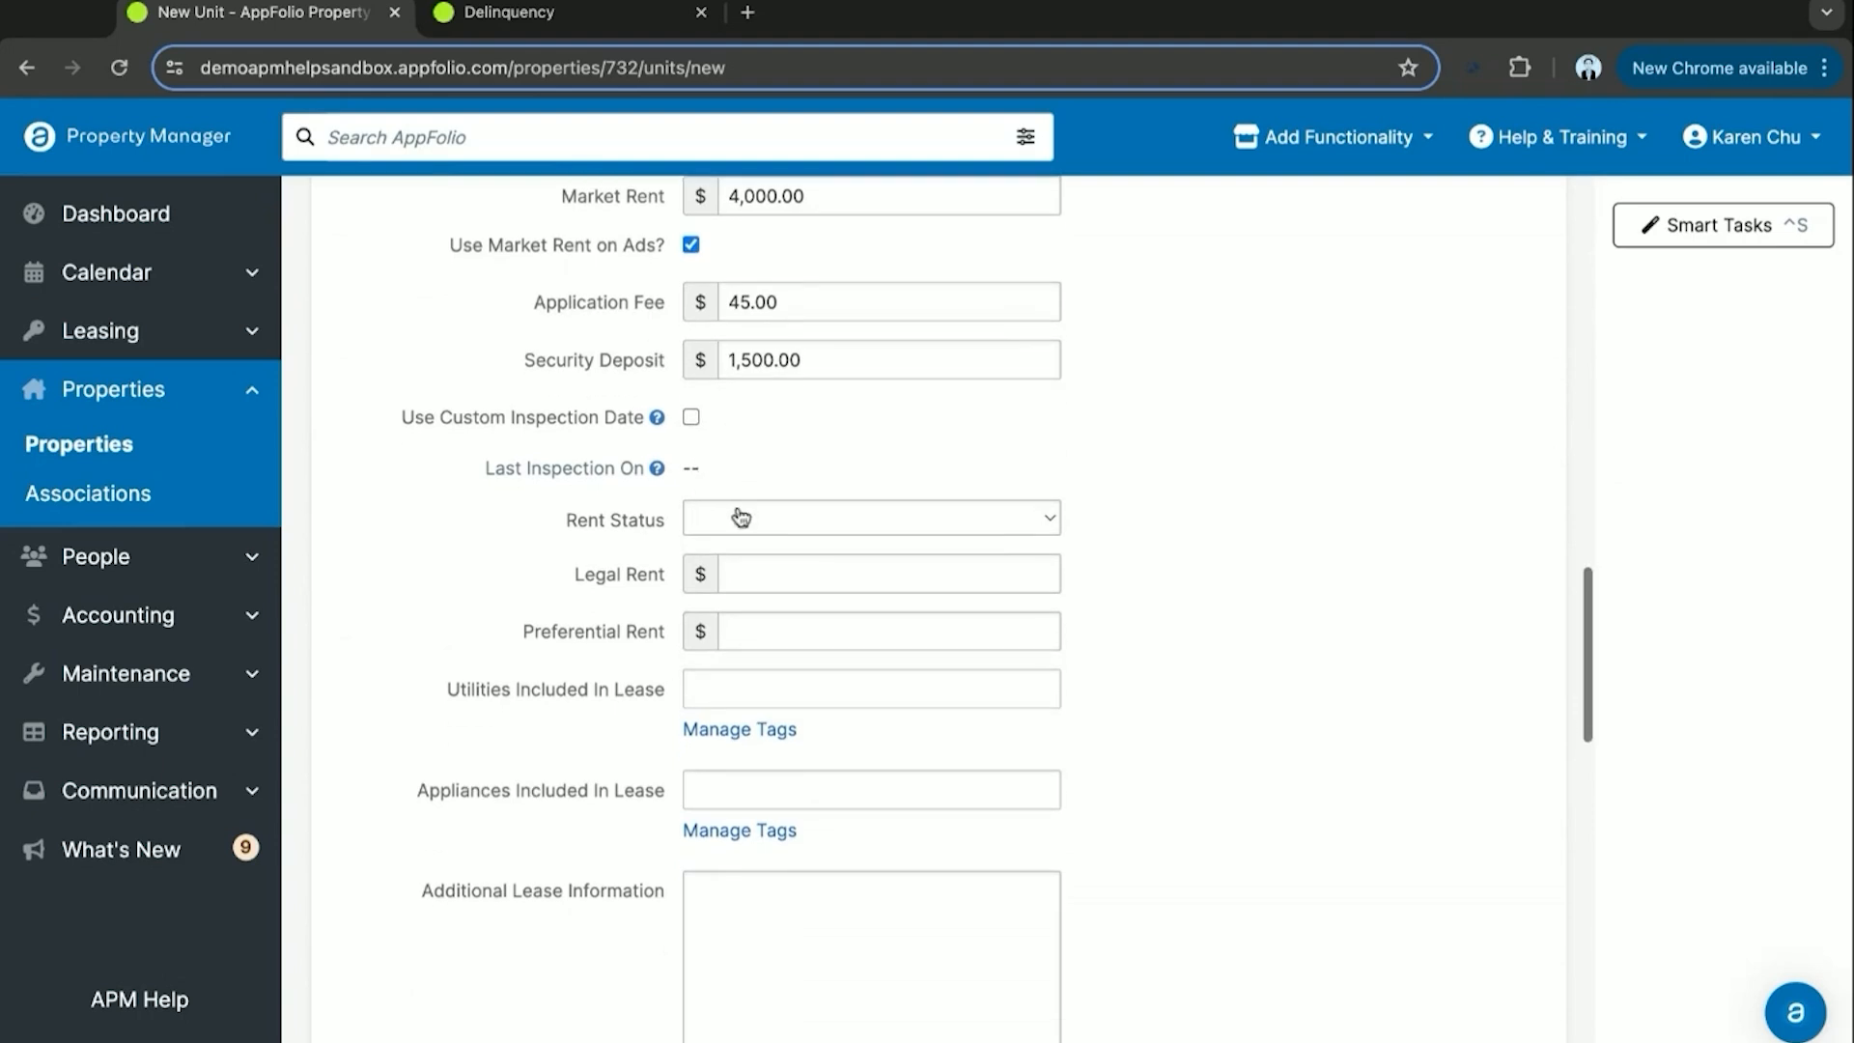
click(778, 525)
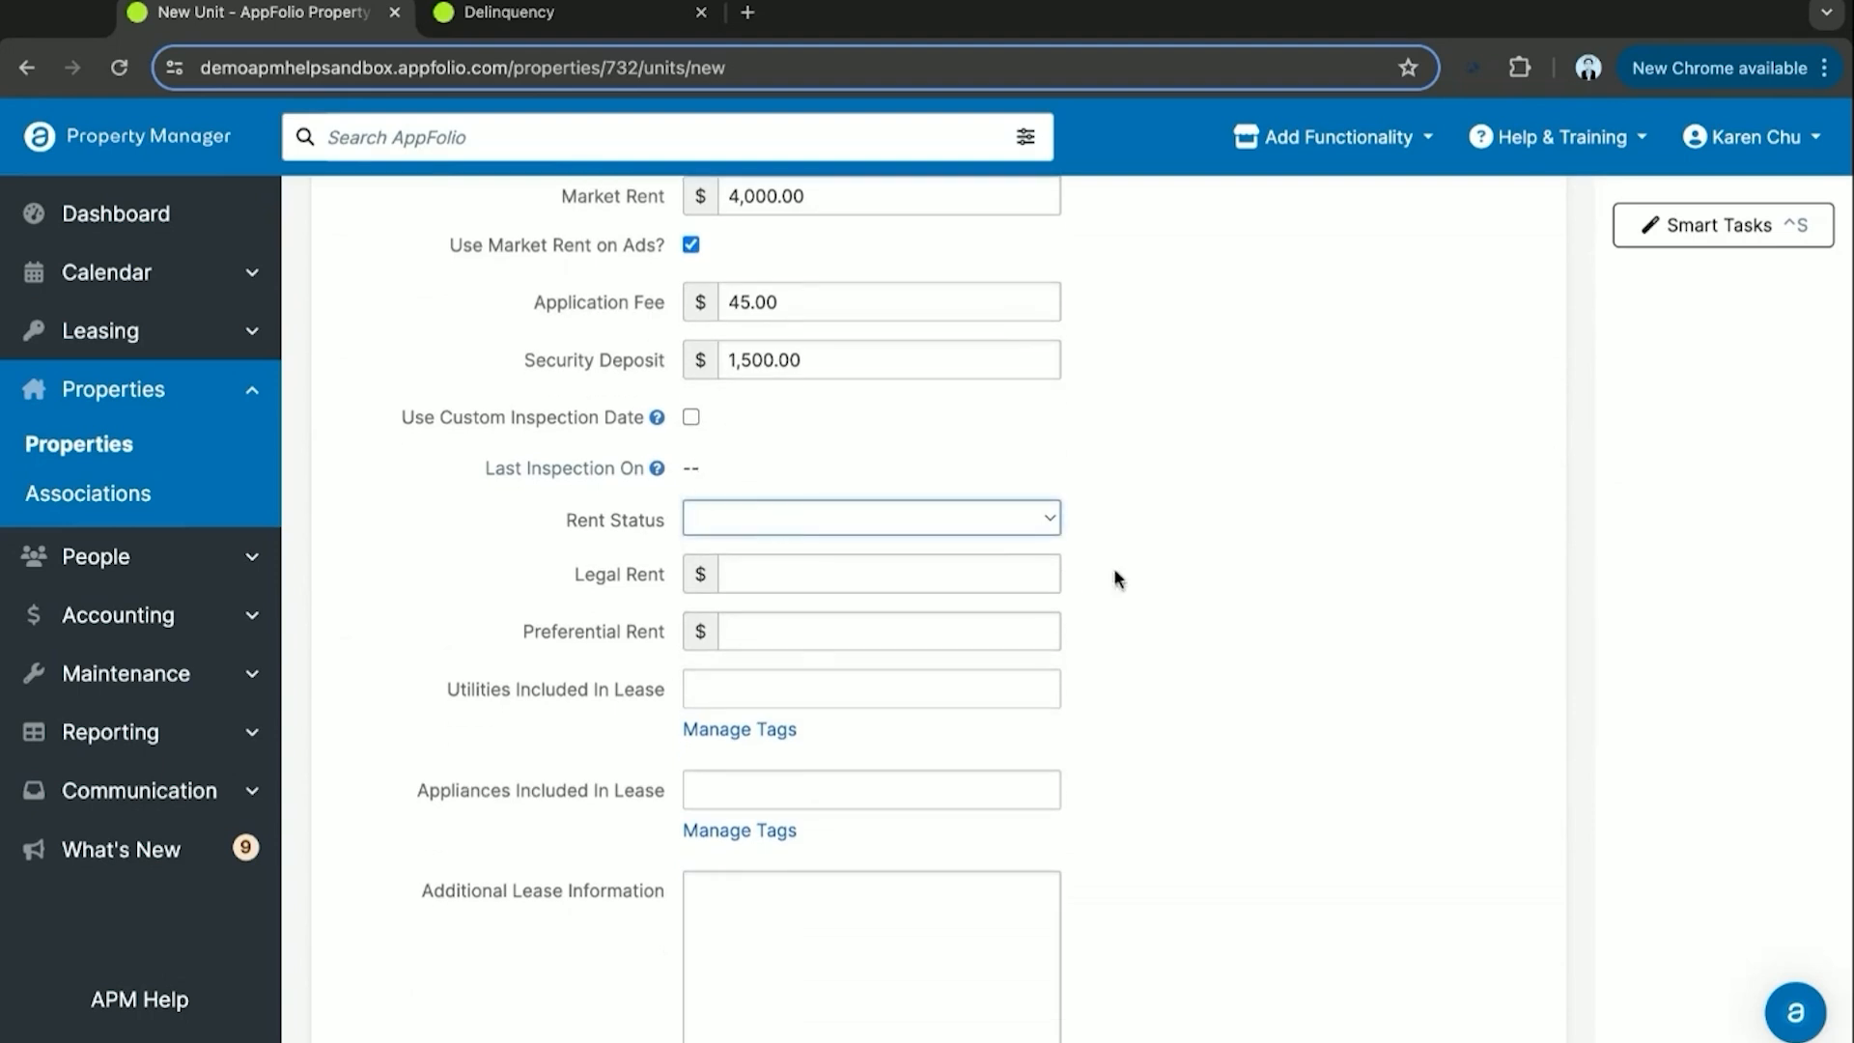
Set the unit's legal rent to $2,500.
click(839, 574)
scroll(839, 571, down, 2)
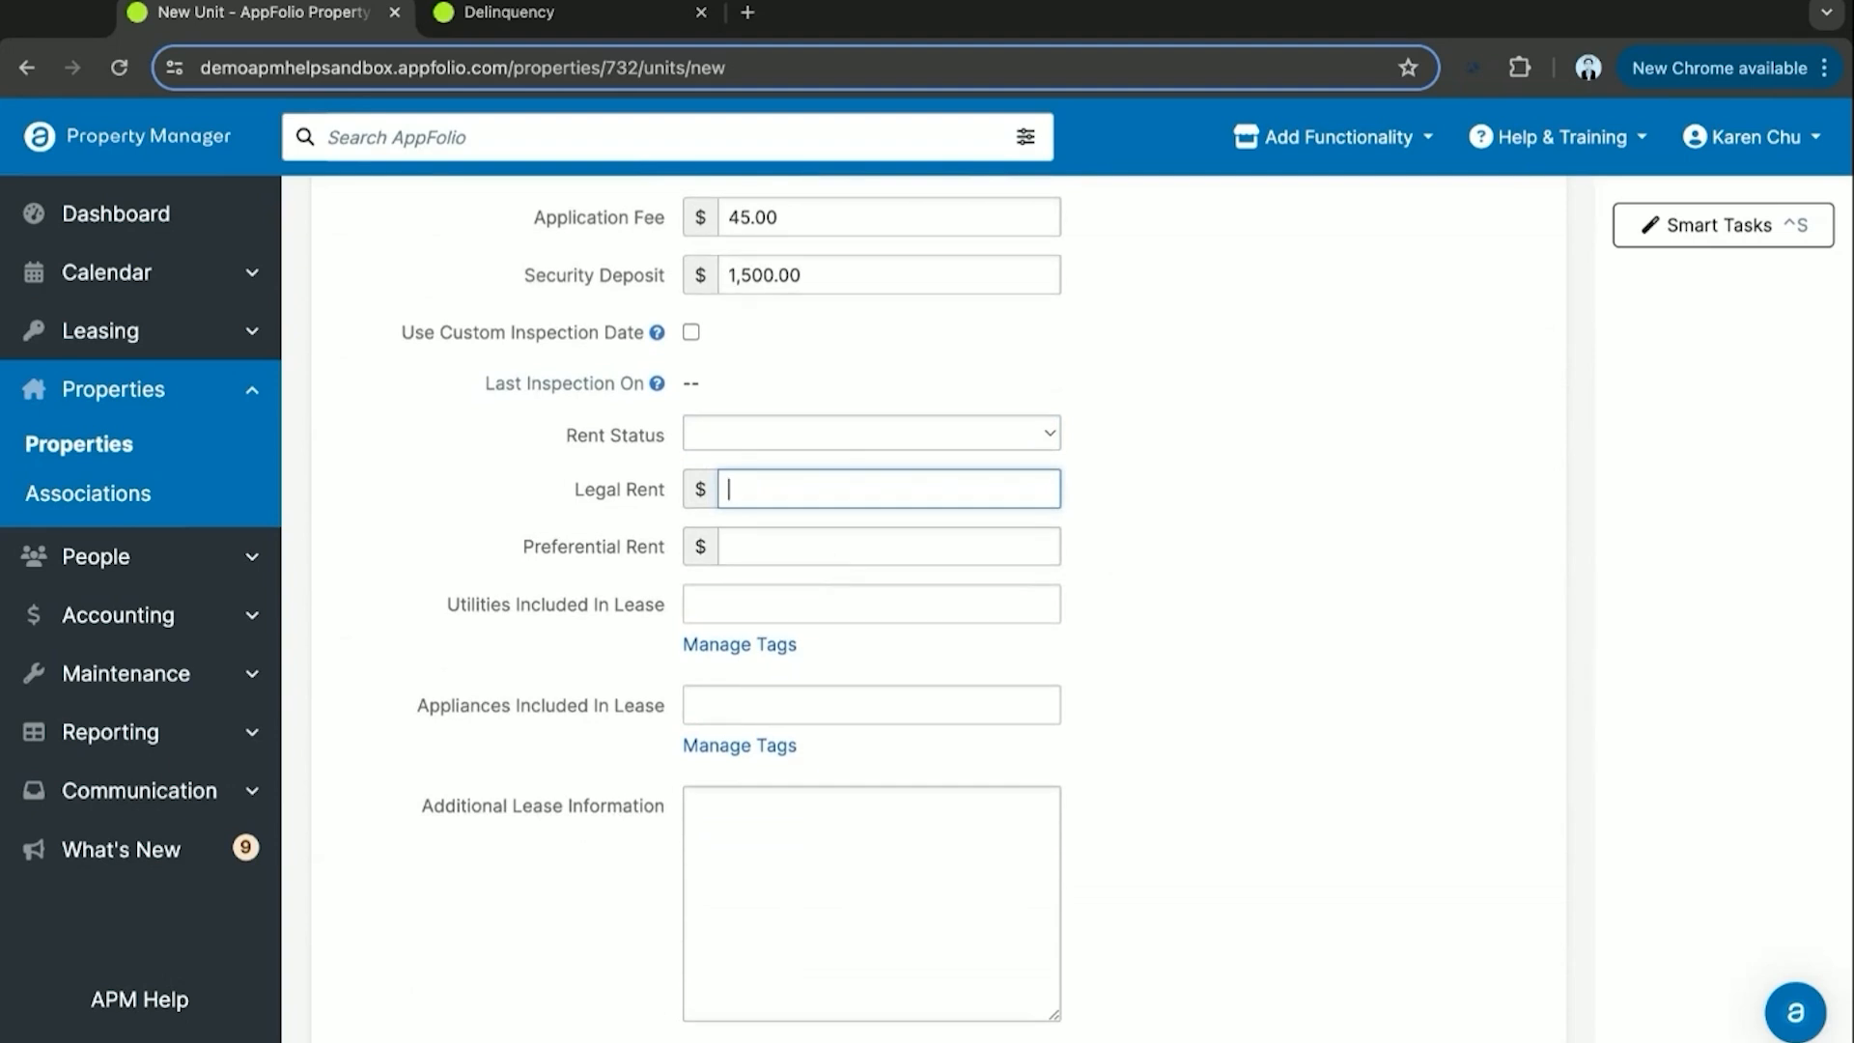
text(2500)
click(1215, 673)
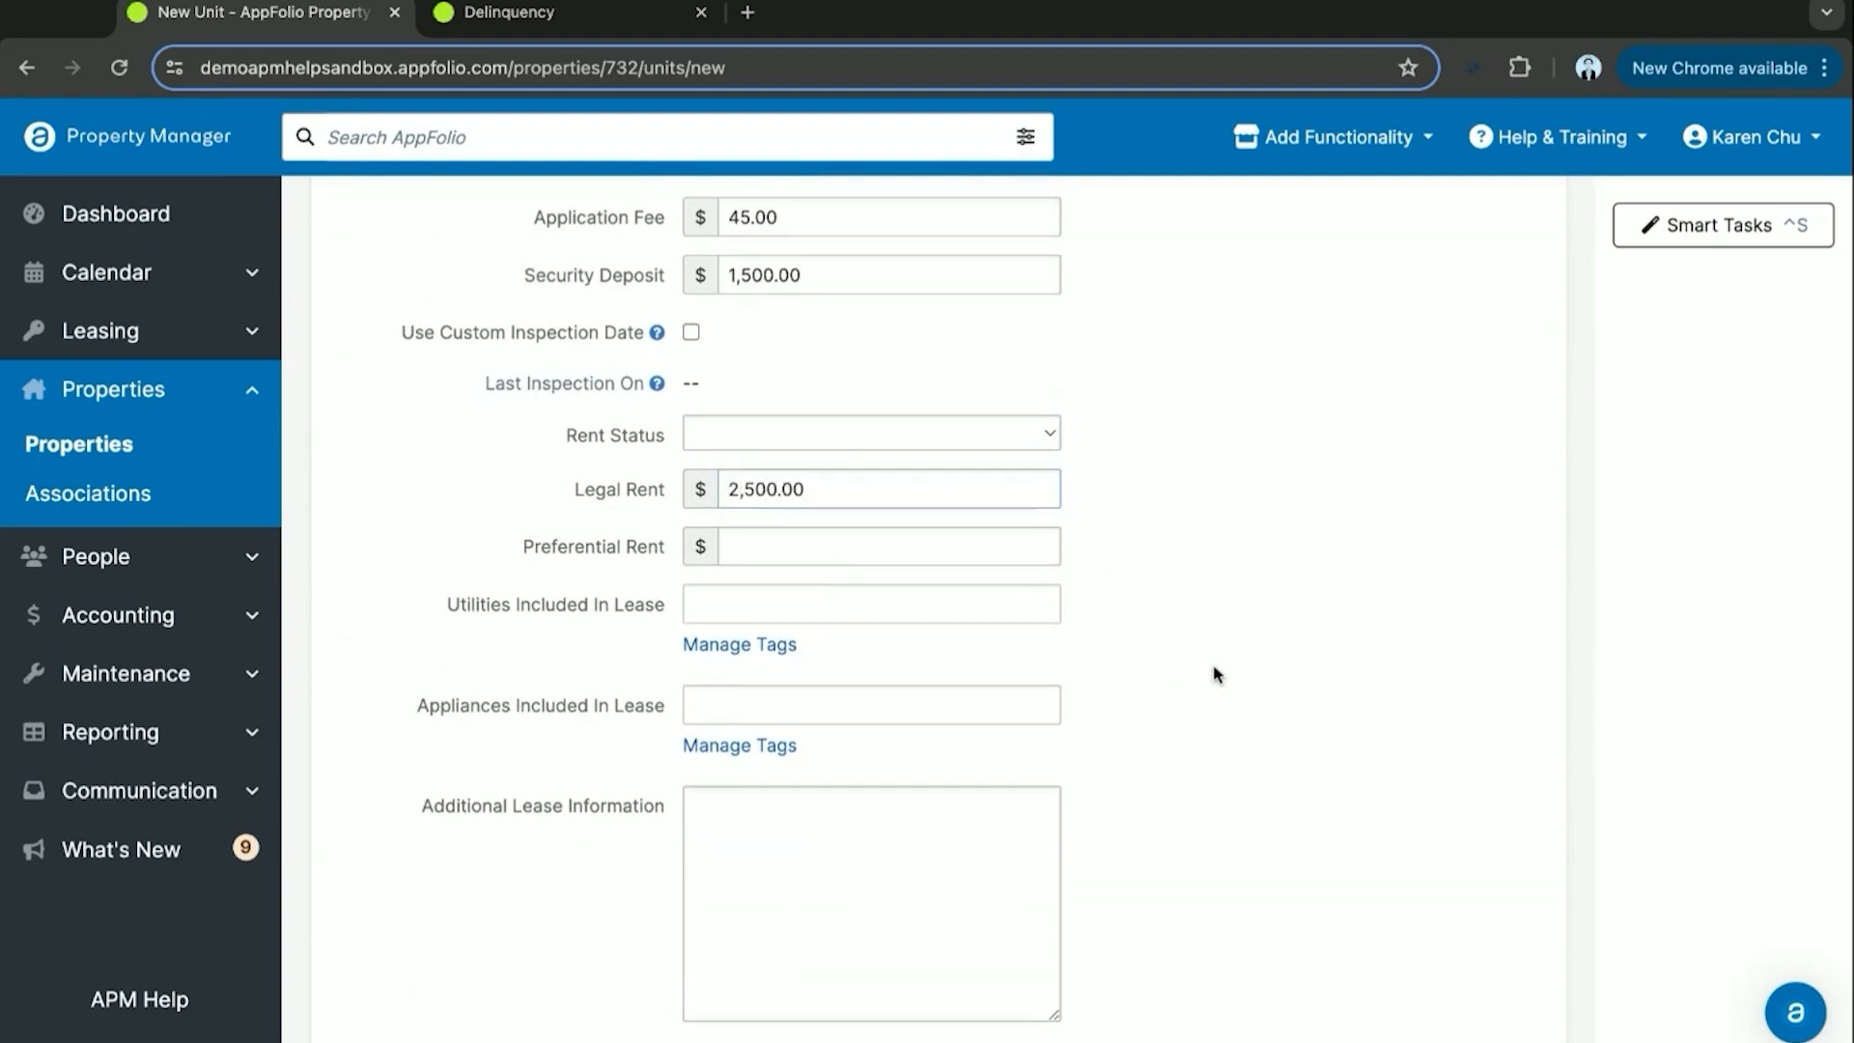
Review the unit form's included utilities and appliances, additional lease information, amenities and marketing fields.
scroll(844, 546, down, 1)
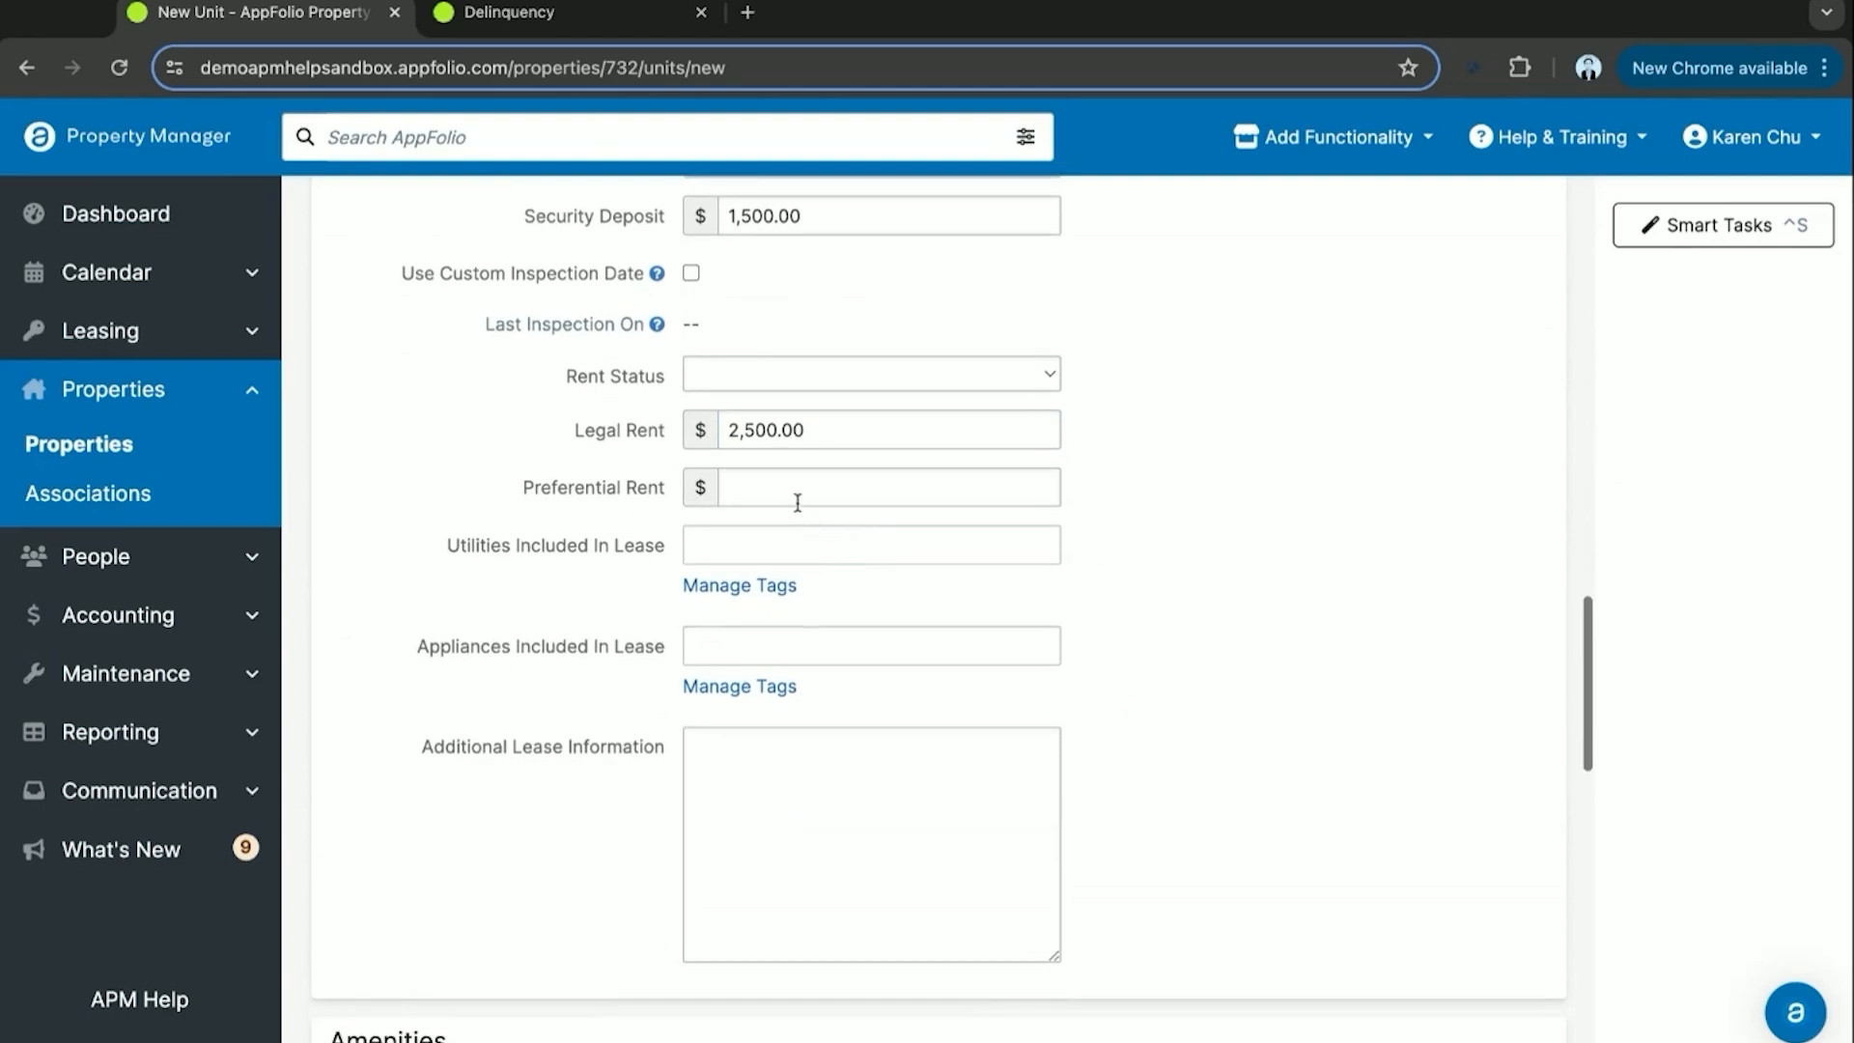
scroll(787, 495, down, 1)
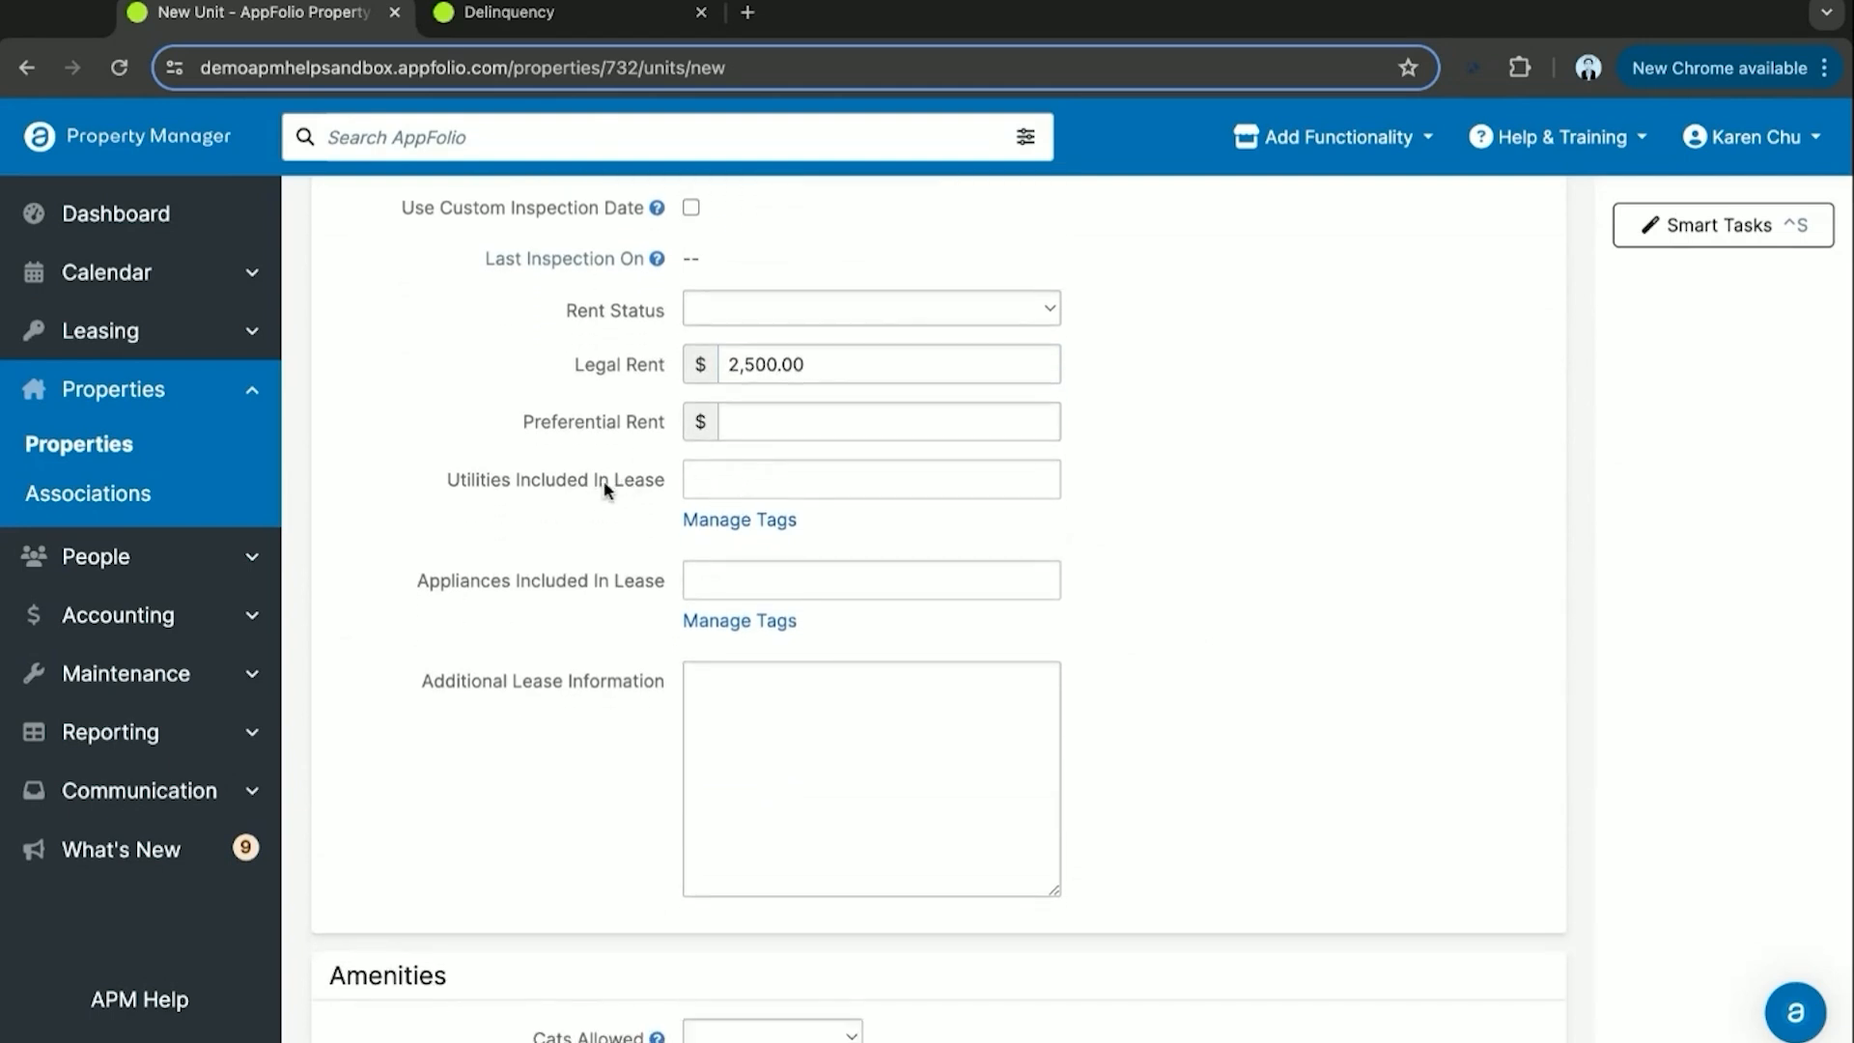
scroll(608, 522, down, 1)
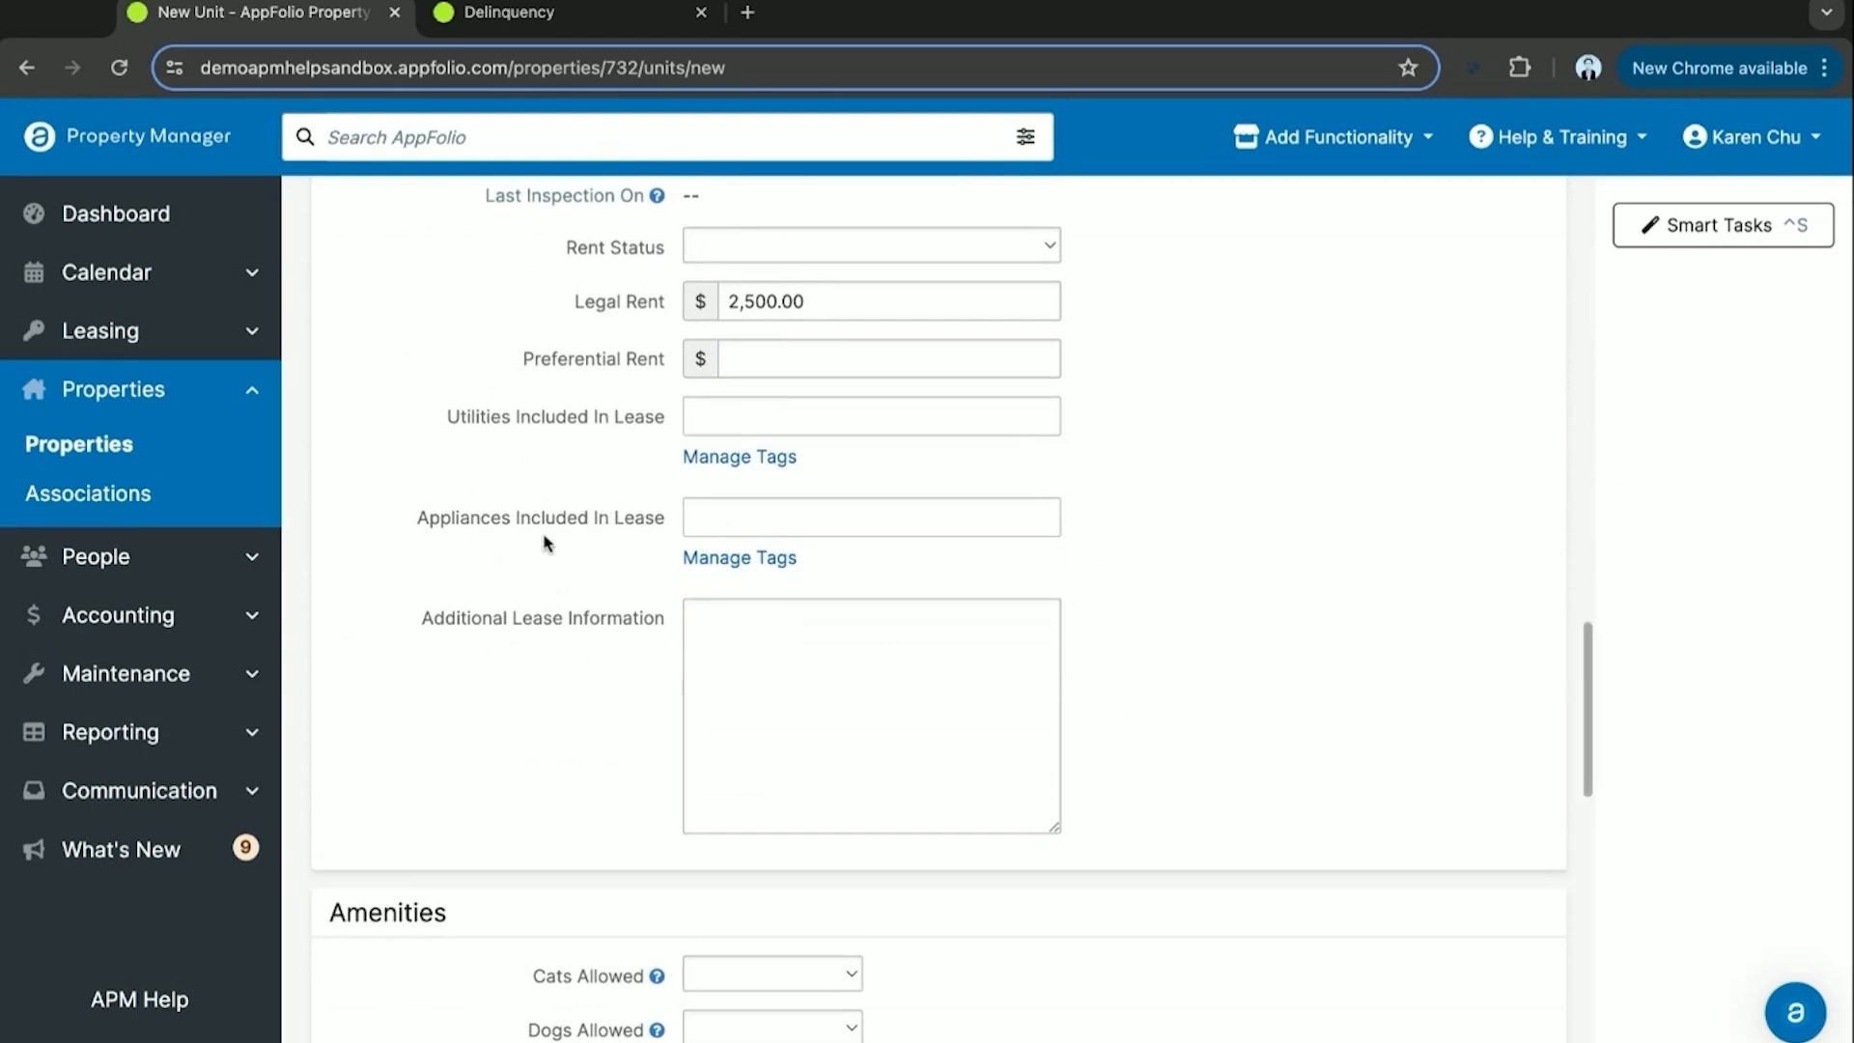
scroll(585, 549, down, 1)
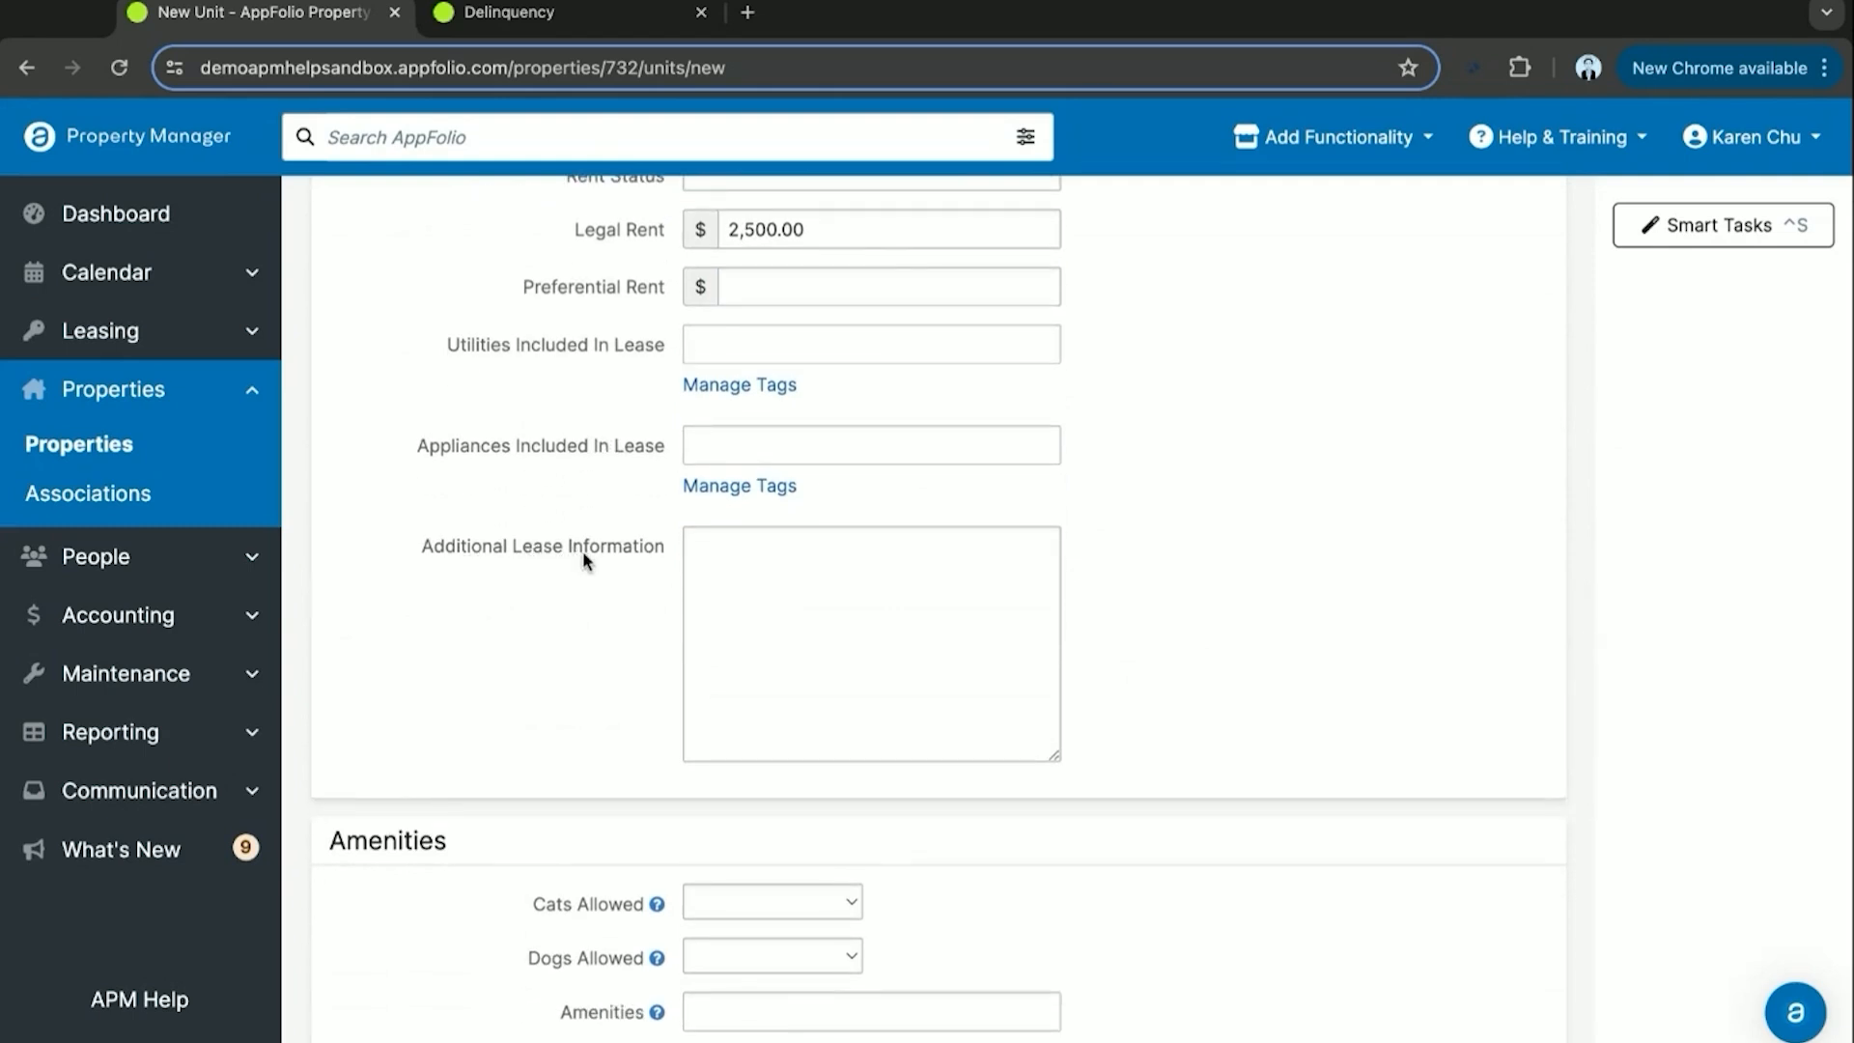
scroll(583, 552, down, 1)
scroll(582, 552, down, 2)
scroll(582, 552, down, 3)
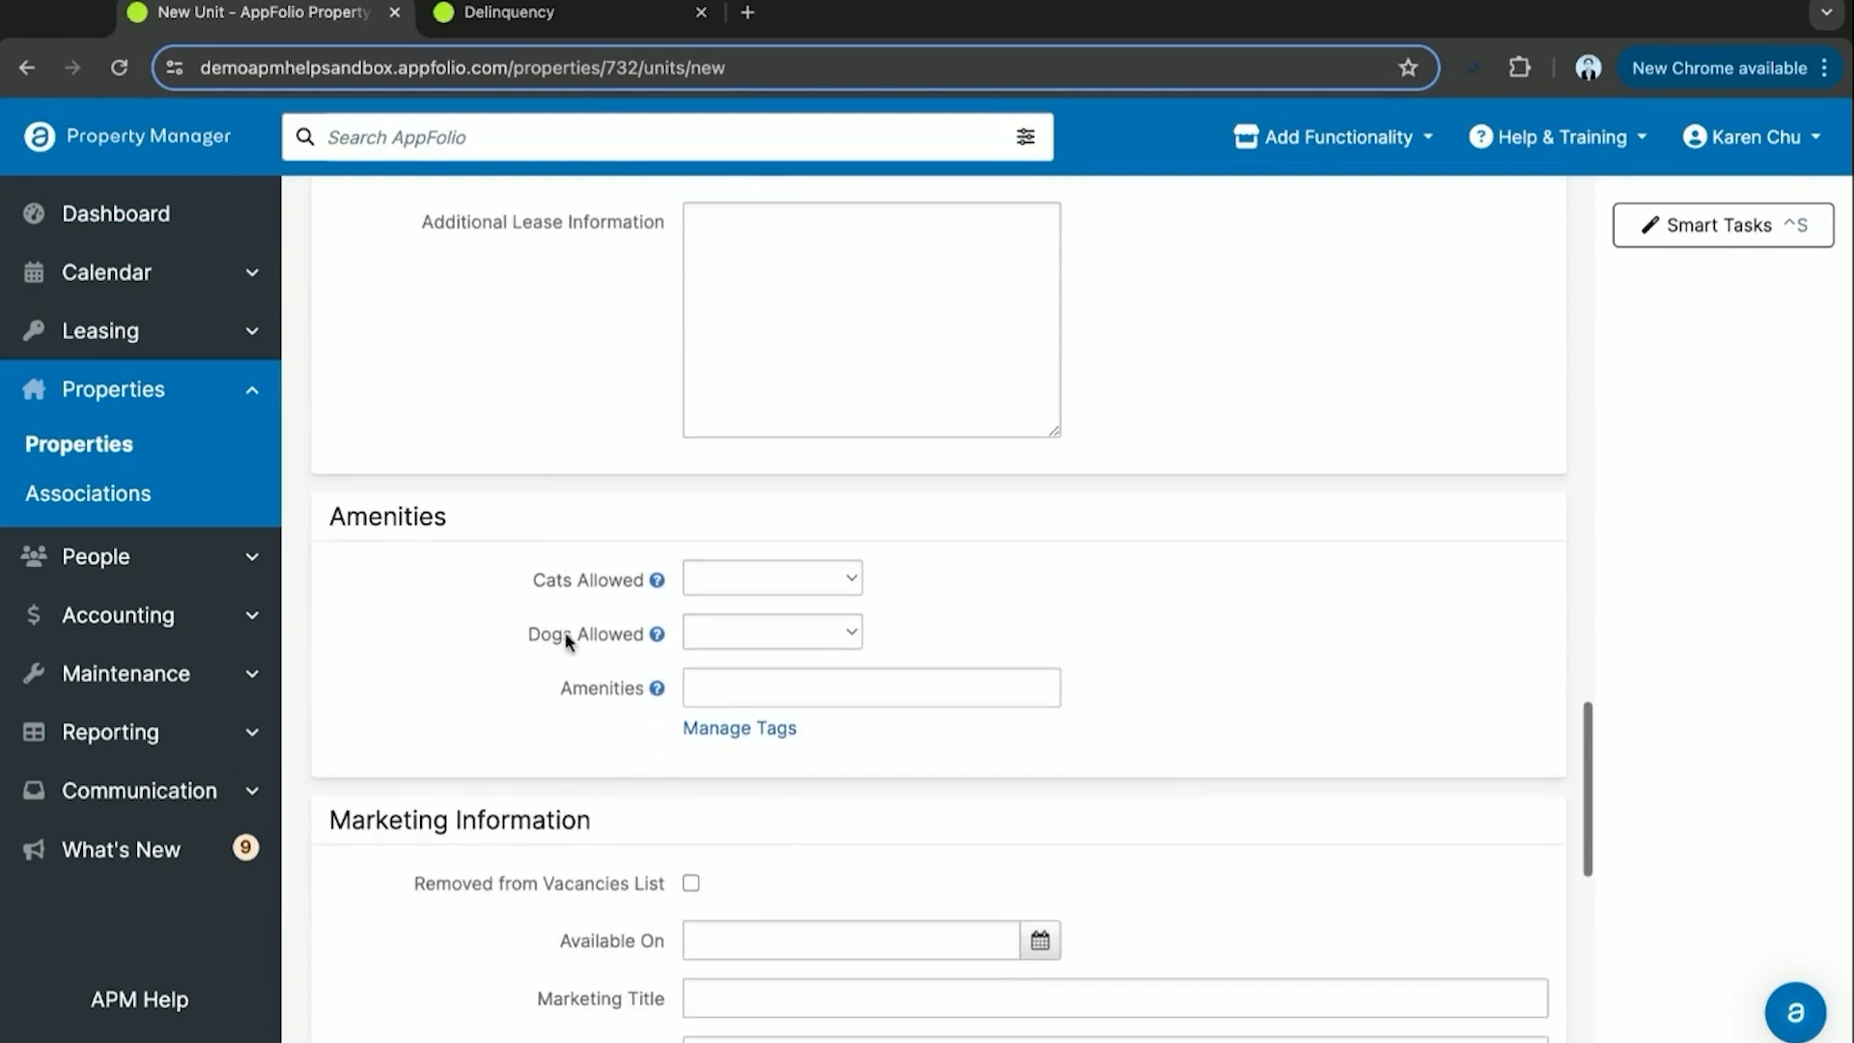
double_click(418, 517)
click(593, 480)
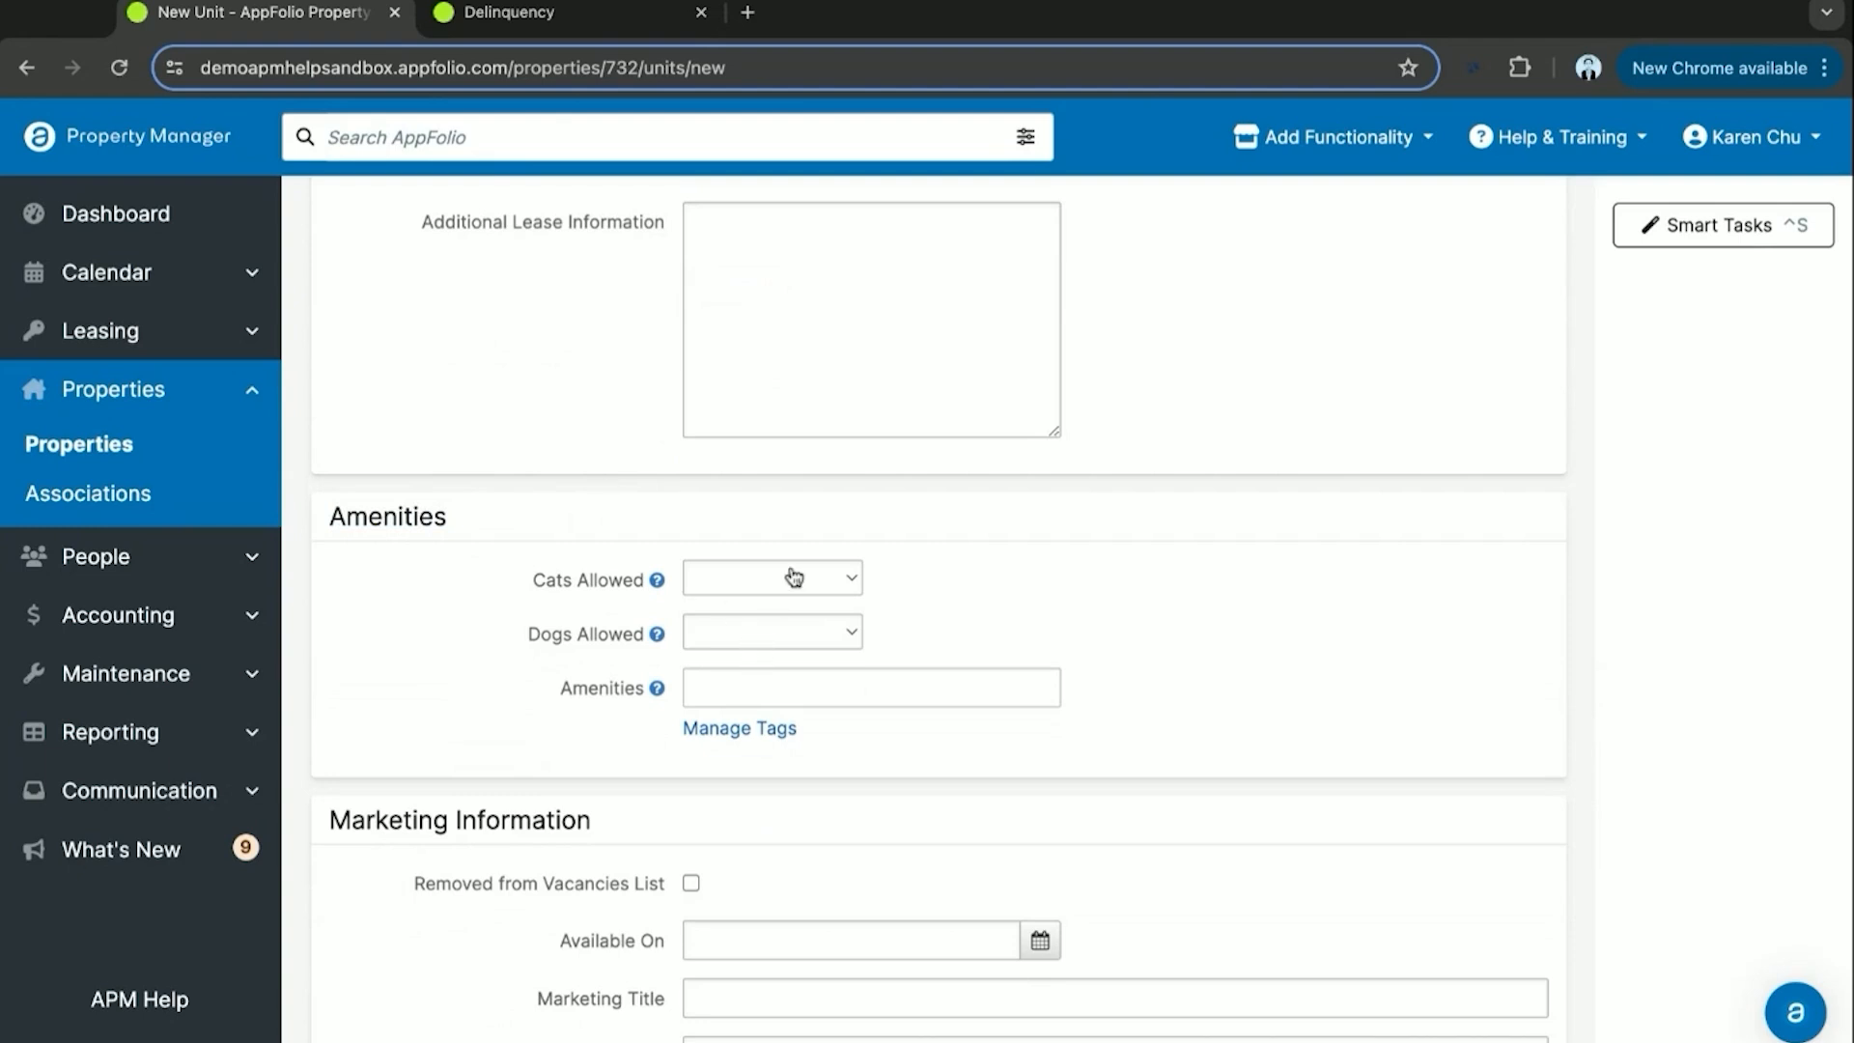
scroll(792, 577, down, 2)
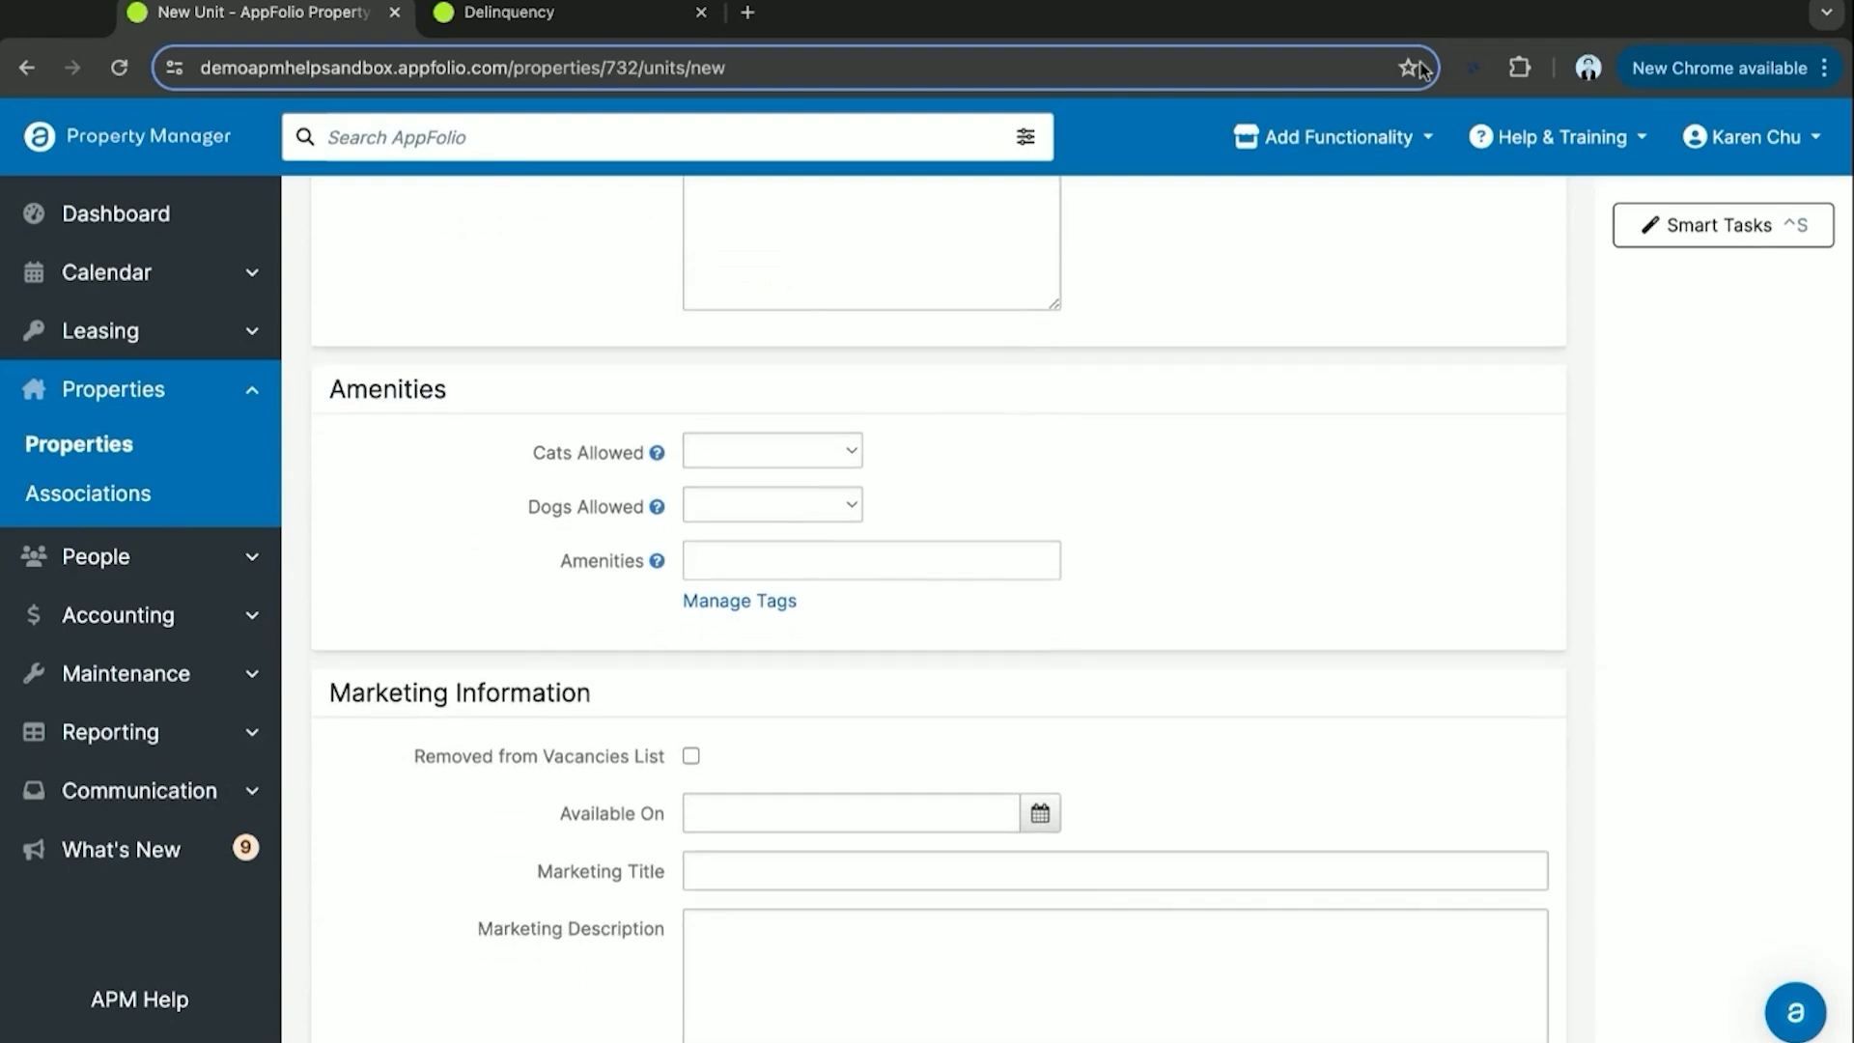
scroll(800, 605, down, 2)
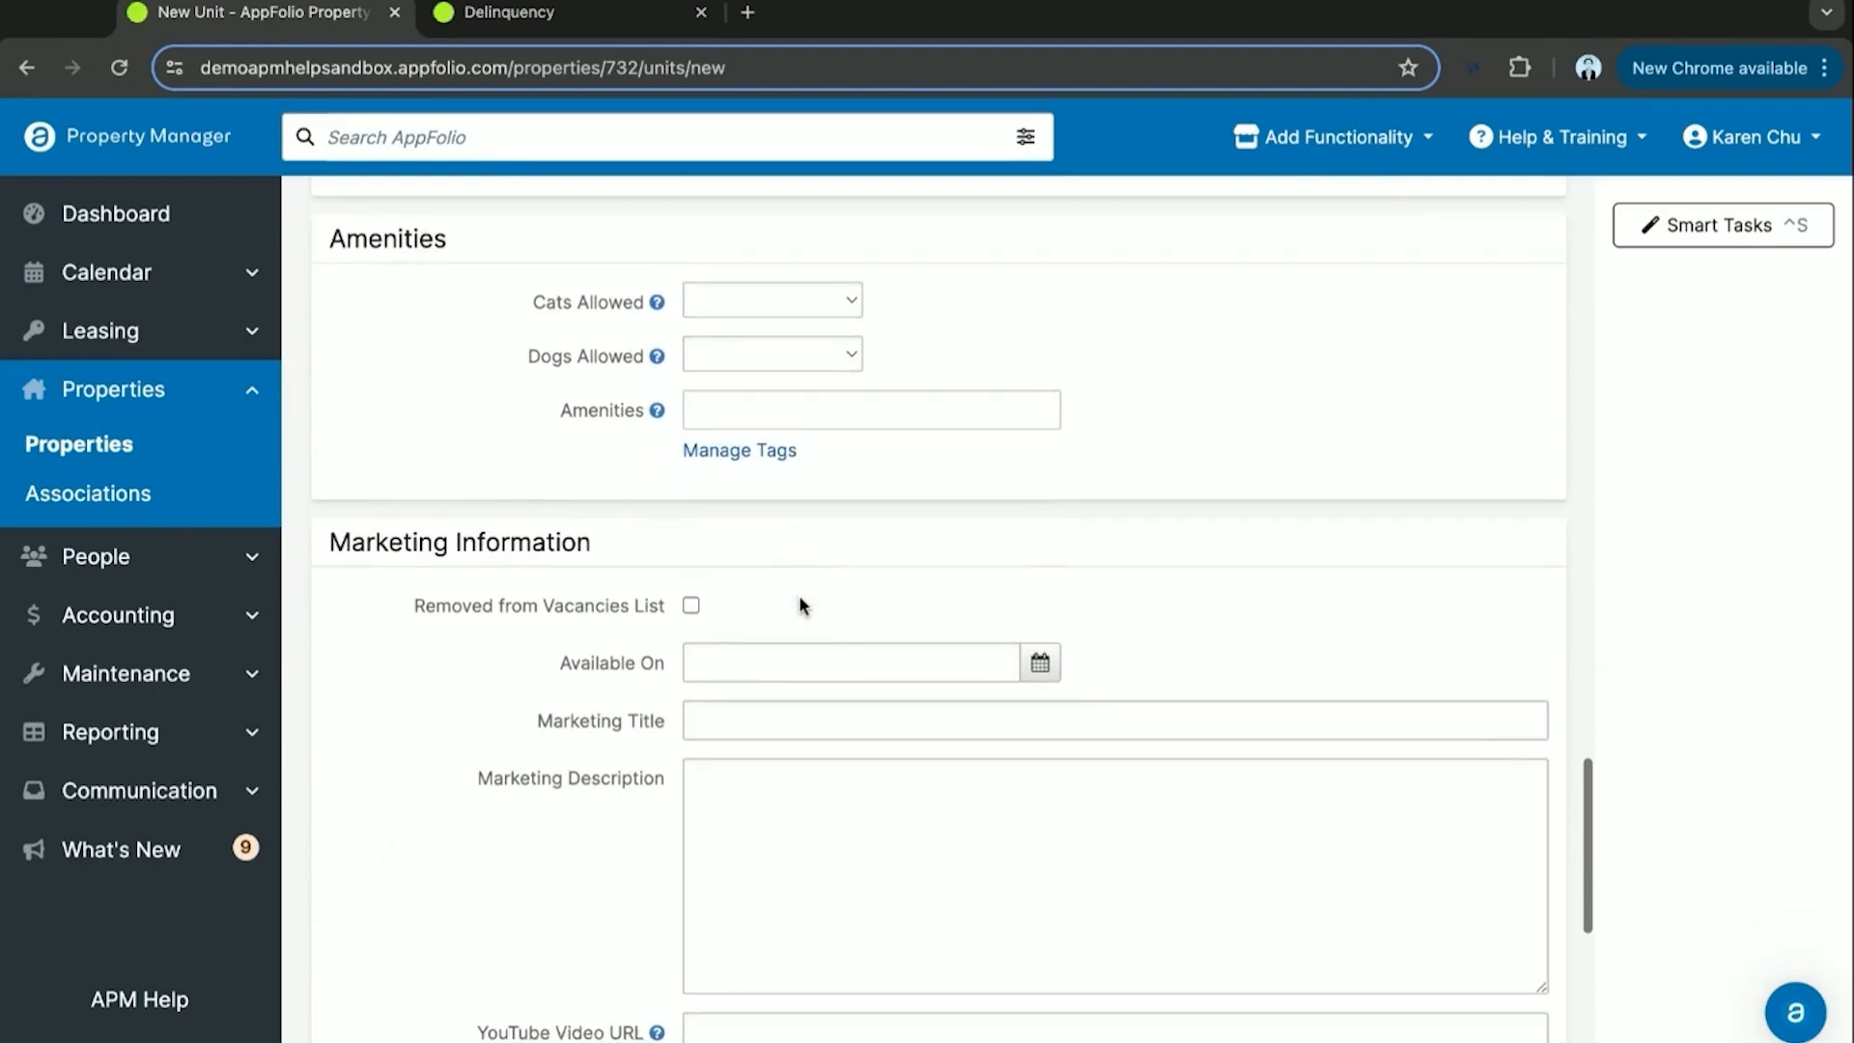
scroll(800, 604, down, 2)
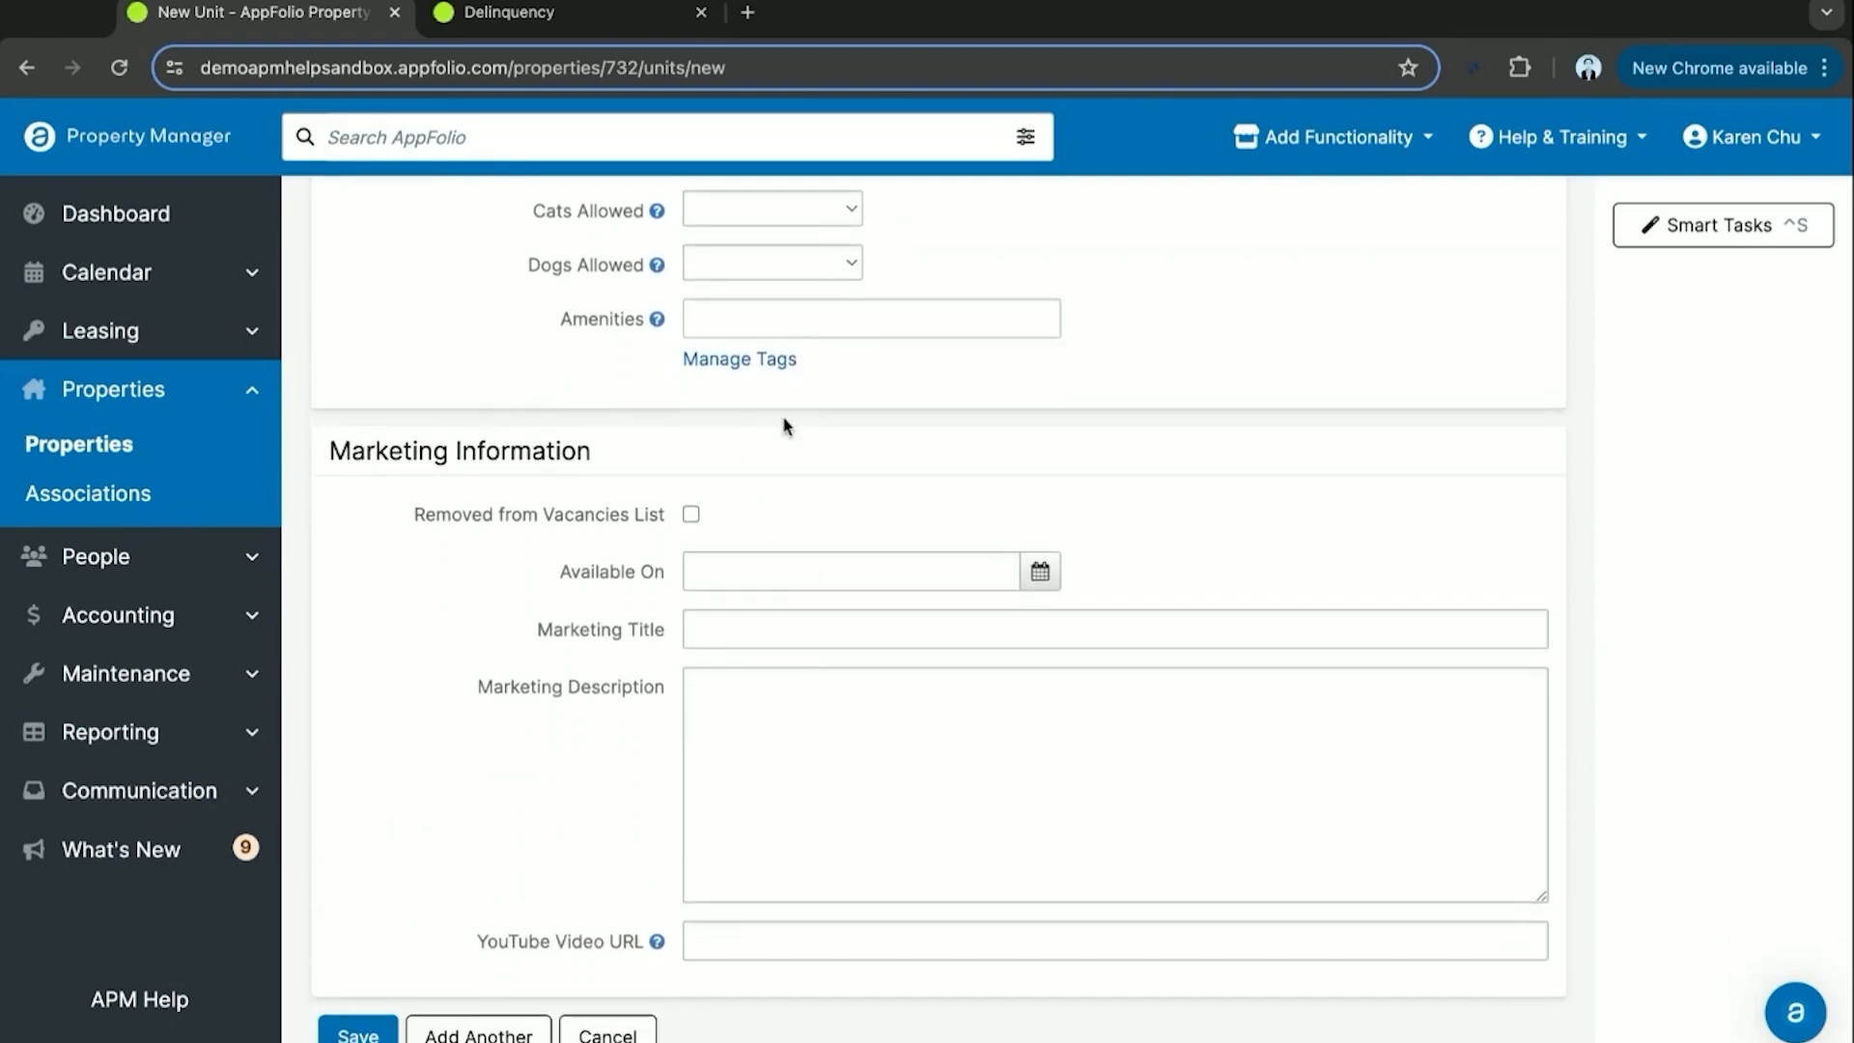
scroll(784, 426, down, 1)
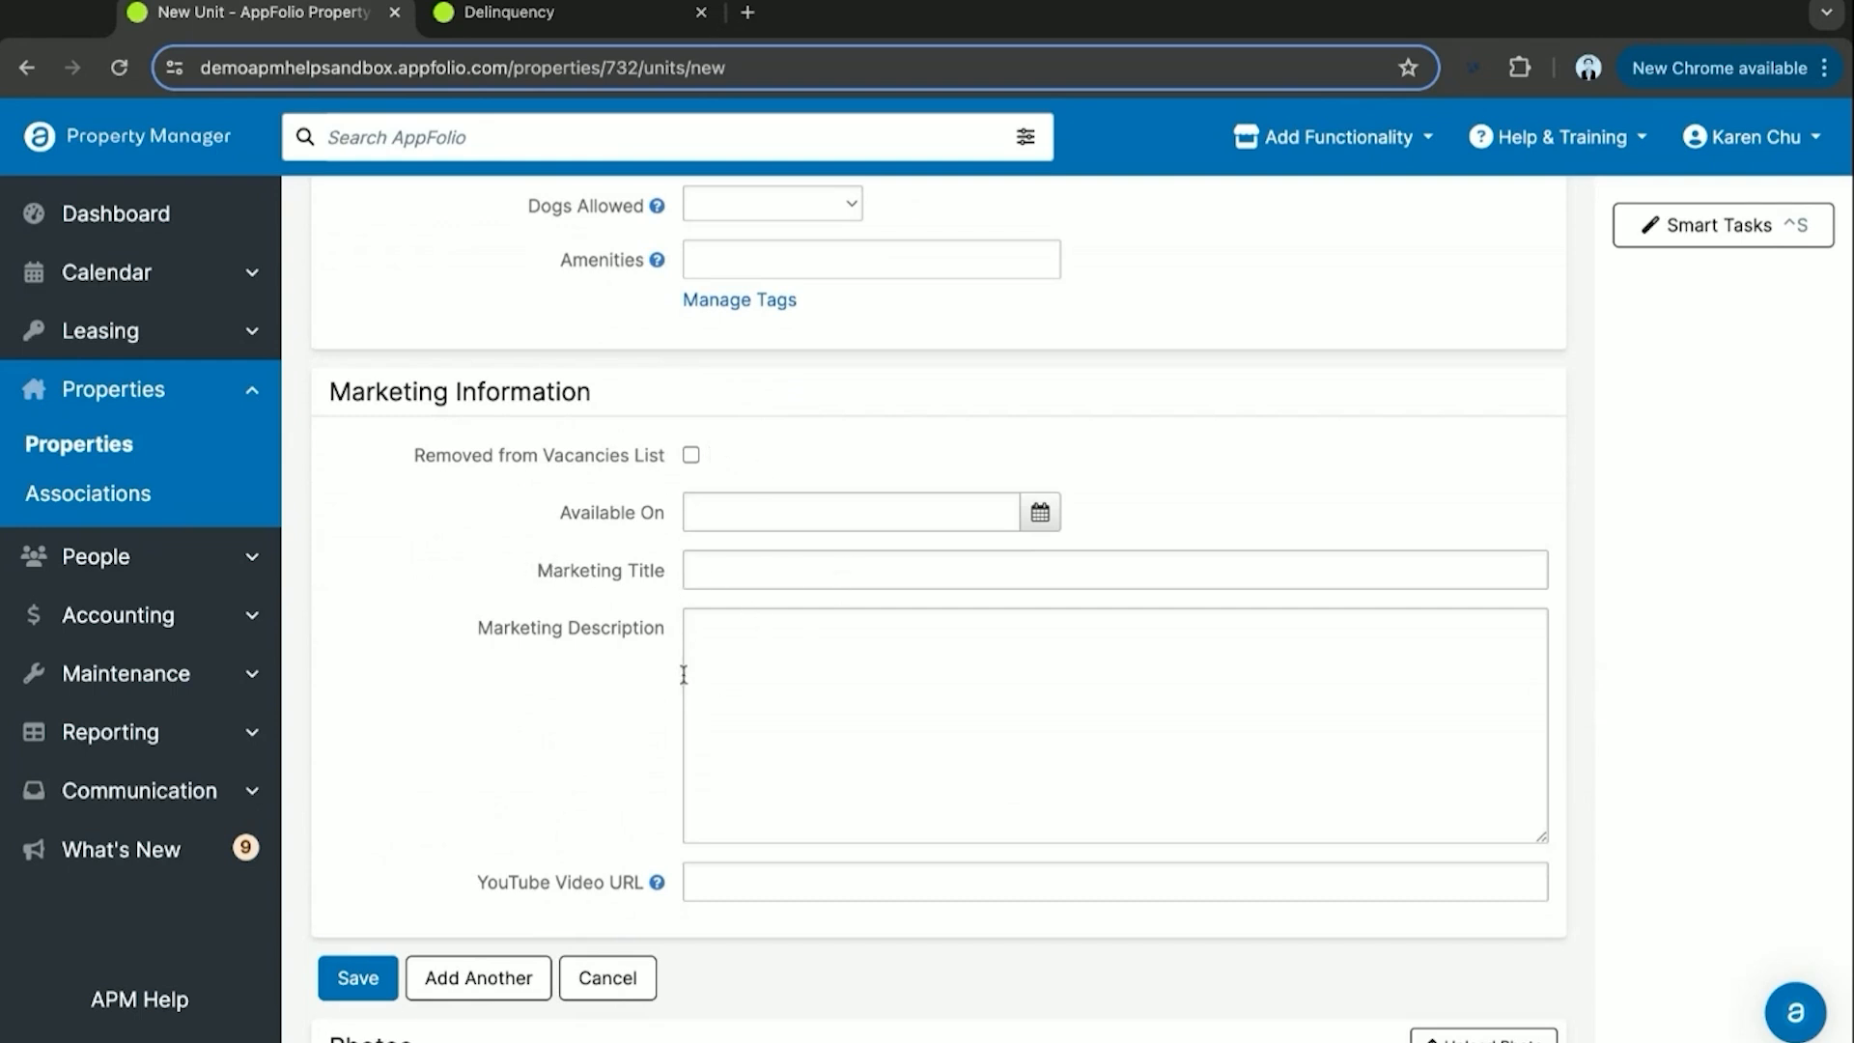
Save the new unit to the property, leaving its marketing information blank.
click(744, 885)
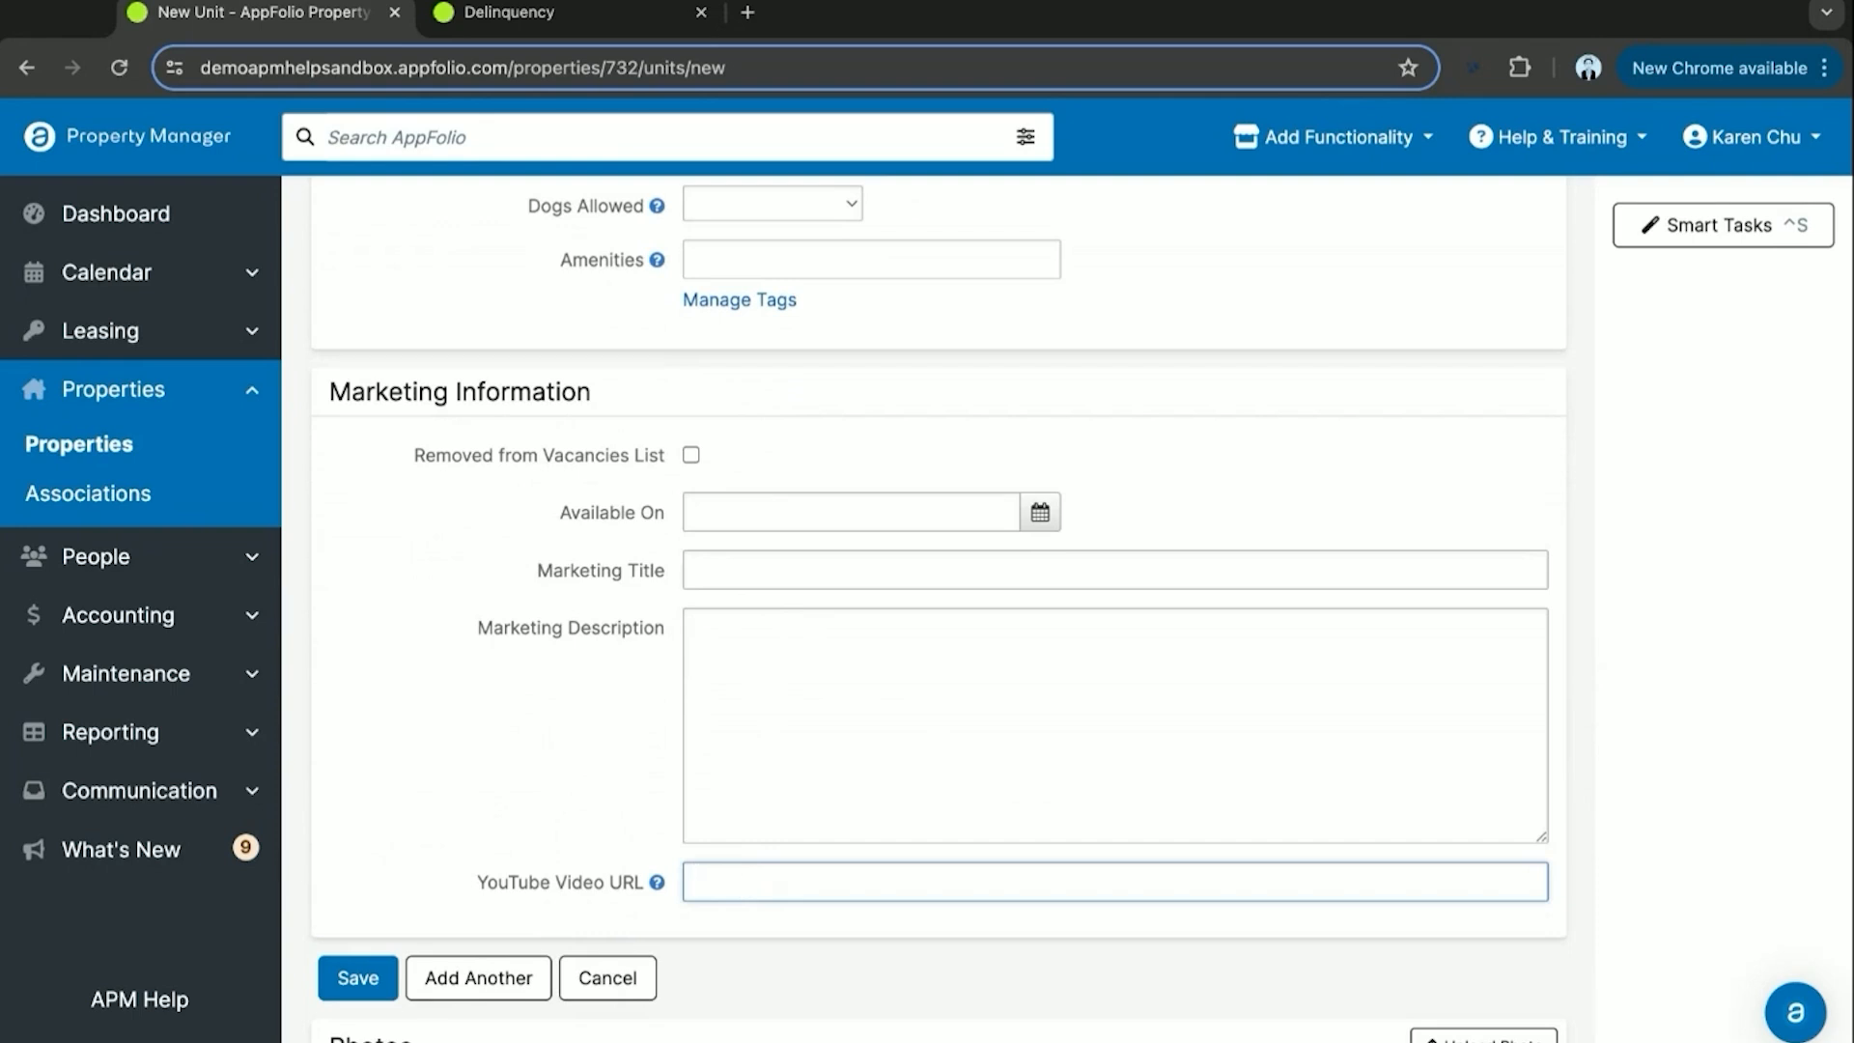
scroll(499, 758, down, 1)
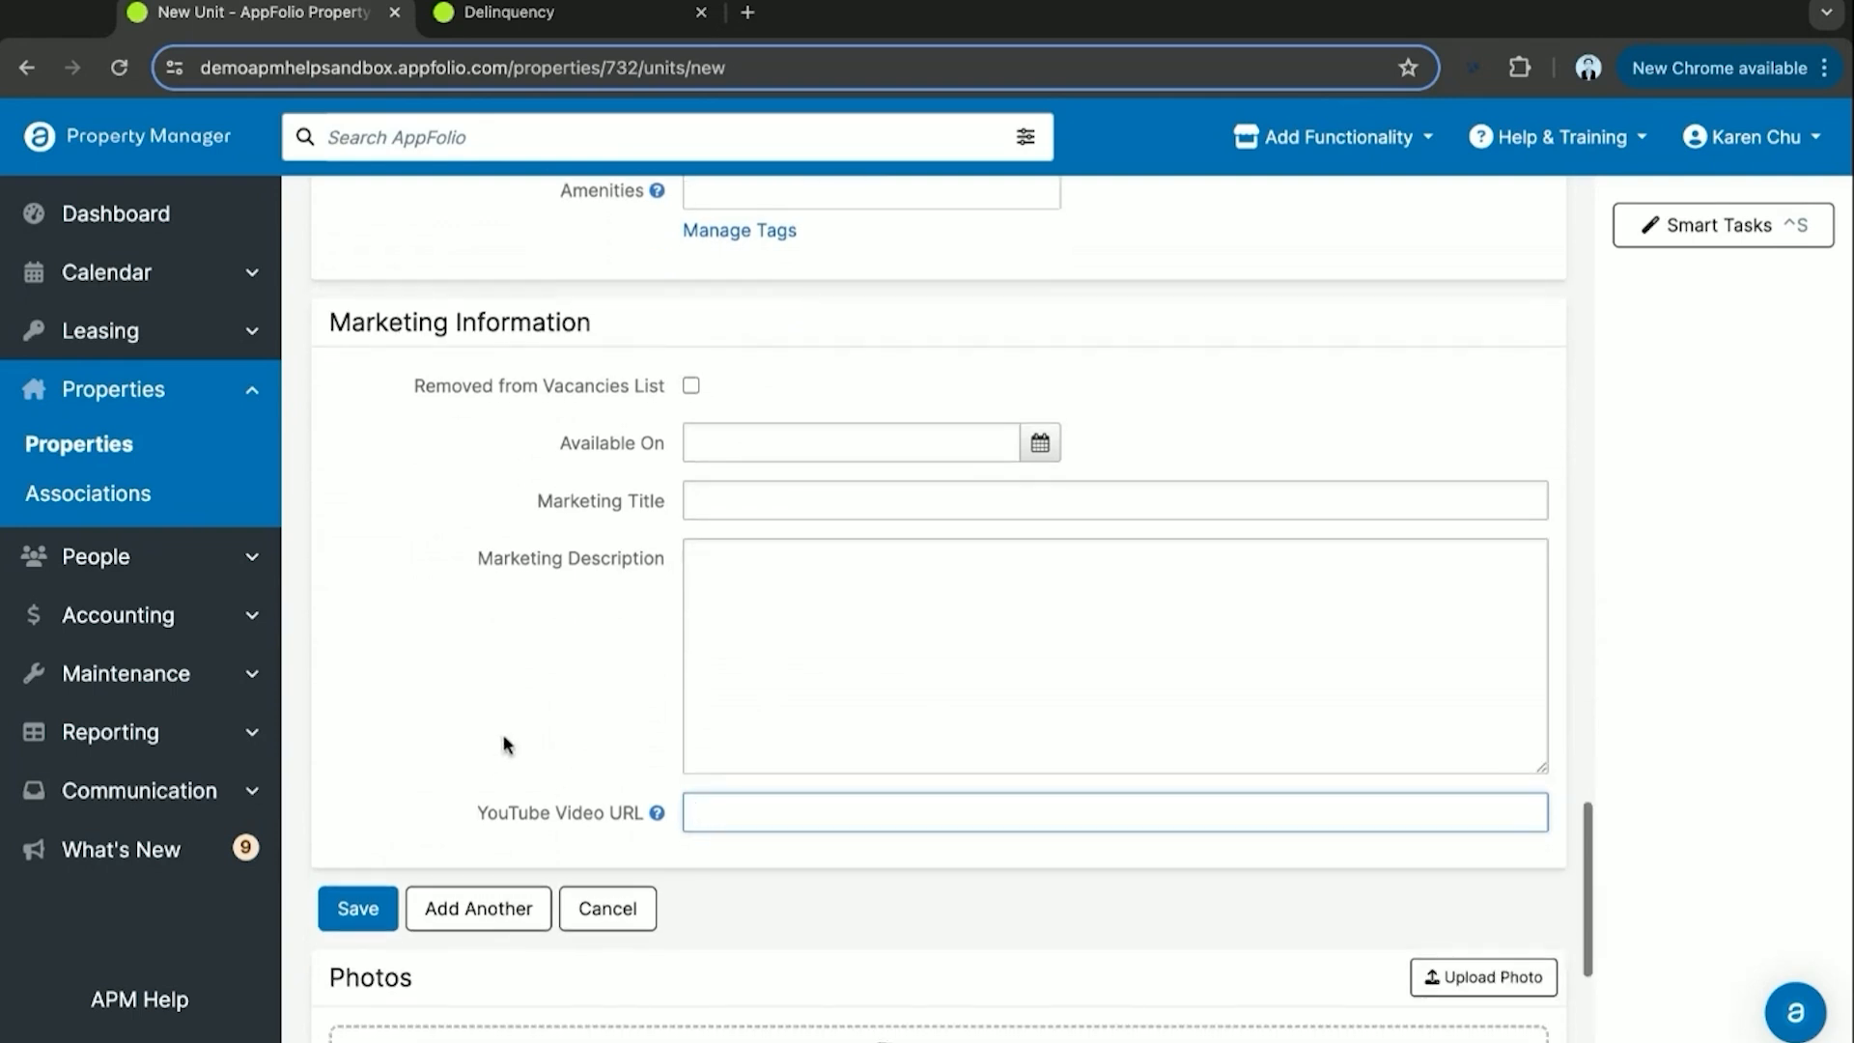
scroll(543, 670, down, 1)
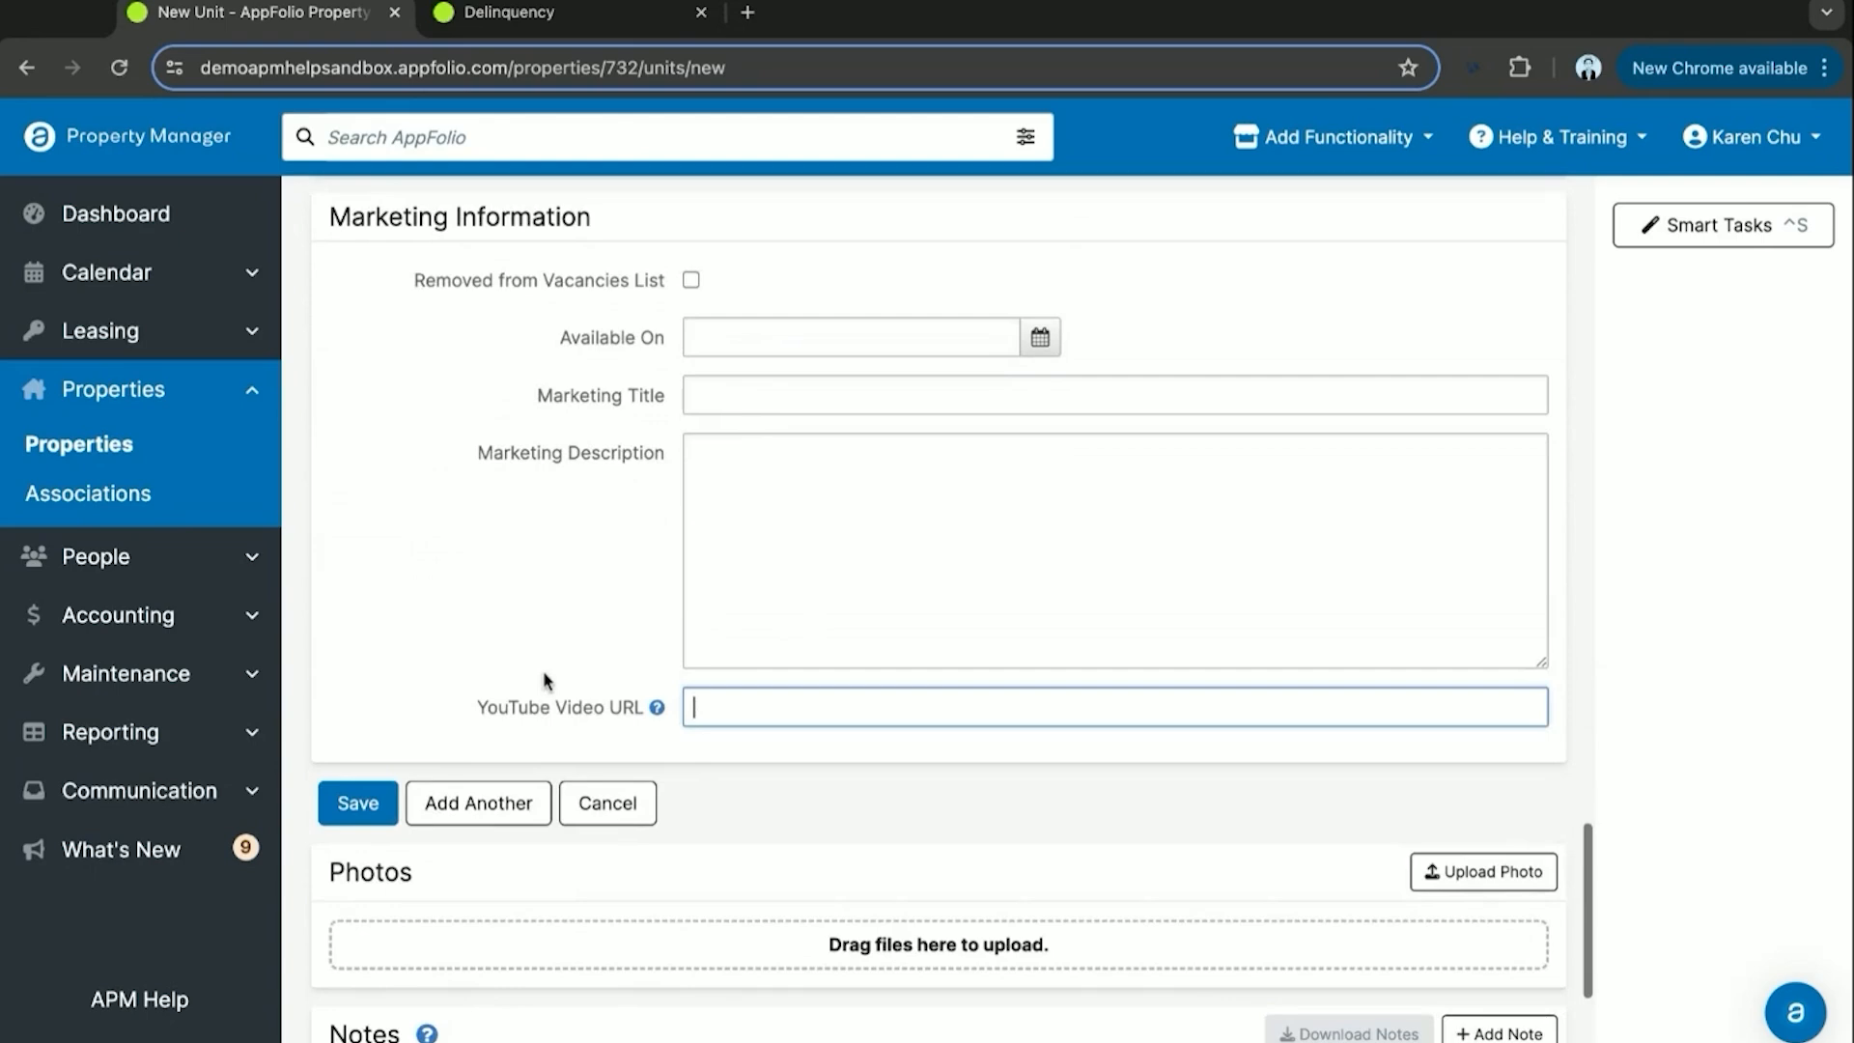
click(365, 811)
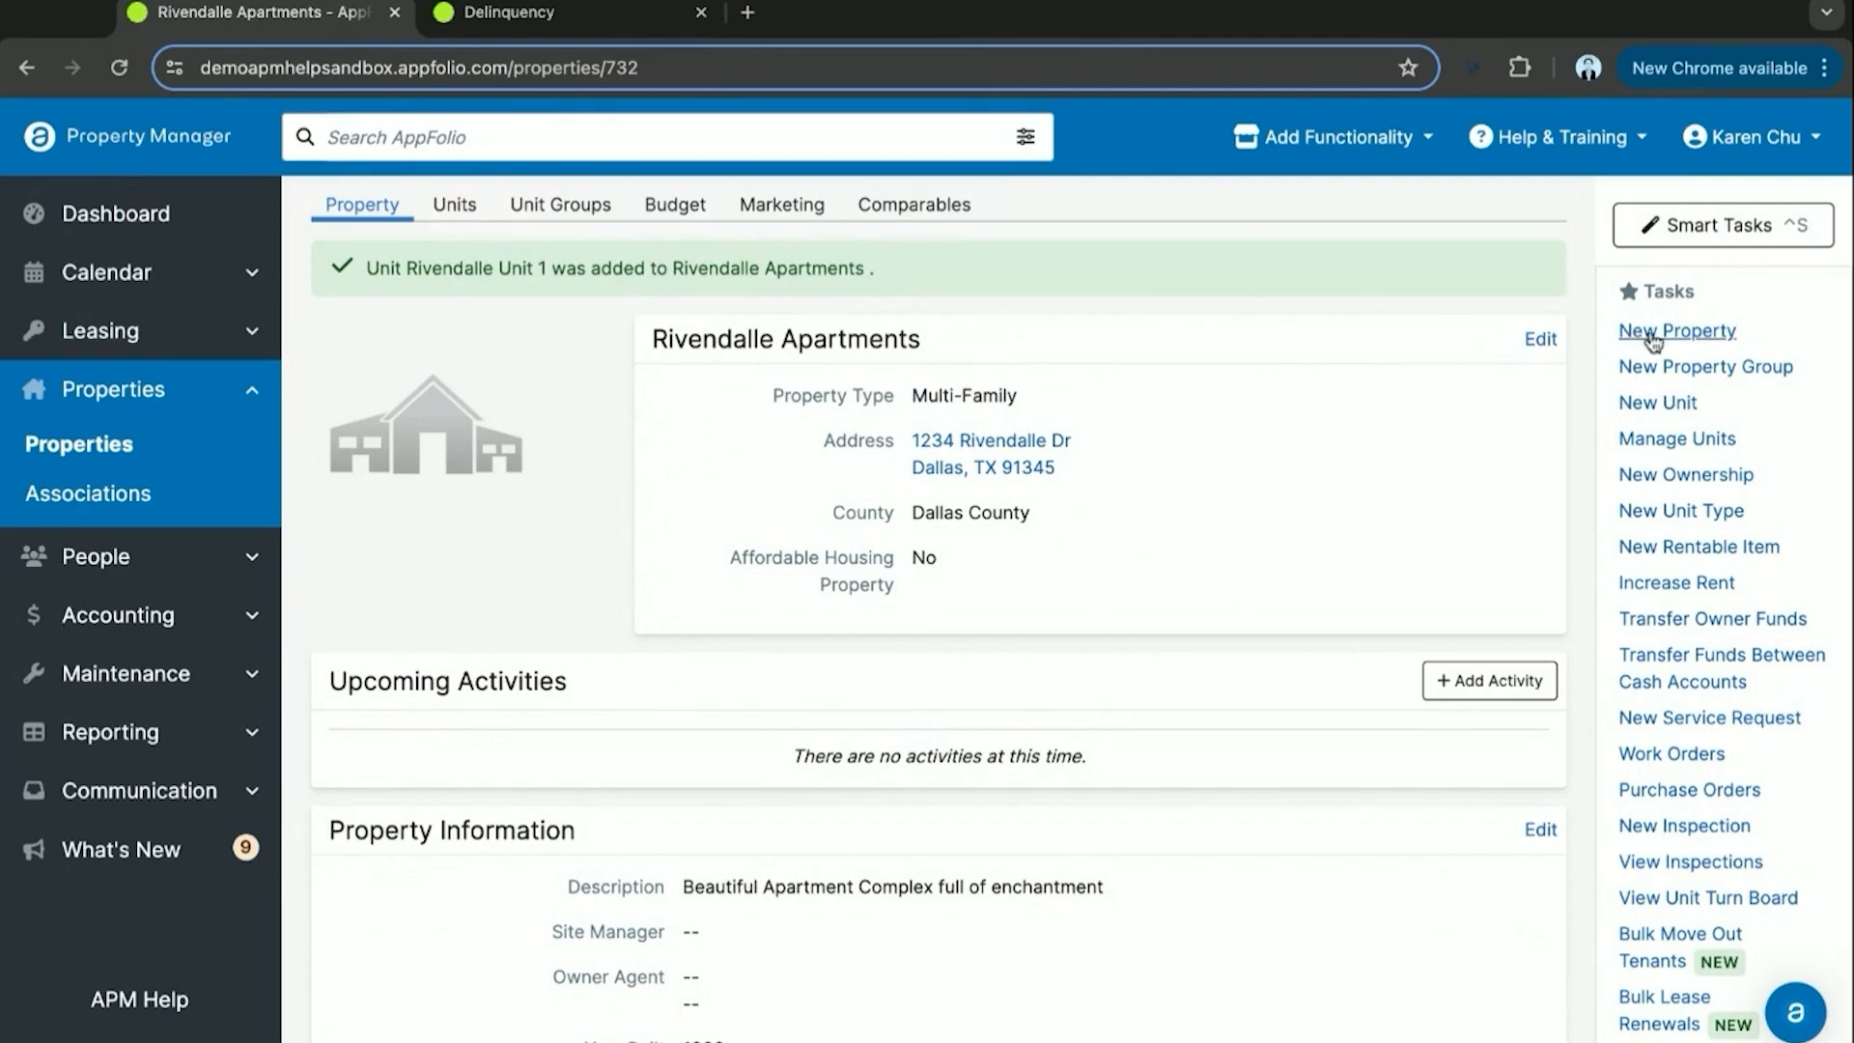
Go to the list of properties and start a new property.
click(118, 198)
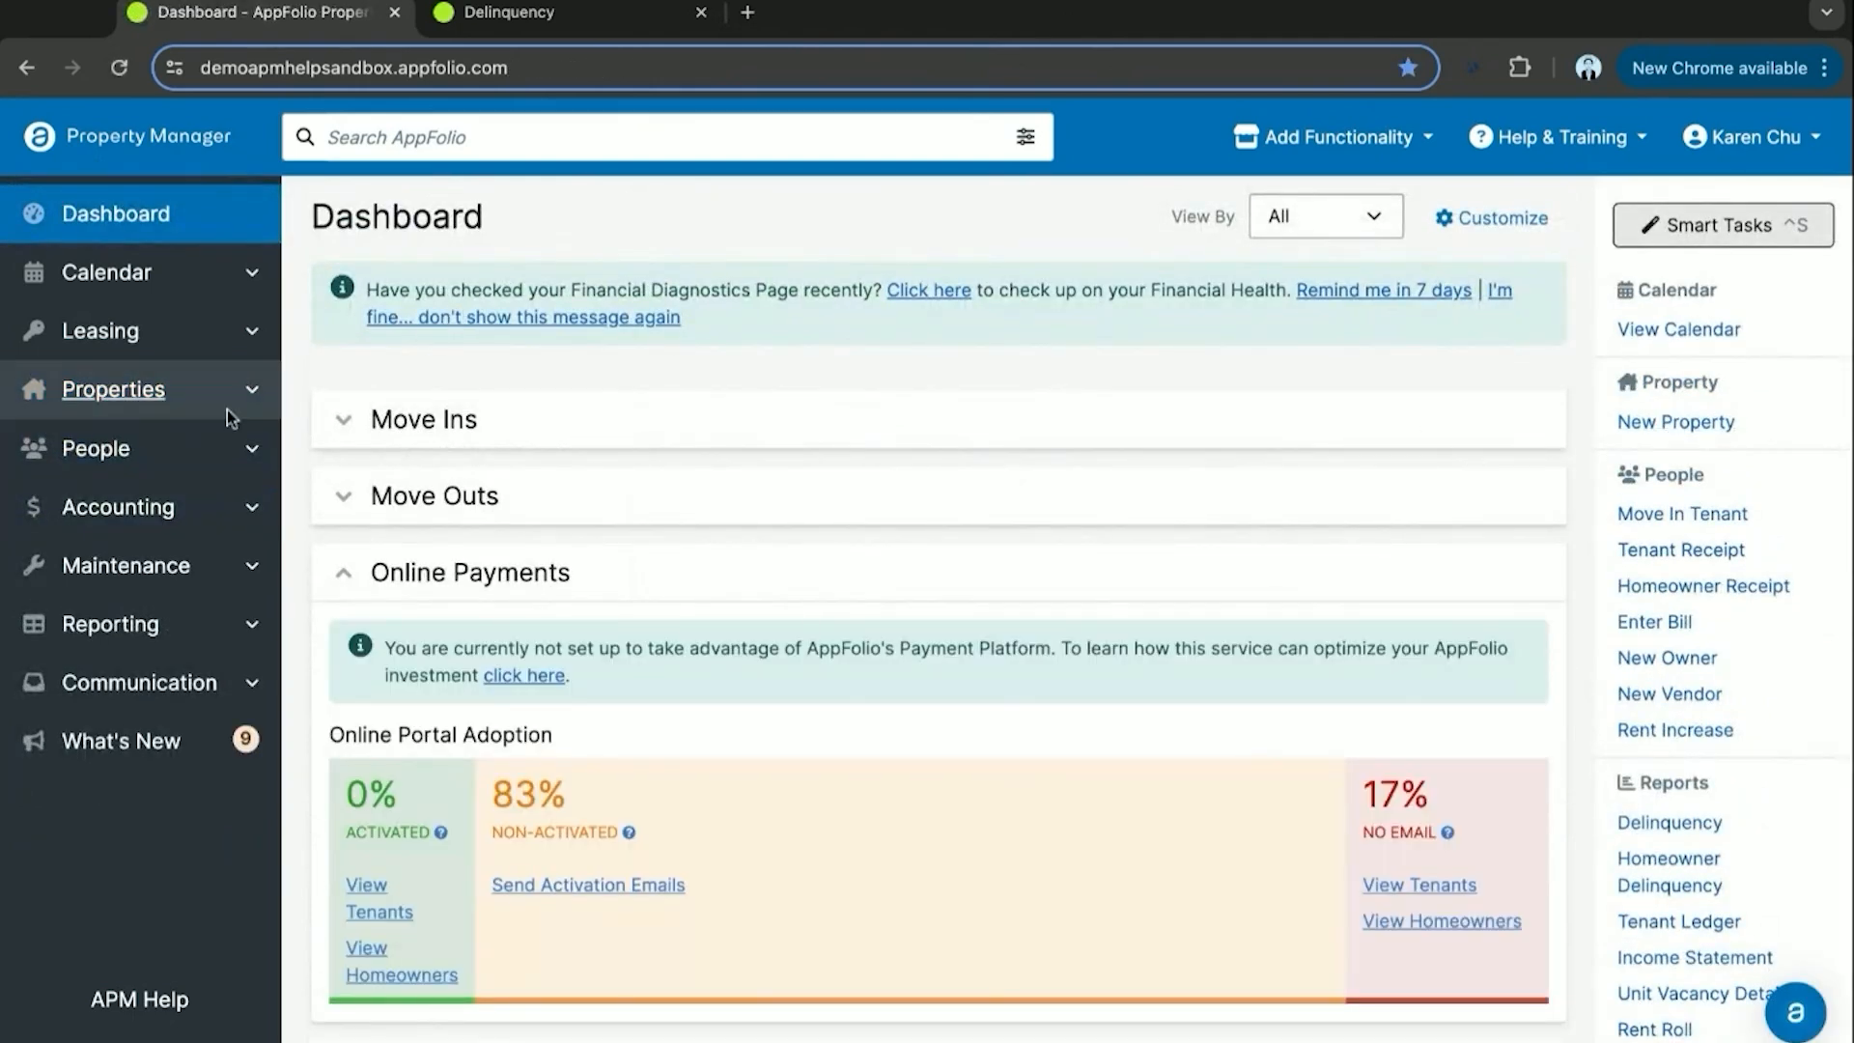
click(189, 411)
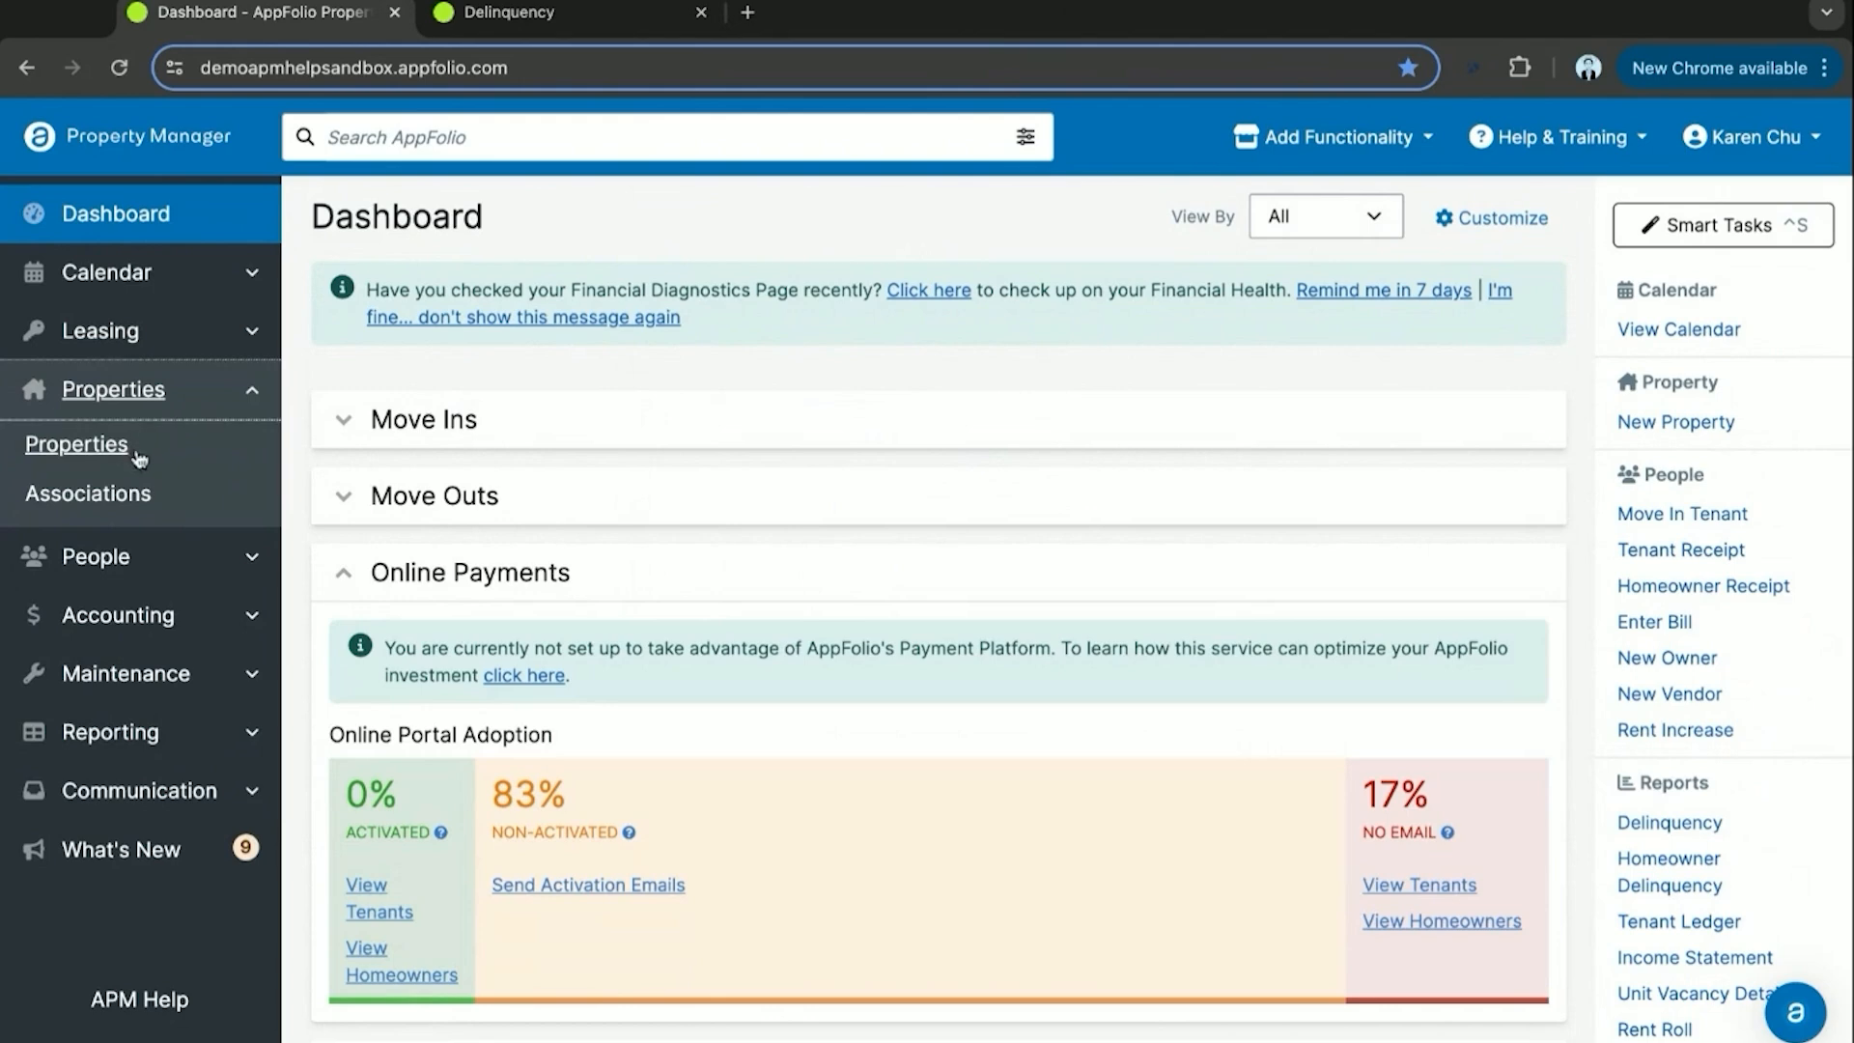
click(97, 446)
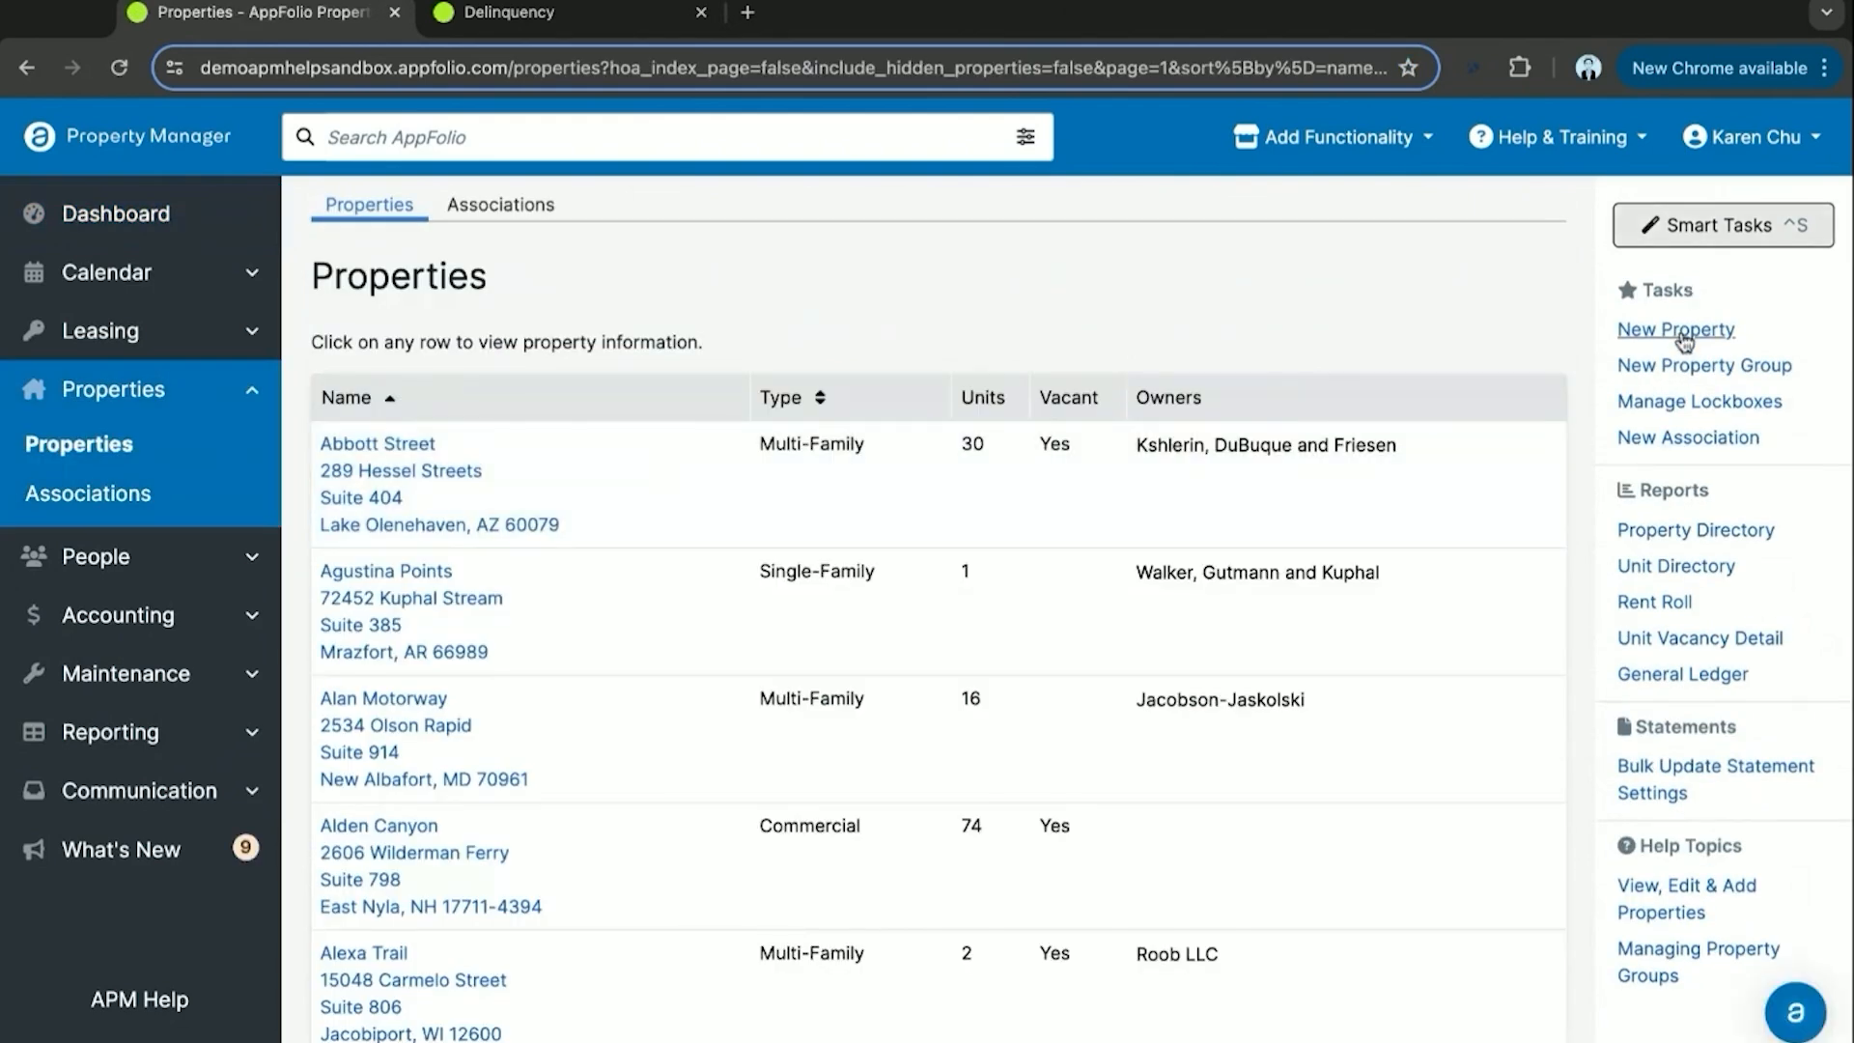
click(1682, 338)
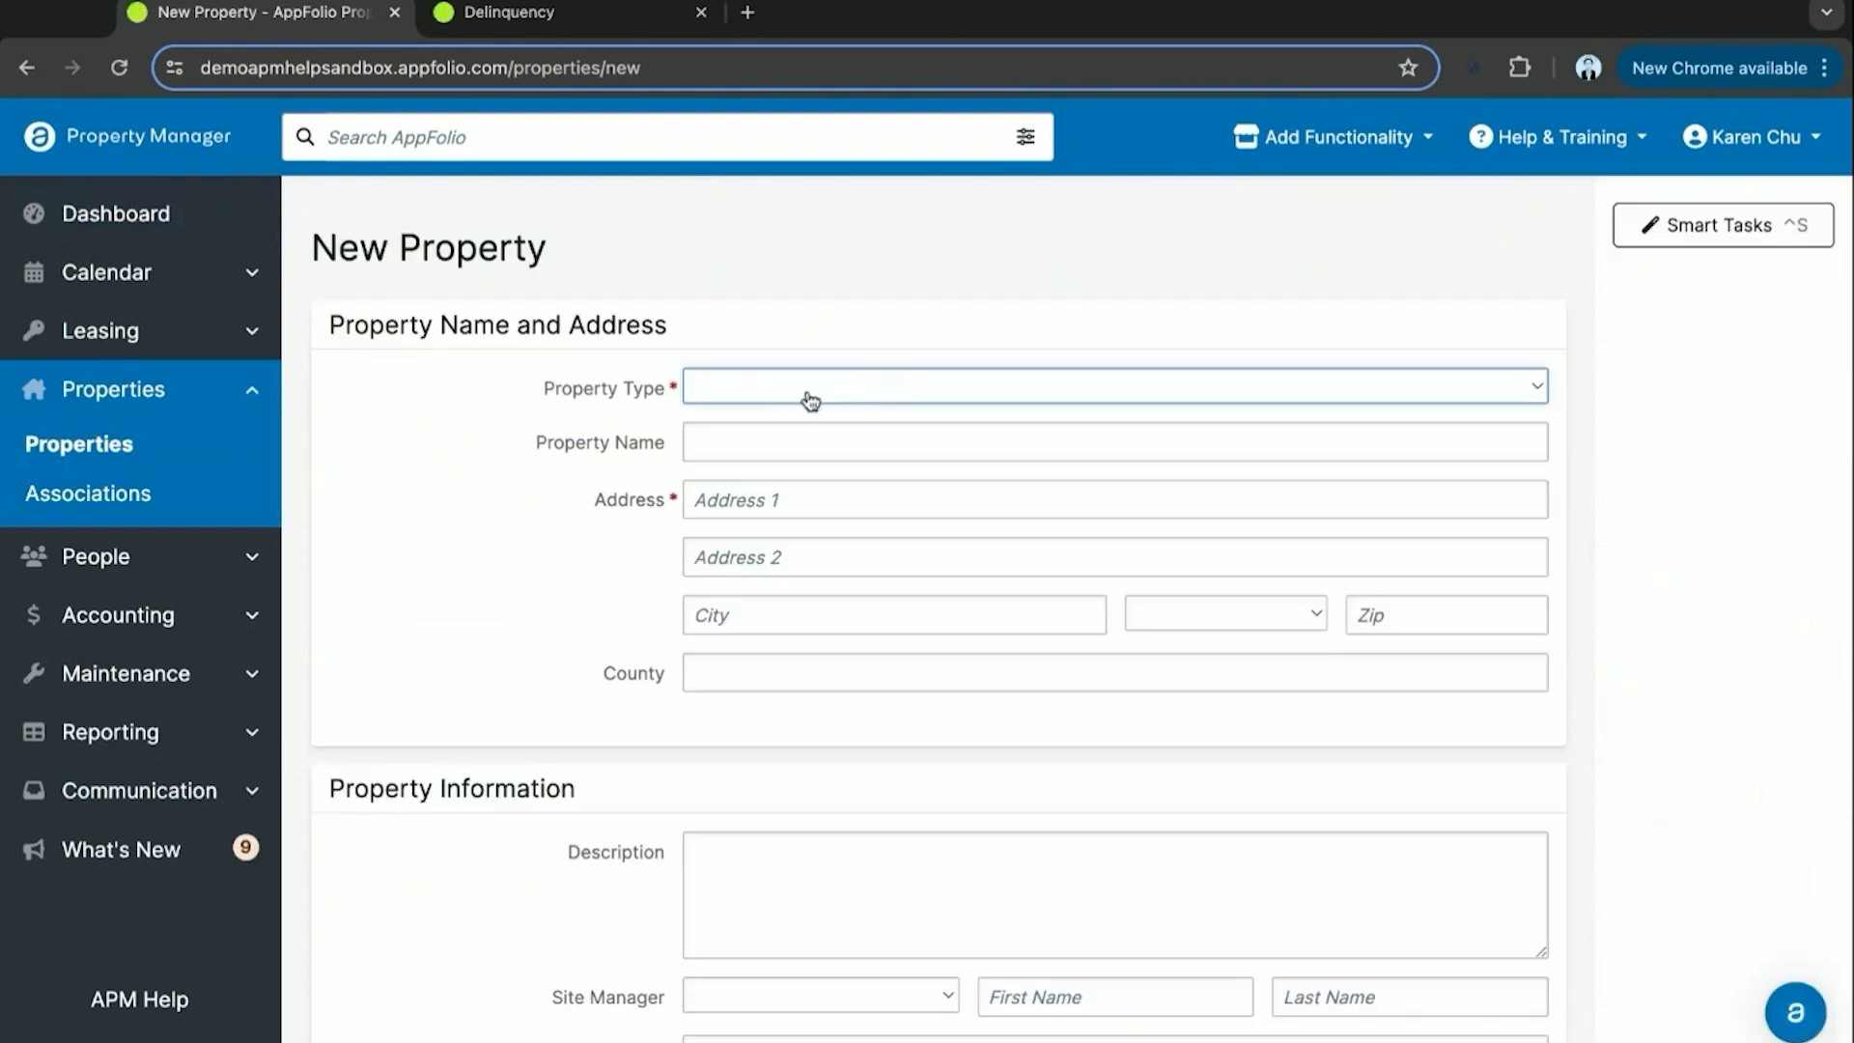
Set the new property's type to Single-Family and name it The Shire Outlook.
click(743, 441)
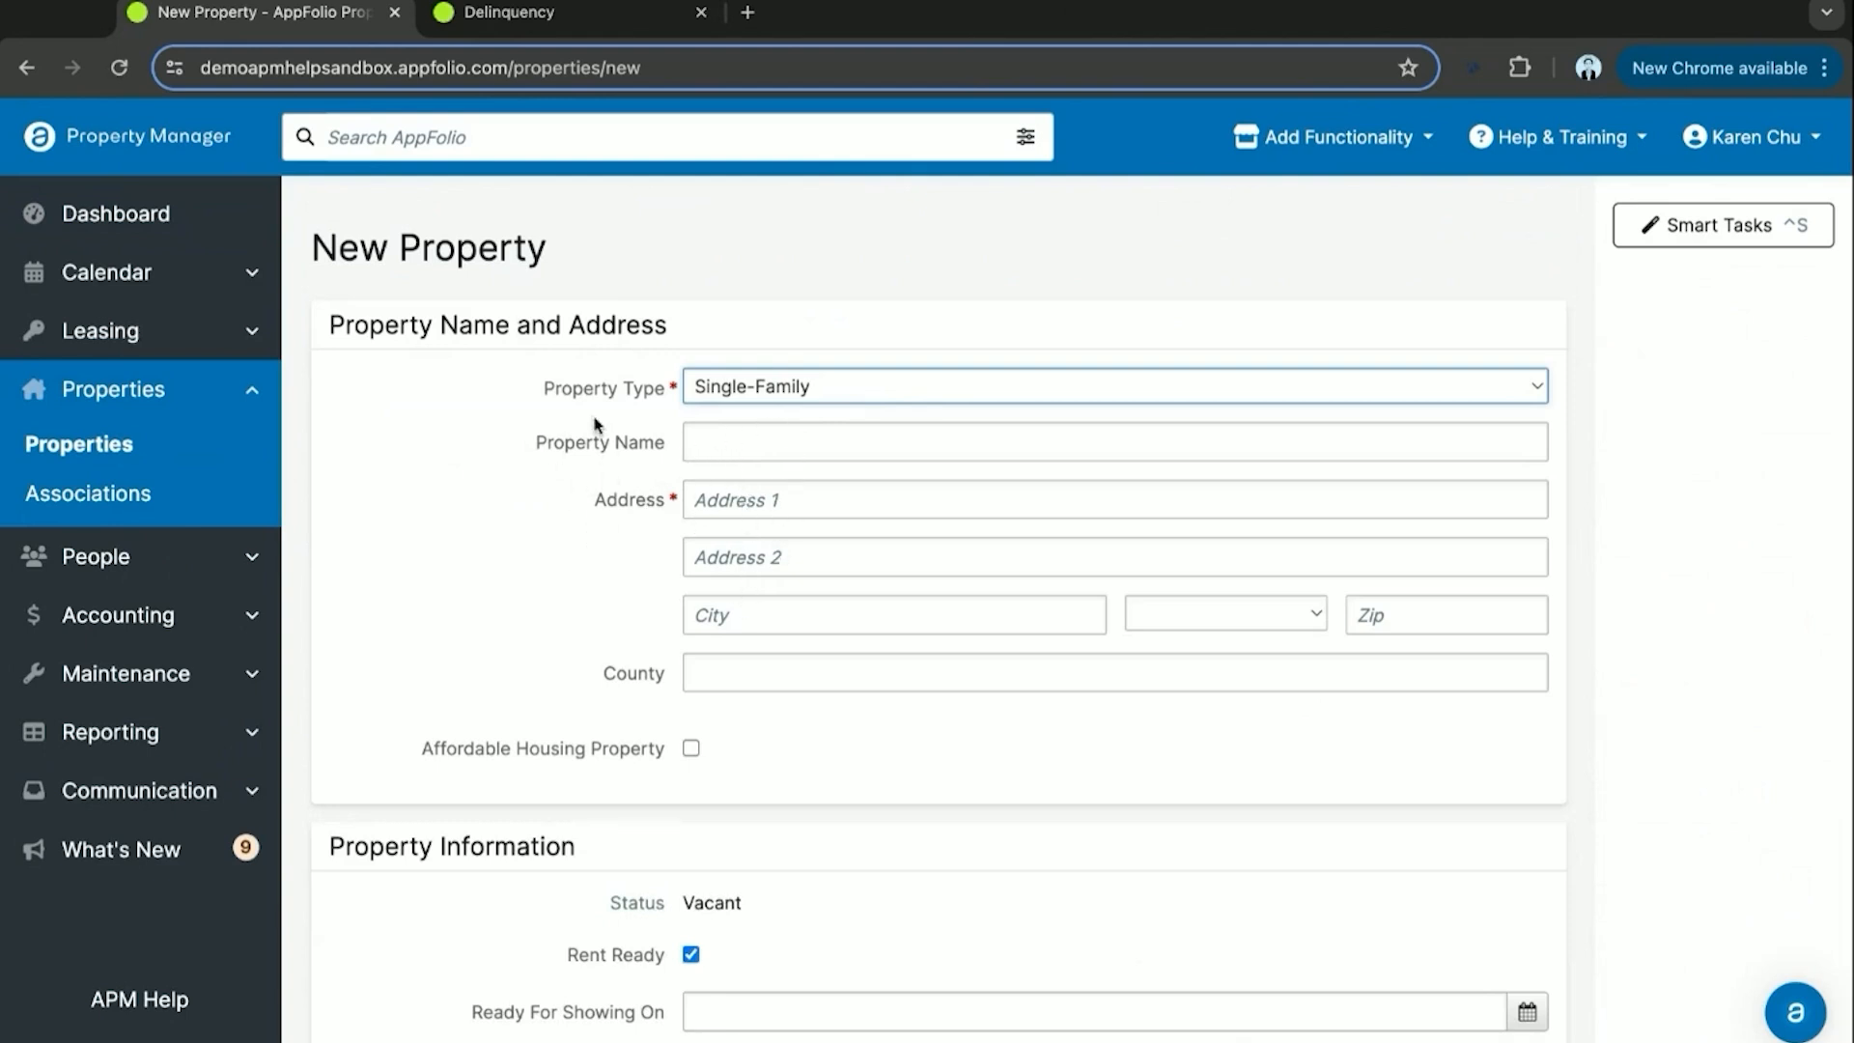
scroll(519, 486, down, 1)
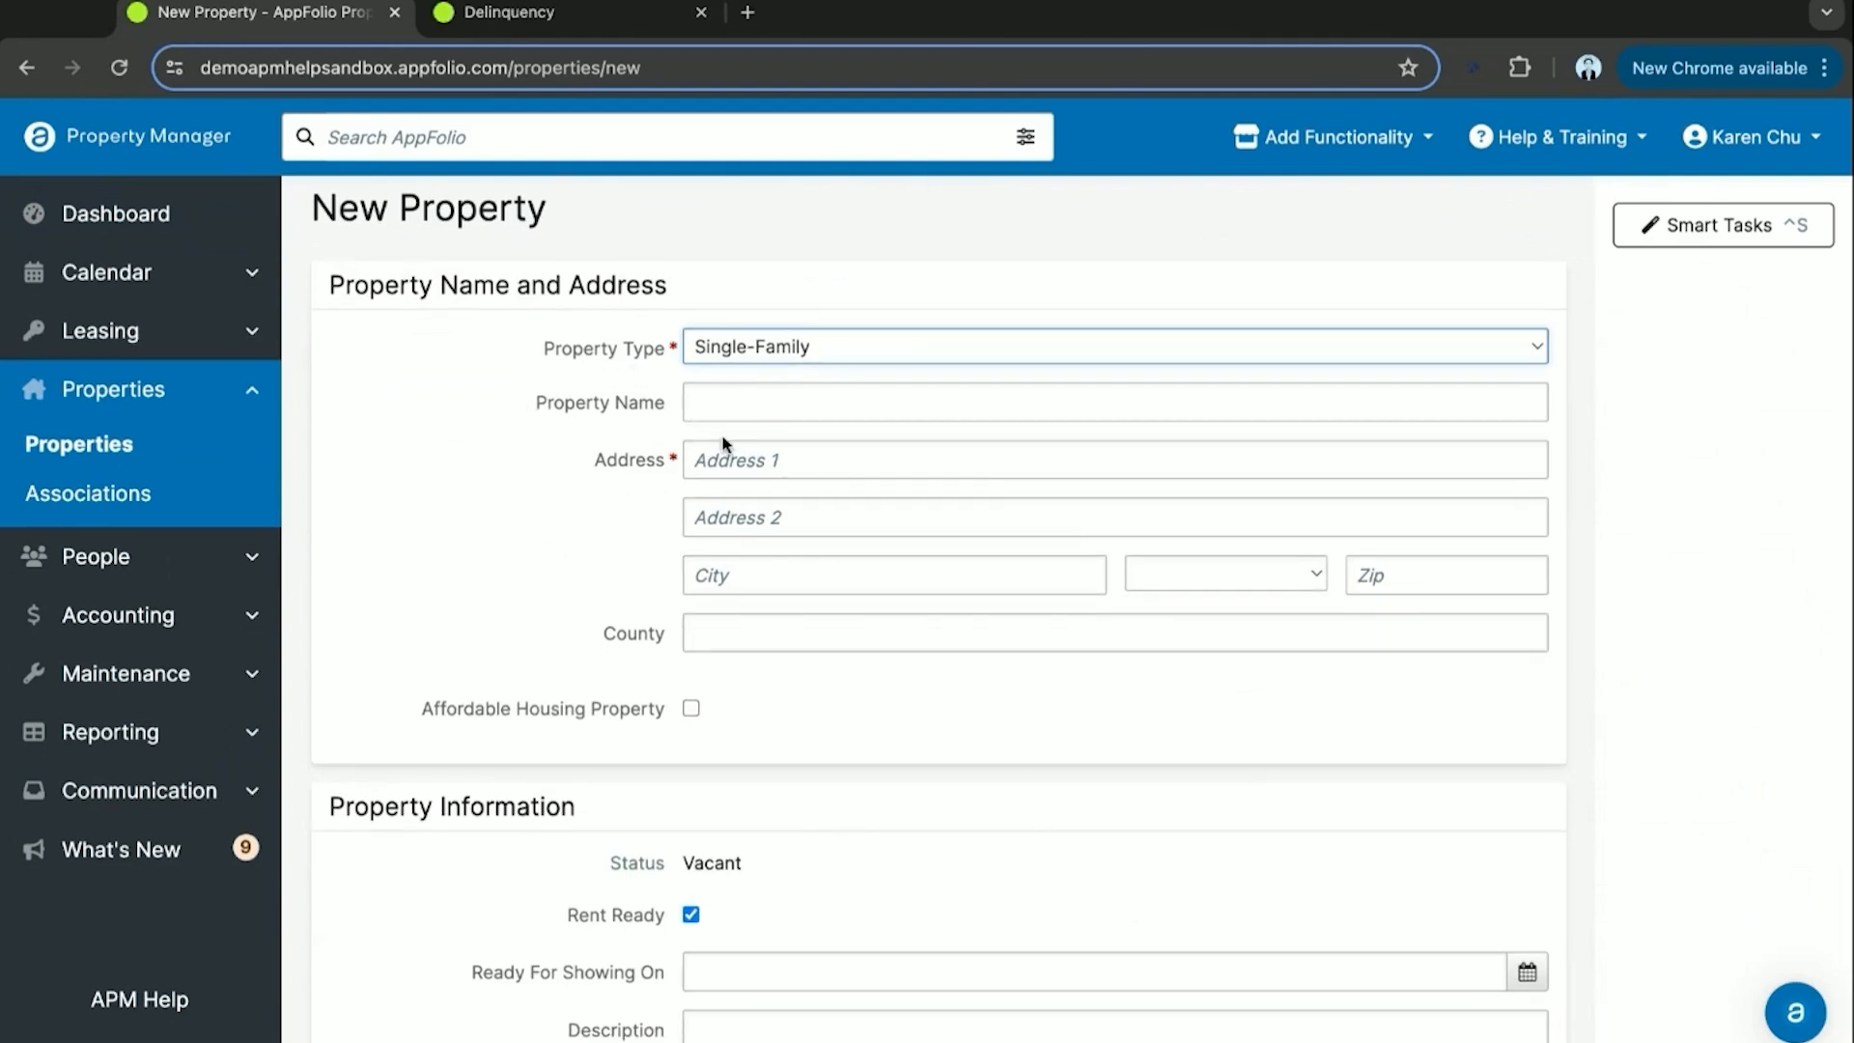
click(739, 416)
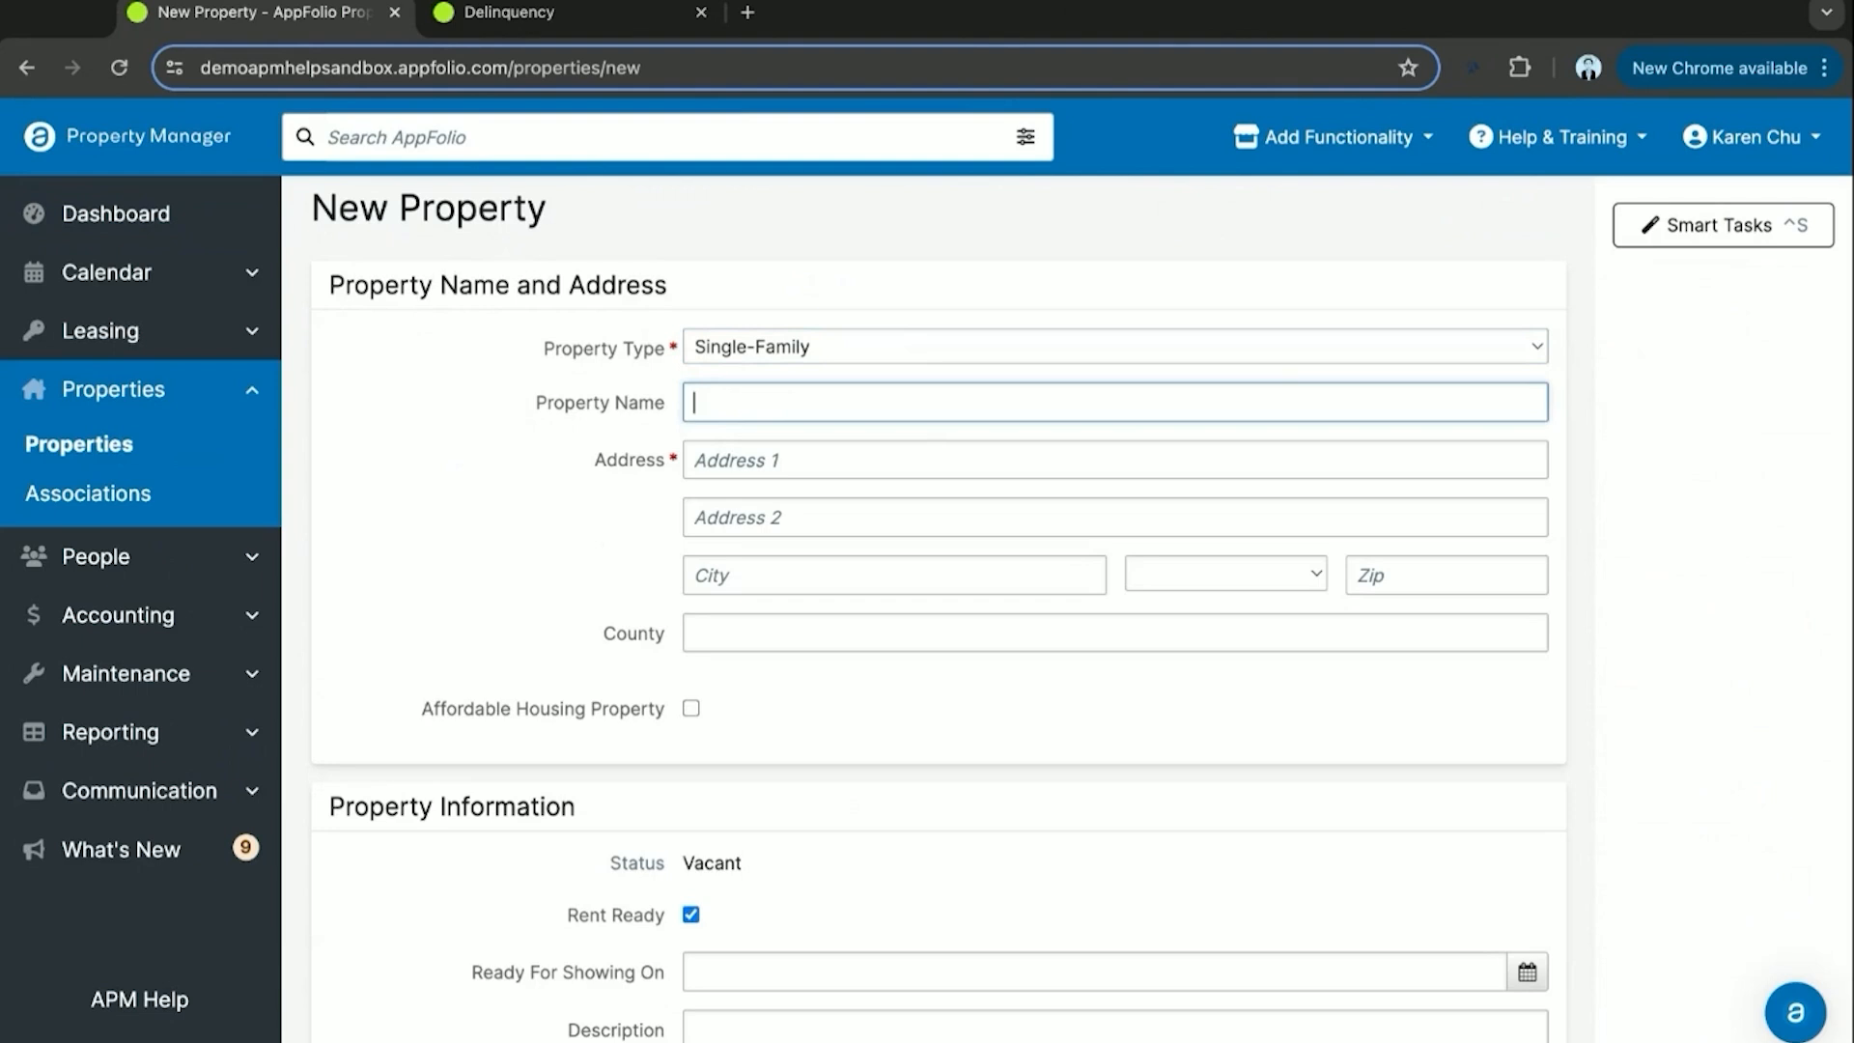
text(The Shire Outlook)
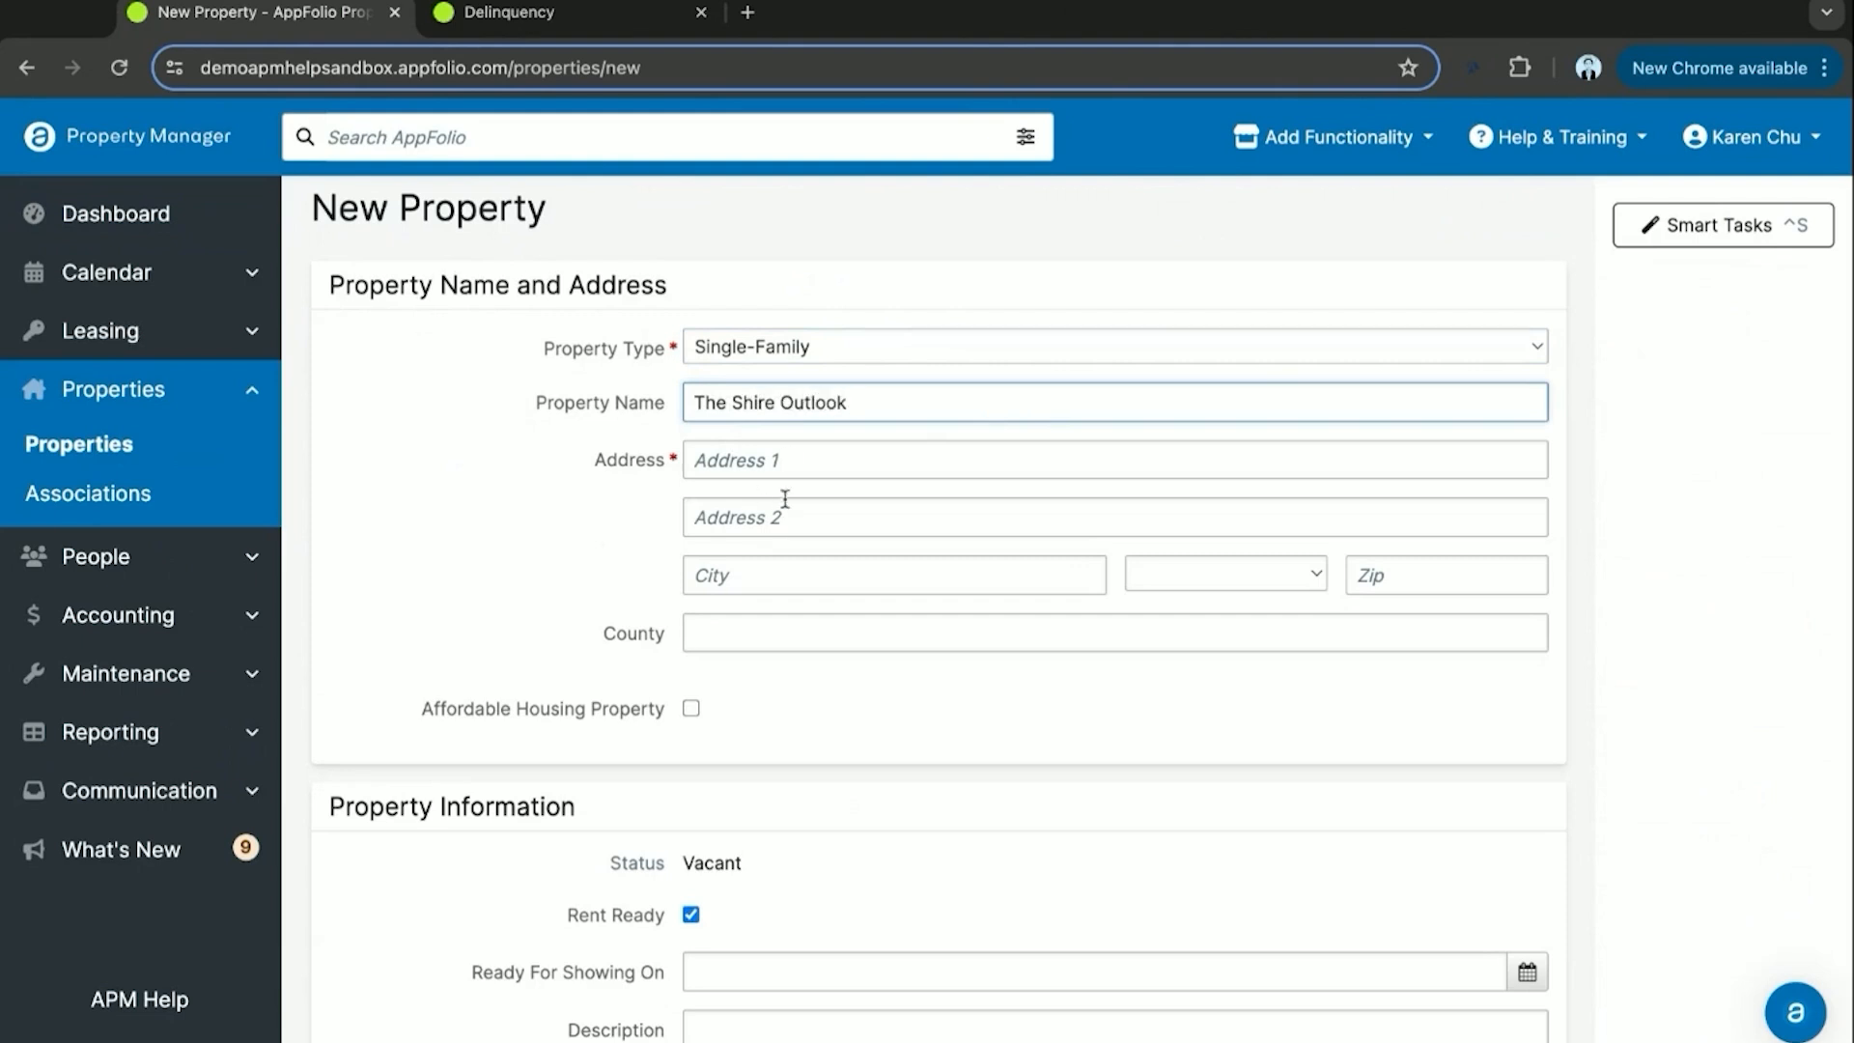
Enter the property's street address, city, state and ZIP code.
click(783, 460)
text(34)
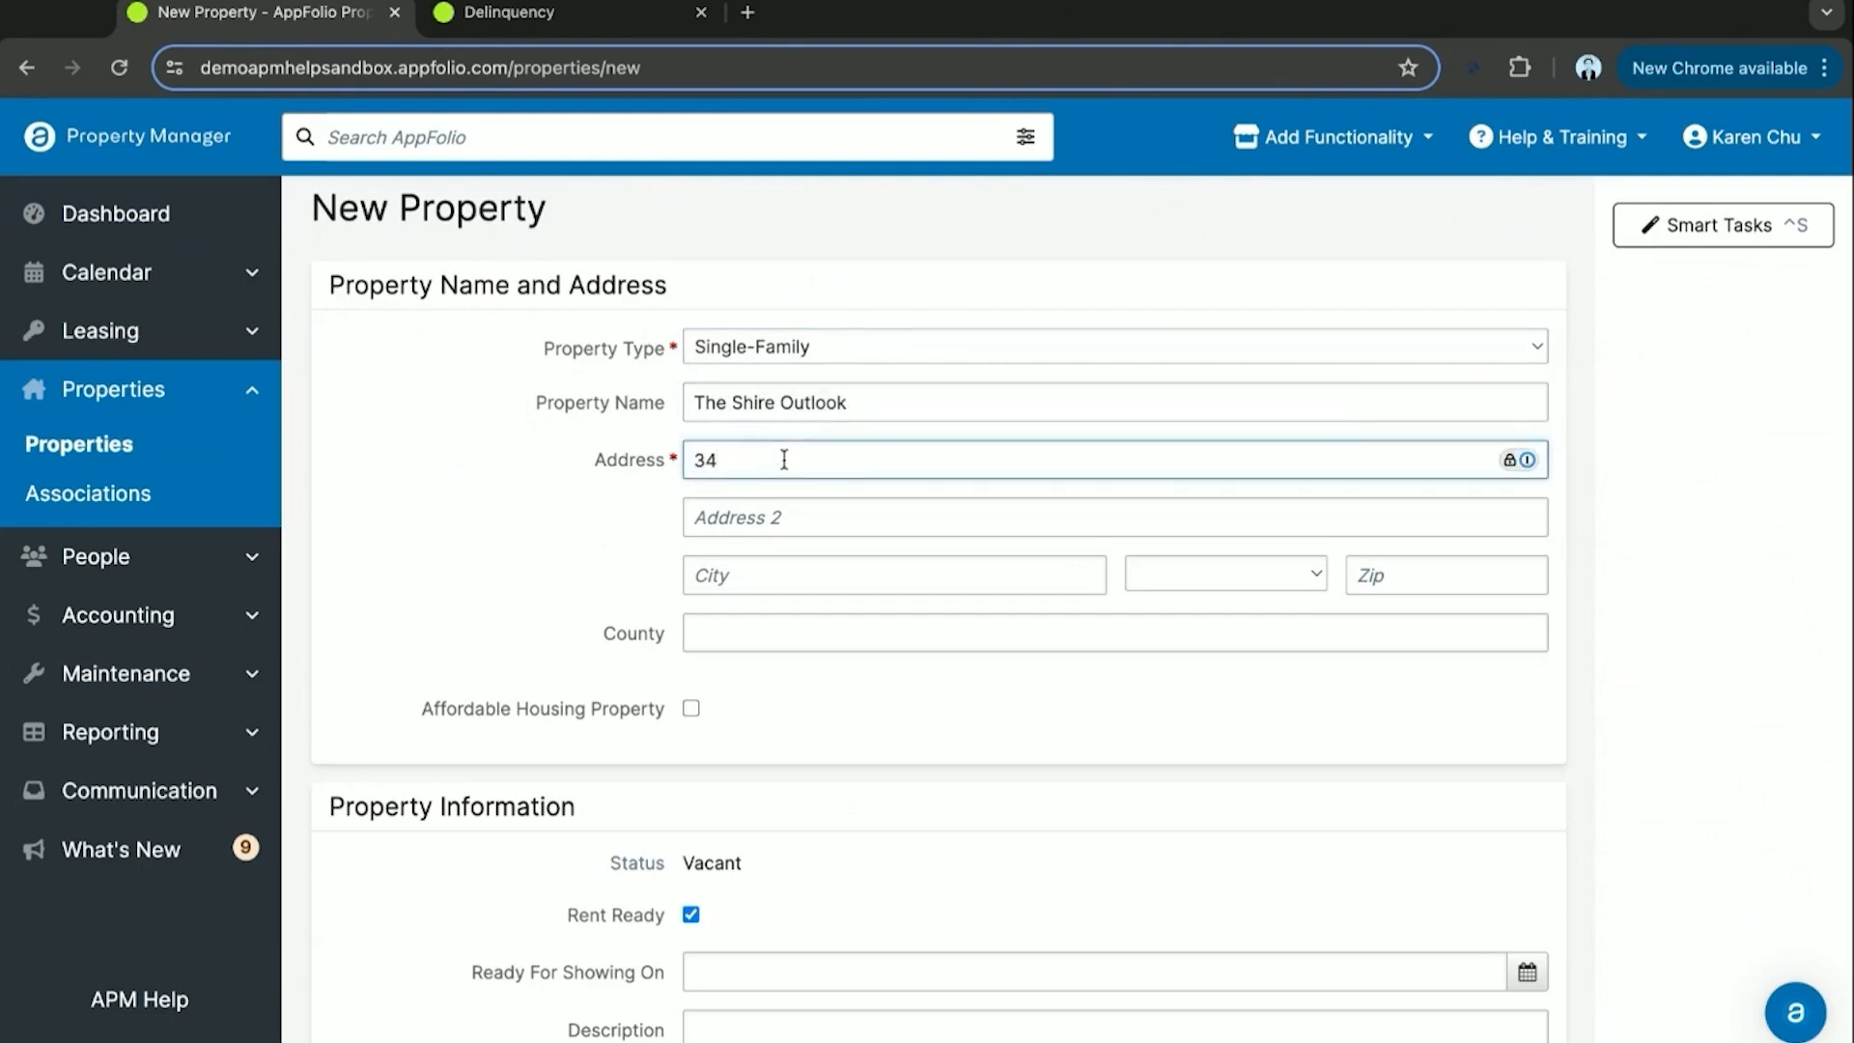
text(78 Shire Way)
click(757, 581)
text(Dallas)
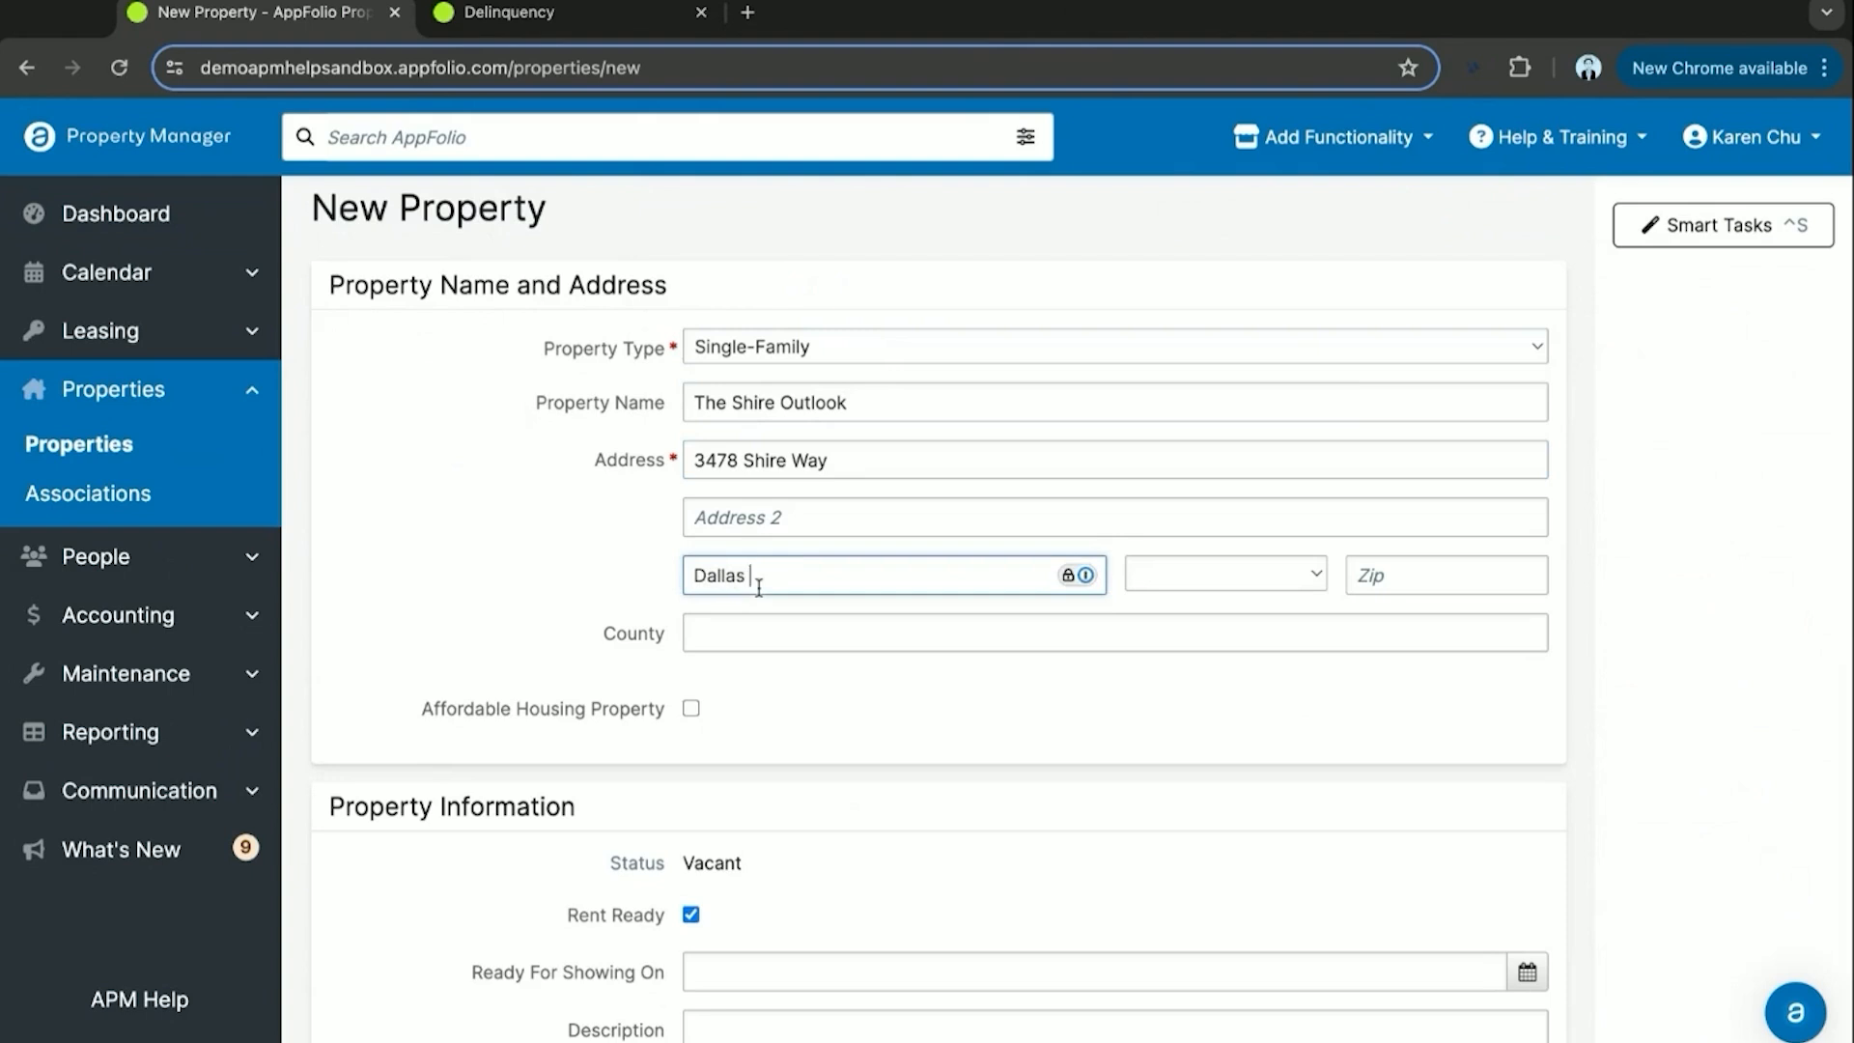
key(Tab)
key(t)
key(Tab)
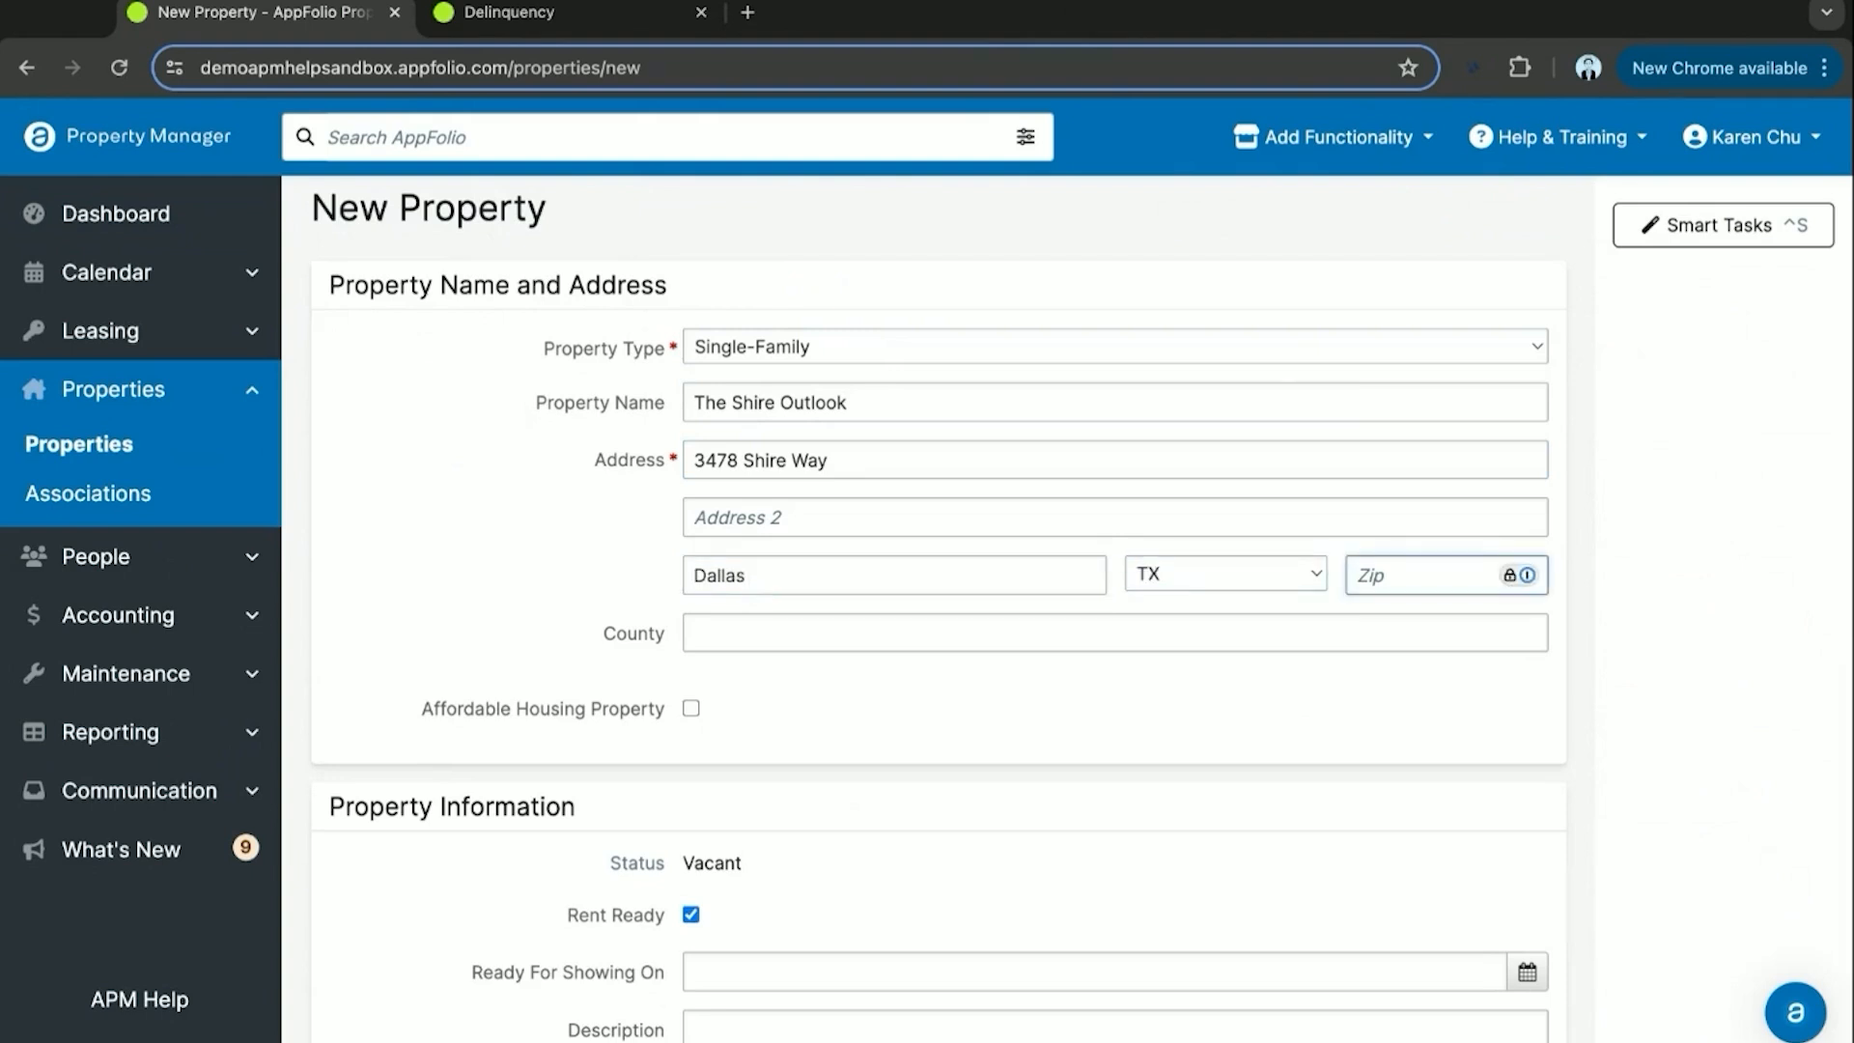
text(90089)
click(843, 710)
Review the new property's affordable housing, property information, non-revenue status and rental information fields.
scroll(855, 705, down, 2)
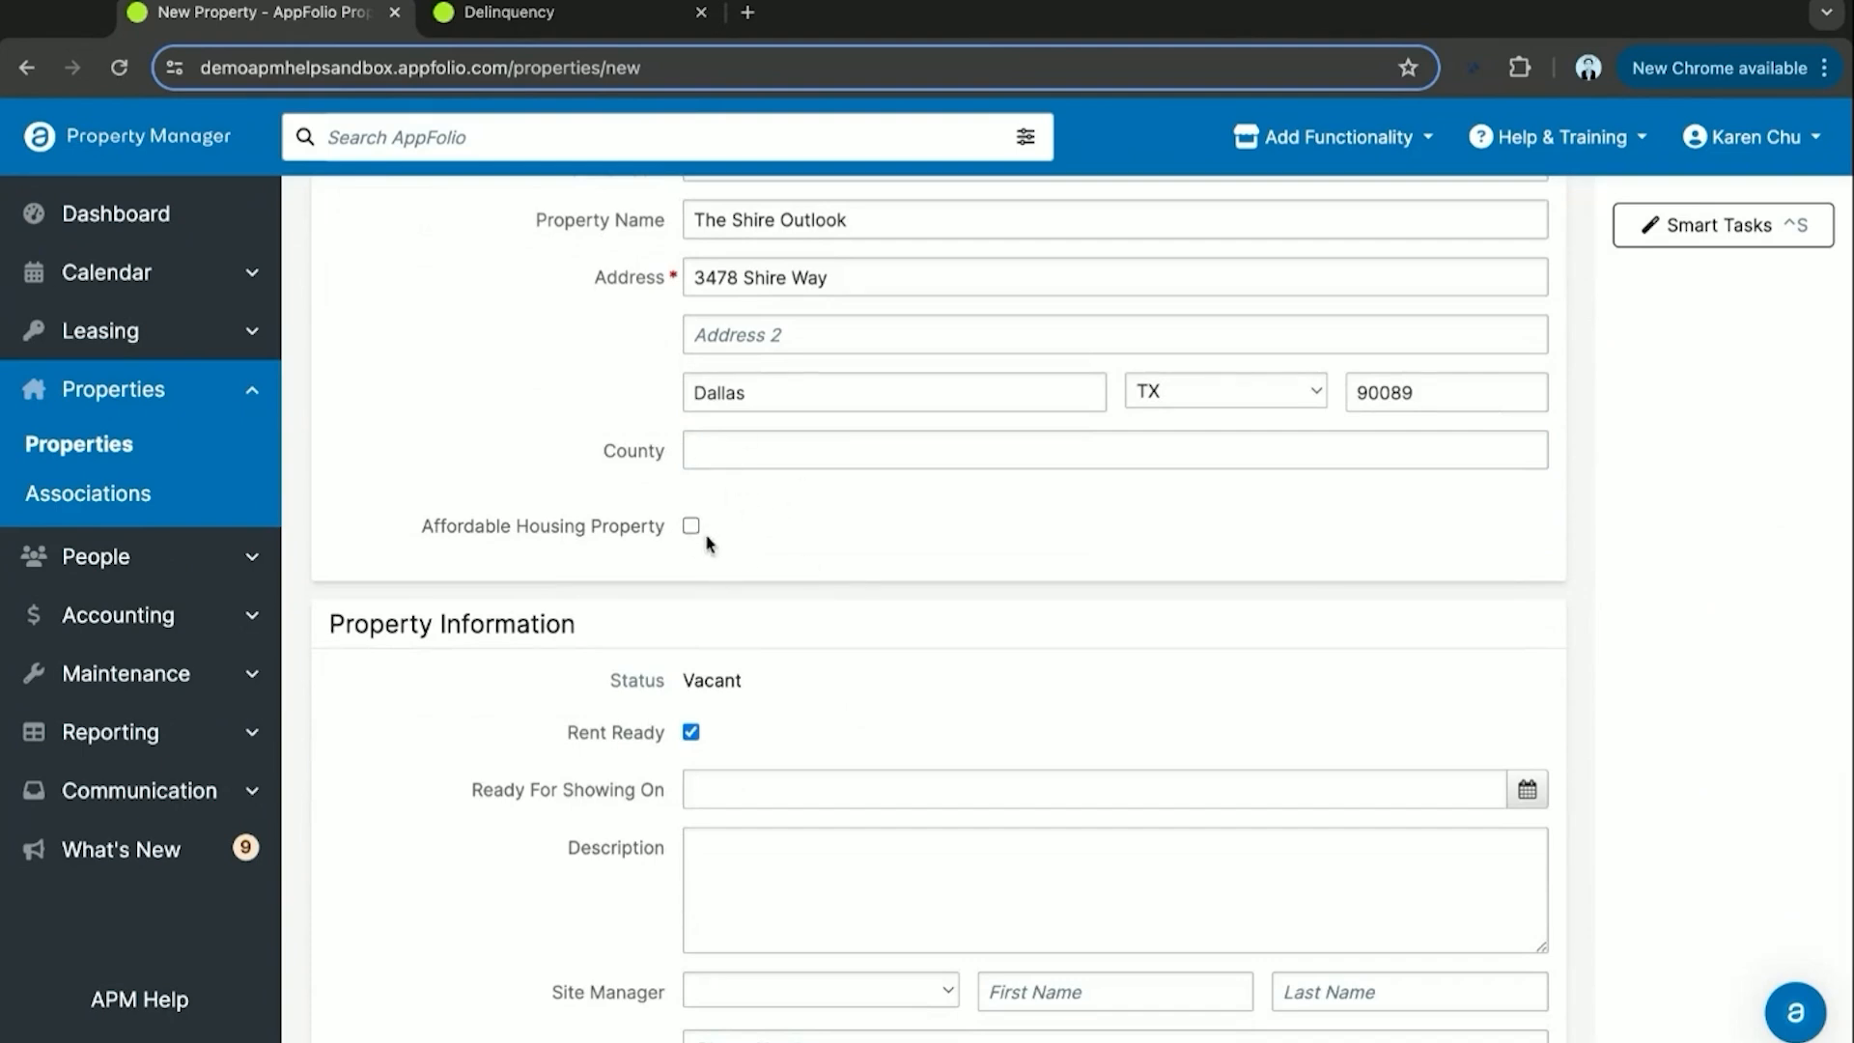
scroll(693, 547, down, 2)
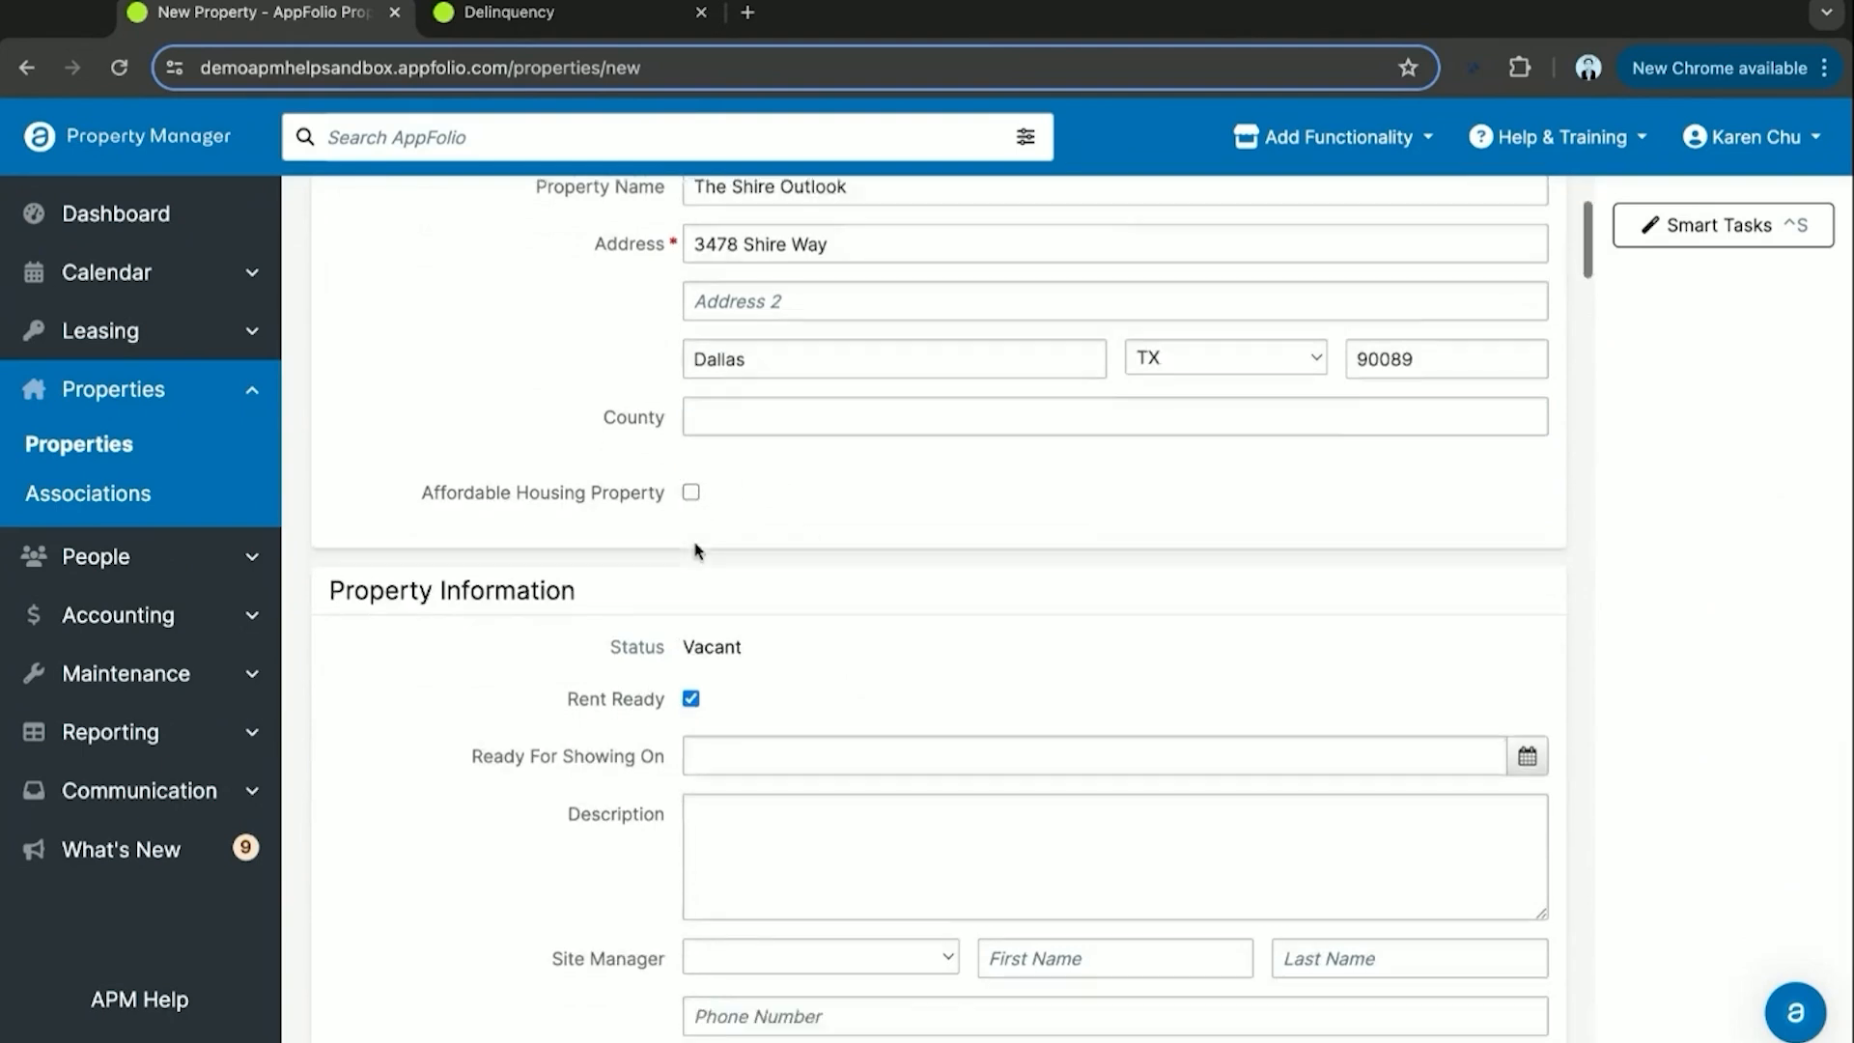
scroll(554, 690, down, 1)
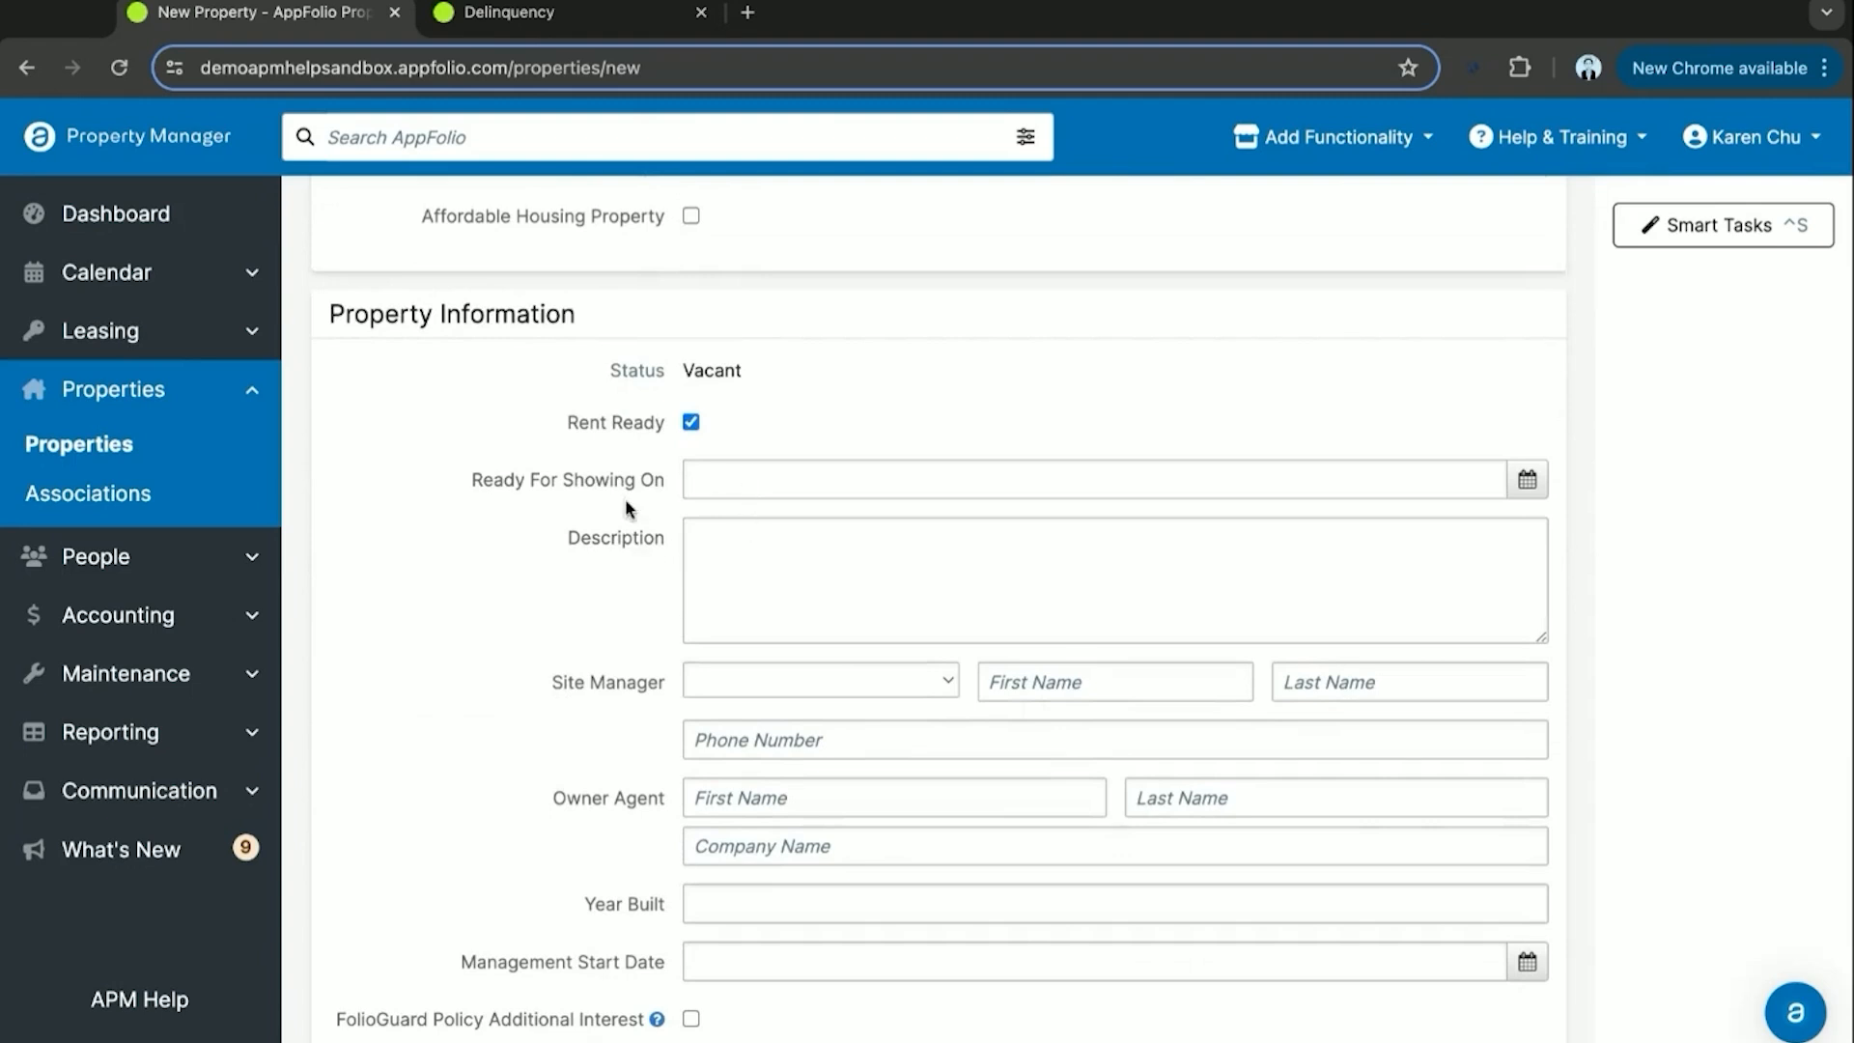
scroll(633, 556, down, 2)
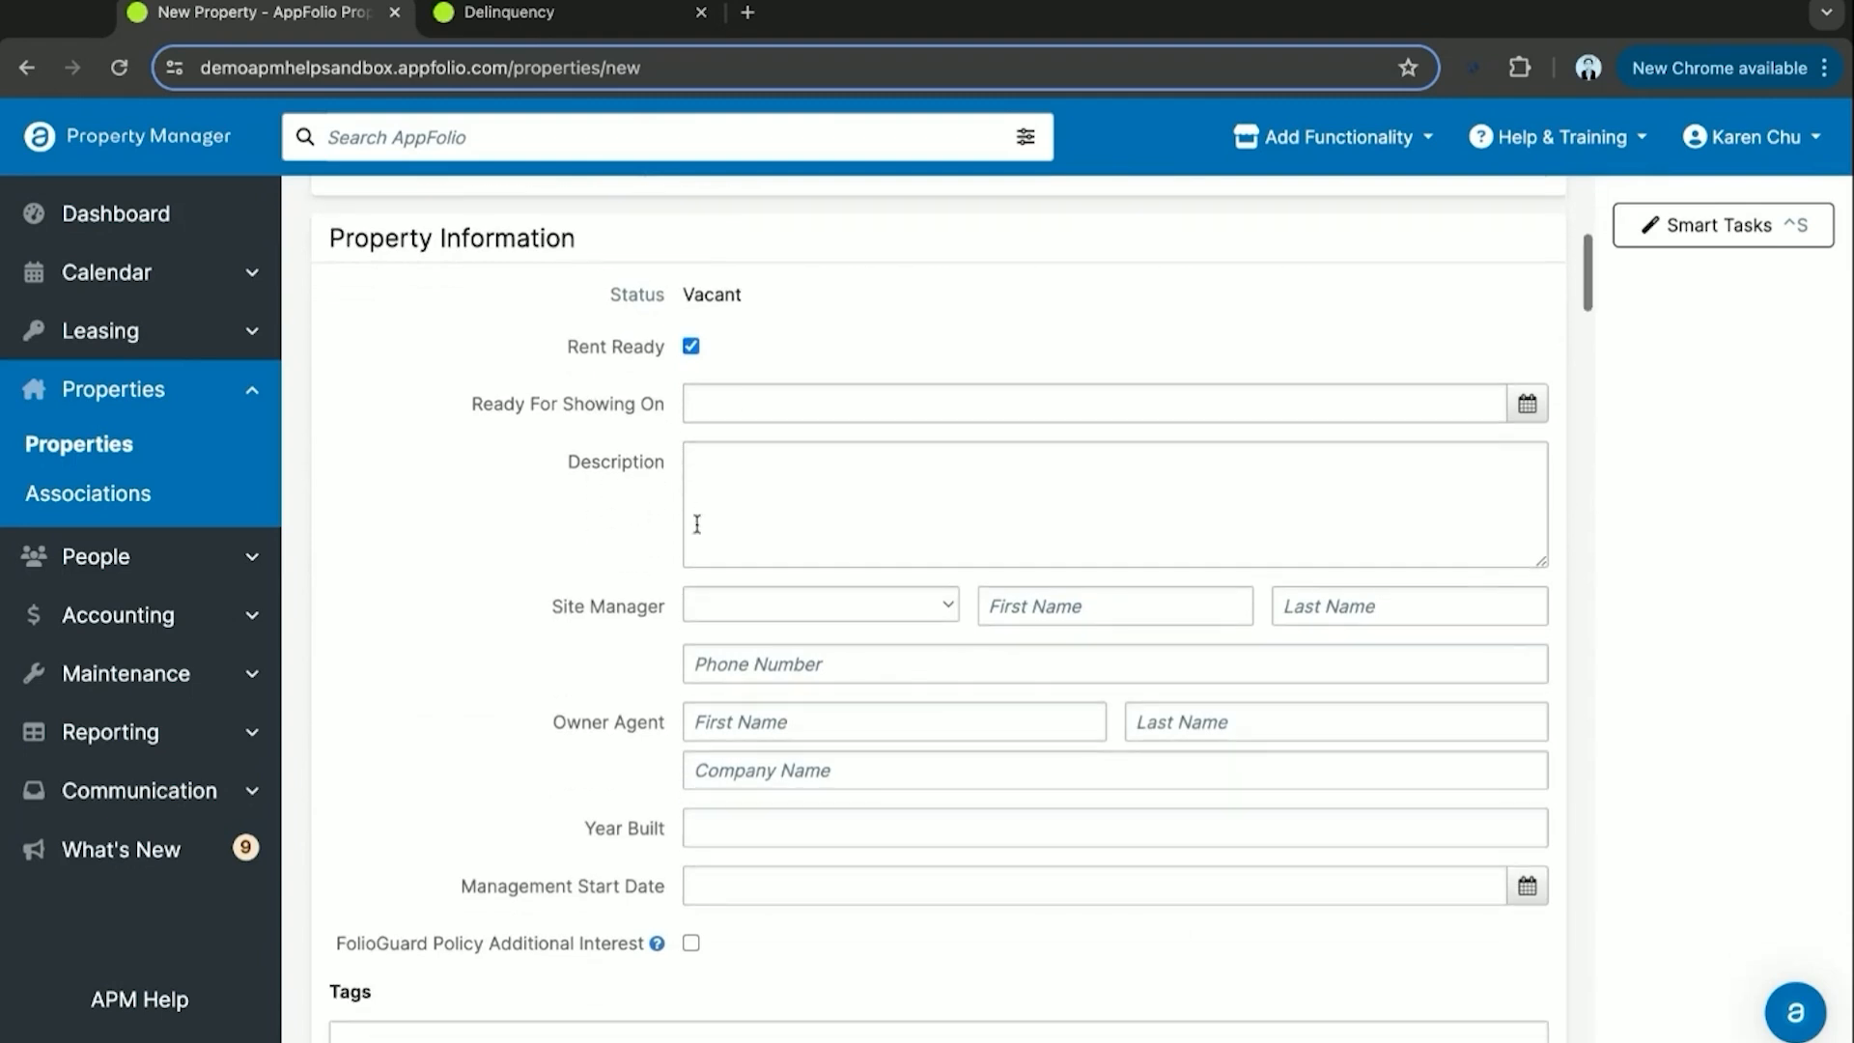
scroll(602, 612, down, 4)
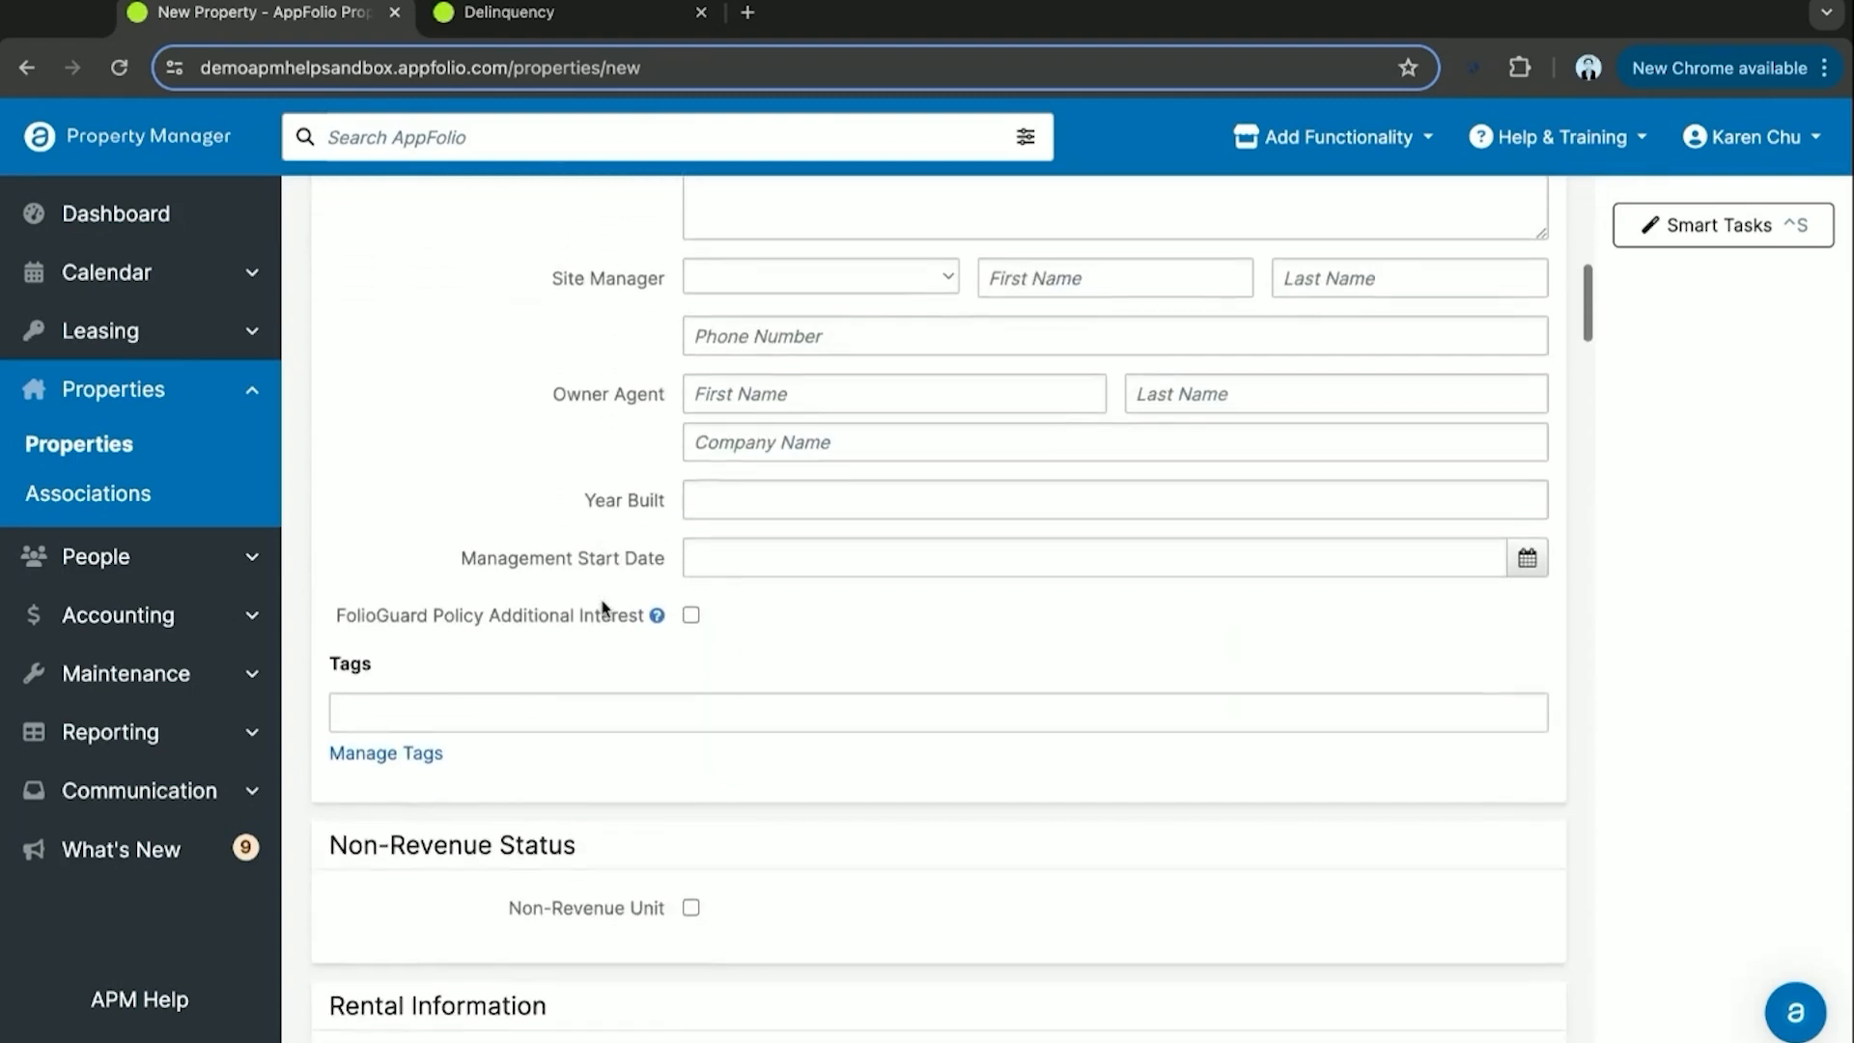
scroll(602, 608, down, 2)
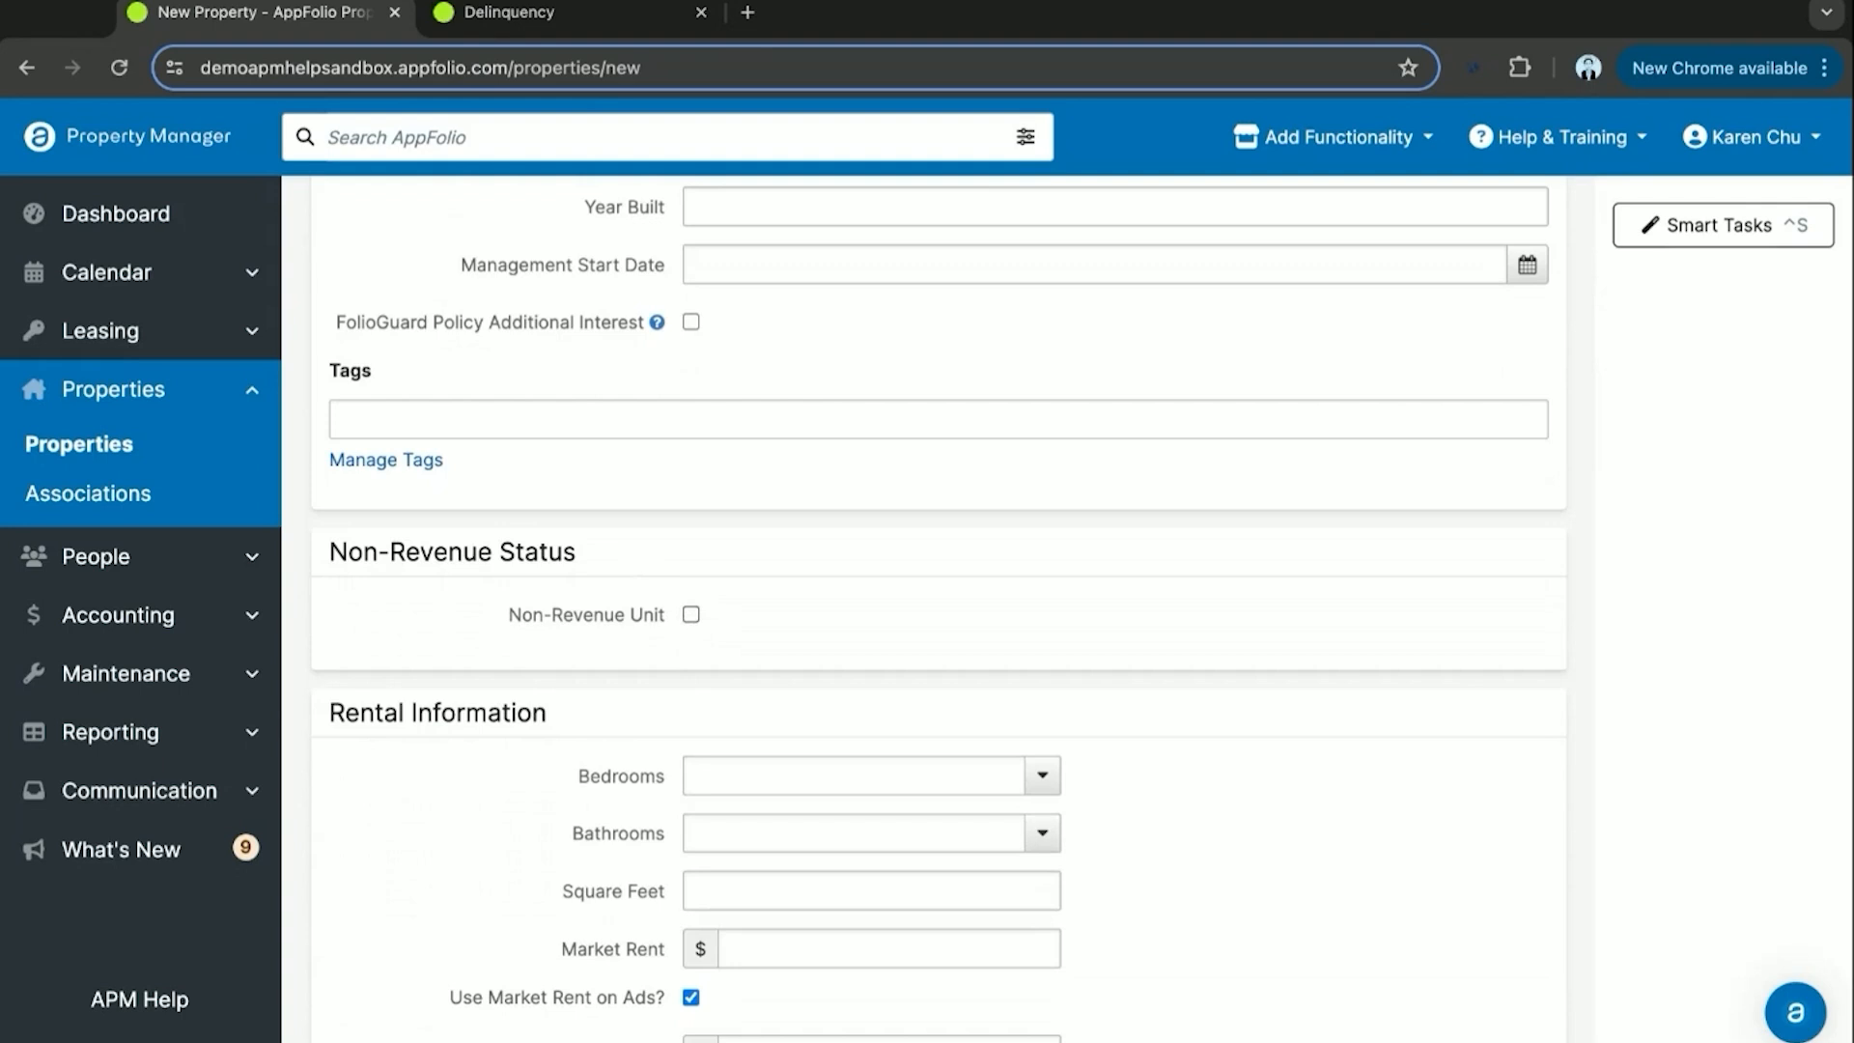
scroll(677, 597, down, 4)
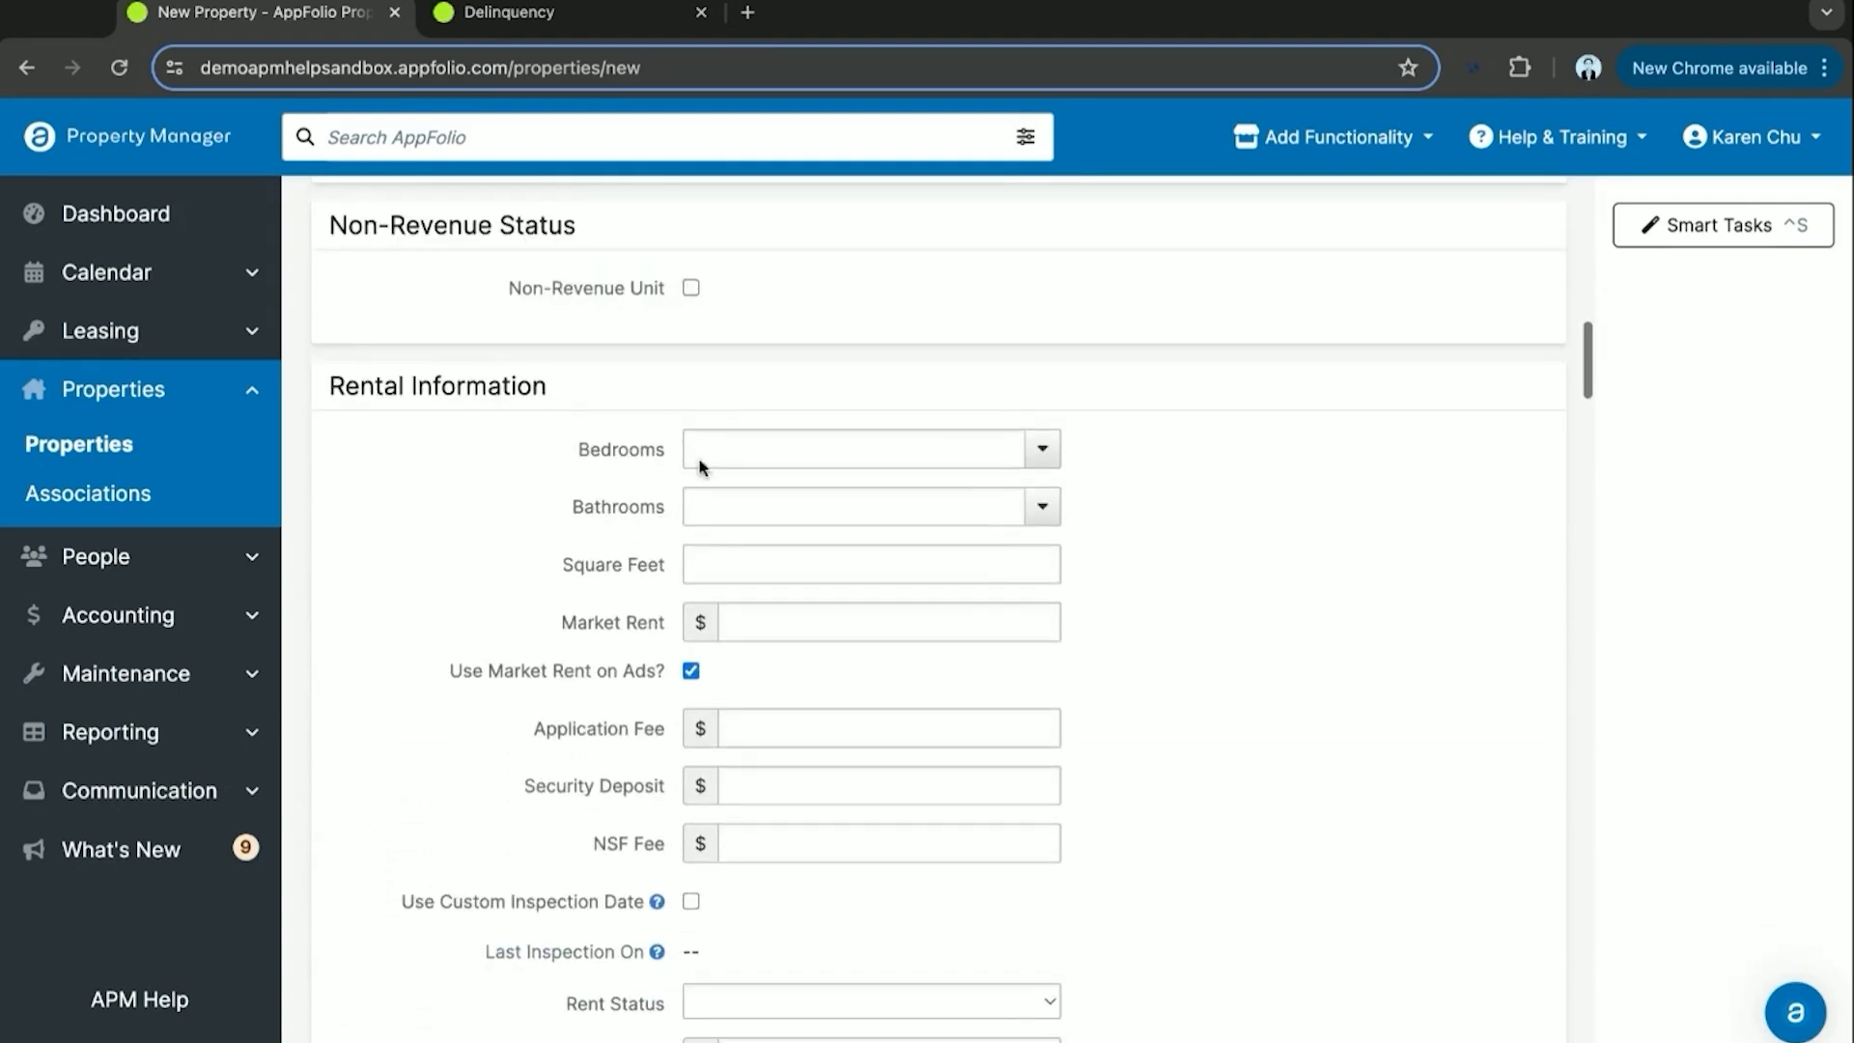
scroll(642, 550, down, 2)
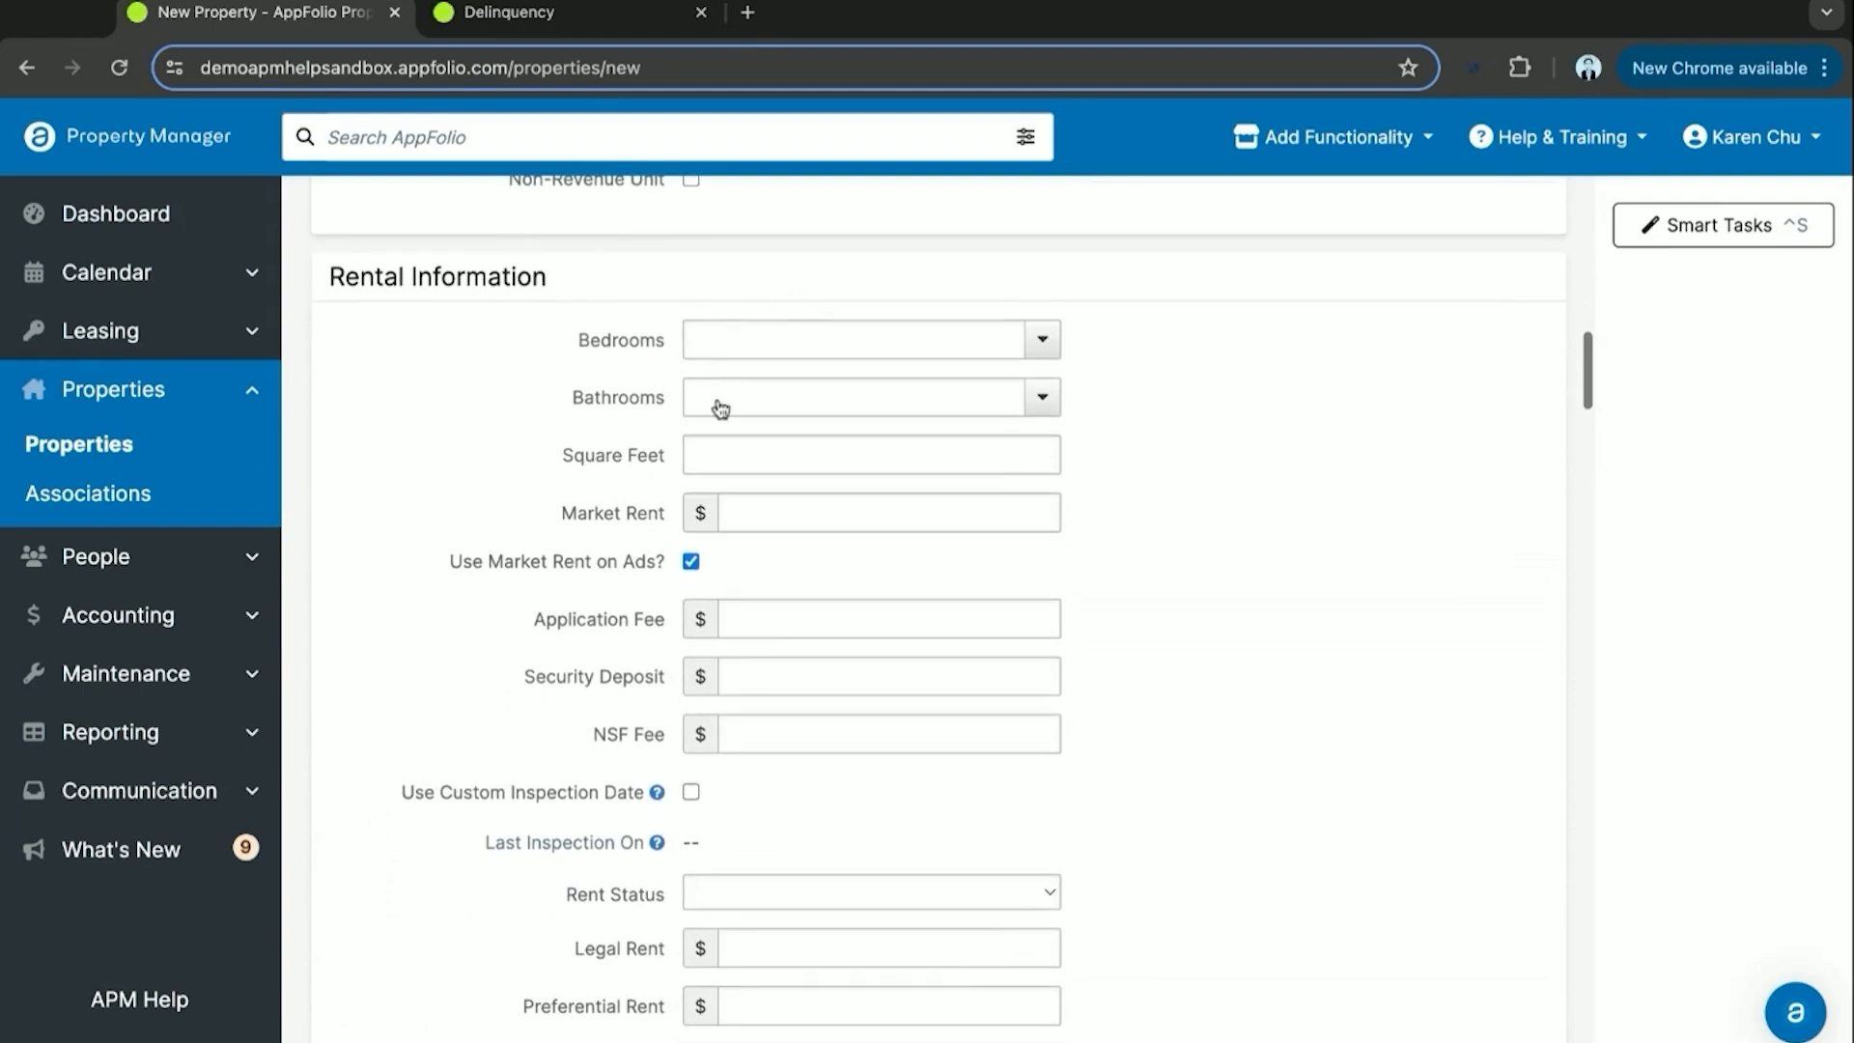
Examine the new property's remaining rental information, amenities, marketing information and lease settings fields.
scroll(642, 671, down, 8)
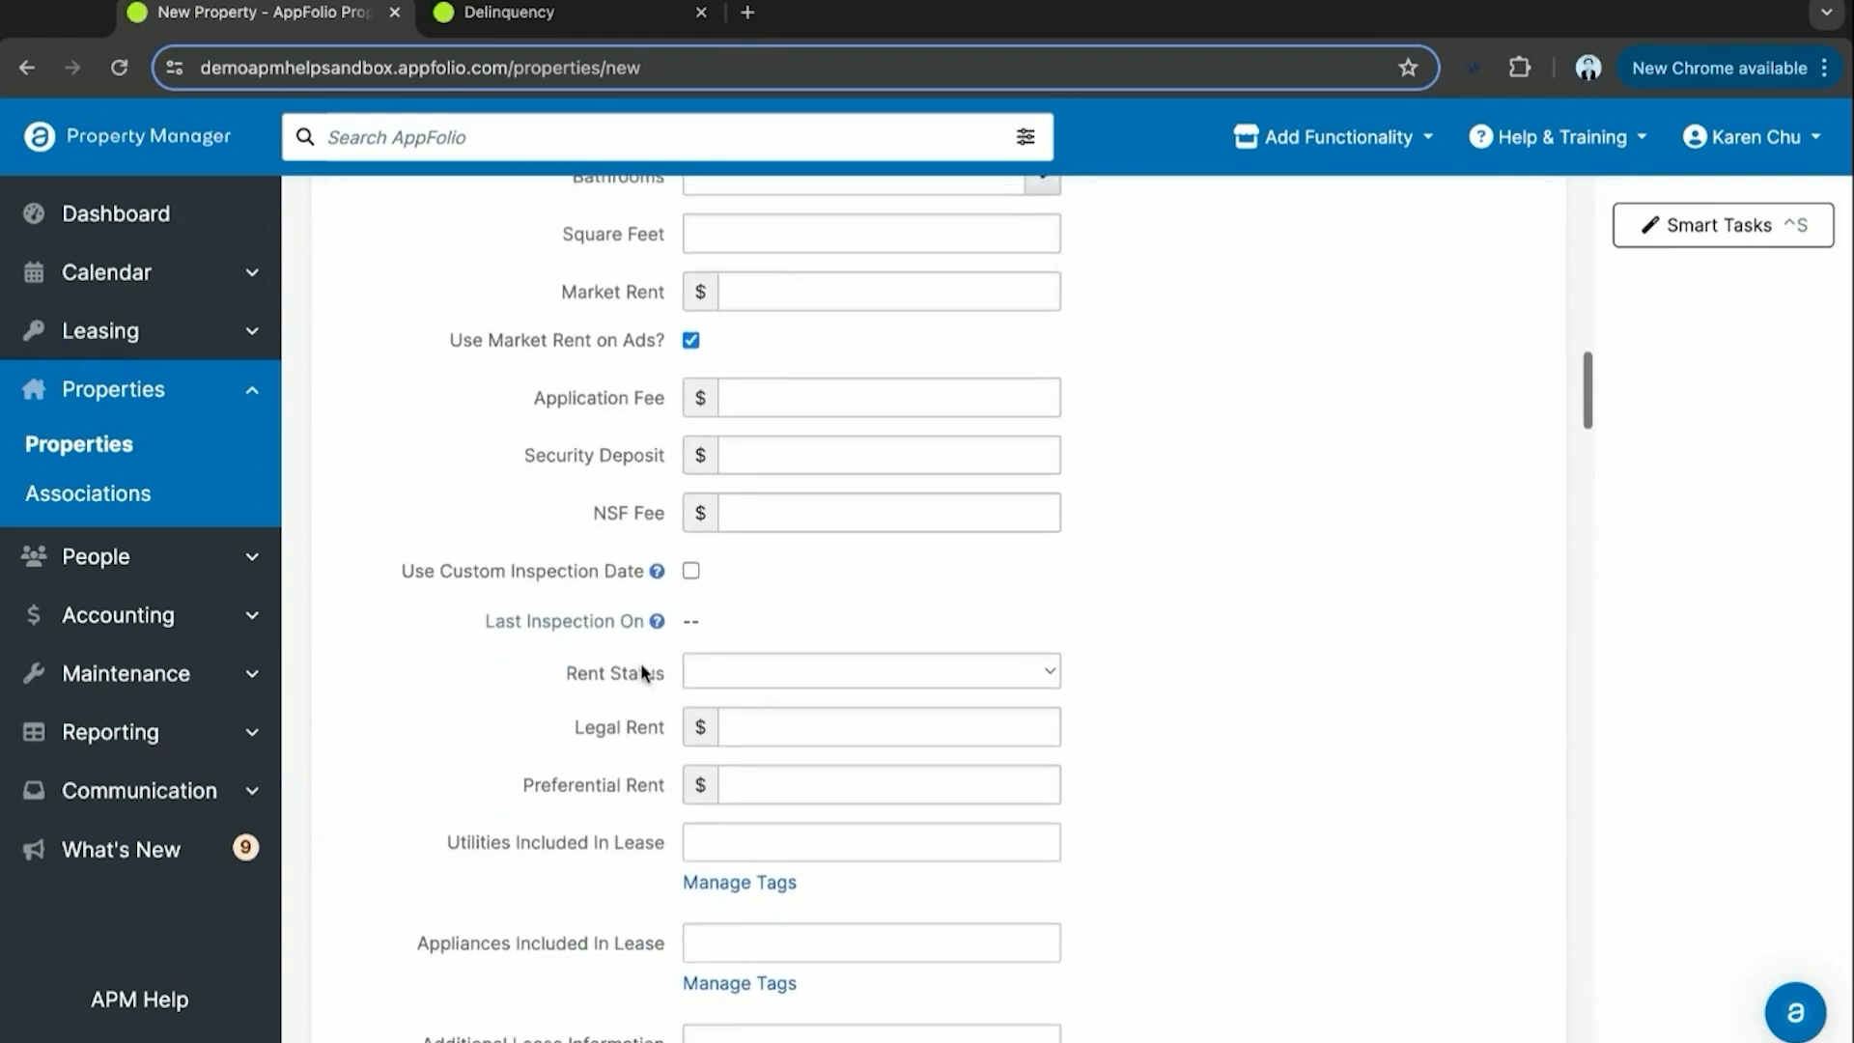
scroll(640, 662, down, 5)
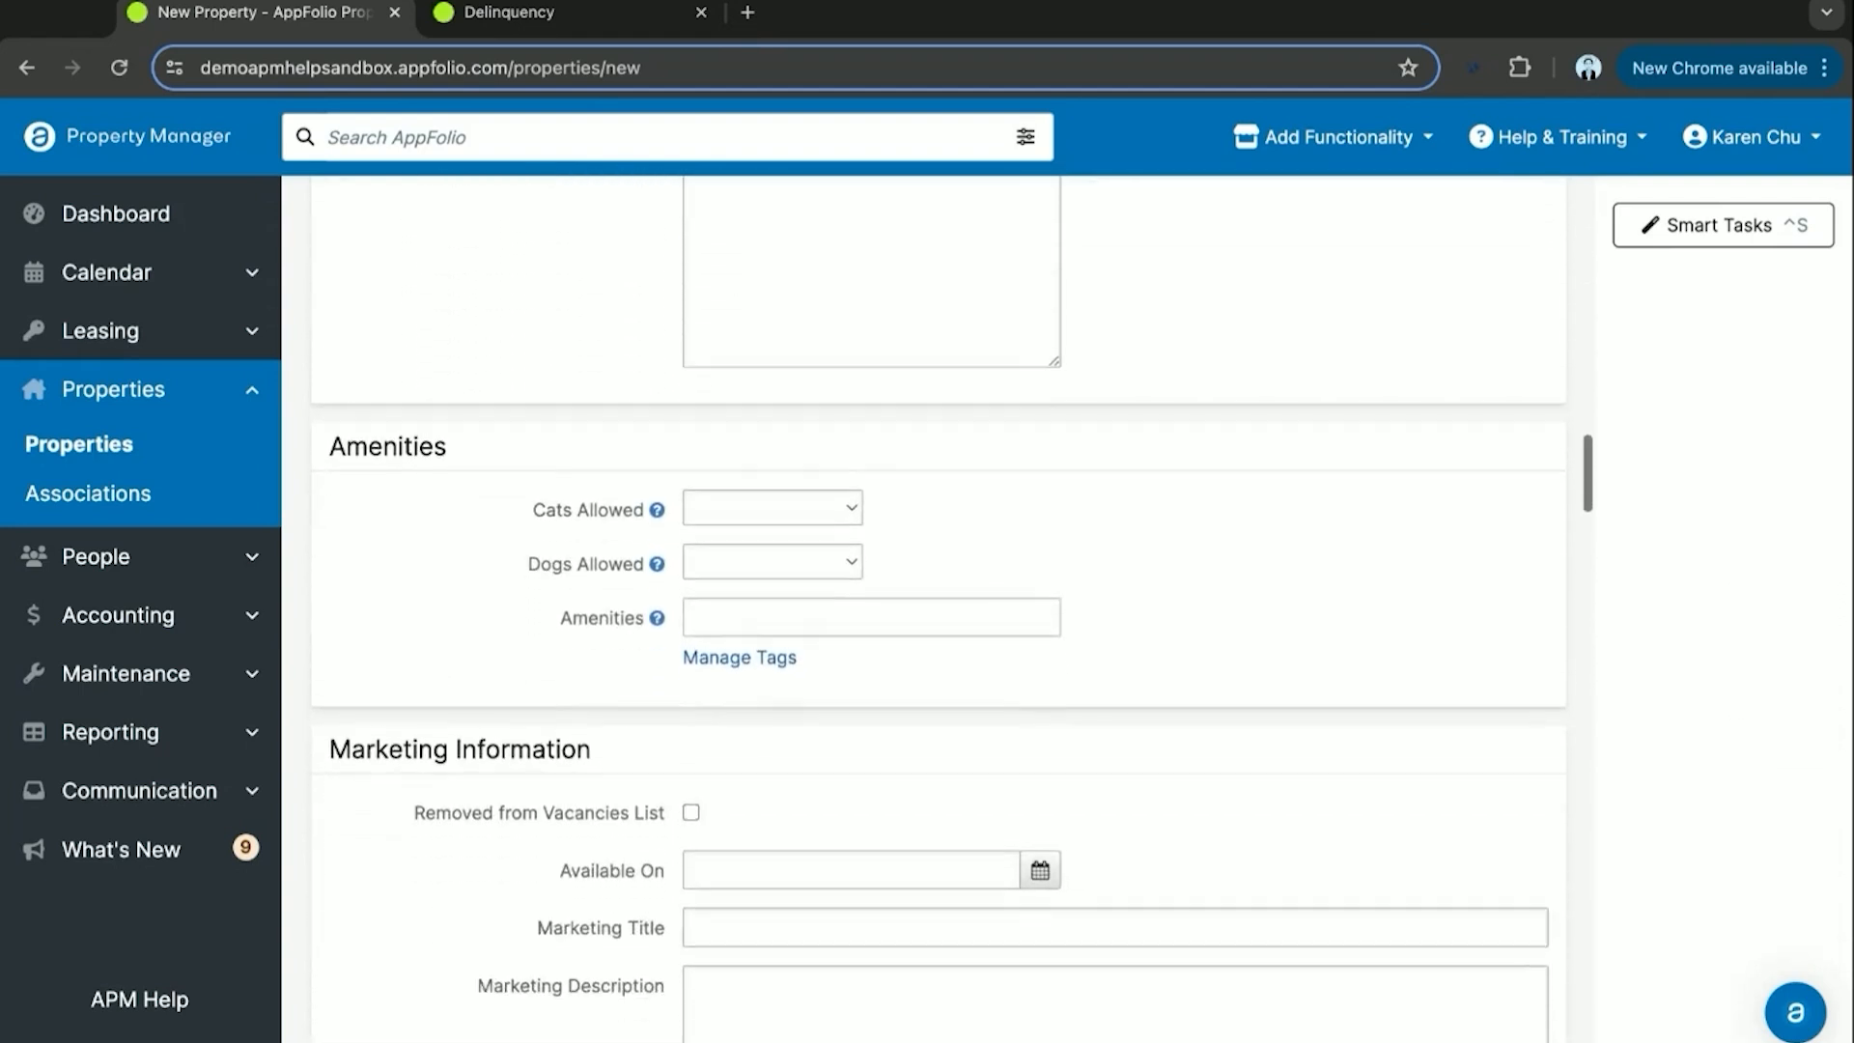
scroll(600, 670, down, 3)
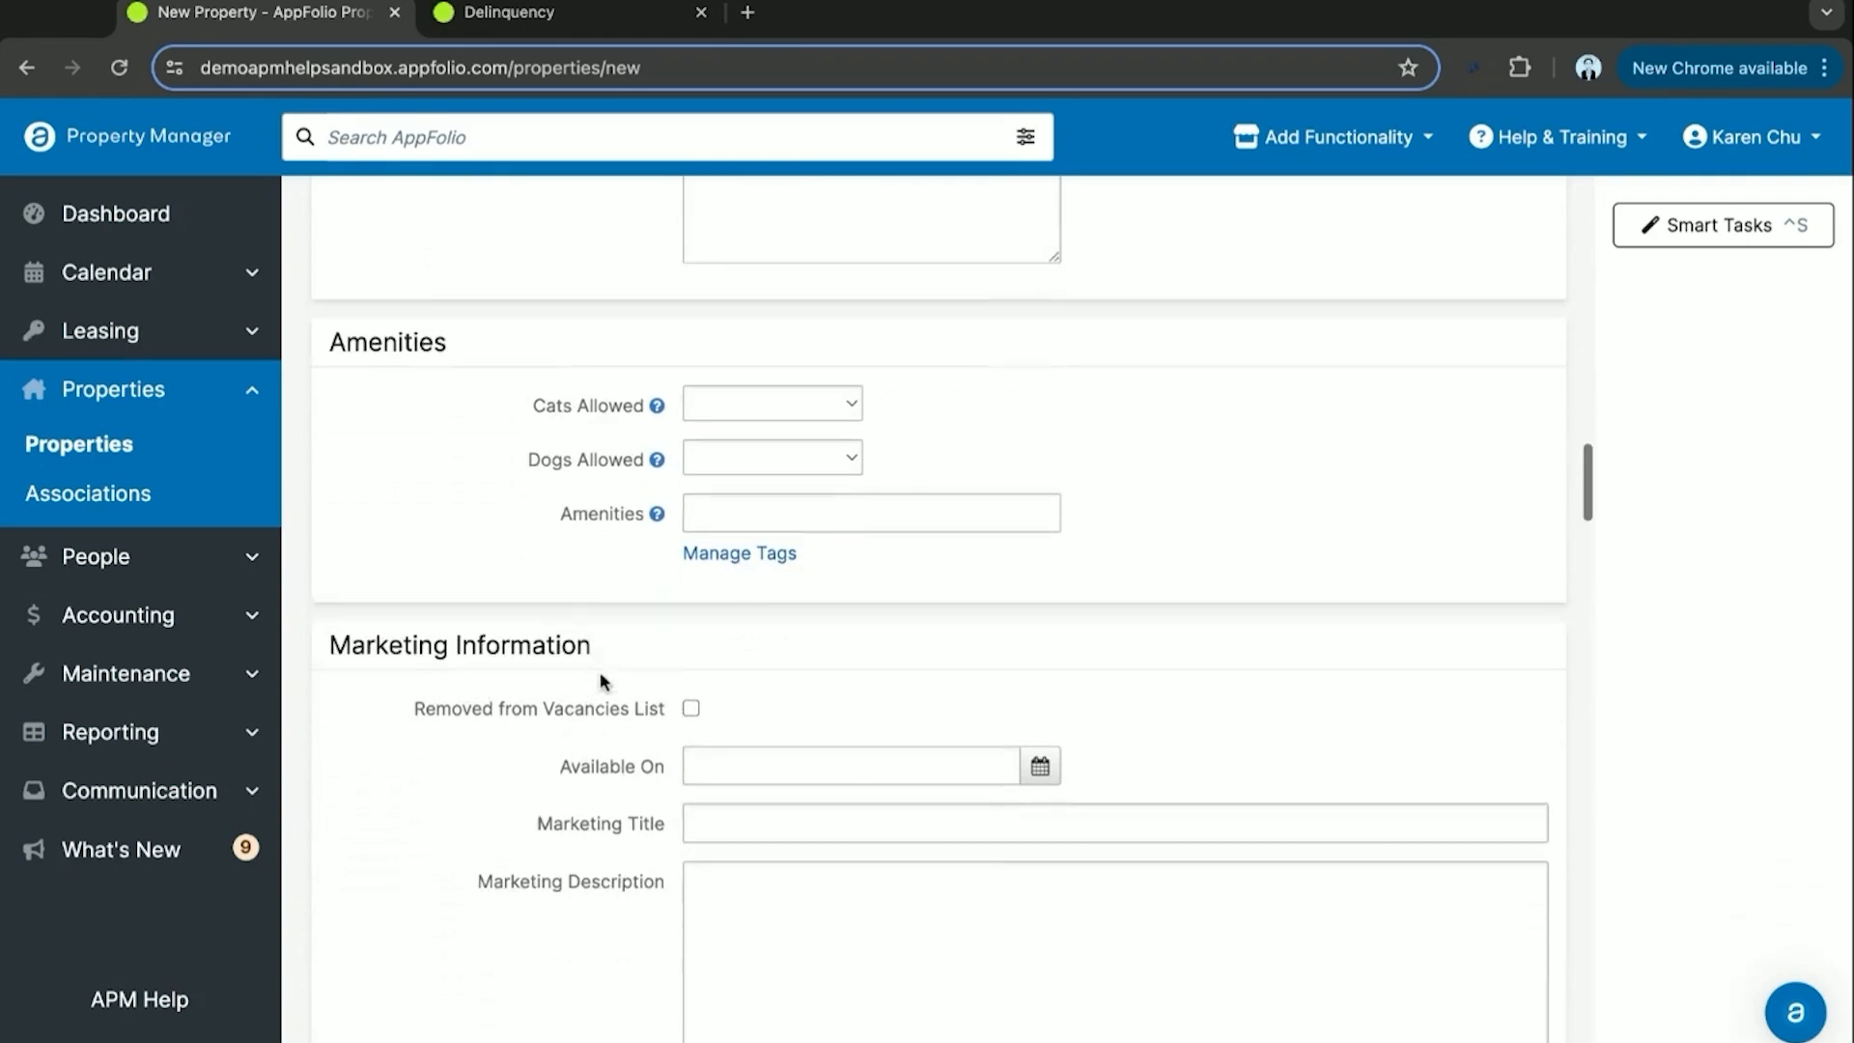
scroll(603, 740, down, 1)
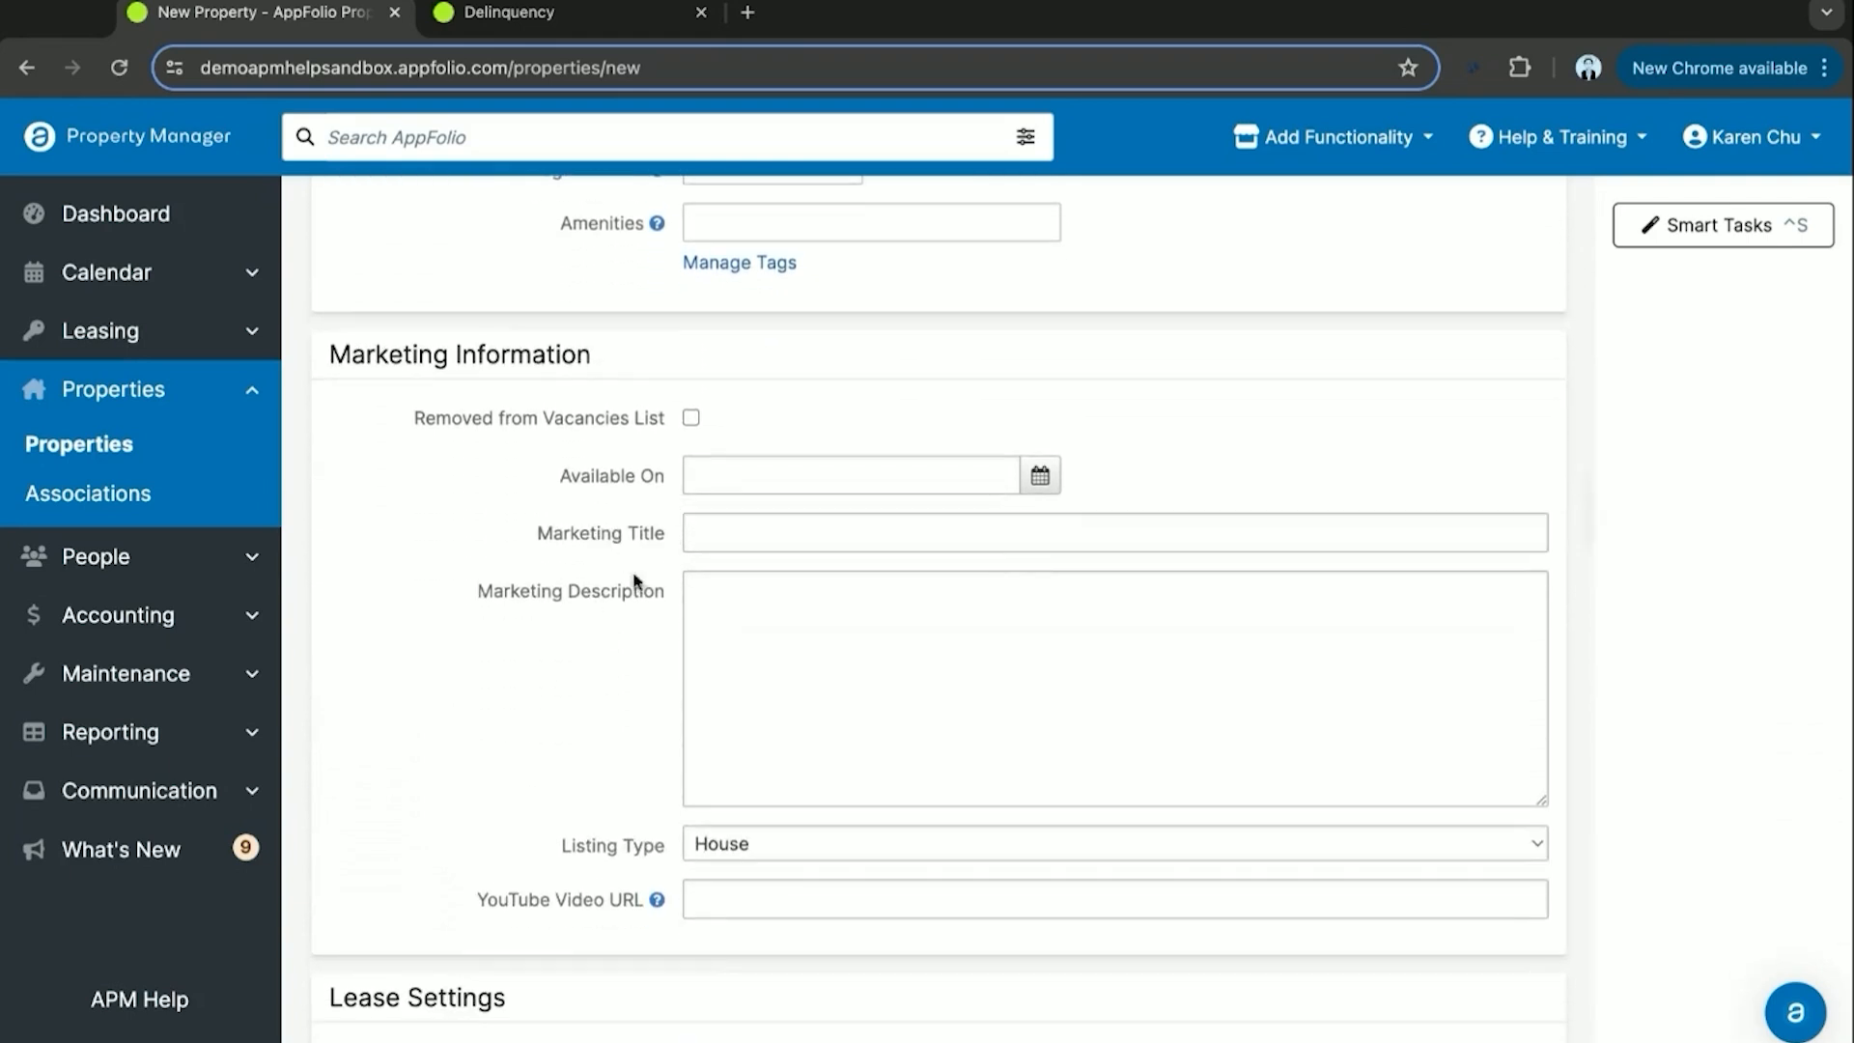
scroll(594, 687, down, 6)
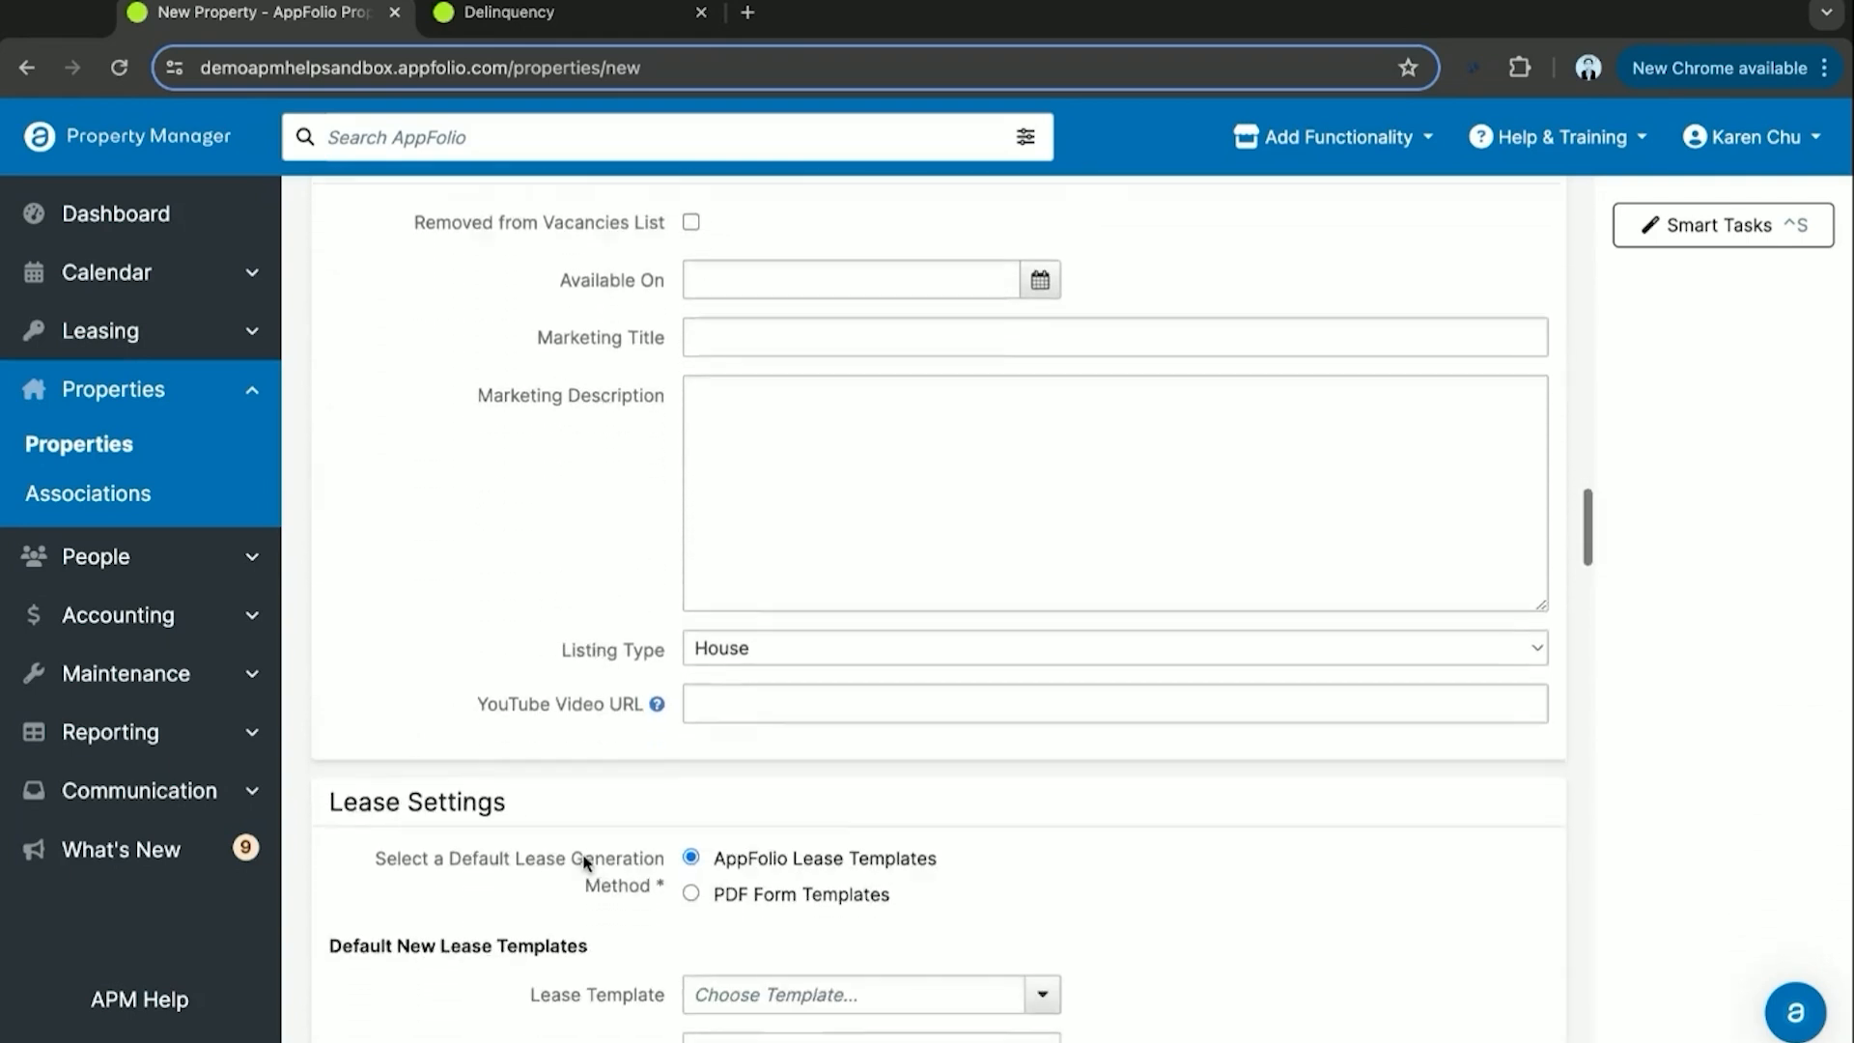
scroll(502, 626, down, 1)
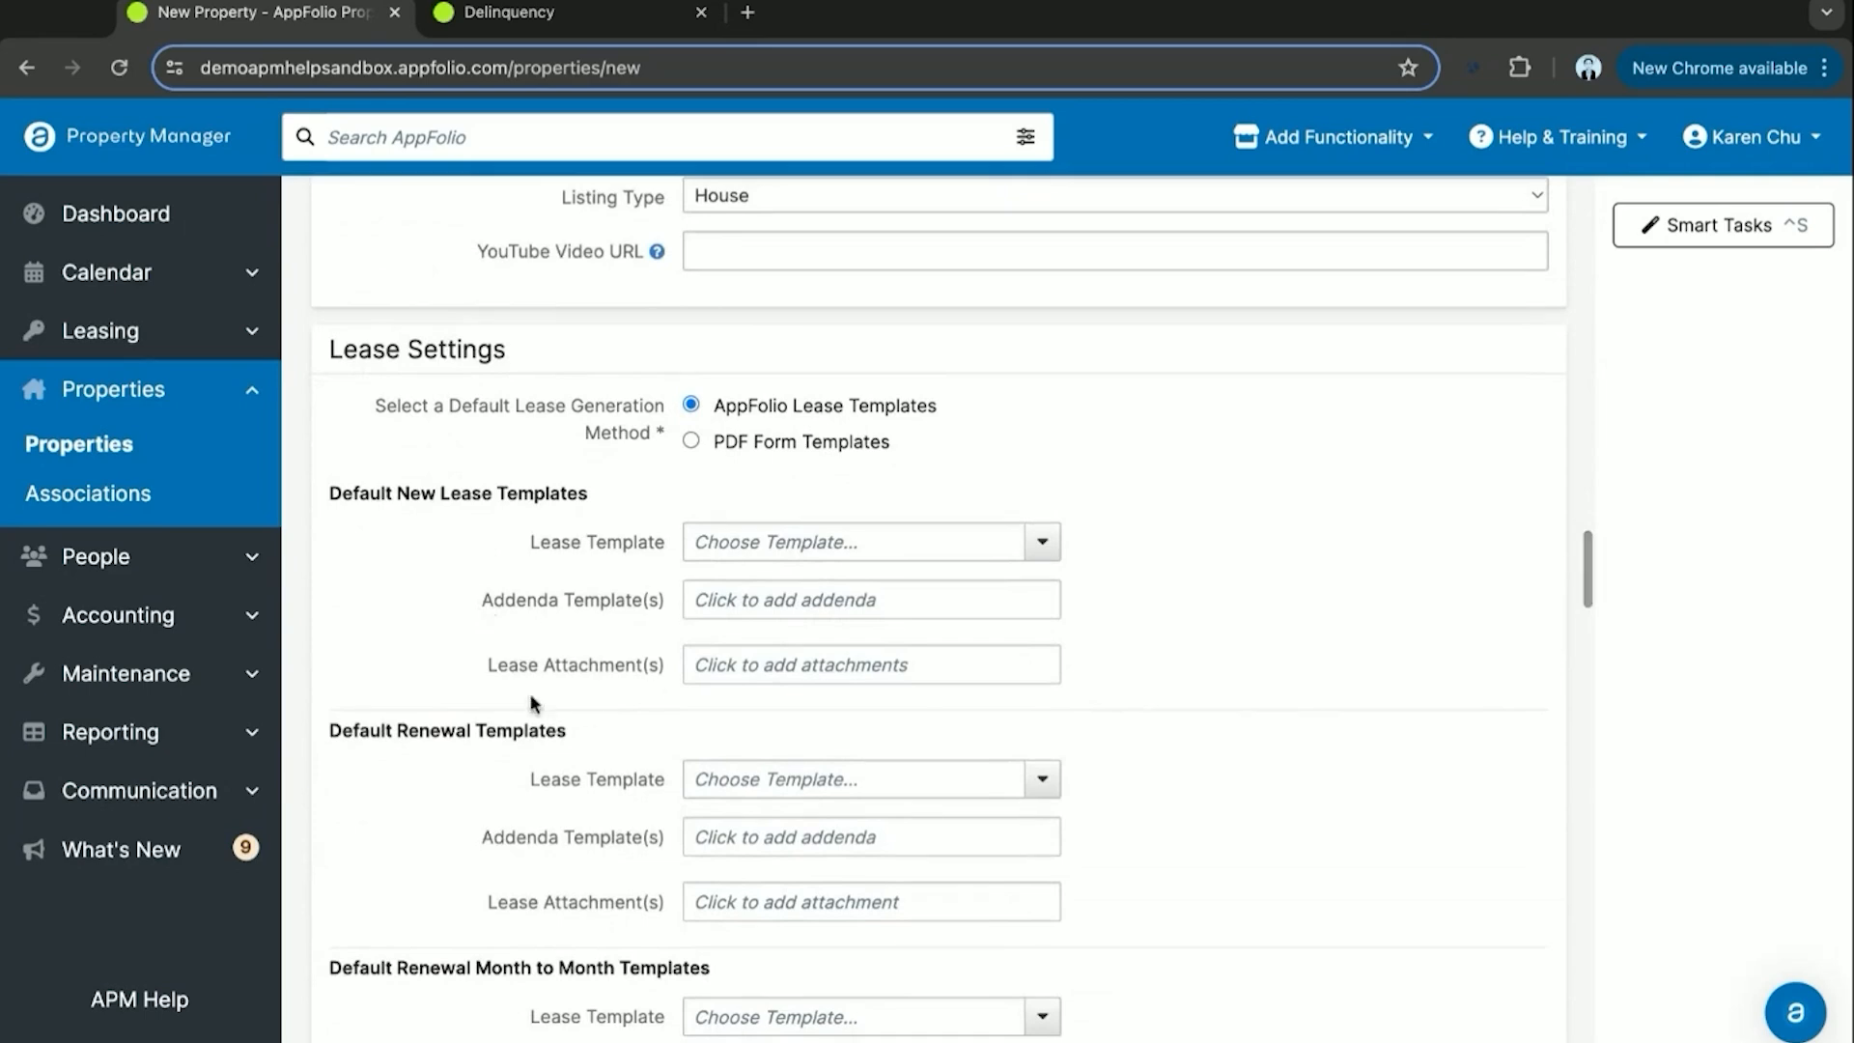
scroll(678, 605, down, 2)
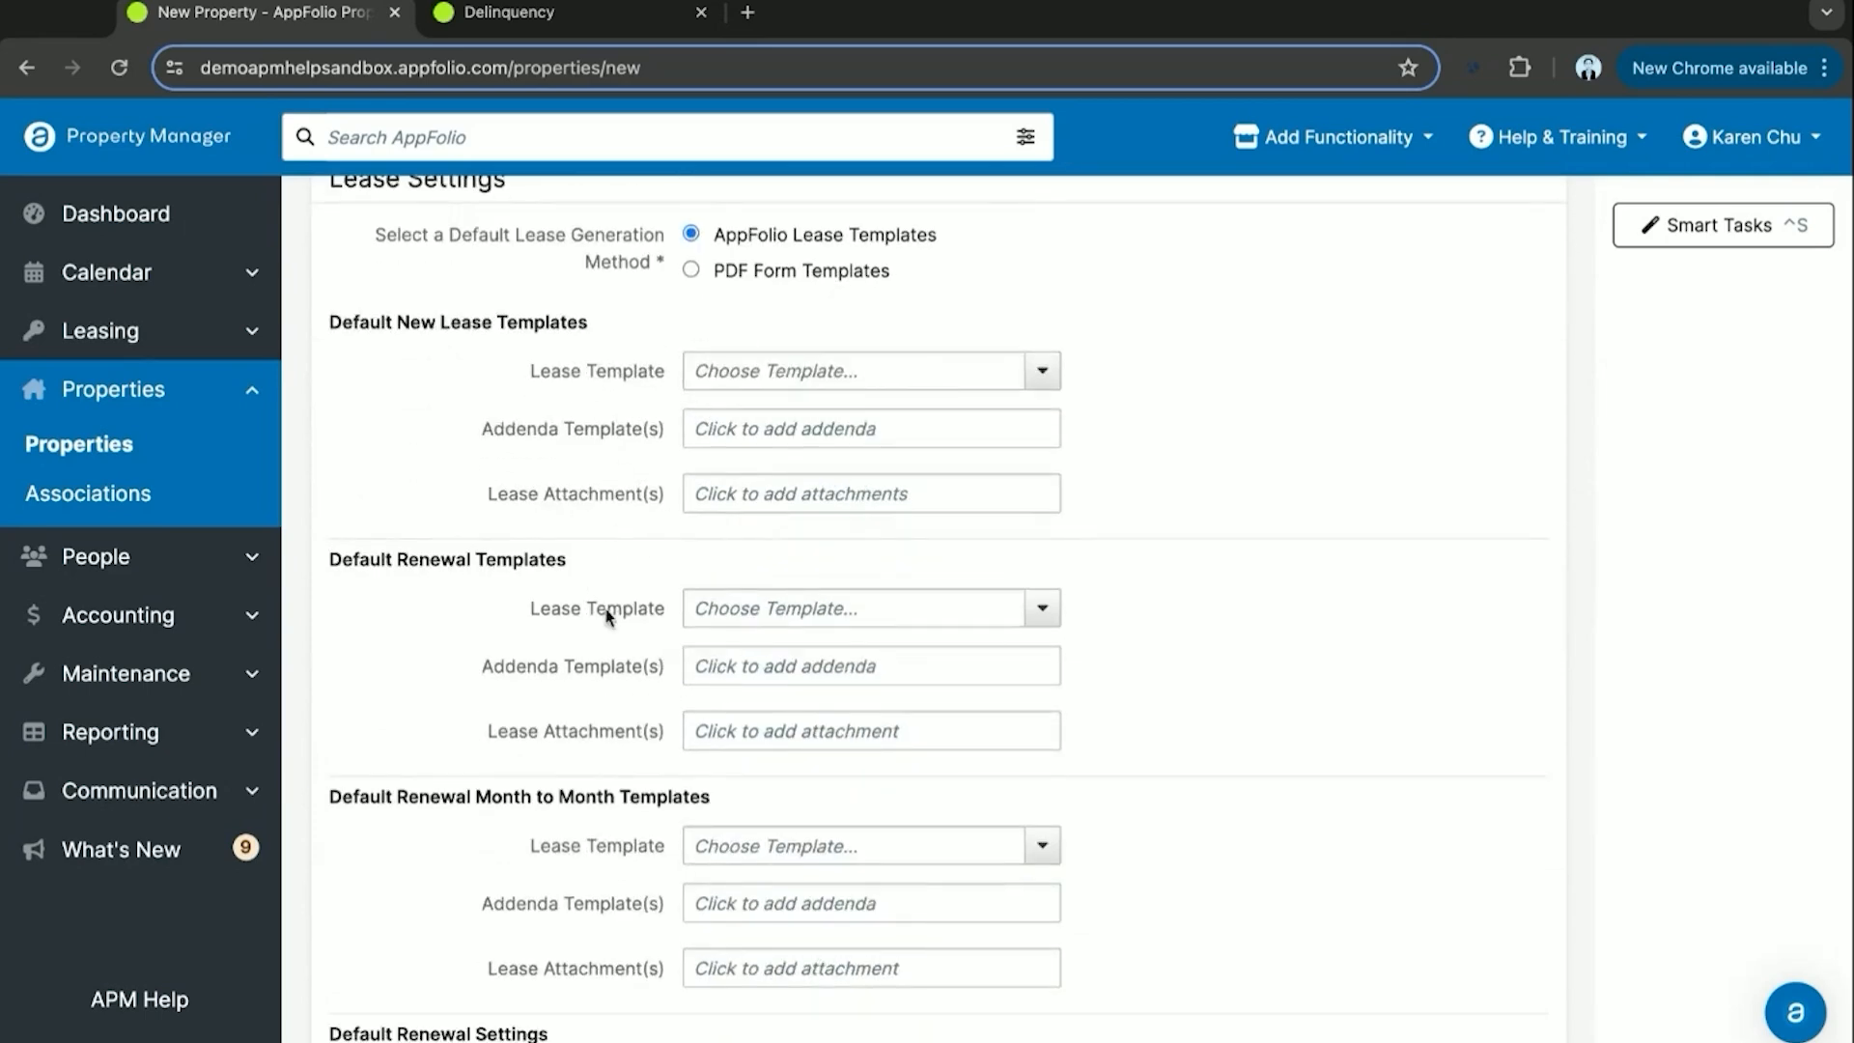
scroll(593, 628, down, 4)
Assign Smaug Real Estate as the new property's owner.
scroll(593, 638, down, 6)
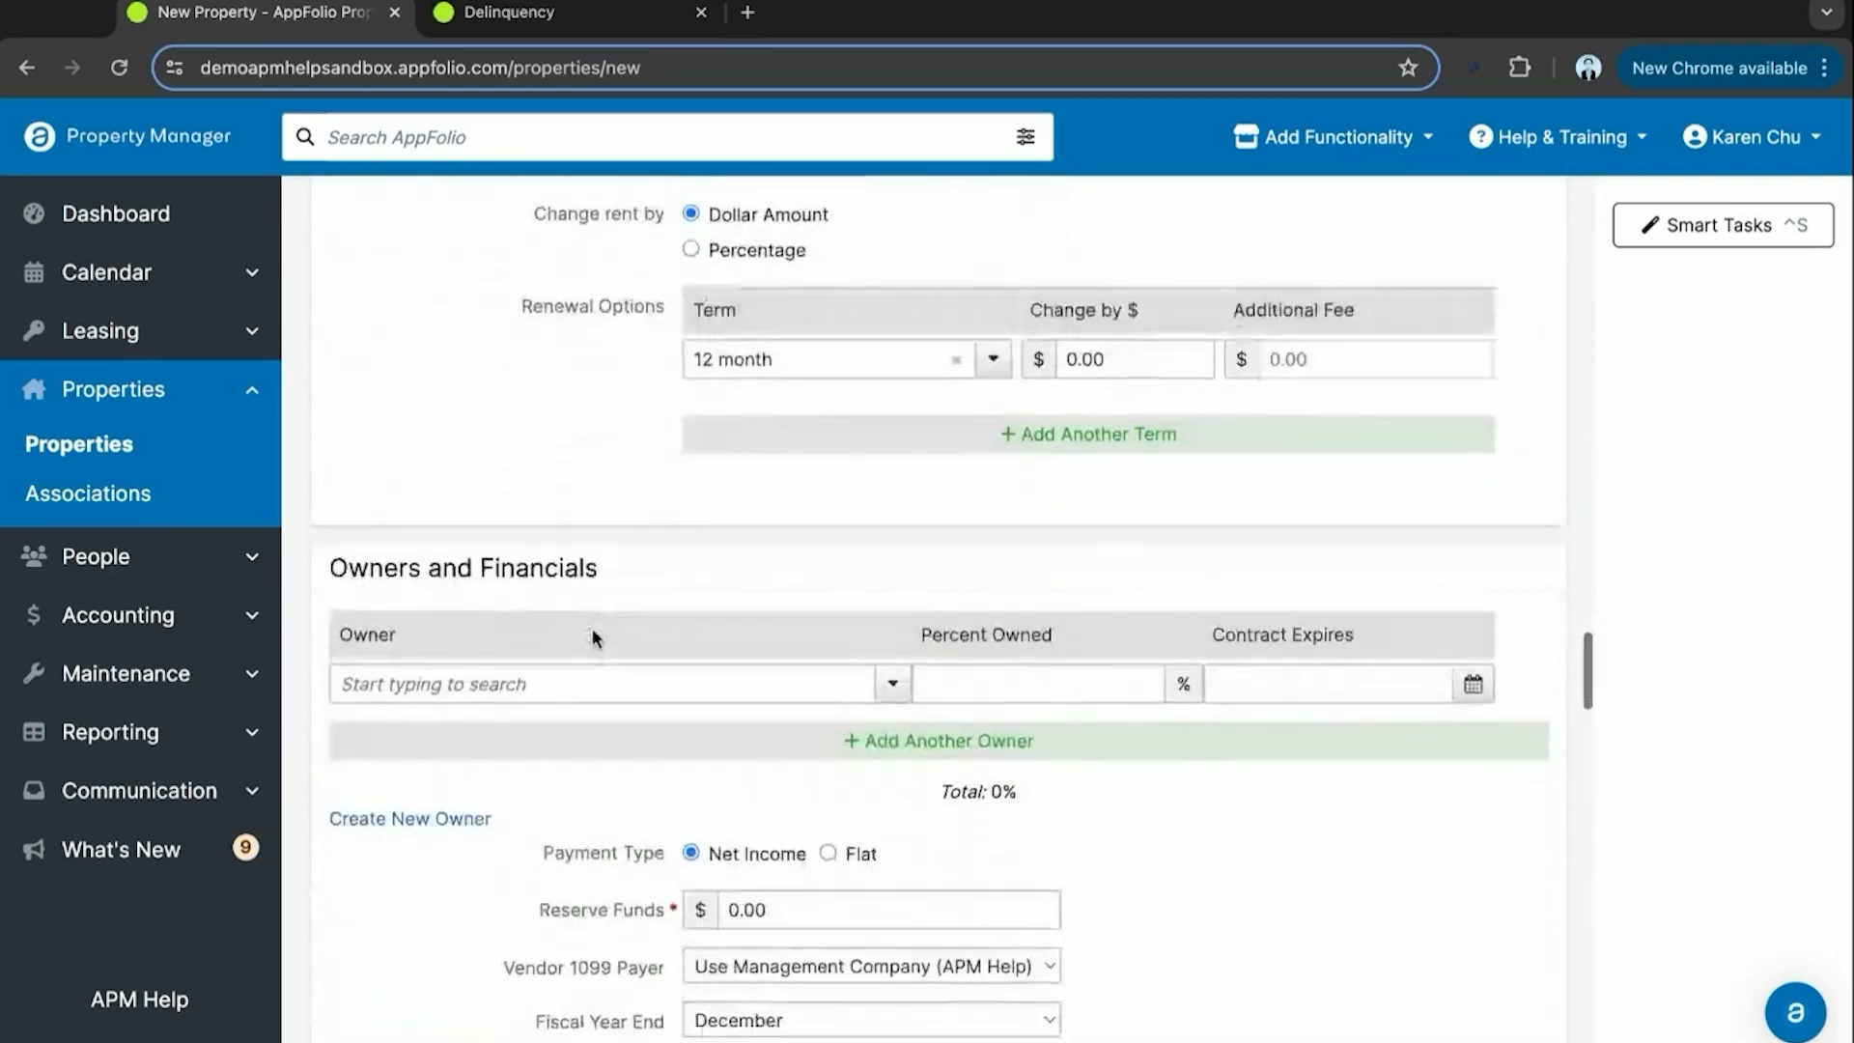
click(593, 634)
text(sna)
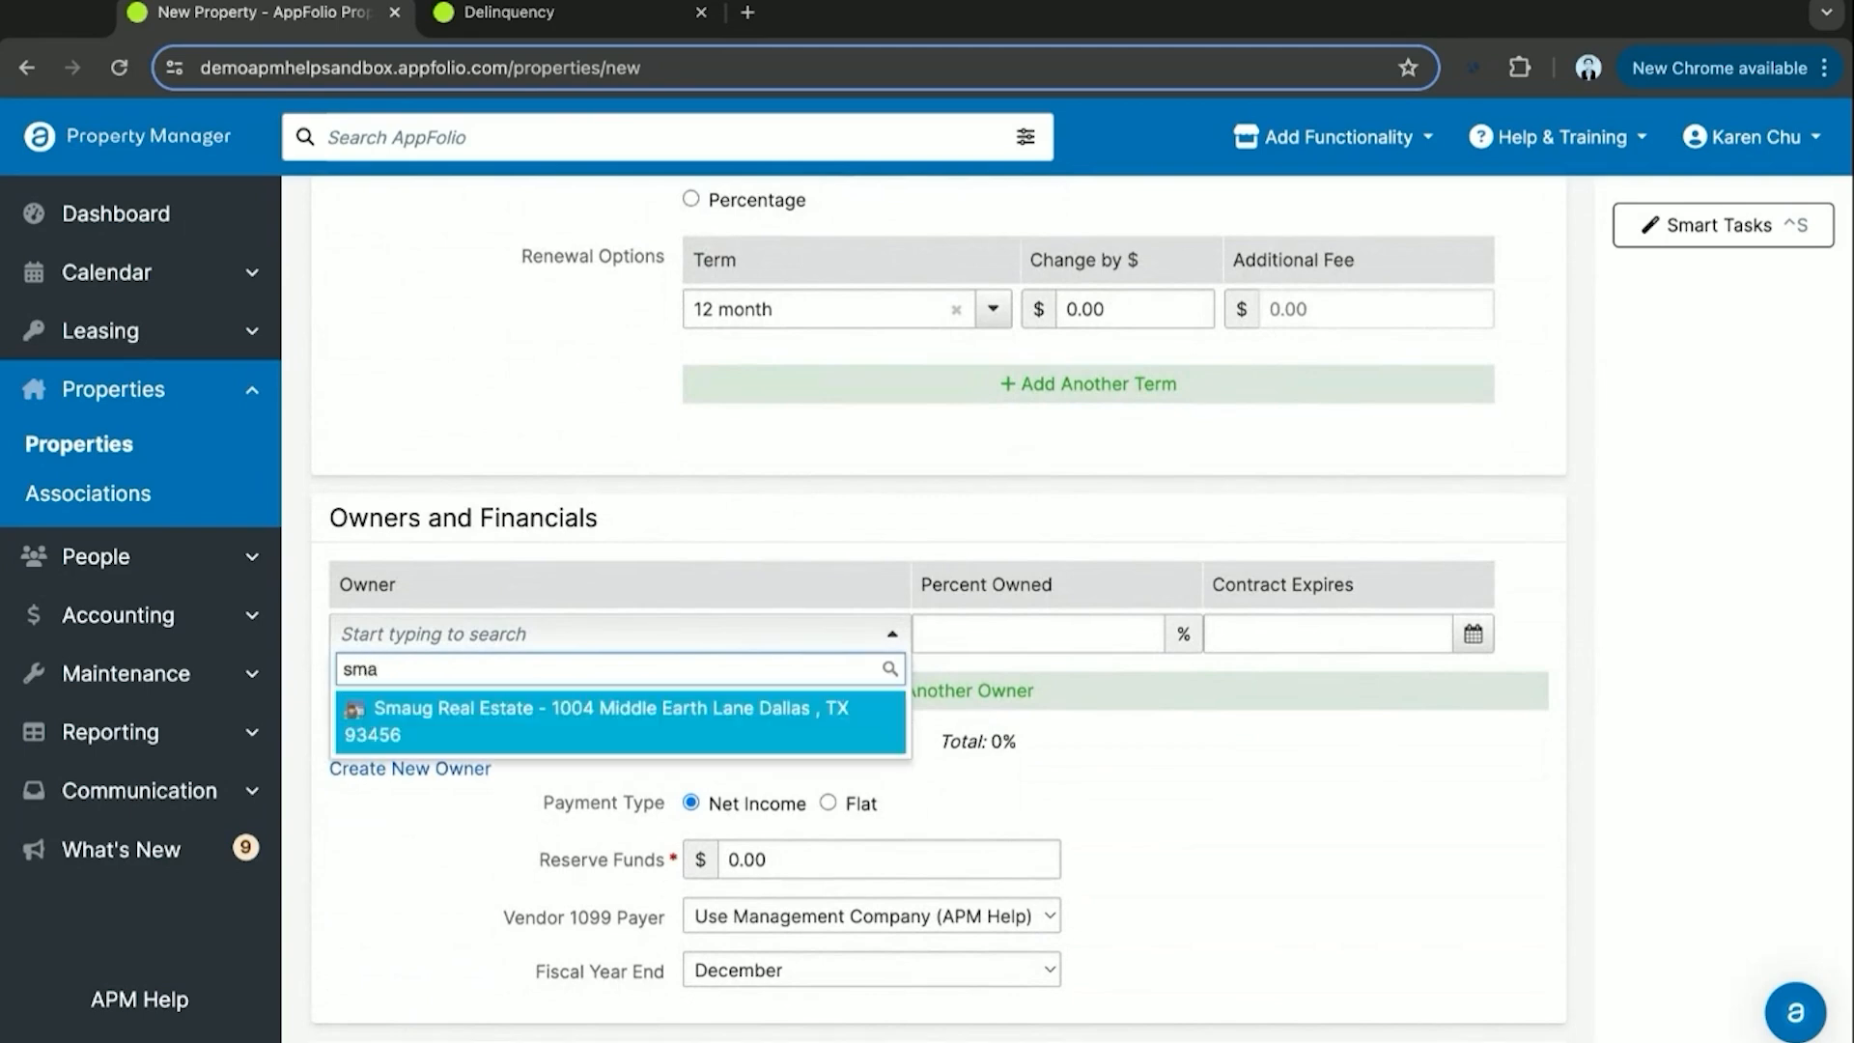
click(565, 717)
Examine the reserve funds, Vendor 1099 Payer and fiscal year fields, and the management, lease and renewal fee settings.
scroll(1126, 596, down, 2)
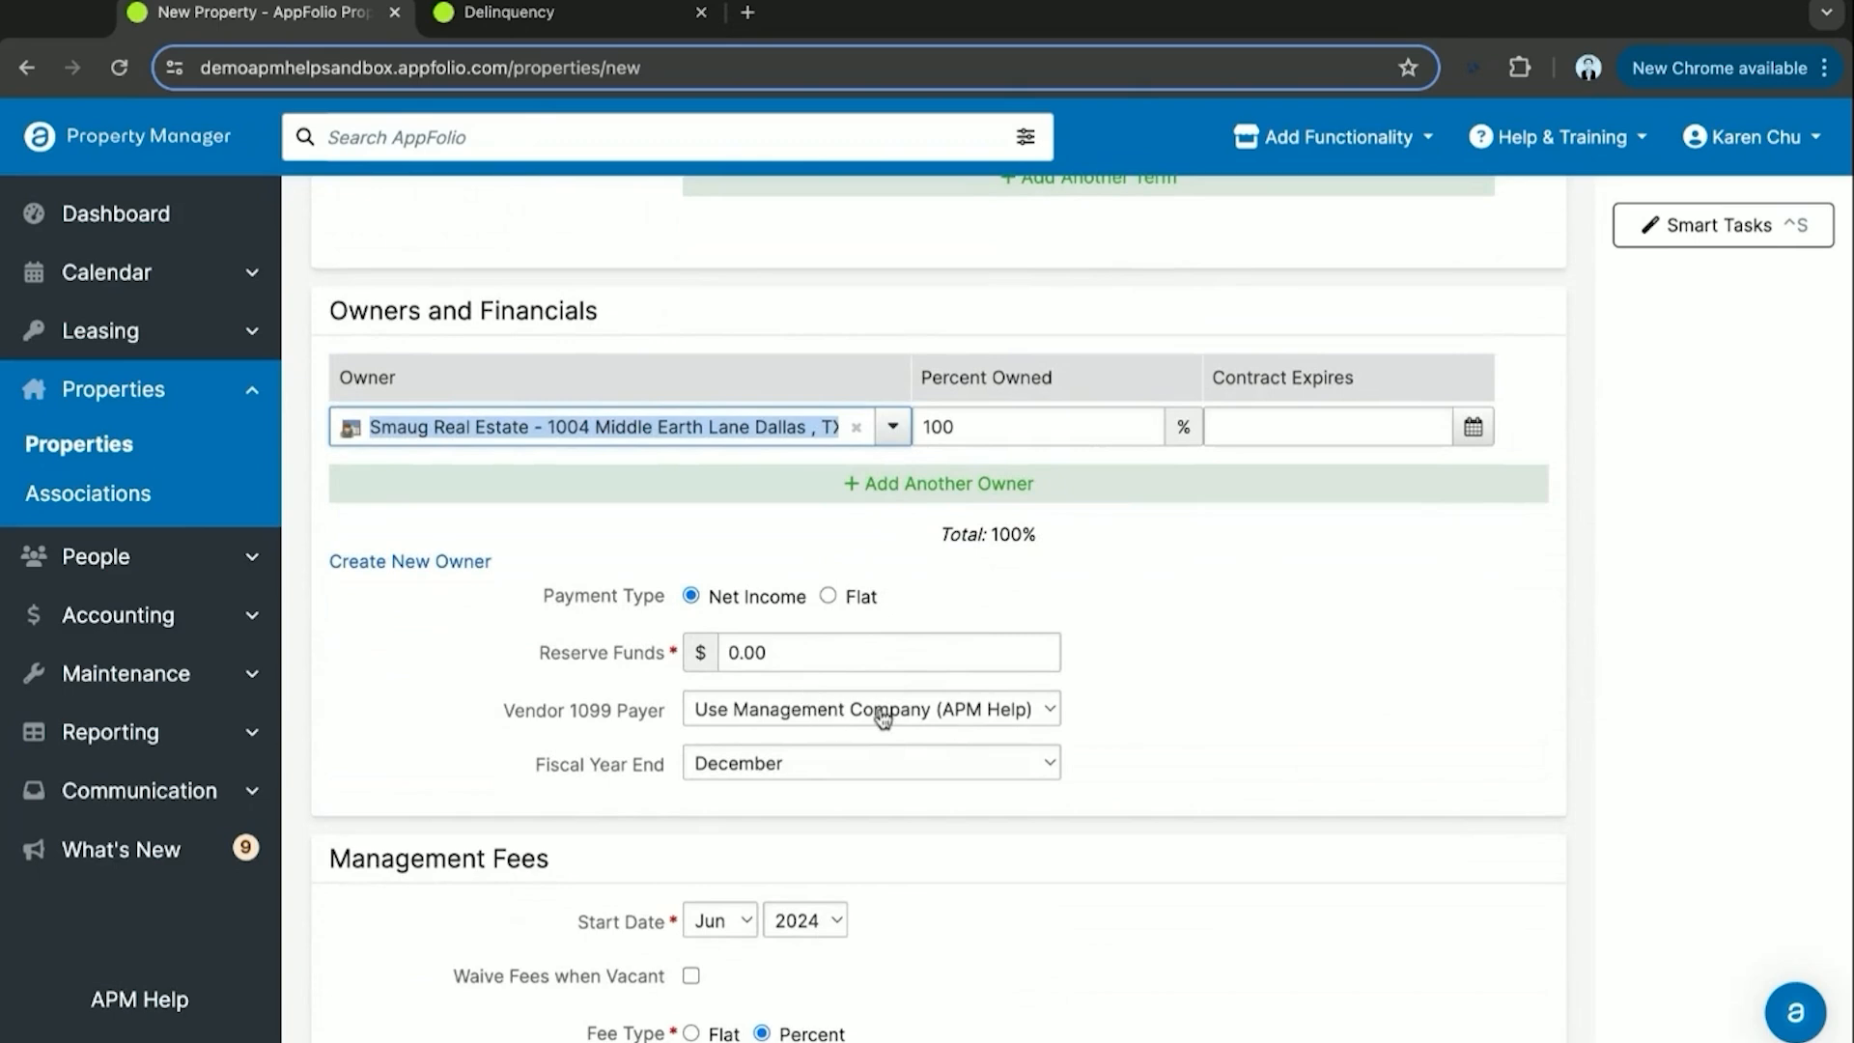
scroll(1083, 638, down, 1)
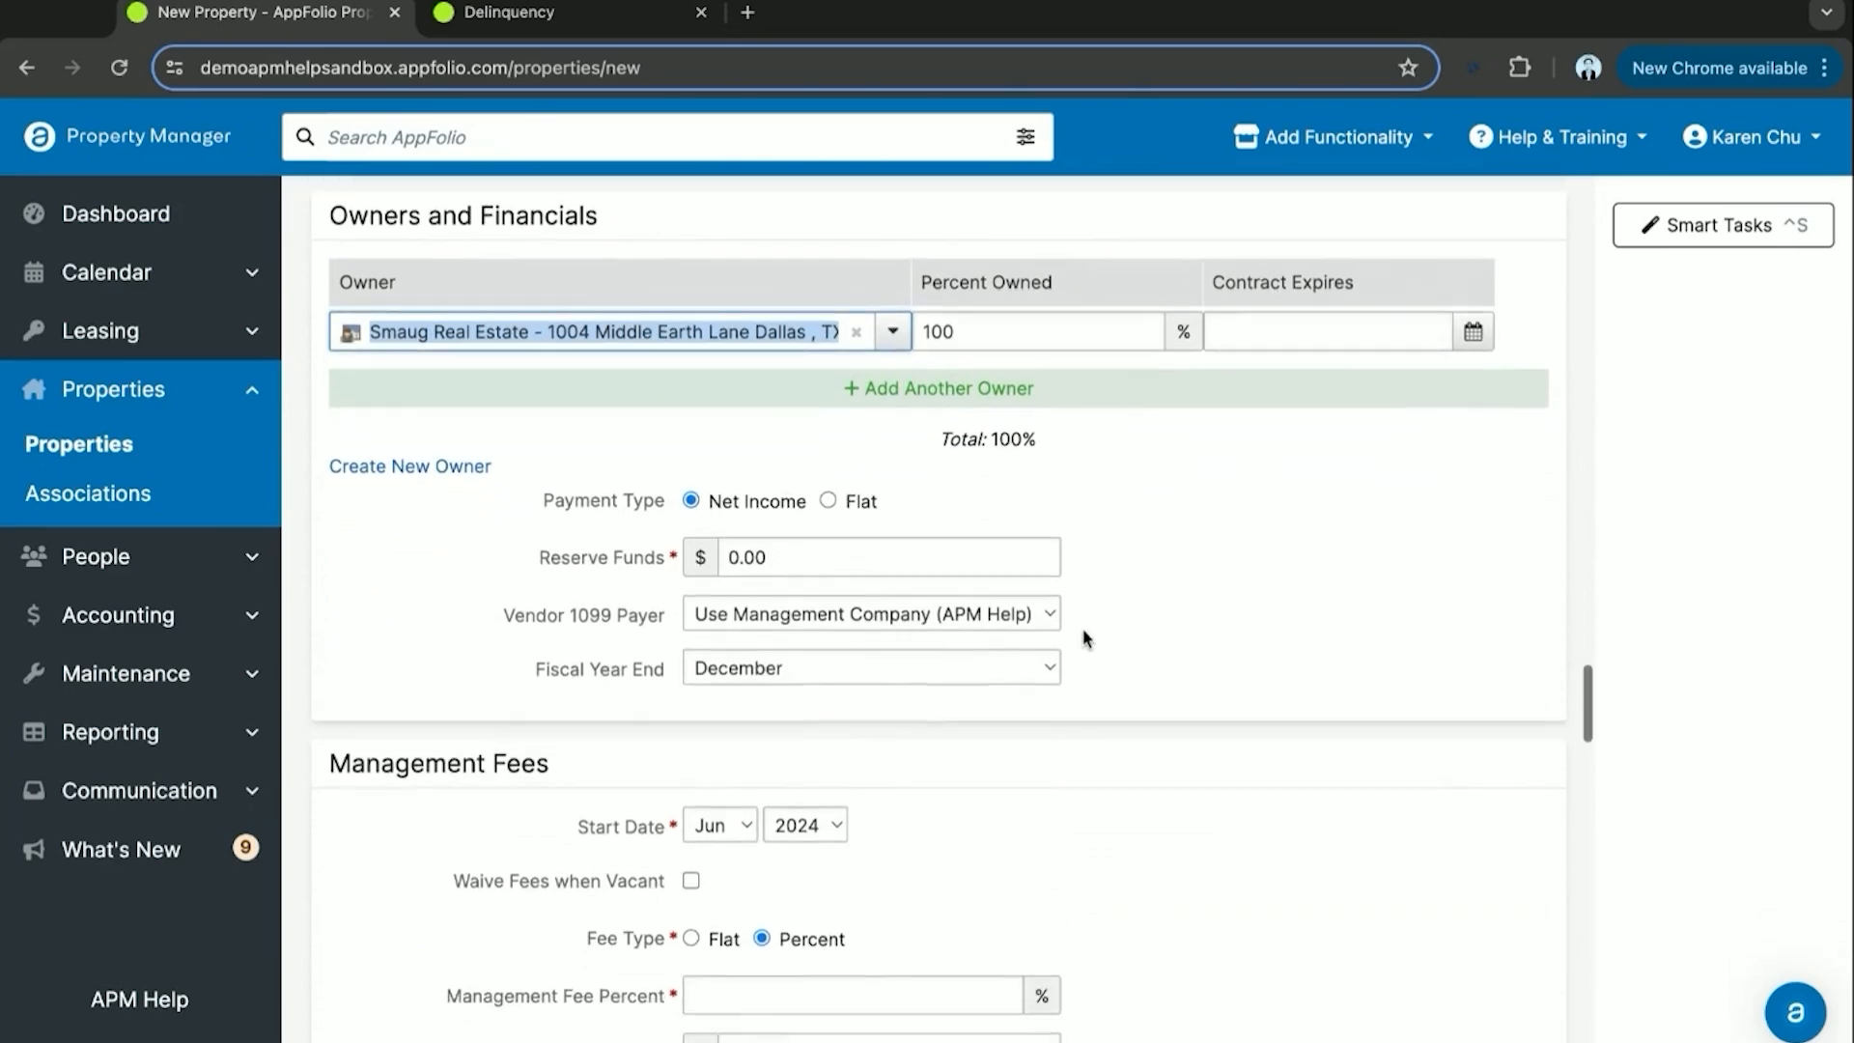
click(571, 607)
triple_click(572, 609)
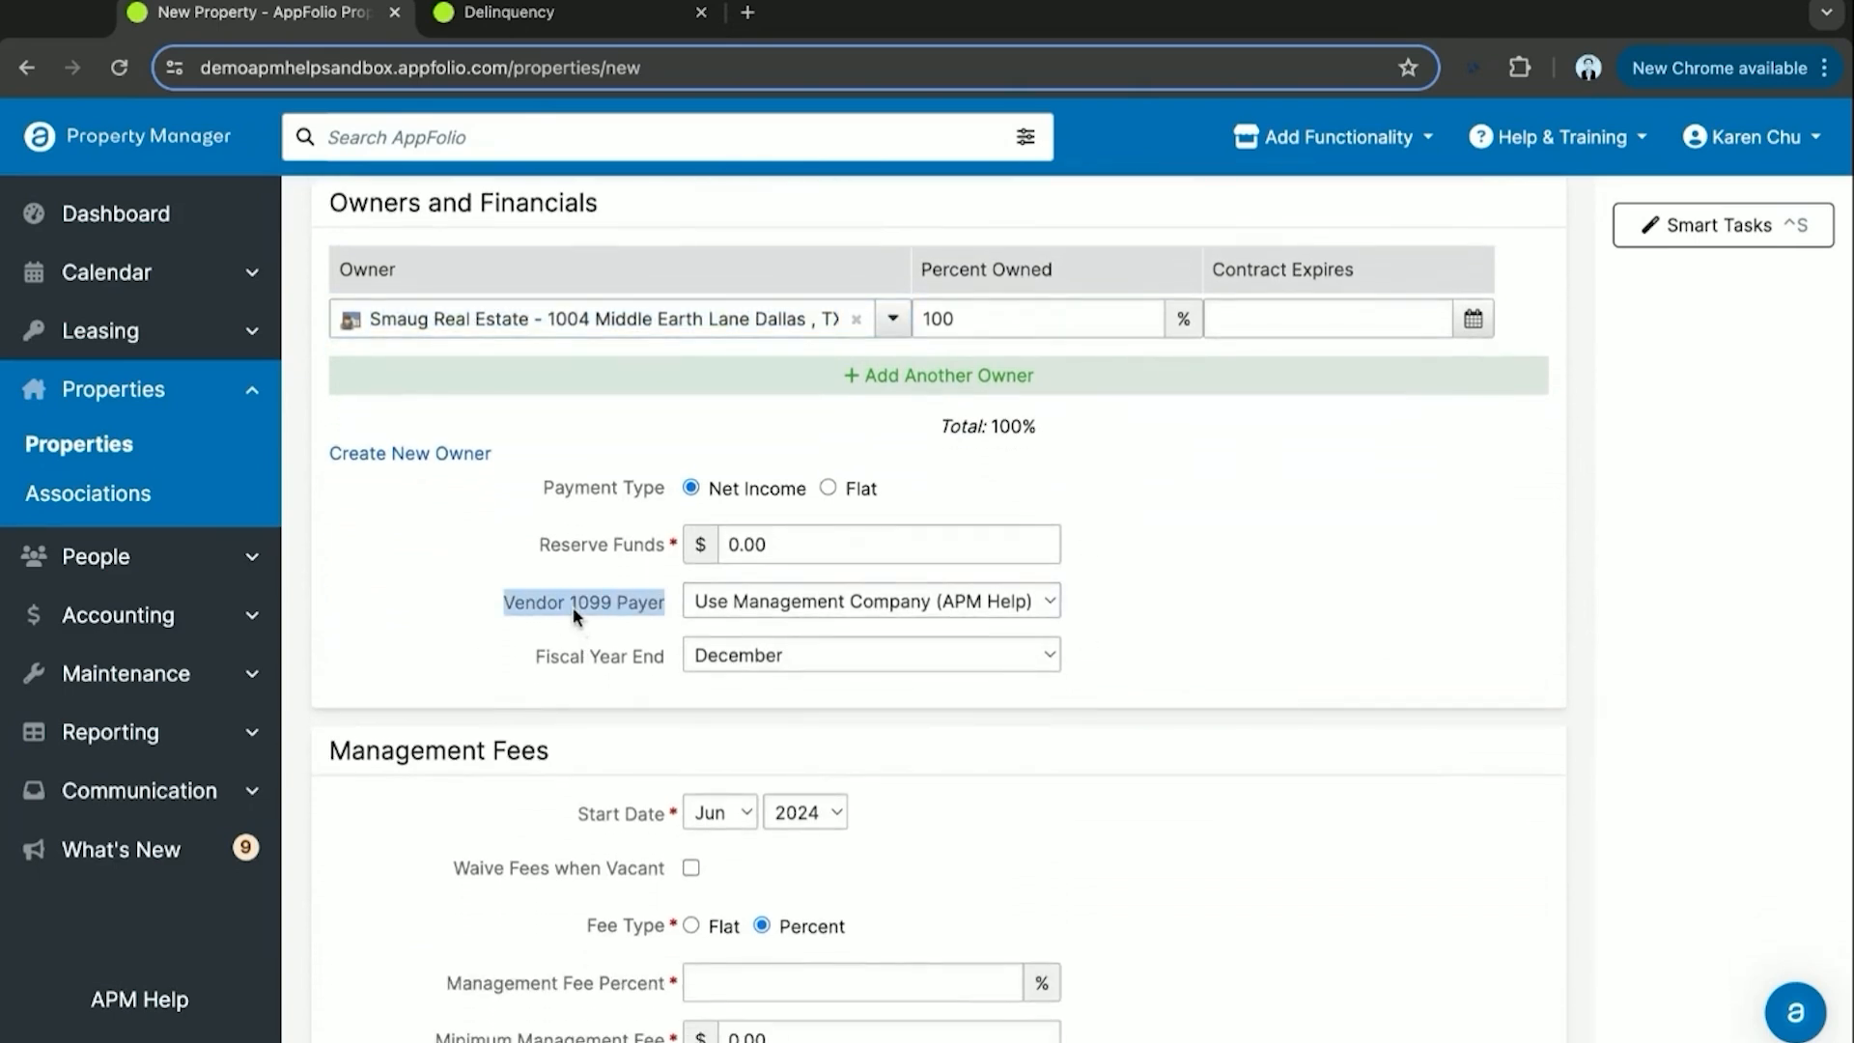
click(517, 718)
scroll(516, 717, down, 2)
scroll(516, 725, down, 2)
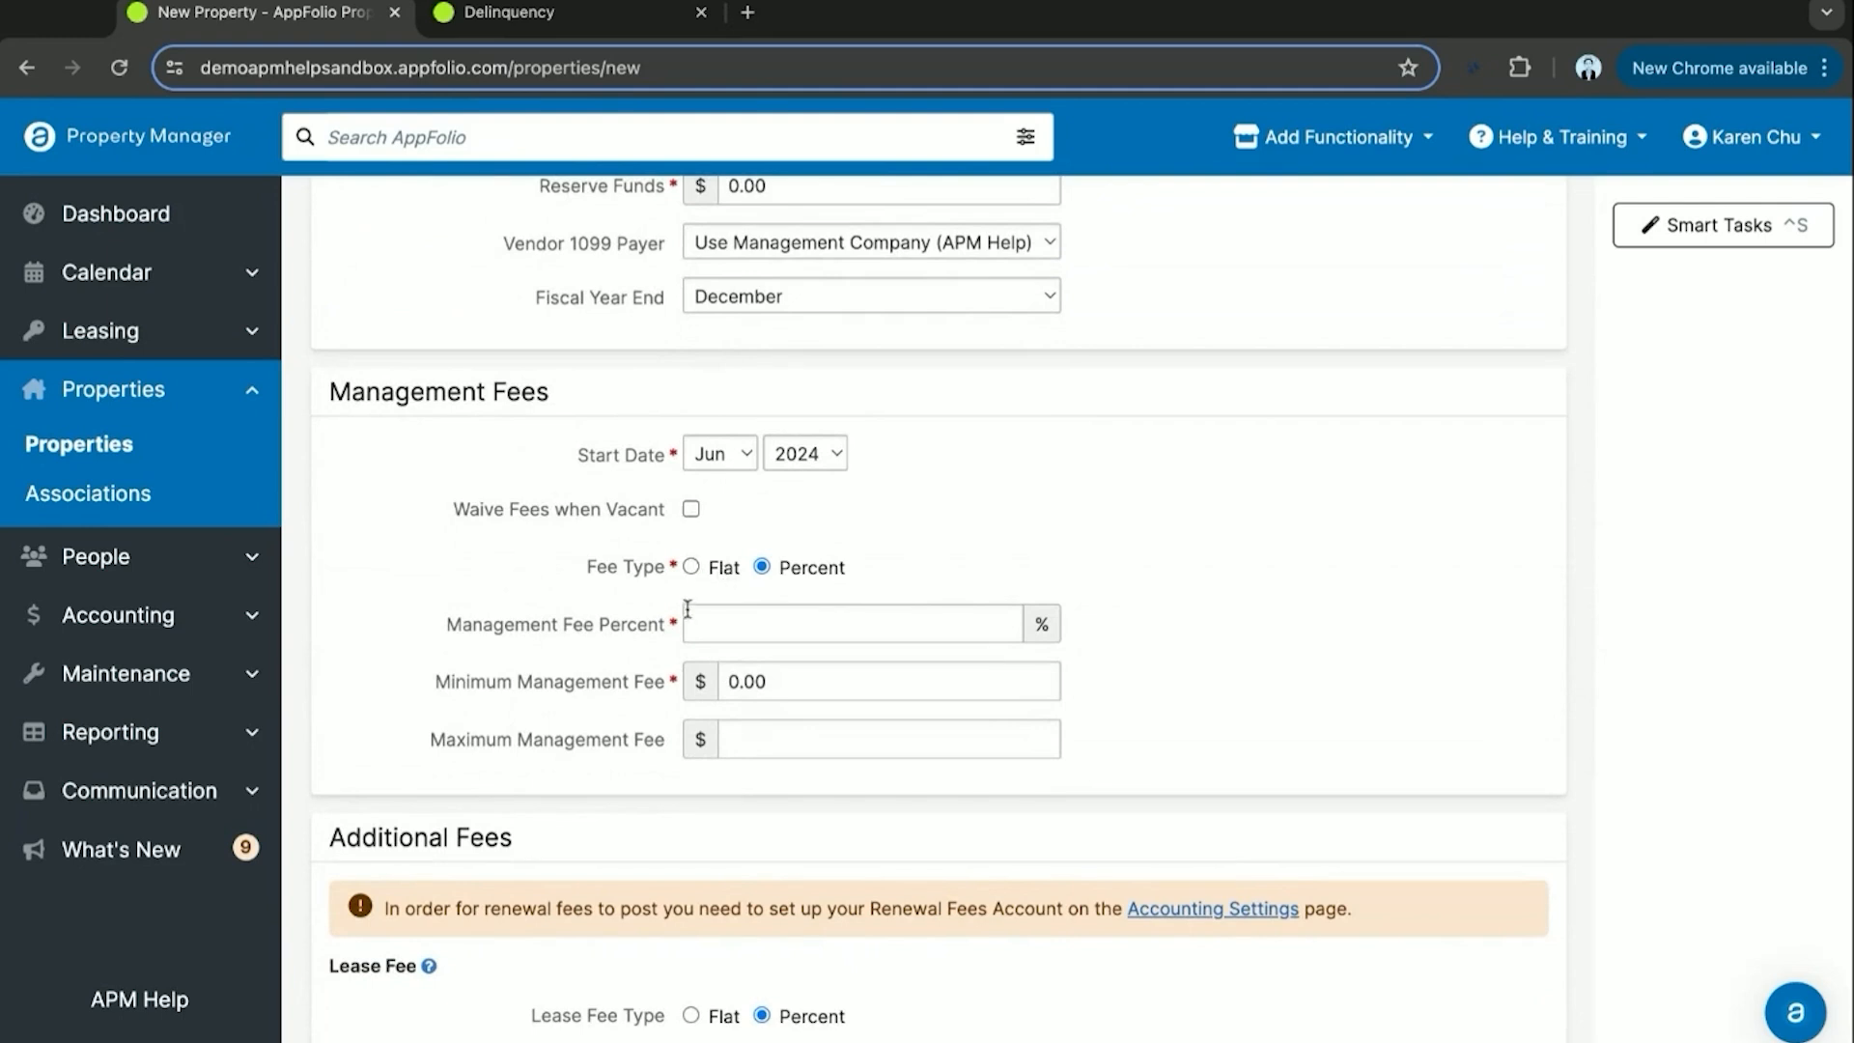
scroll(646, 636, down, 2)
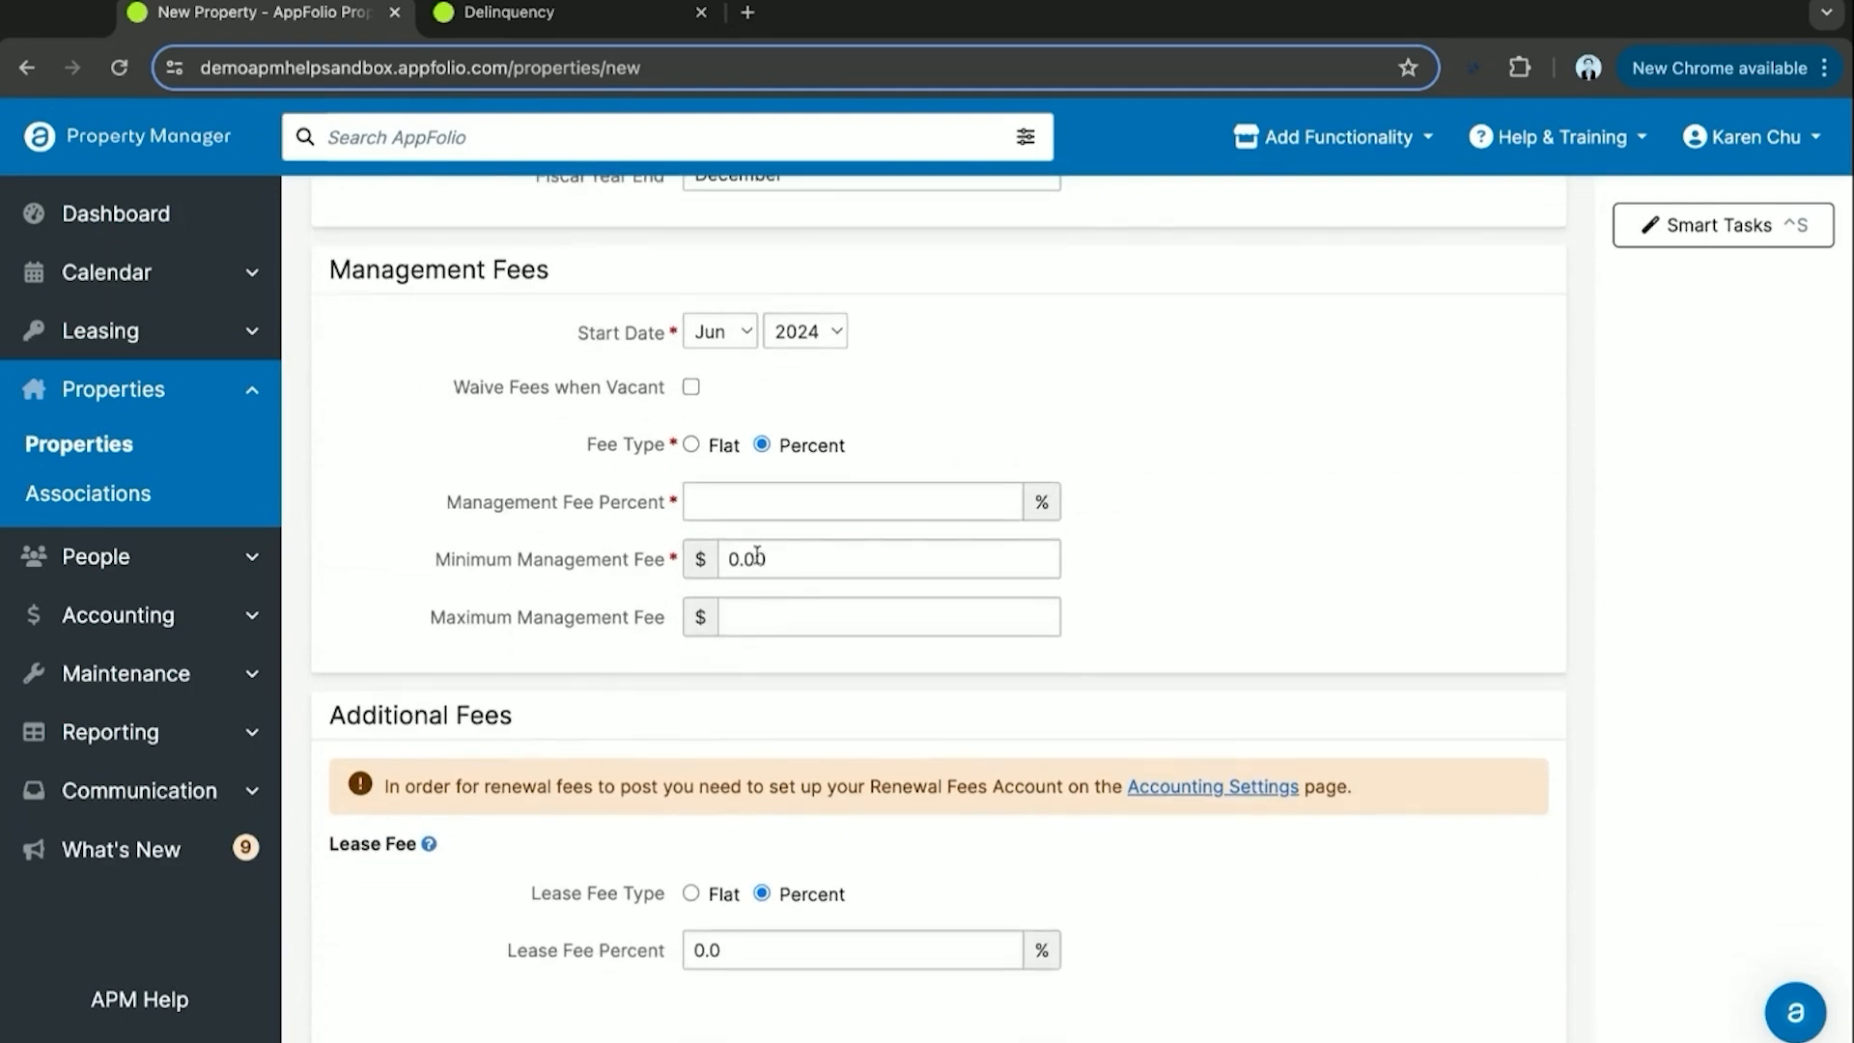
scroll(623, 628, down, 6)
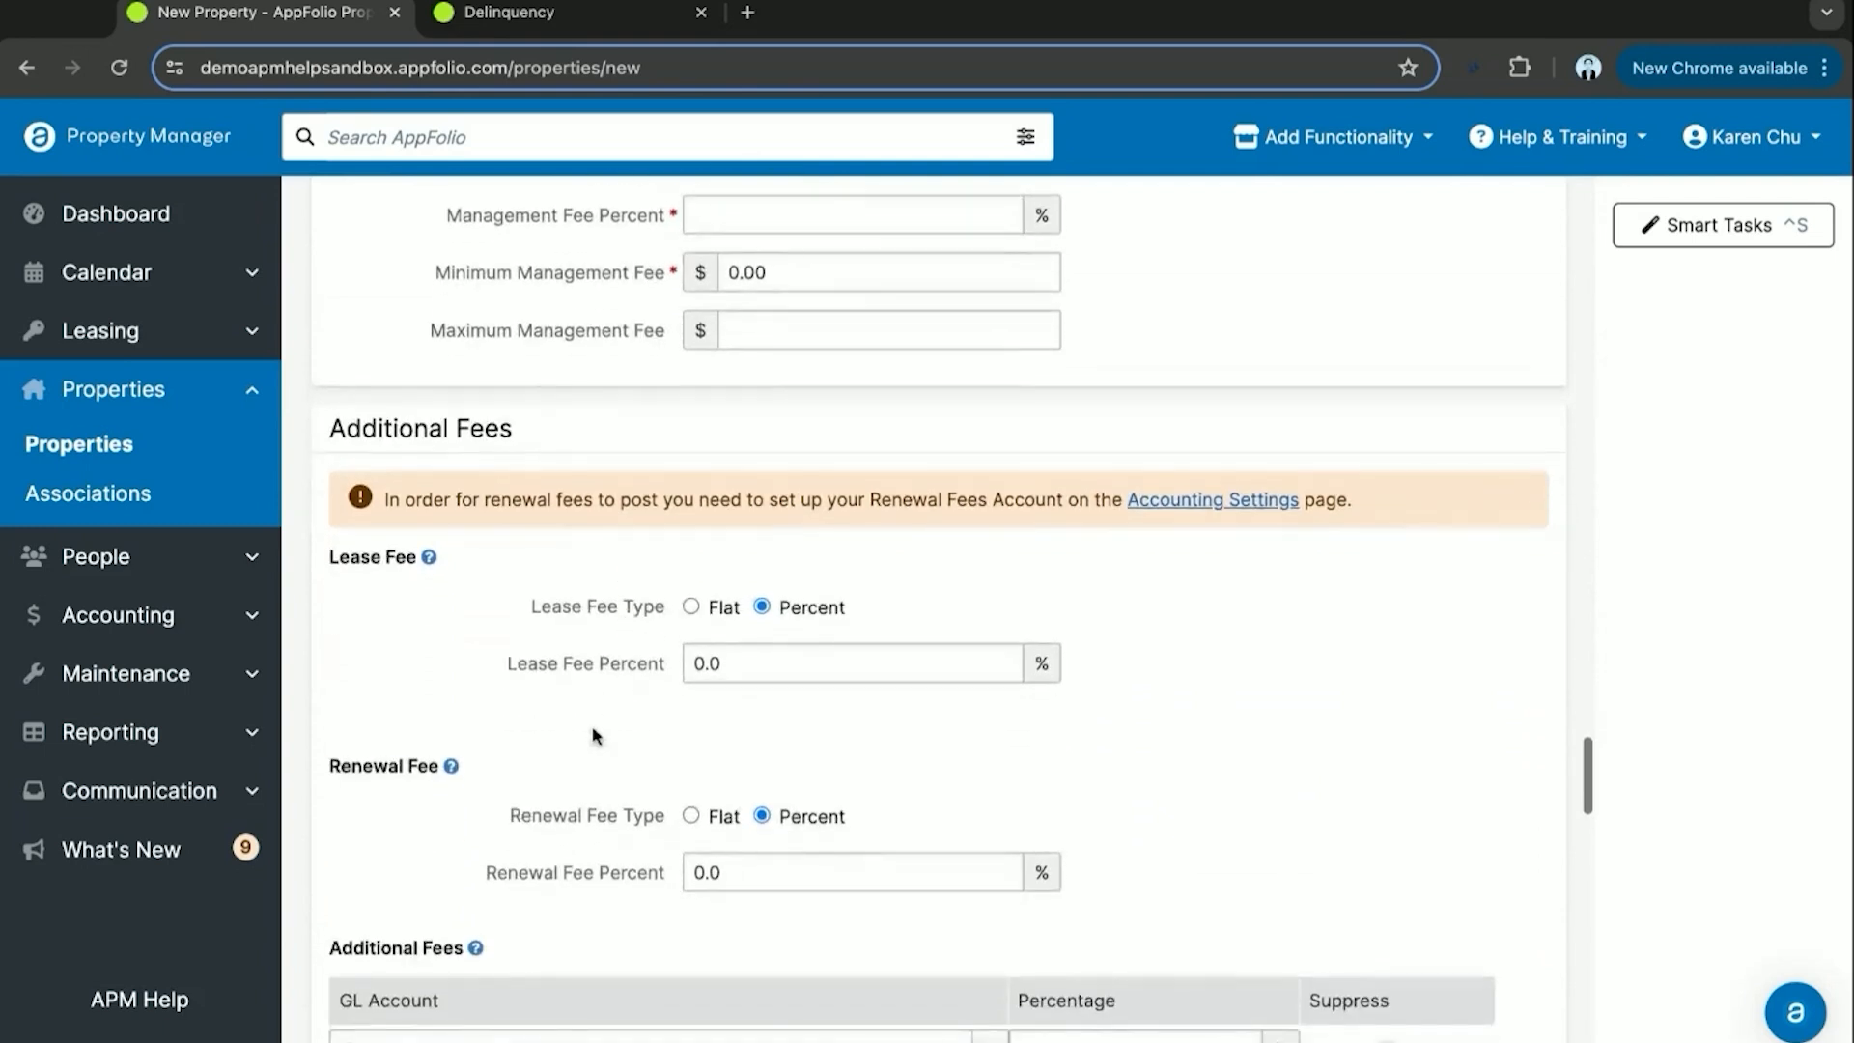
Add additional fees for the GL accounts 56100: Late Charges and 59100: Application Fees.
scroll(616, 626, down, 1)
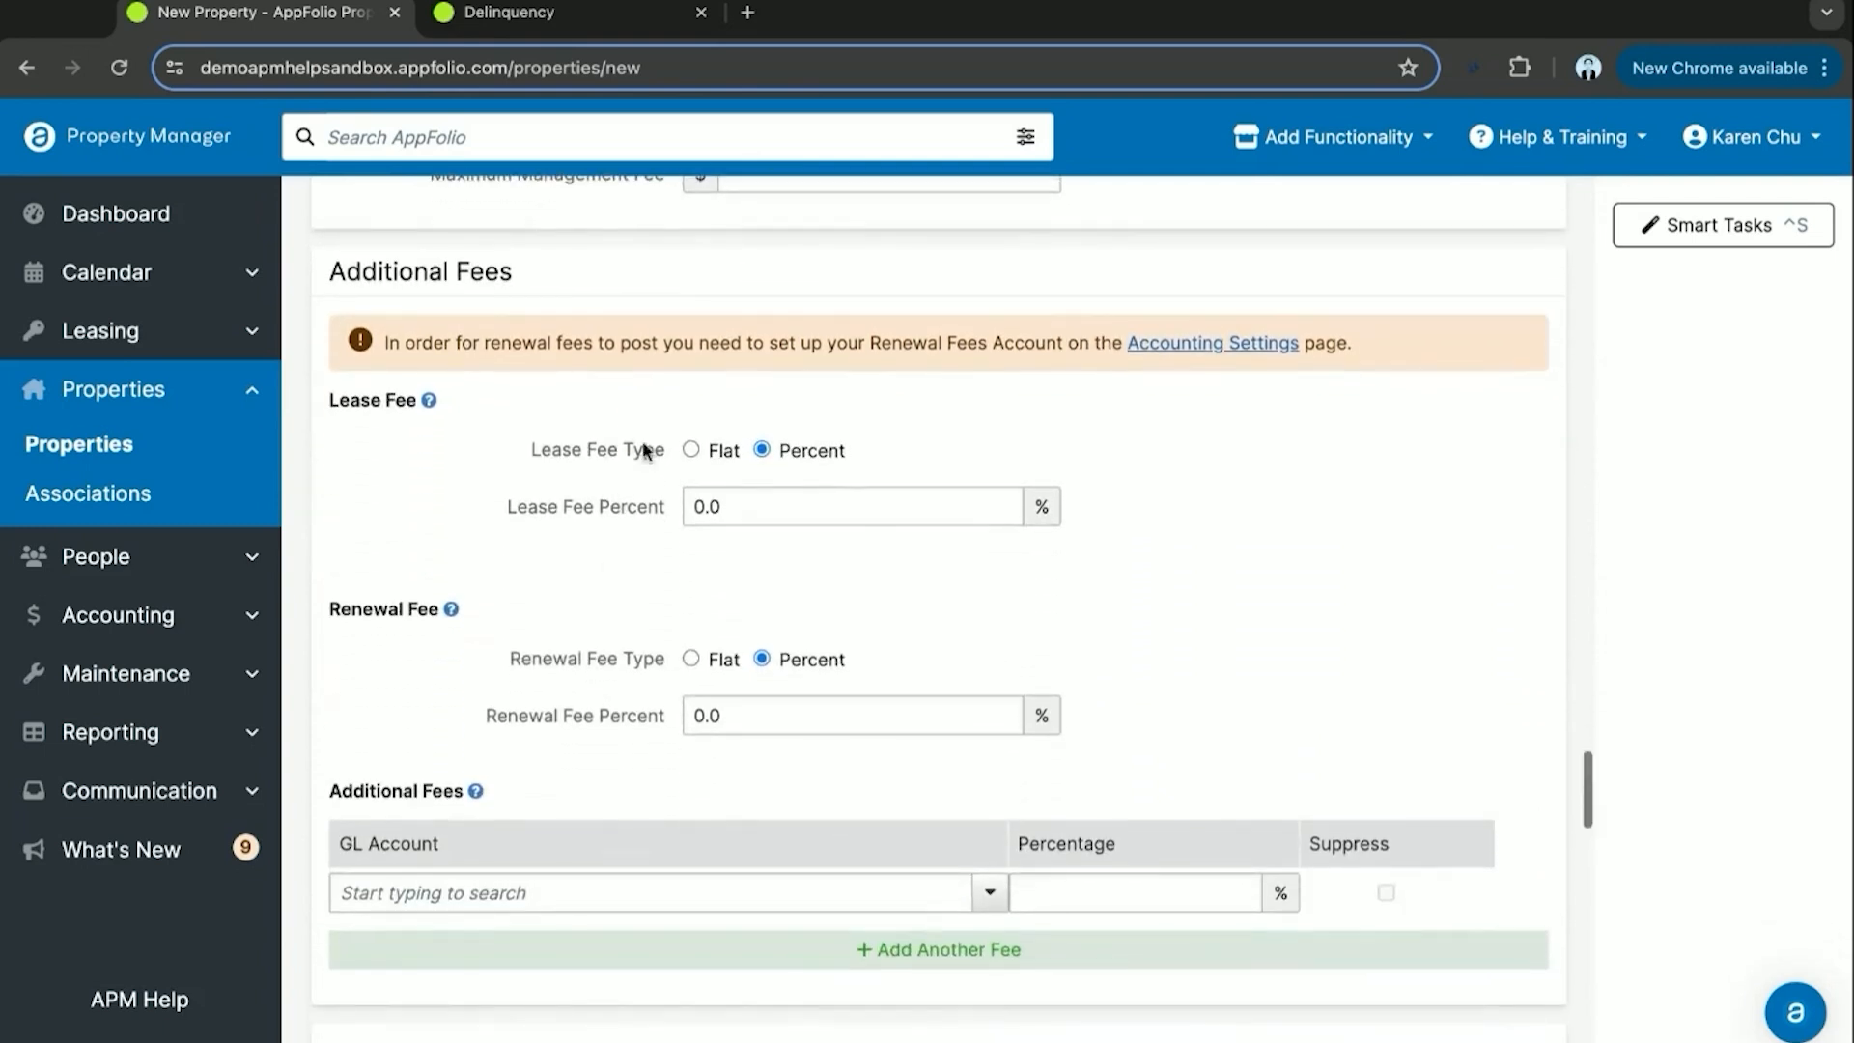
click(734, 890)
text(late)
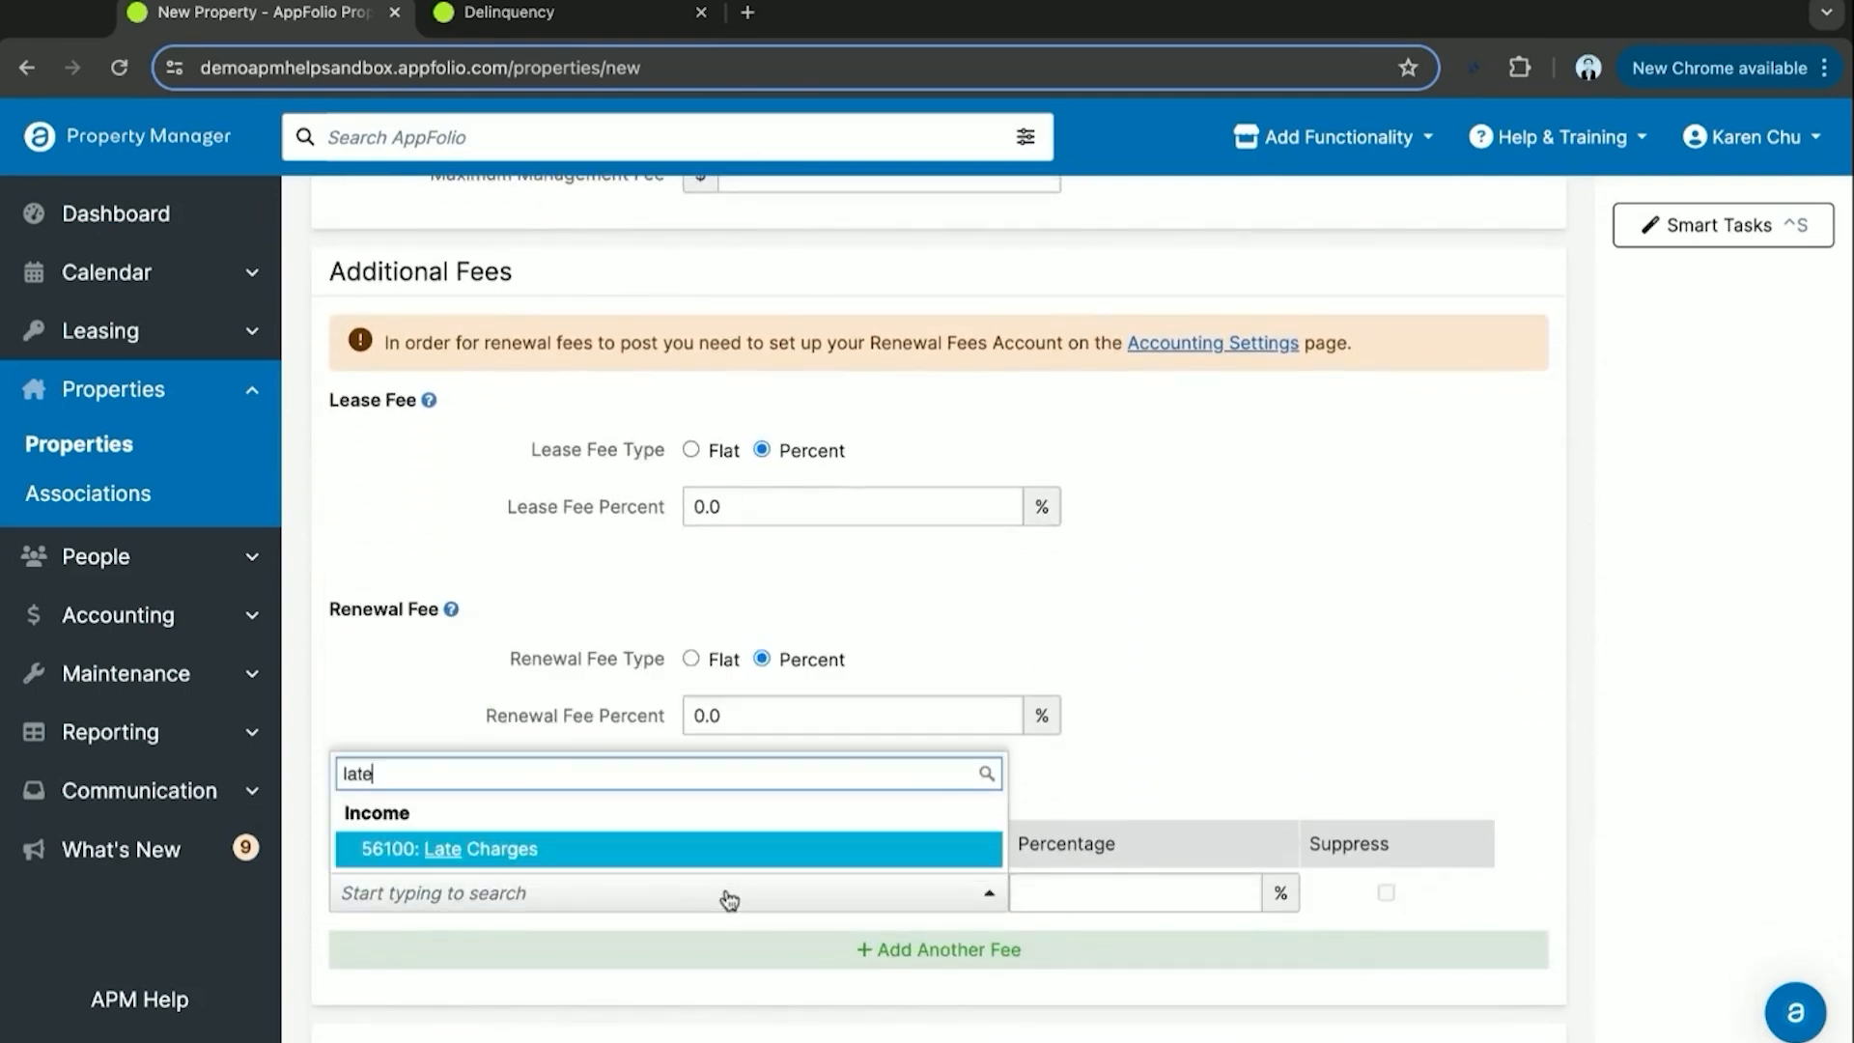
key(Return)
click(761, 961)
text(applic)
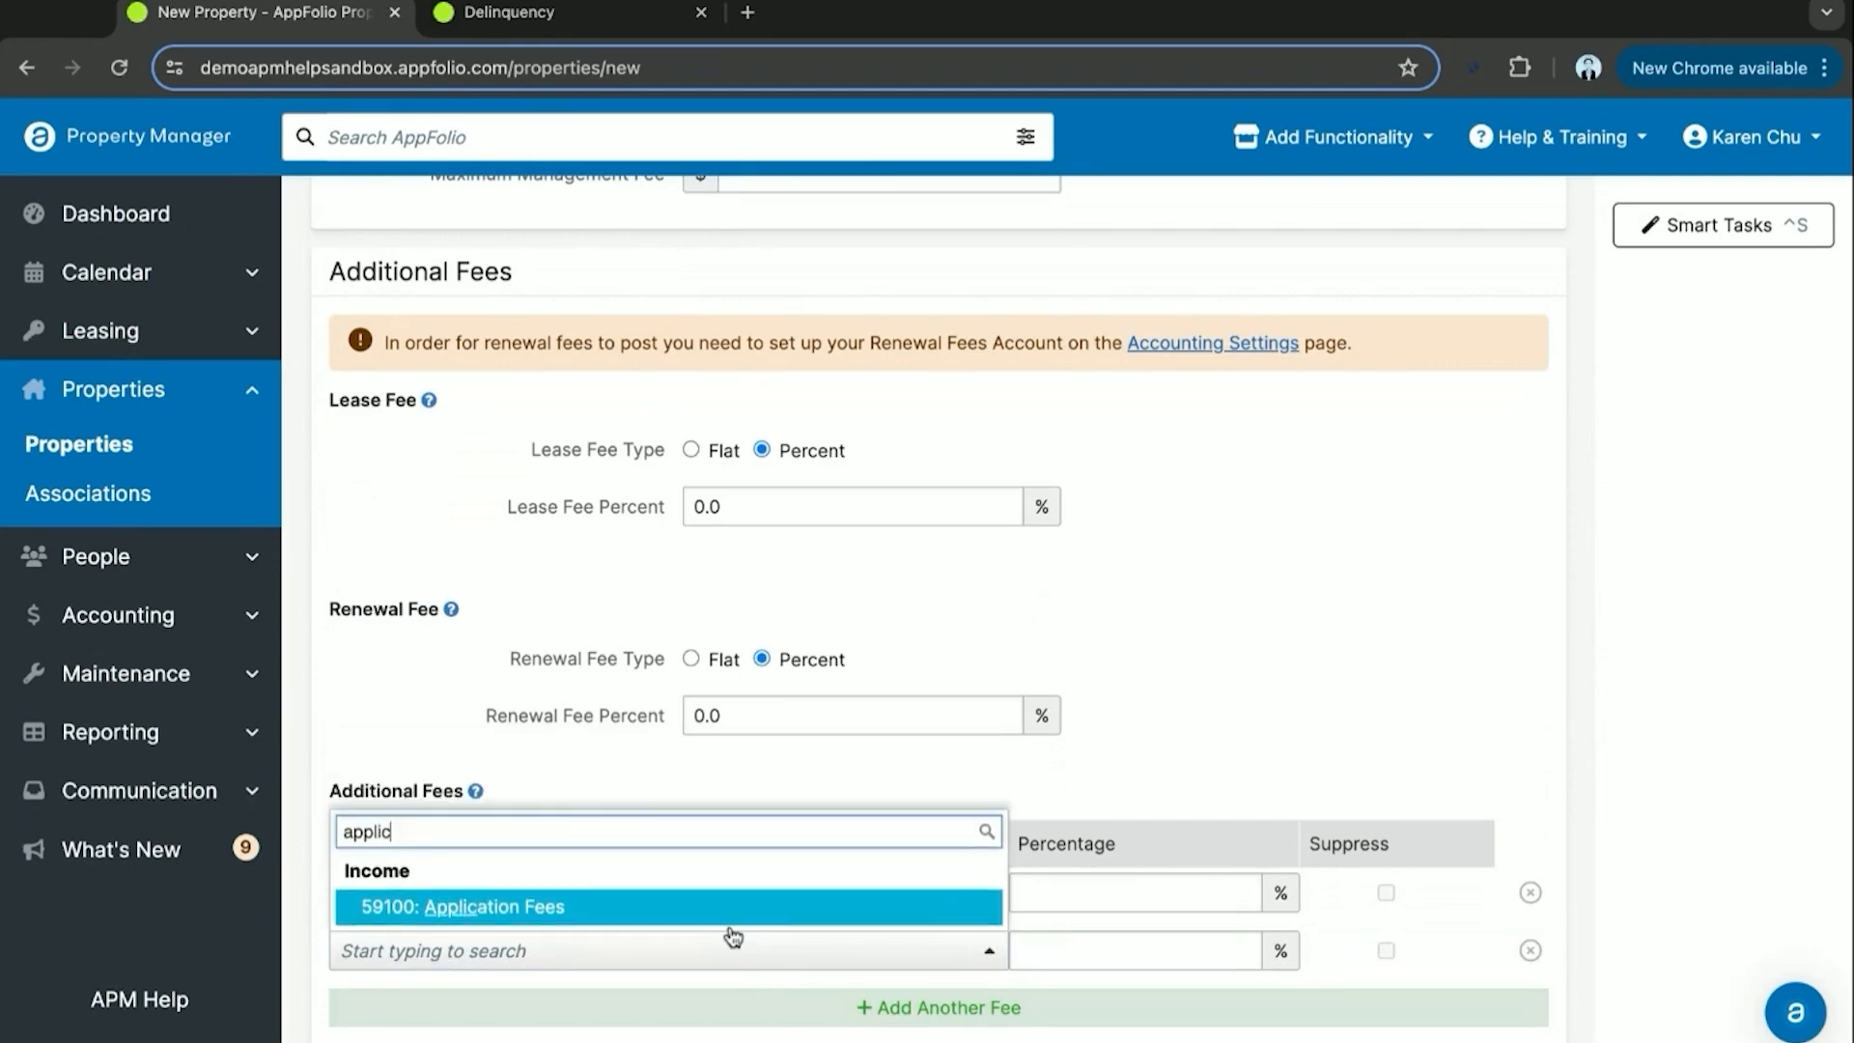
key(Return)
Set both the Late Charges and Application Fees percentages to 100 and suppress both fees.
click(1140, 888)
text(100)
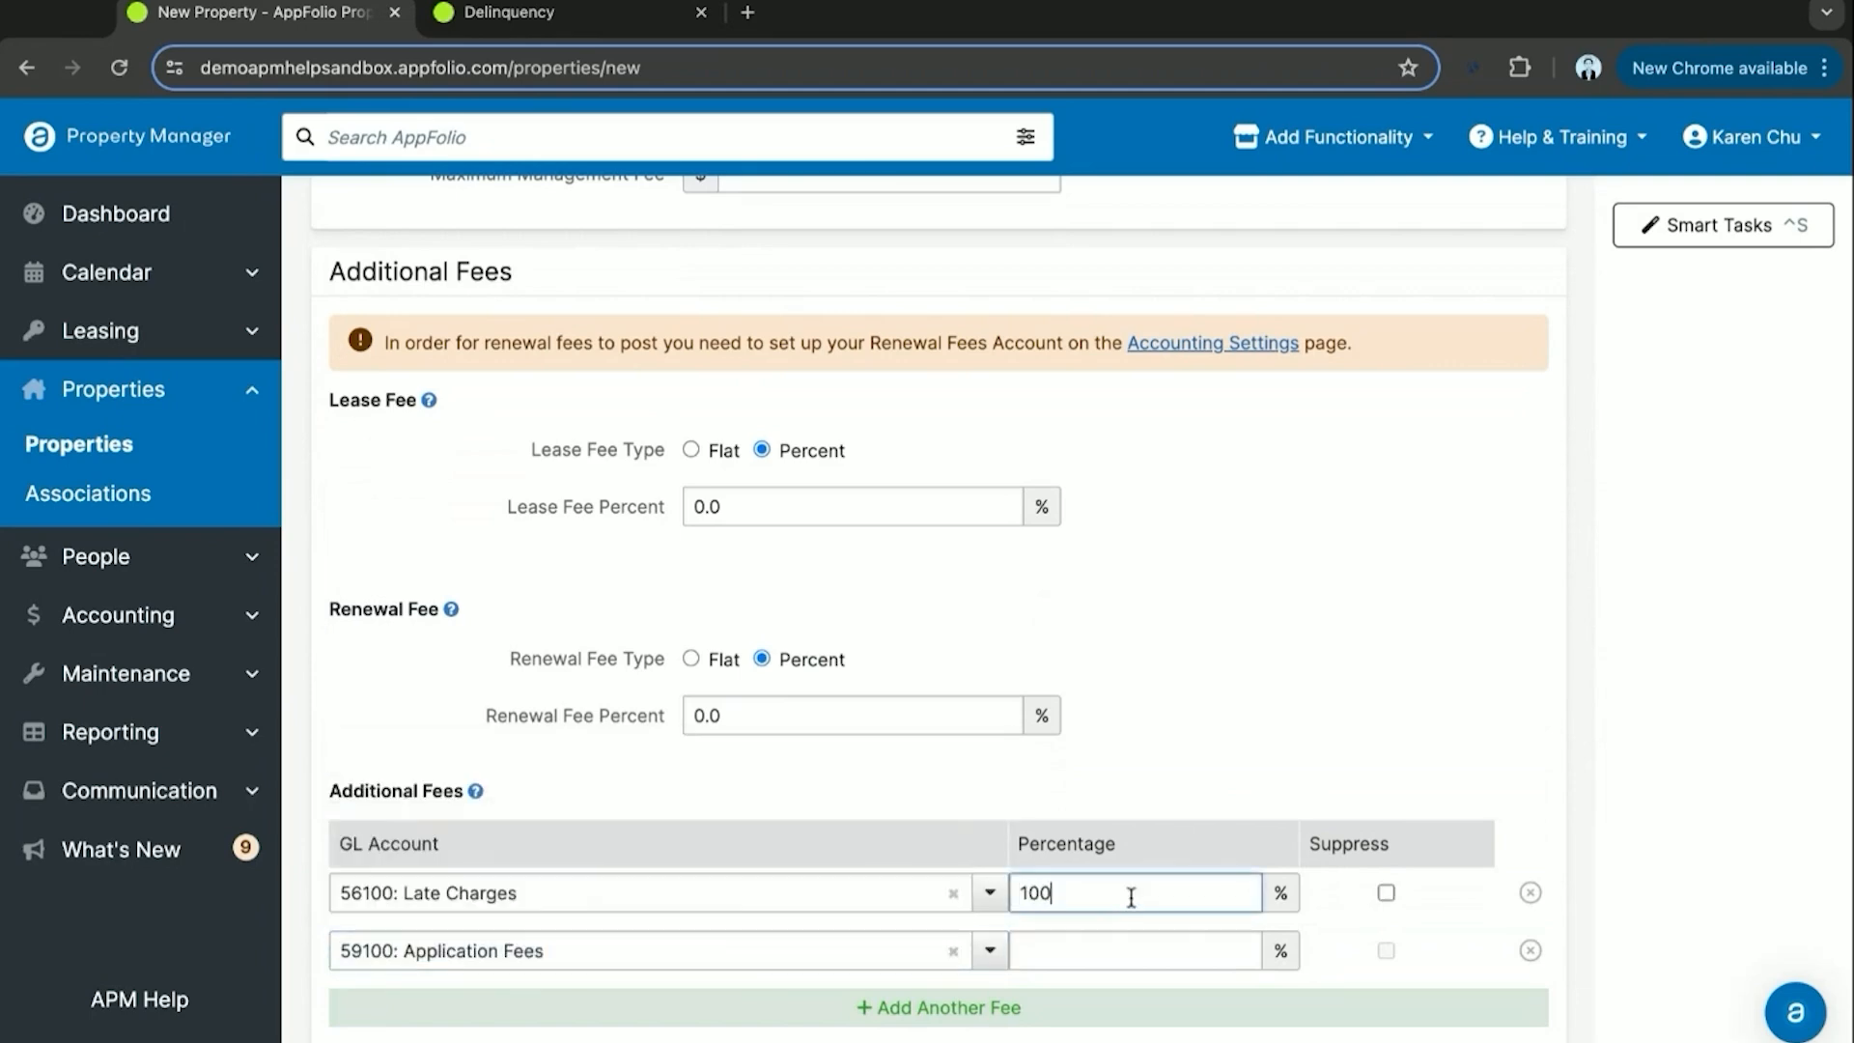
click(1142, 943)
text(100)
click(1386, 891)
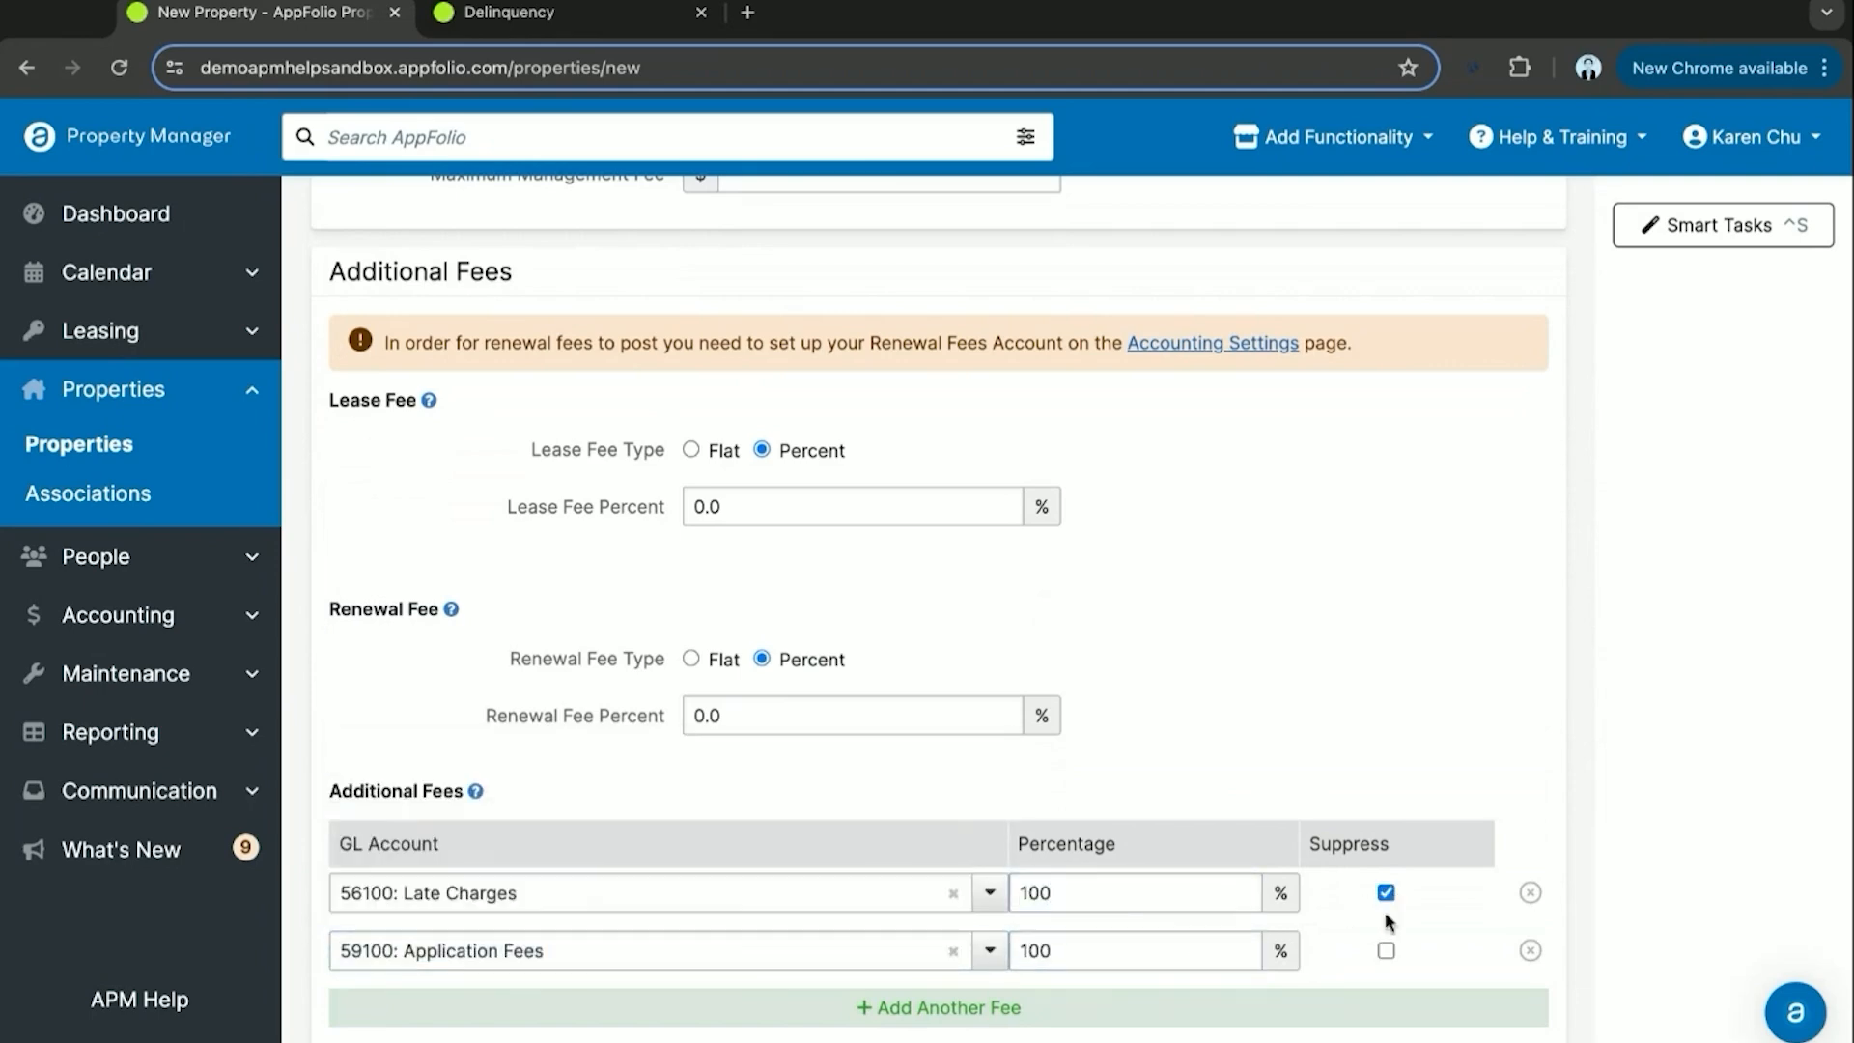
click(1386, 950)
Examine the new property's late fee policy, budget variance threshold and maintenance information fields.
scroll(873, 921, down, 6)
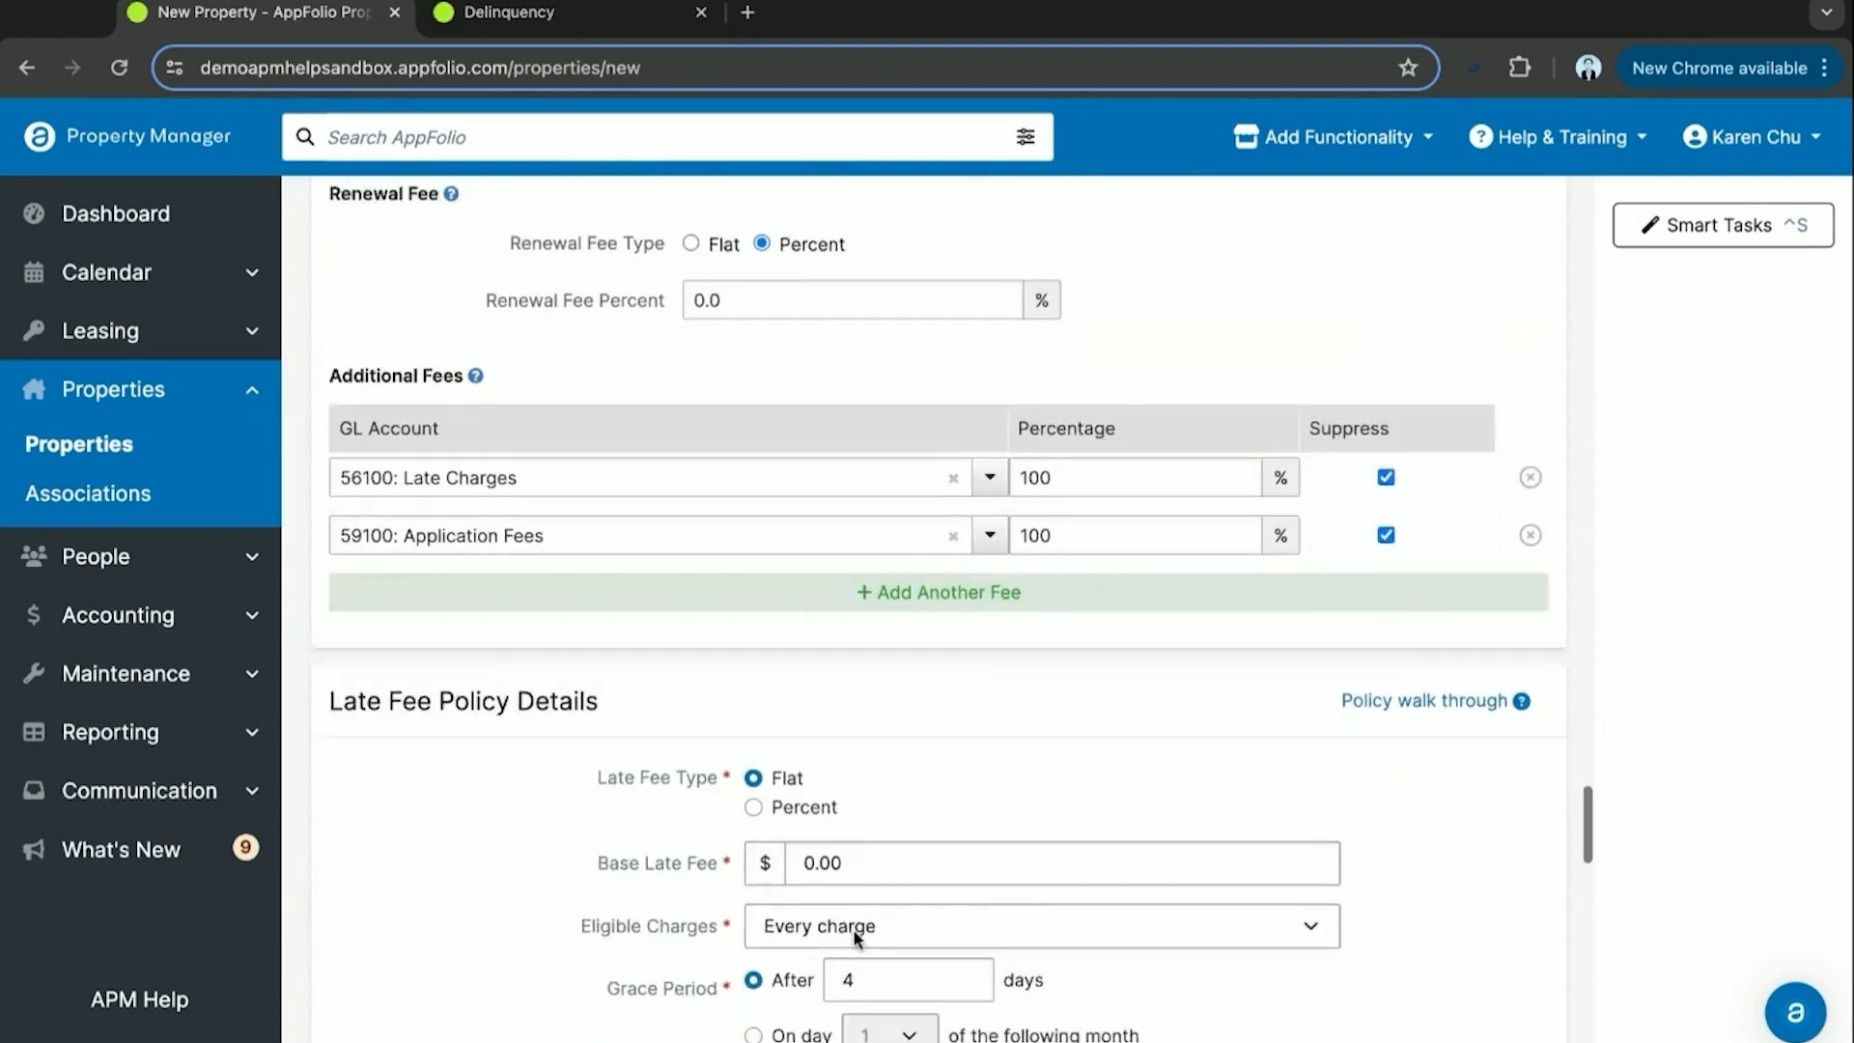
scroll(575, 925, down, 2)
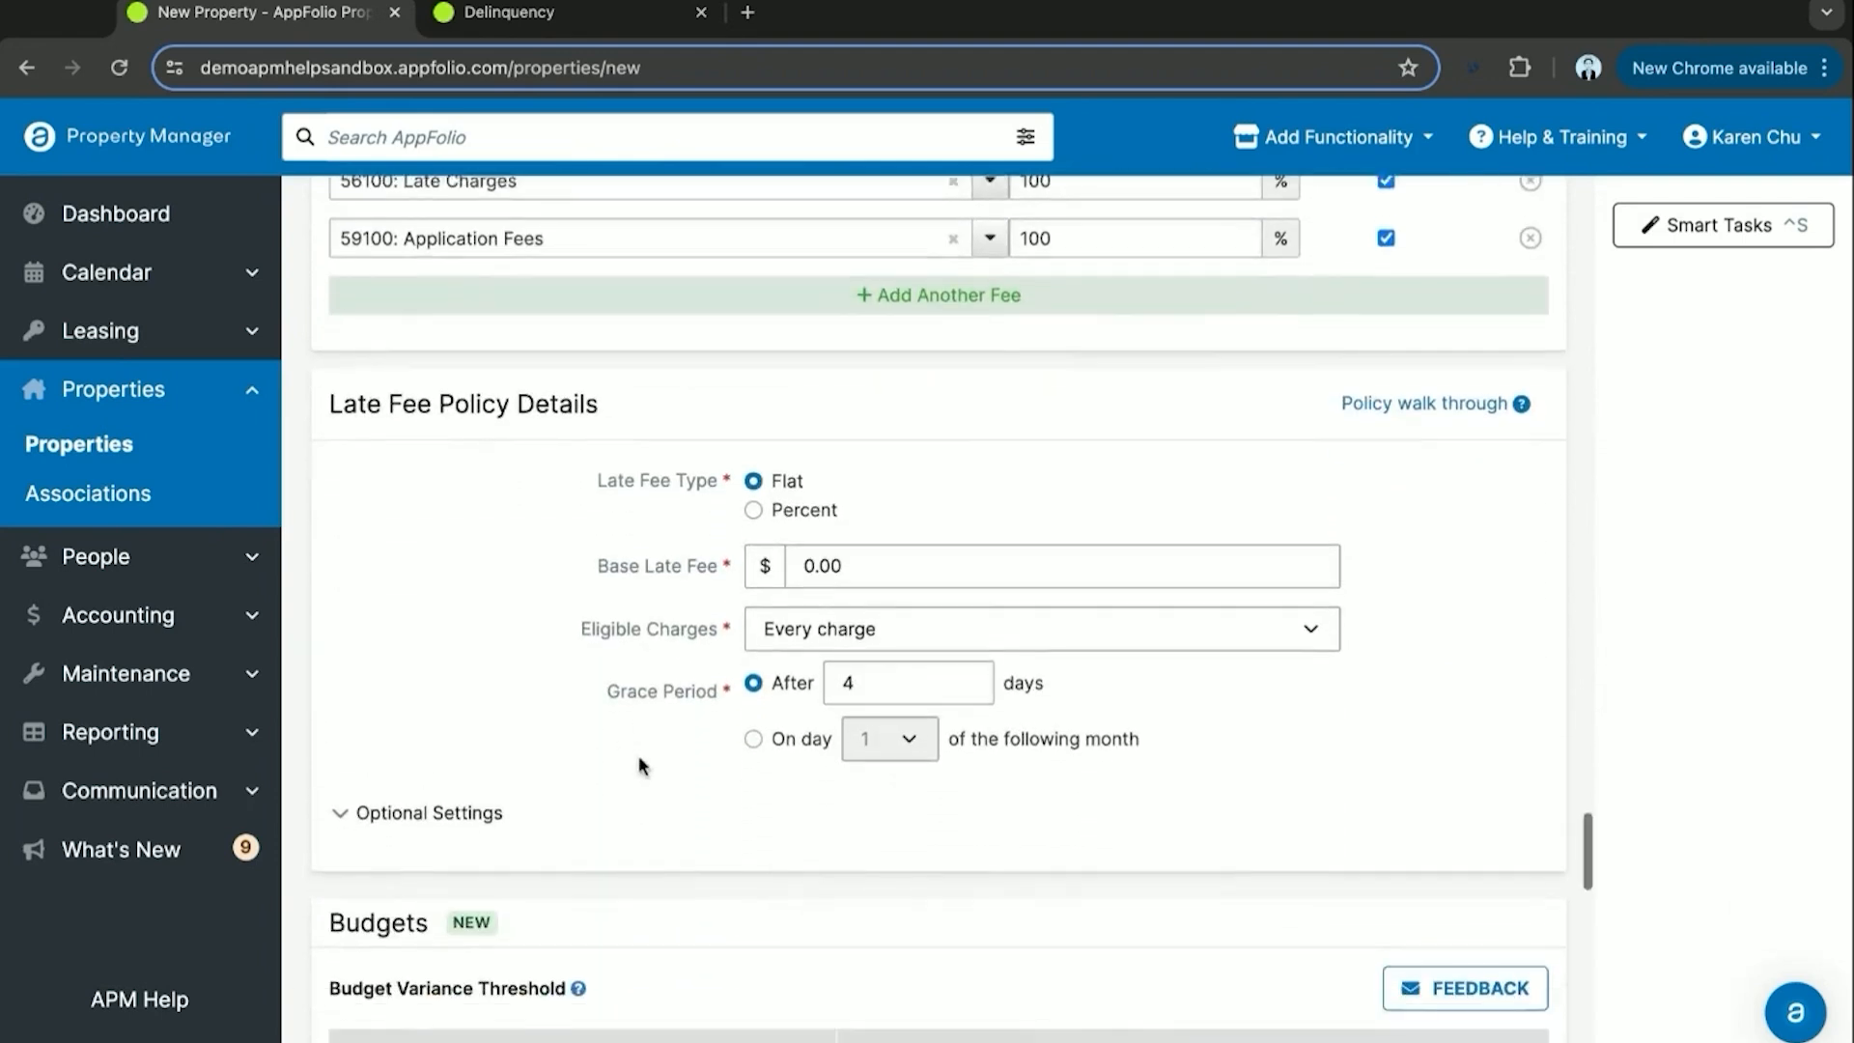
scroll(641, 676, down, 4)
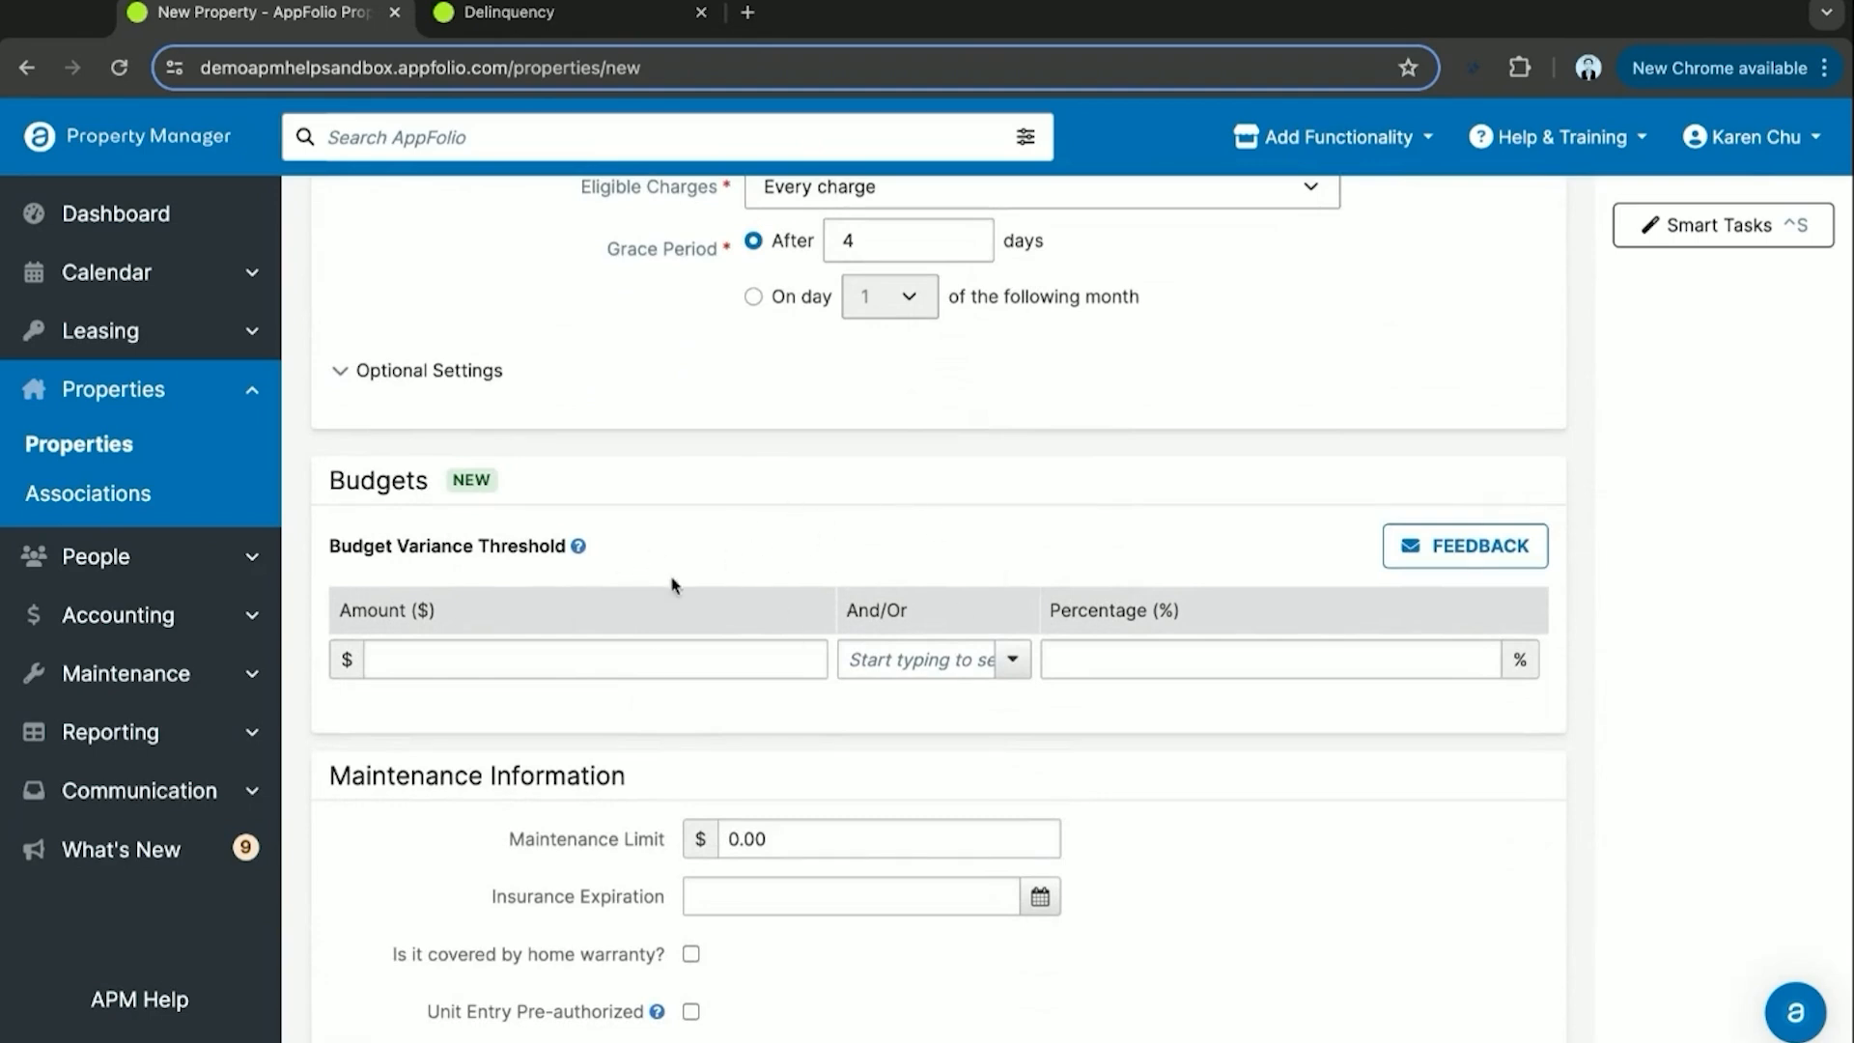
scroll(676, 589, down, 3)
scroll(521, 705, down, 2)
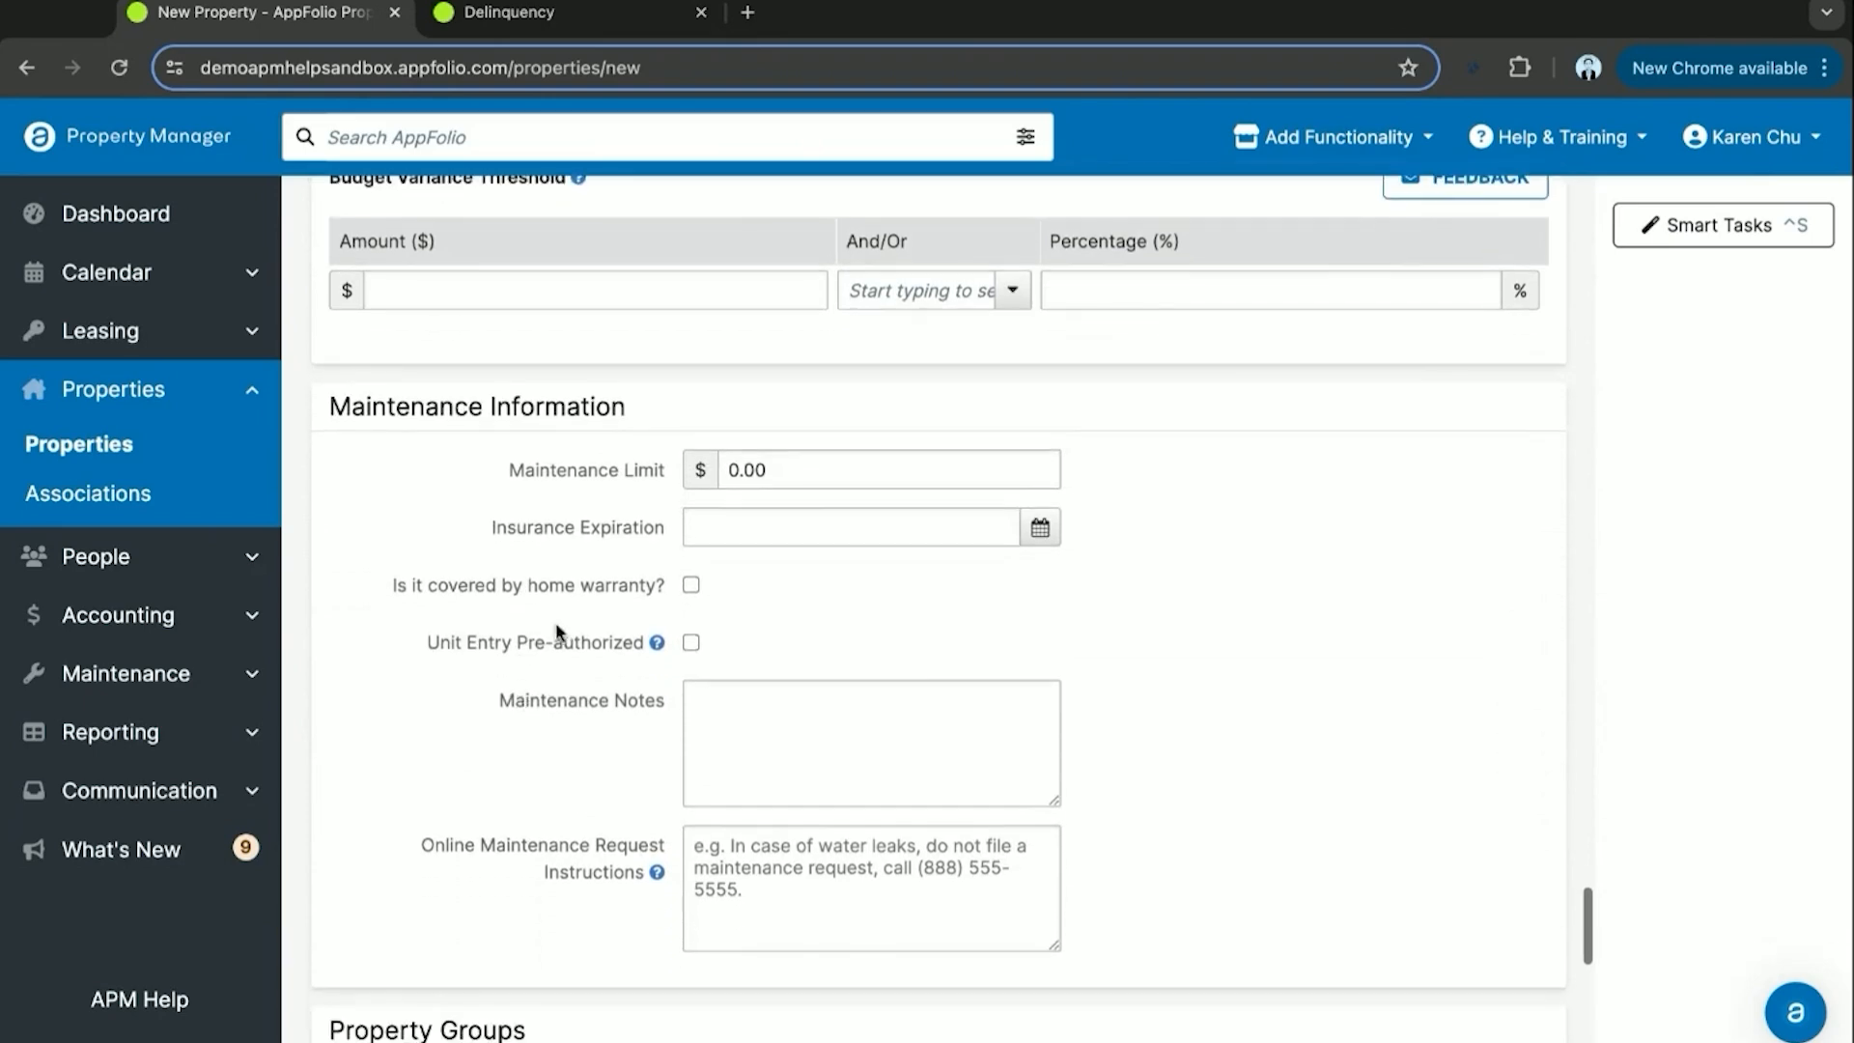
Browse the bank accounts available as the operating and escrow account for 1150: Operating Cash.
scroll(563, 679, down, 5)
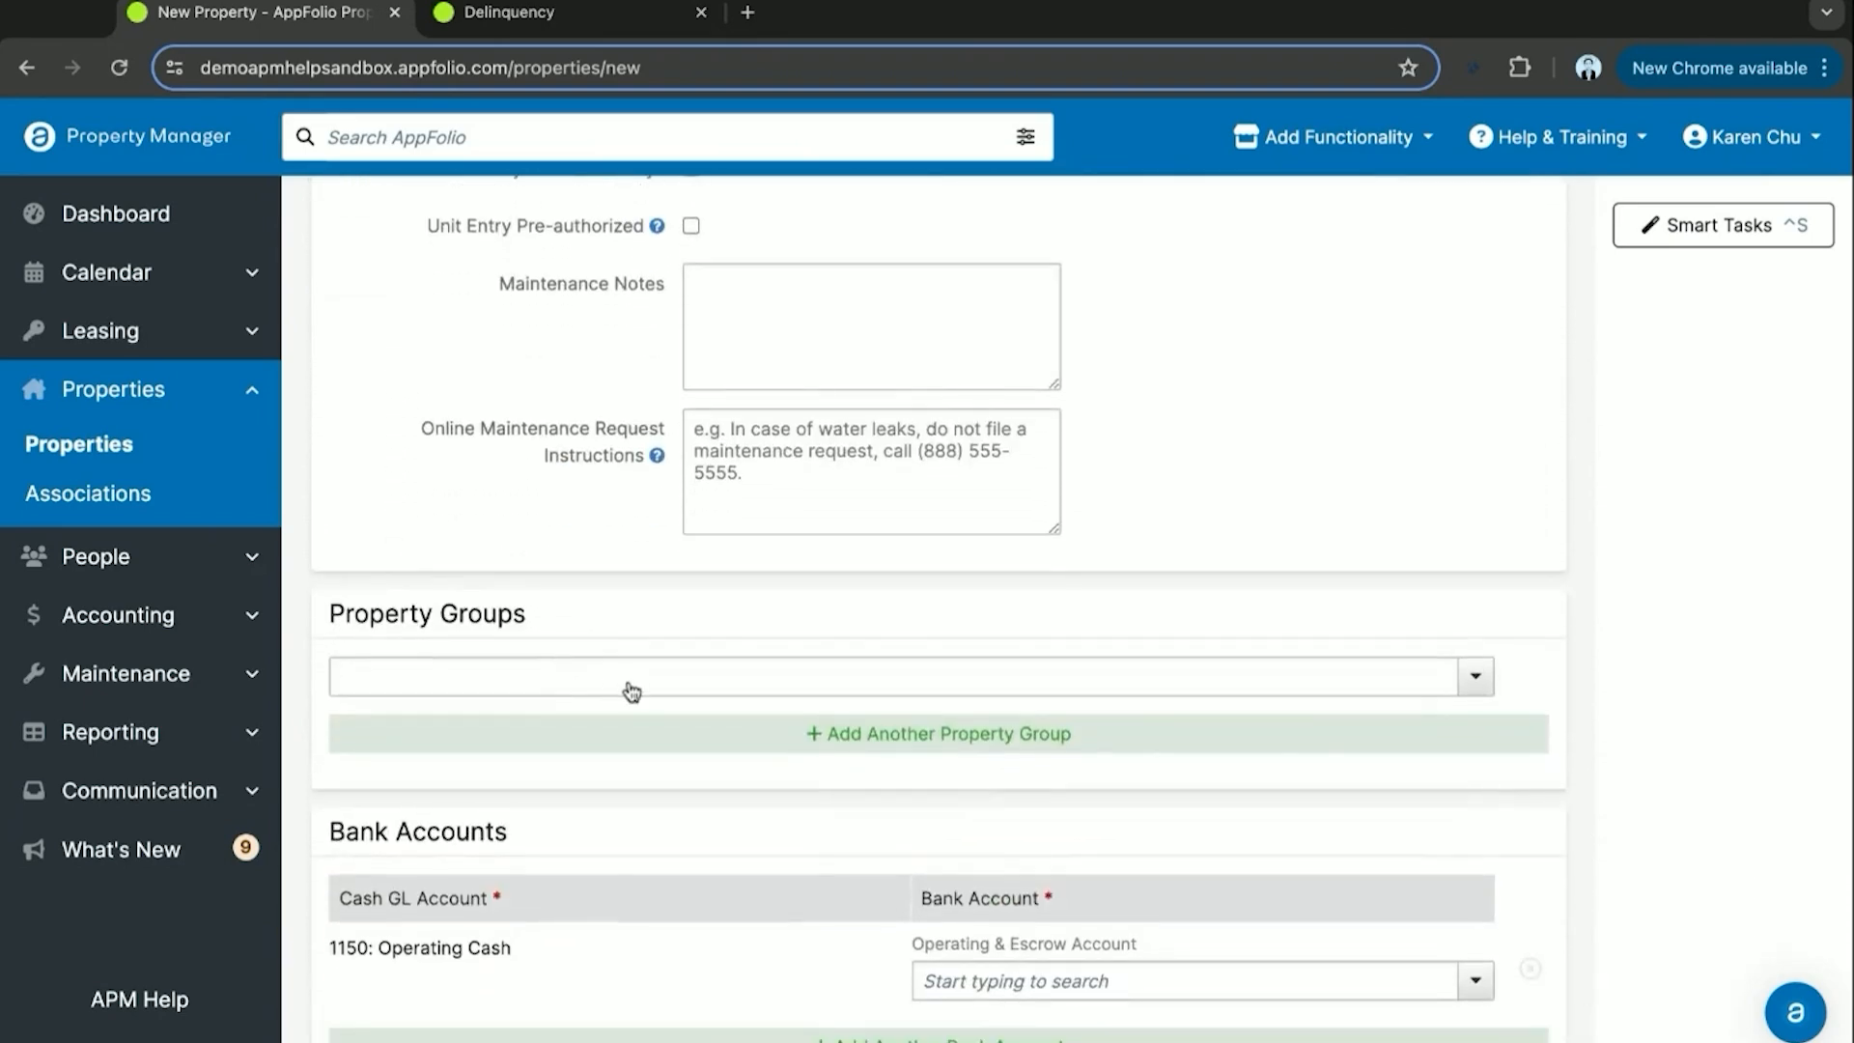
click(1059, 981)
scroll(1057, 874, down, 3)
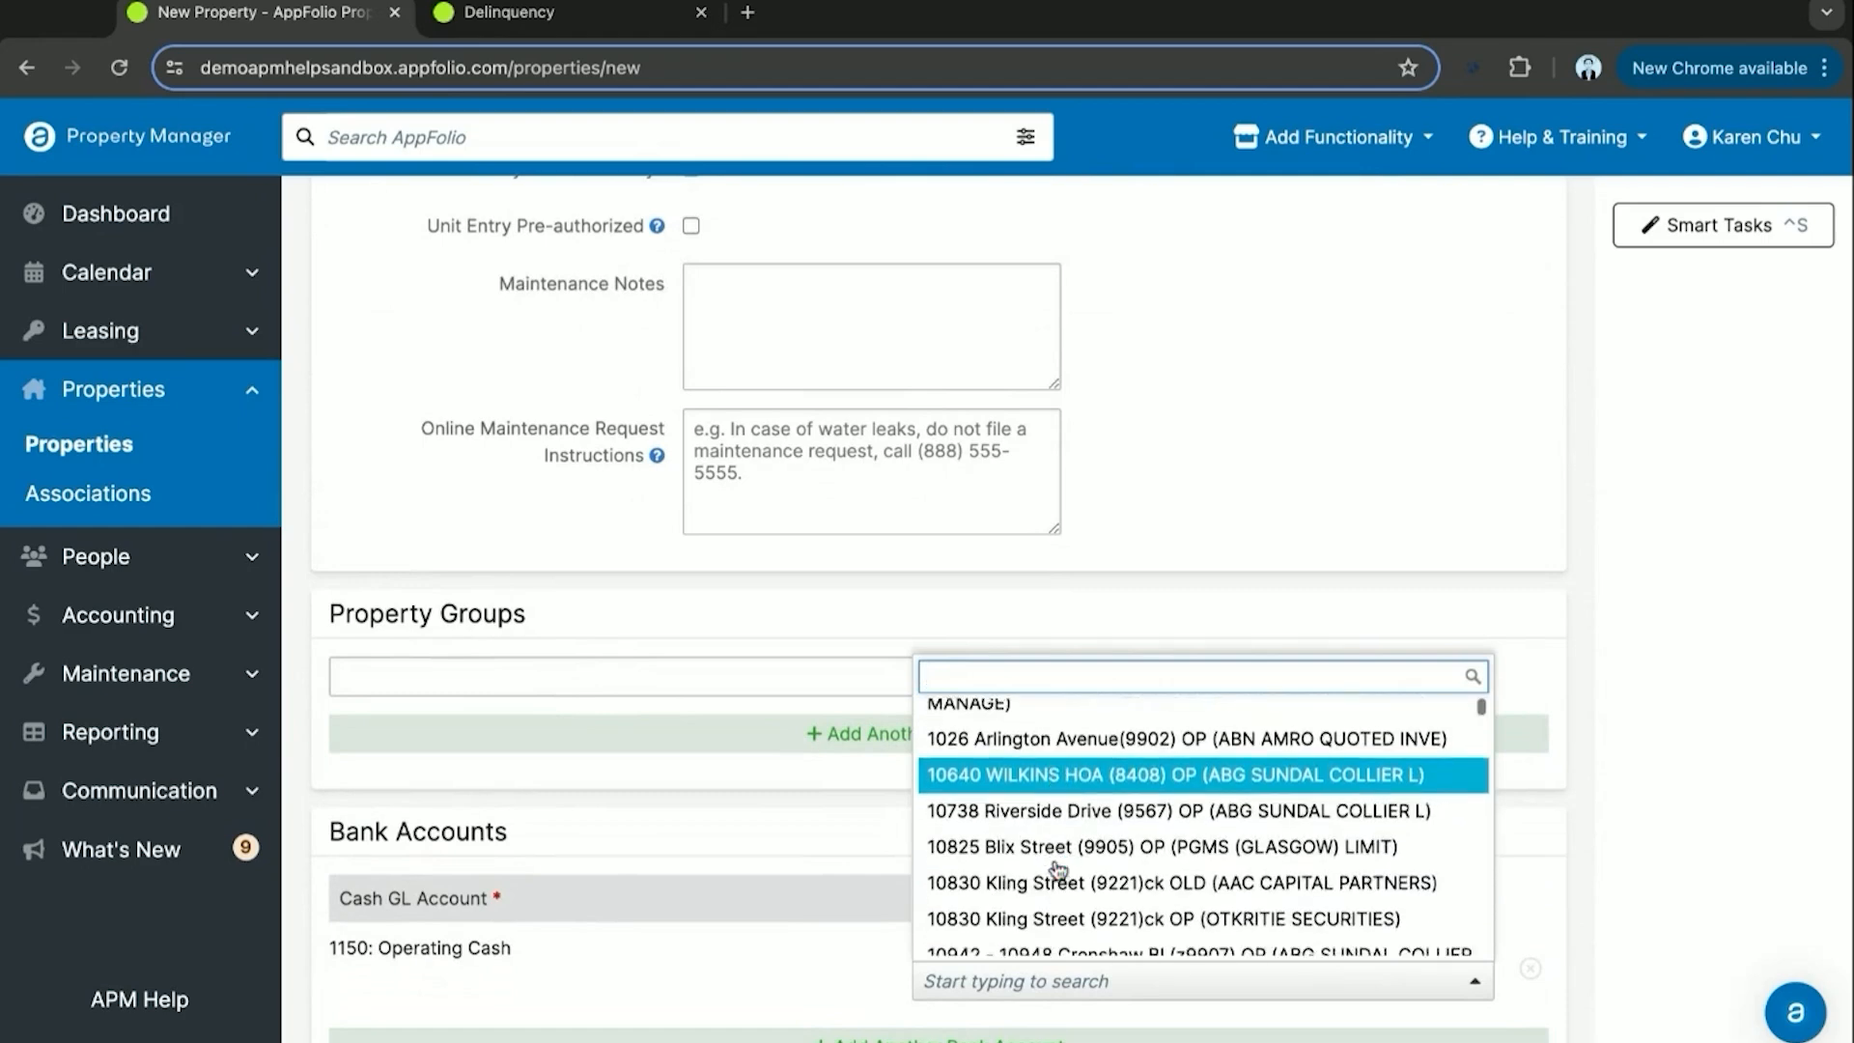
scroll(1059, 872, up, 1)
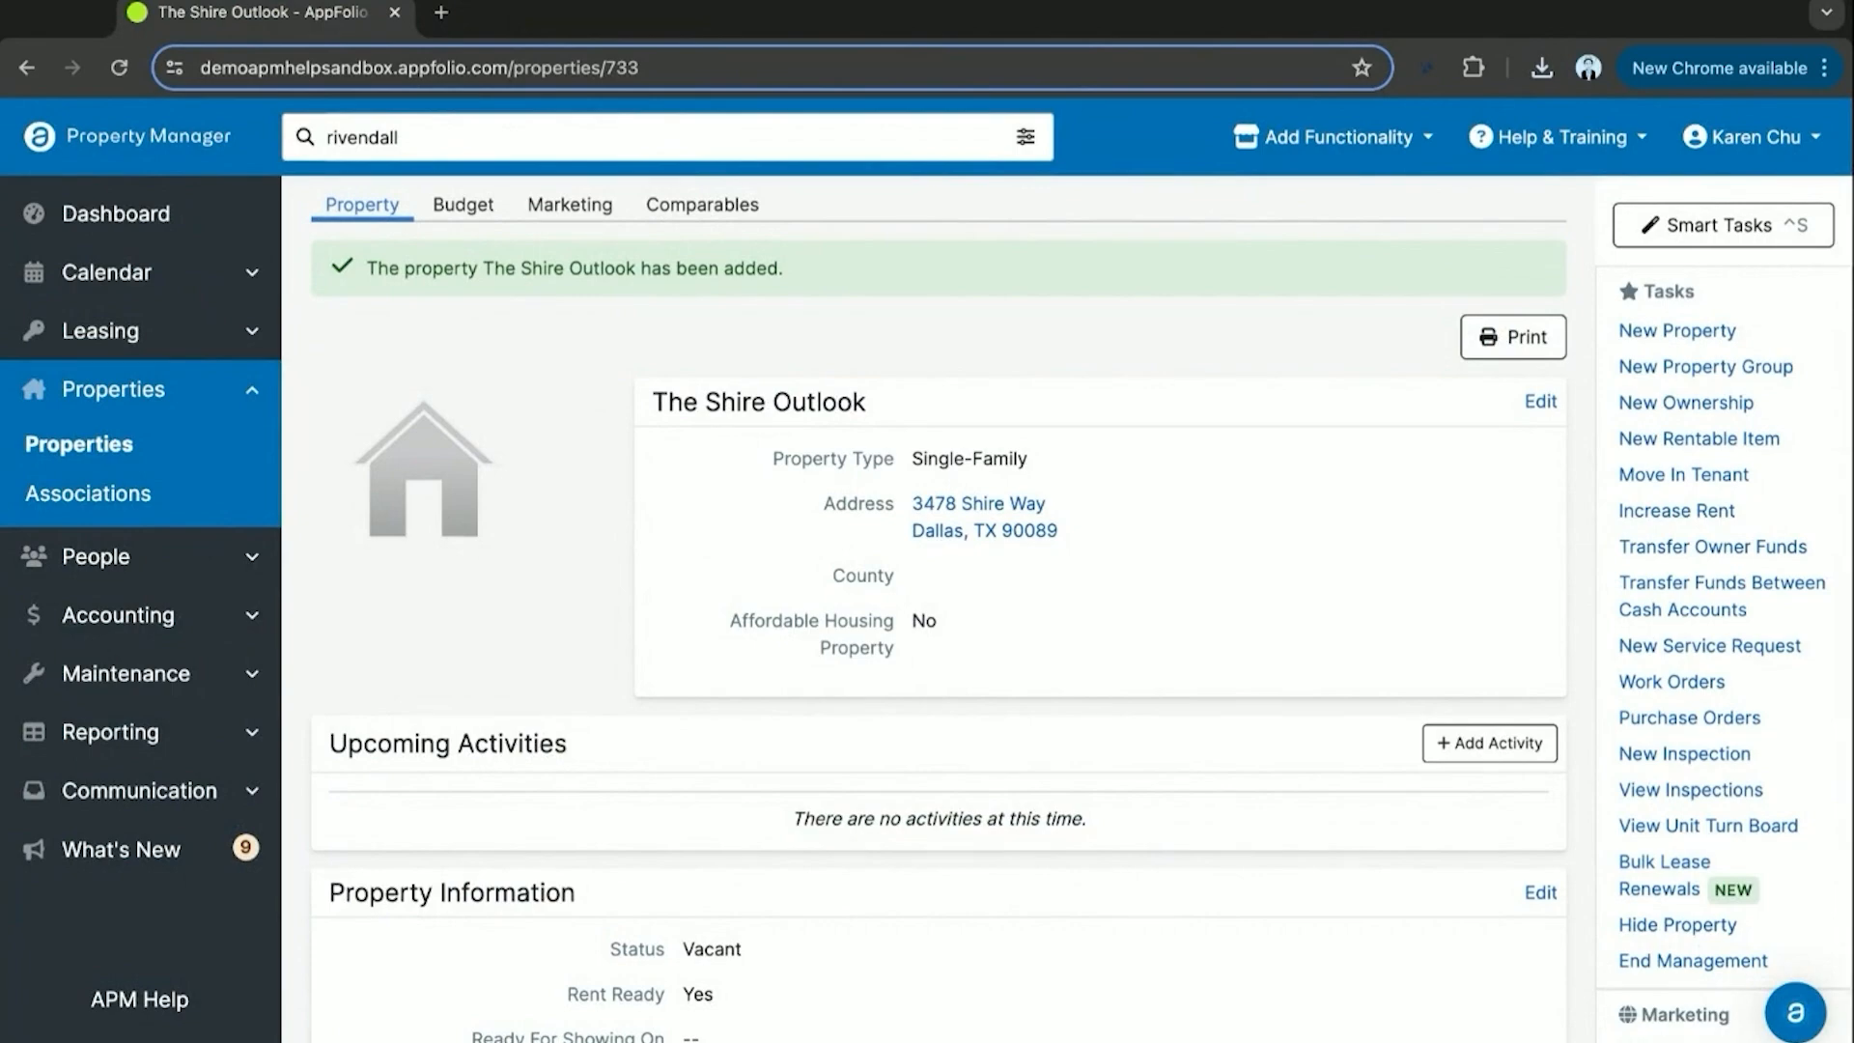
Upload the downloaded The Shire listing JPEG to the photos of The Shire Outlook.
scroll(686, 599, down, 20)
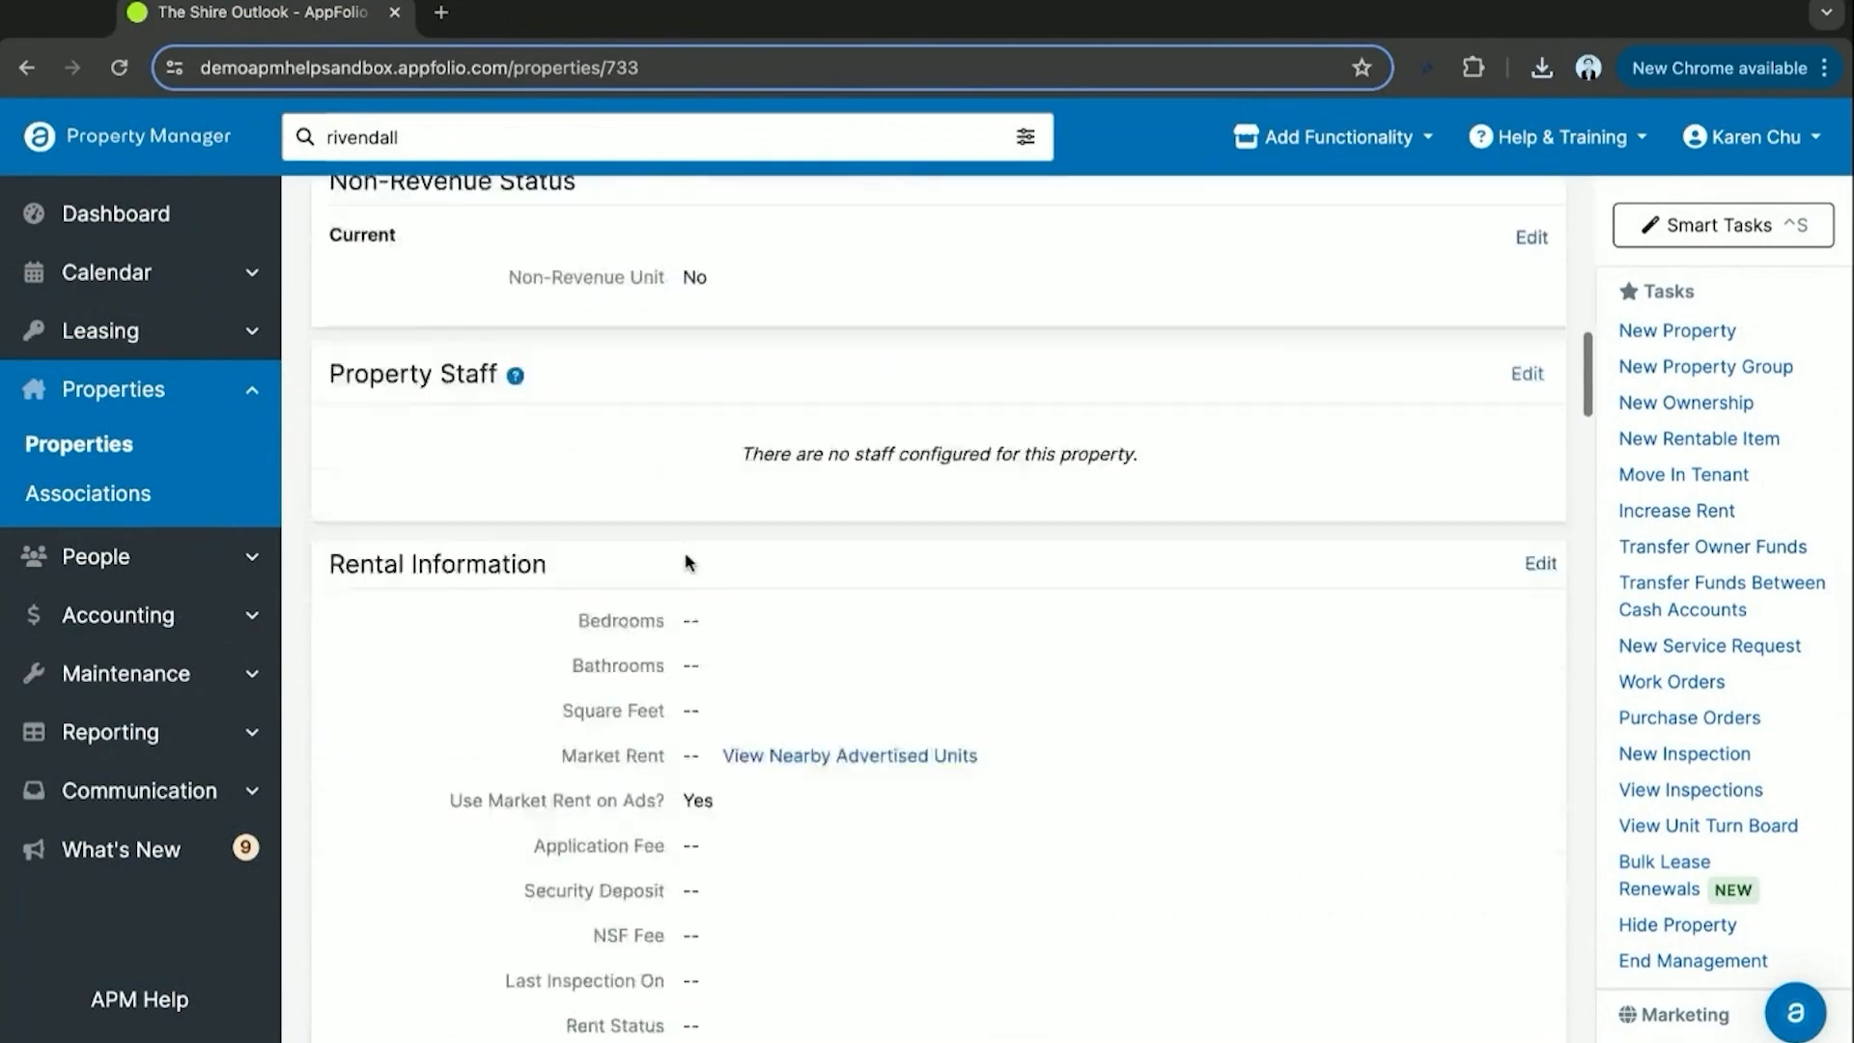
scroll(689, 562, down, 14)
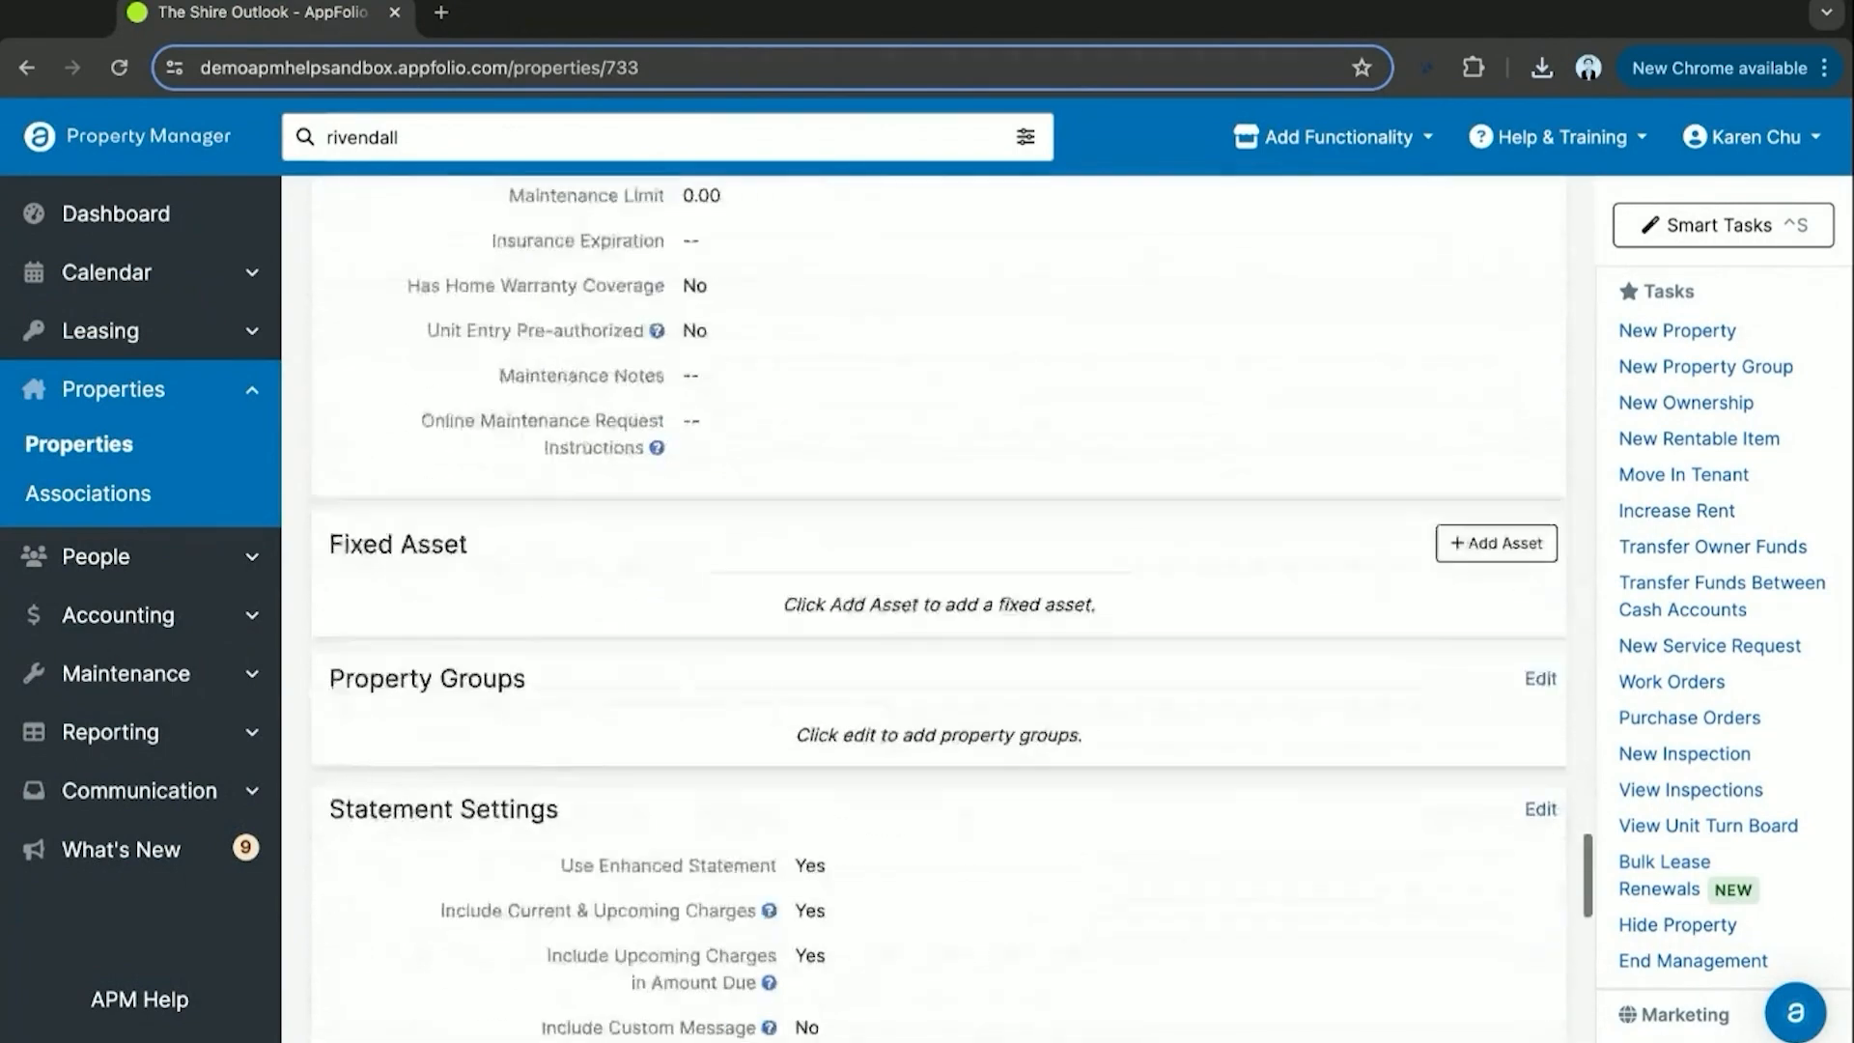
scroll(983, 359, down, 5)
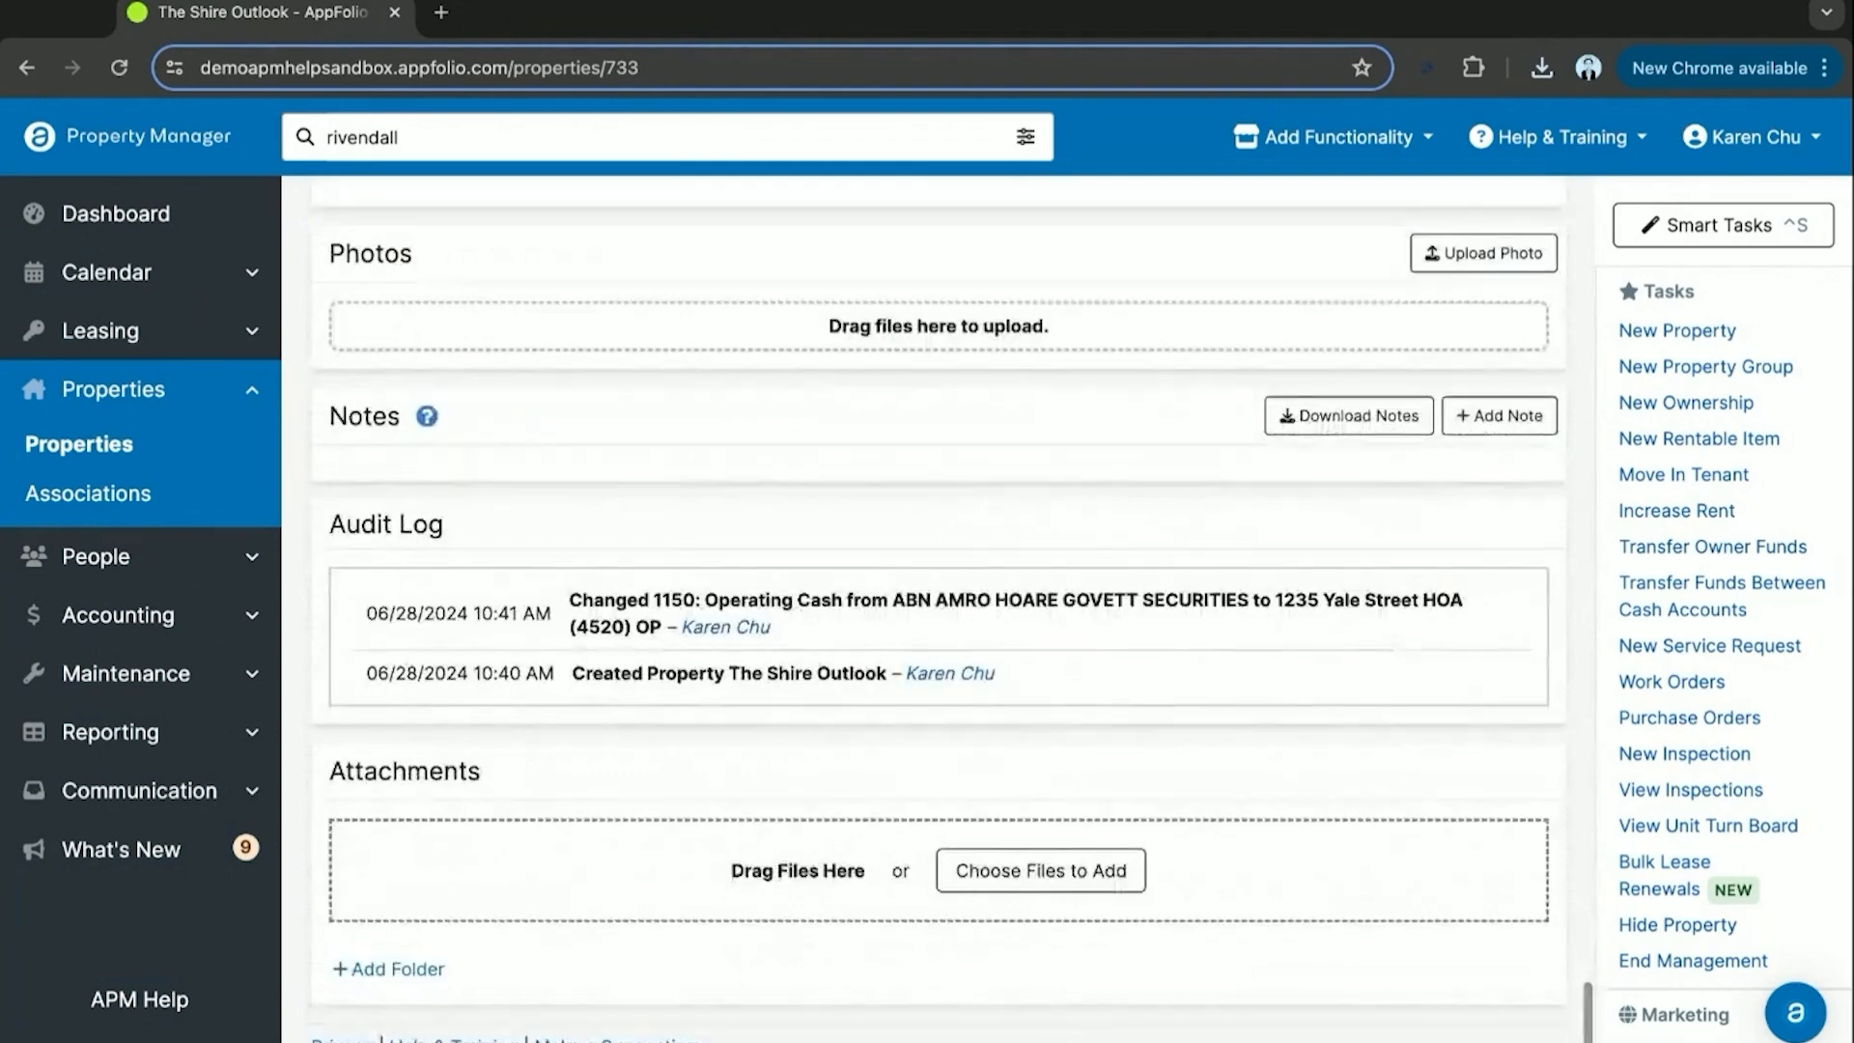
scroll(983, 359, up, 1)
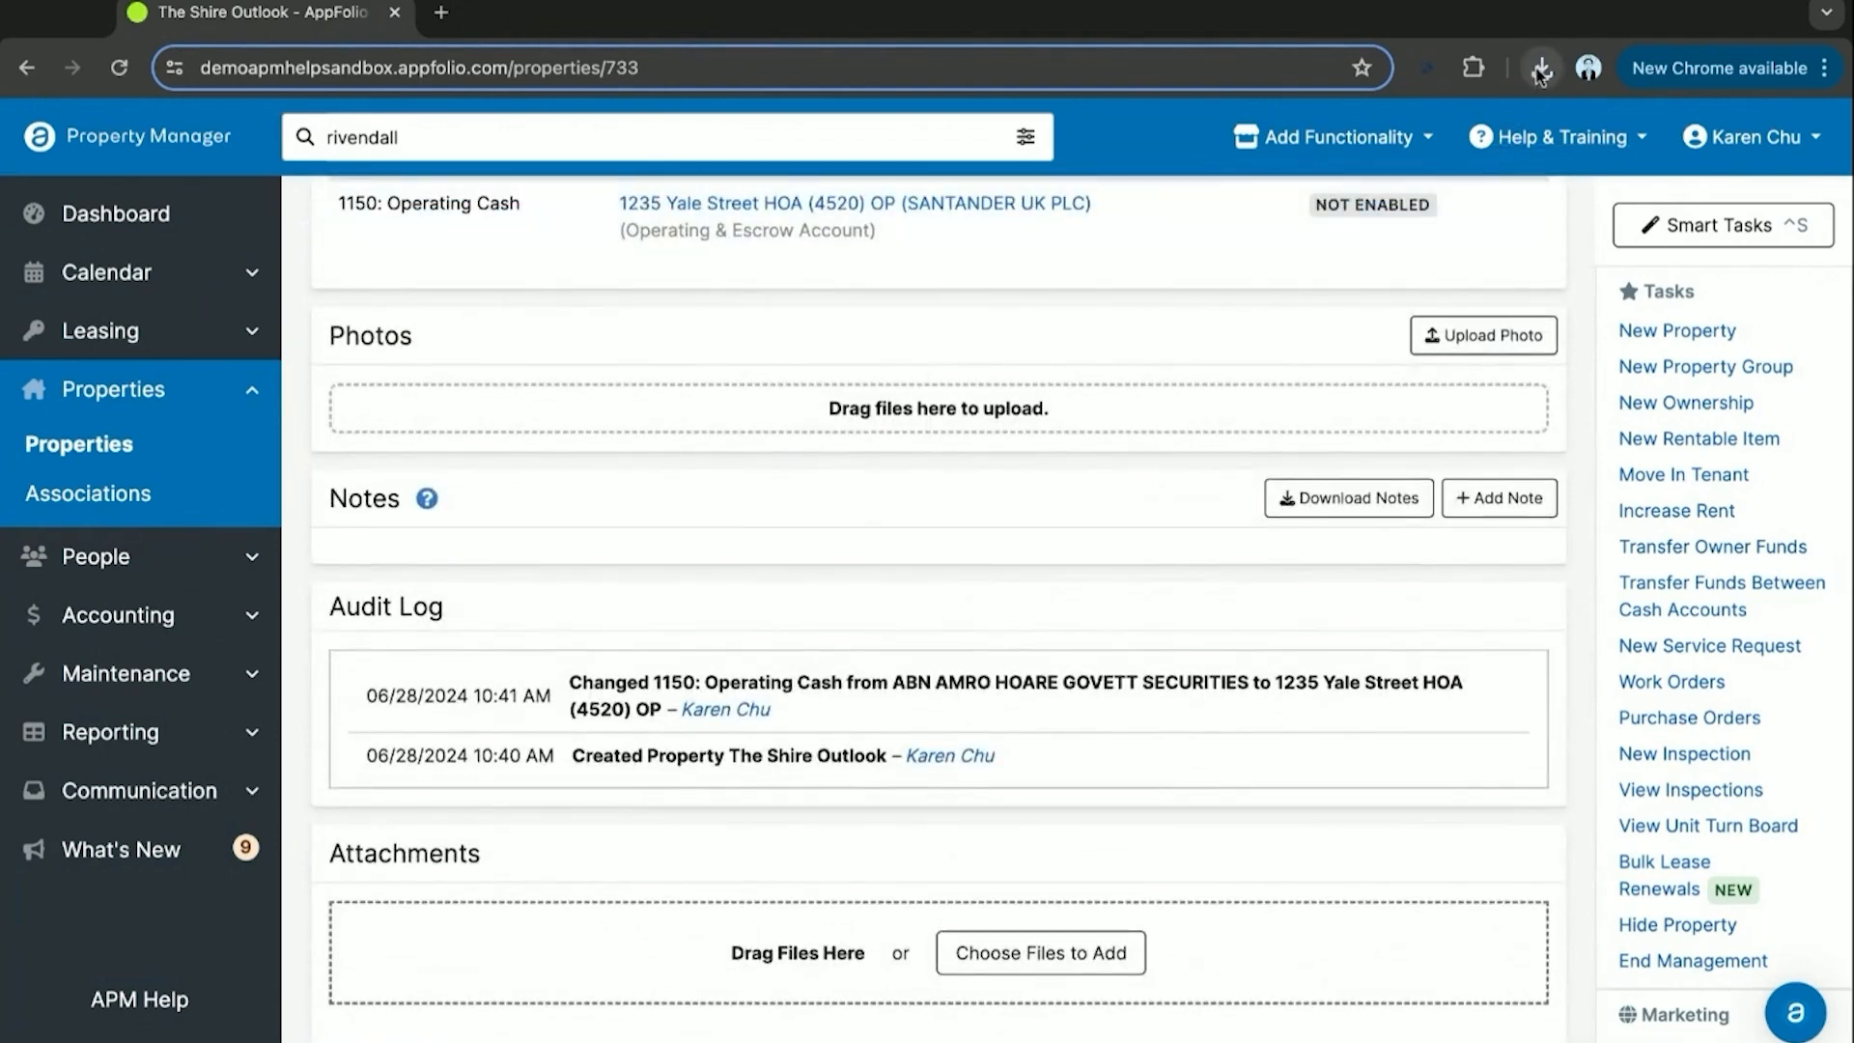
drag(1446, 181, 1163, 391)
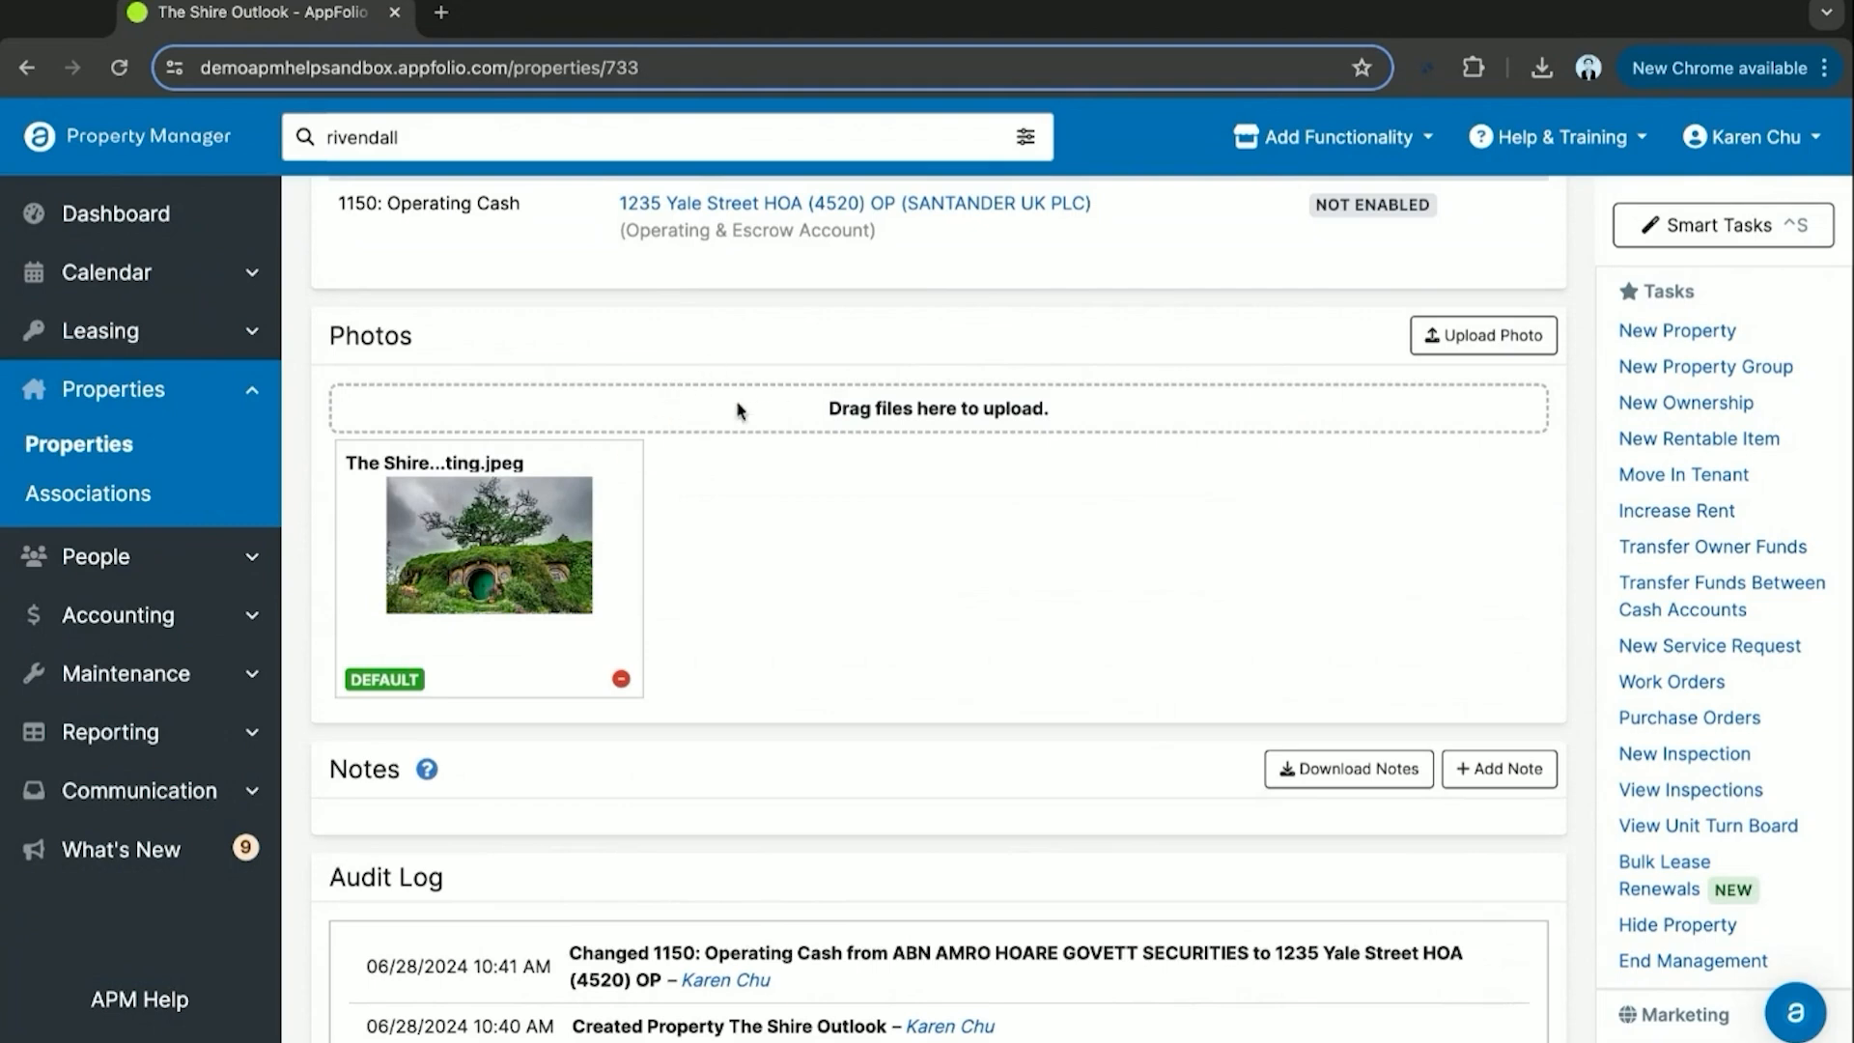
Add and save a property note reading "Property Needs to be listed.".
scroll(715, 398, down, 2)
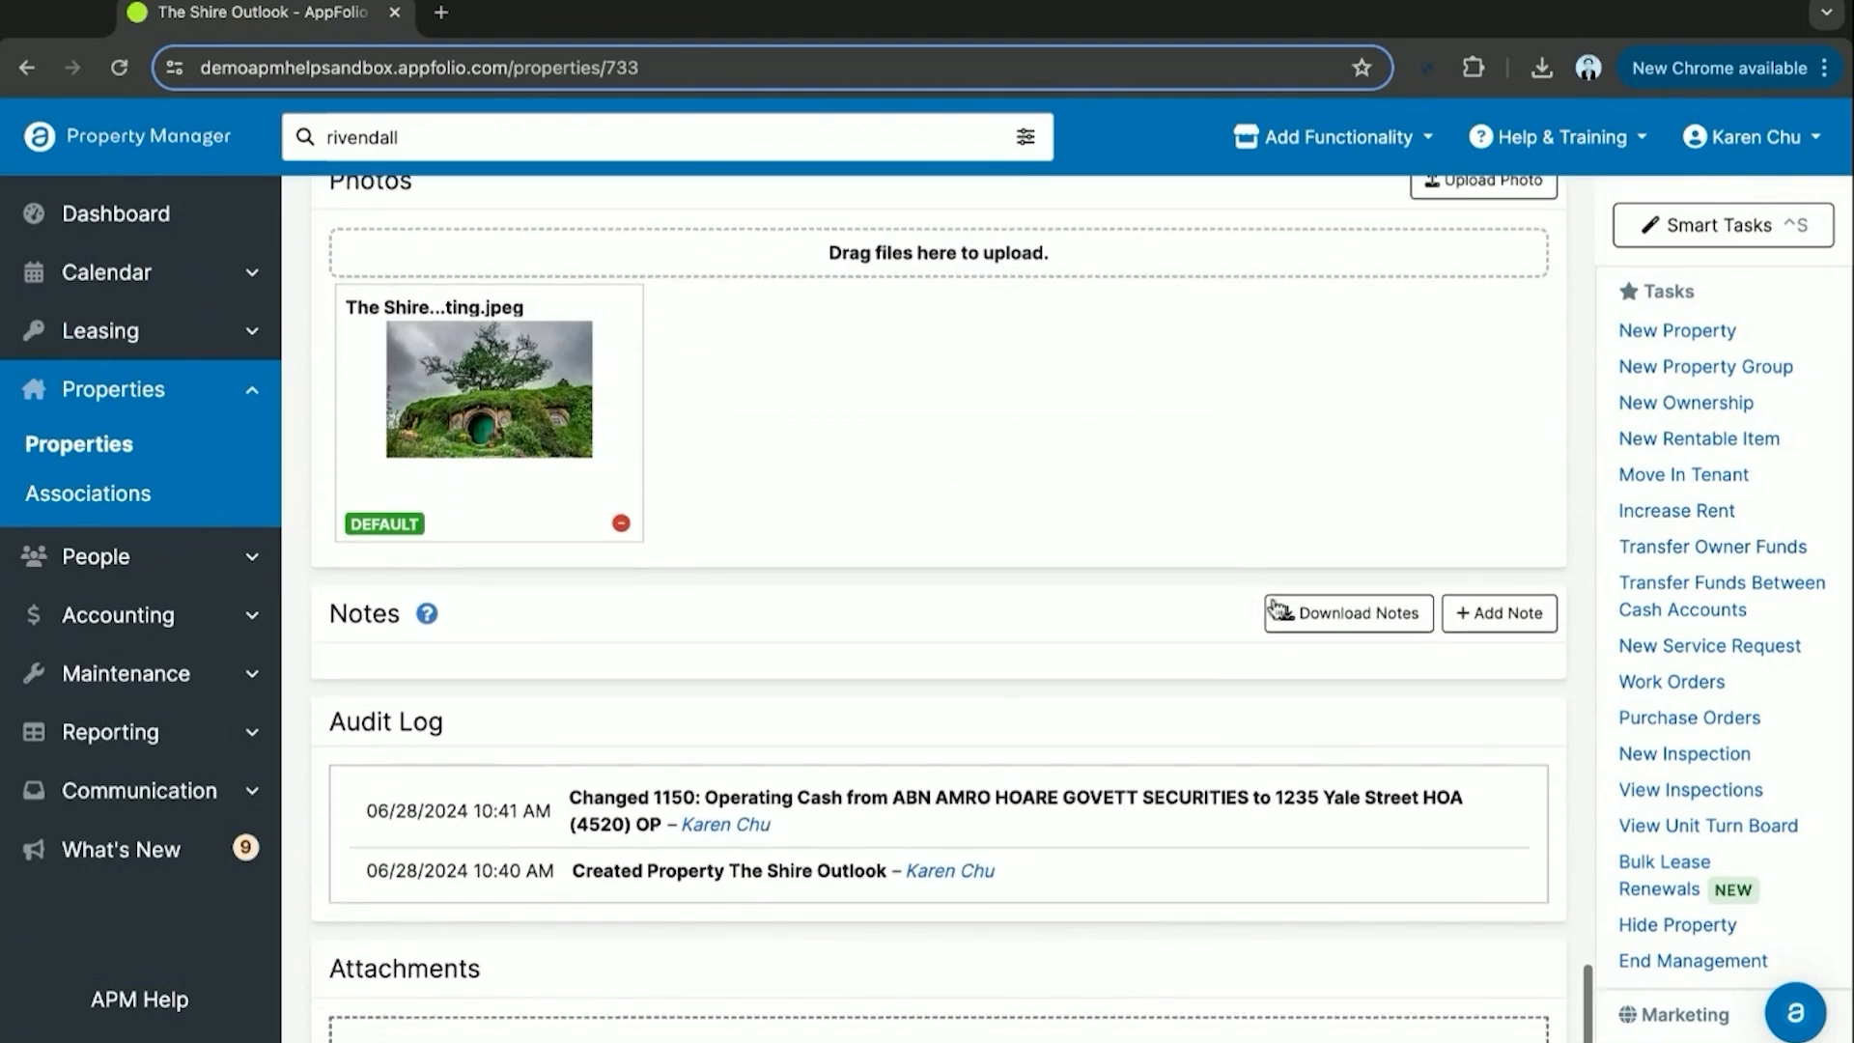
click(1514, 622)
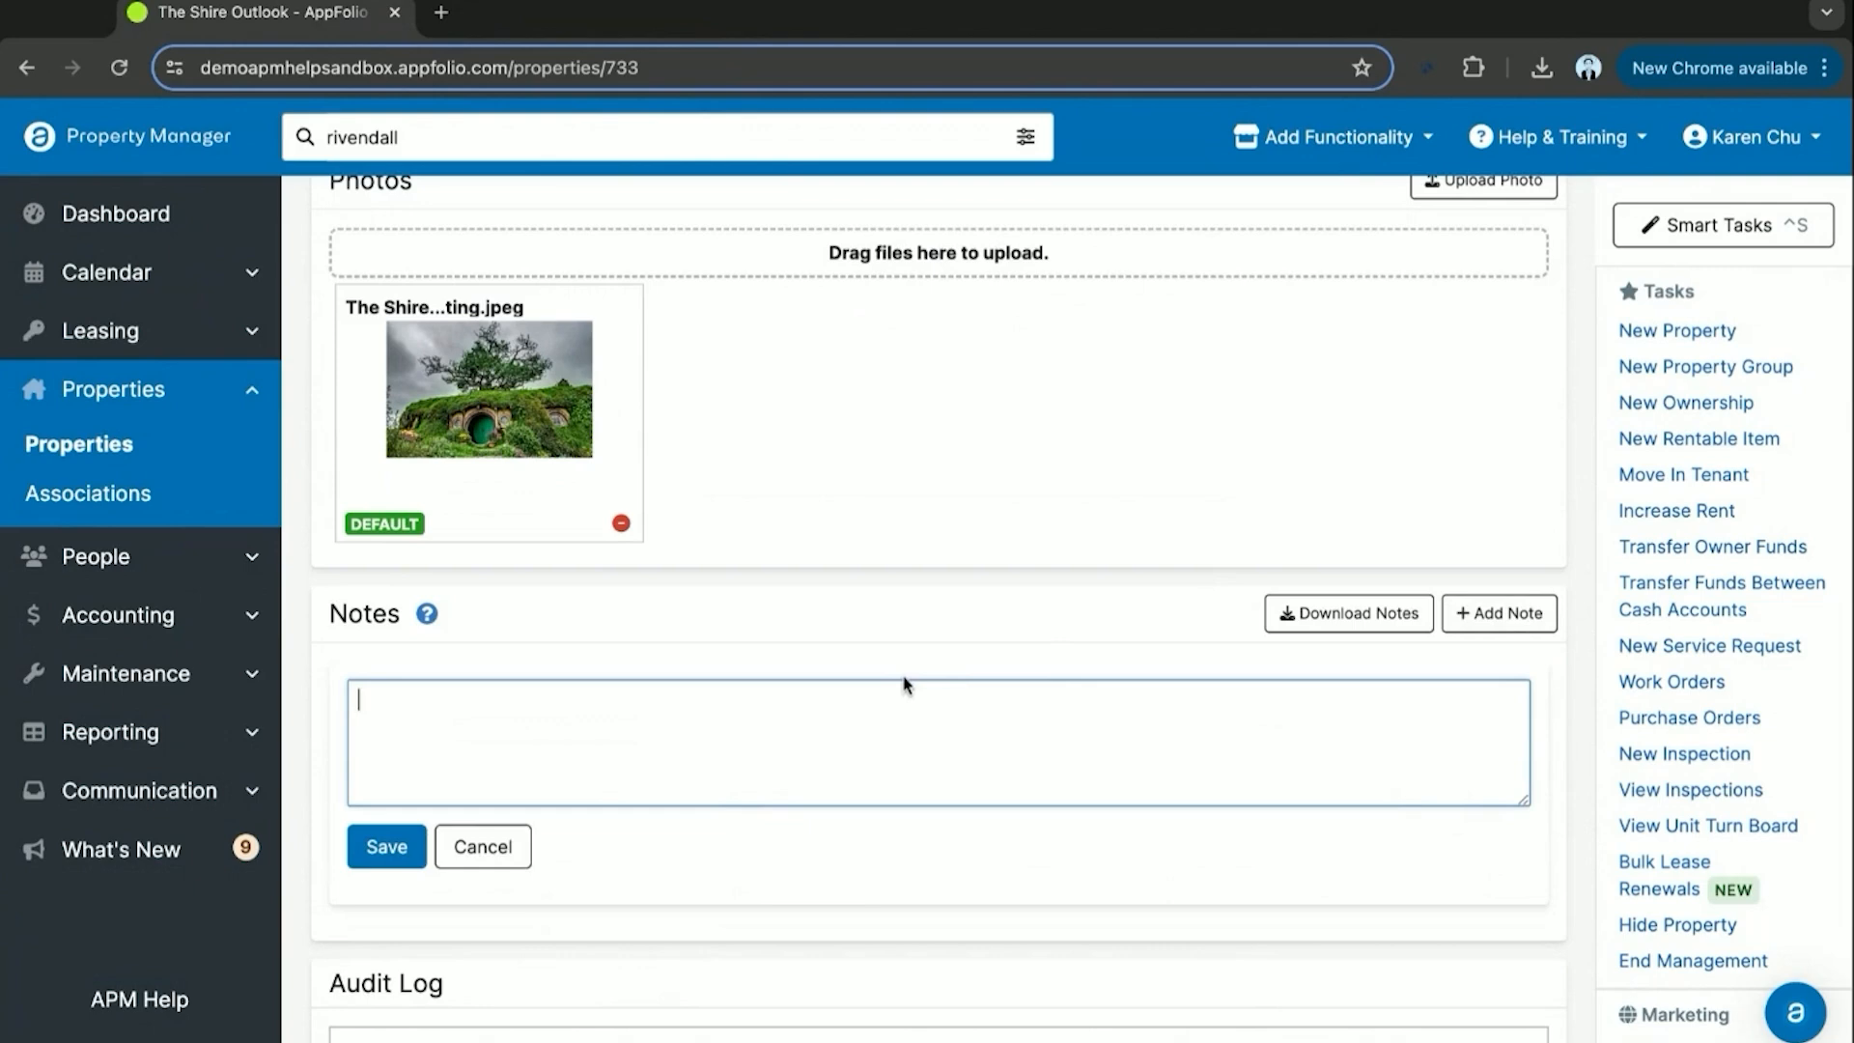
text(Property Needs to be listend)
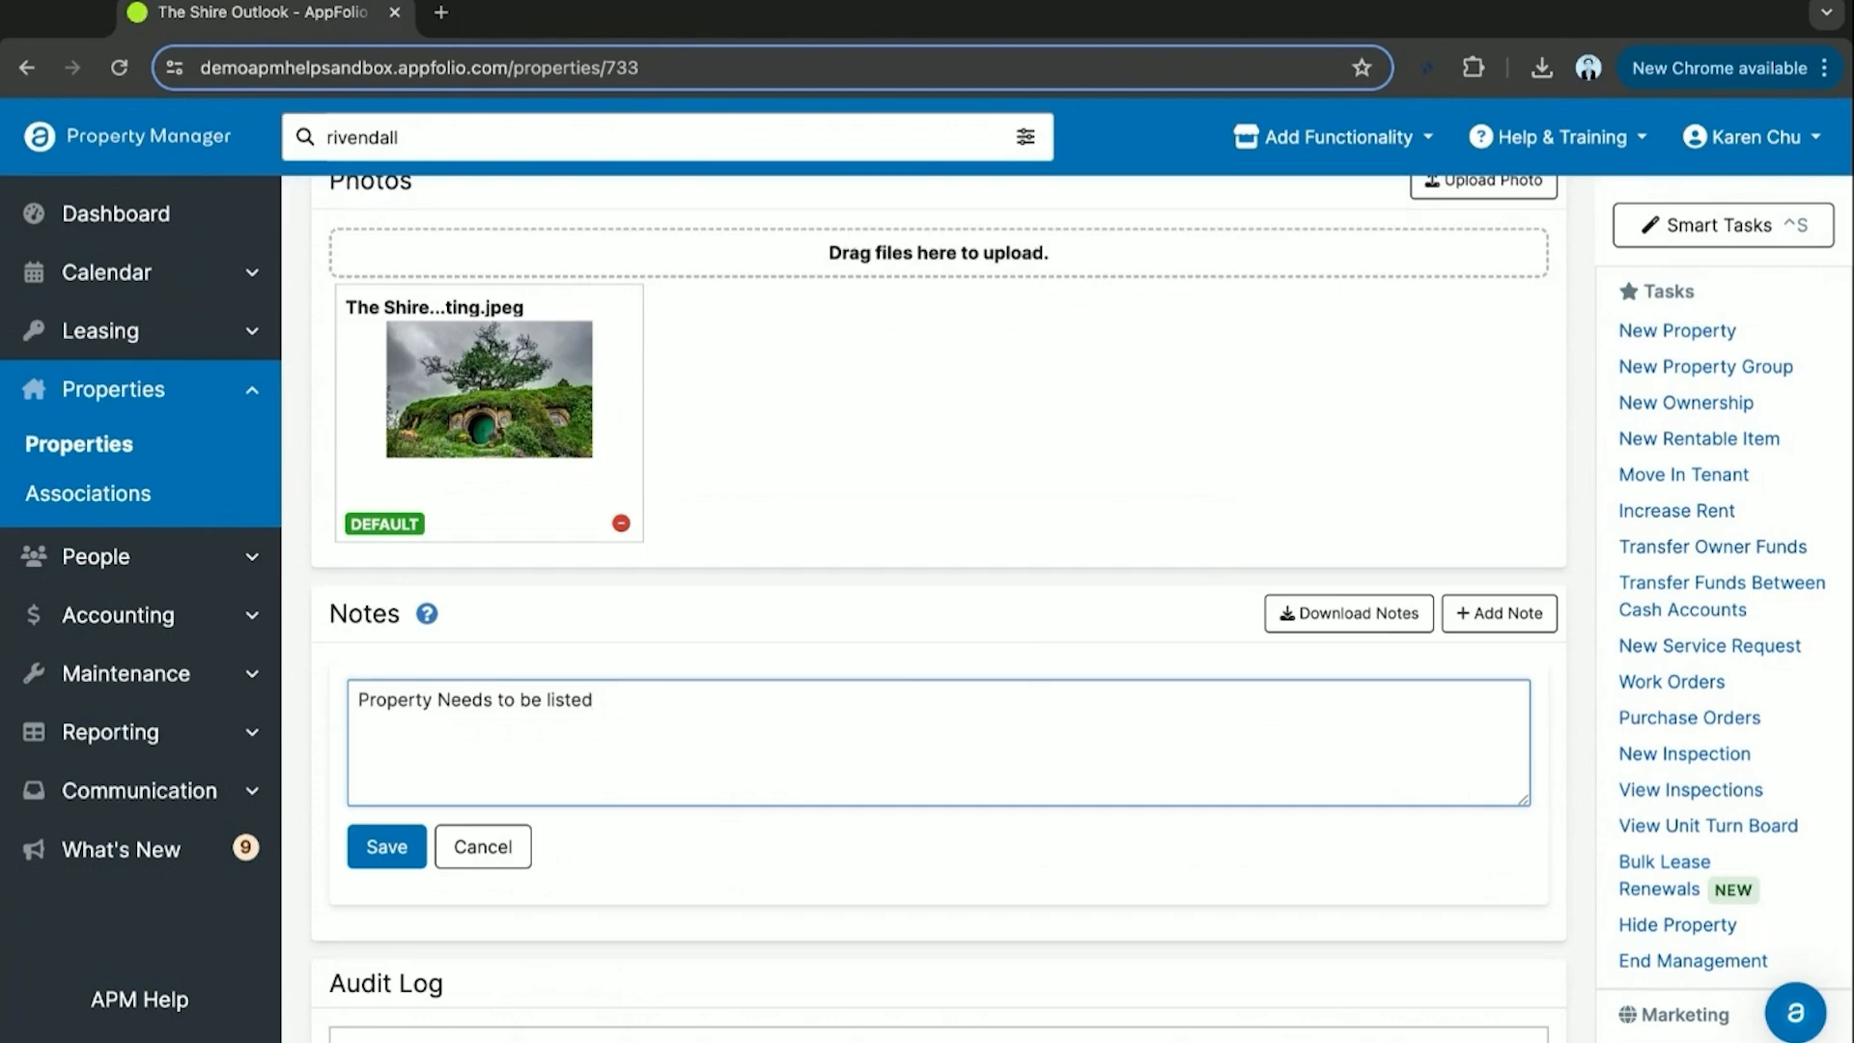
click(390, 854)
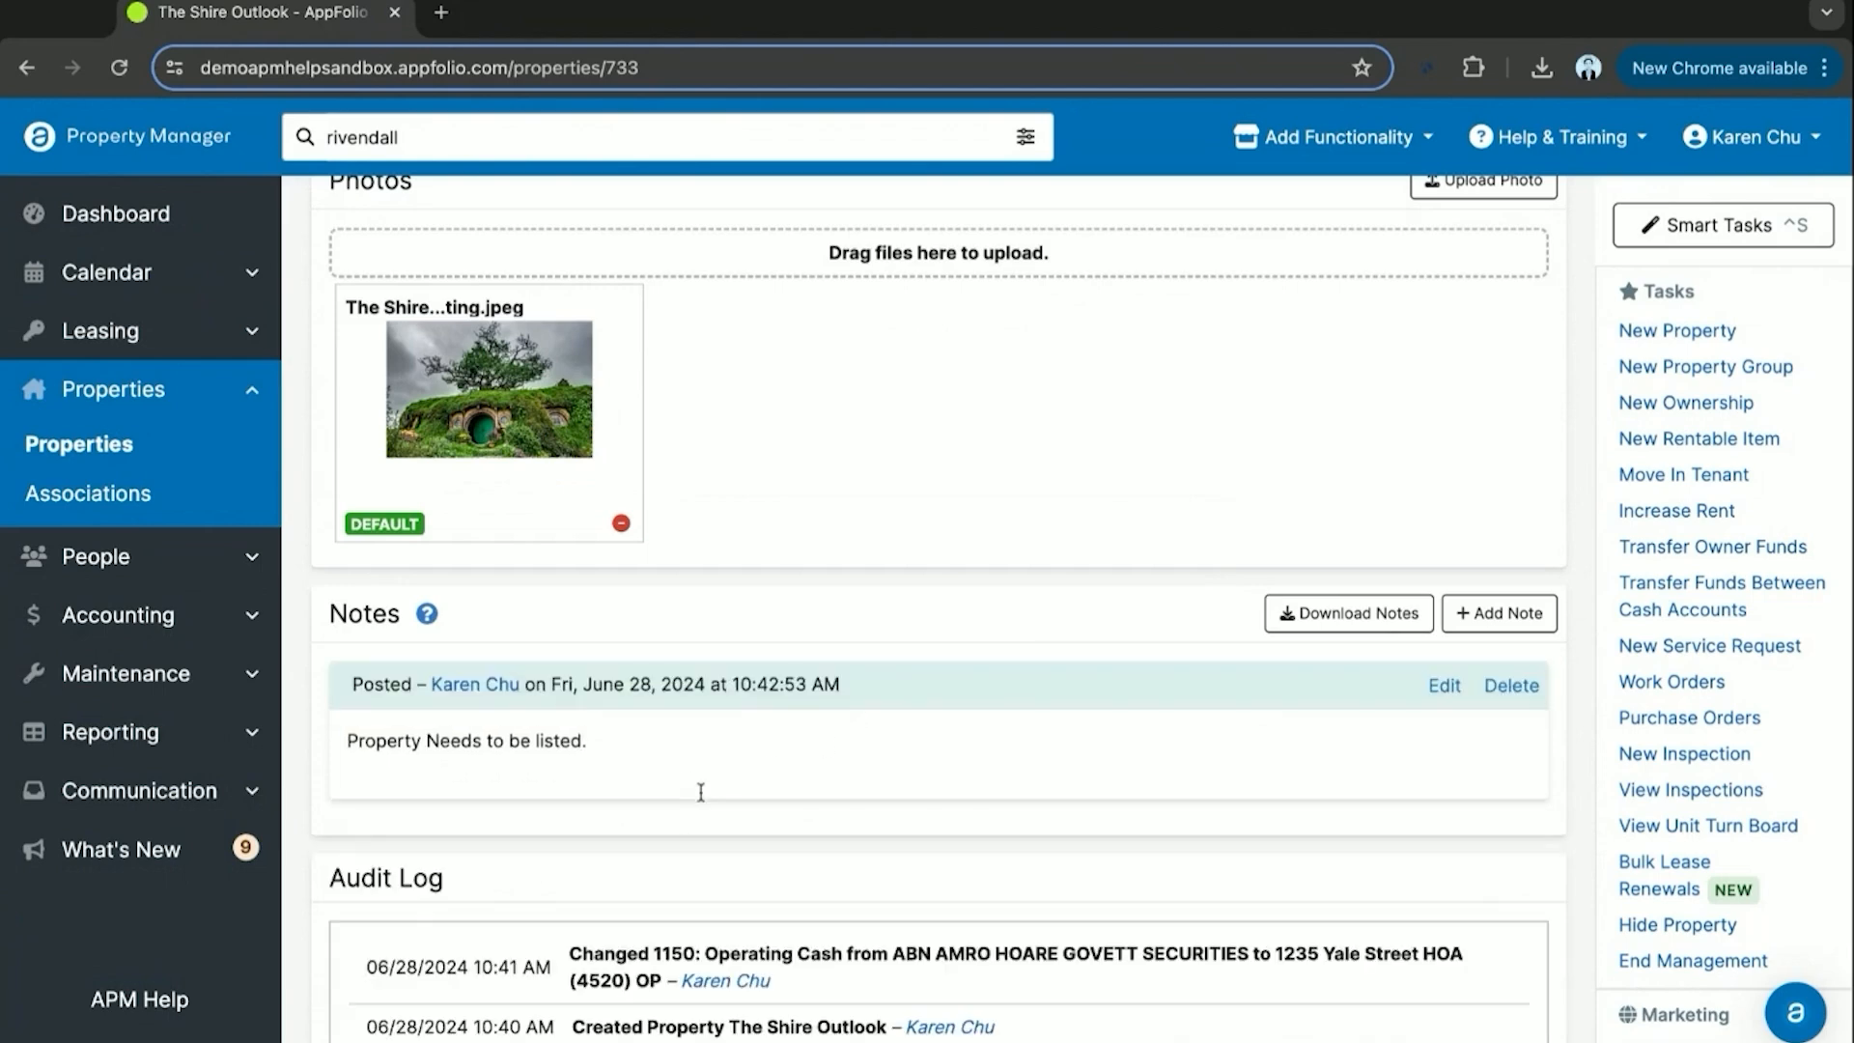
scroll(808, 756, down, 4)
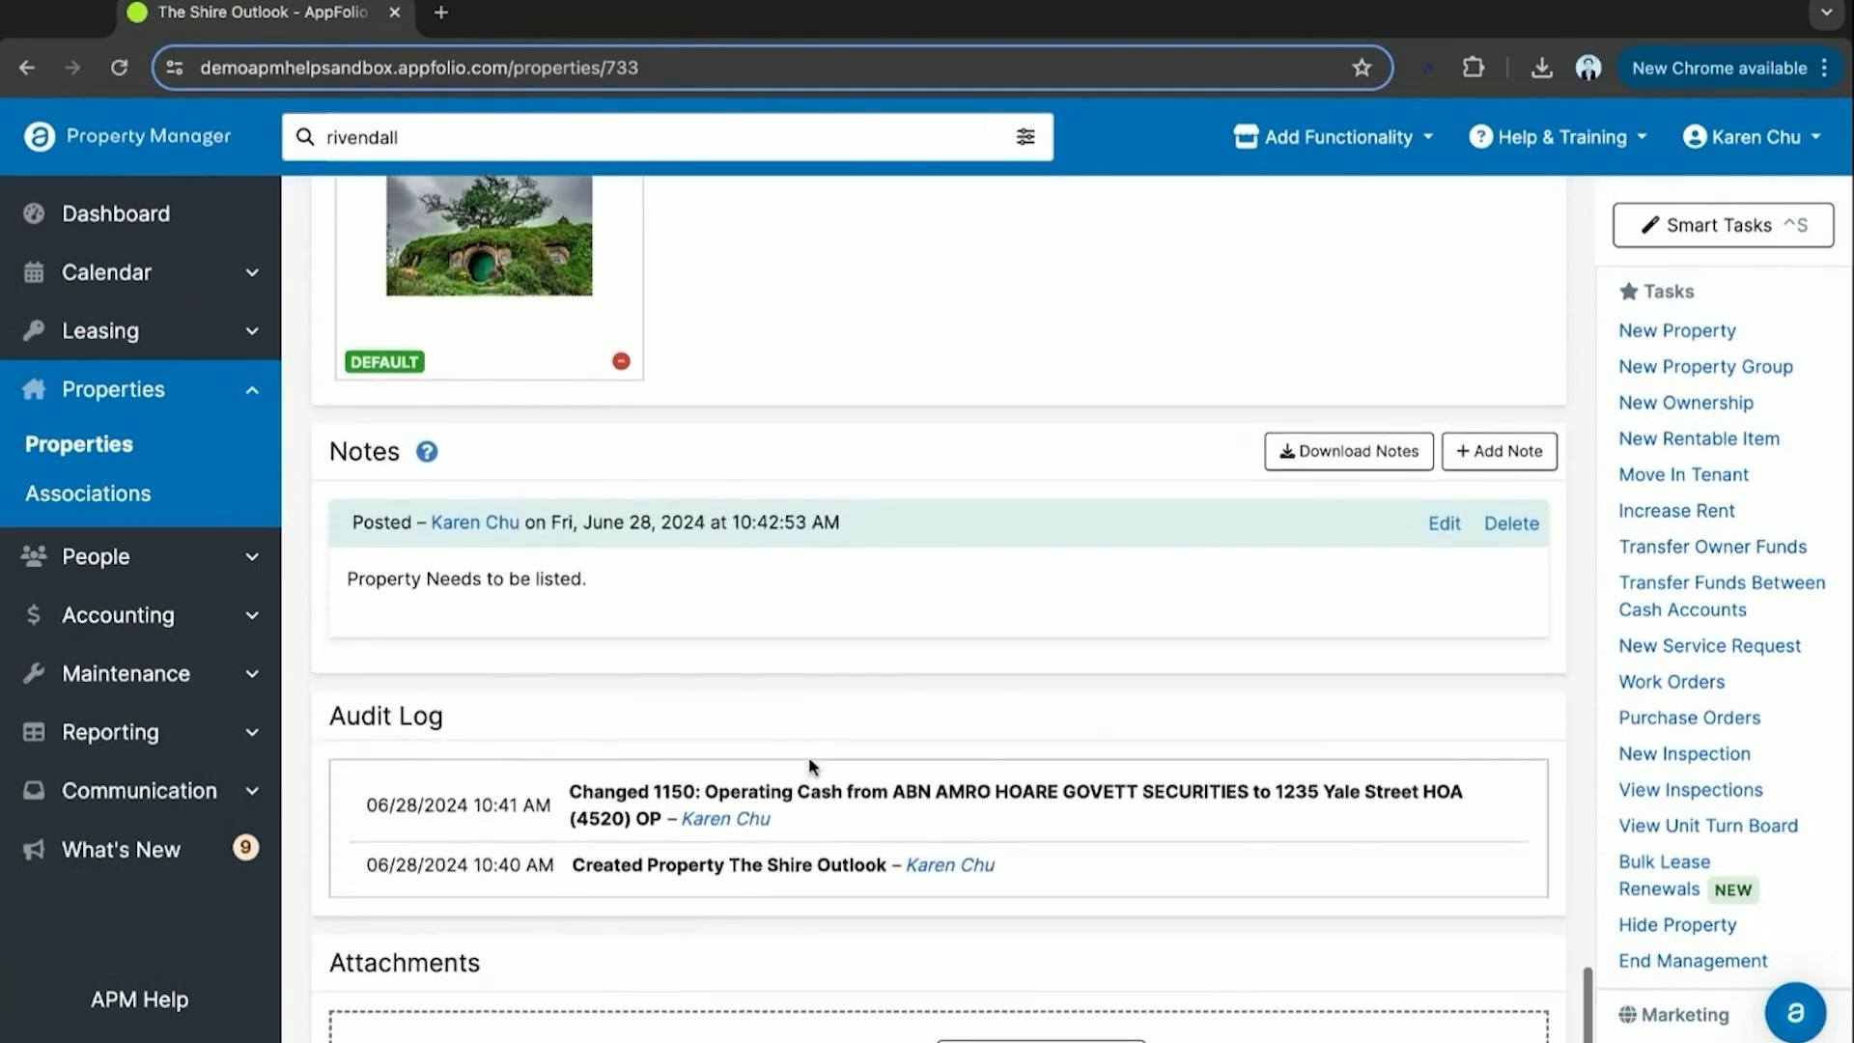